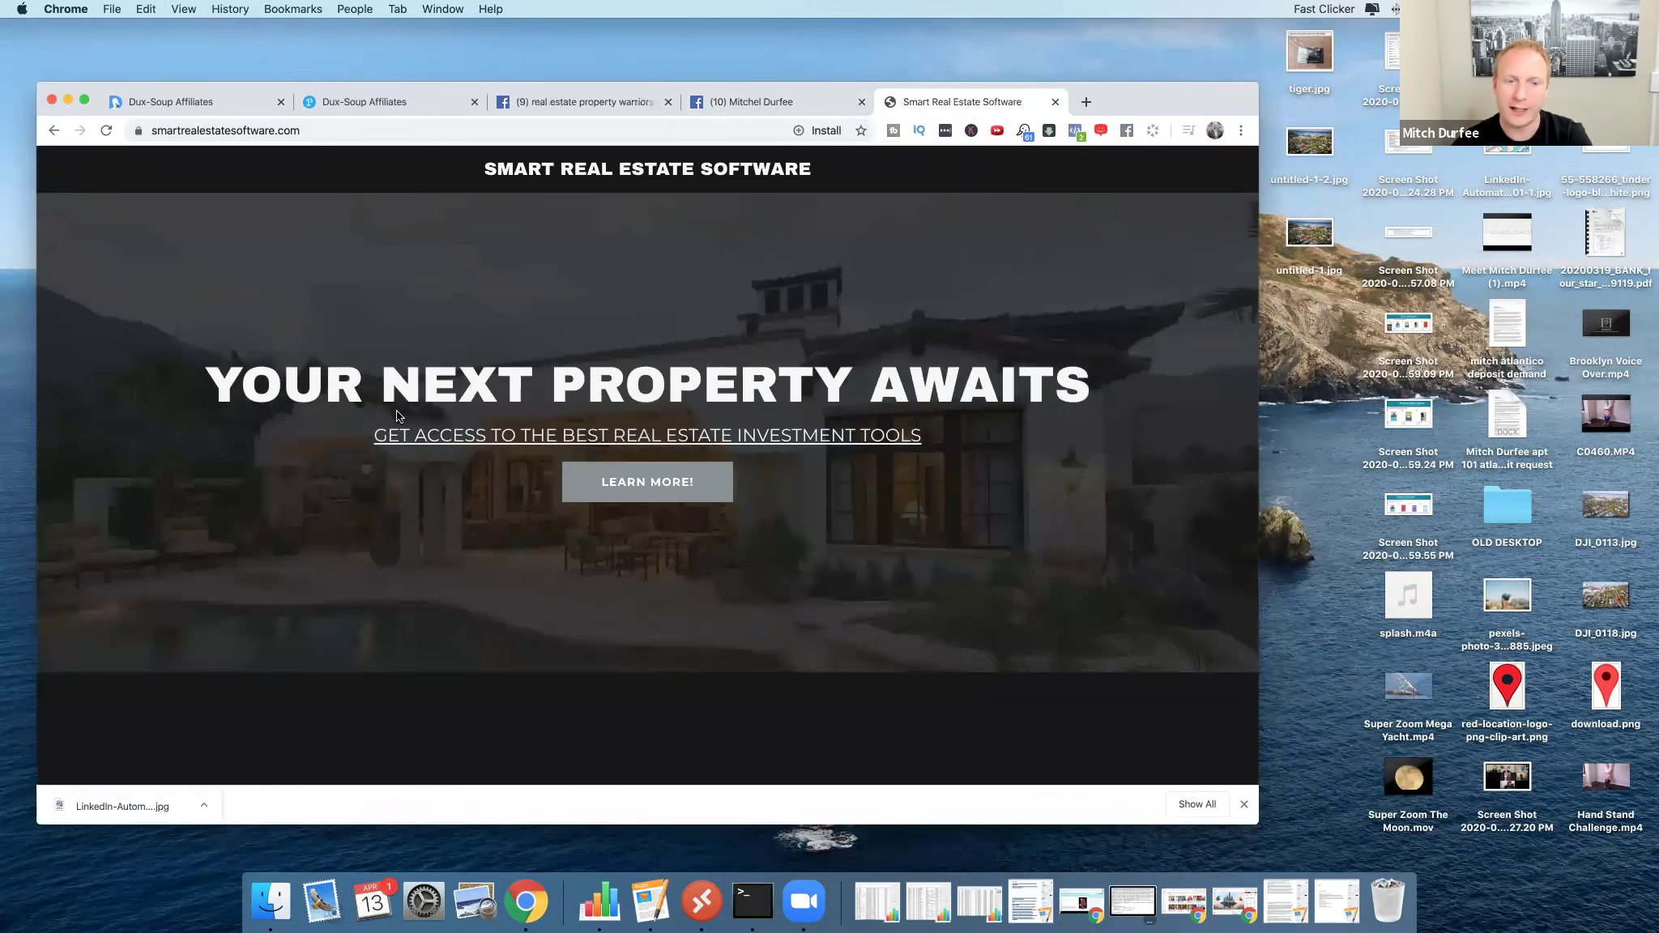
Look over the Smart Real Estate Software home page and copy its web address.
scroll(676, 415, "down", 1)
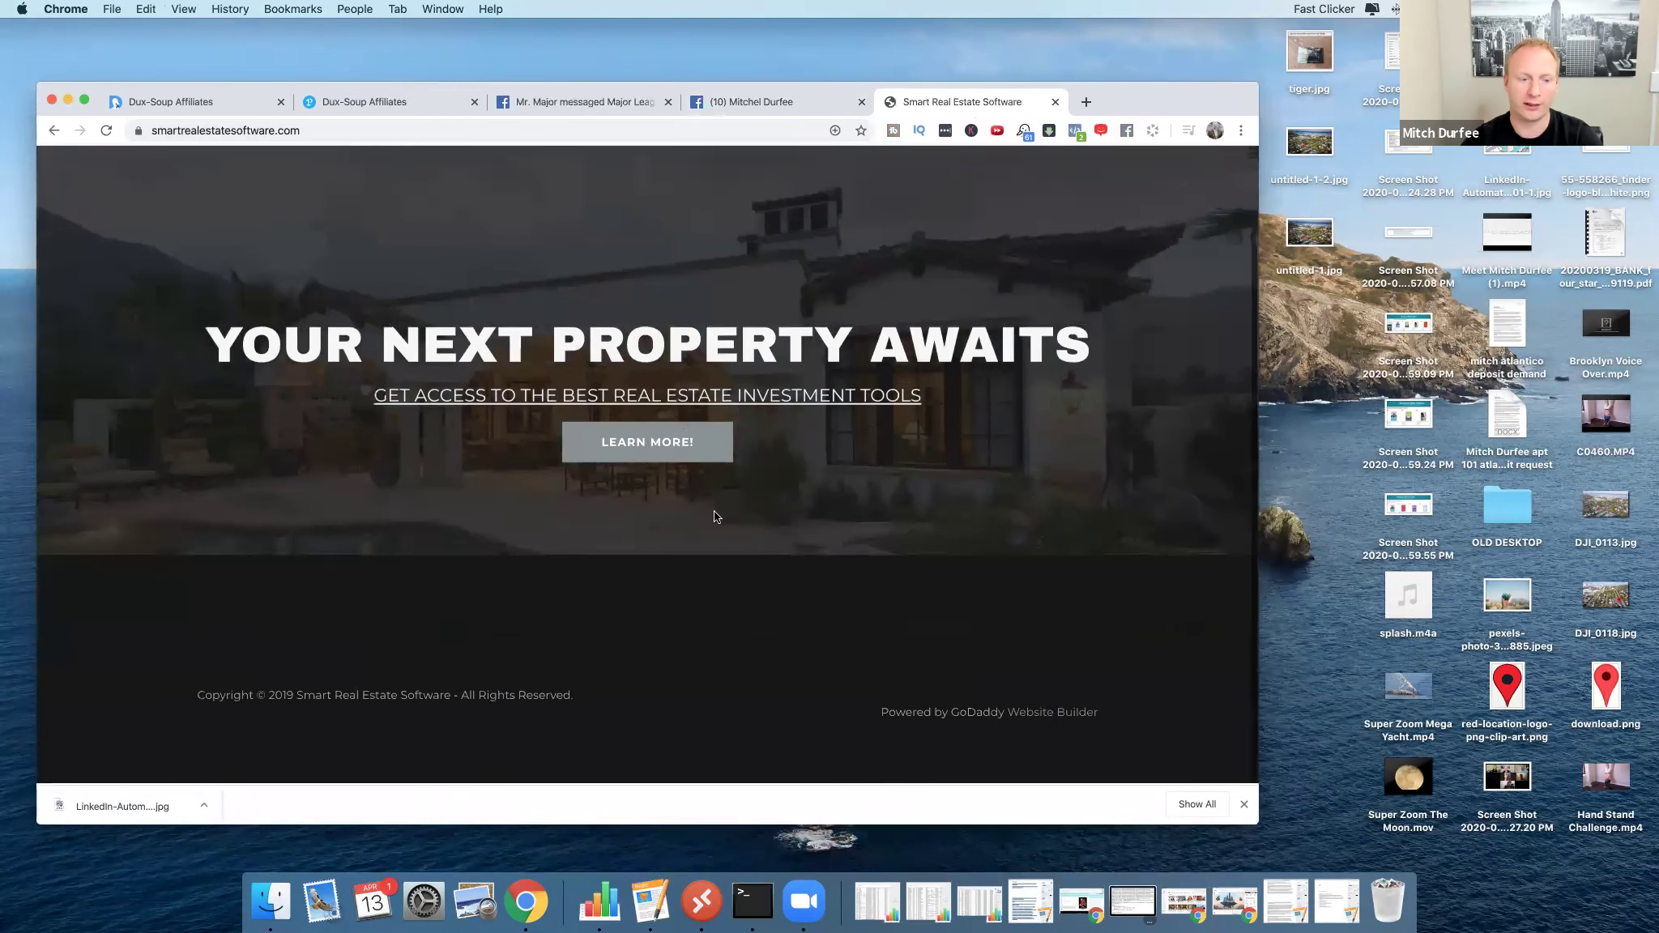
scroll(677, 415, "up", 1)
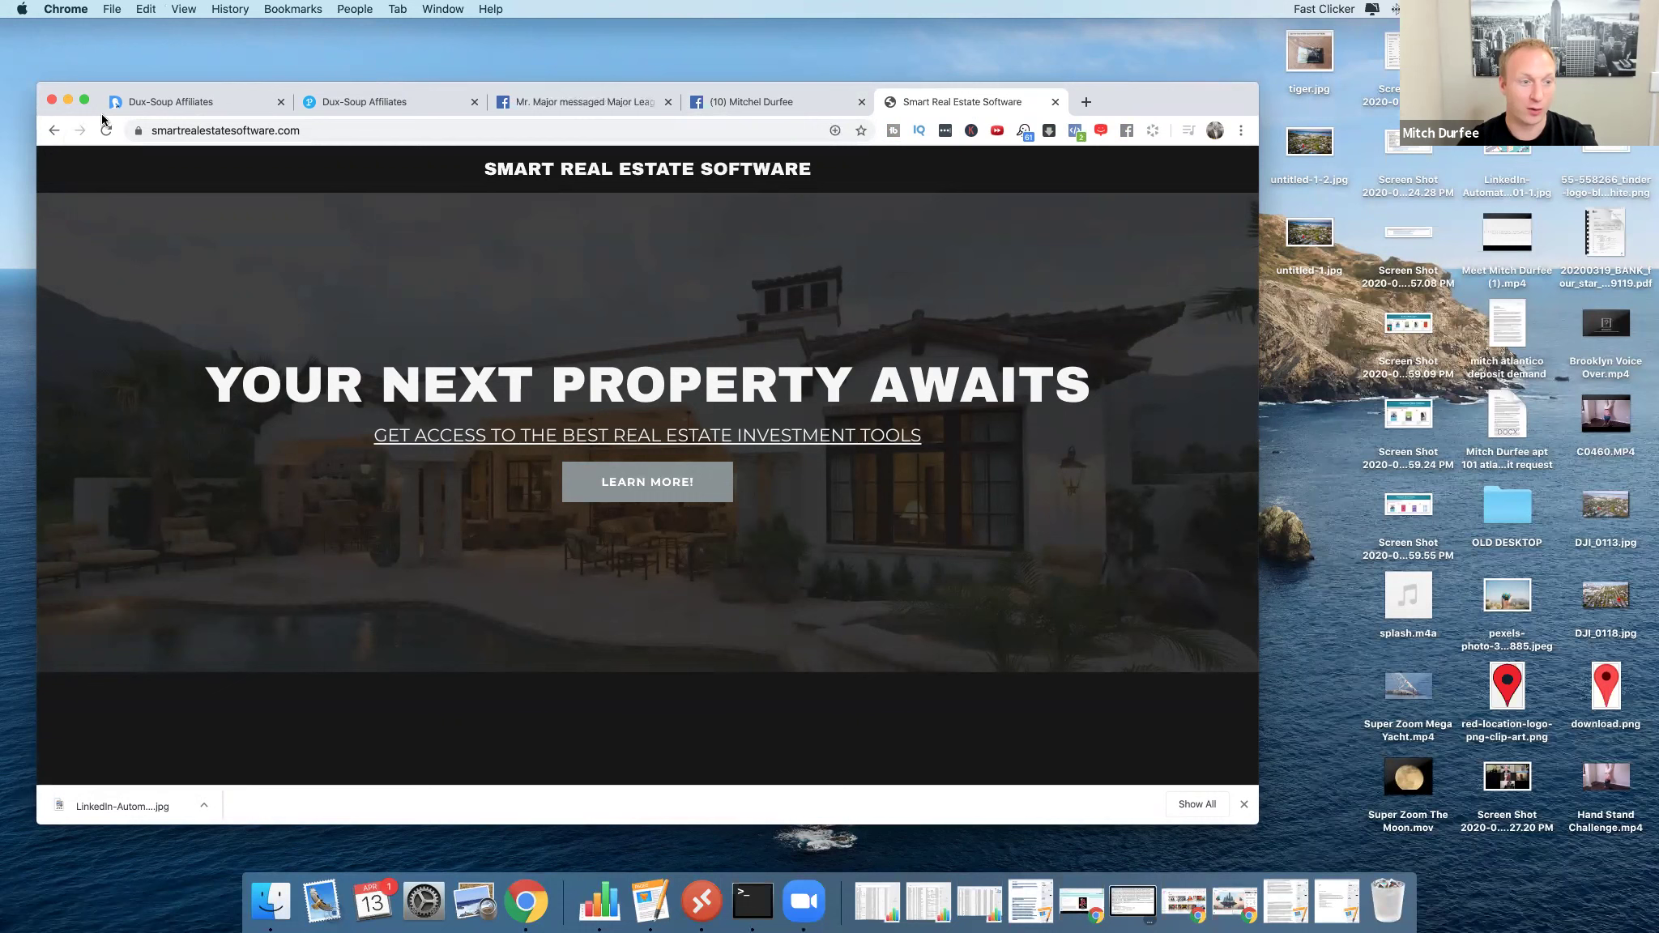
left_click(216, 134)
double_click(215, 131)
left_click(511, 147)
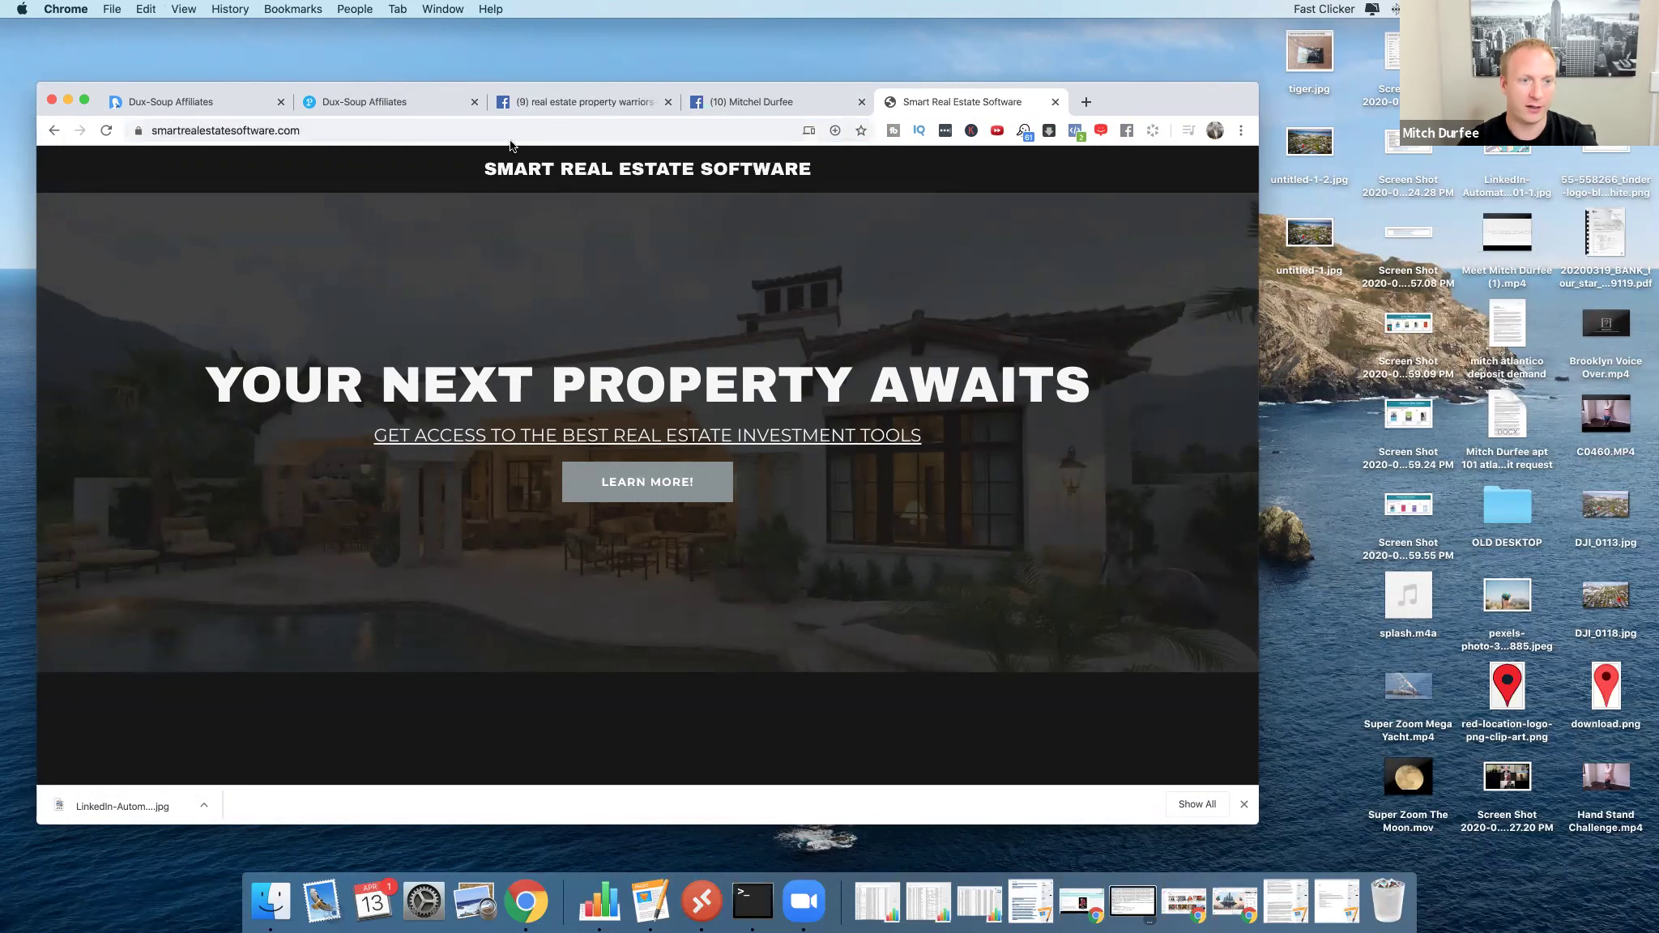
left_click(217, 130)
key("super+c")
Follow the site's Learn More link and review the features and free trial offer on the PropStream page.
left_click(628, 489)
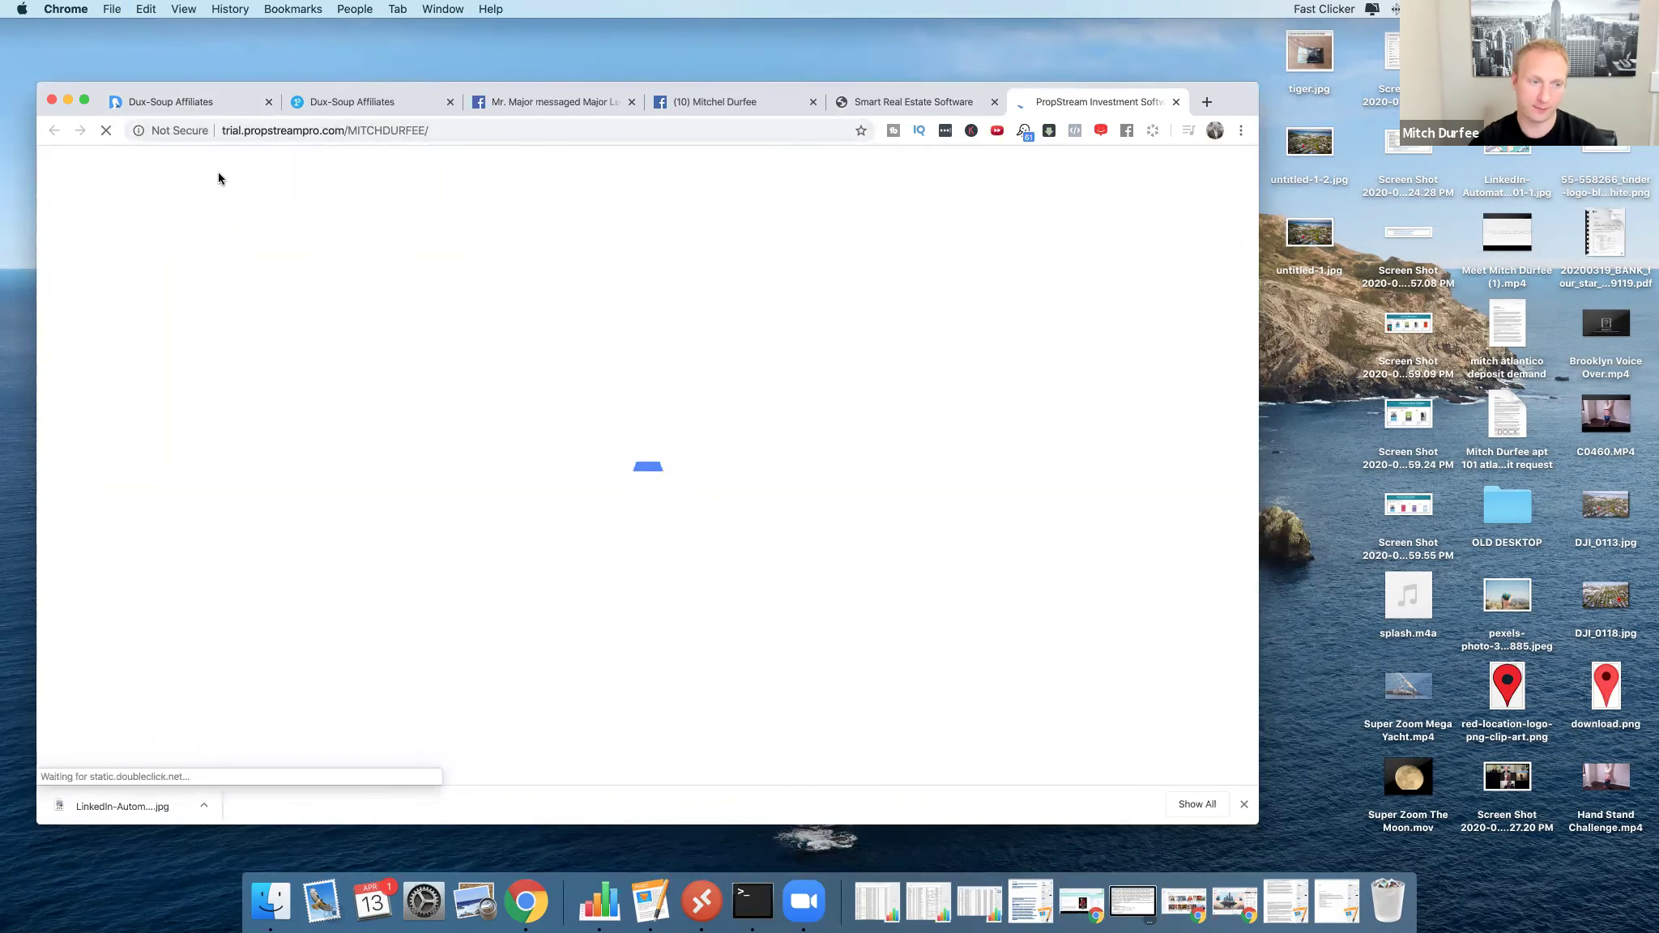
scroll(555, 312, "down", 15)
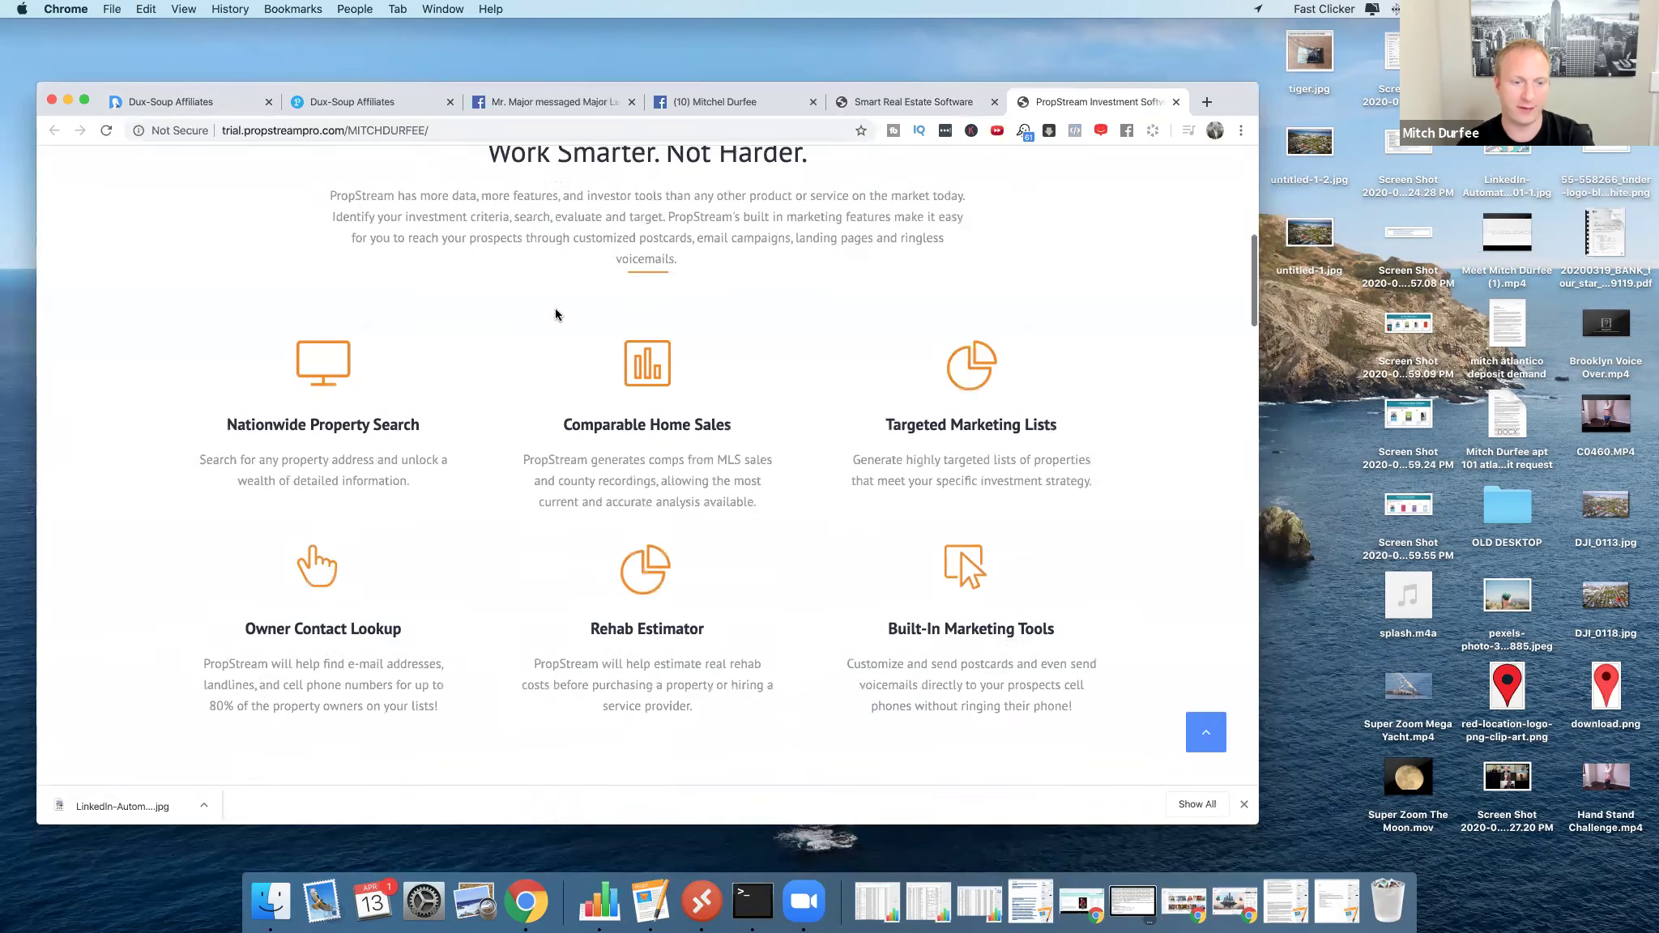
scroll(613, 335, "down", 10)
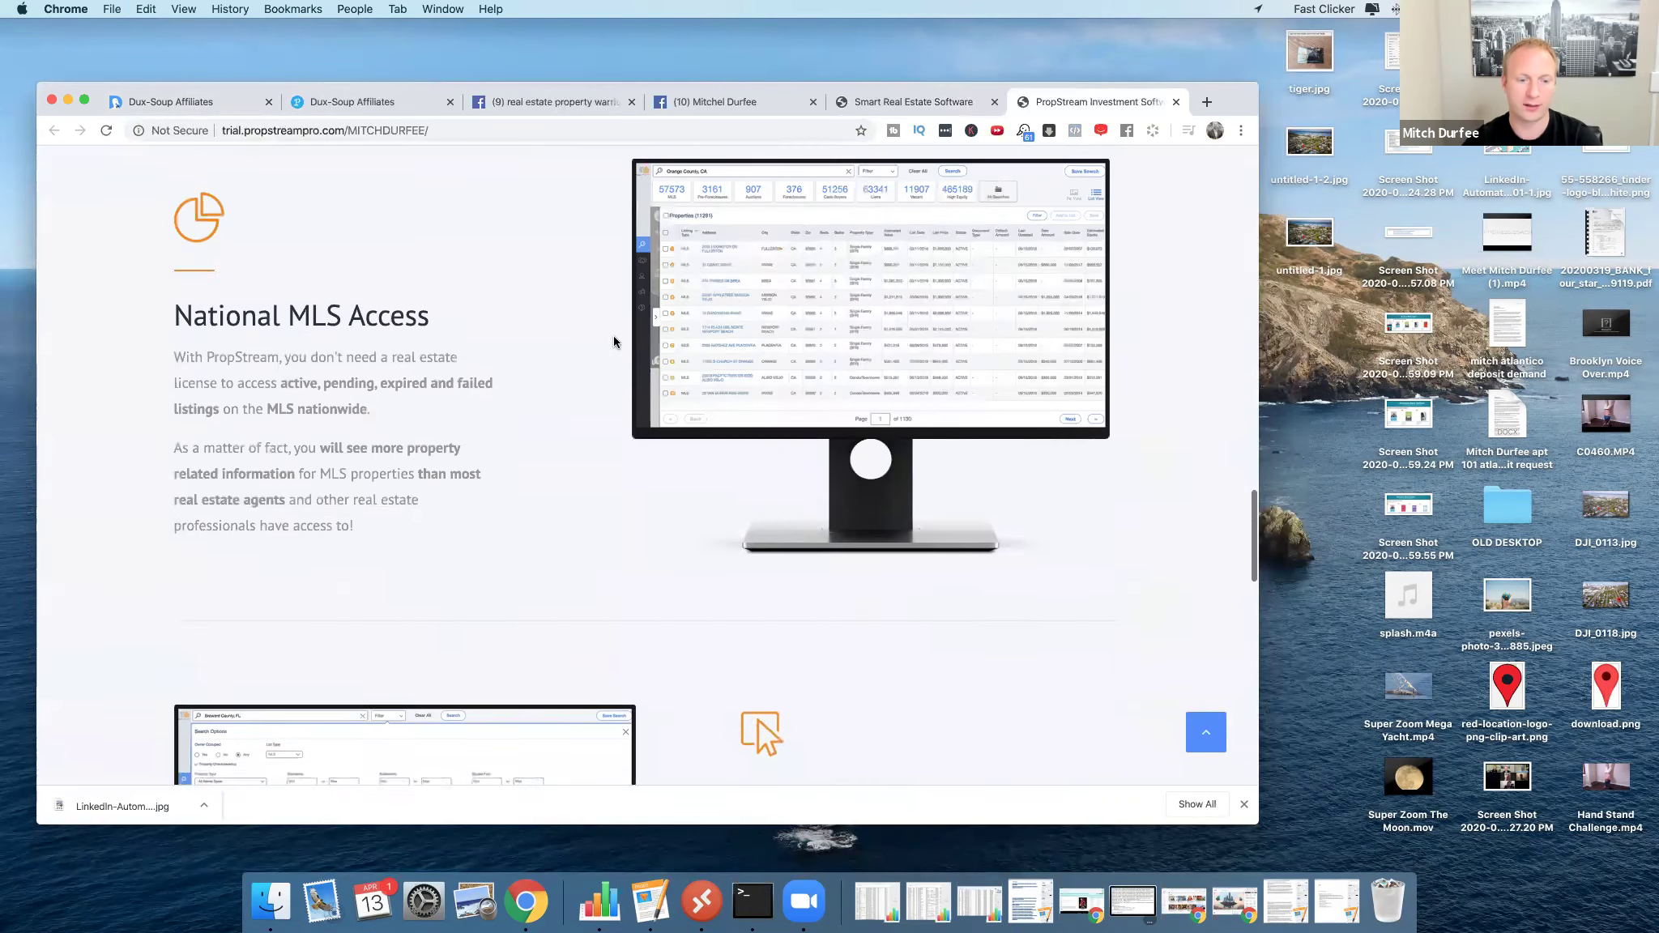
scroll(614, 335, "down", 10)
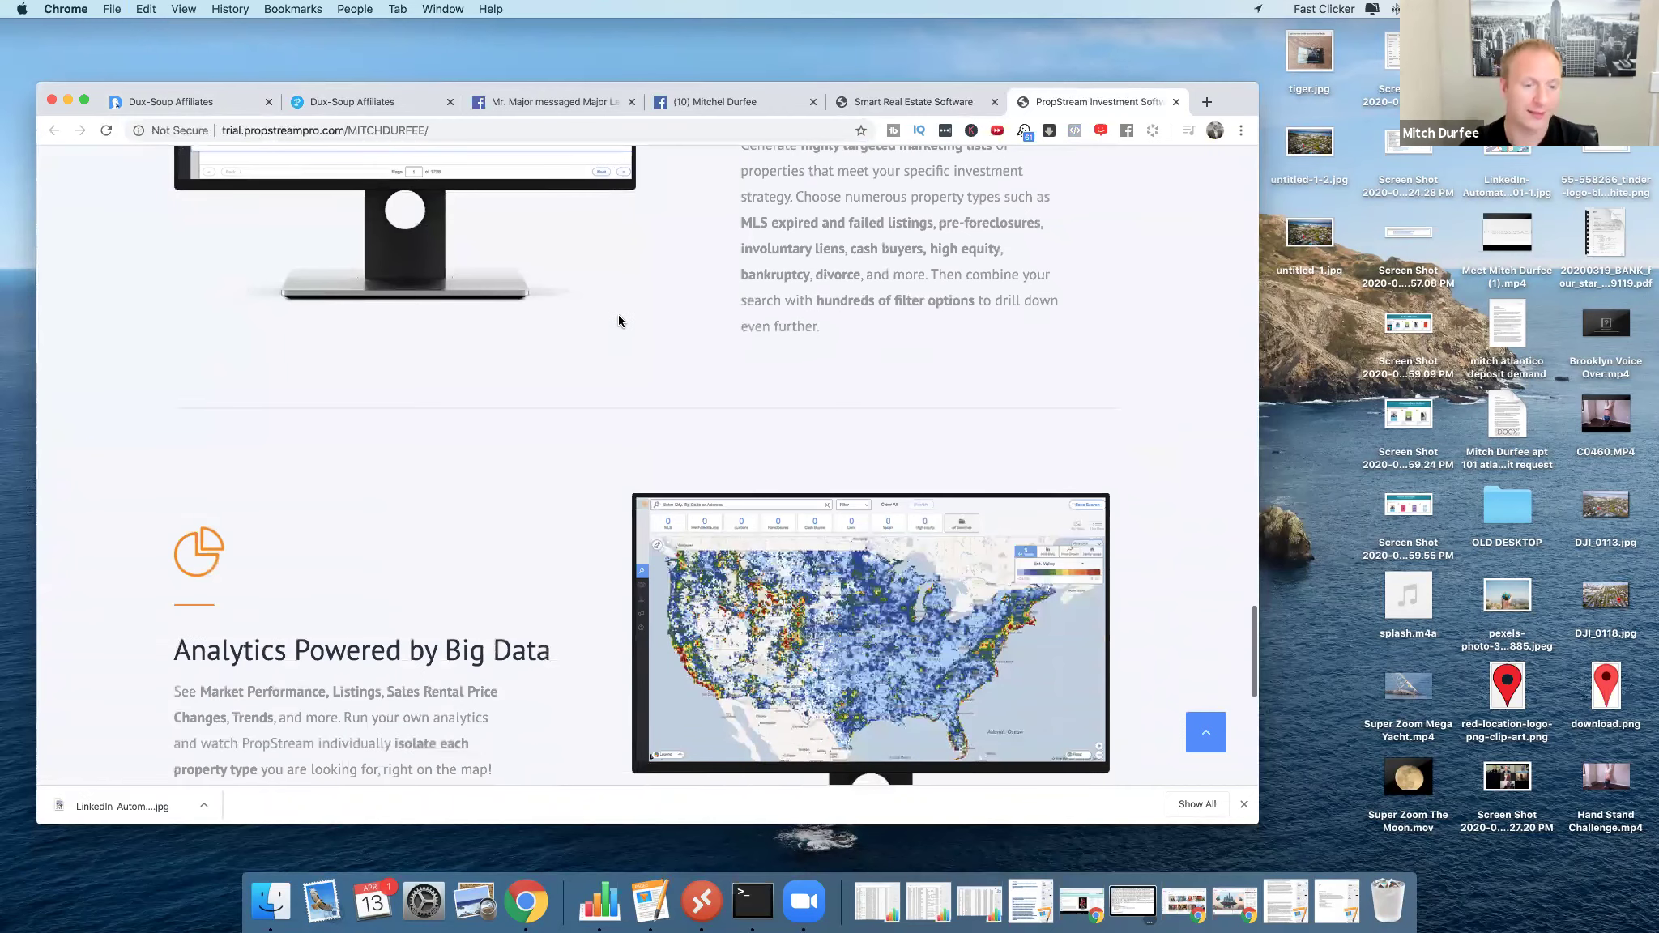
scroll(594, 487, "down", 2)
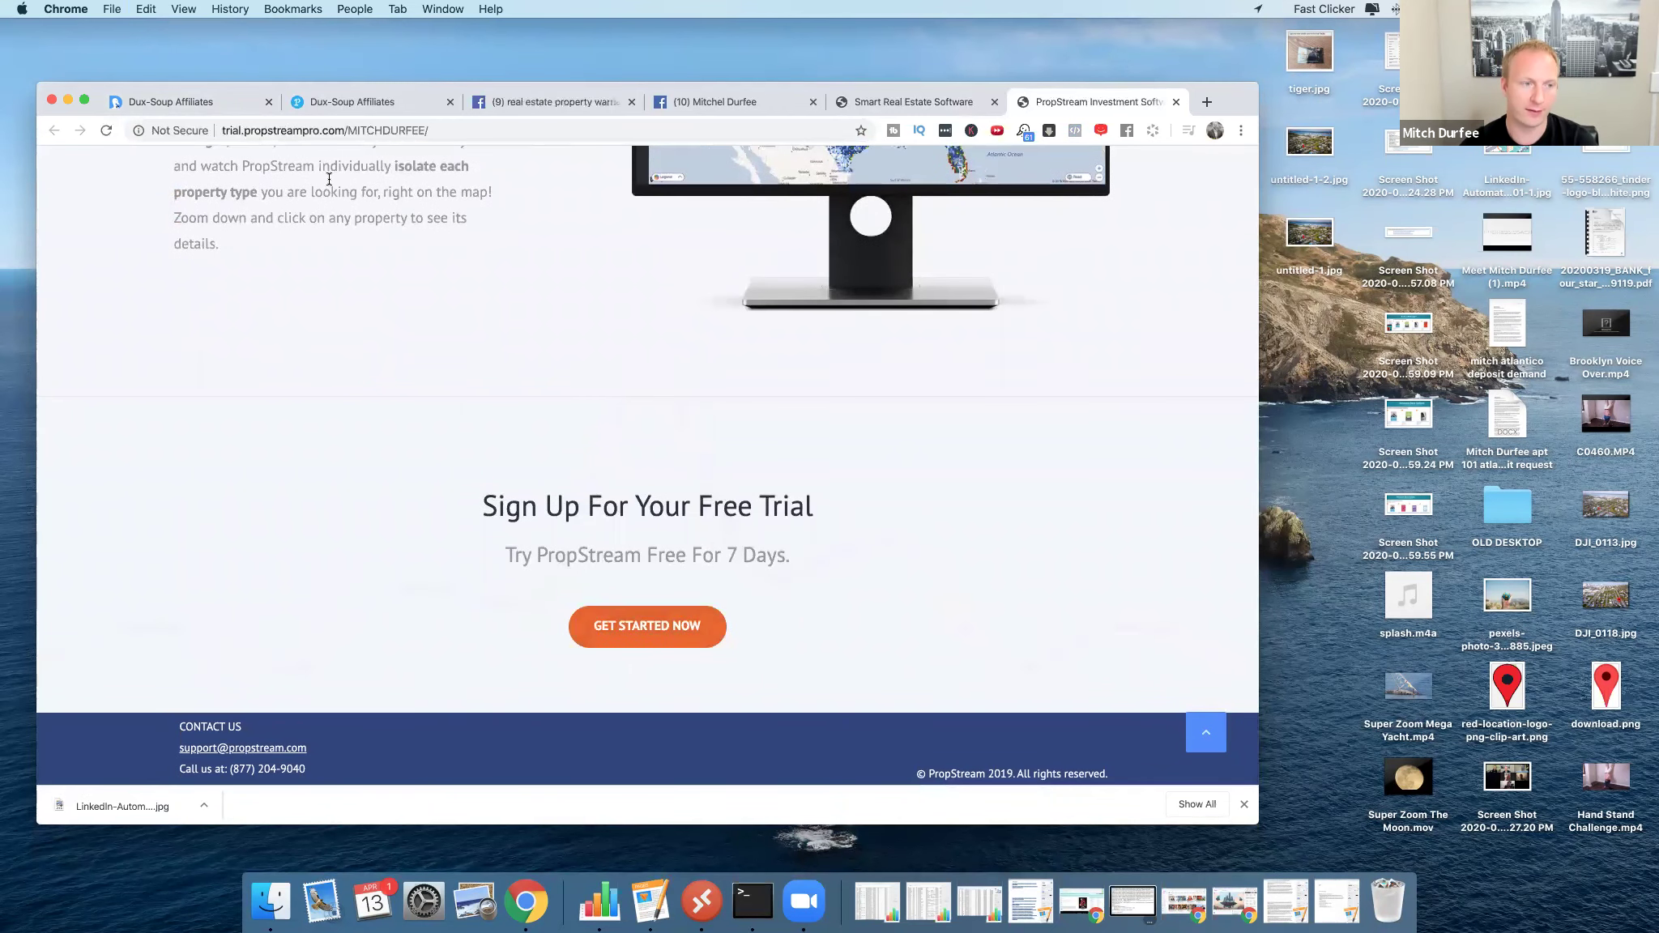
left_click(300, 134)
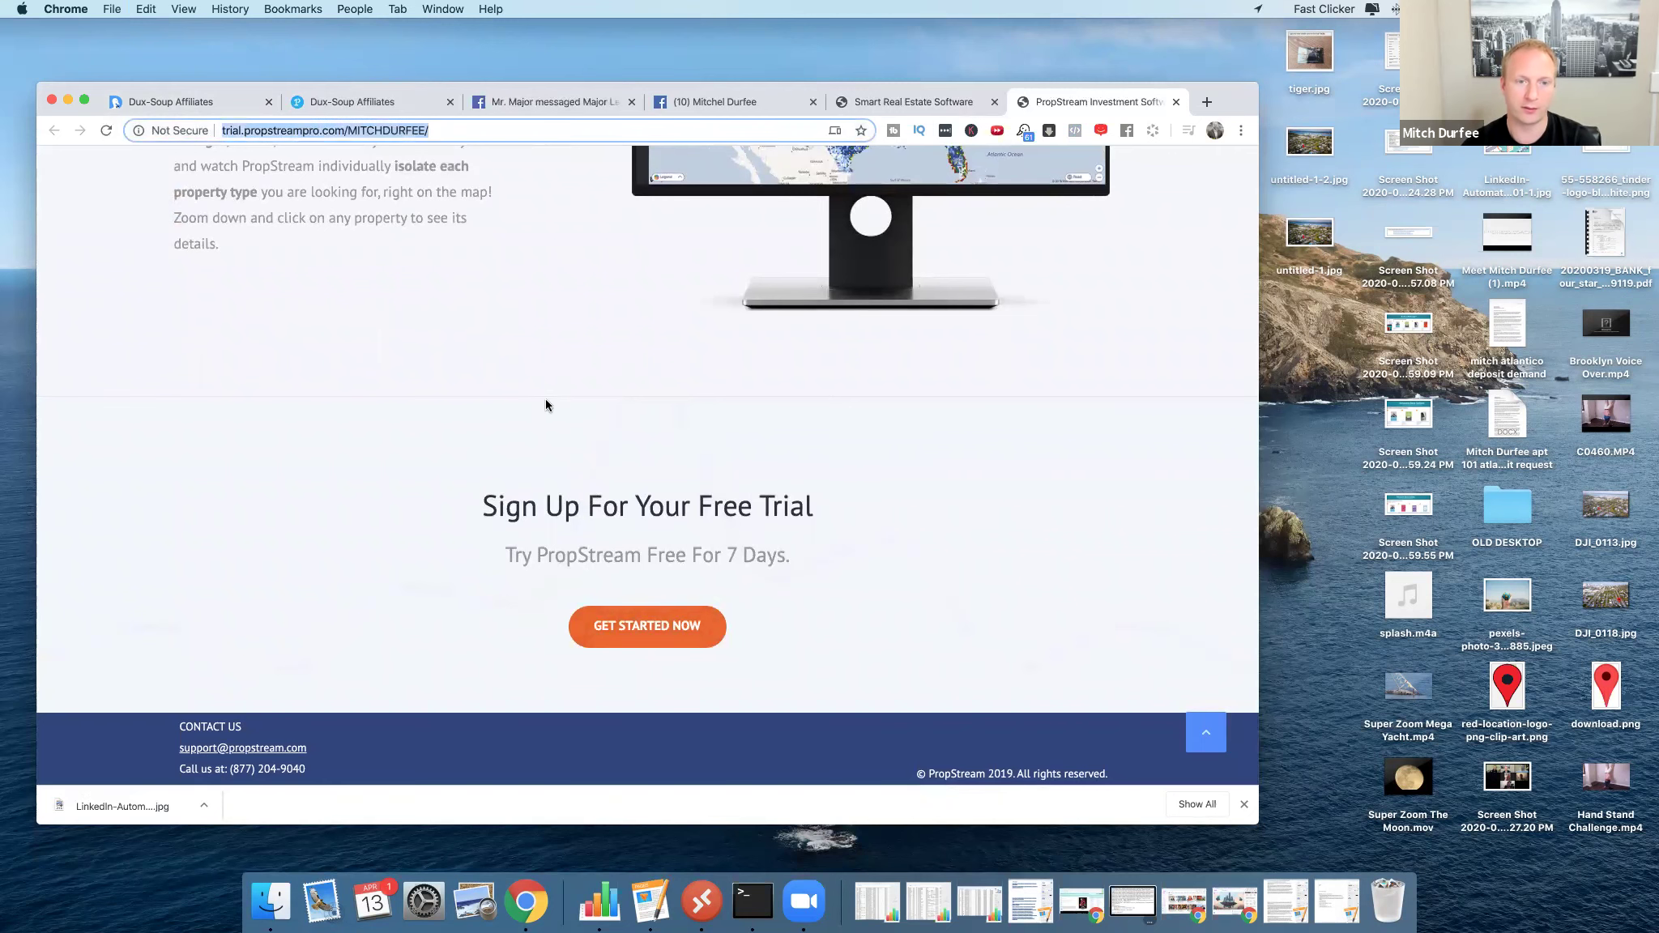
scroll(663, 412, "up", 4)
scroll(662, 417, "up", 5)
Post the copied smartrealestatesoftware.com link as a comment on the live video post on the Facebook profile.
left_click(914, 101)
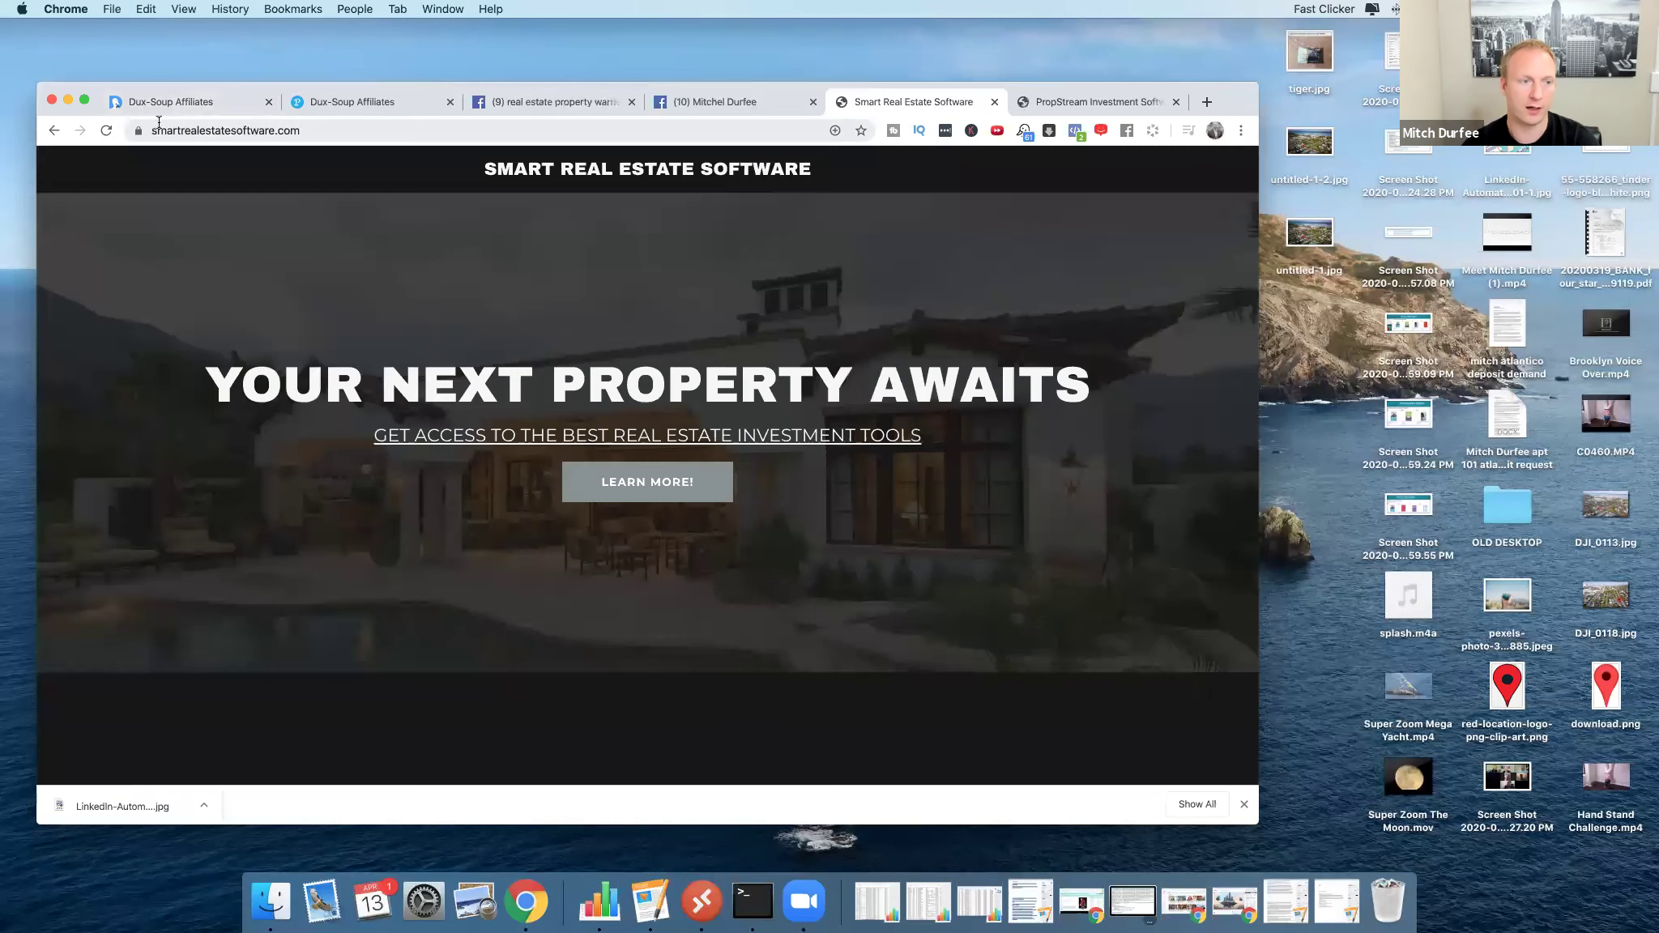
left_click(555, 101)
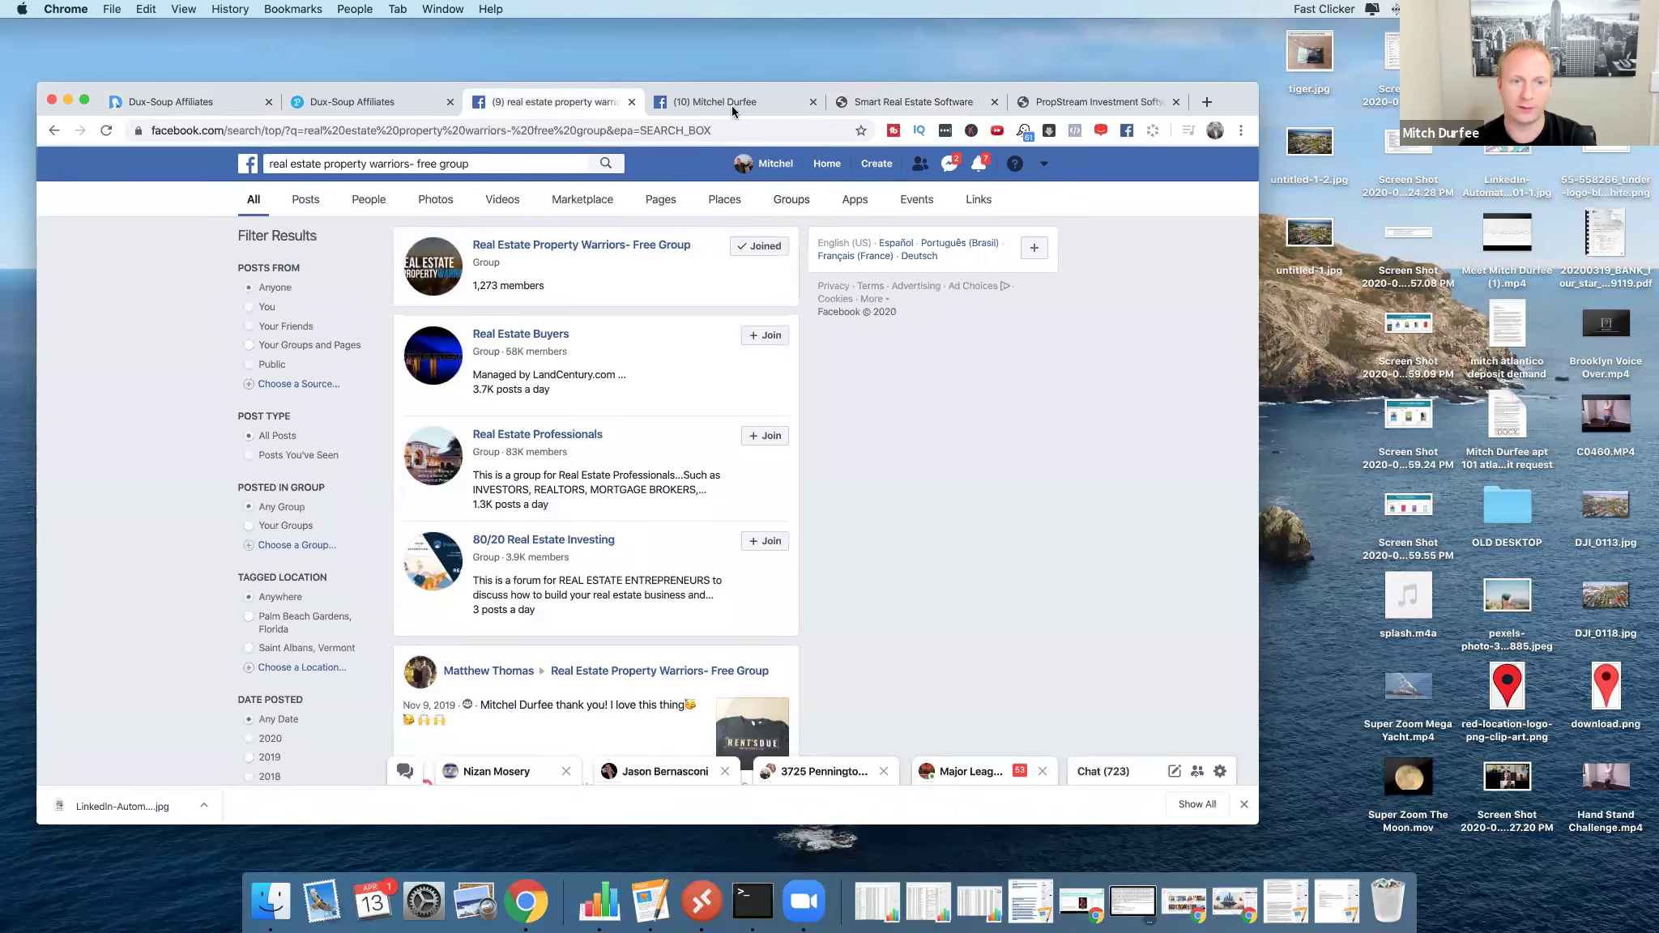
left_click(730, 103)
scroll(672, 695, "up", 1)
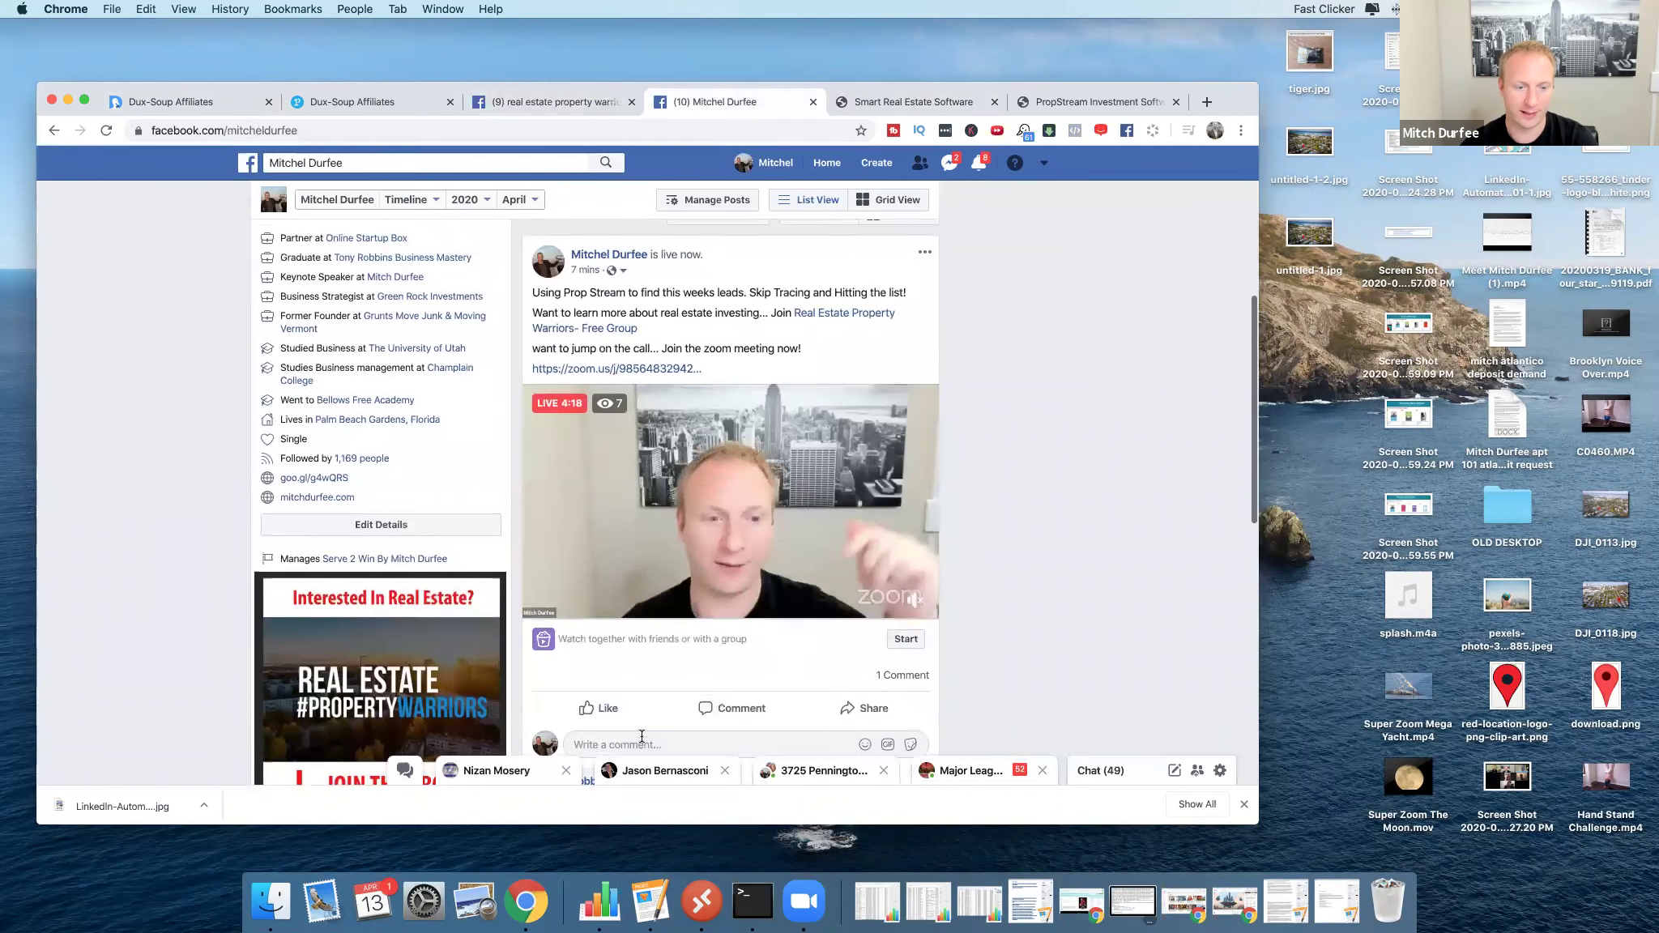
scroll(663, 680, "down", 3)
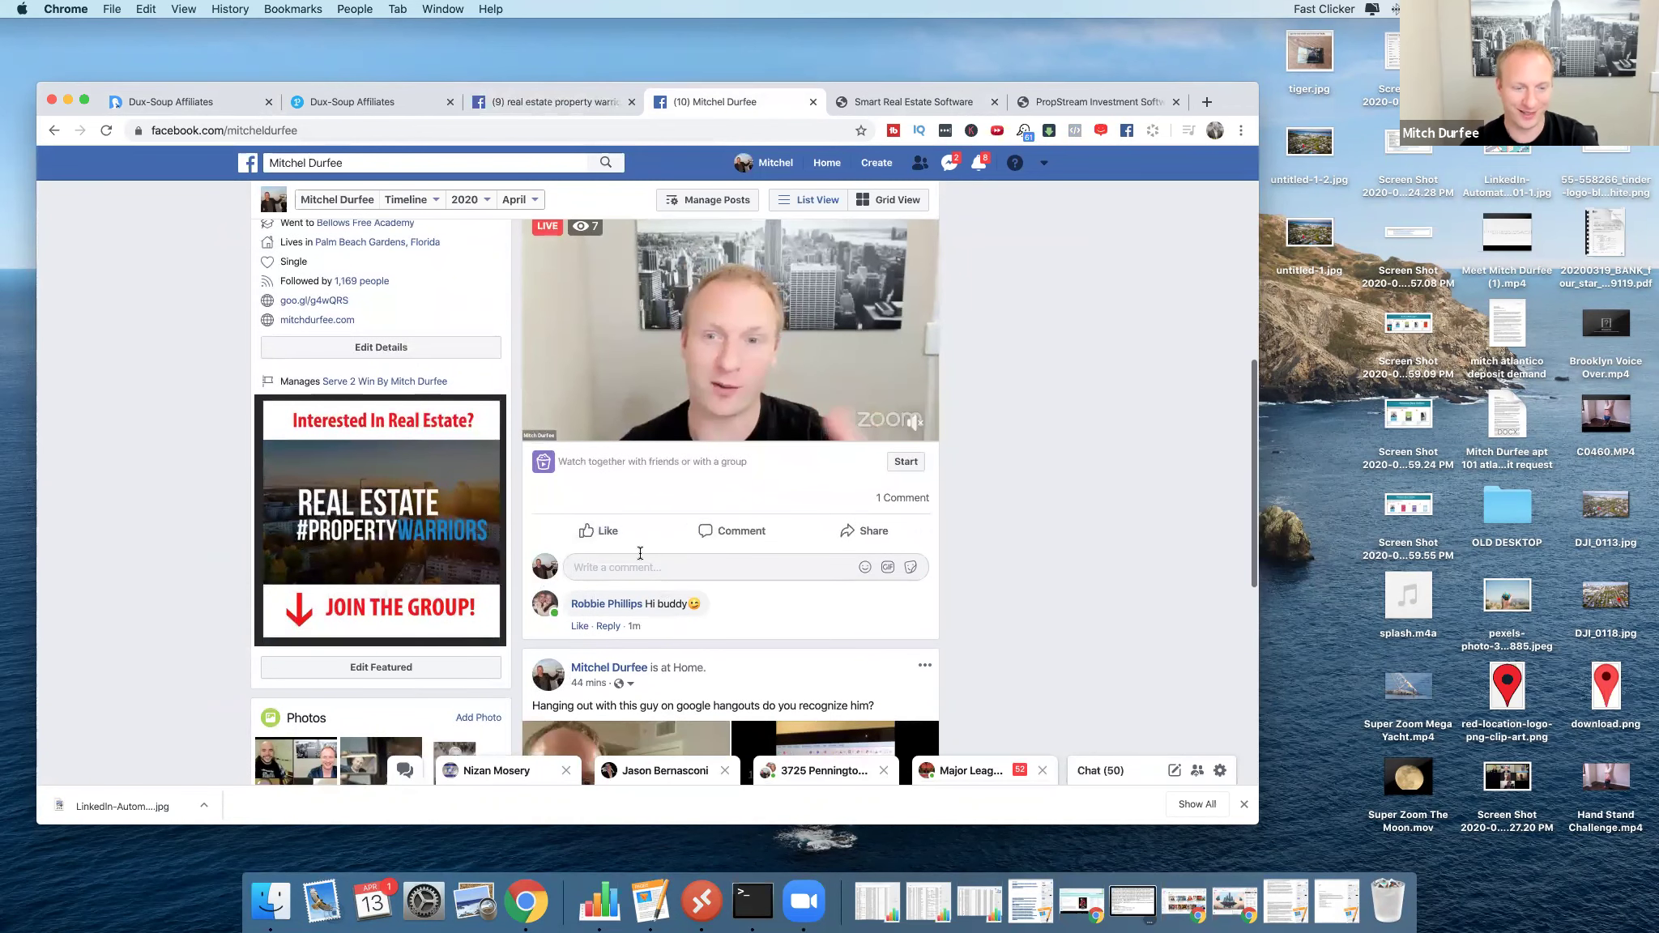
key("super+v")
key("Return")
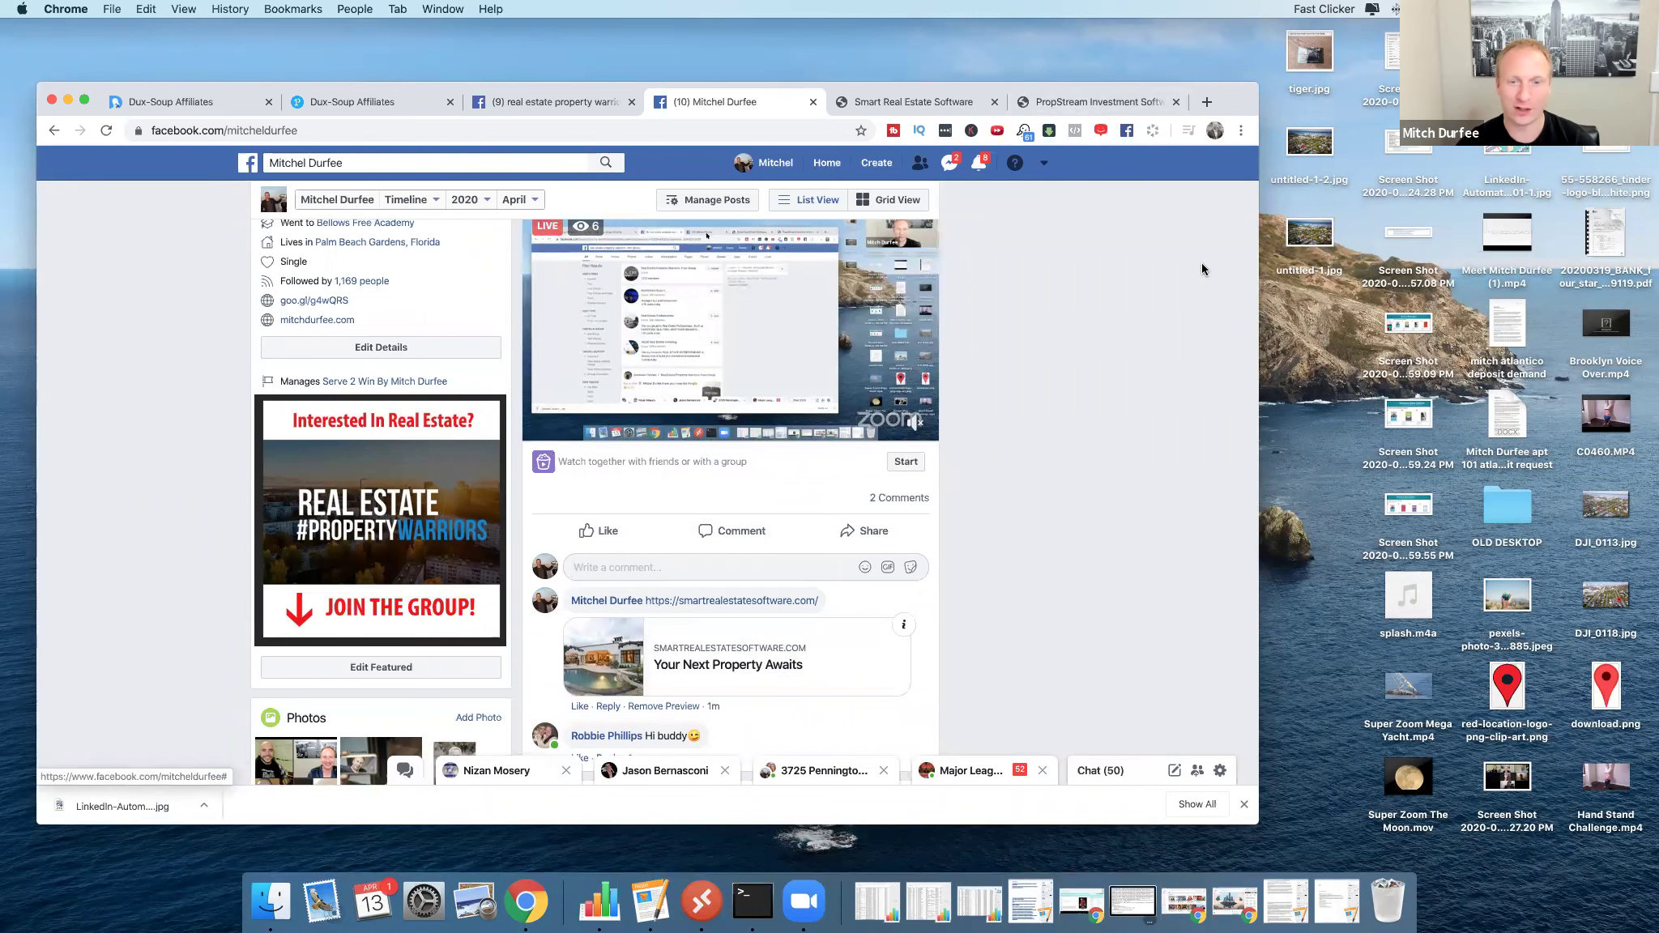
Move the browser window higher on the desktop and load propstream.com in place of the PropStream trial page.
left_click(1089, 101)
left_click_drag(1216, 84, 1230, 27)
key("XF86AudioRaiseVolume")
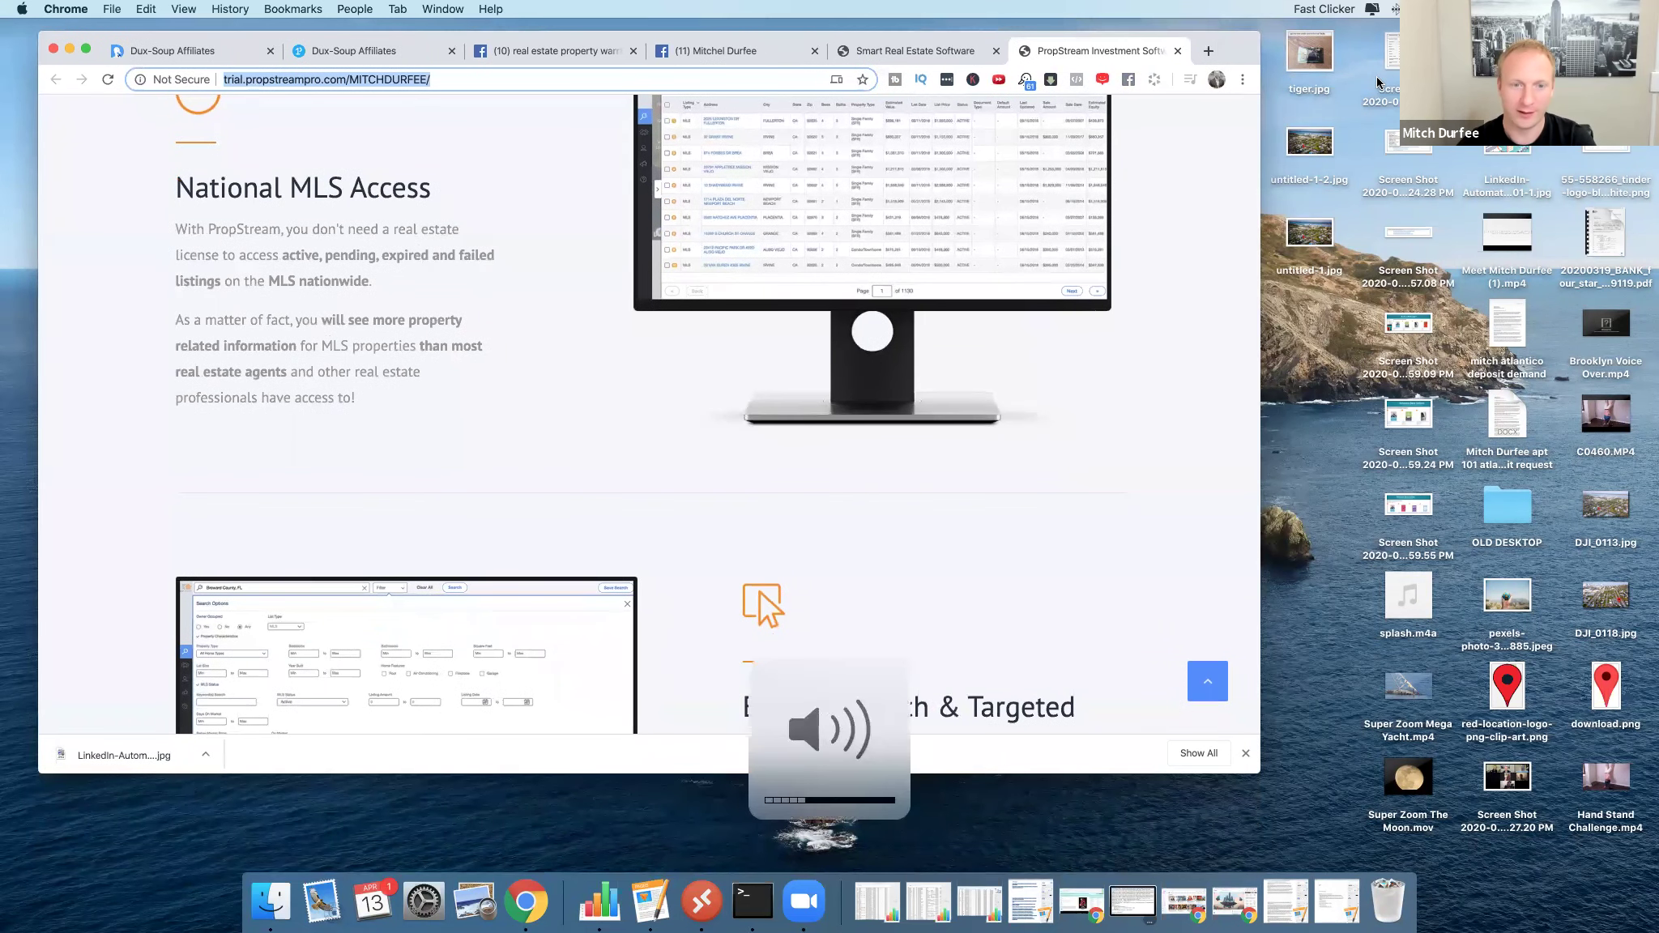
scroll(500, 144, "up", 1)
scroll(500, 145, "up", 5)
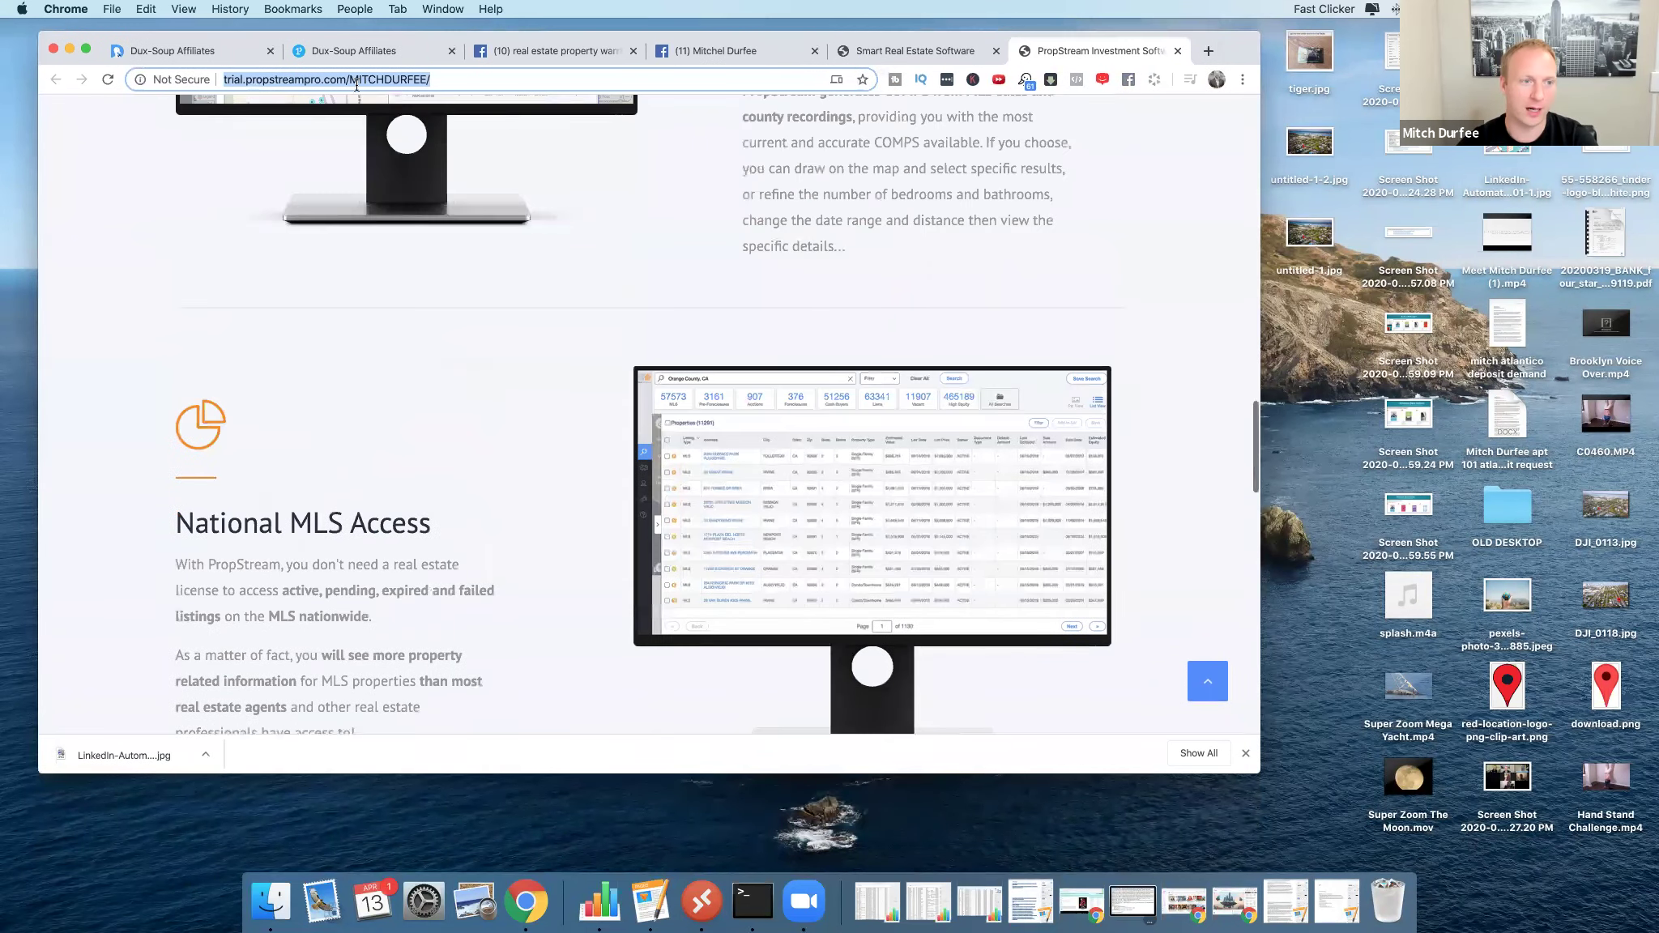
type("propstream.com")
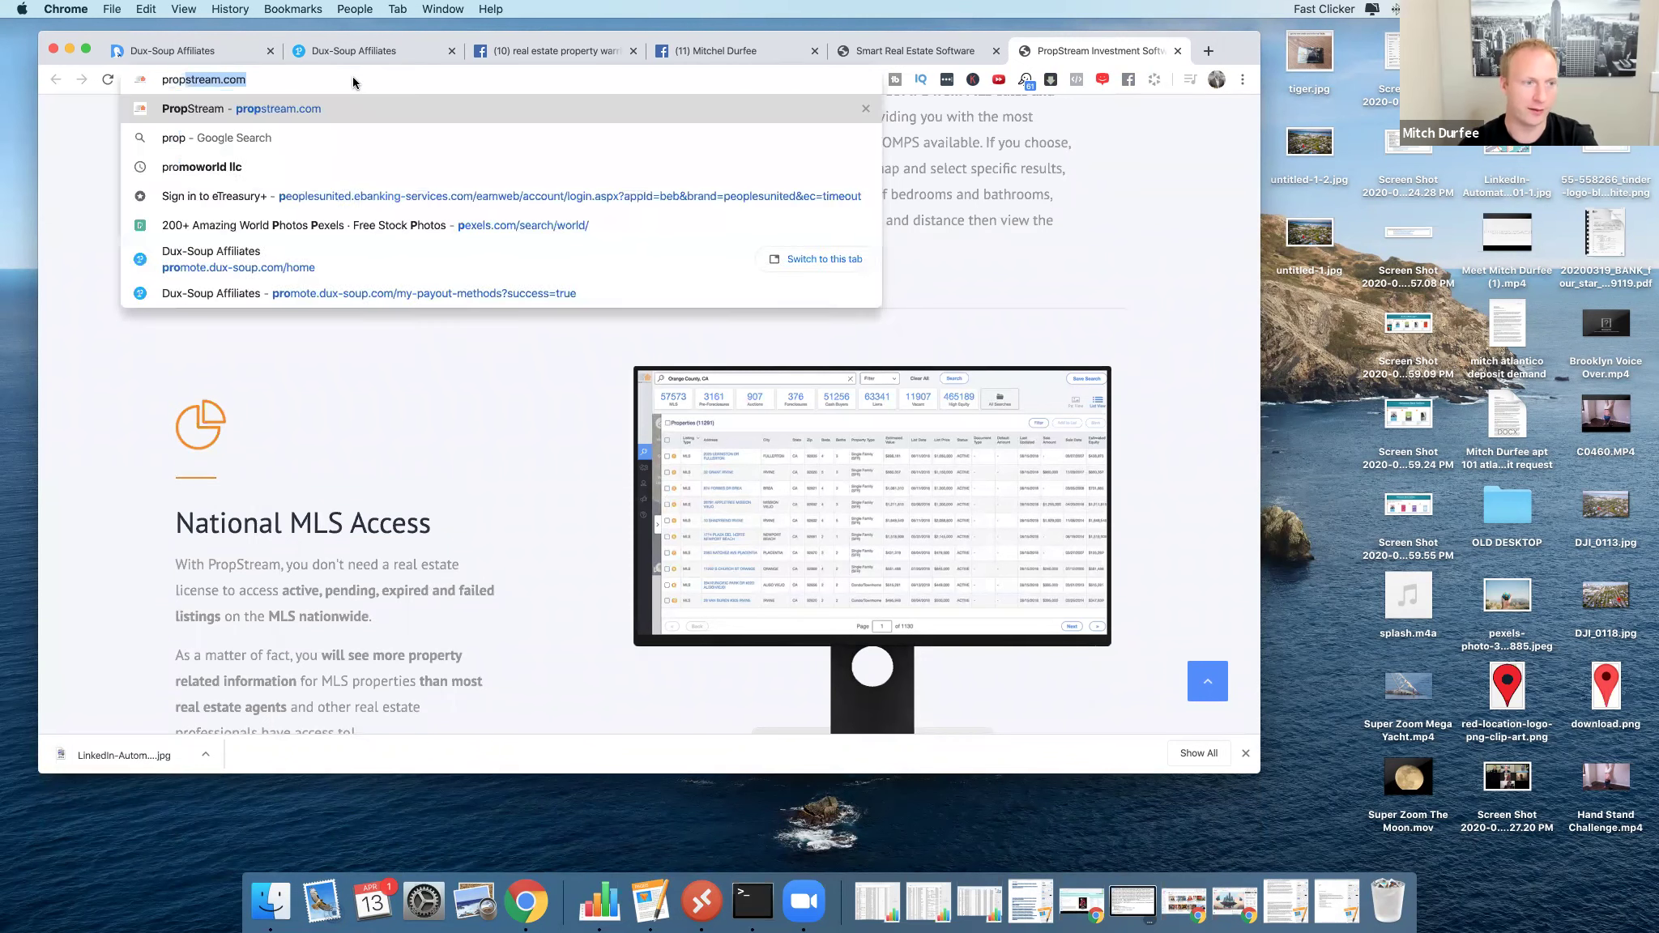
key("Return")
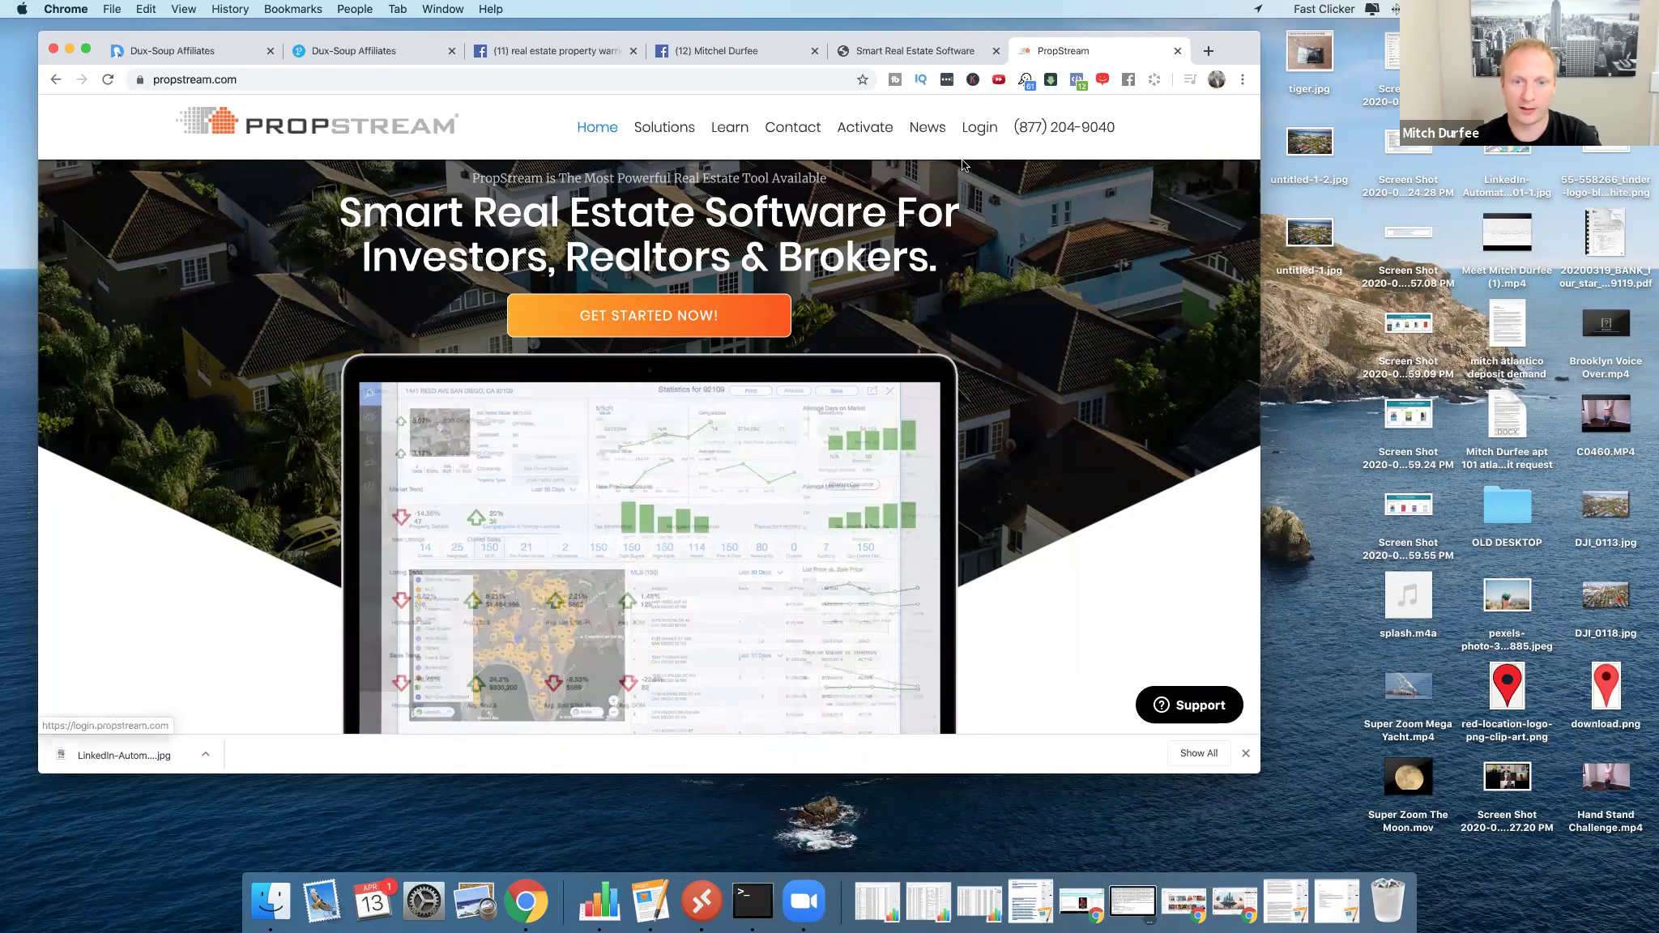
Log in to PropStream with the saved username and the account password.
left_click(978, 128)
left_click(417, 362)
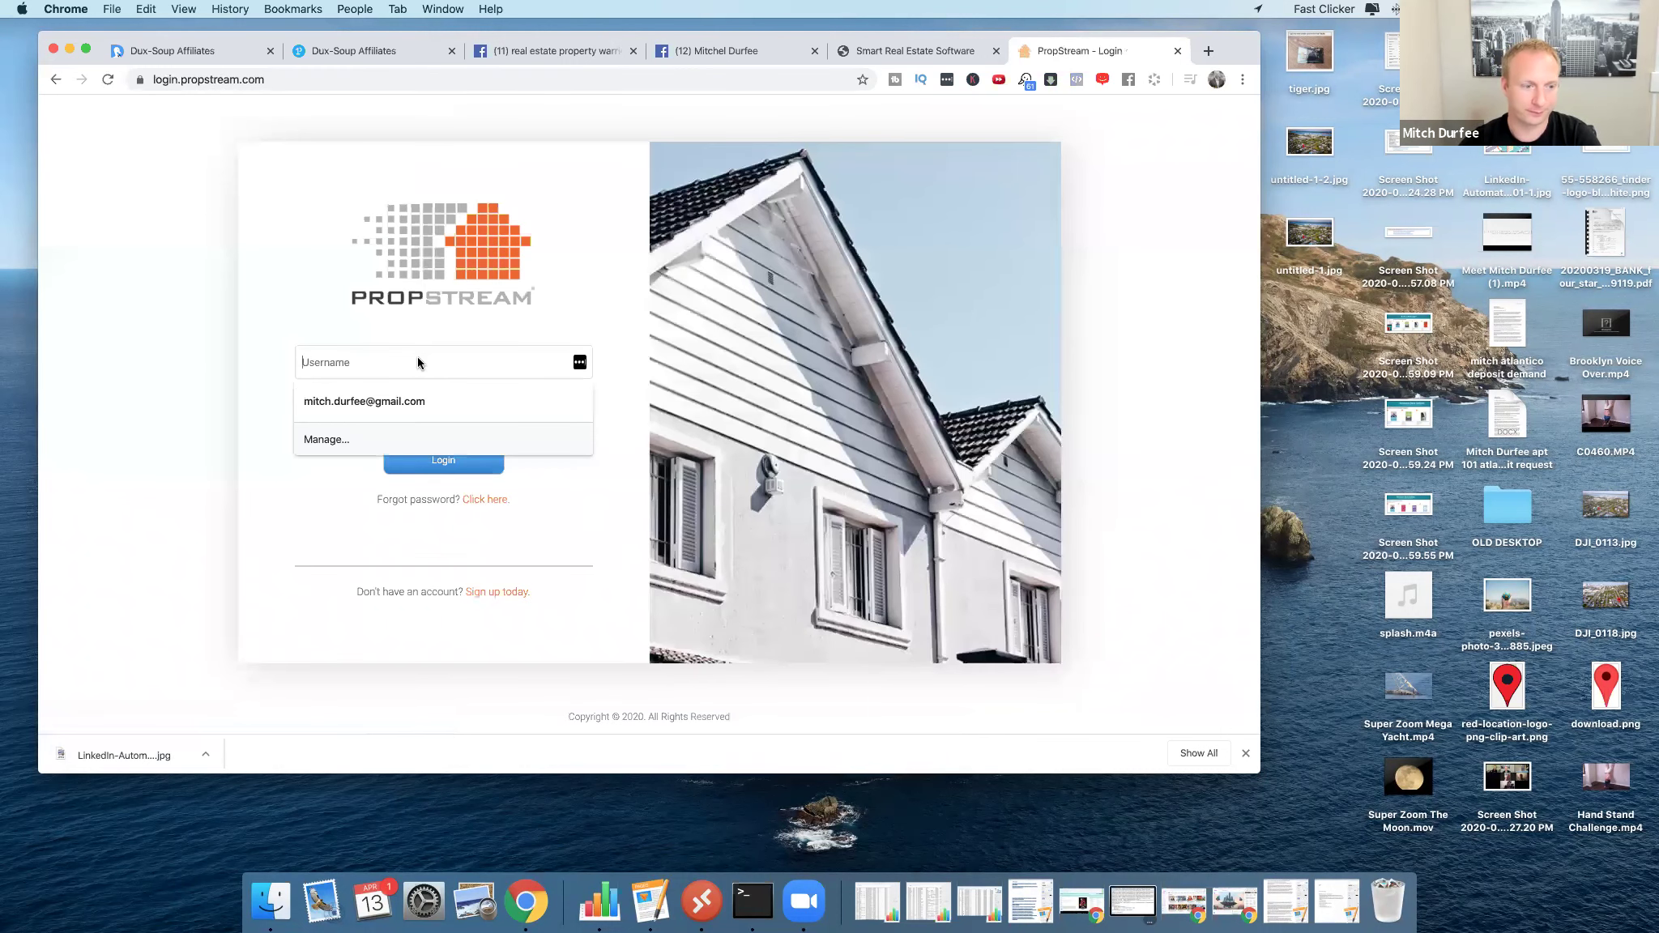
left_click(389, 402)
type("••••••••")
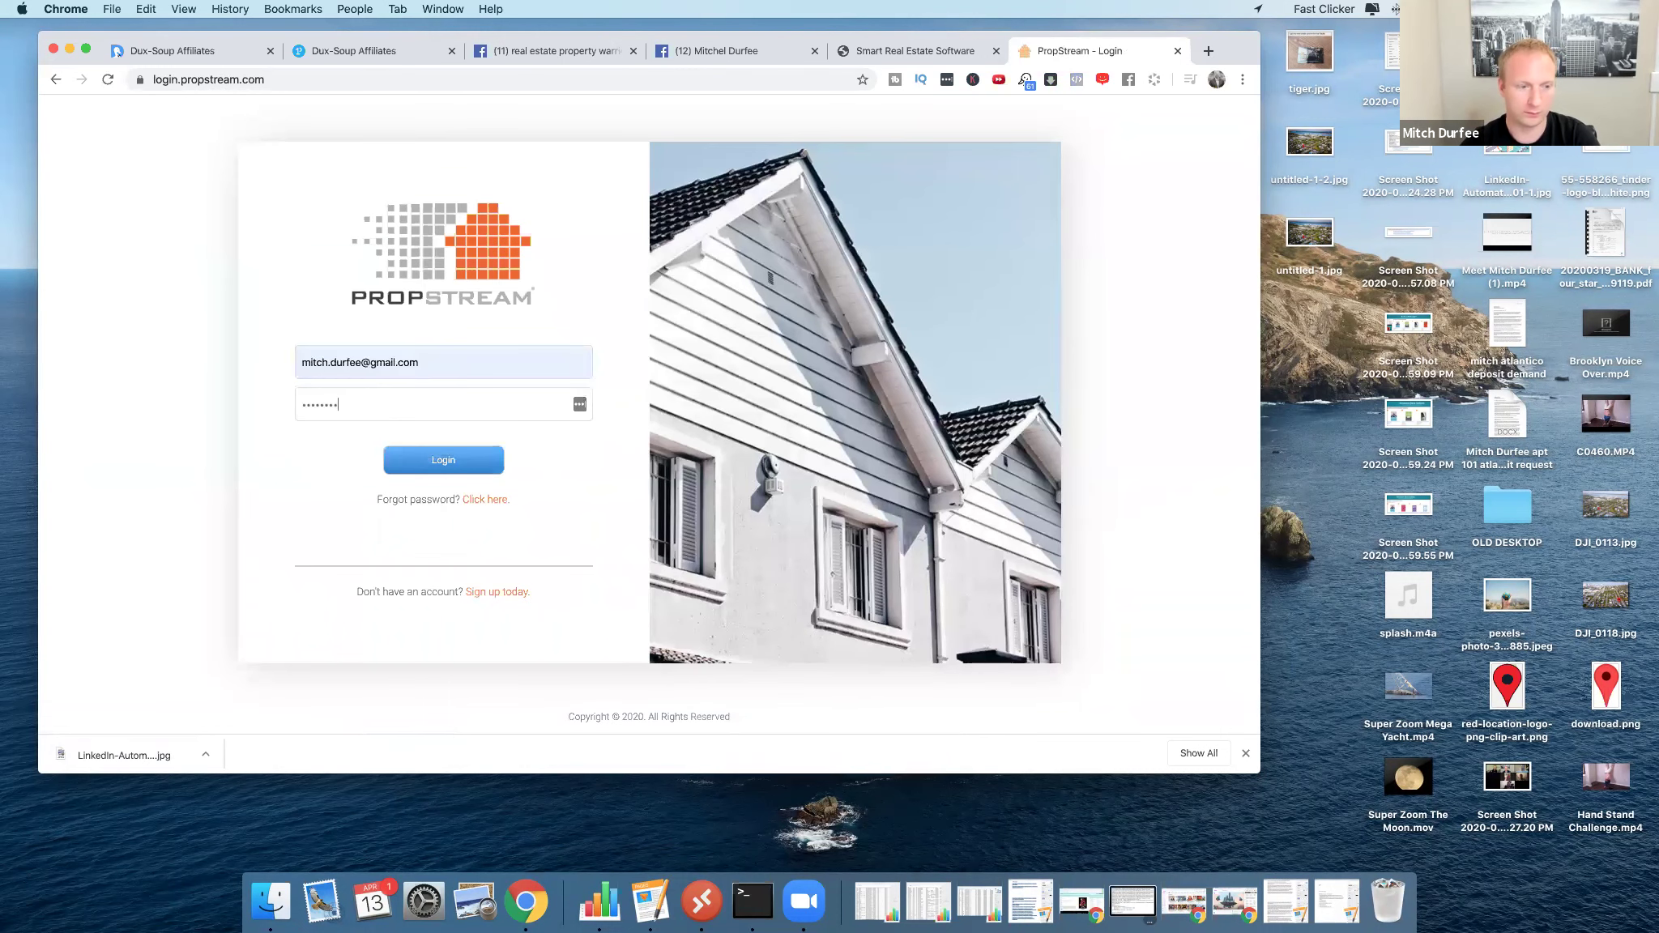
type("••")
key("Return")
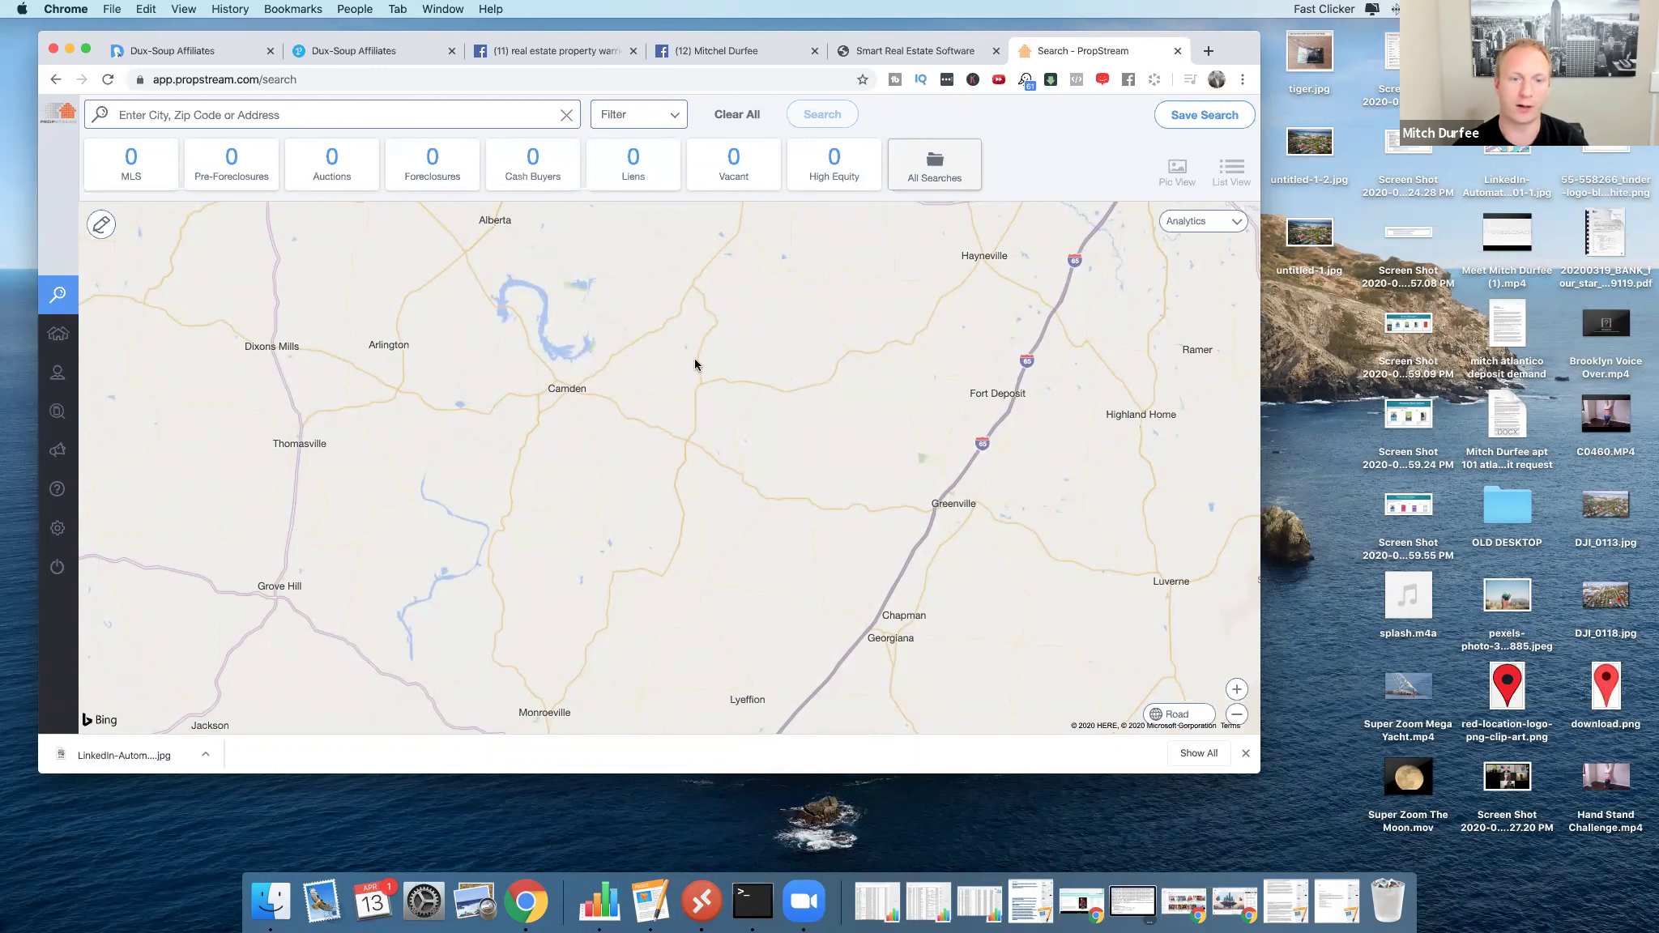
Search for properties in Cleveland, OH.
left_click(351, 113)
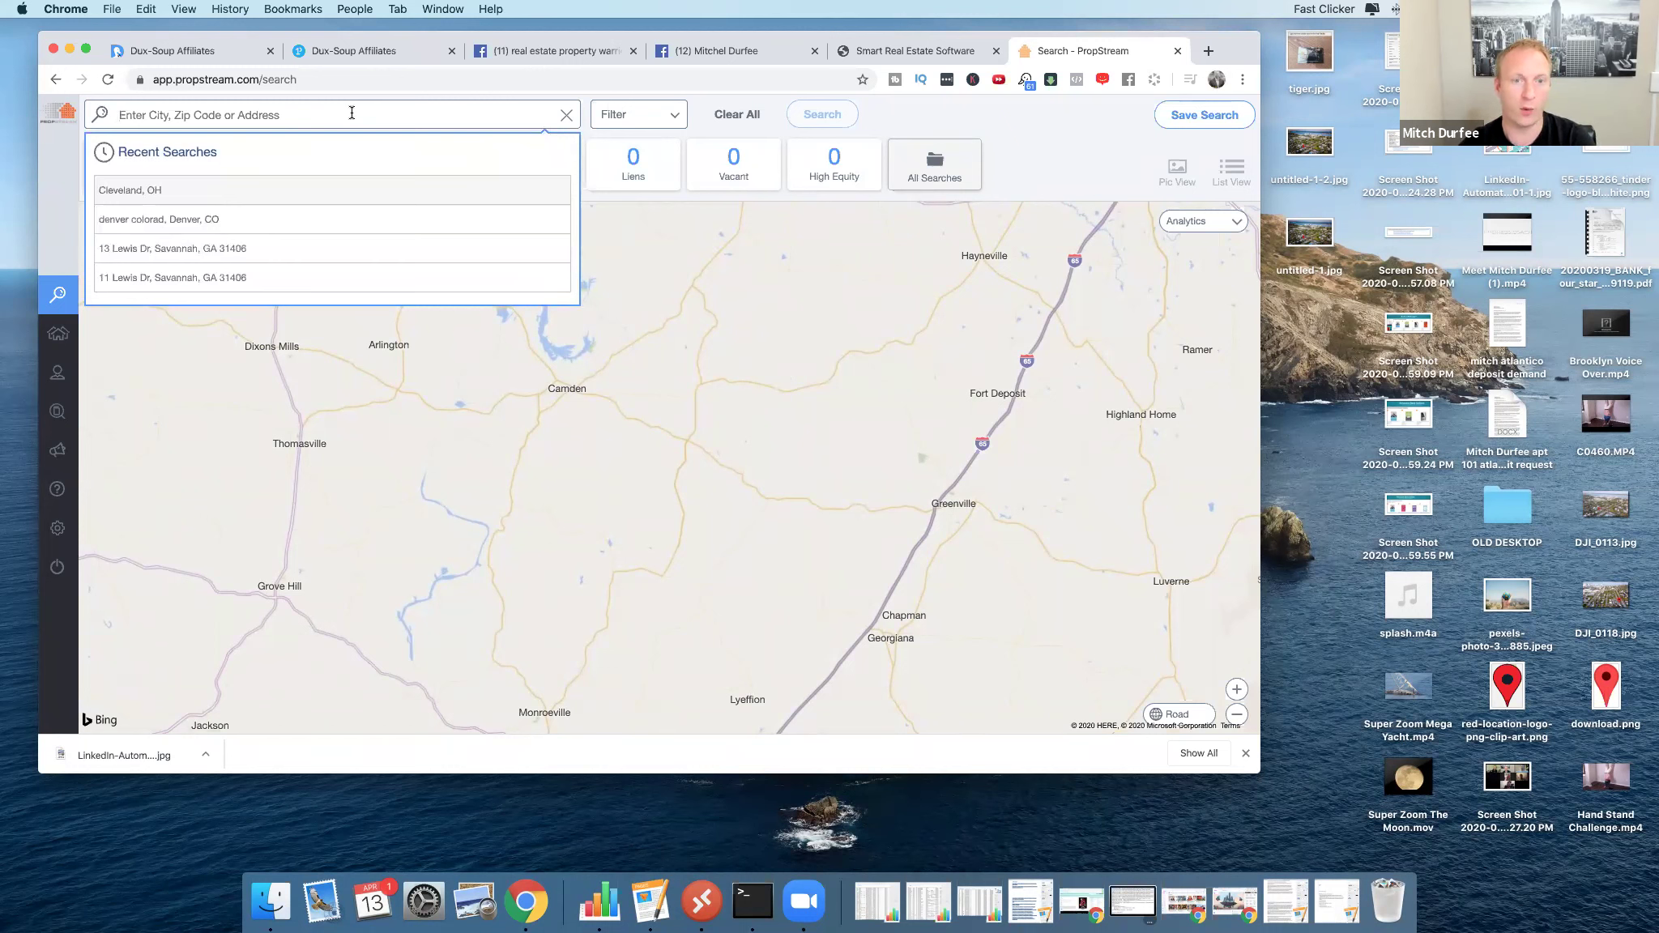
type("a")
key("BackSpace")
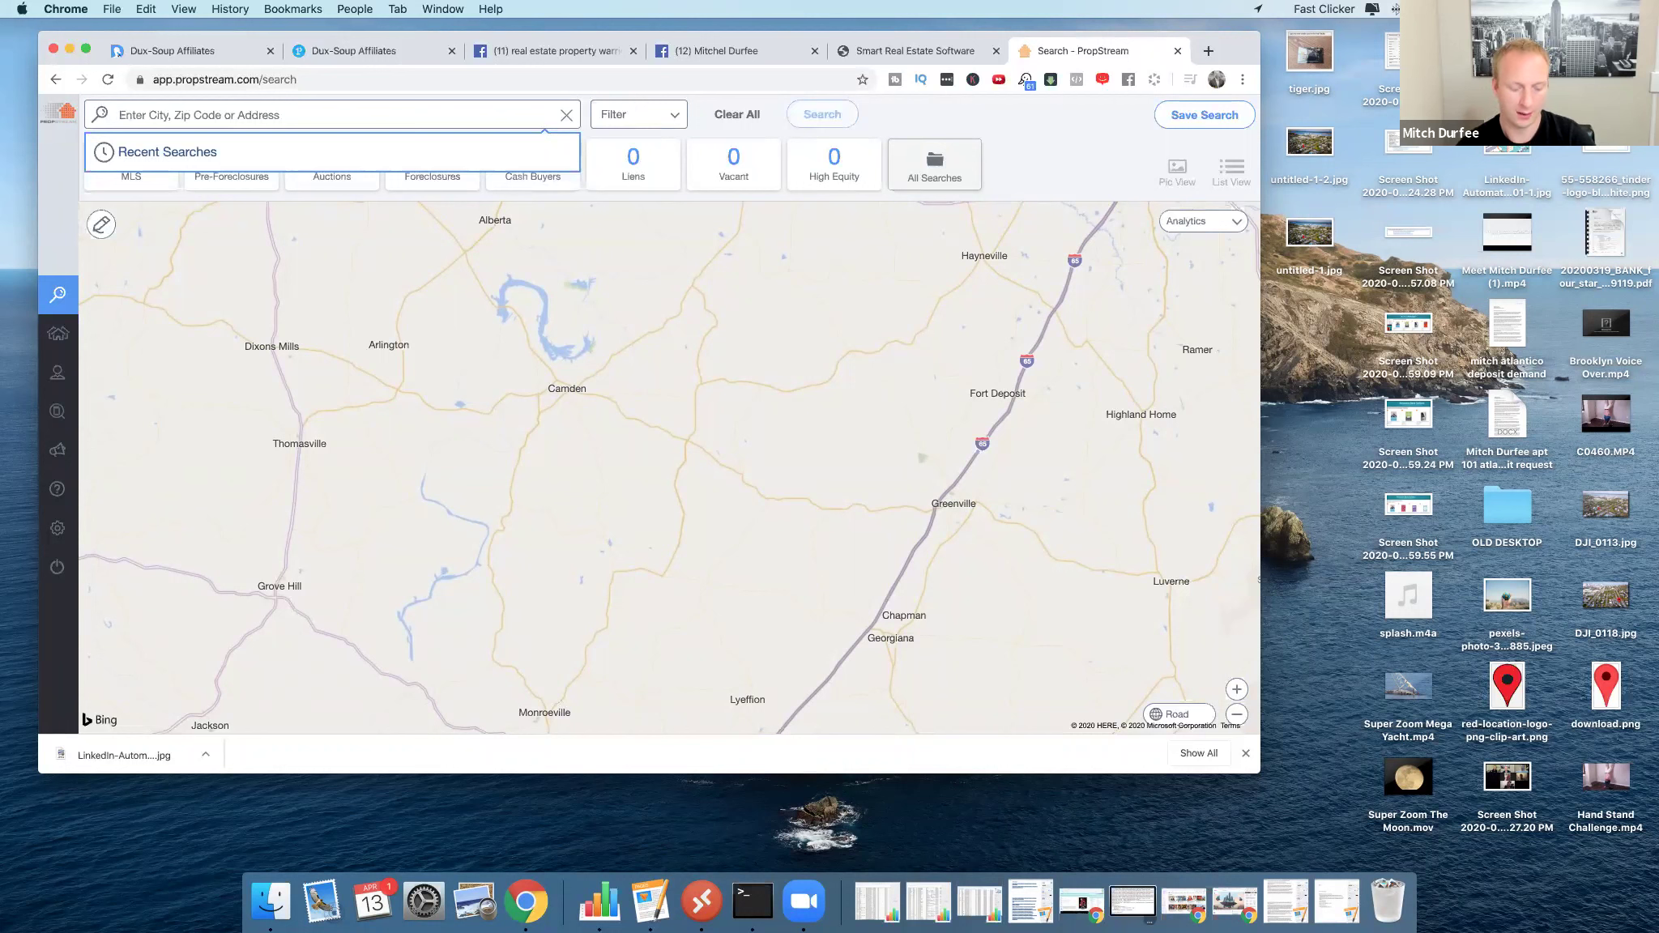
type("cleve")
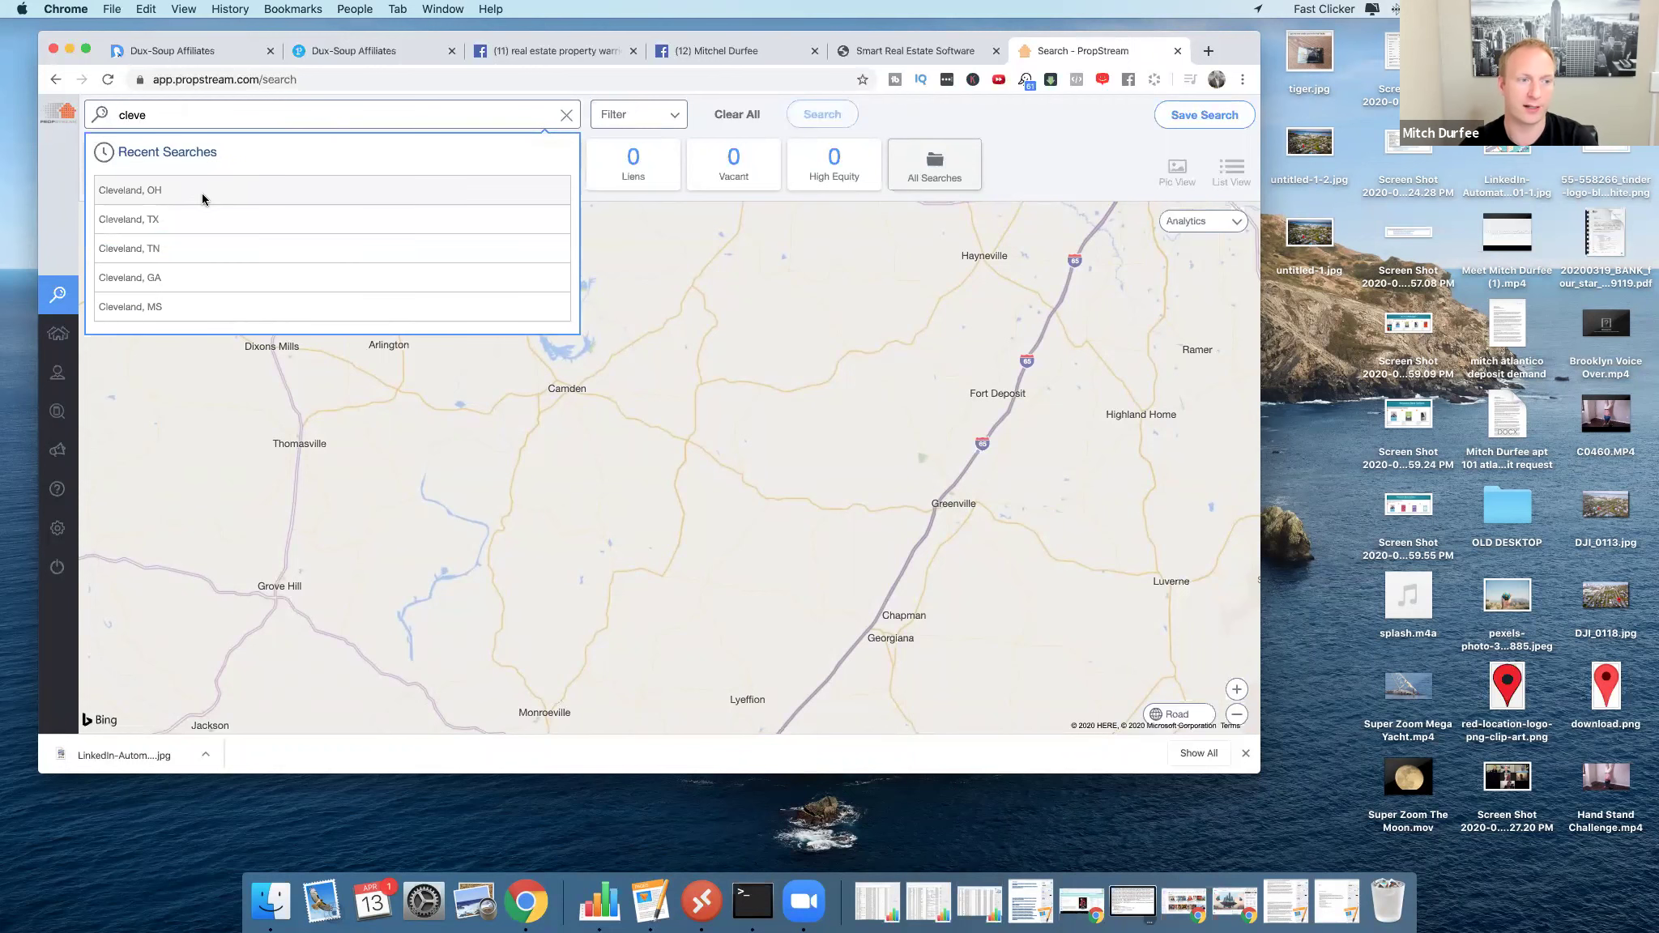
left_click(202, 193)
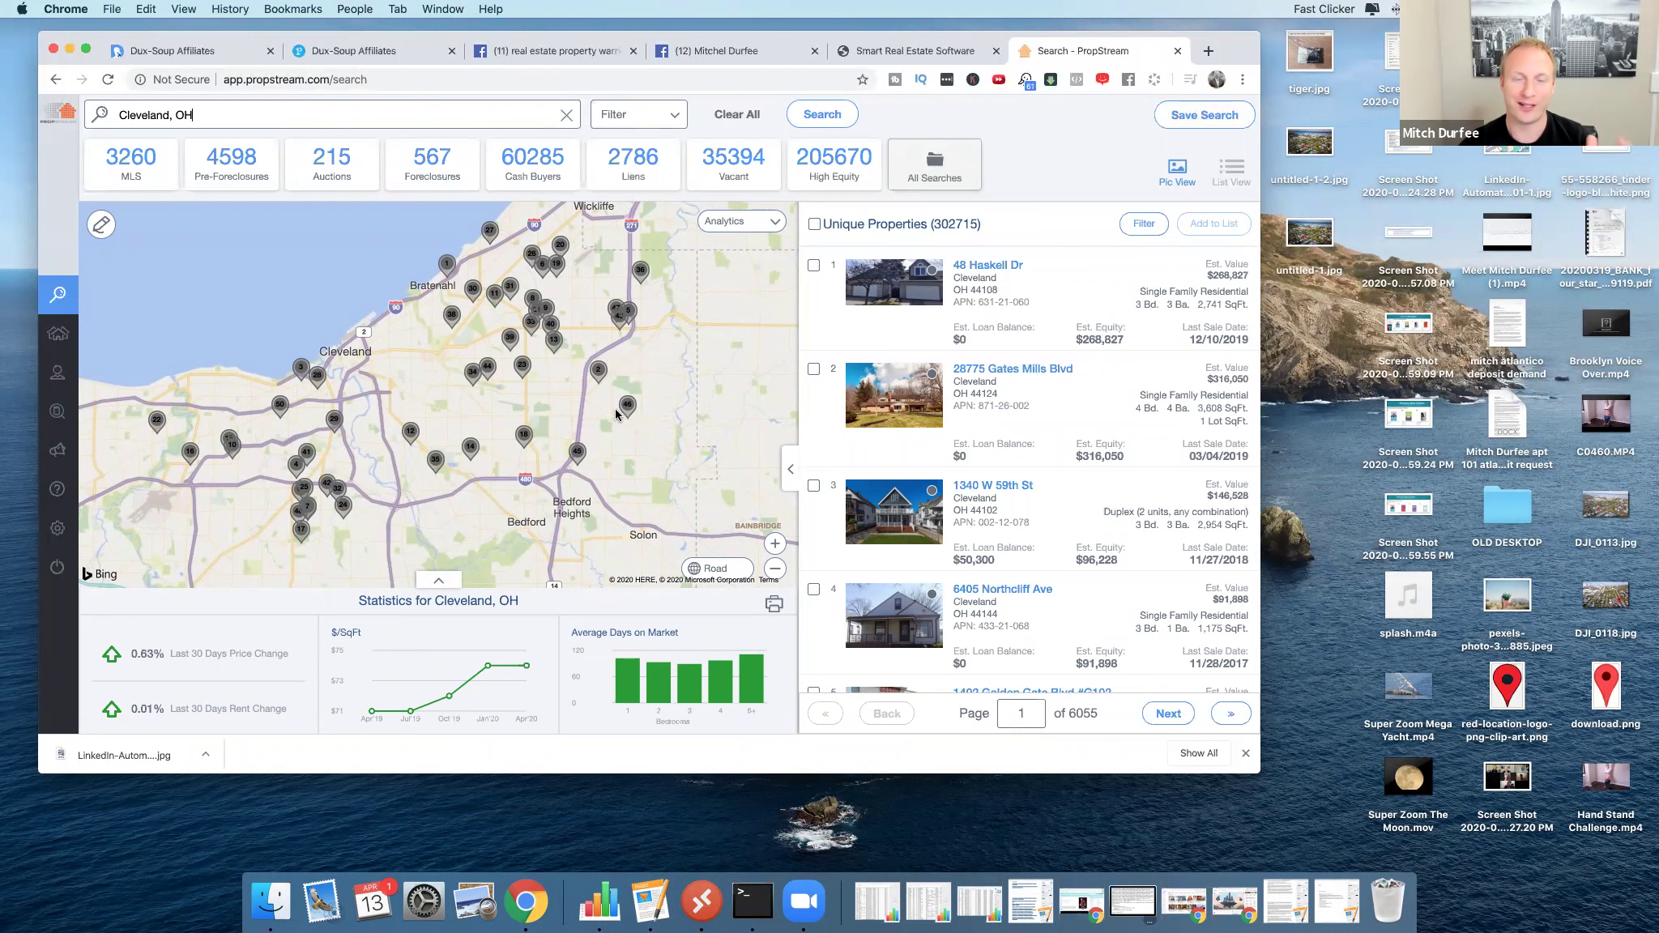
Widen the browser window and filter the Cleveland properties to Owner Occupied: No.
left_click_drag(1260, 256, 1440, 259)
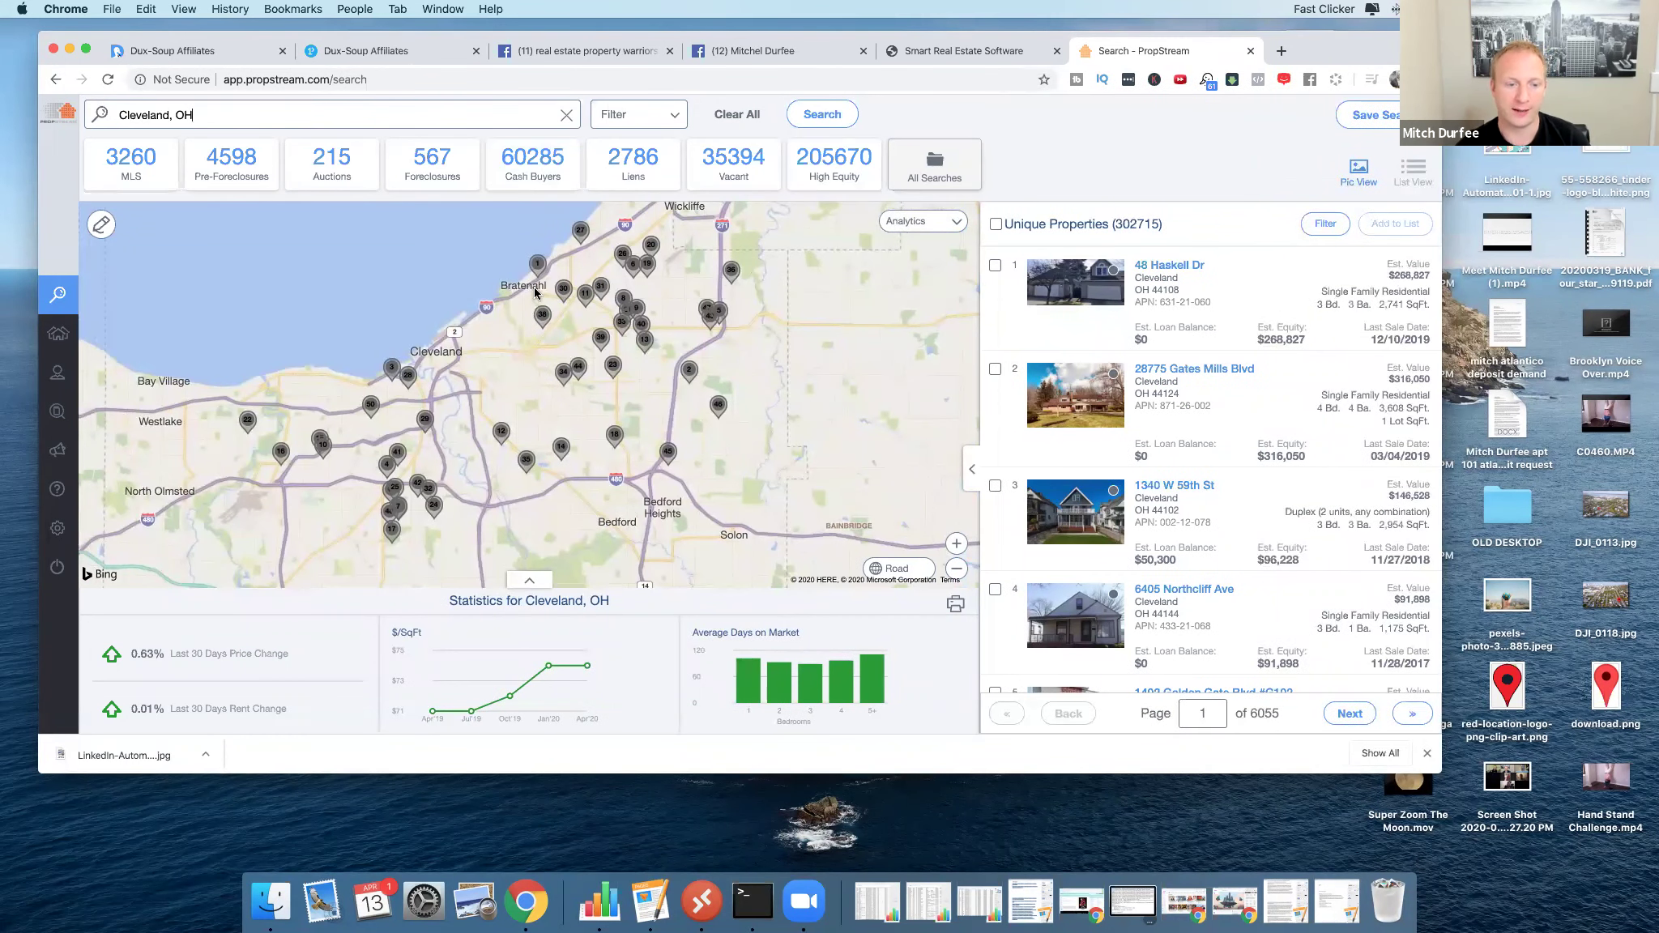
scroll(536, 296, "up", 2)
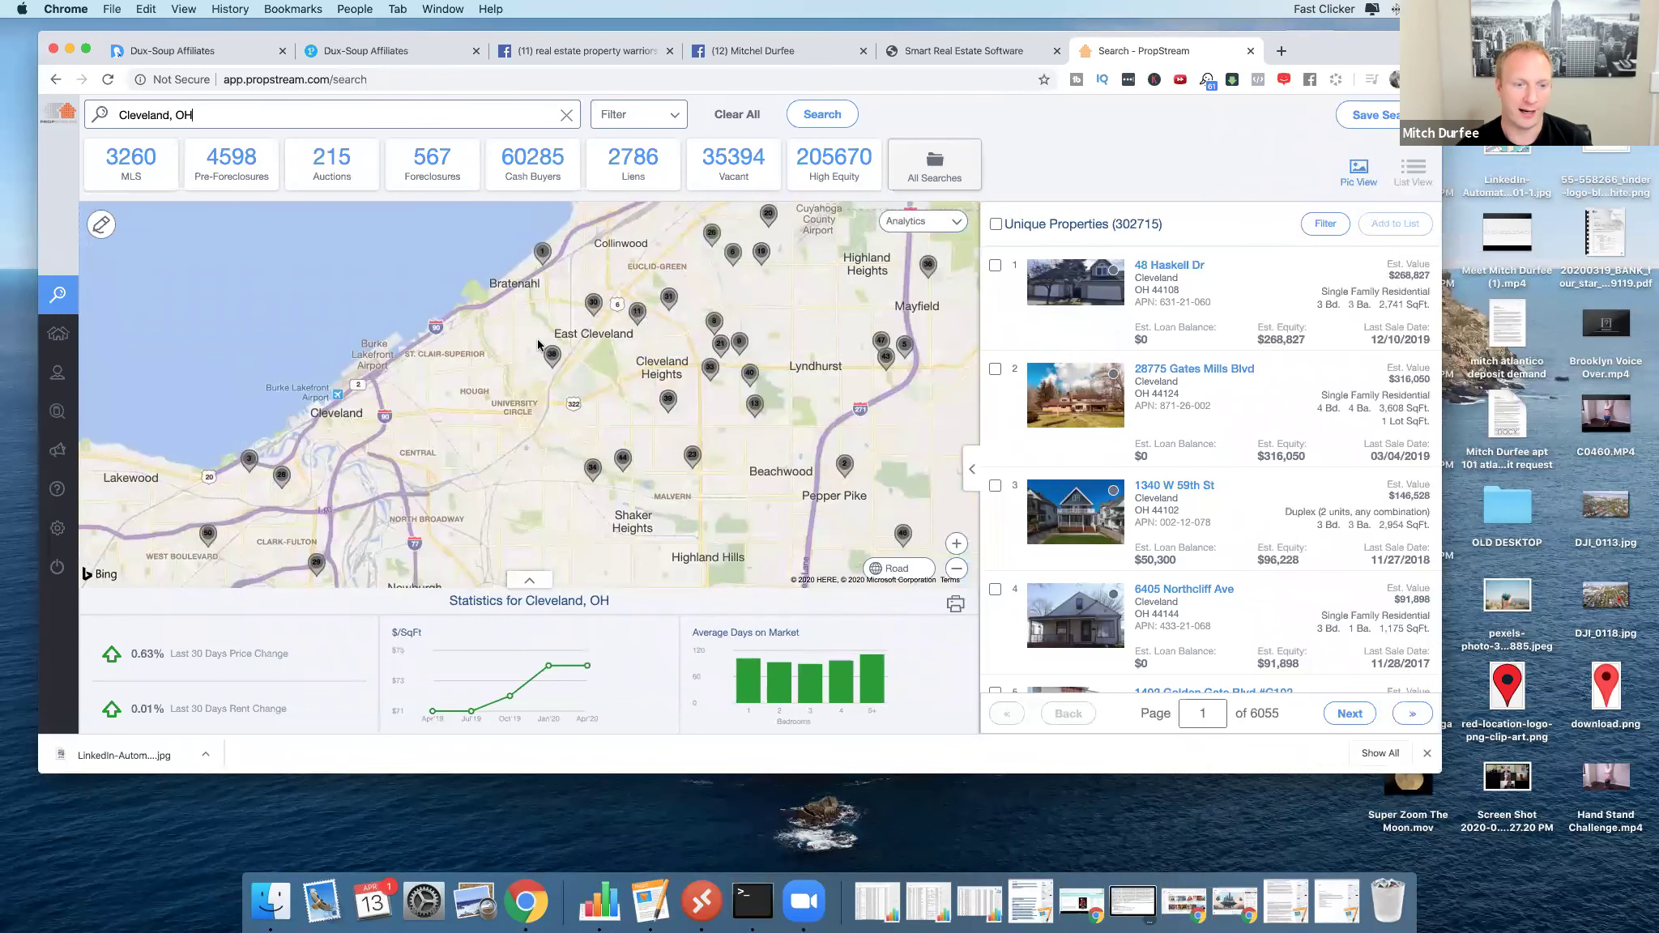
scroll(519, 348, "down", 4)
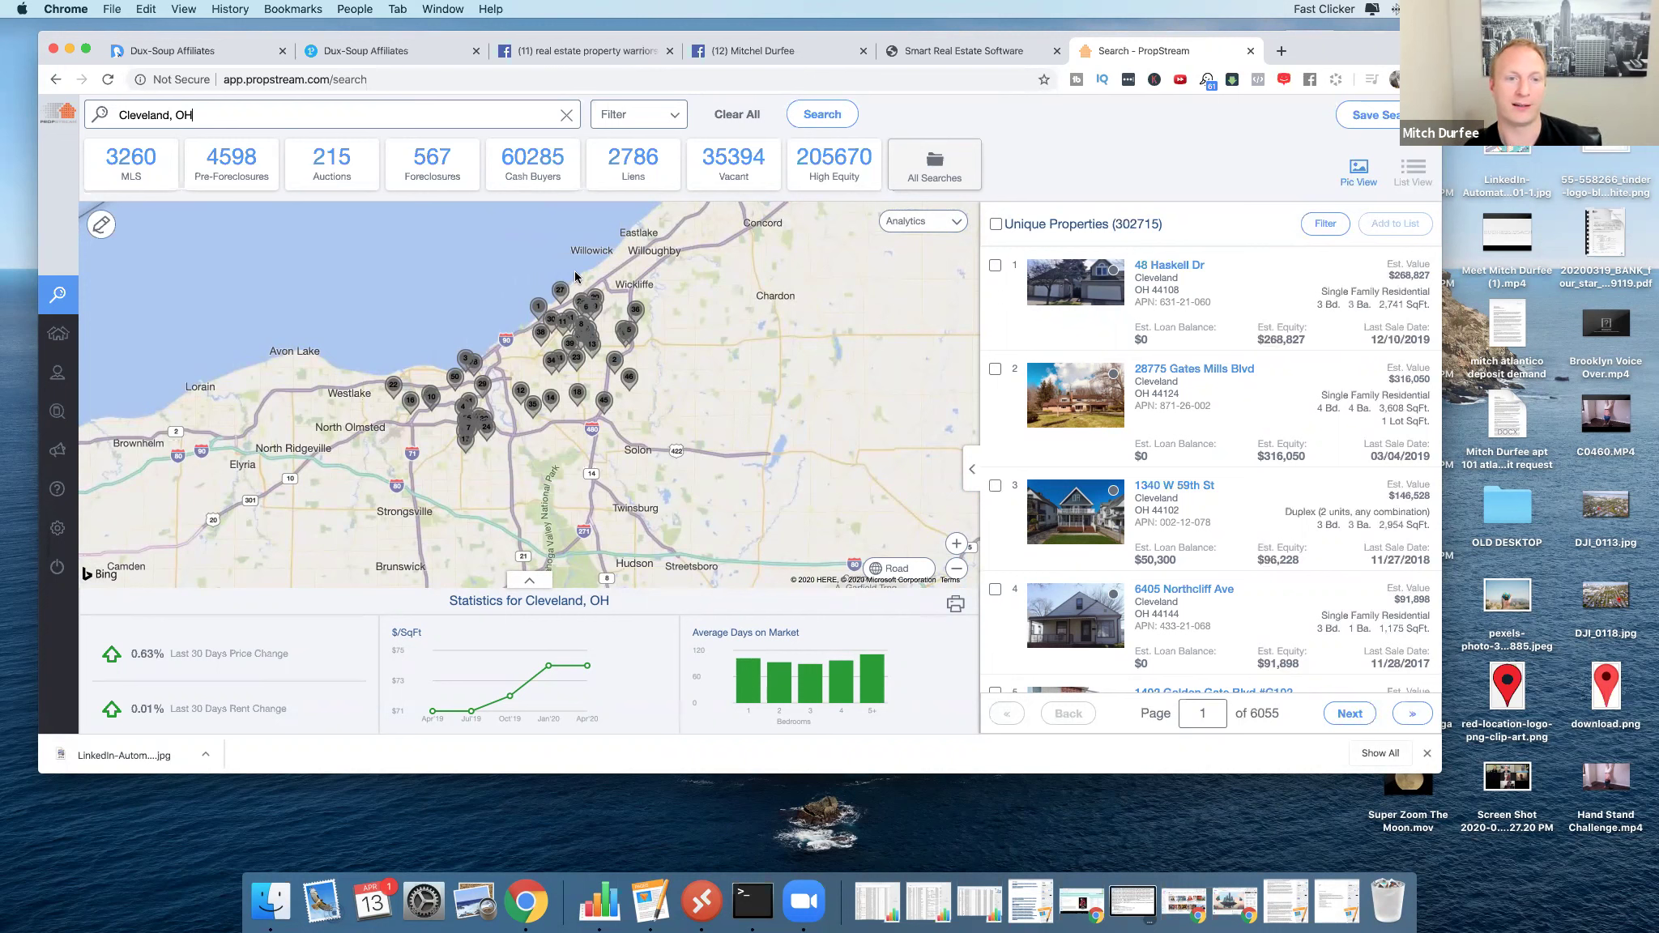
left_click(676, 120)
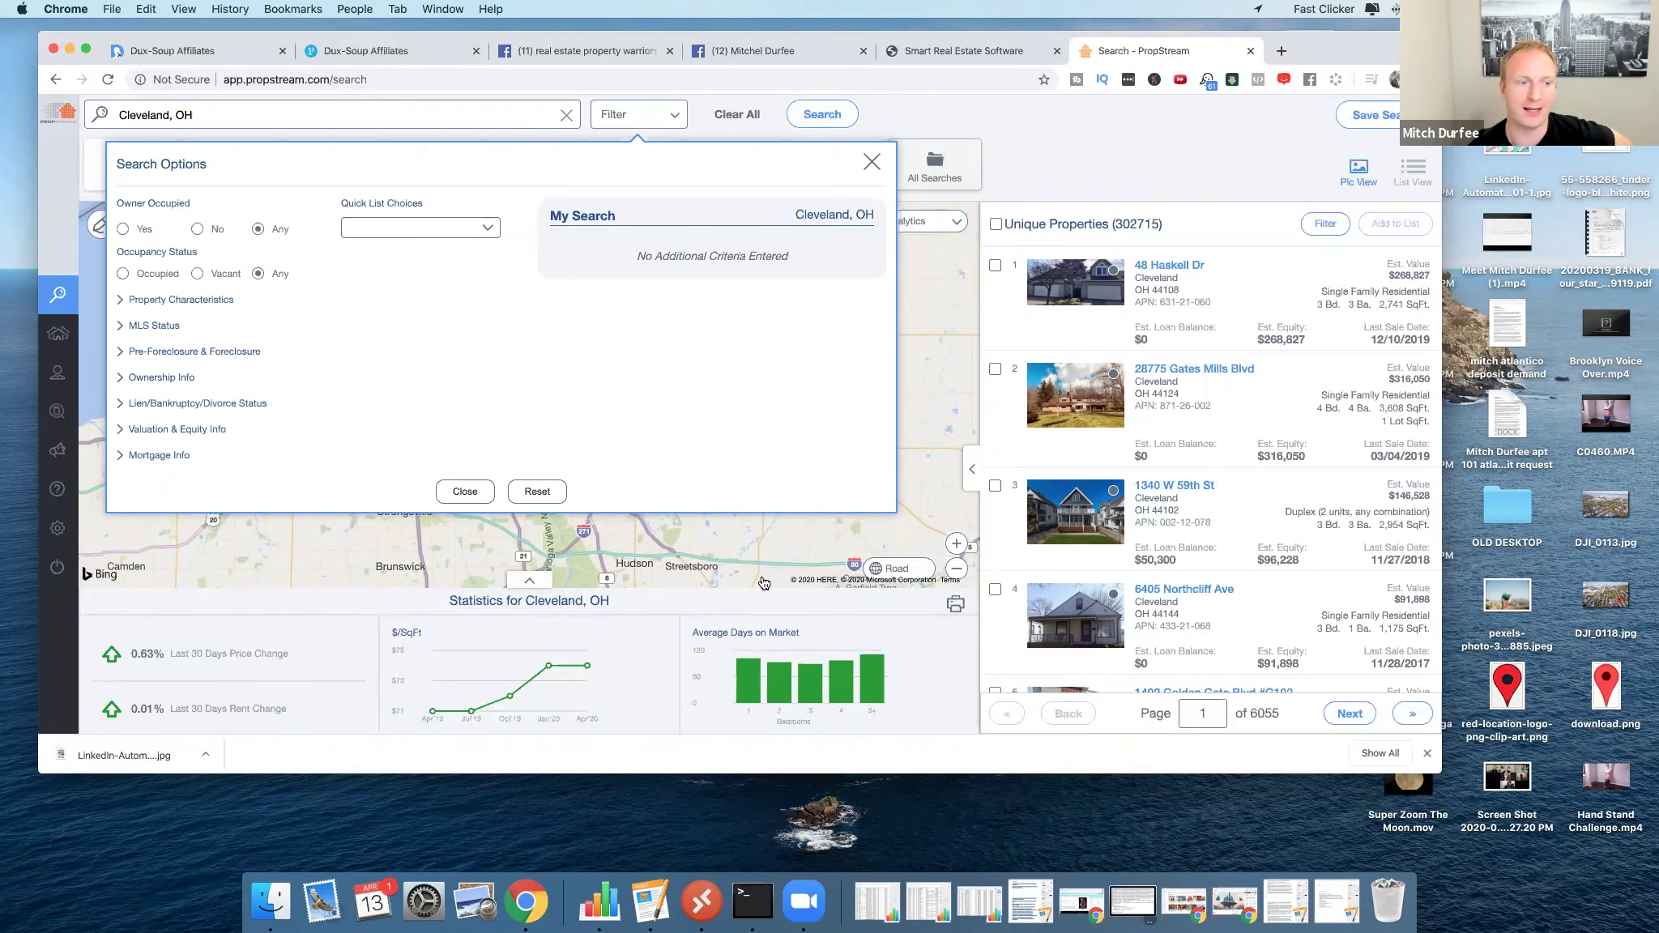
scroll(838, 392, "up", 3)
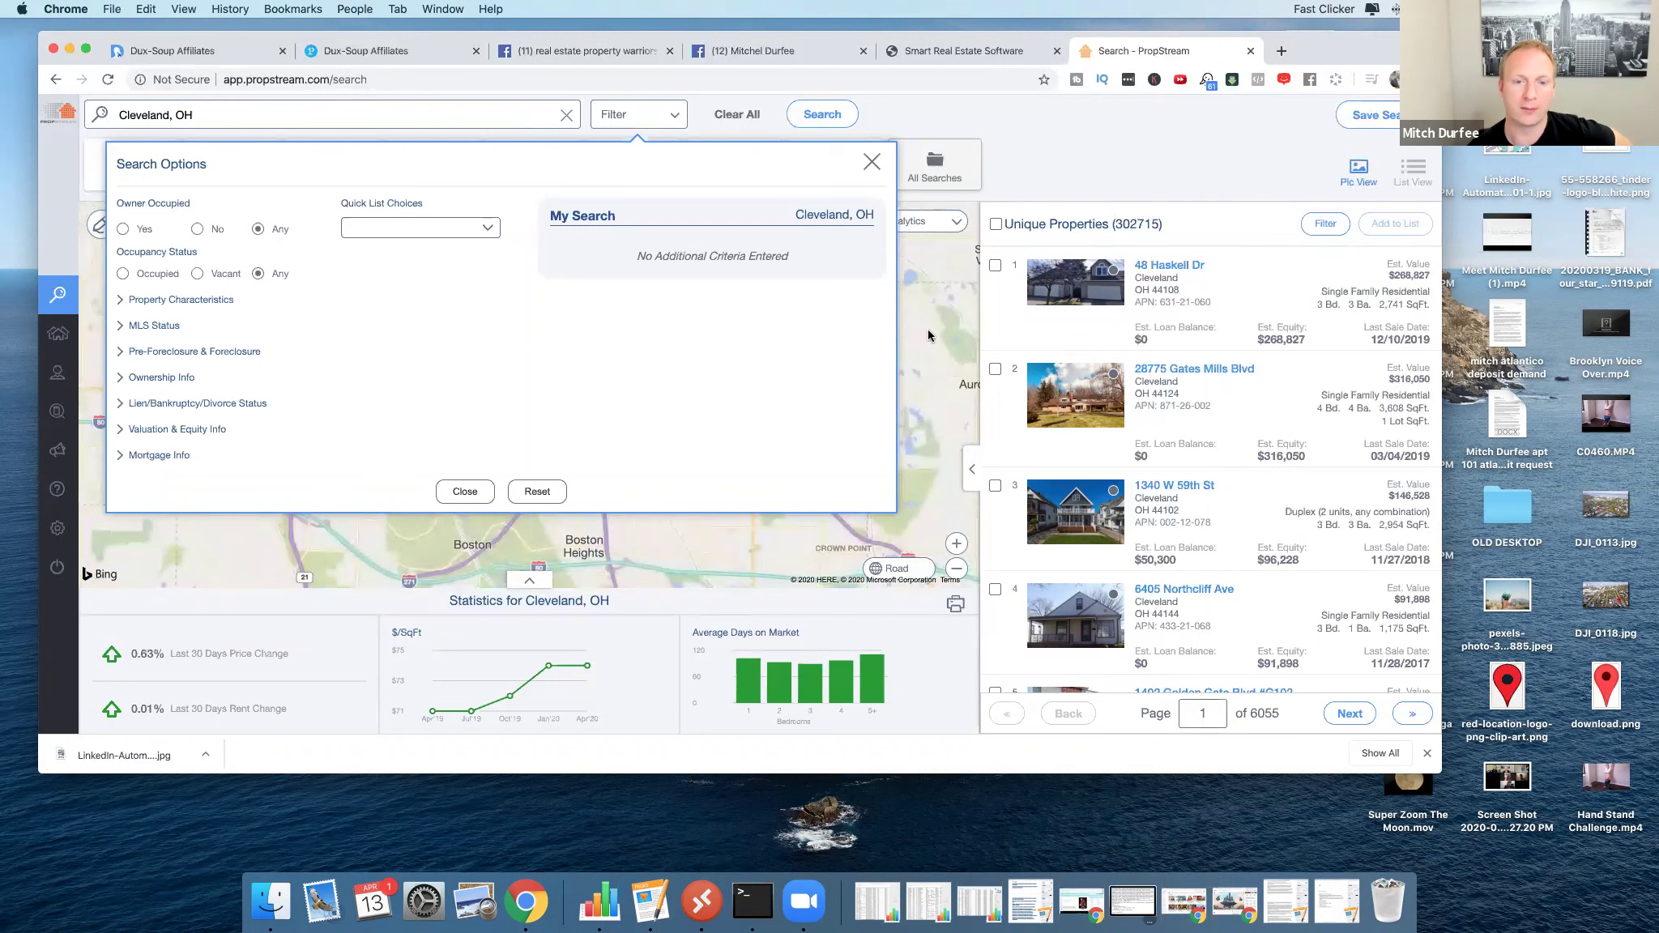
scroll(928, 335, "down", 5)
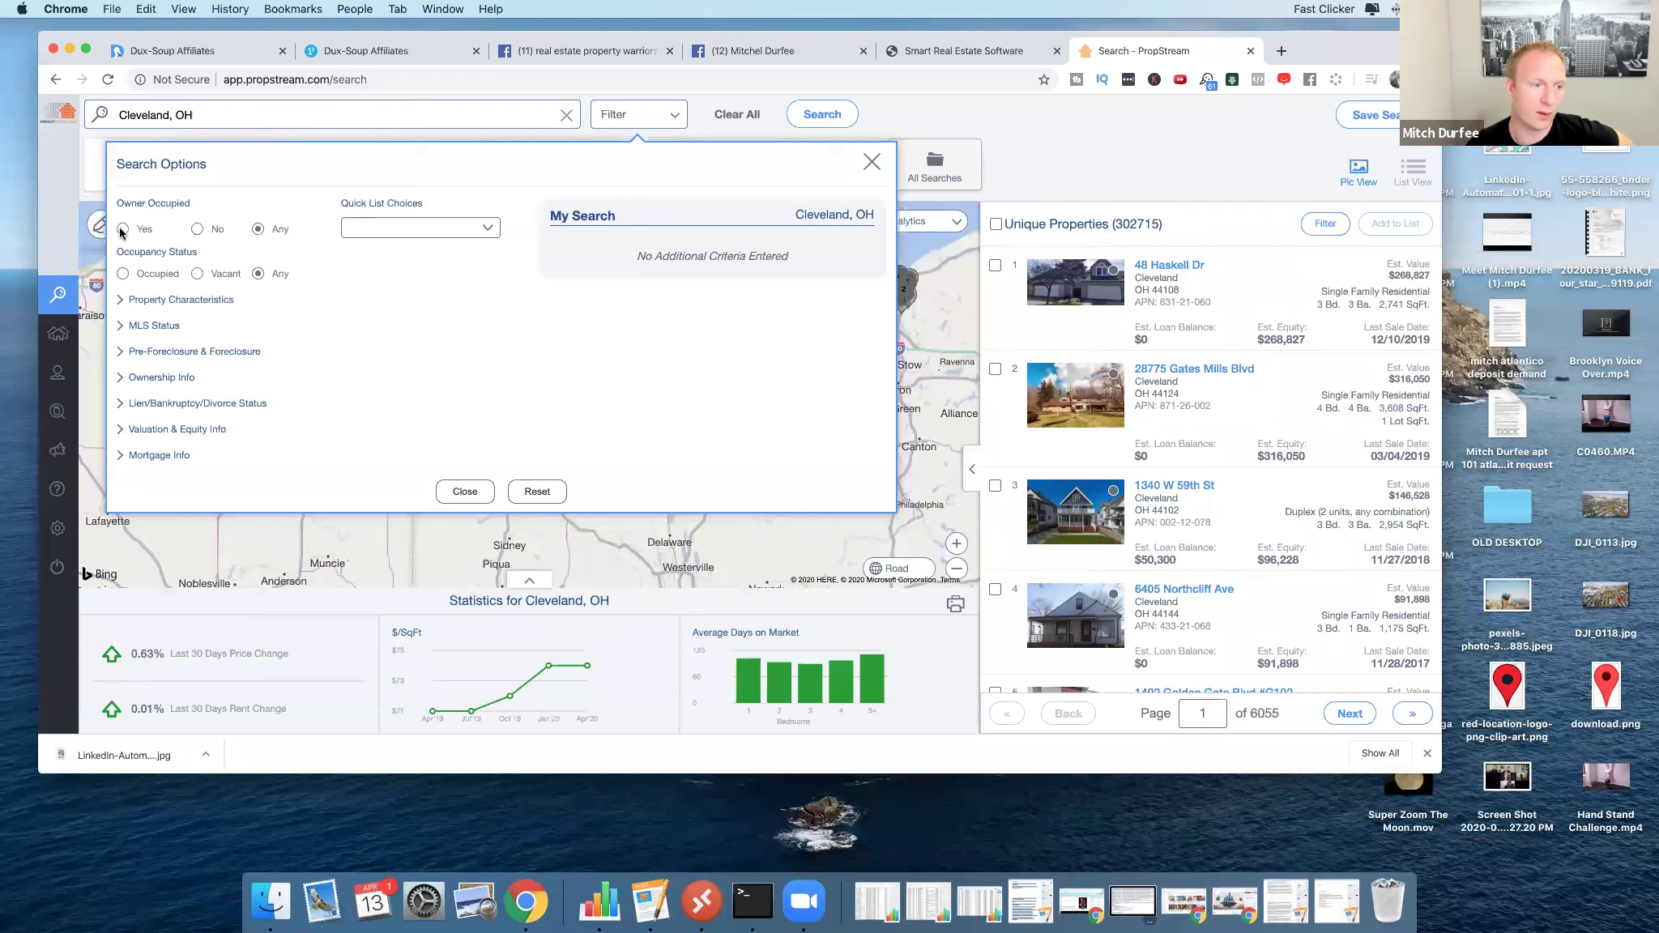
left_click(197, 230)
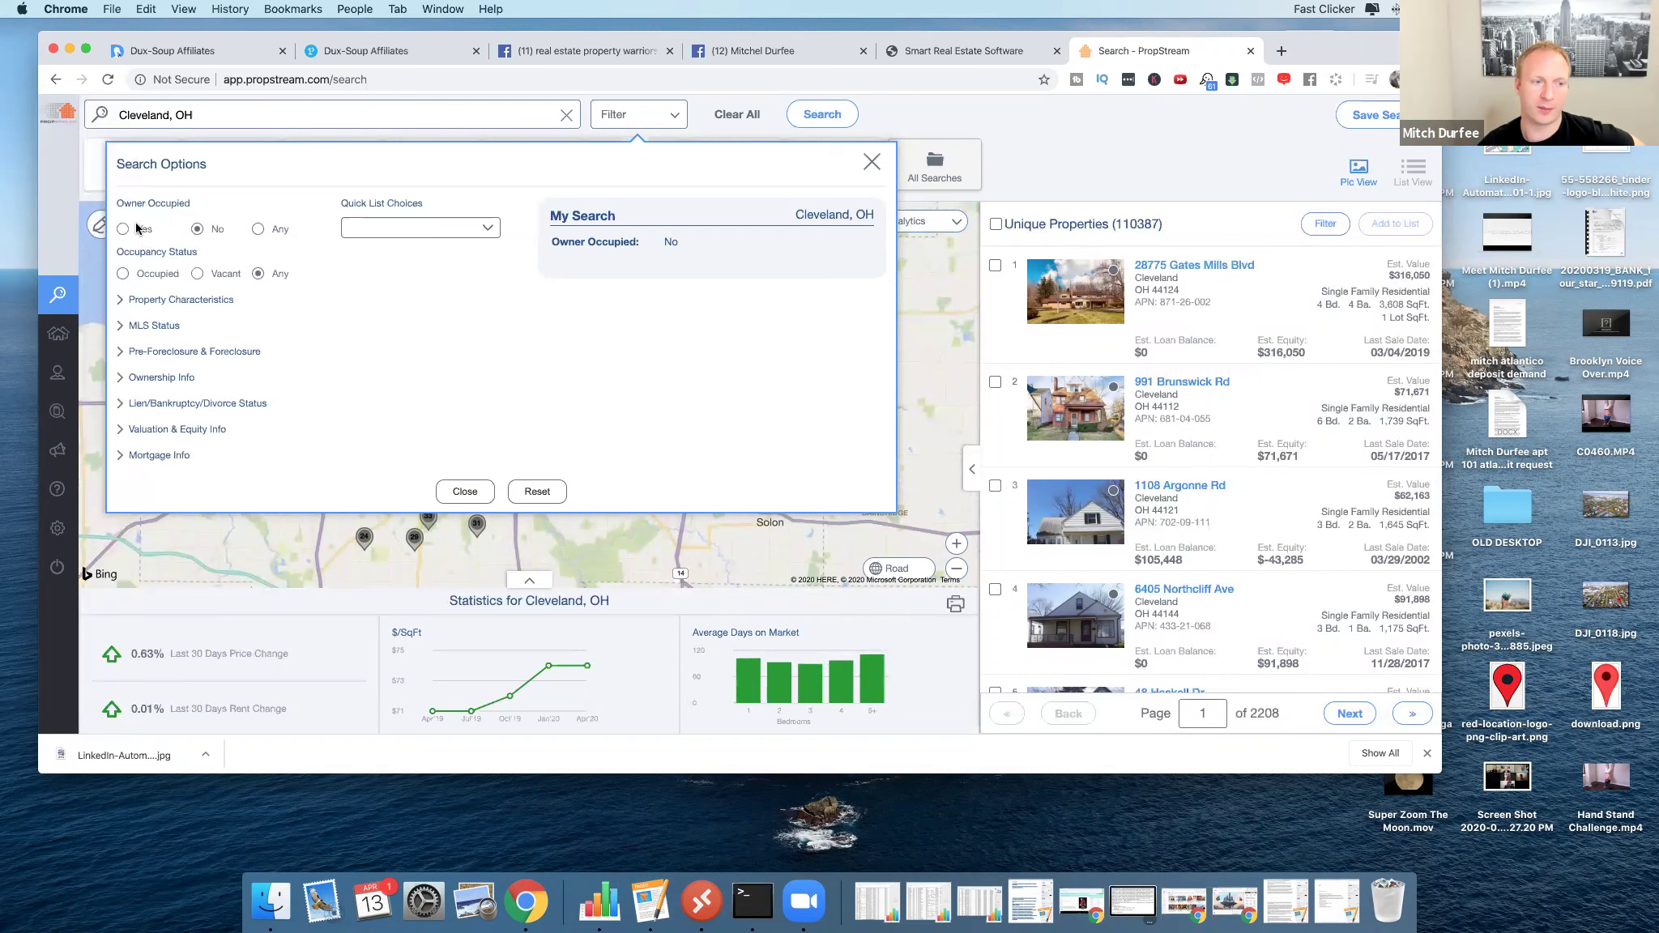
Restrict the property type to Multi-Family 2-4 under the property characteristics filter.
left_click(123, 301)
left_click(385, 344)
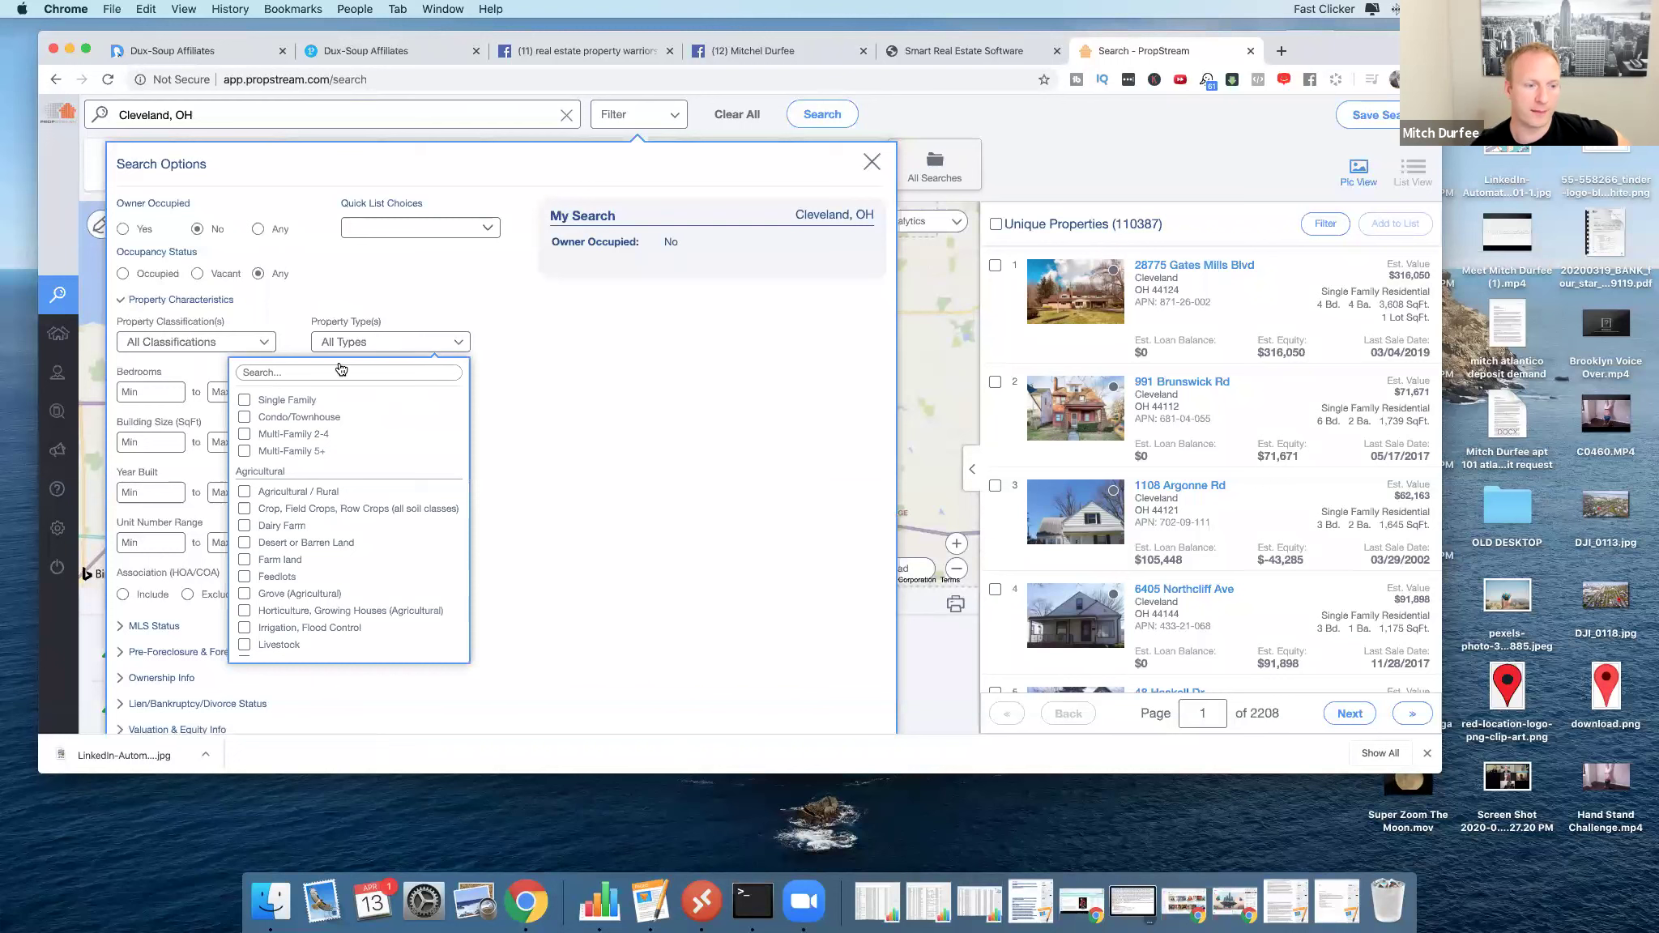
left_click(245, 435)
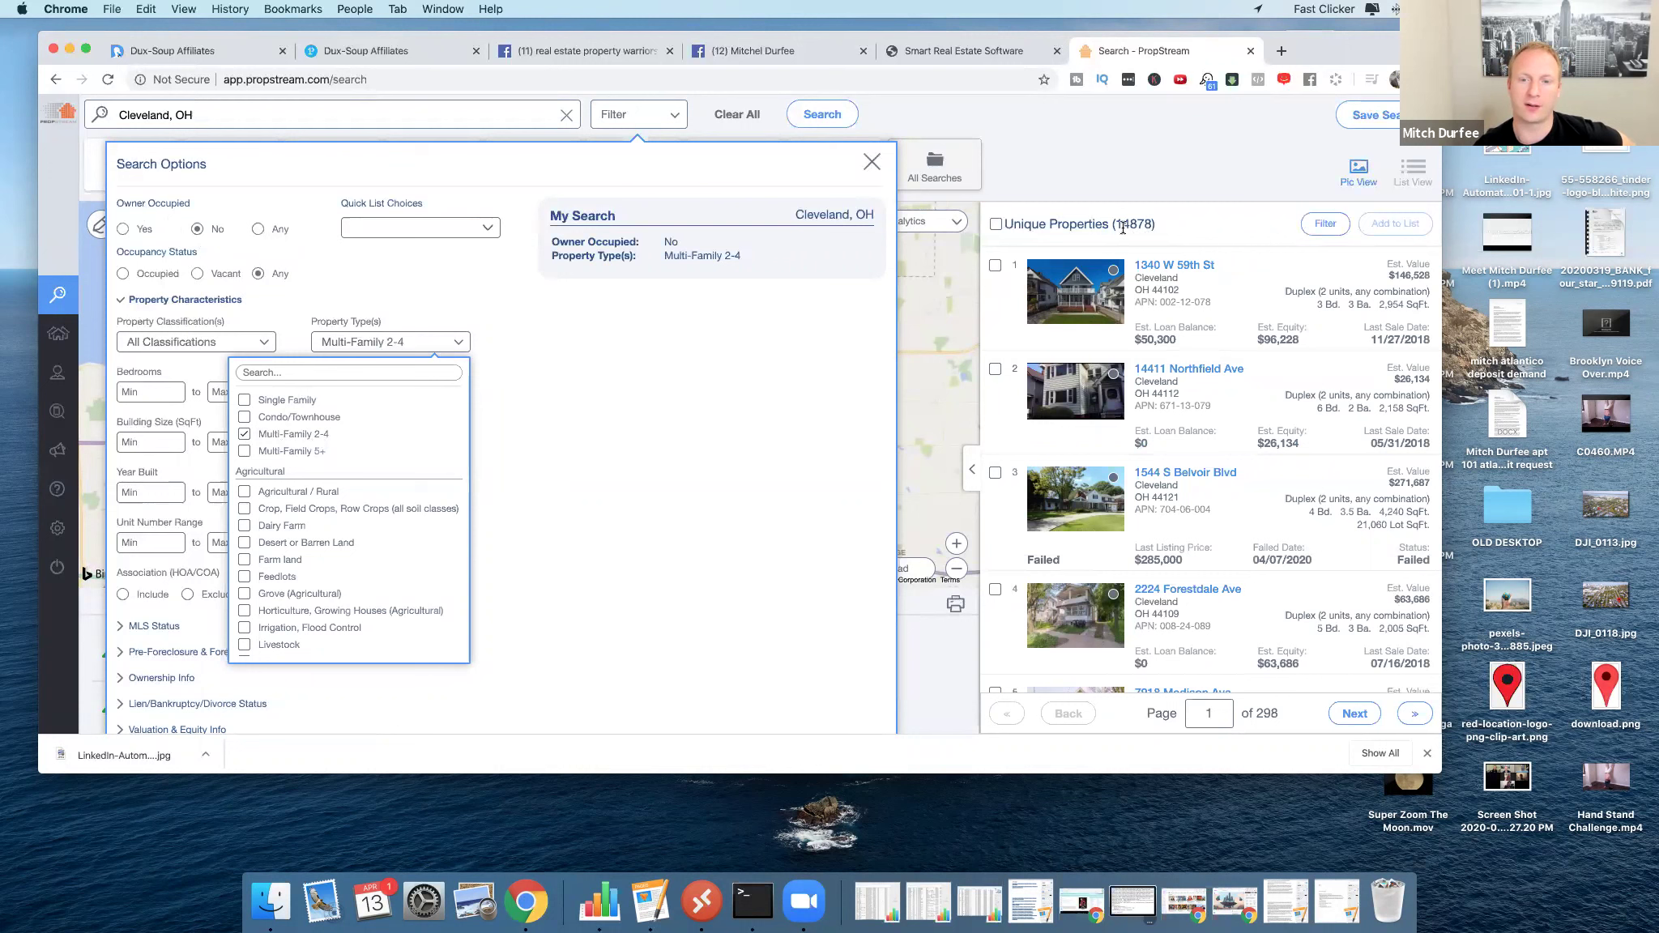
left_click(589, 382)
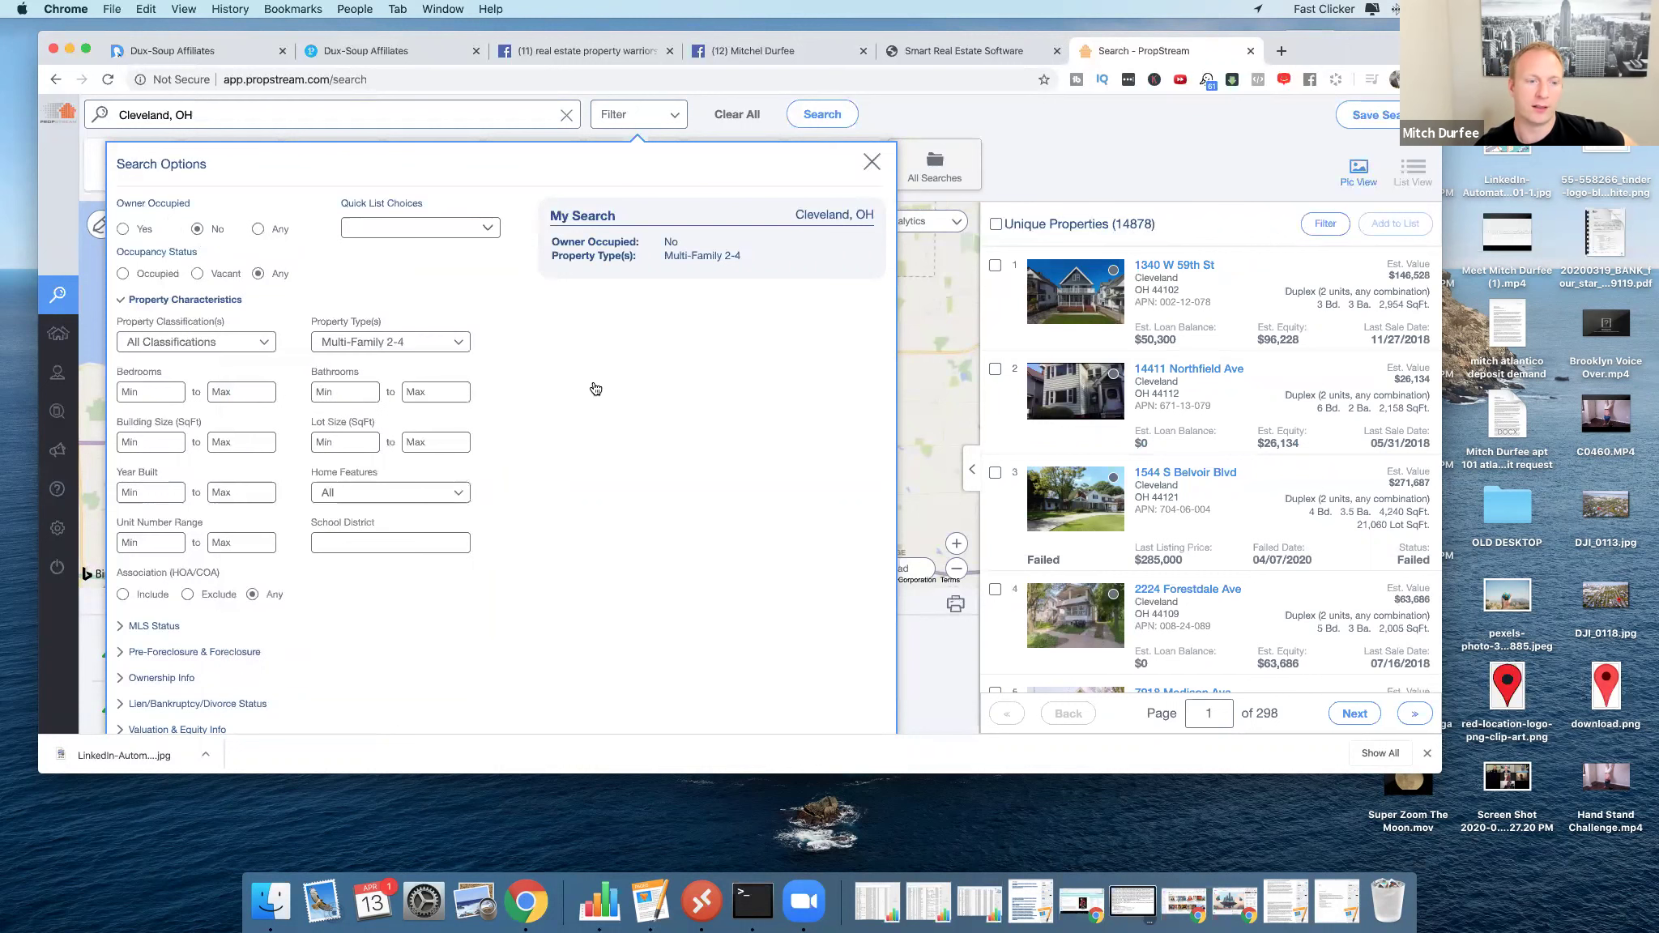
Close the search options and try to draw a custom search area on the map around Cleveland.
left_click(1060, 144)
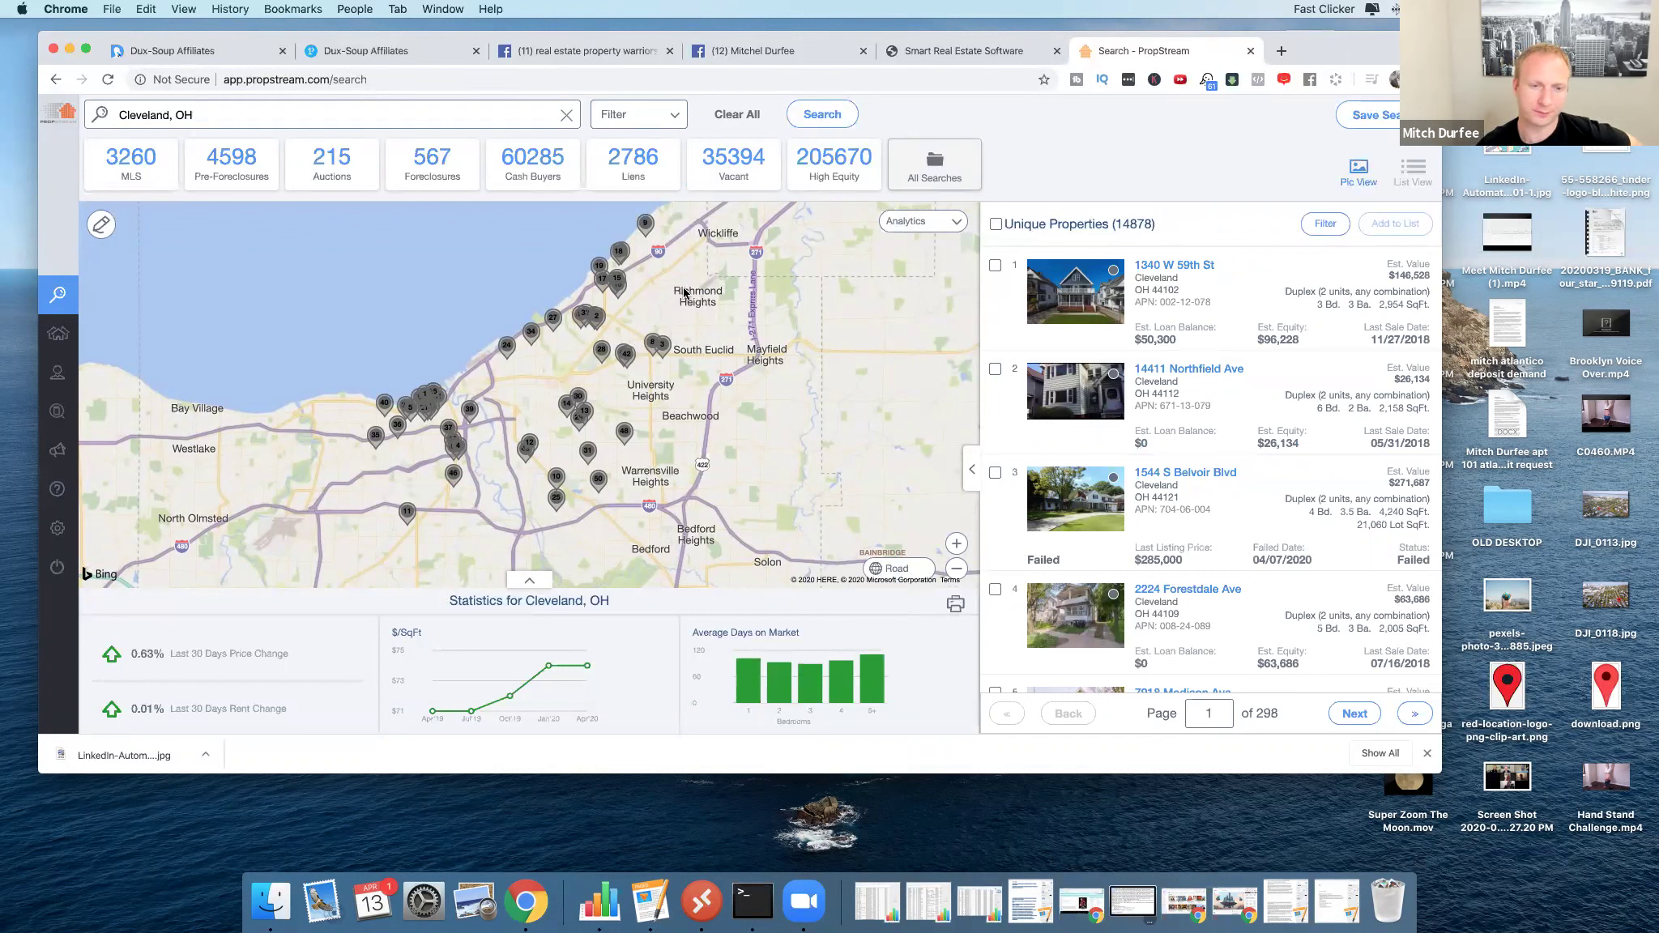
left_click_drag(692, 287, 692, 305)
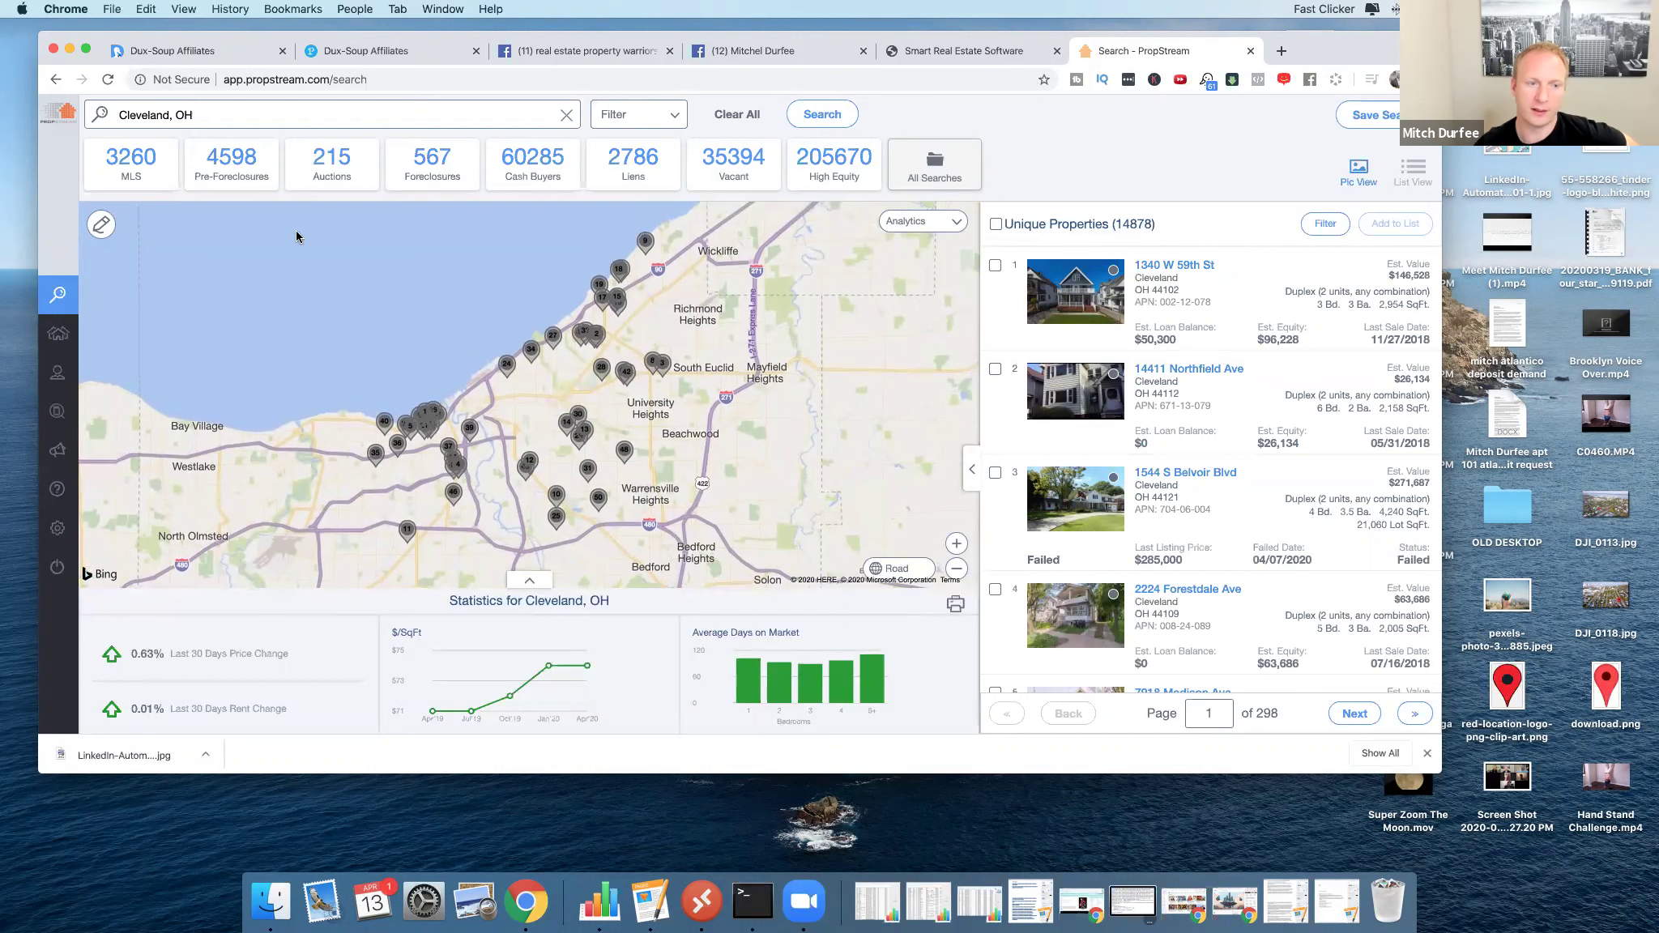
left_click(100, 227)
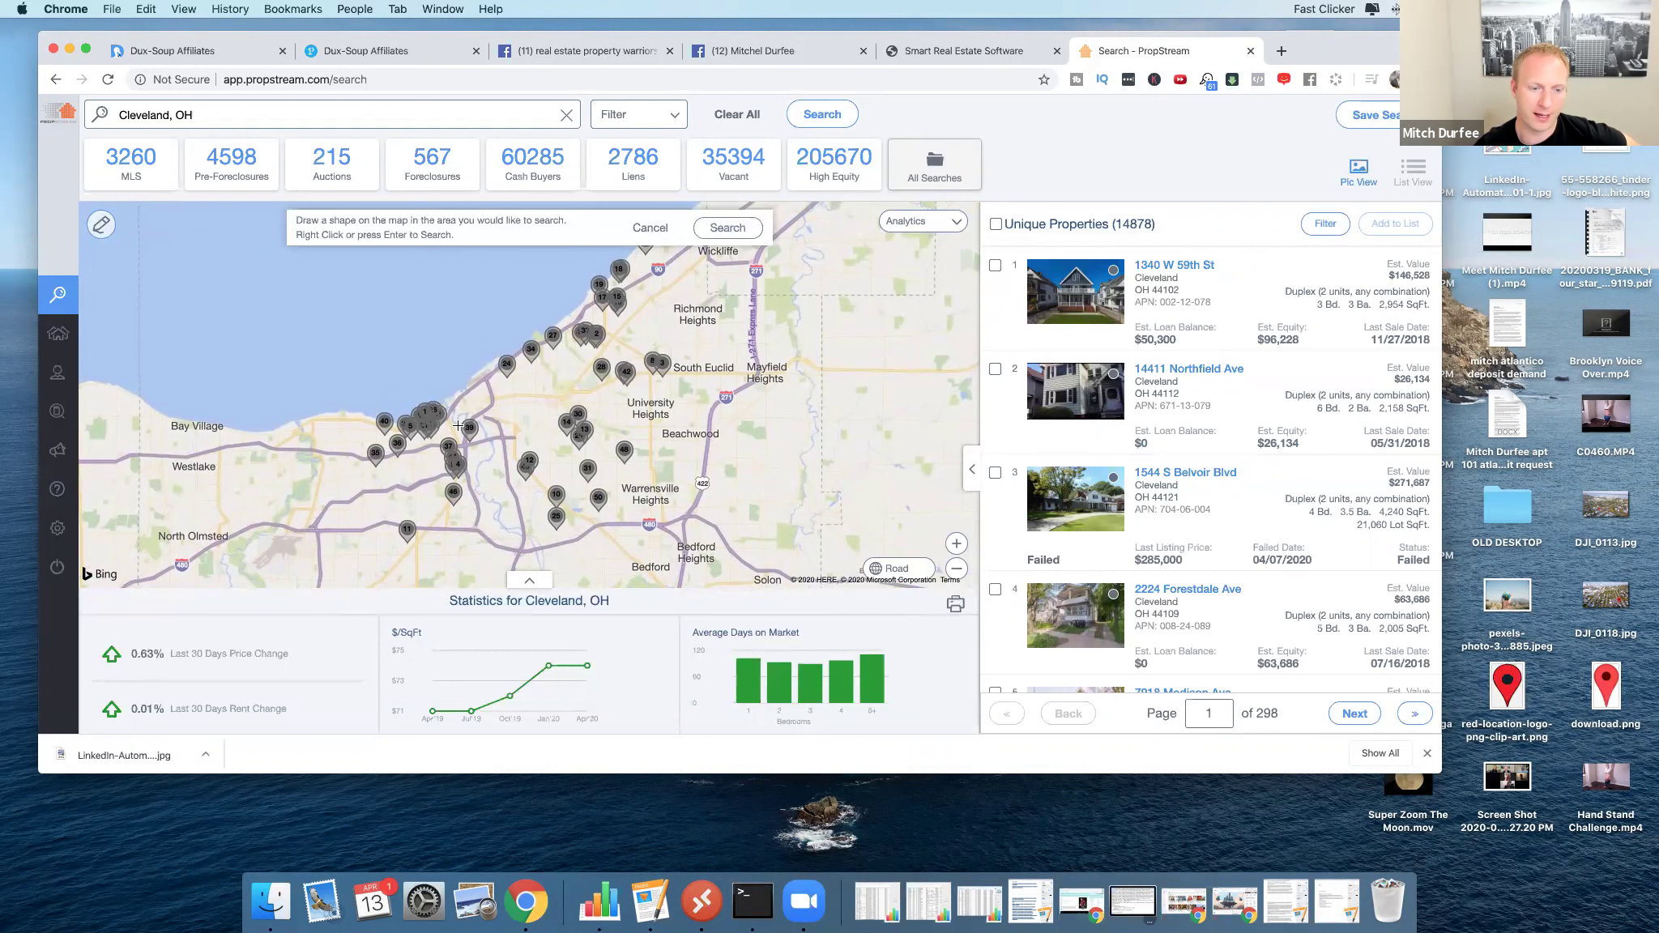
left_click_drag(458, 397, 467, 467)
left_click(468, 467)
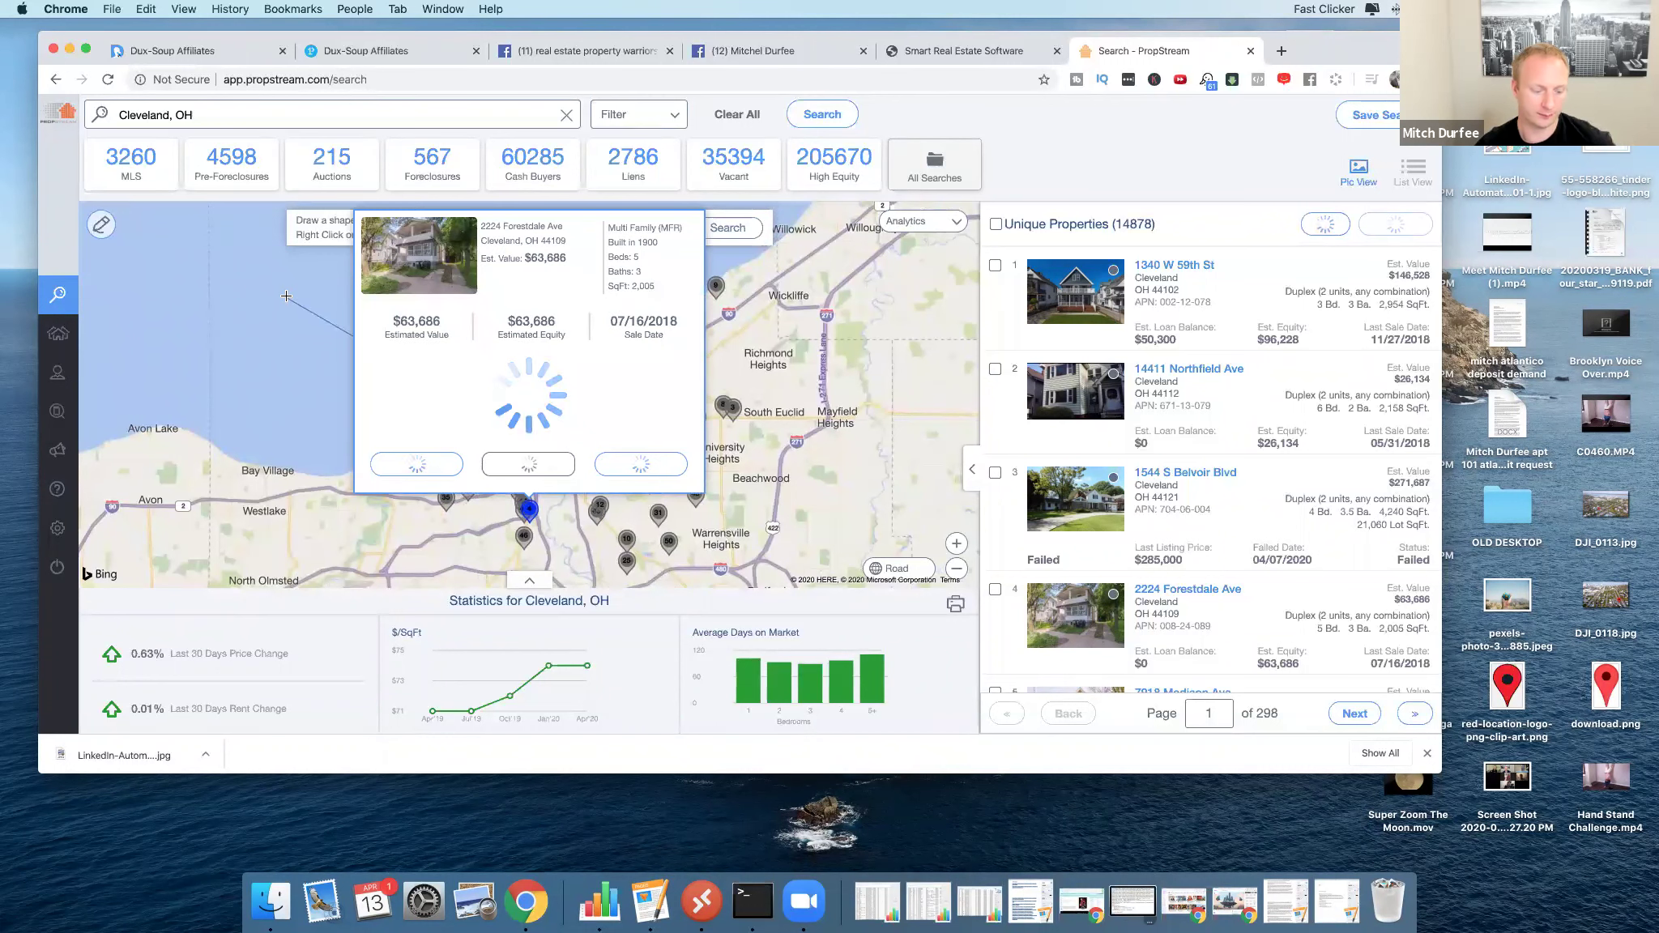
right_click(472, 343)
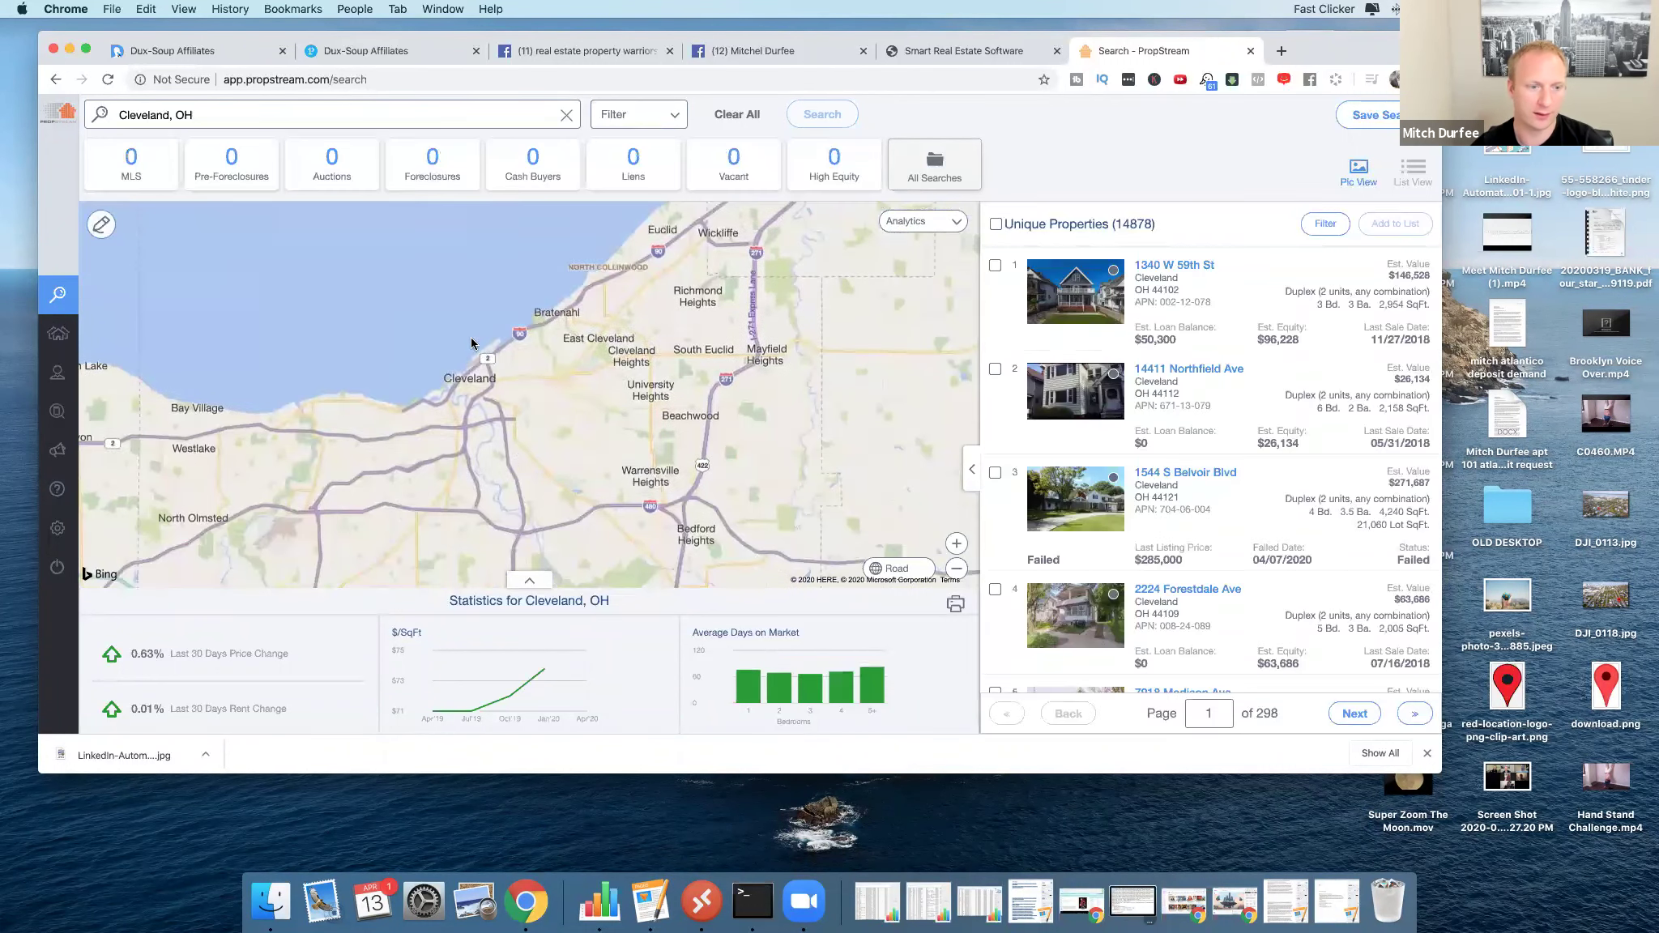
scroll(696, 290, "up", 3)
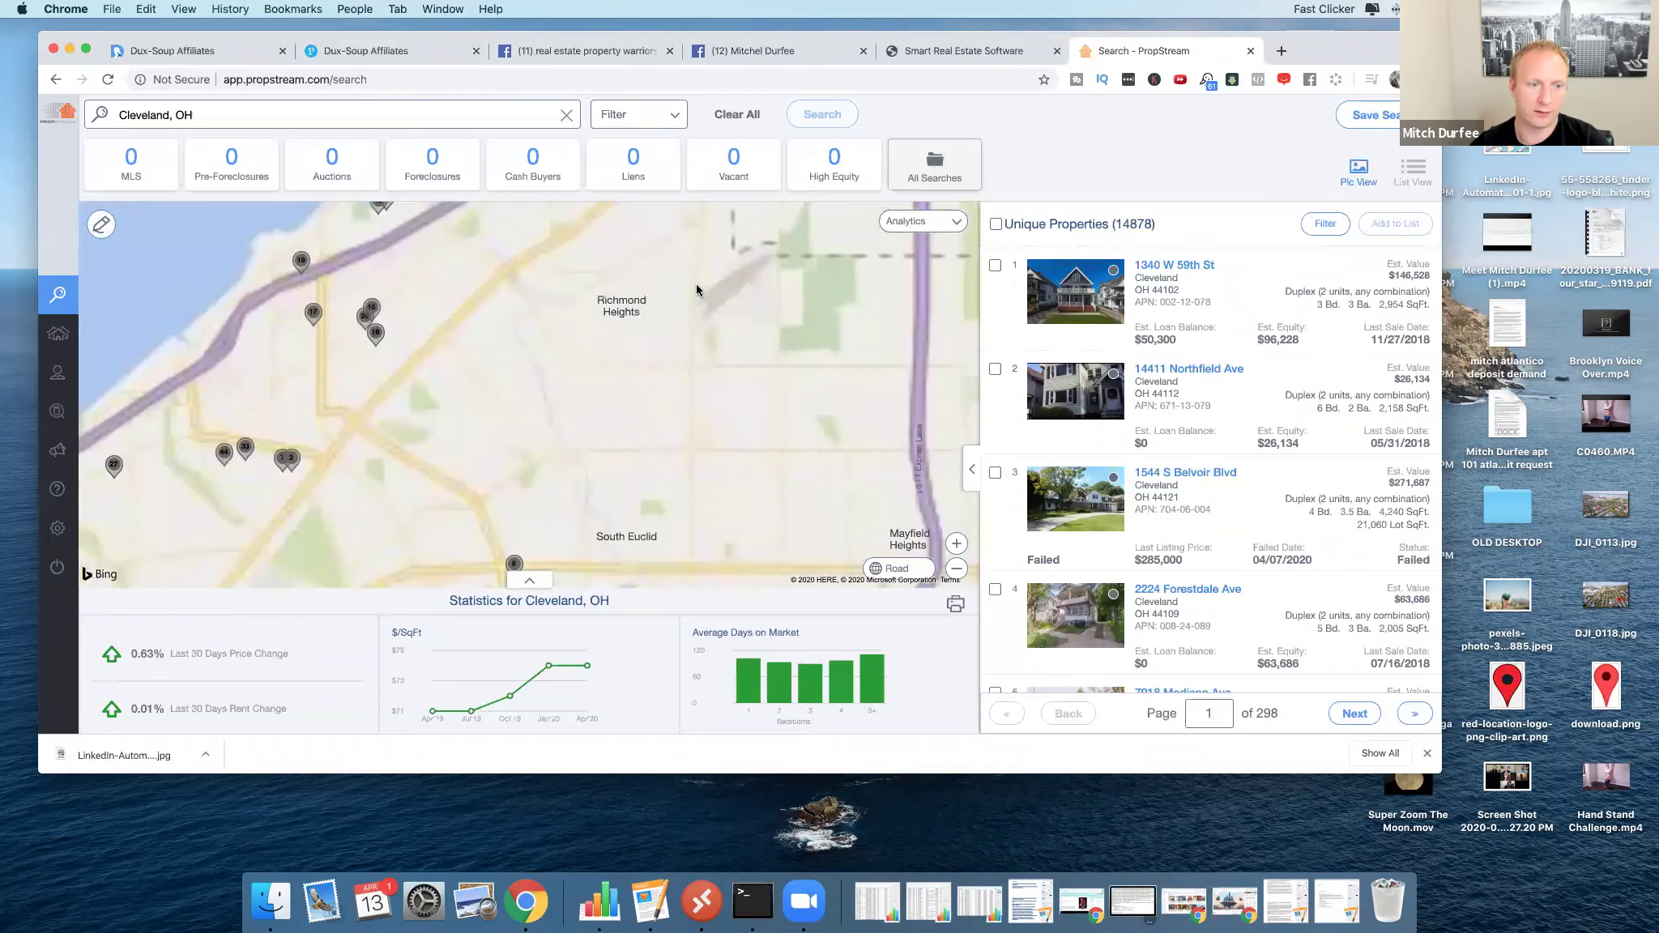
scroll(697, 290, "down", 3)
scroll(810, 348, "up", 3)
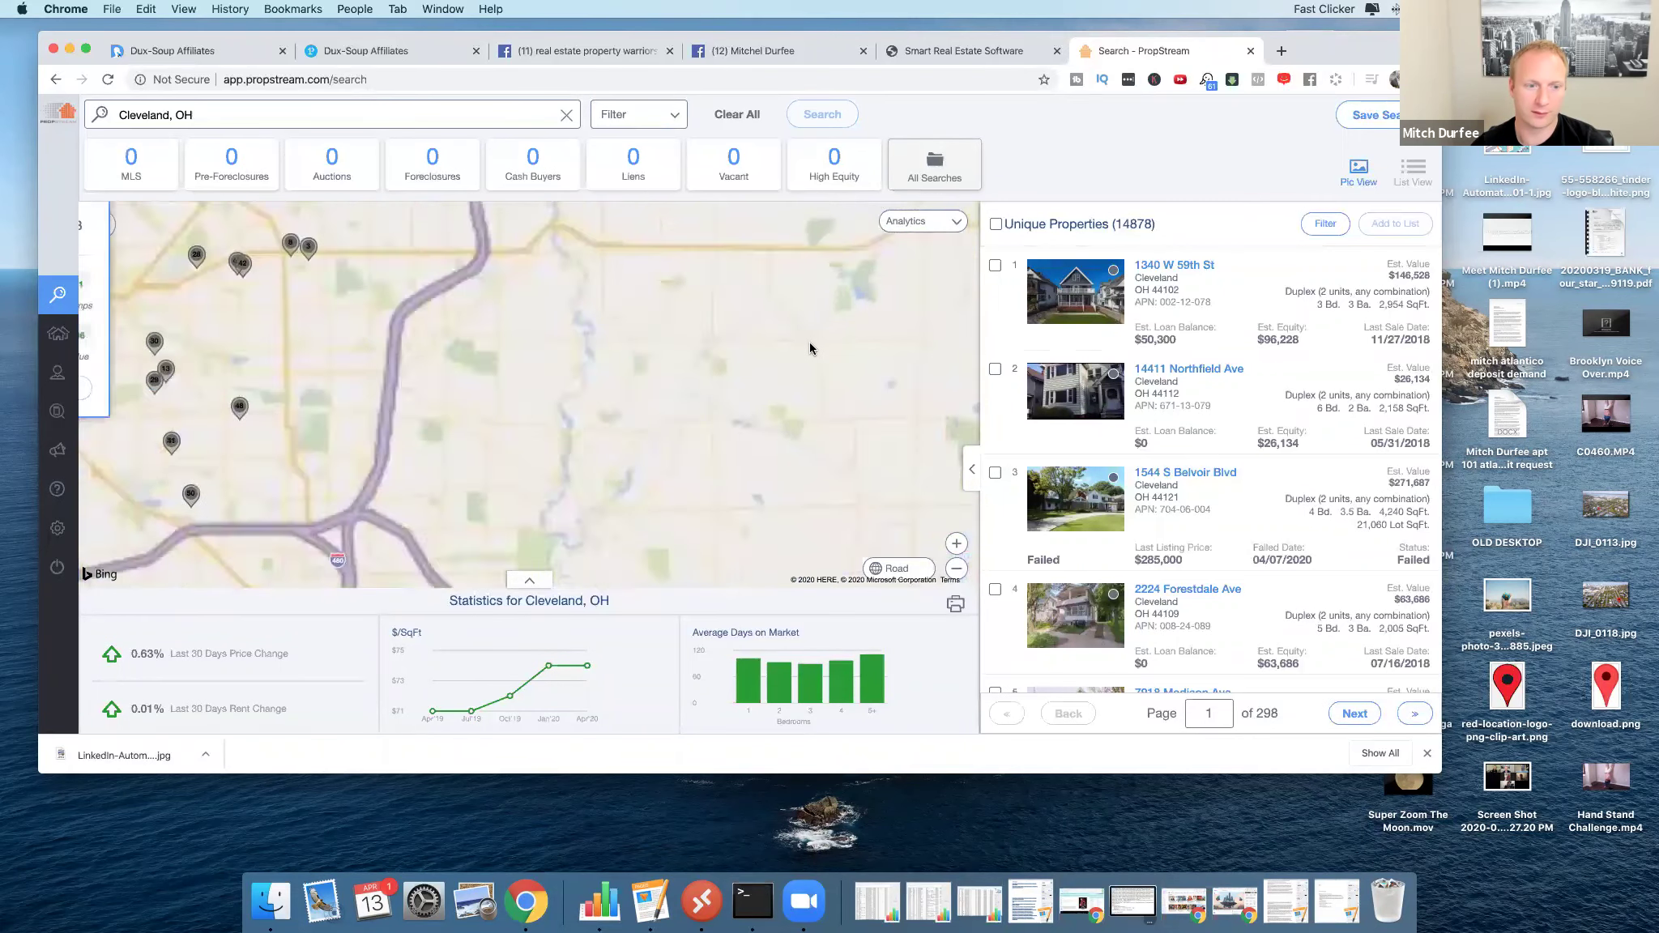
scroll(810, 348, "down", 3)
scroll(786, 289, "up", 2)
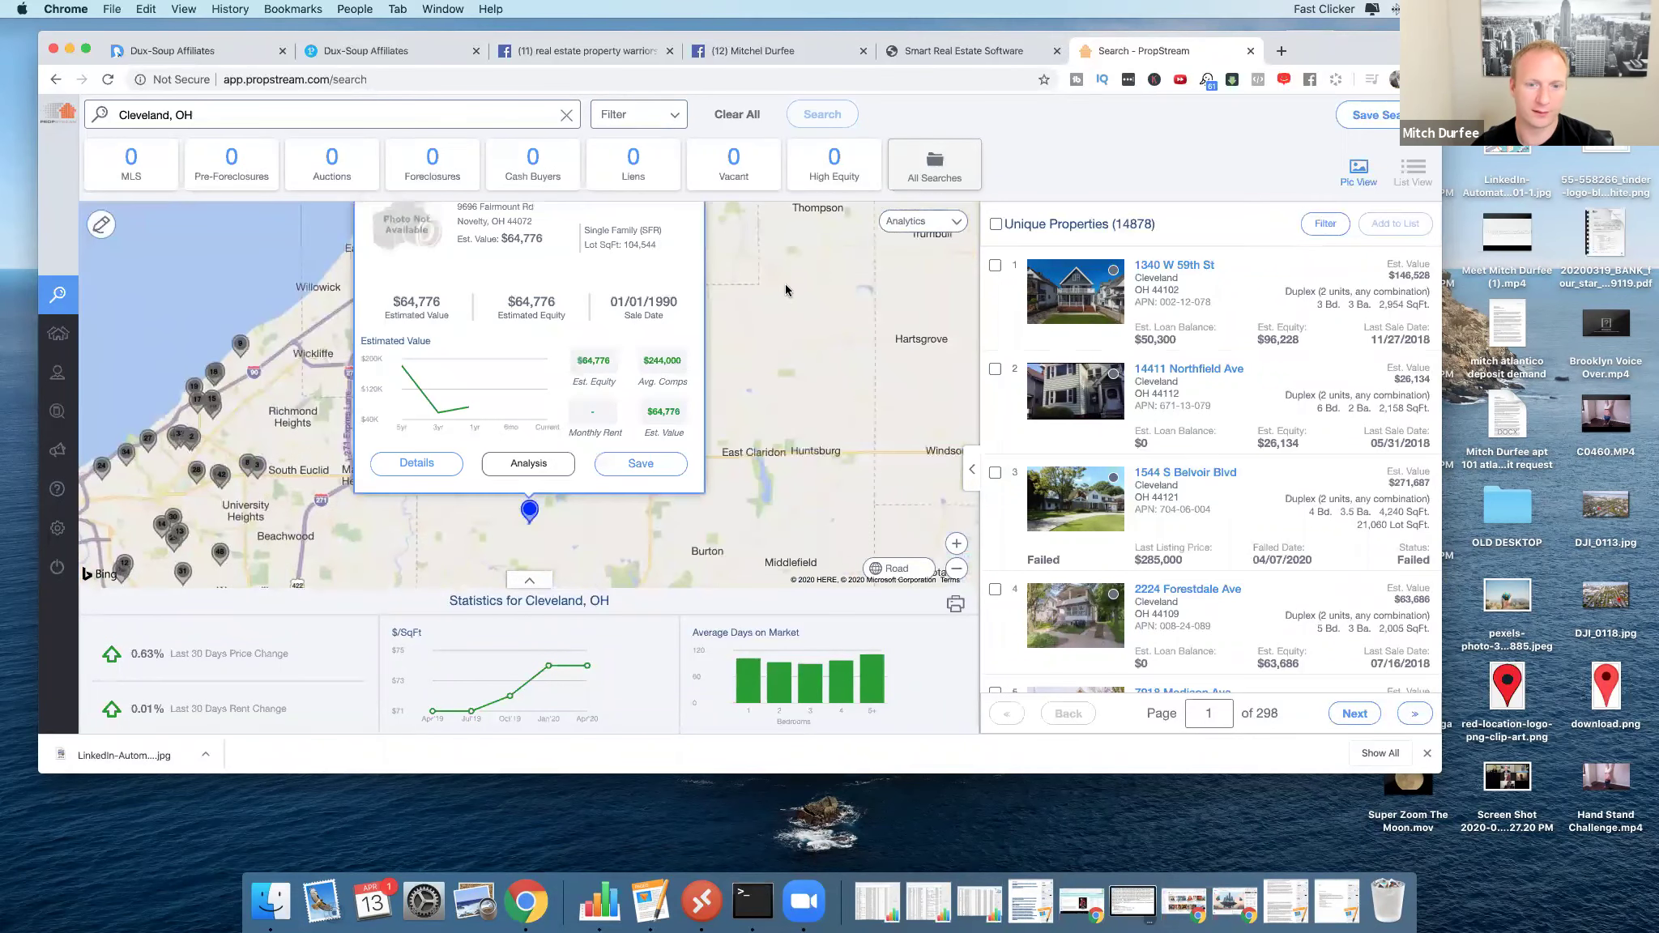
scroll(786, 282, "up", 2)
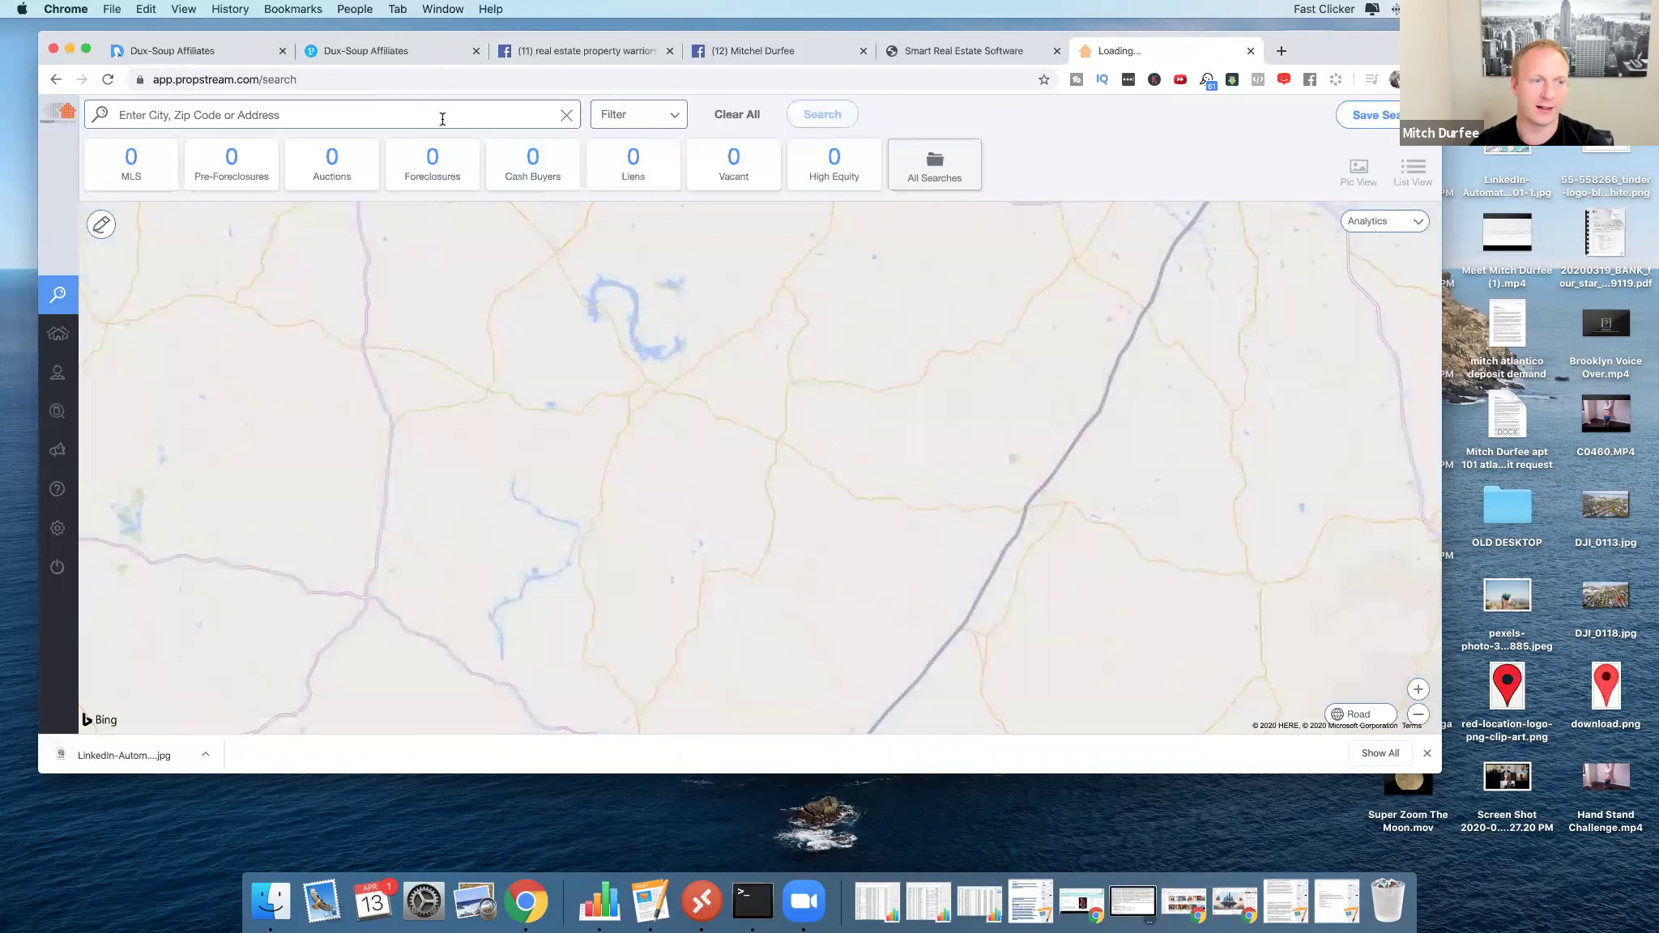
Search for Cleveland again and choose Cleveland, OH from the suggested locations.
left_click(444, 115)
type("c")
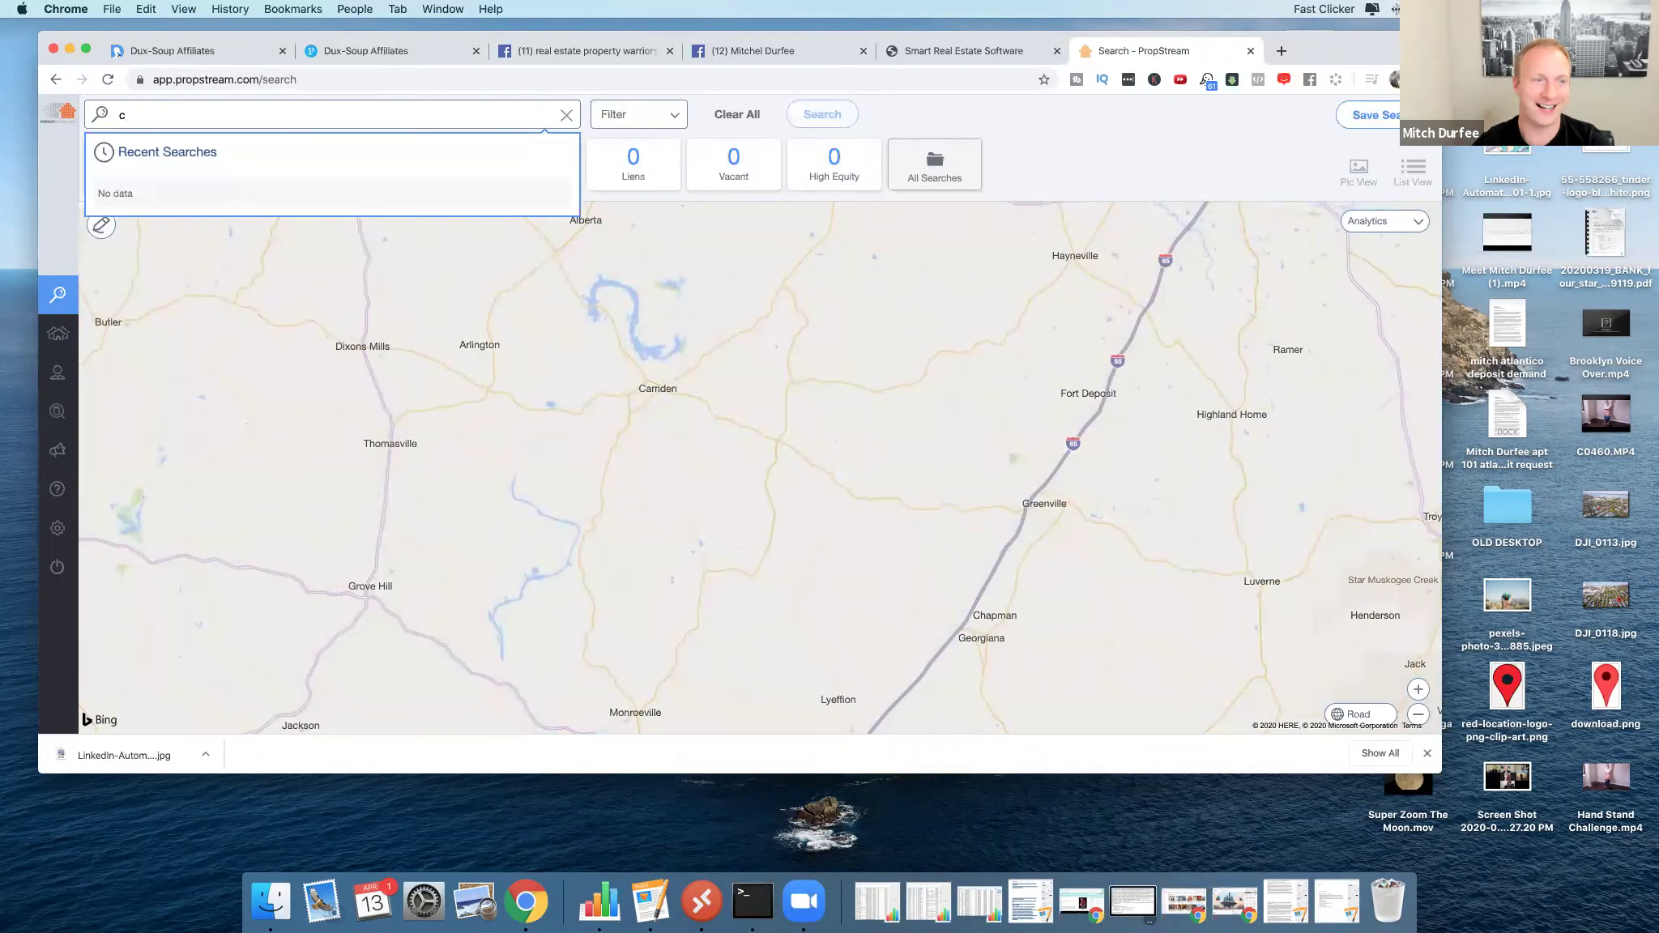
type("leveland")
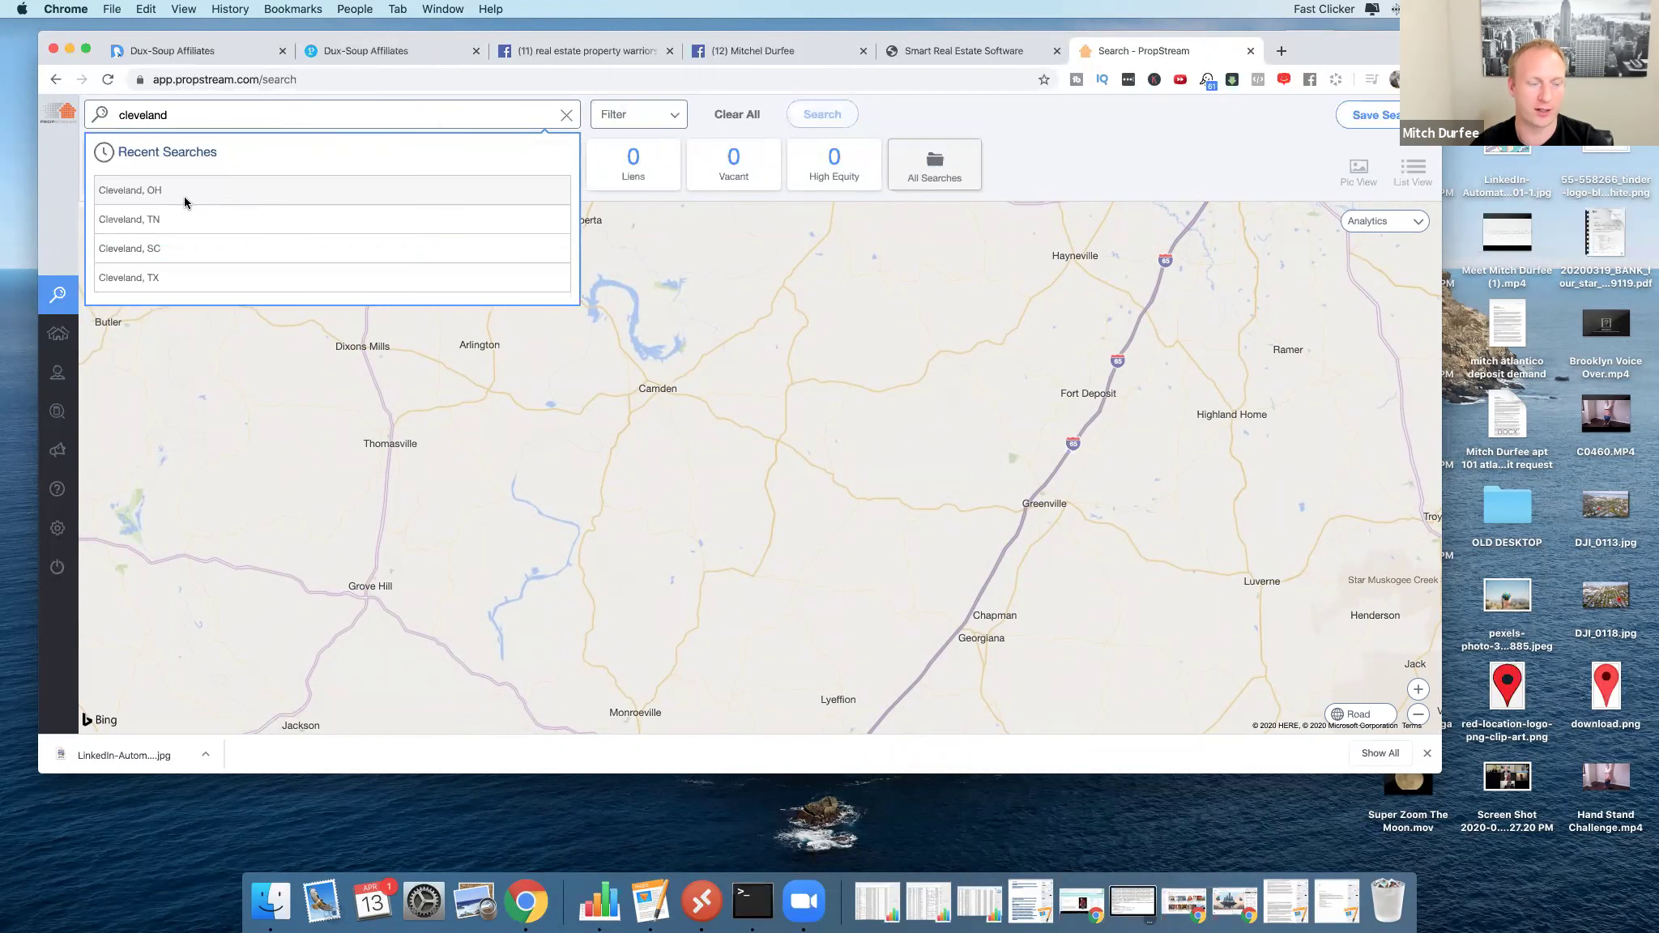
left_click(184, 196)
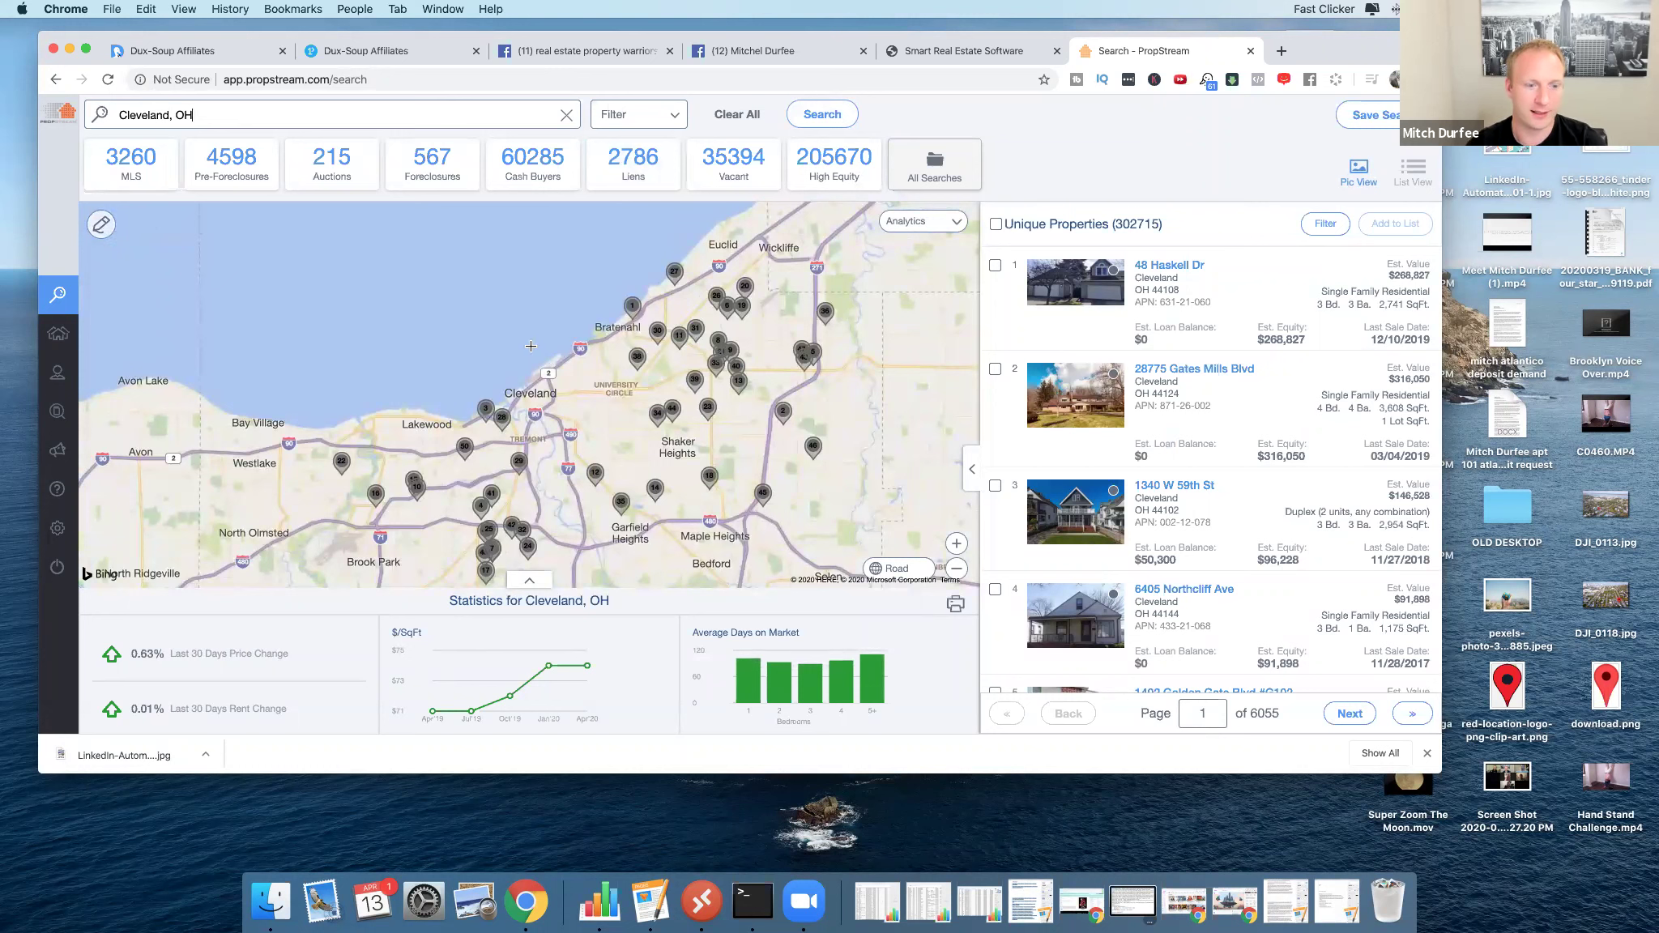
Draw a four-cornered search area from central Cleveland to Mayfield Heights and Wickliffe, and run the search within it.
left_click(546, 365)
left_click(592, 496)
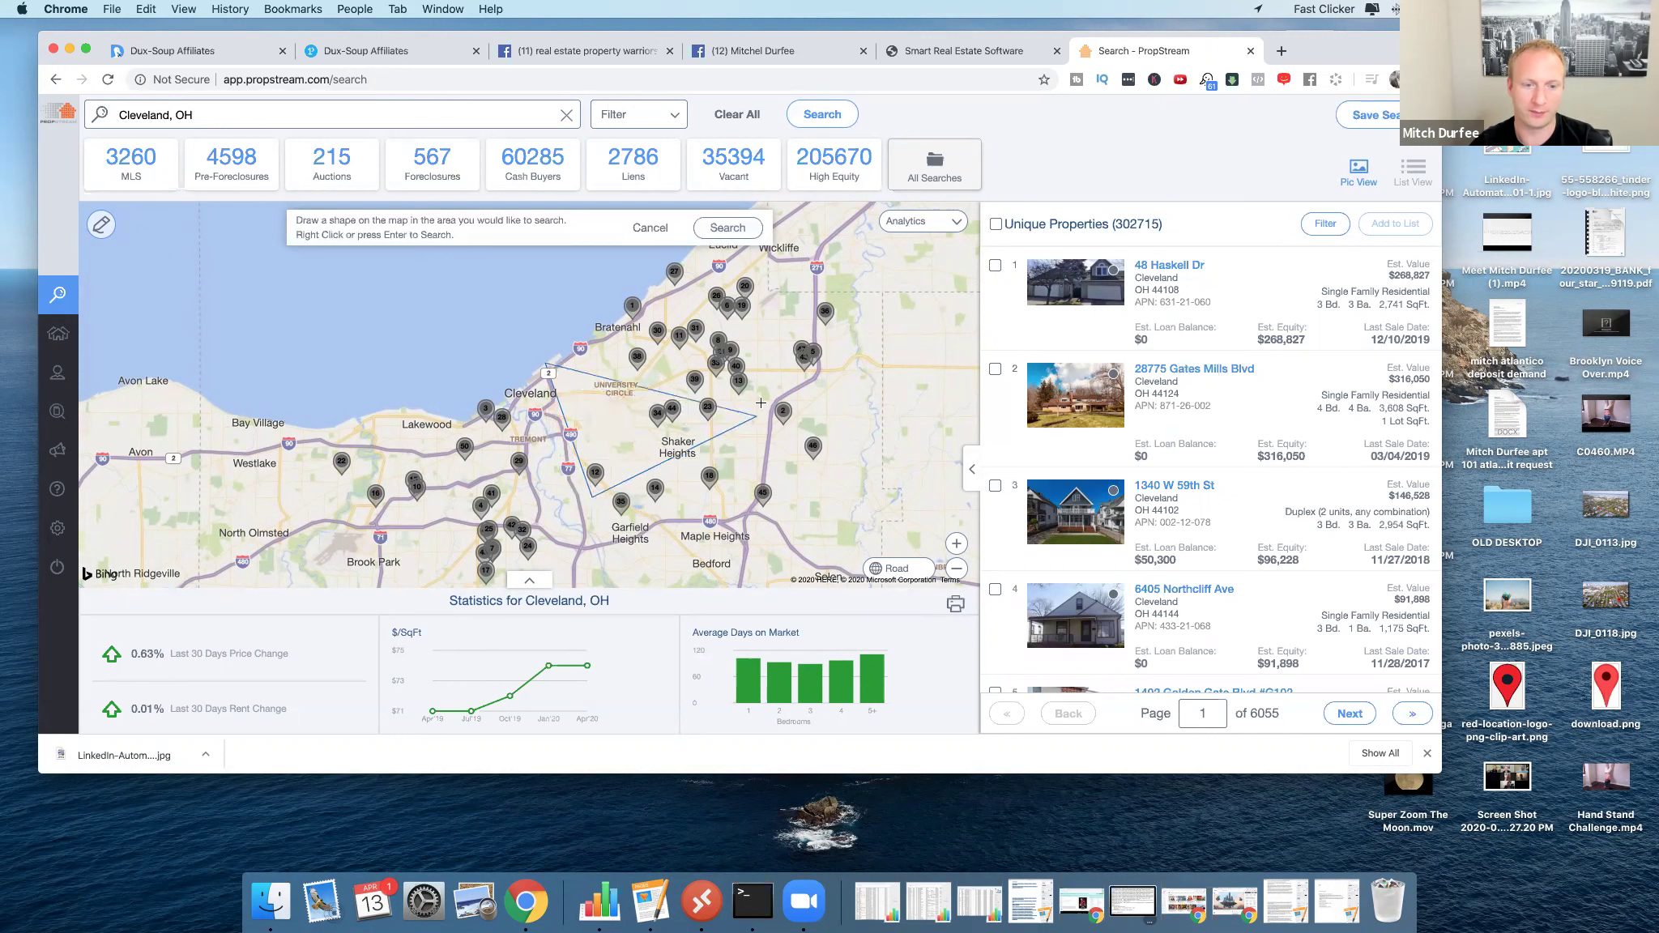
left_click(871, 339)
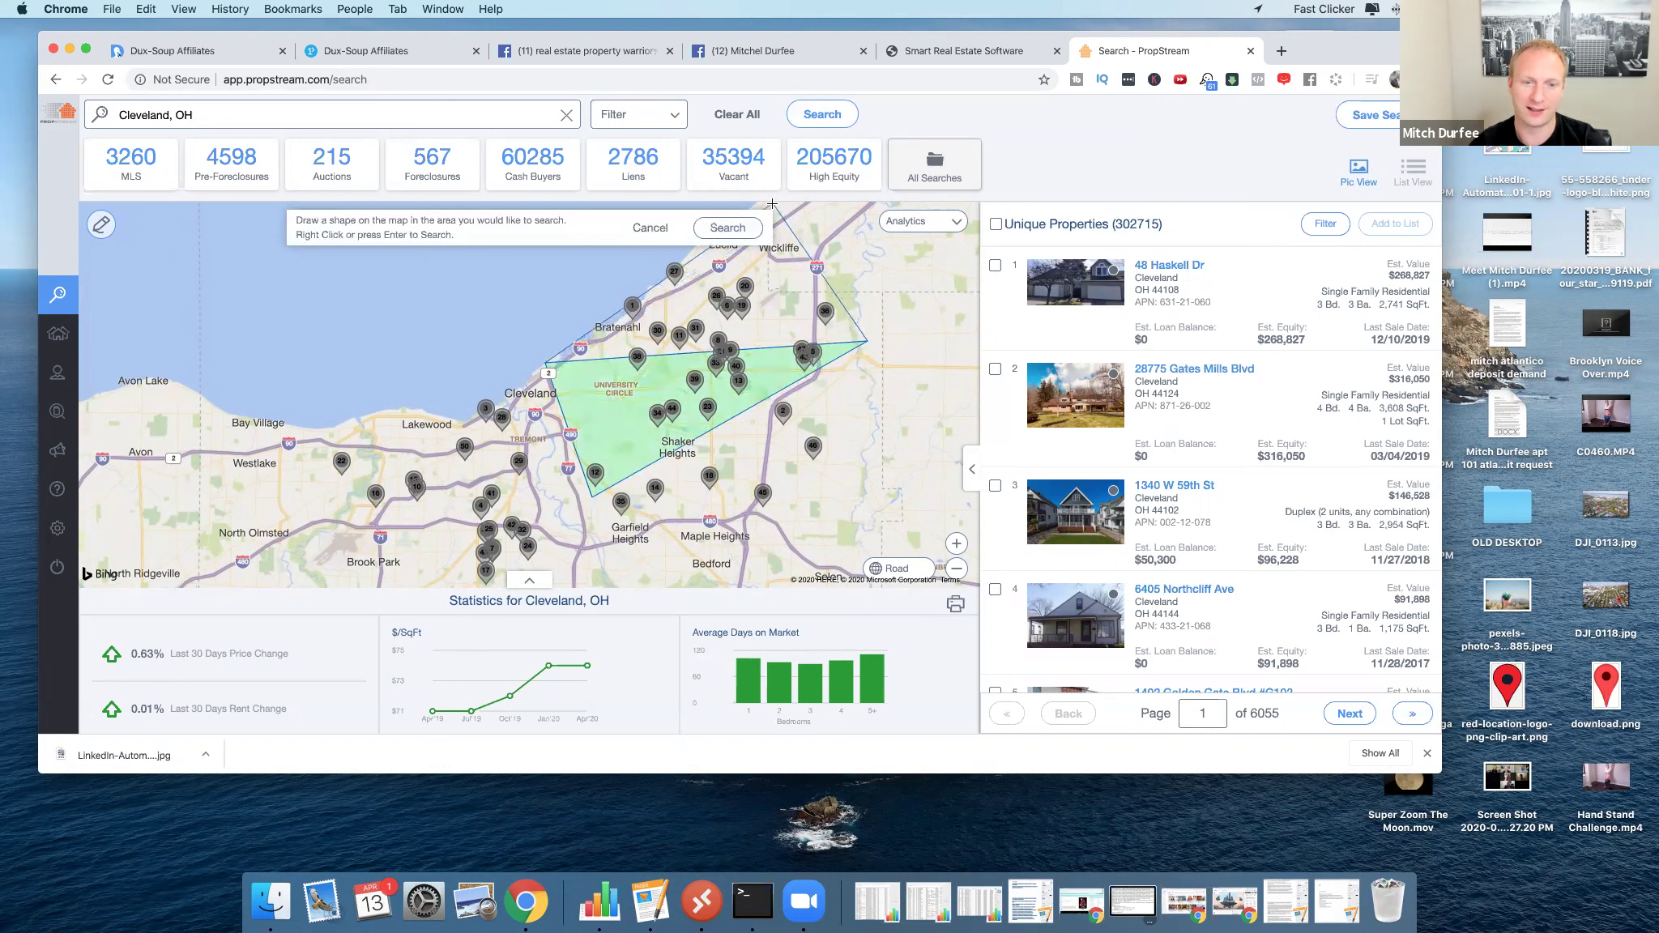
left_click(777, 201)
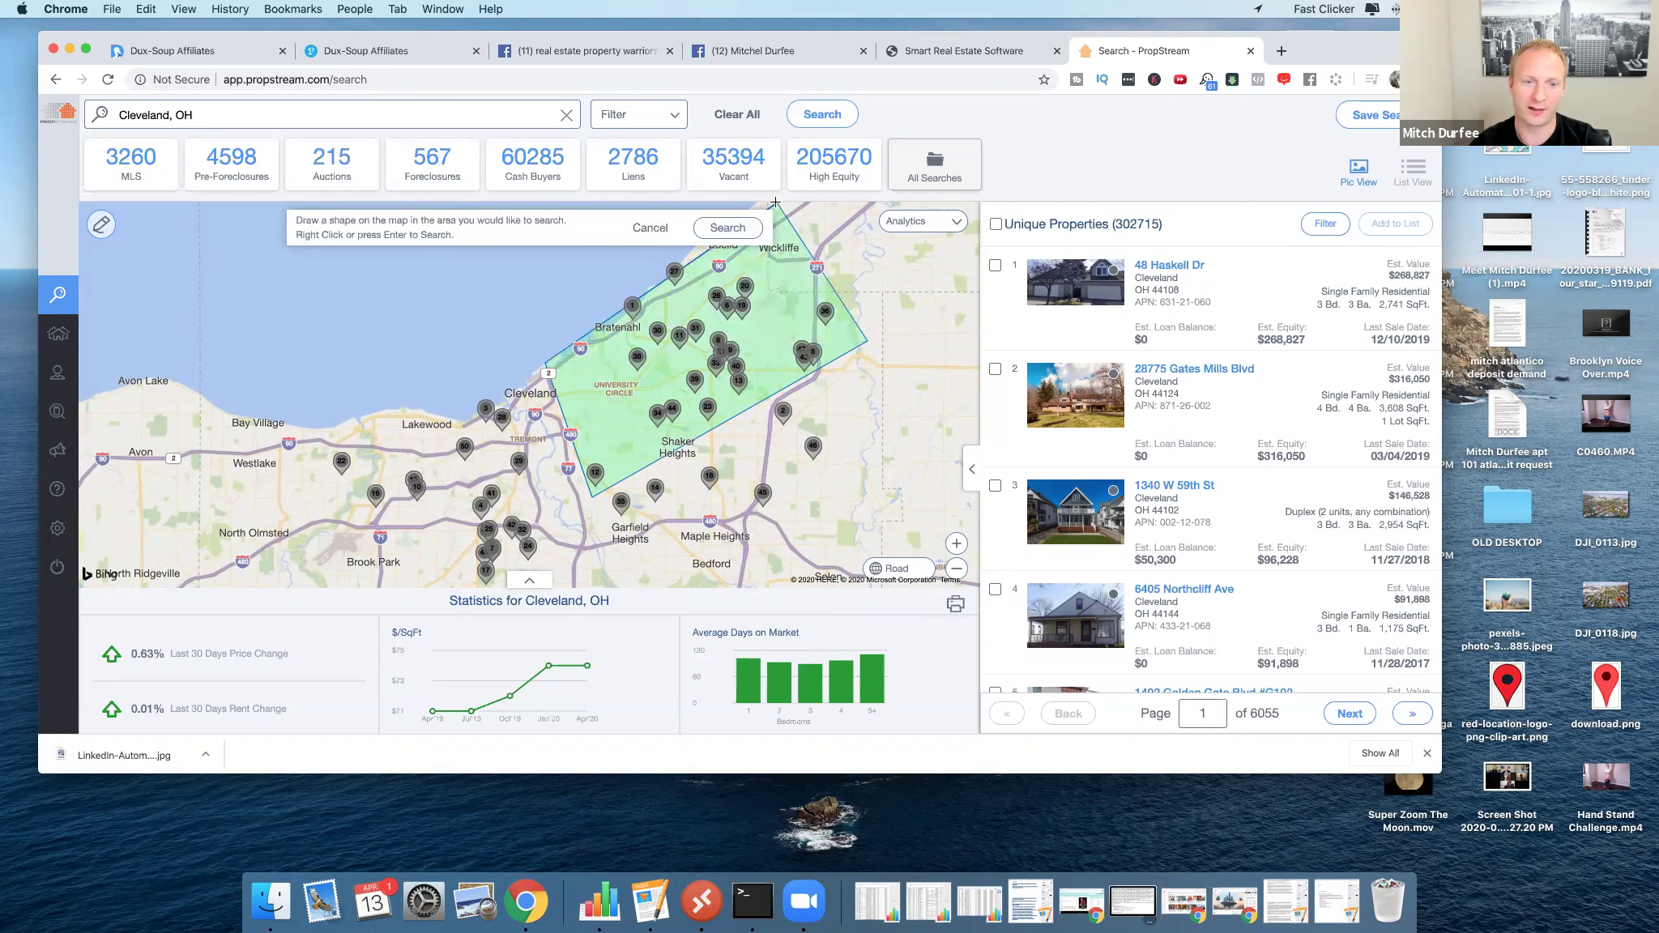
left_click(743, 227)
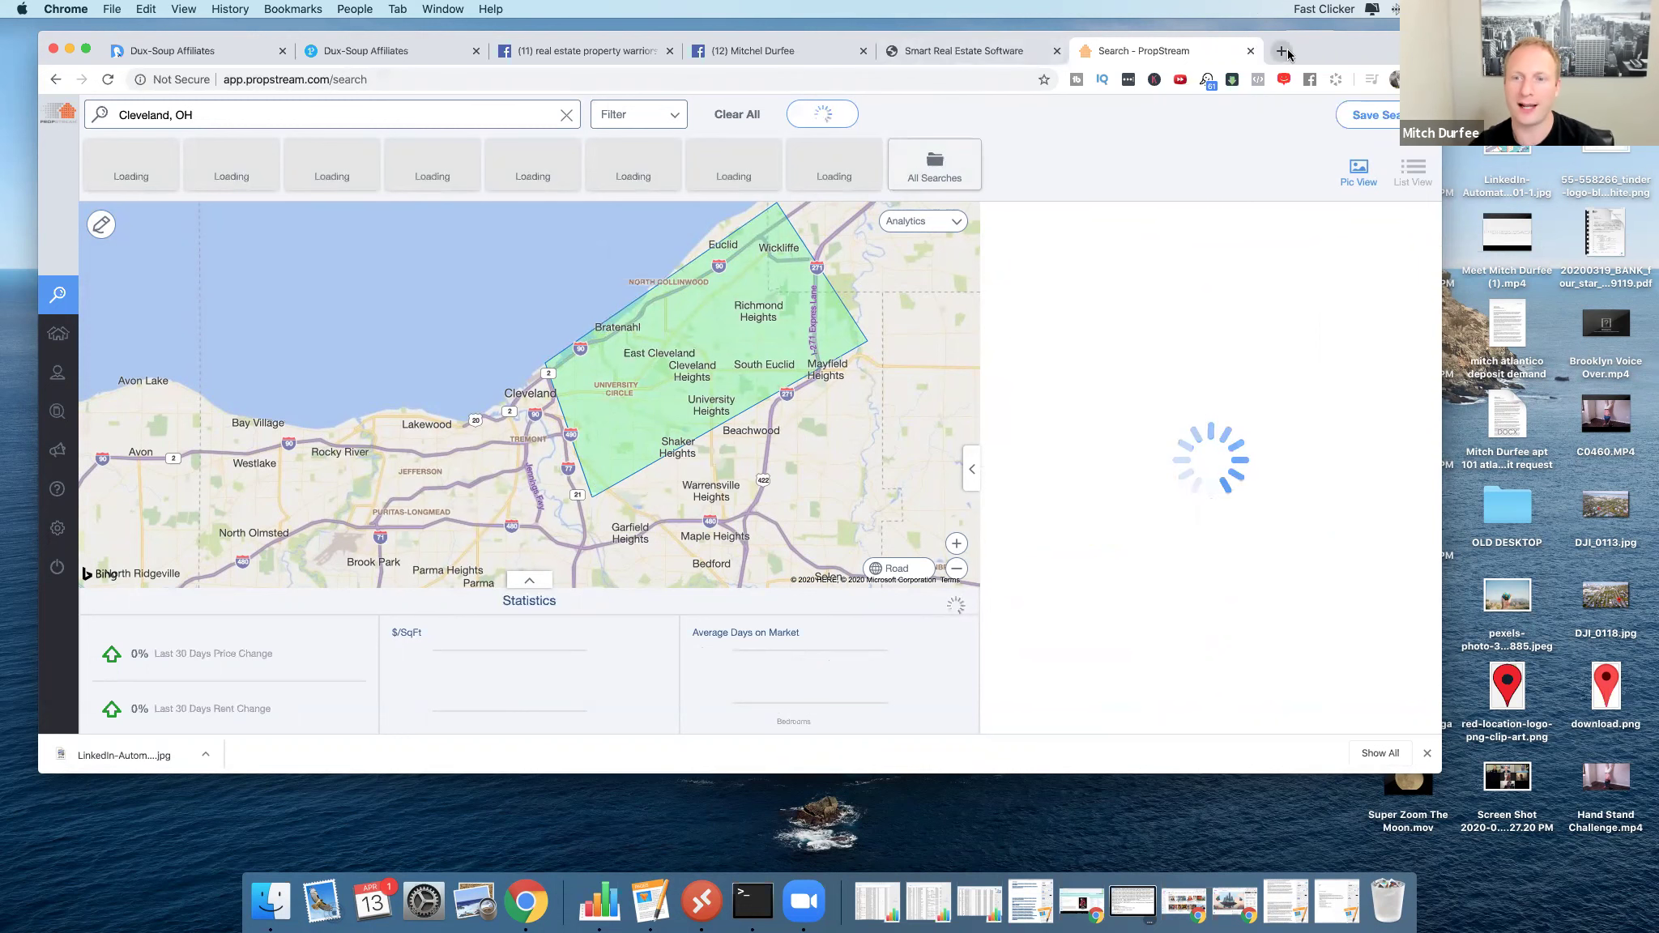
Open the mitchdurfee.com/shop page in a new browser tab.
key("super+t")
type("mitchdurfee.")
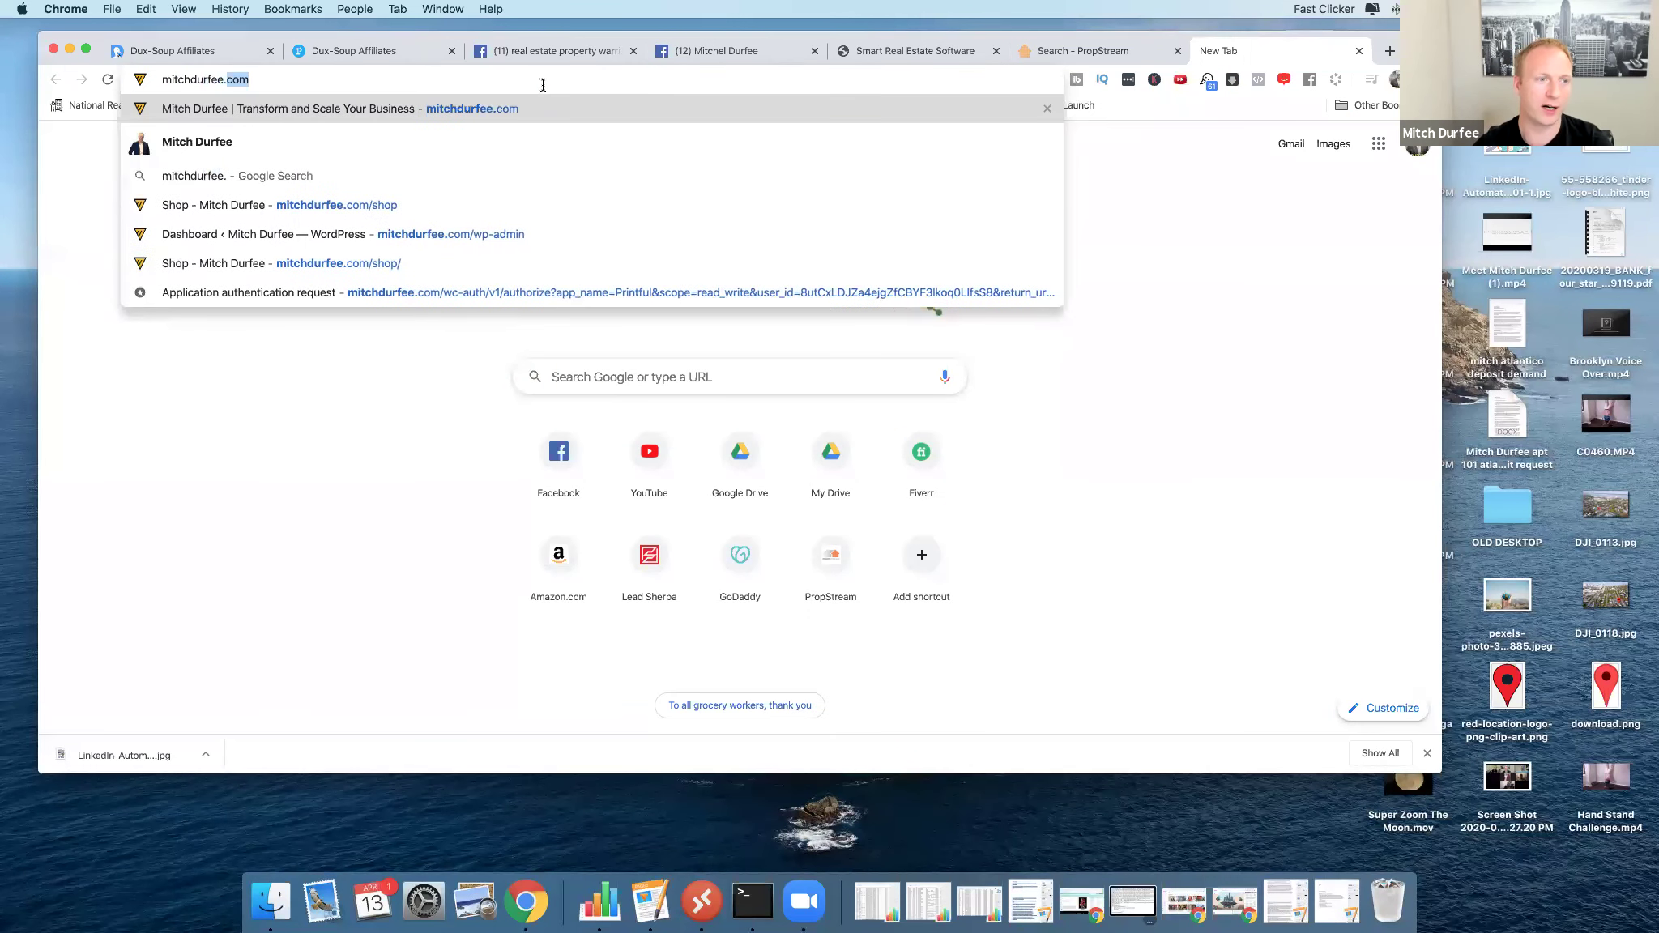
key("Return")
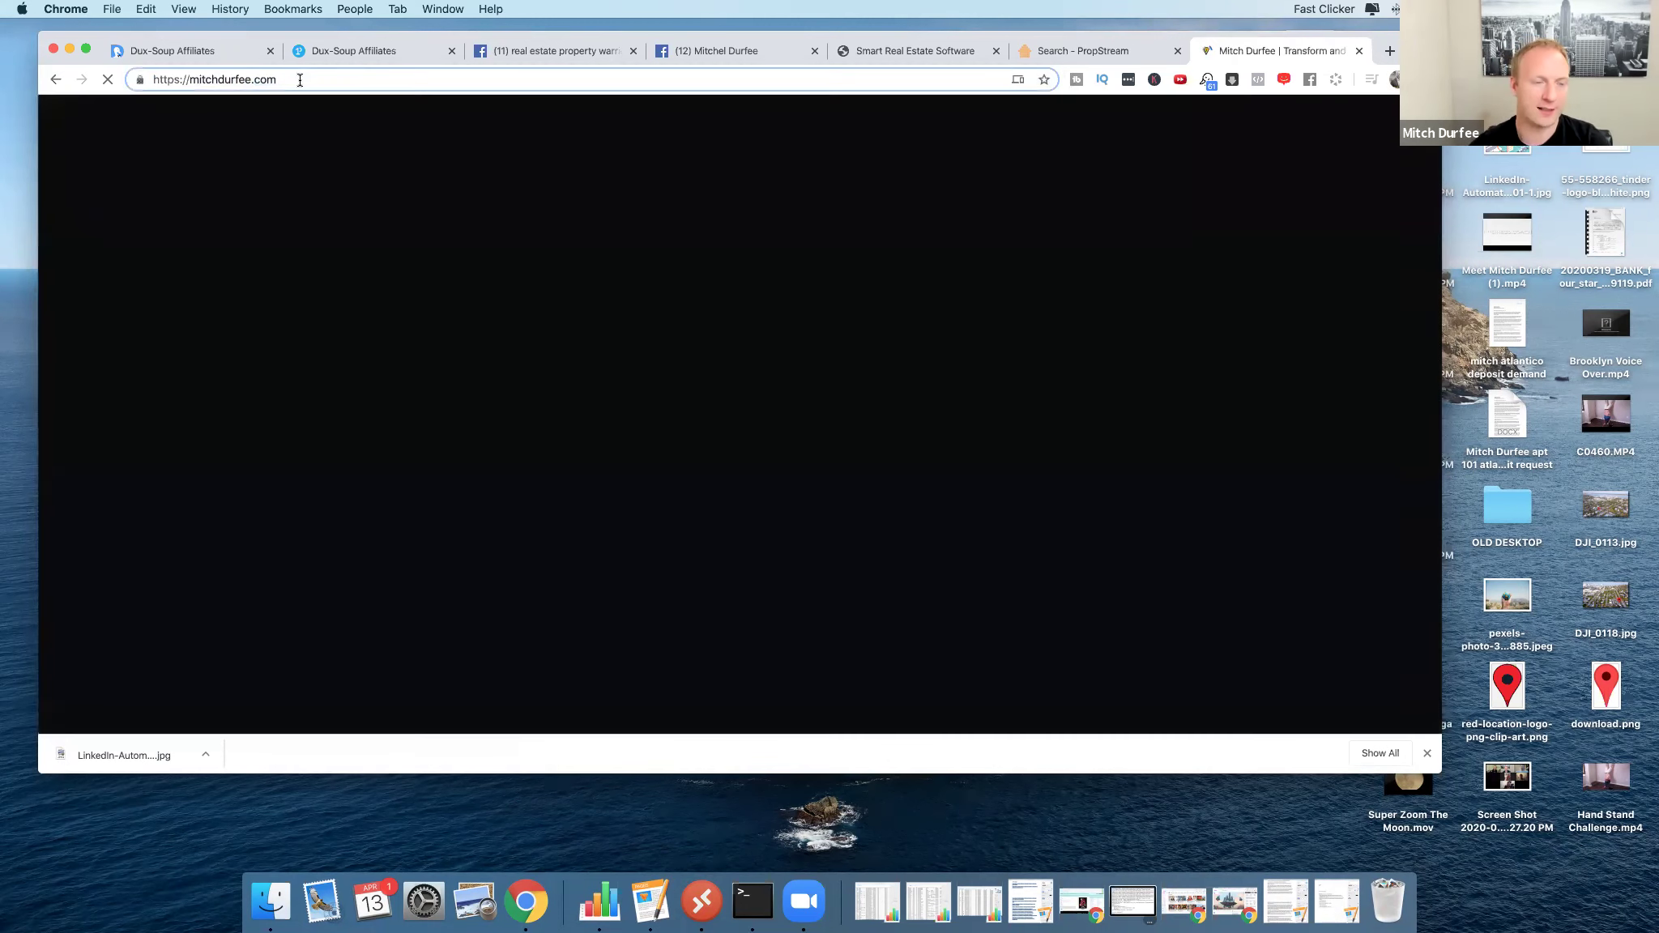
left_click(298, 80)
type("sho")
key("Return")
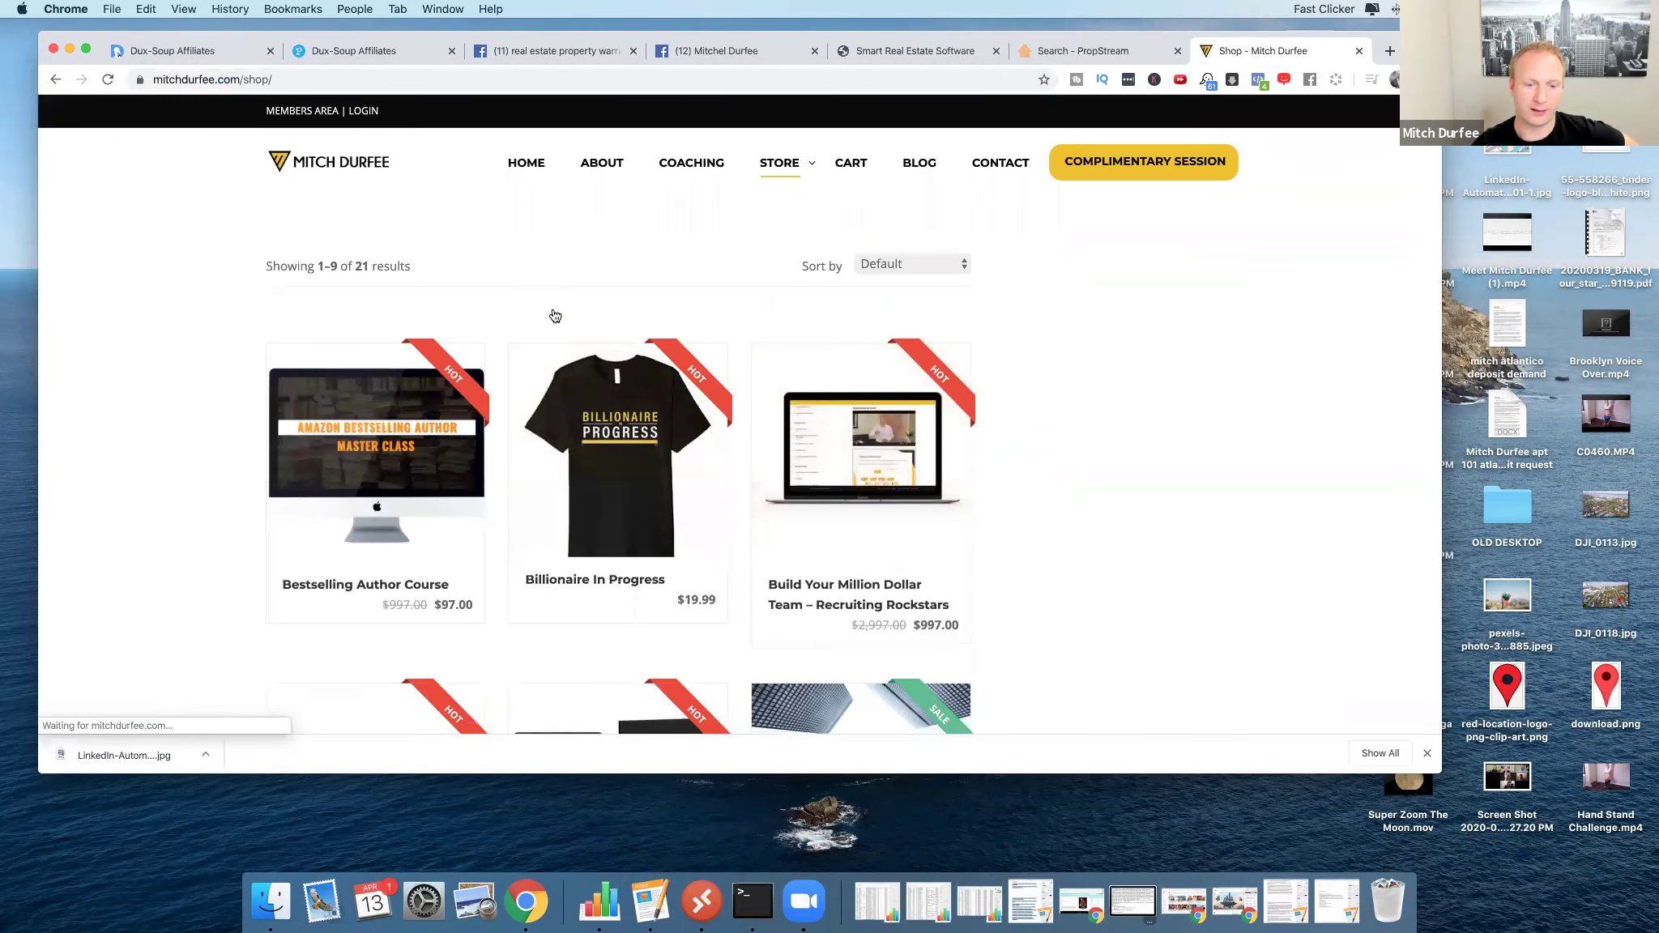
Review the first page of shop products, including the credit repair, Buy It & Flip It and home-selling guides.
scroll(553, 315, "down", 2)
scroll(553, 315, "down", 8)
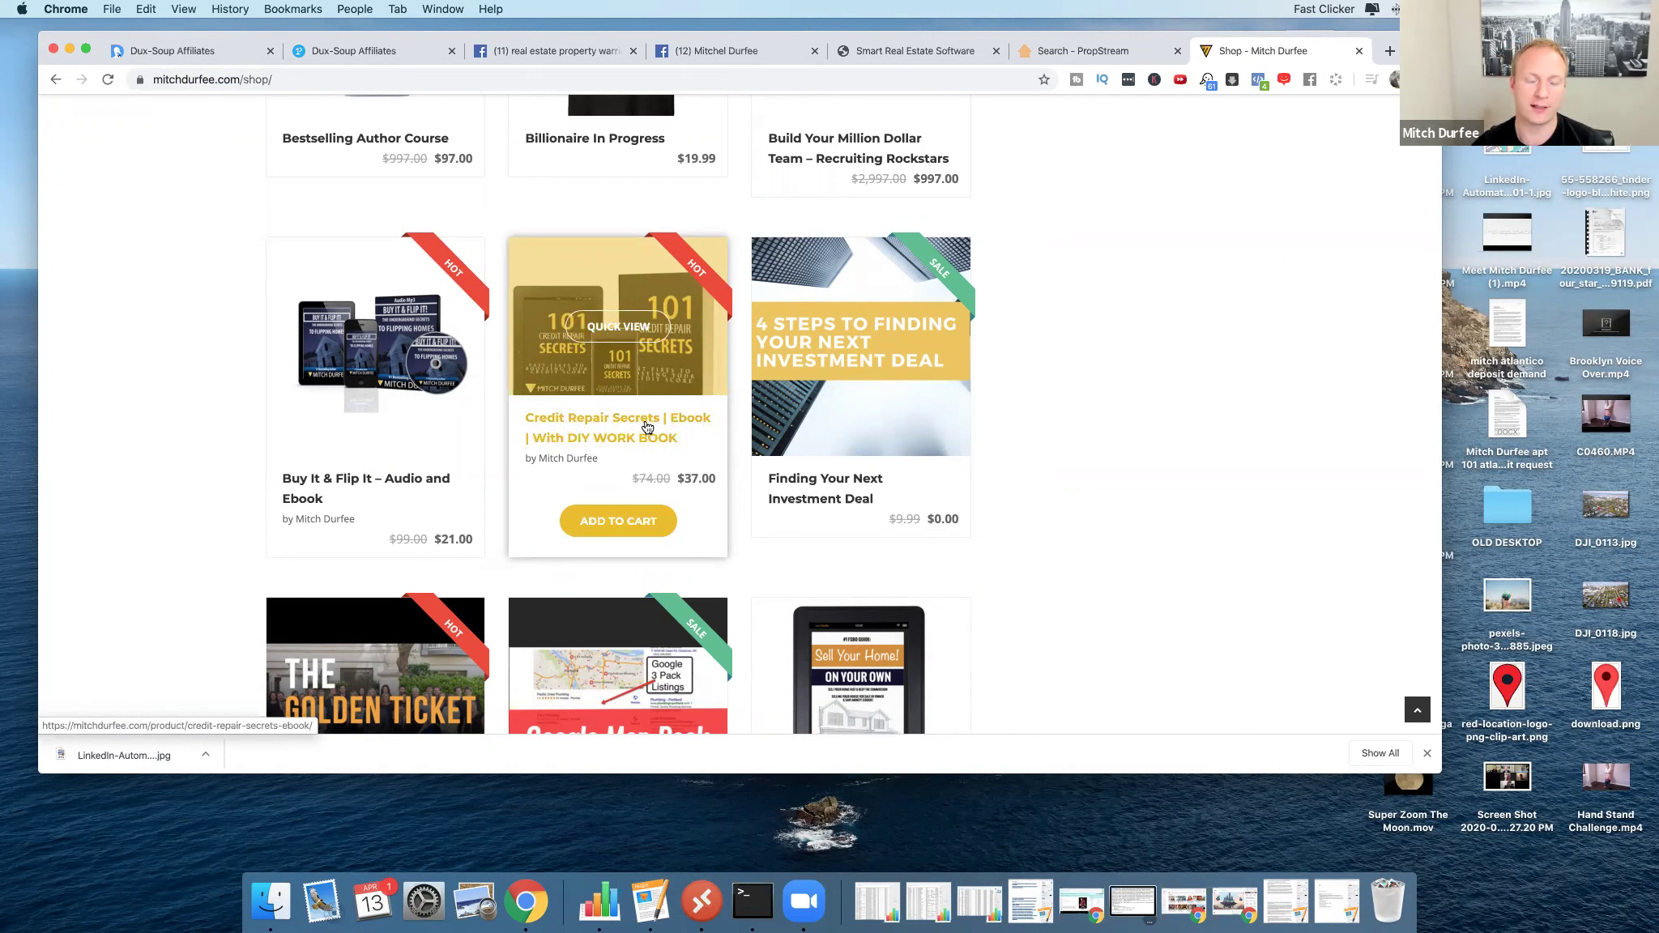
left_click(639, 396)
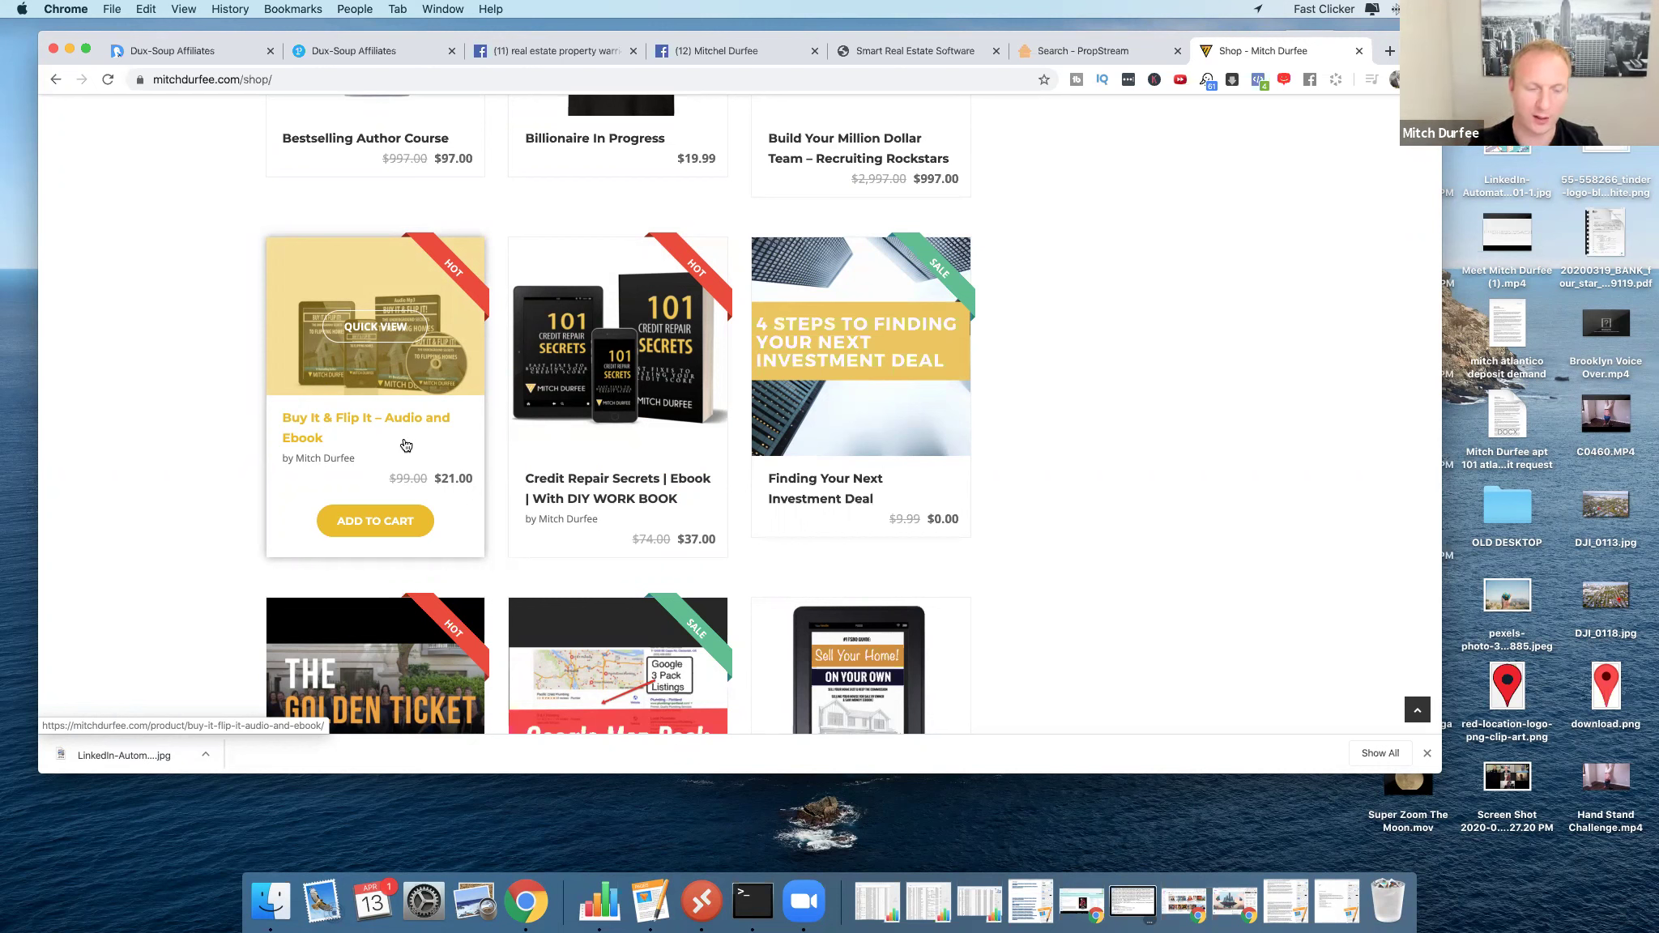
left_click(410, 452)
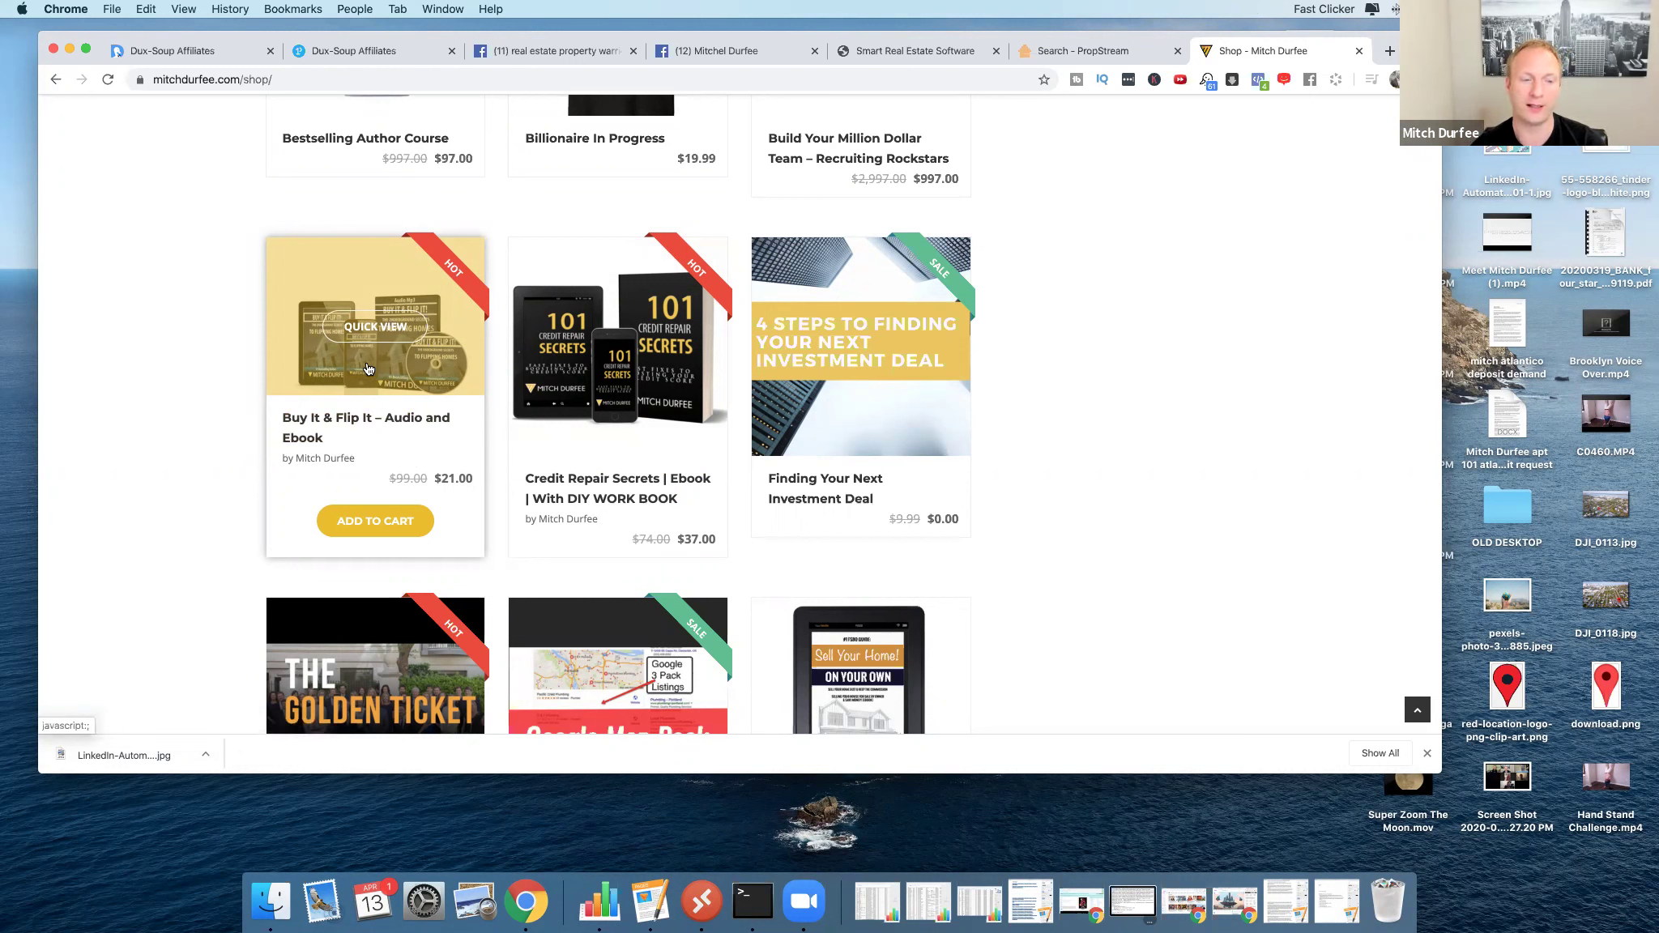
scroll(419, 328, "down", 1)
scroll(419, 328, "down", 5)
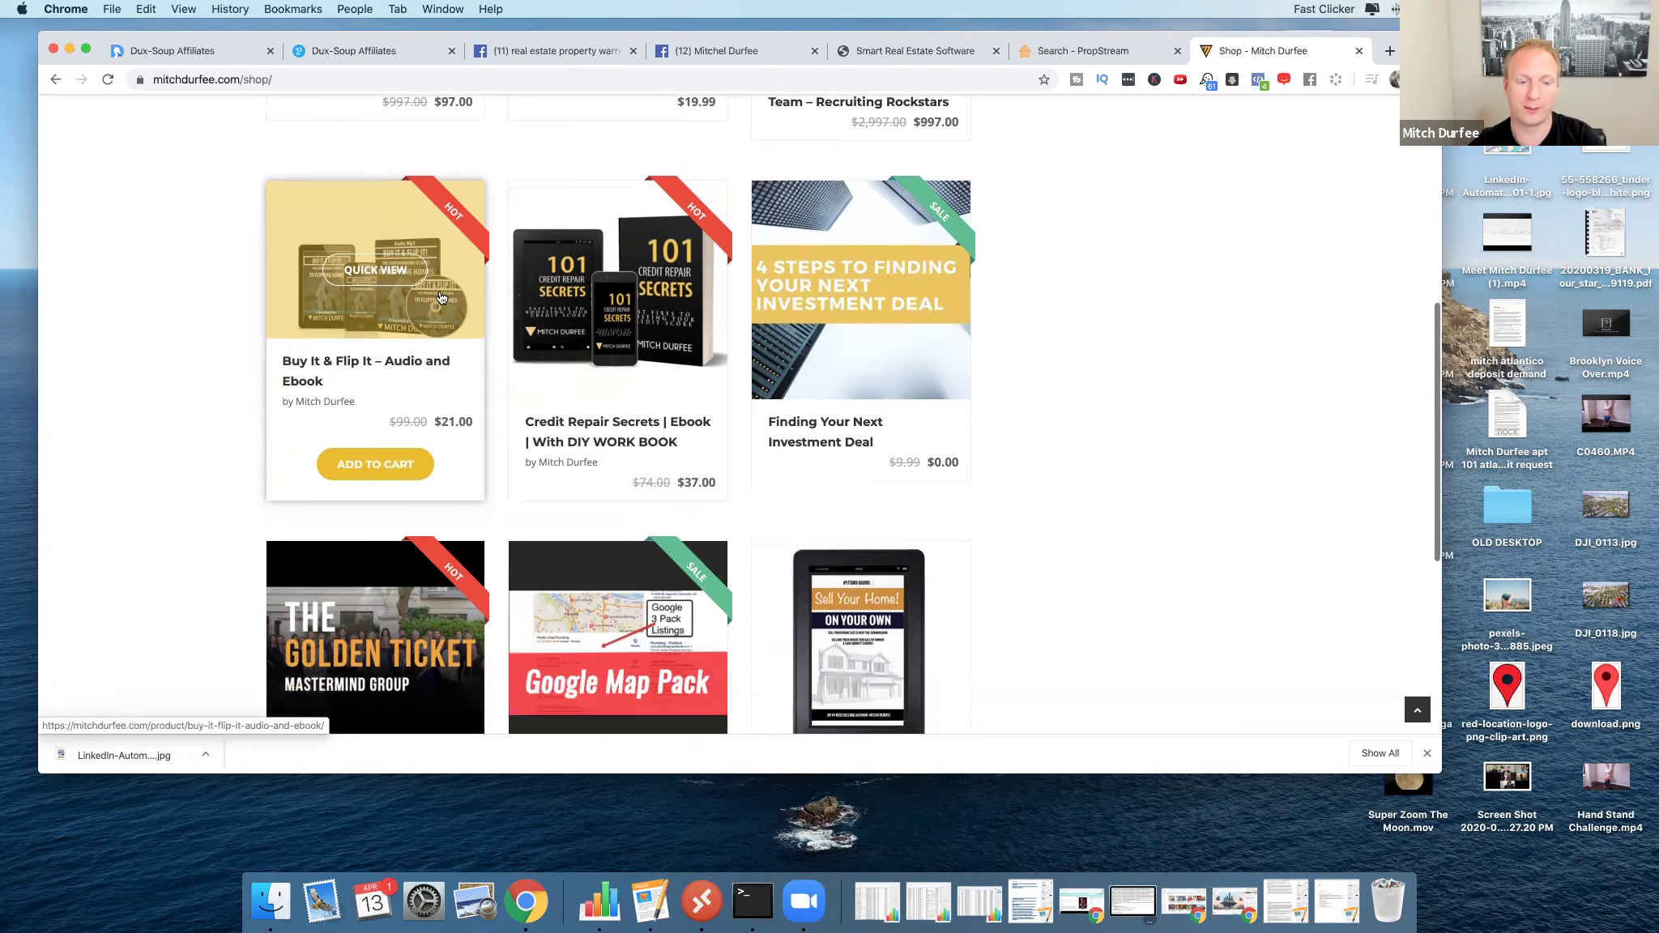
scroll(928, 460, "down", 2)
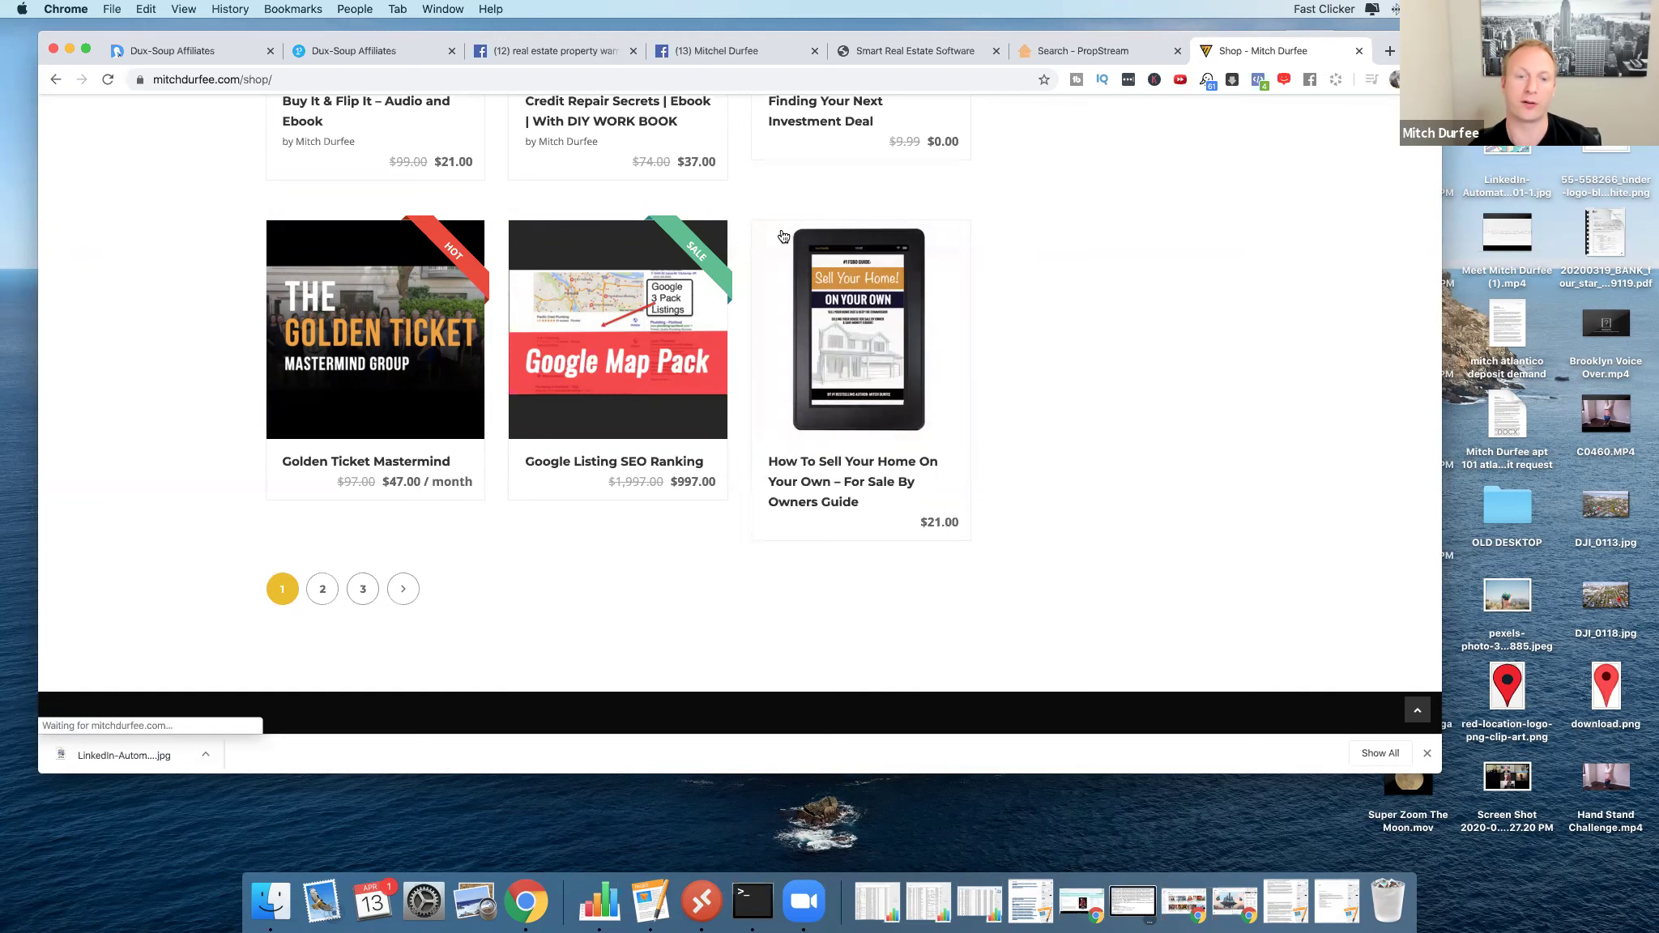
mouse_move(926, 249)
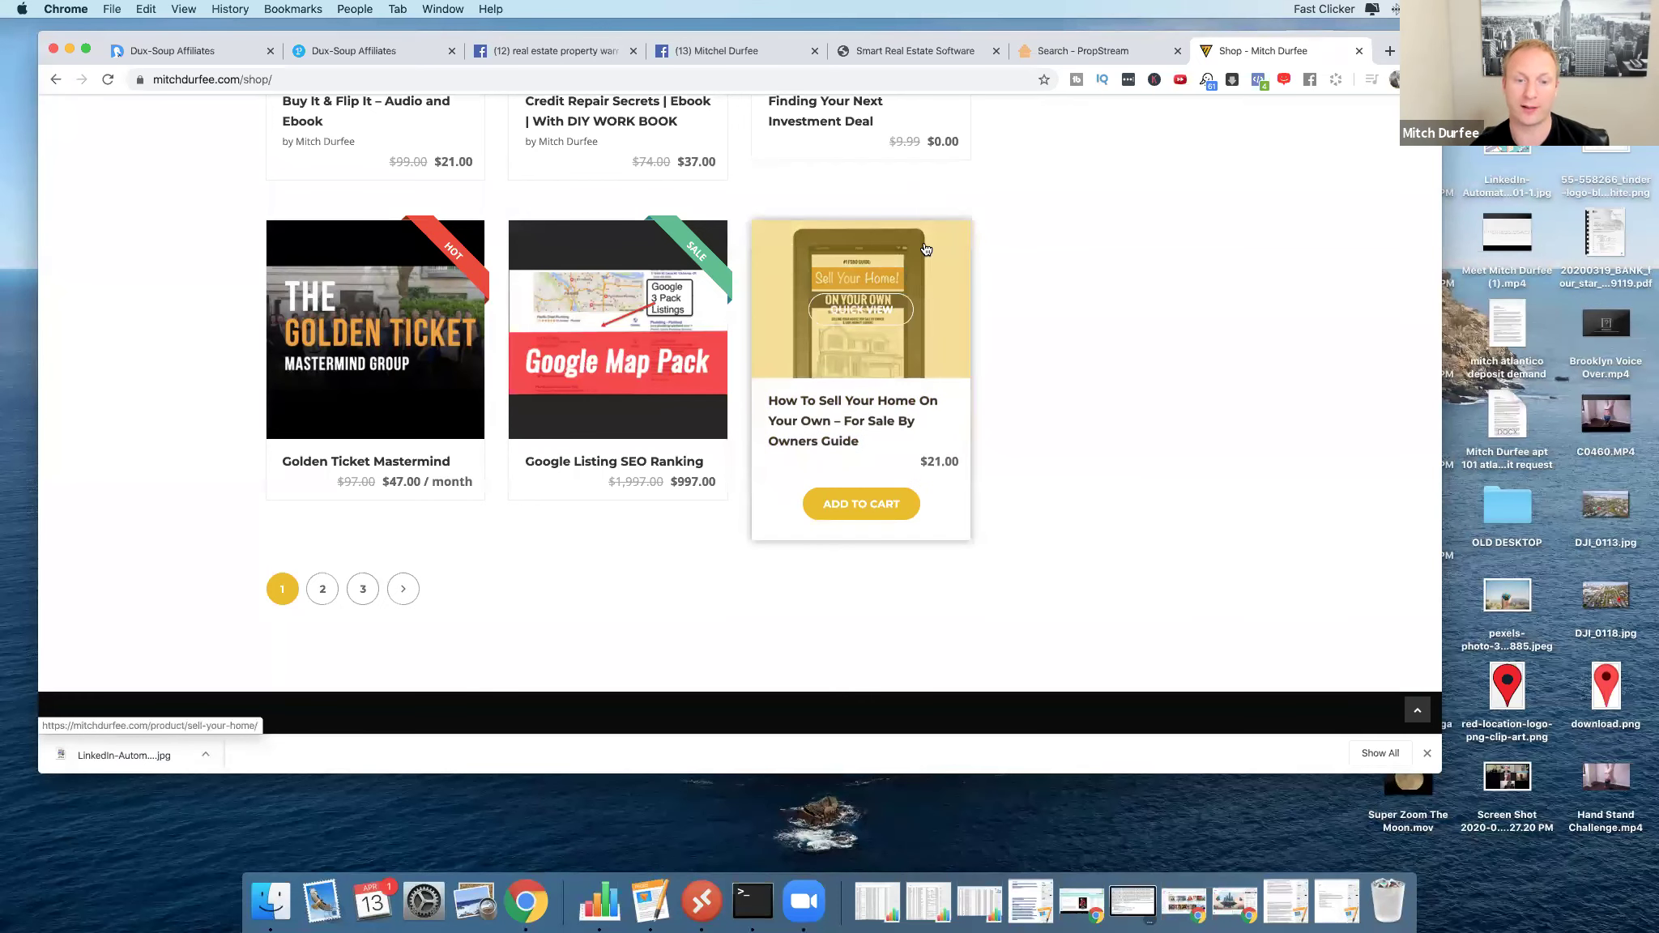
left_click(920, 422)
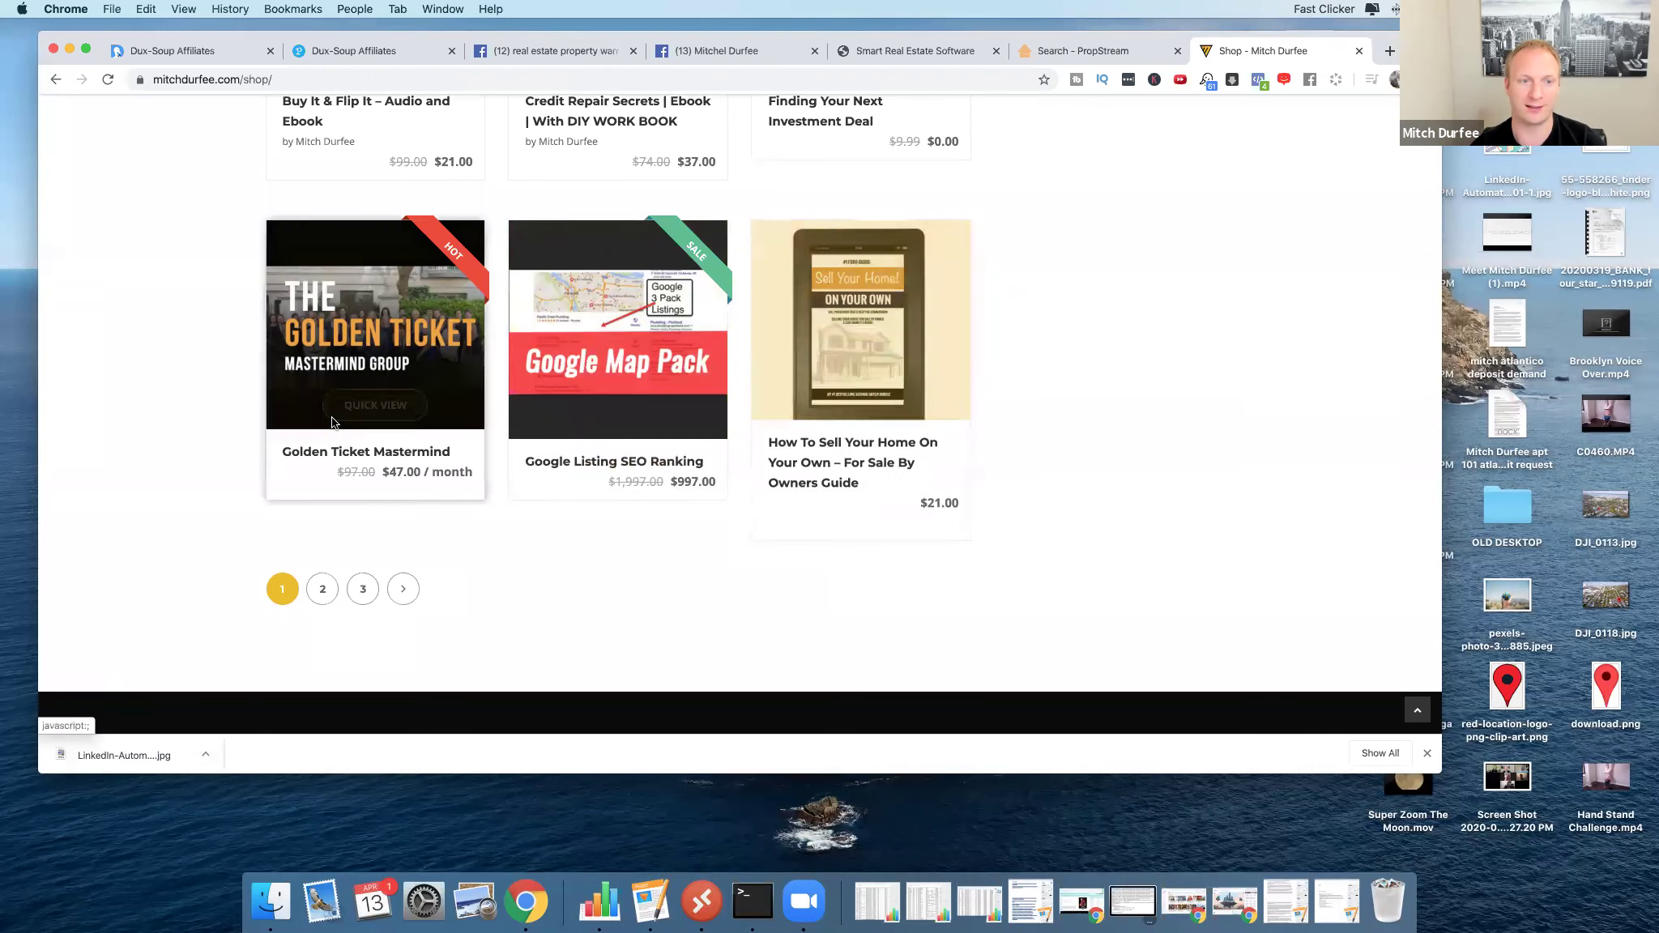
Open page 2 of the shop and examine its products, including the NO-MONEY-DOWN and Serve 2 Win books.
left_click(337, 589)
left_click(327, 591)
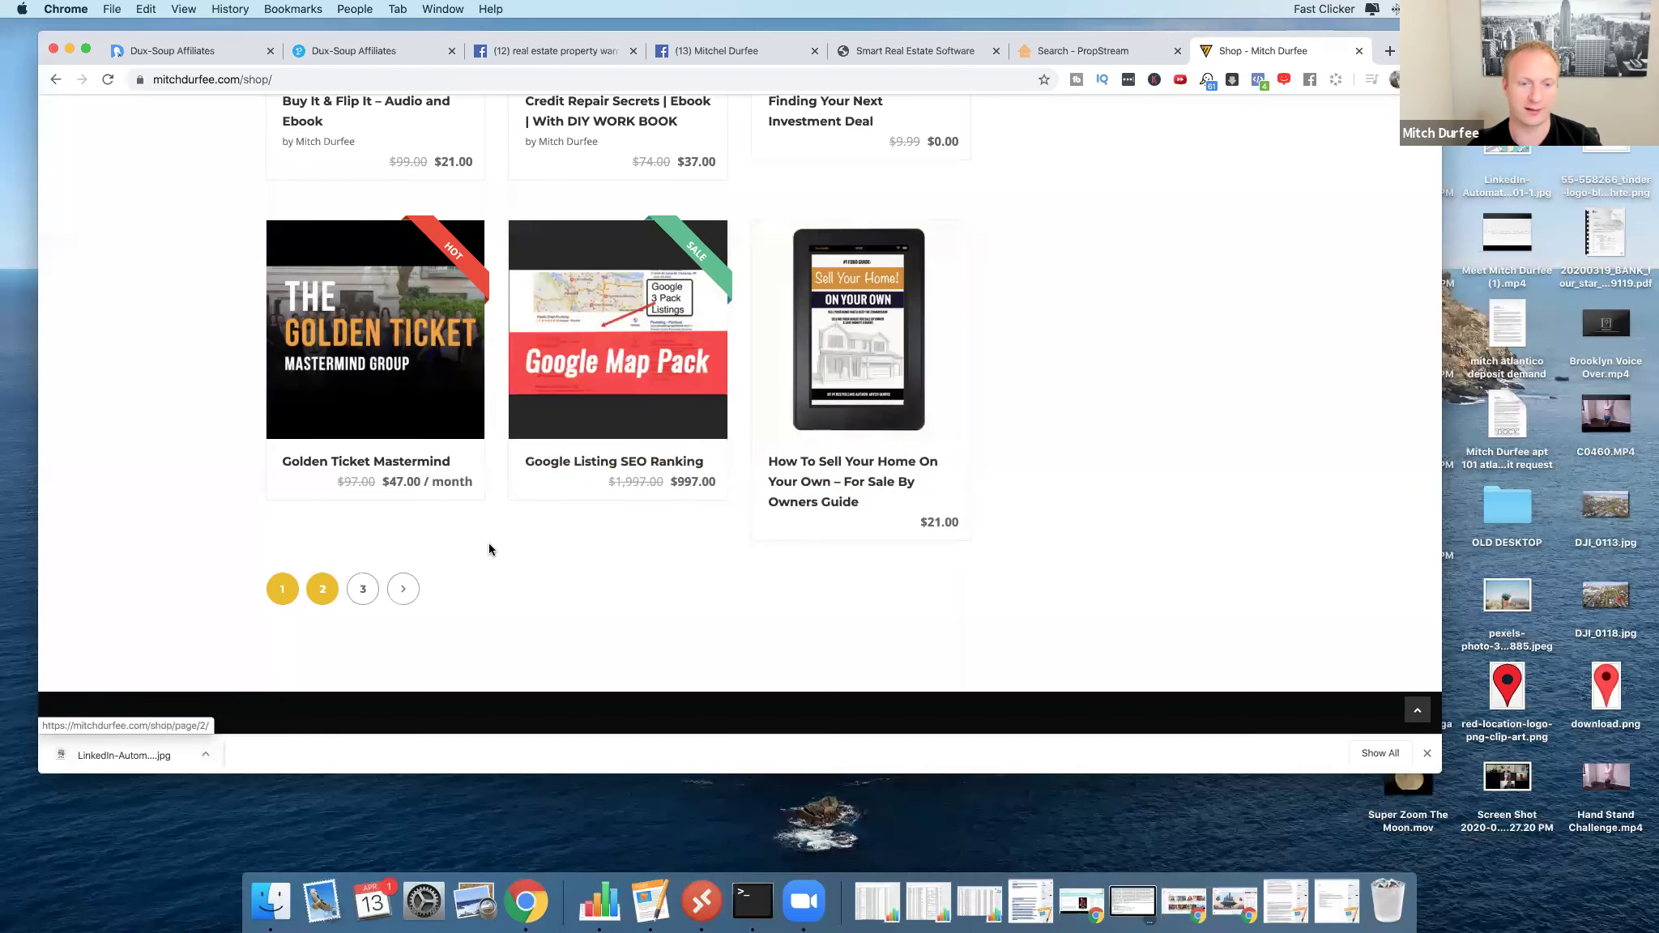
mouse_move(859, 249)
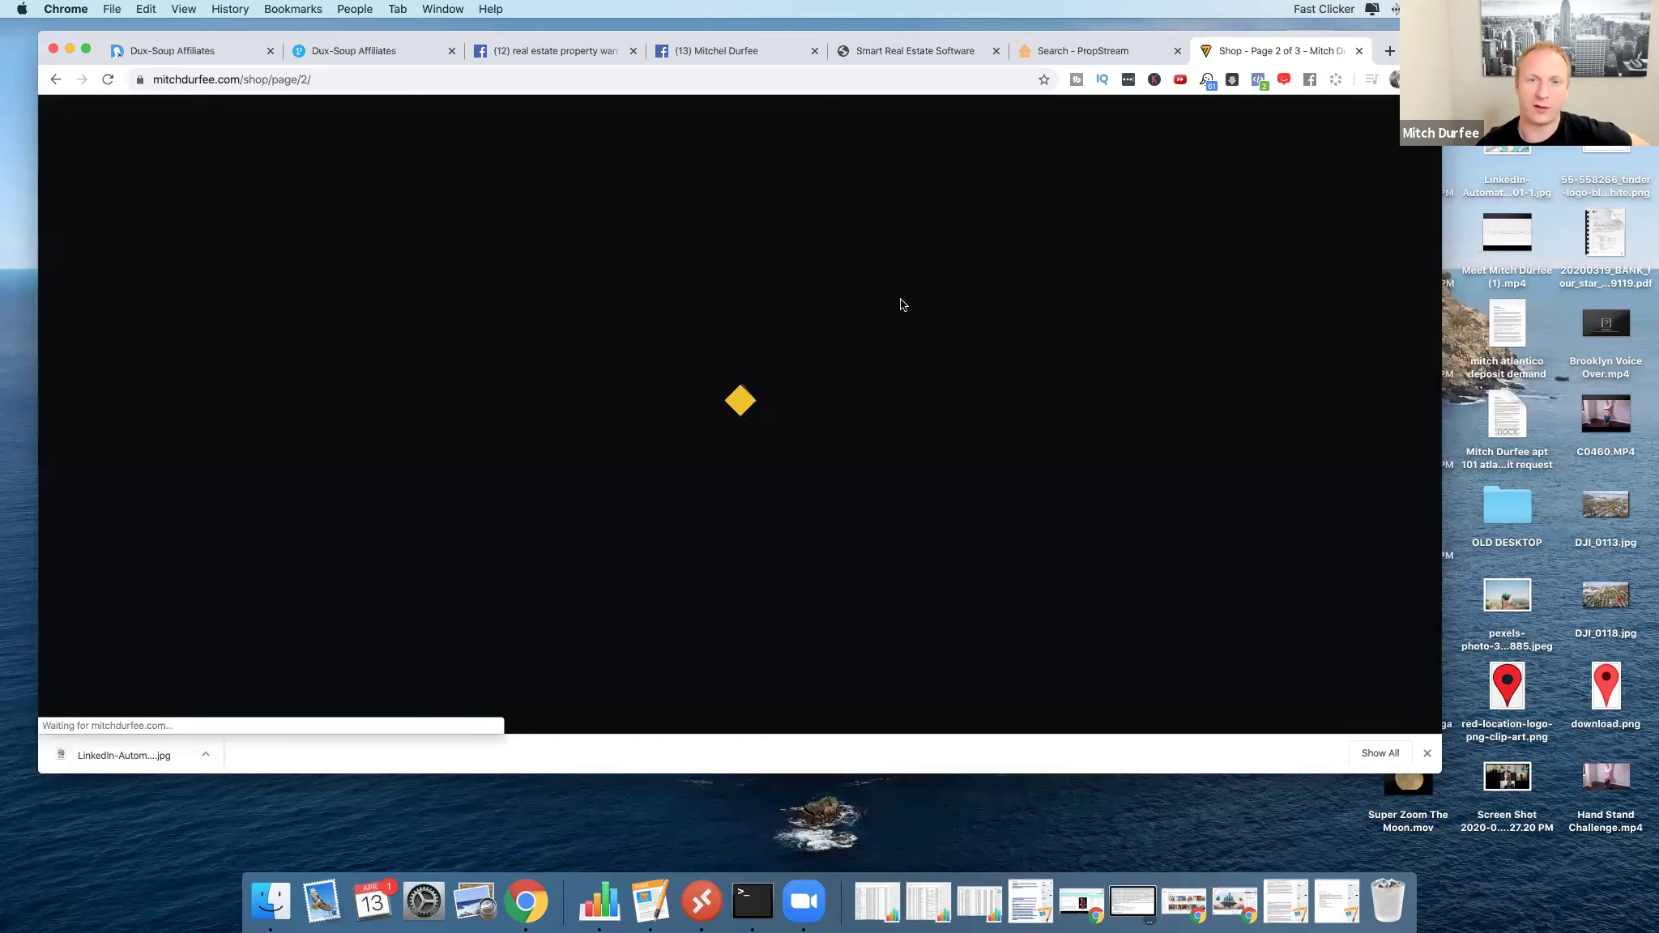
scroll(357, 373, "down", 2)
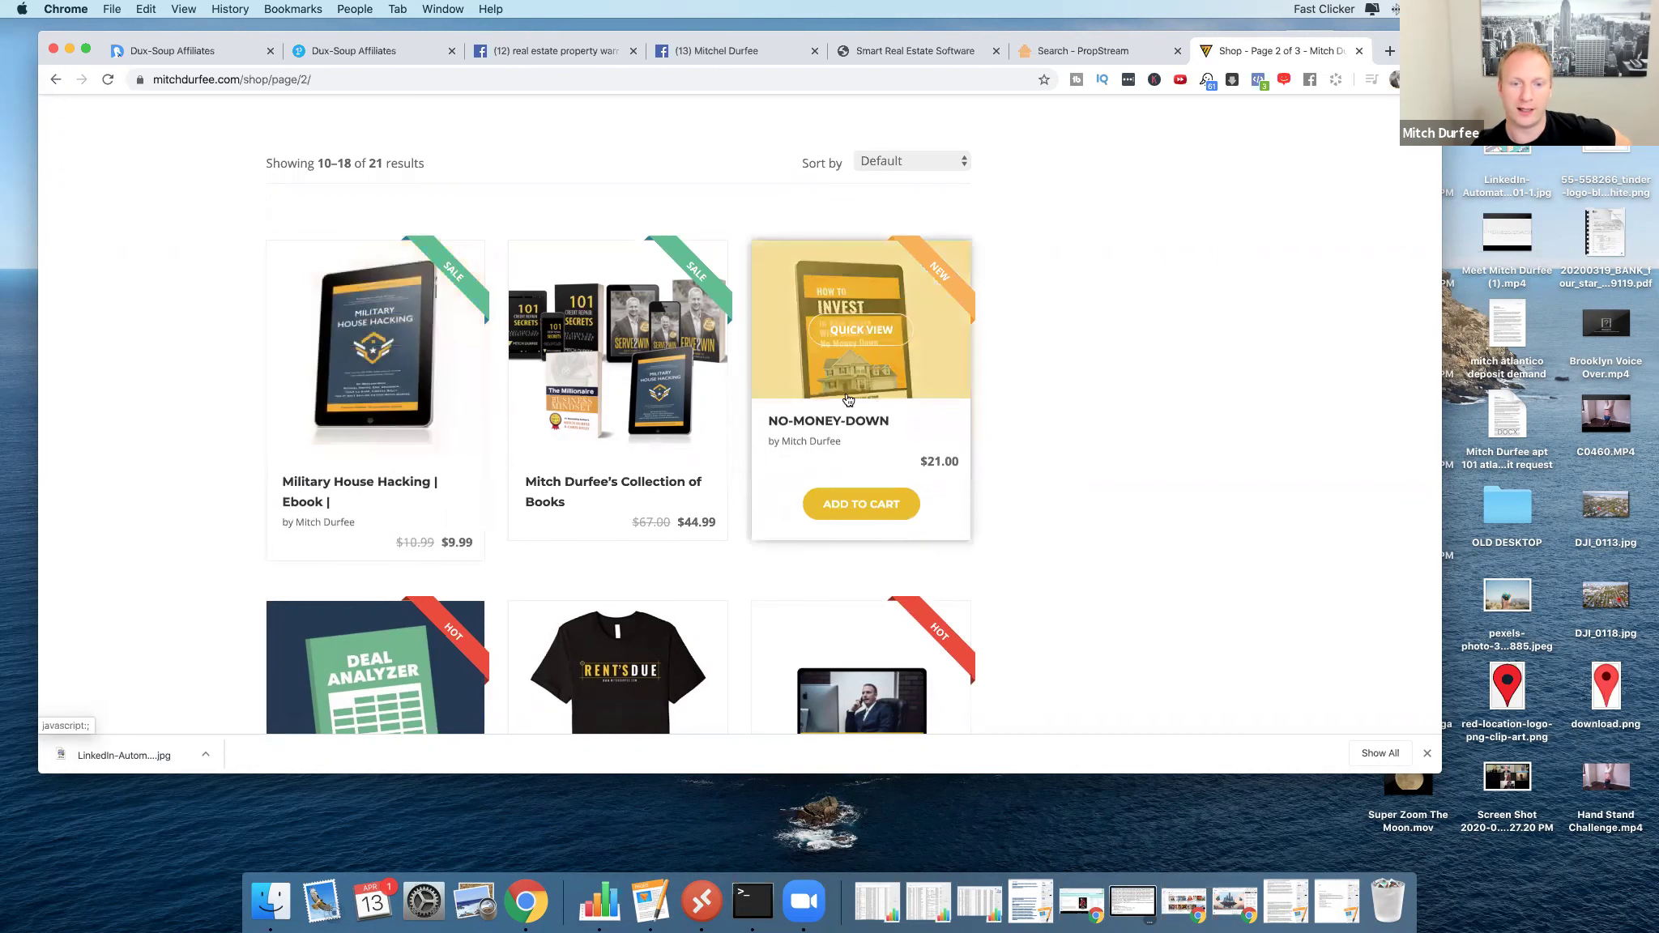
scroll(1035, 313, "down", 1)
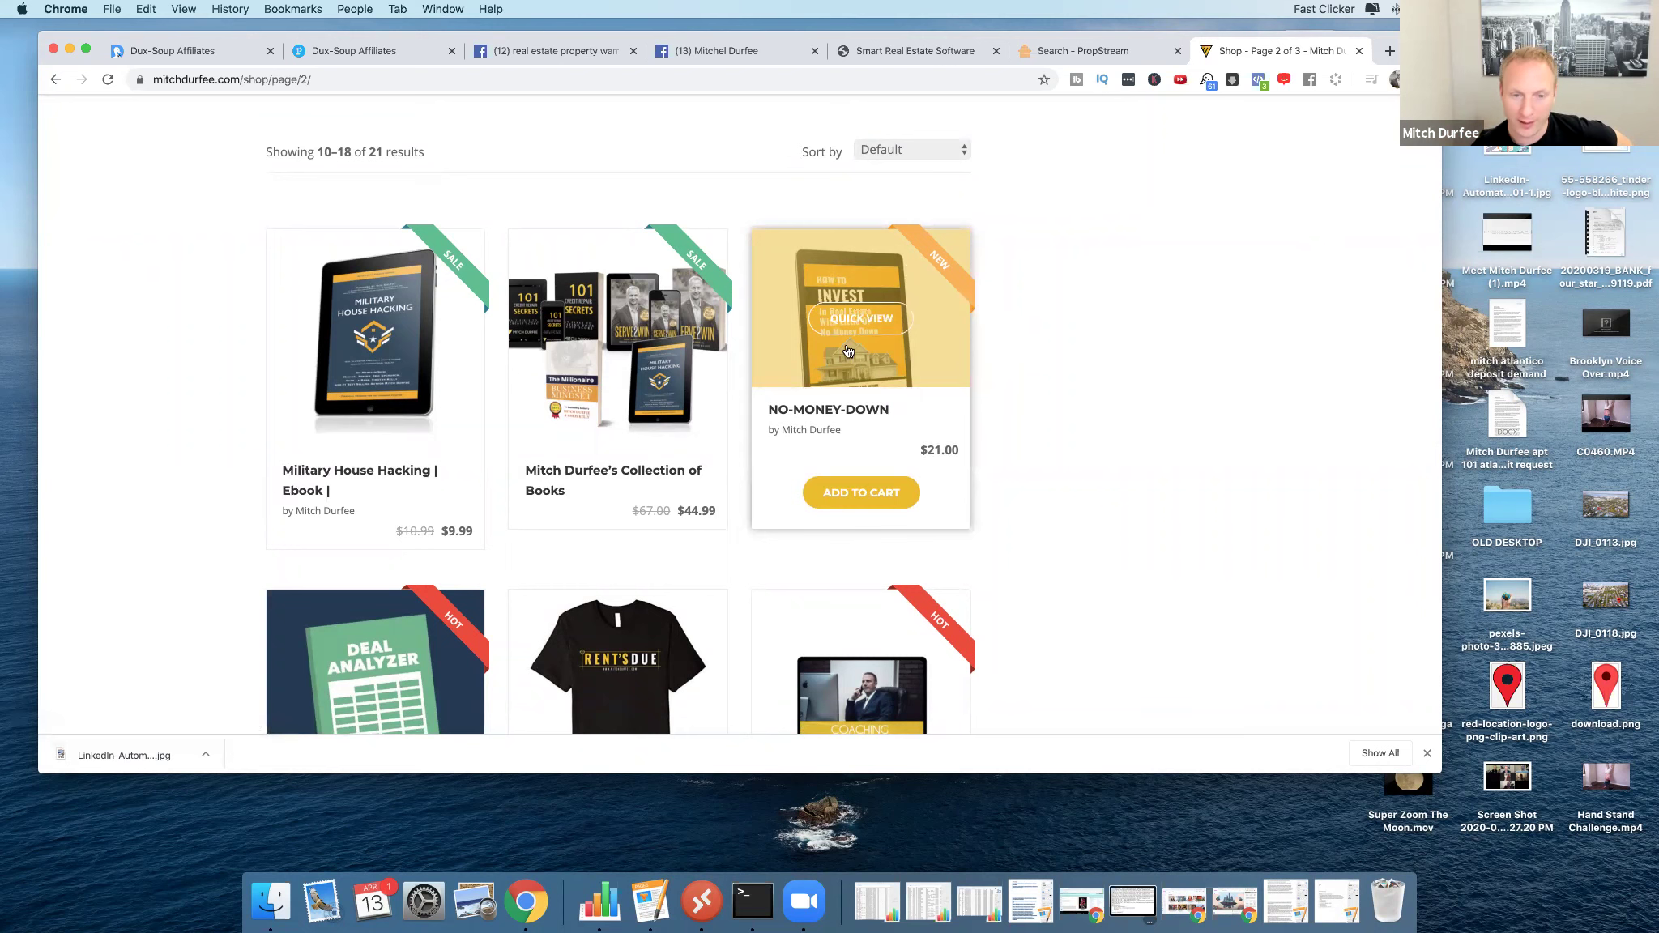
scroll(901, 227, "down", 5)
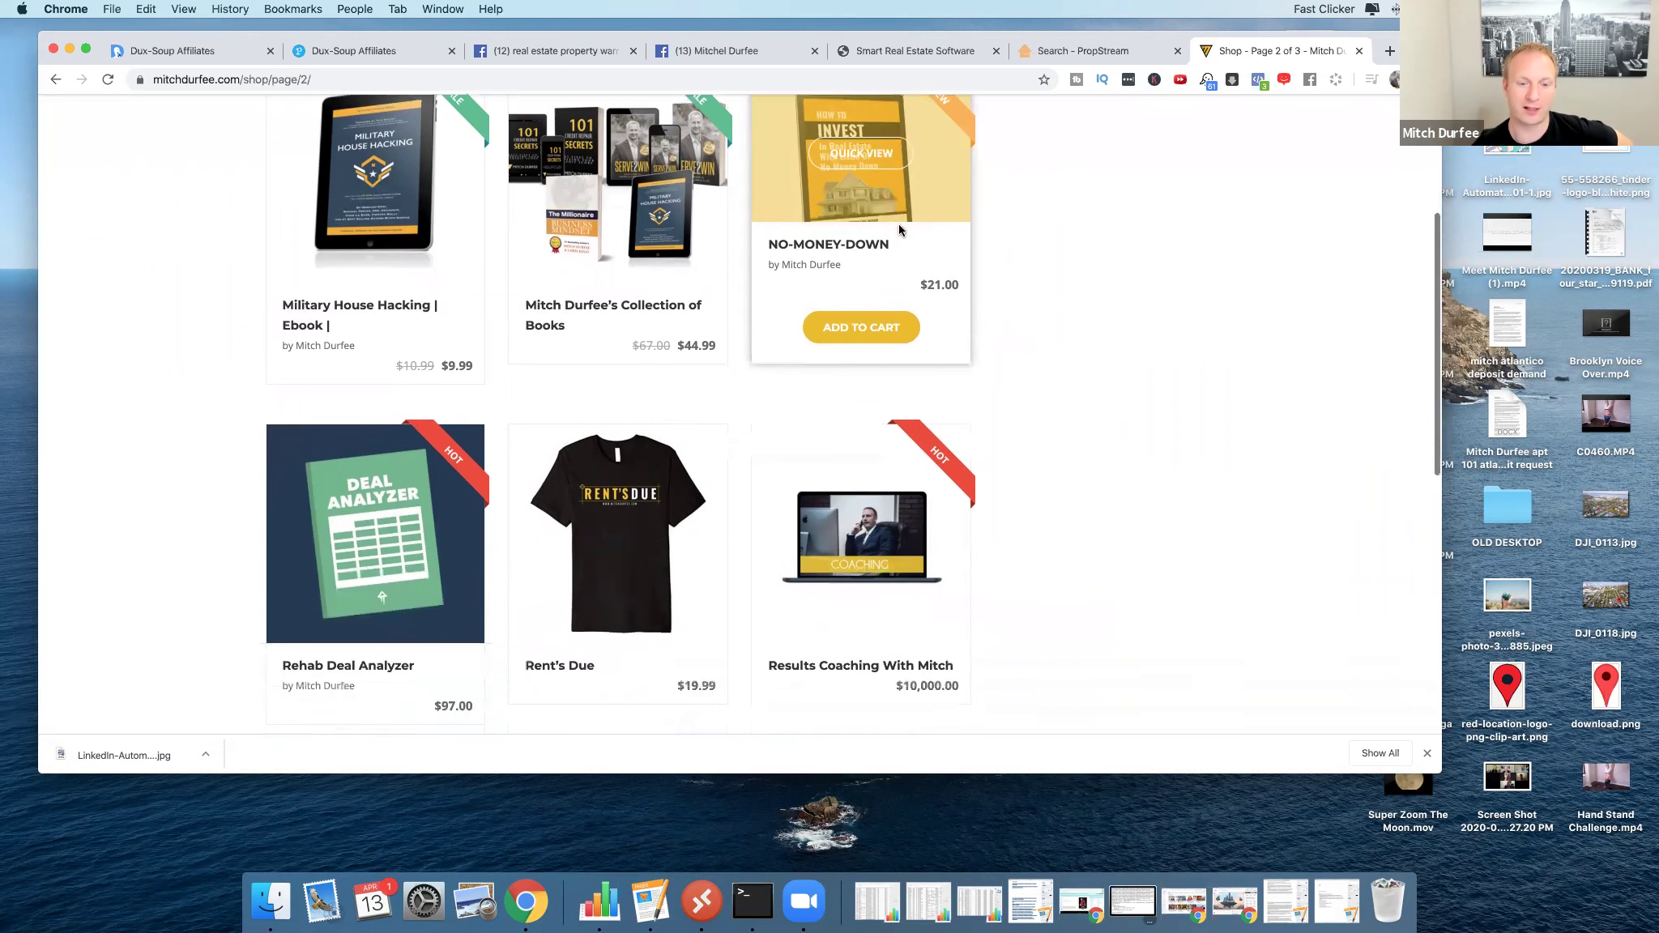
scroll(901, 227, "up", 3)
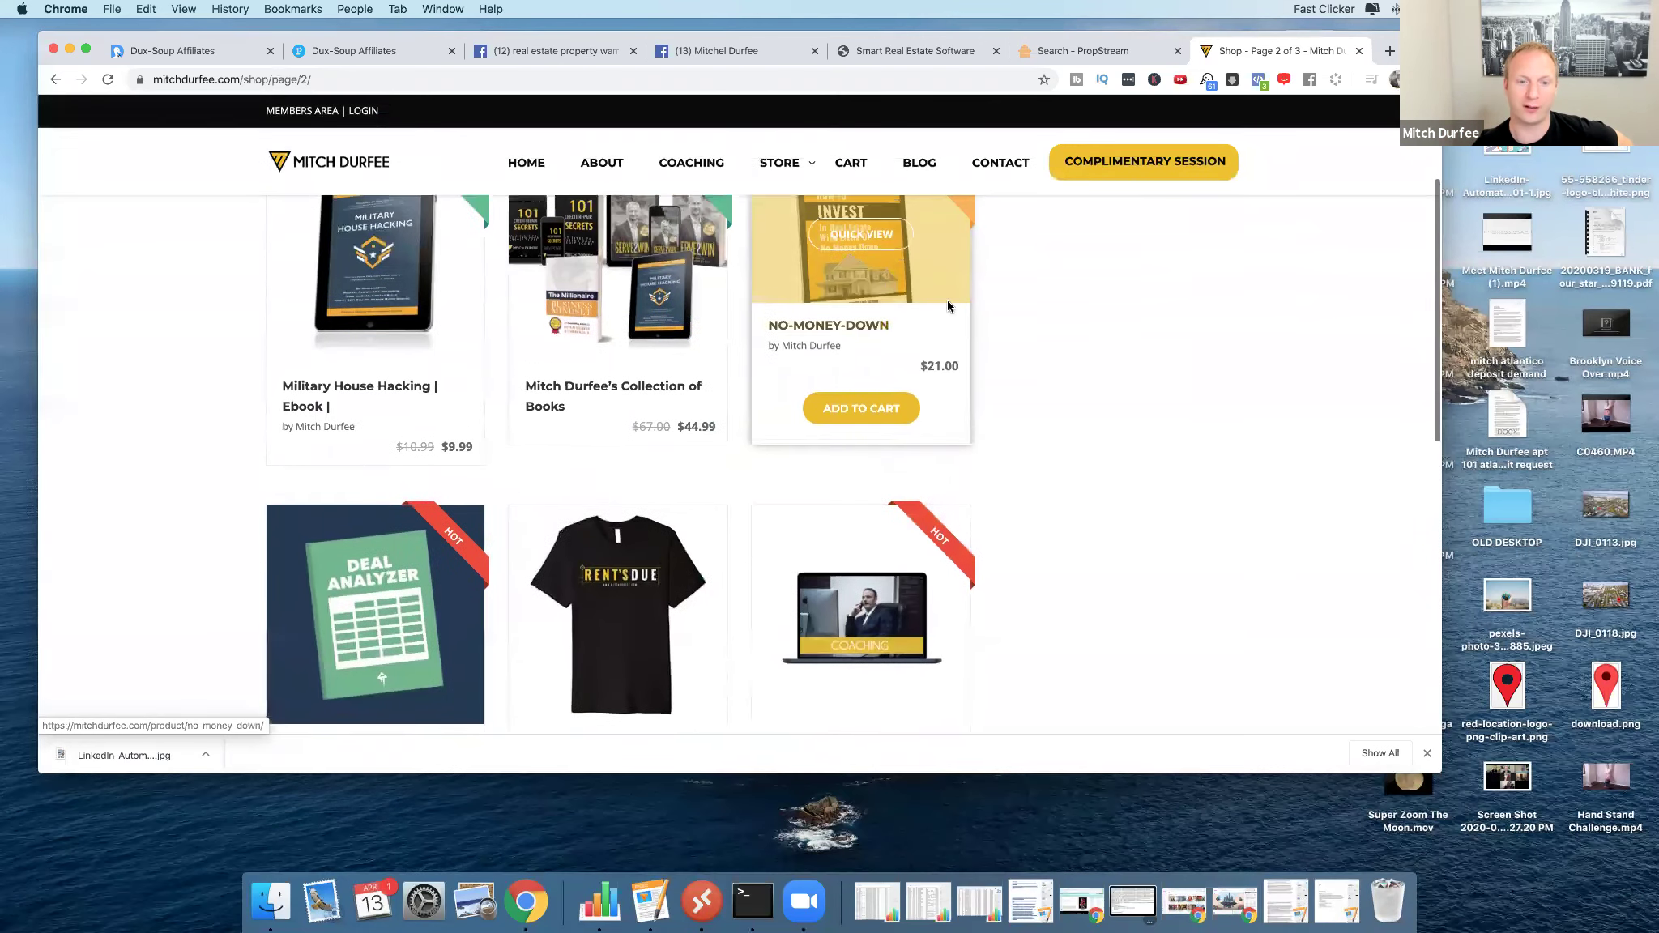
scroll(741, 433, "down", 10)
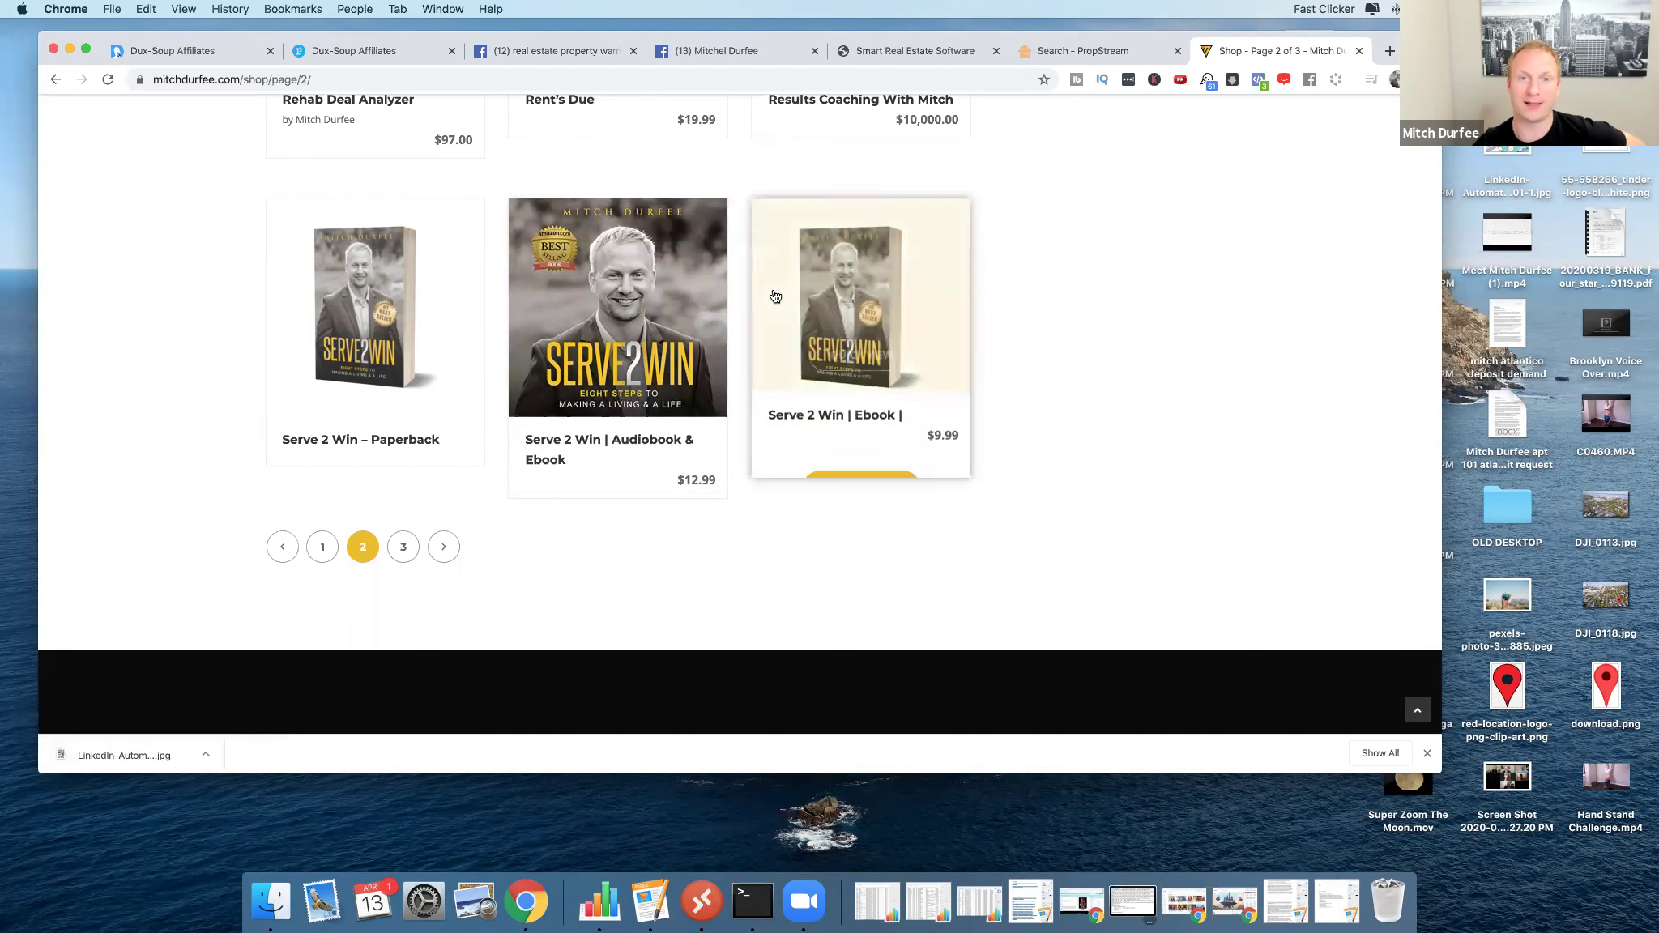
scroll(879, 348, "up", 1)
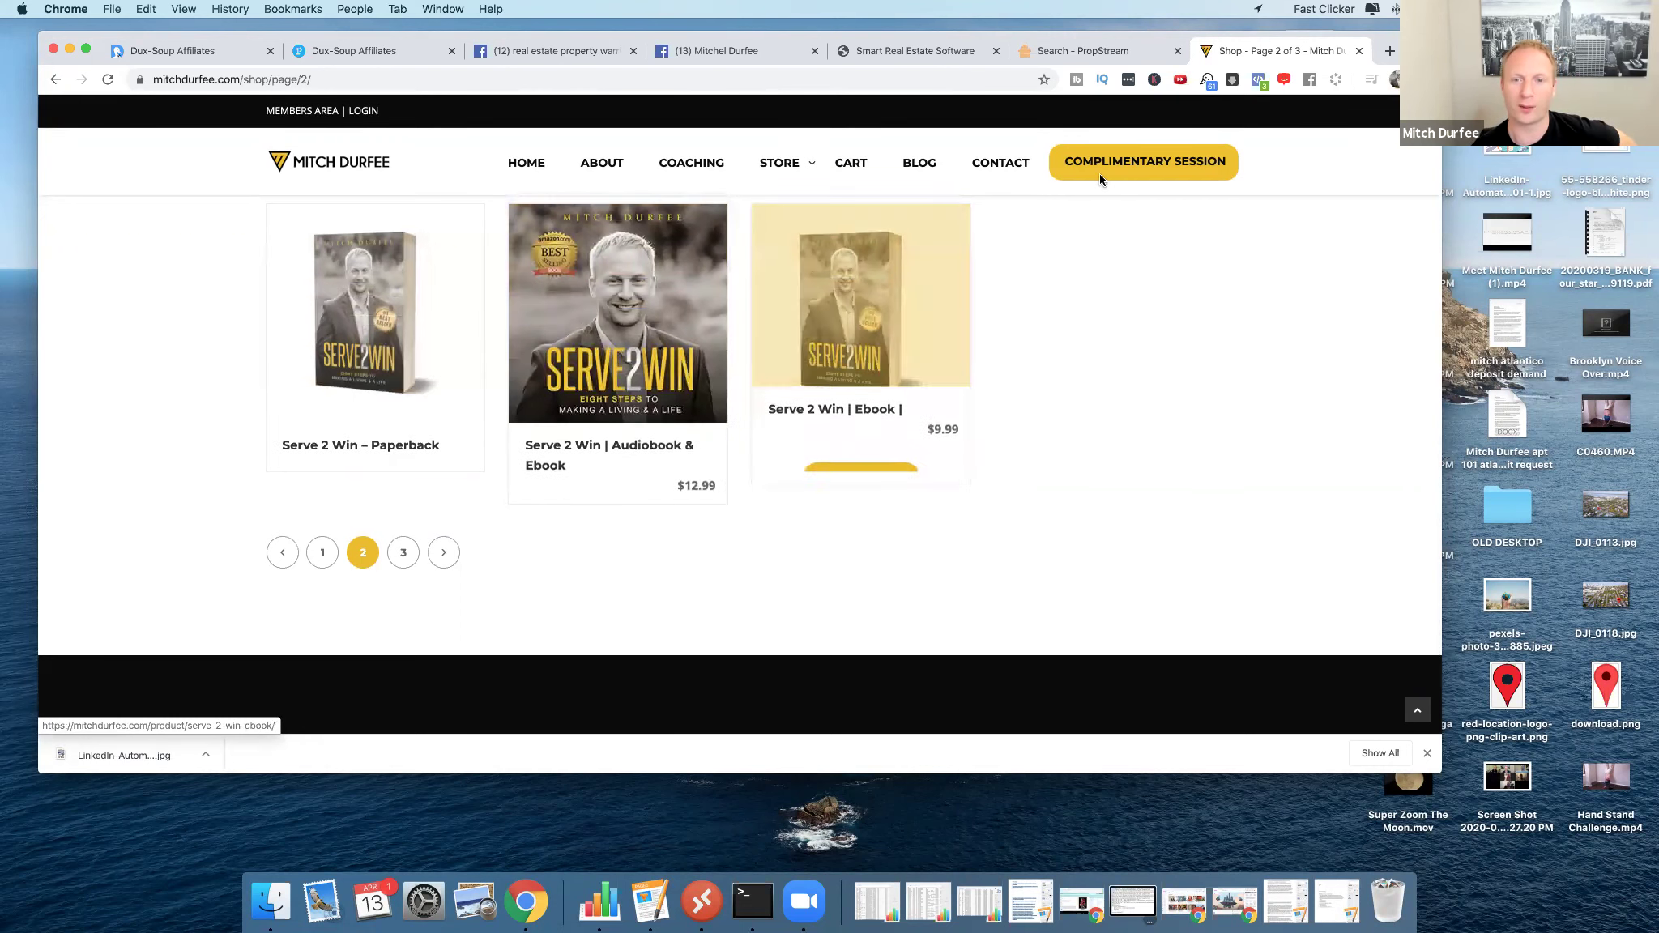
Switch back to the PropStream property search.
left_click(1093, 51)
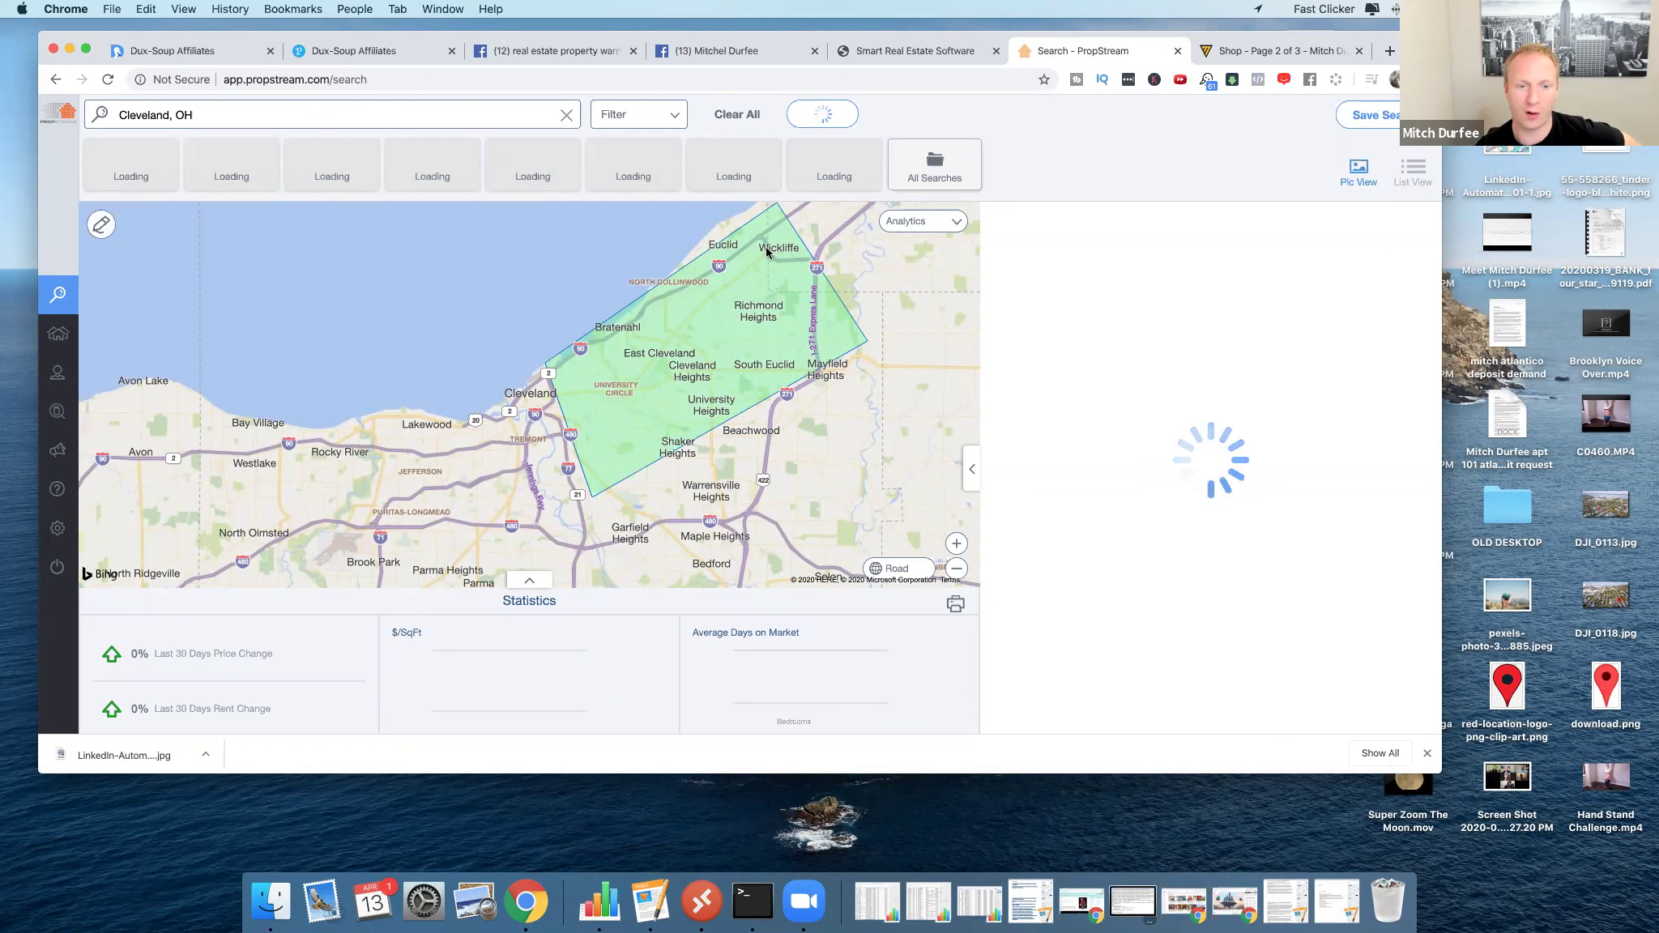
Reload the PropStream search page and run the recent Cleveland, OH search again.
left_click(112, 78)
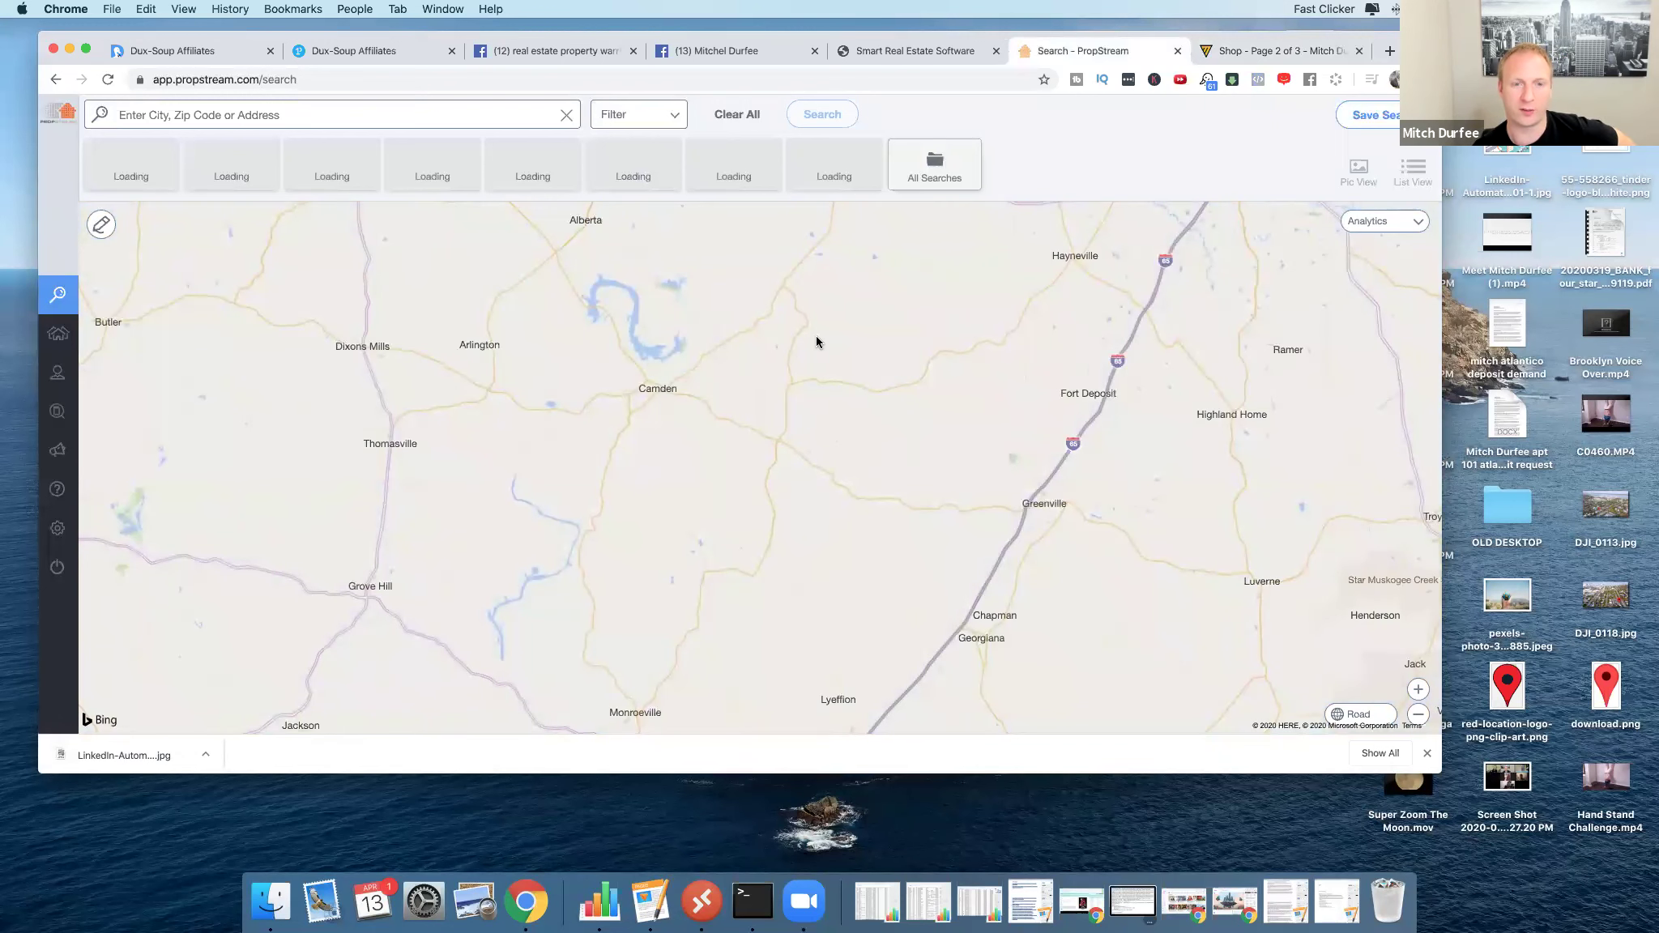
left_click(260, 114)
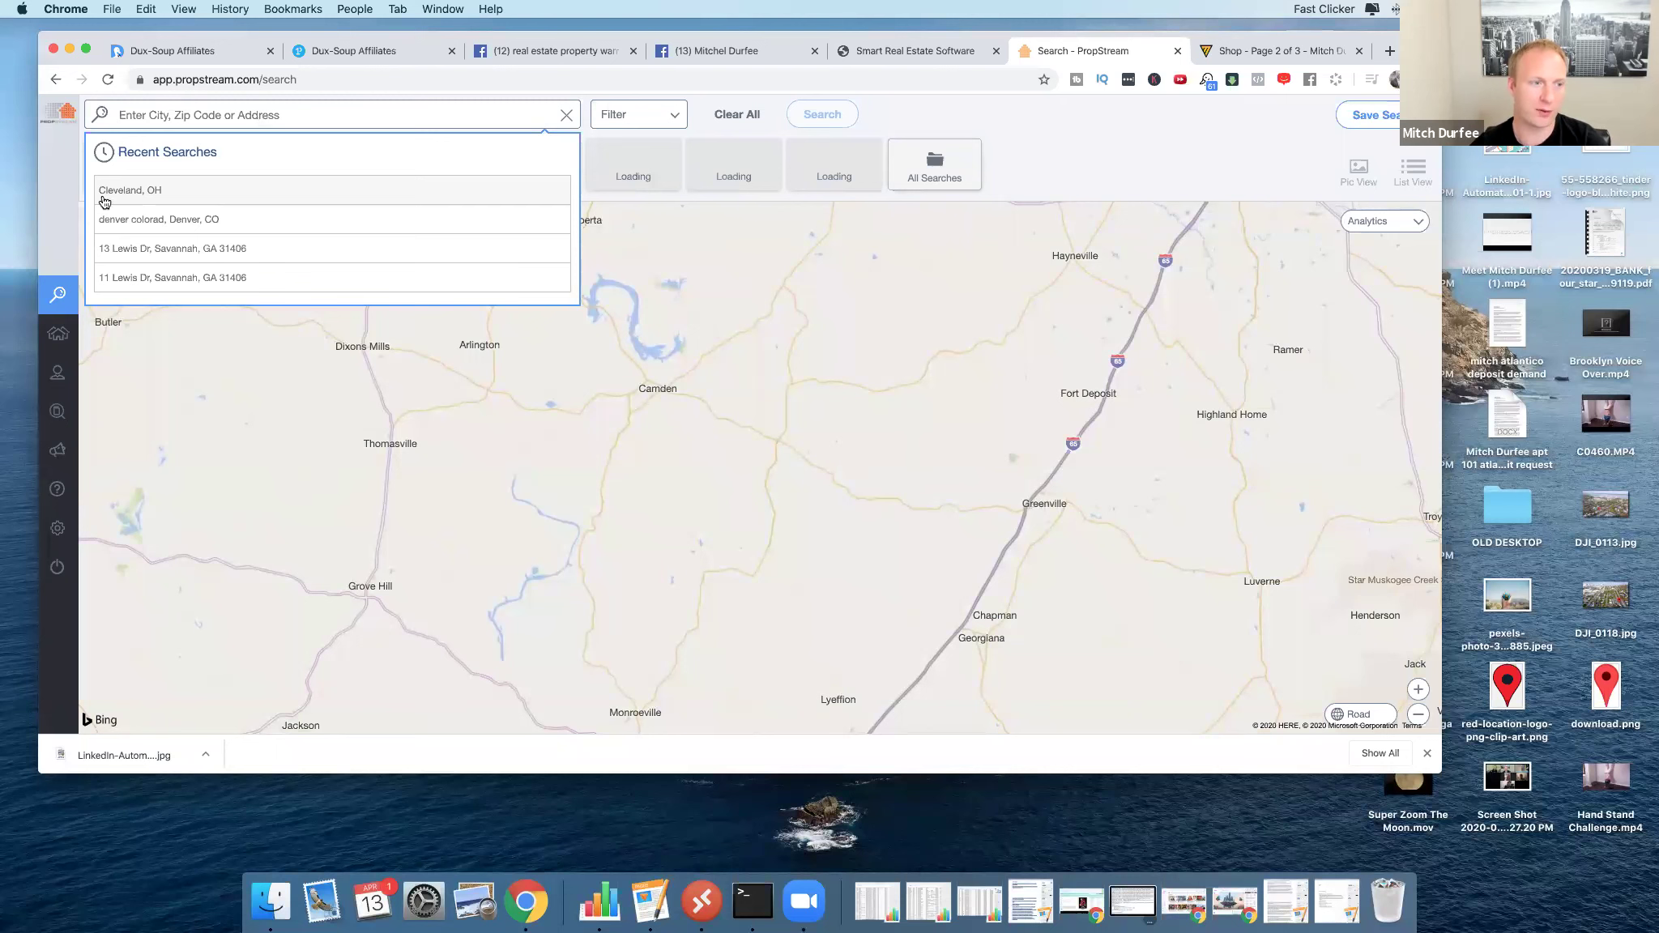
left_click(146, 189)
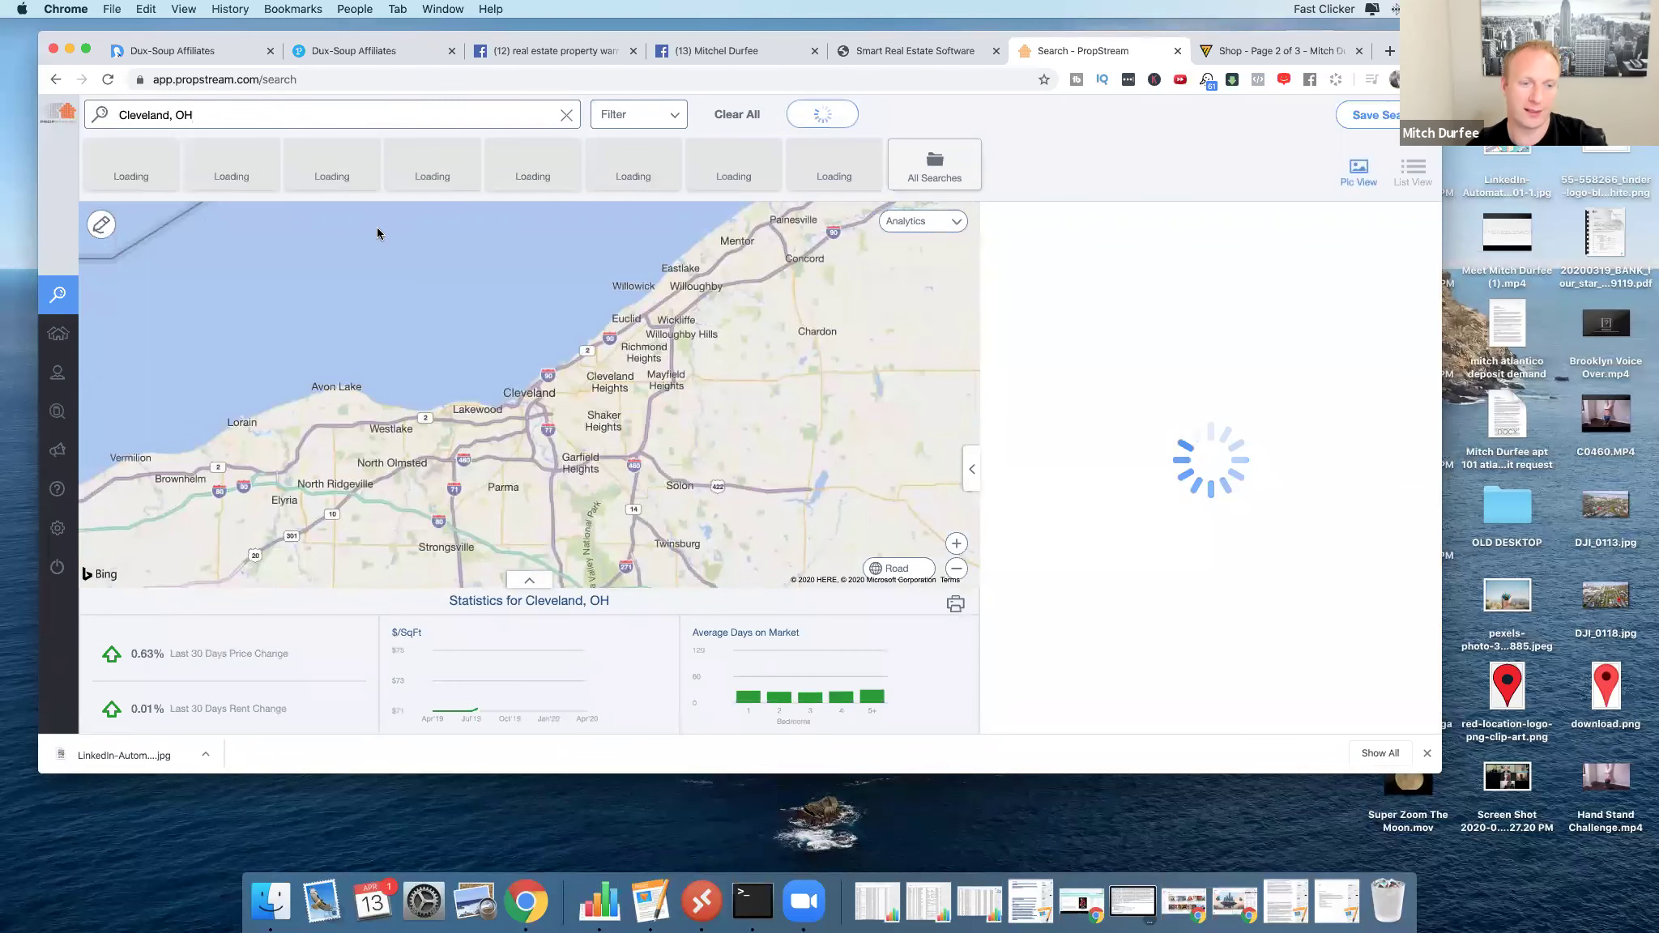
Draw a four-sided search area along the lakeshore from Cleveland to Wickliffe and search for properties inside it.
left_click(97, 226)
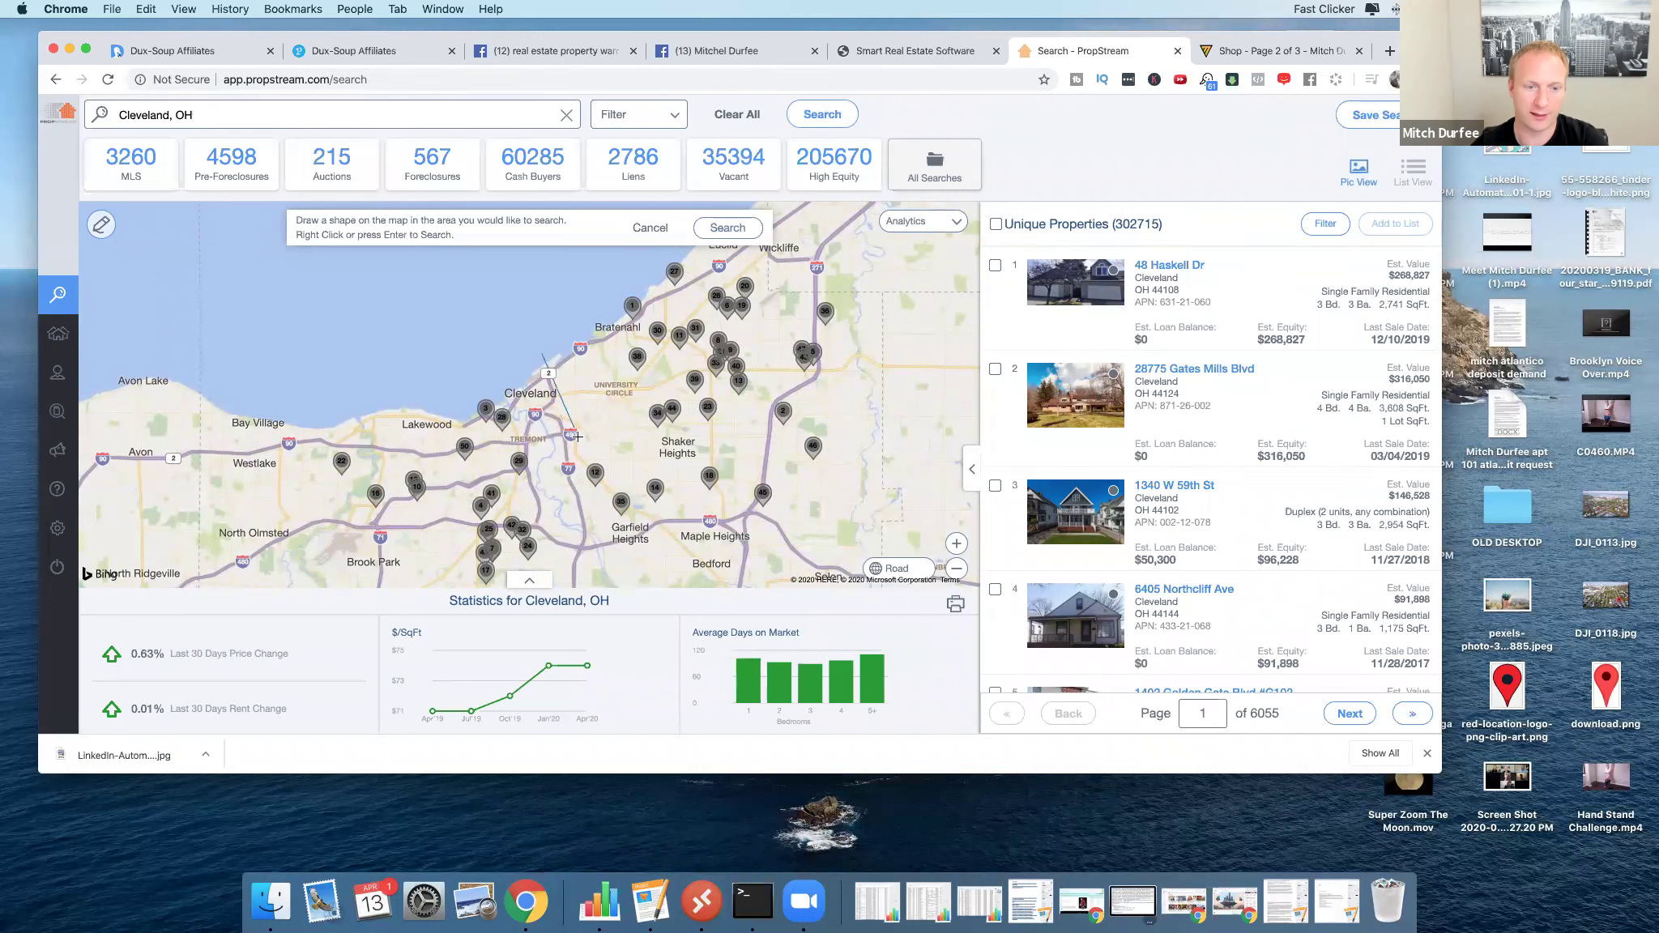
left_click(862, 261)
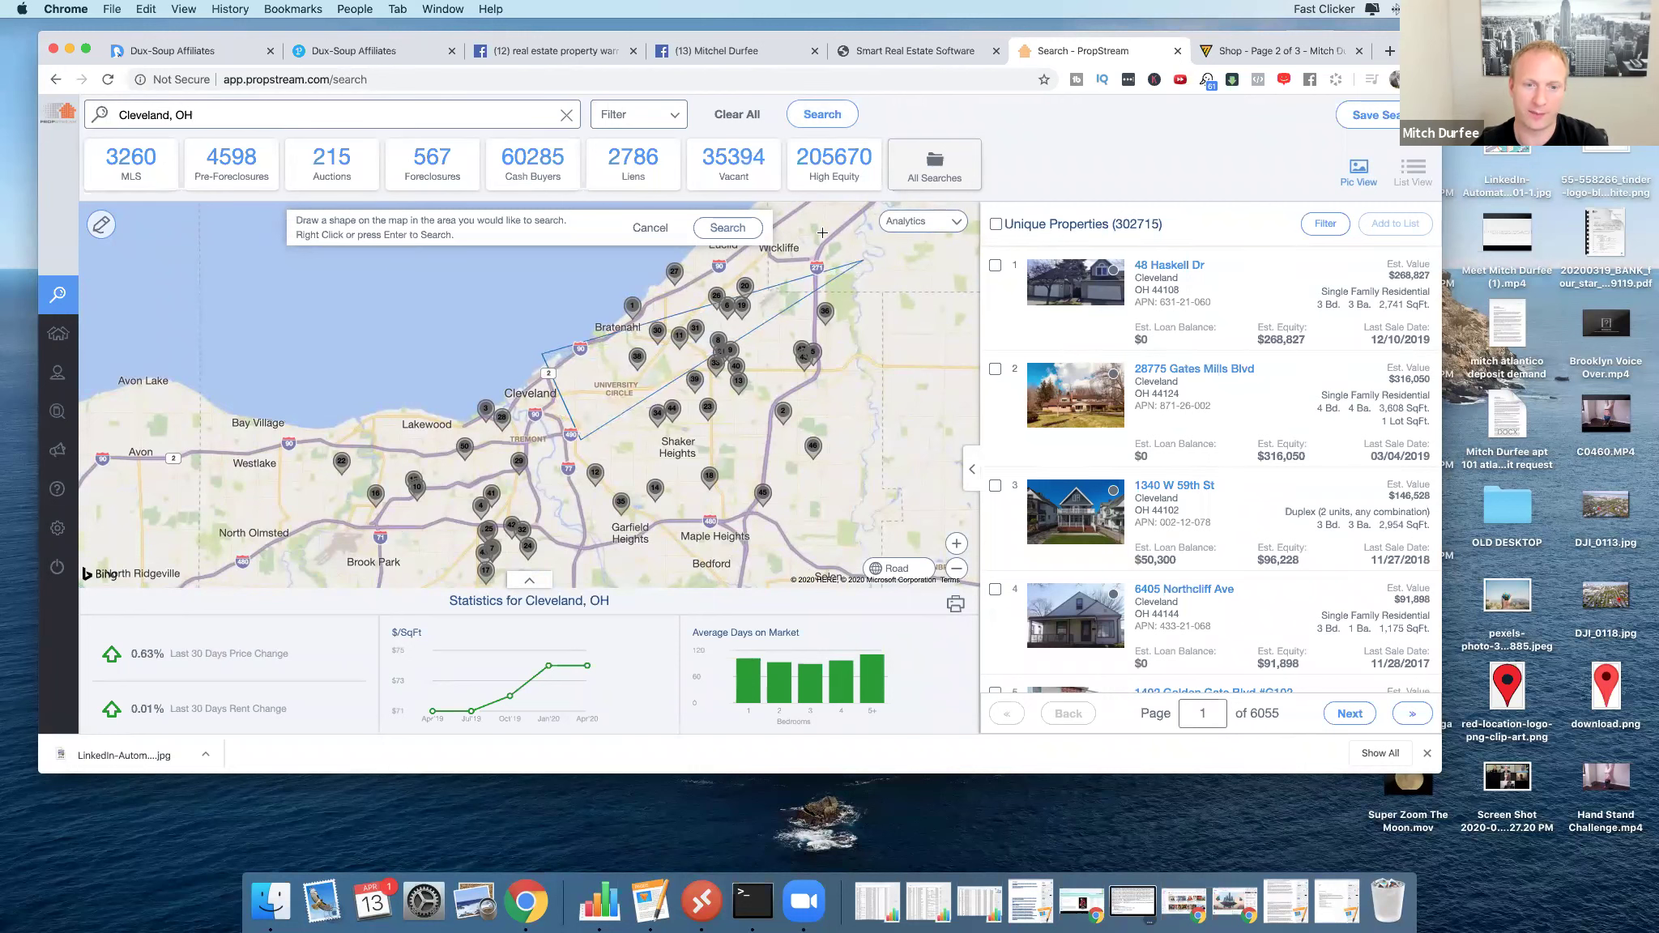
left_click(755, 204)
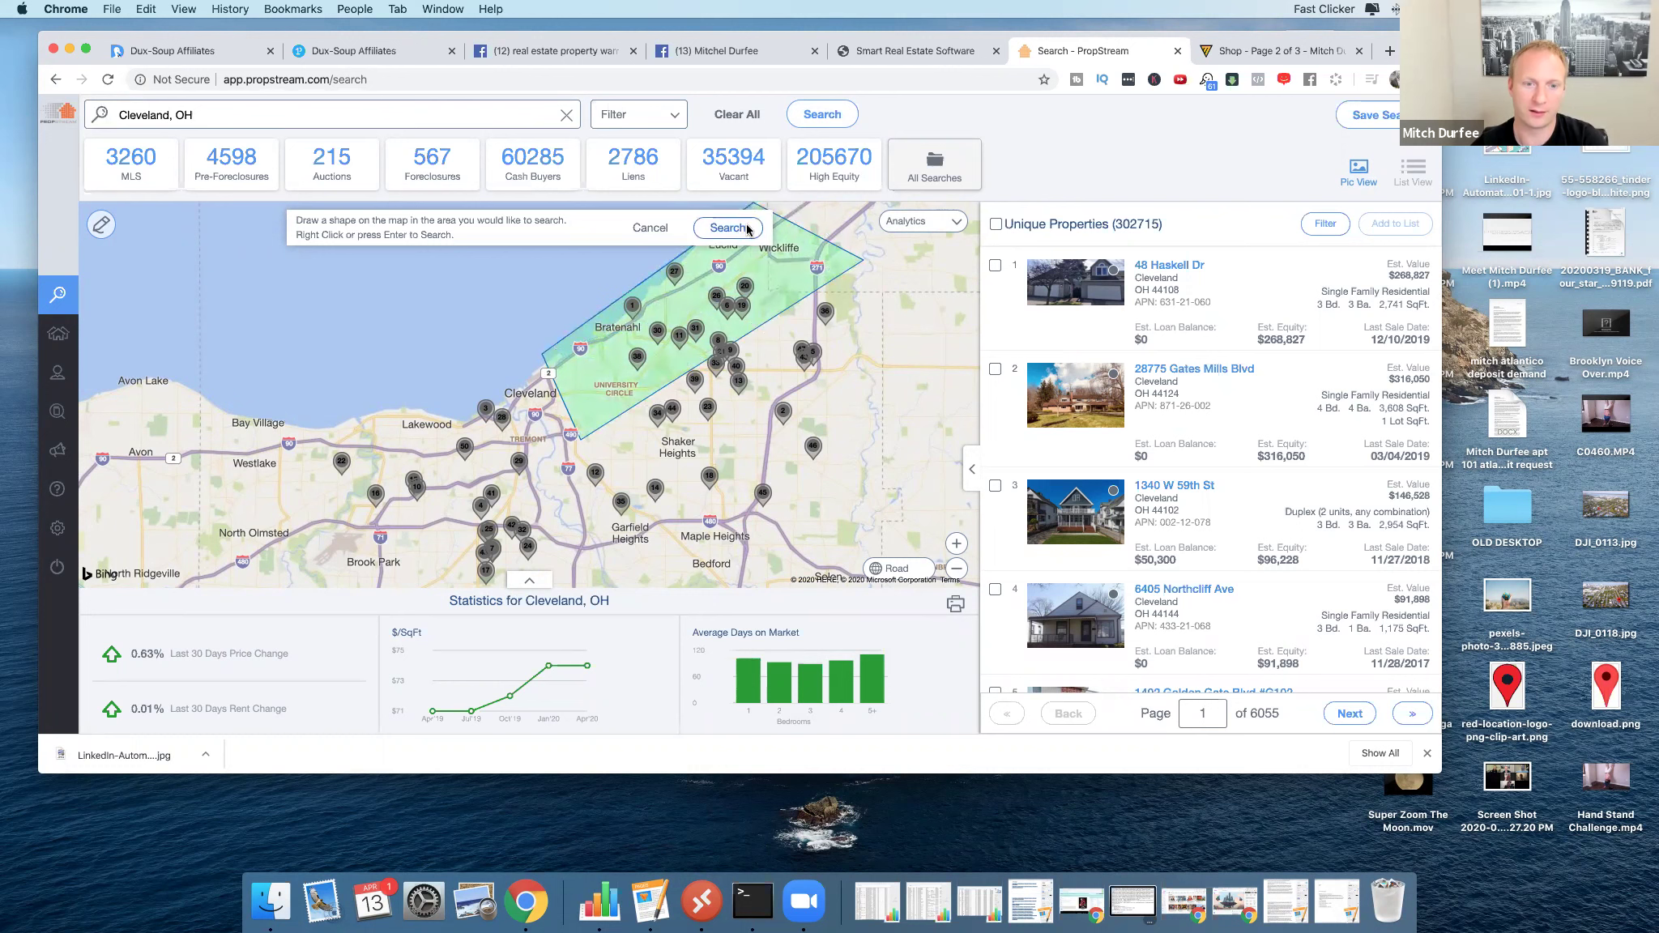
left_click(729, 227)
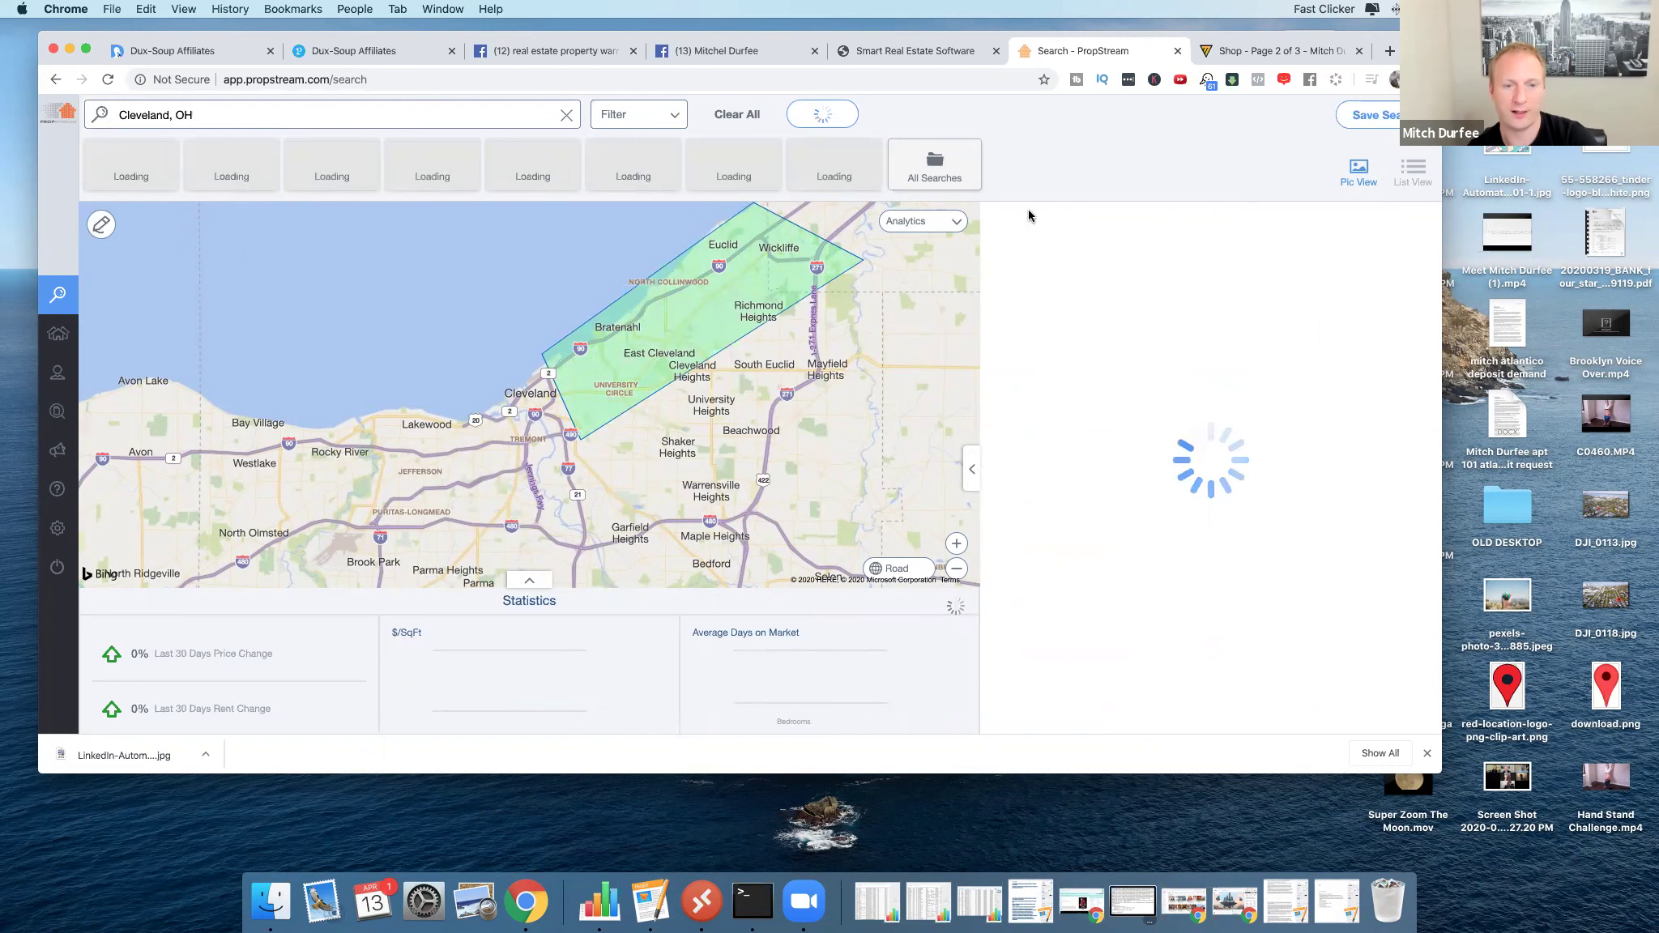
scroll(695, 286, "up", 2)
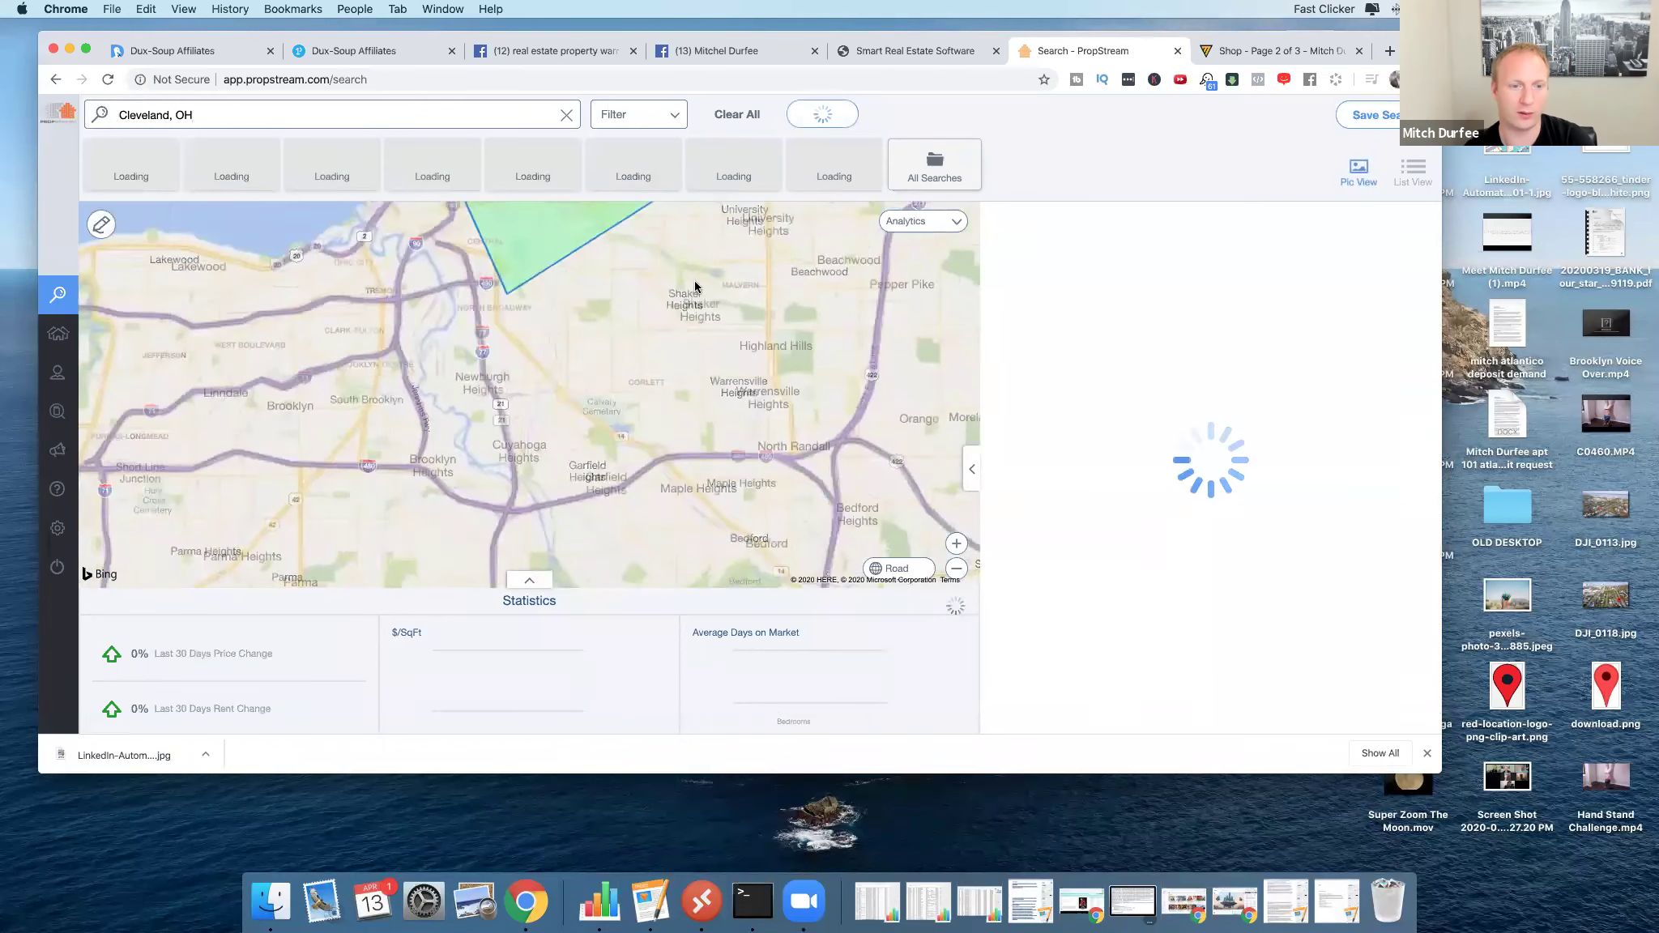
left_click_drag(674, 339, 633, 488)
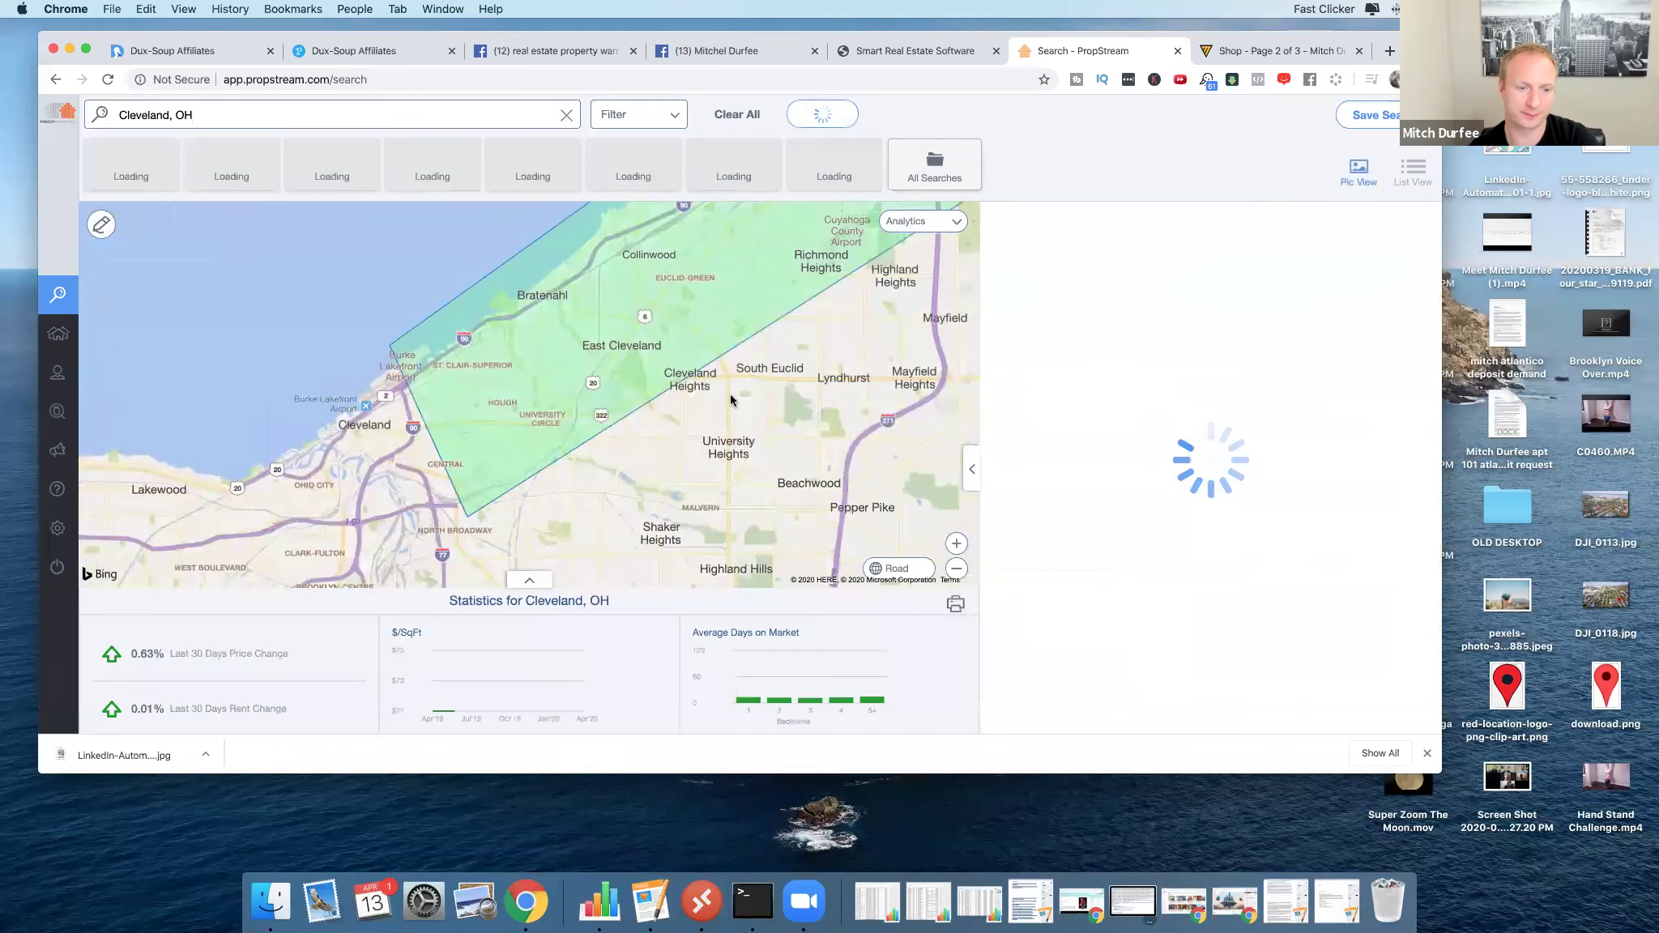
scroll(731, 399, "down", 2)
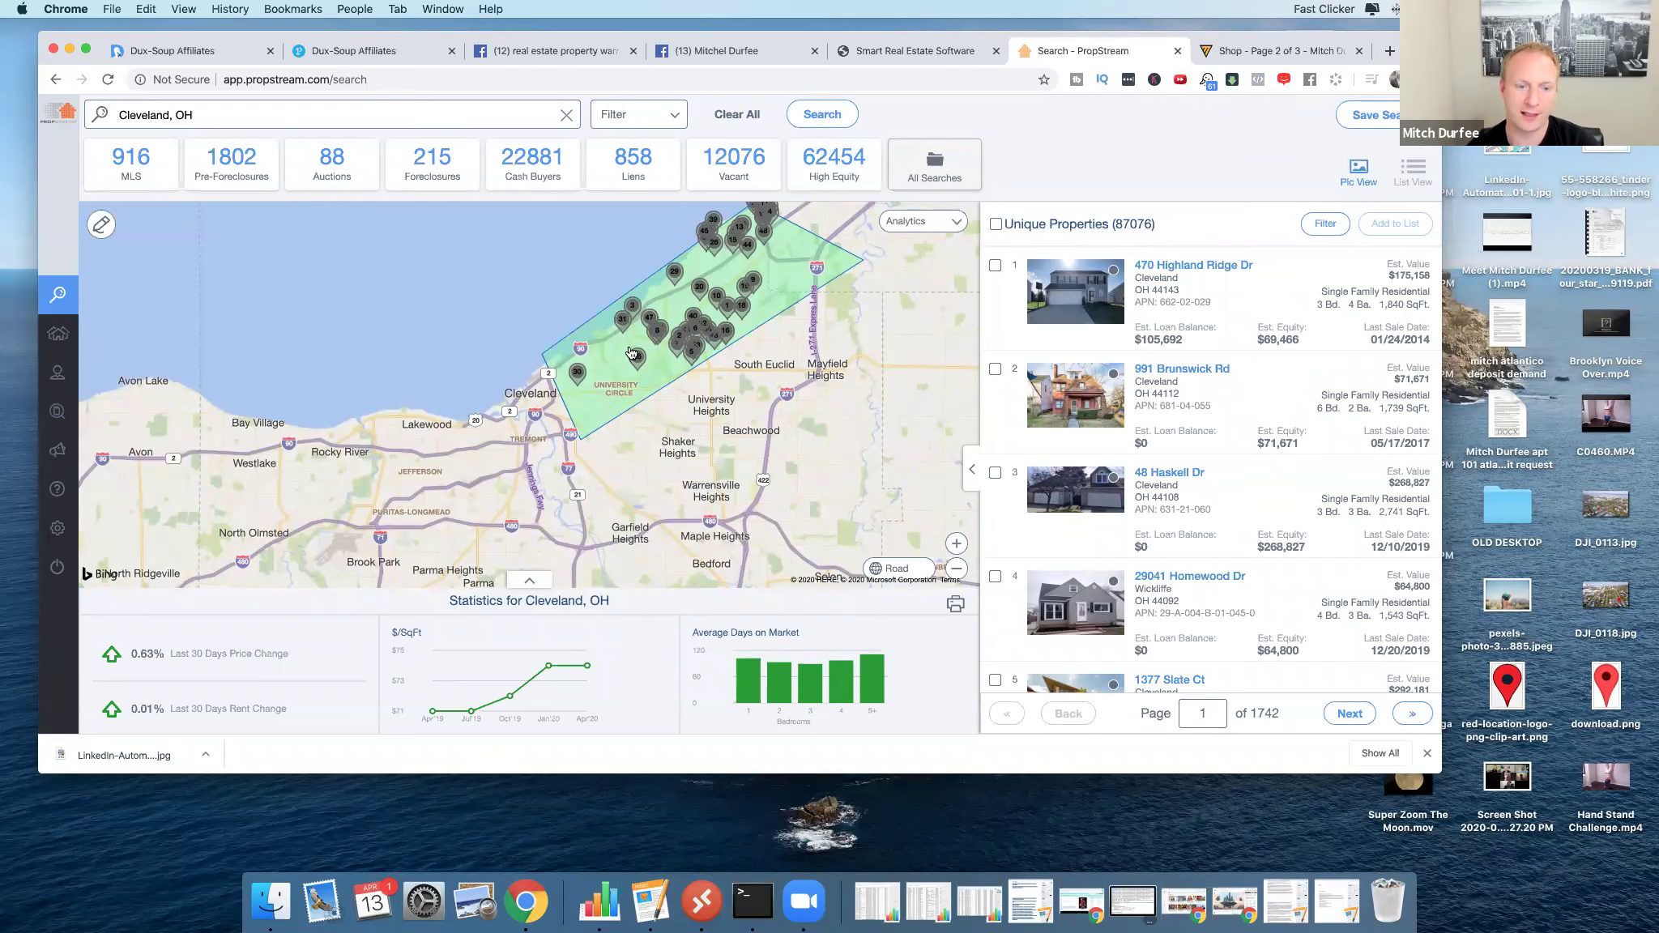
Filter the area's properties to Owner Occupied No and Occupancy Status Vacant.
left_click(671, 116)
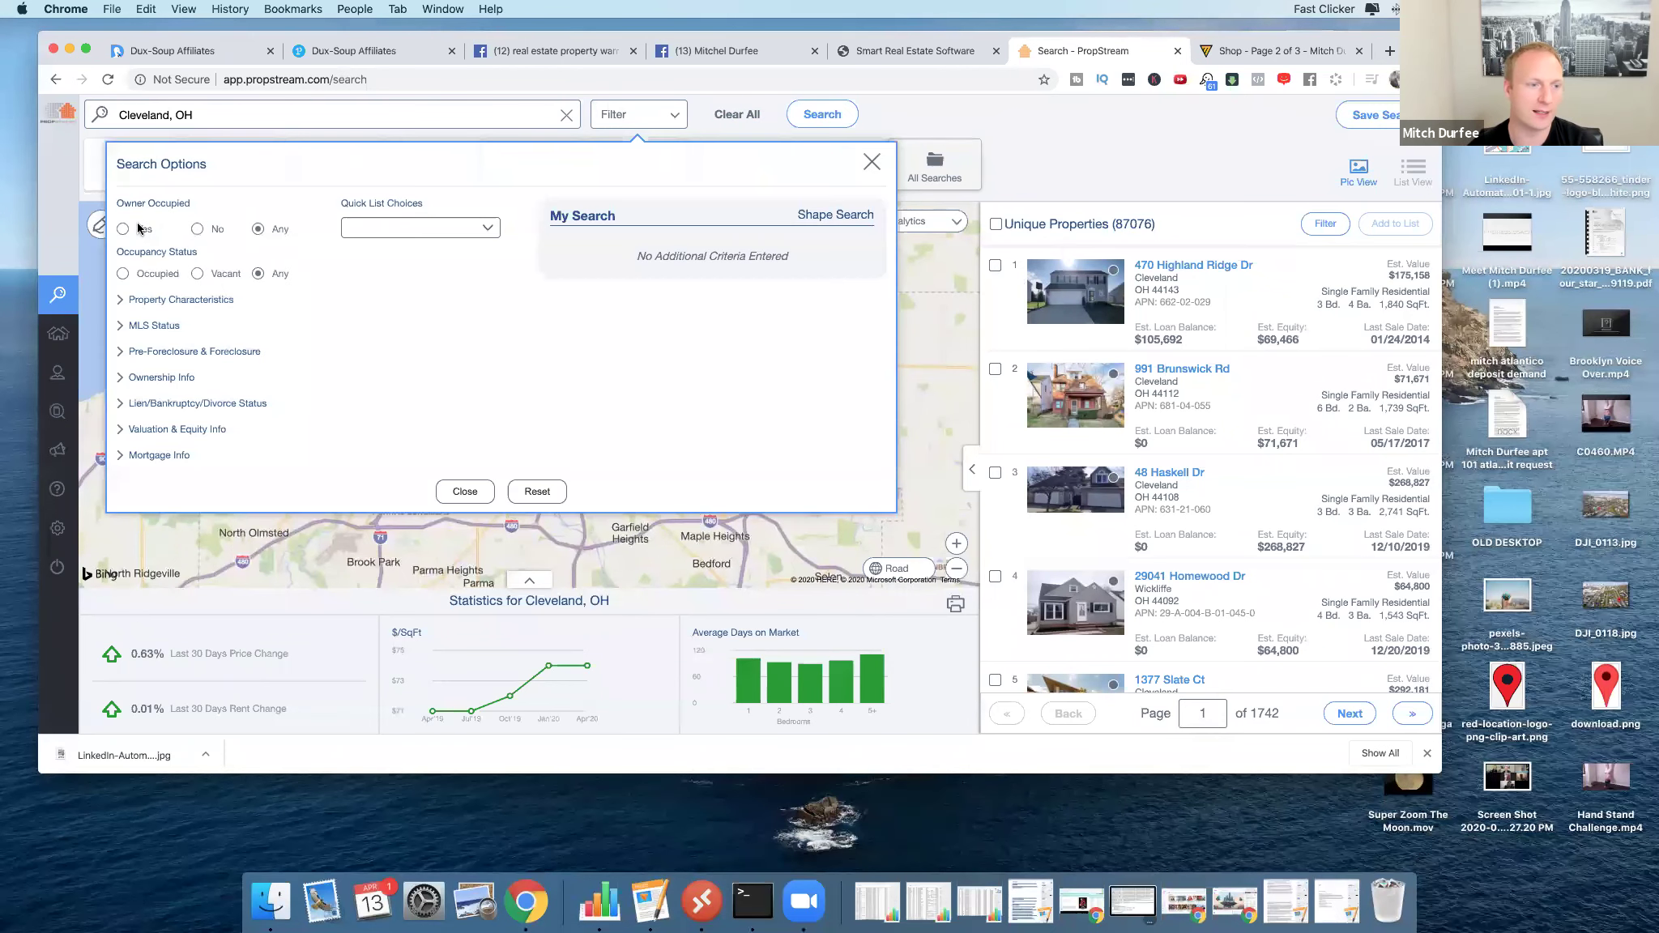
left_click(197, 230)
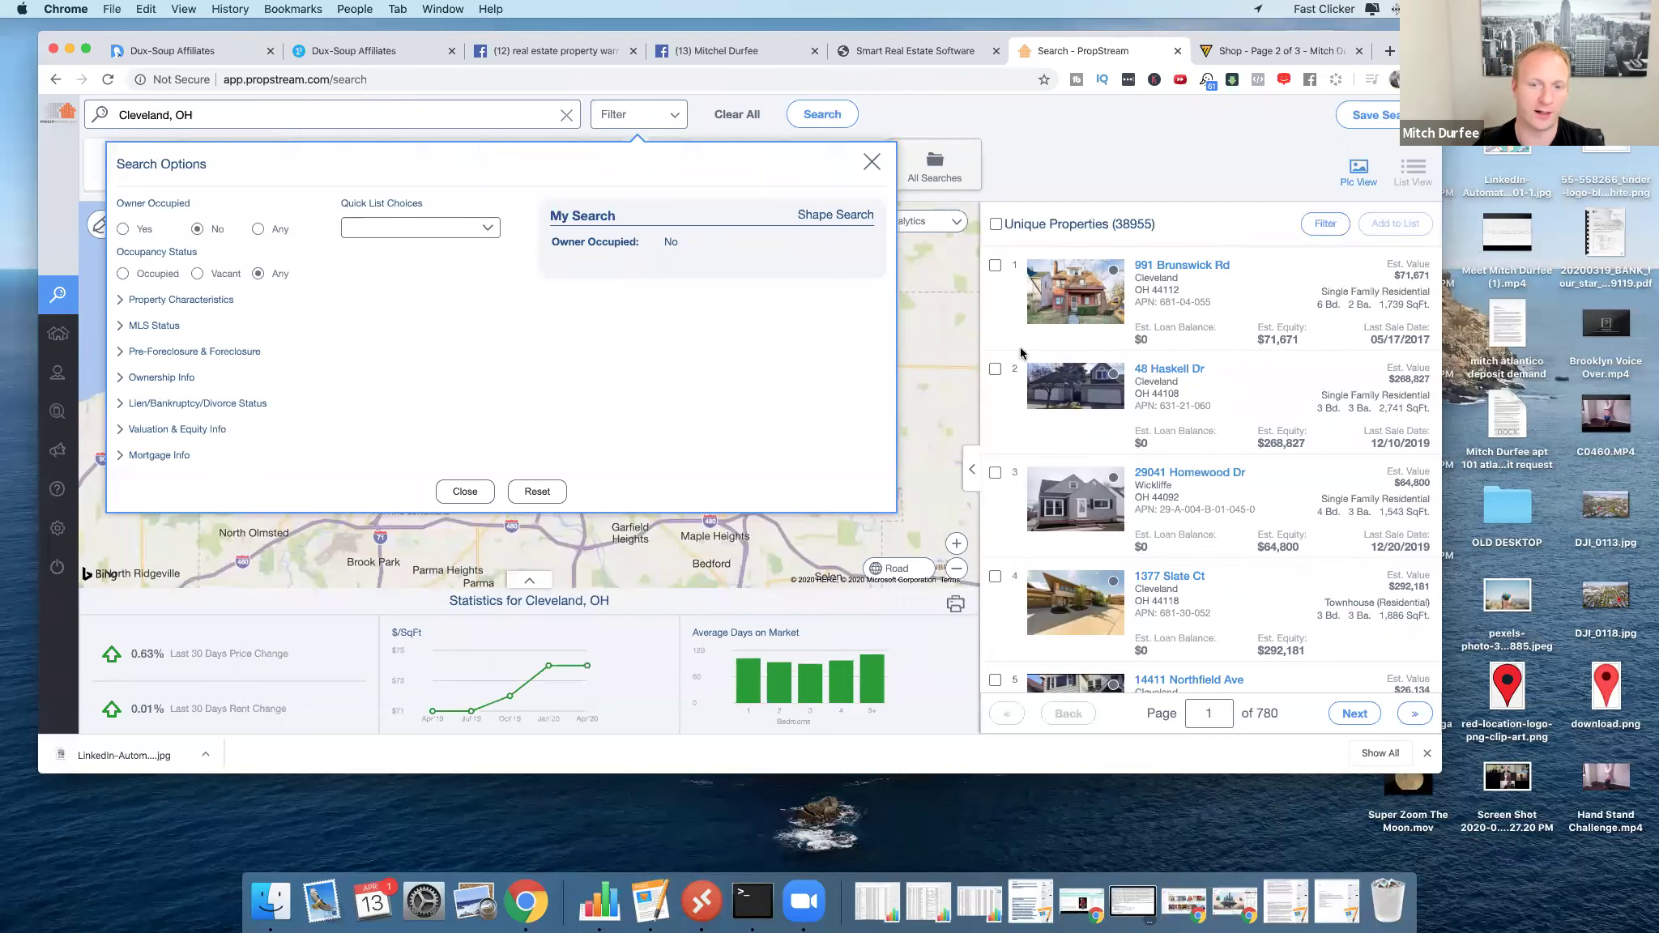
left_click(197, 274)
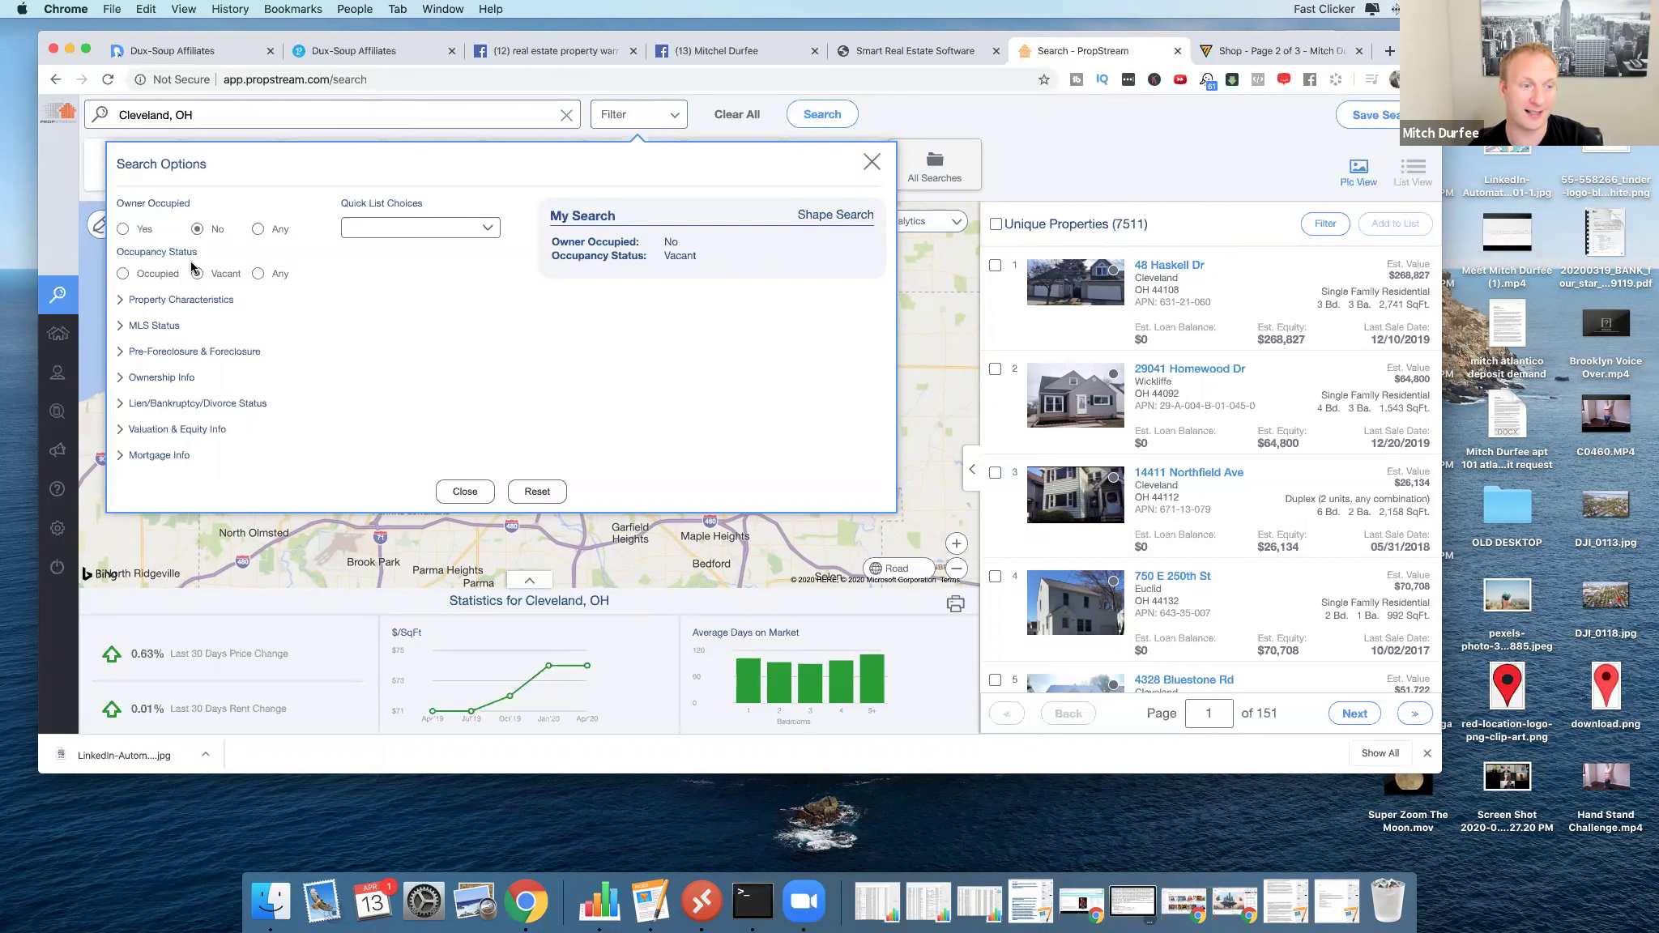
Restrict the property characteristics to the Multi-Family 2-4 property type.
mouse_move(70, 288)
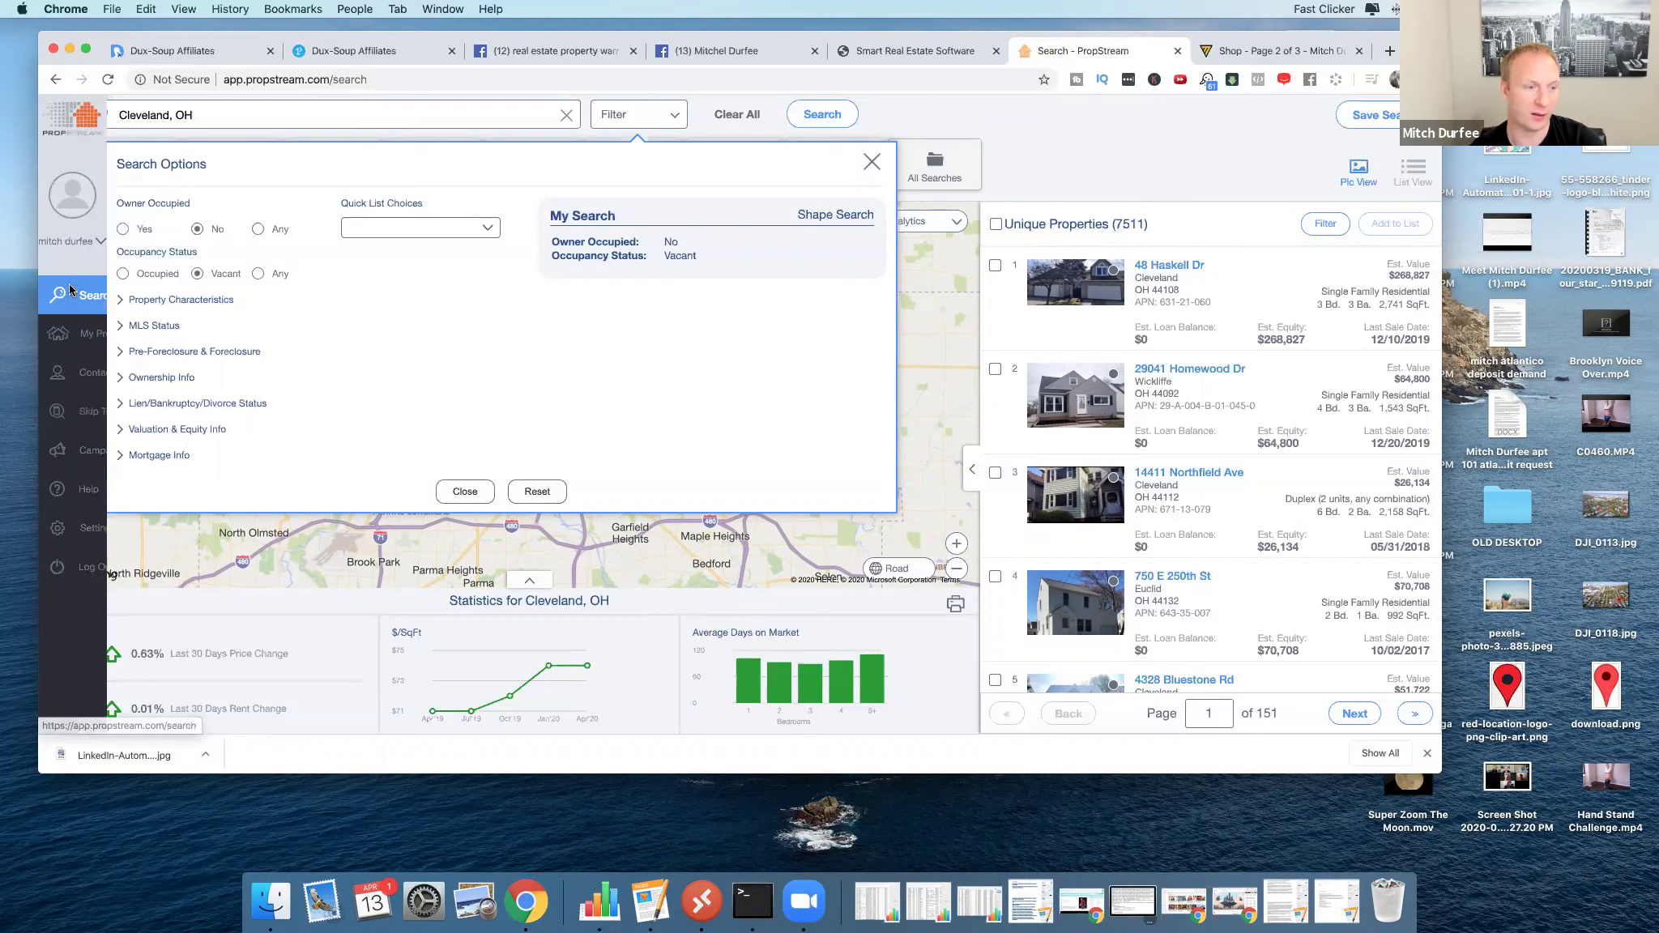
left_click(188, 300)
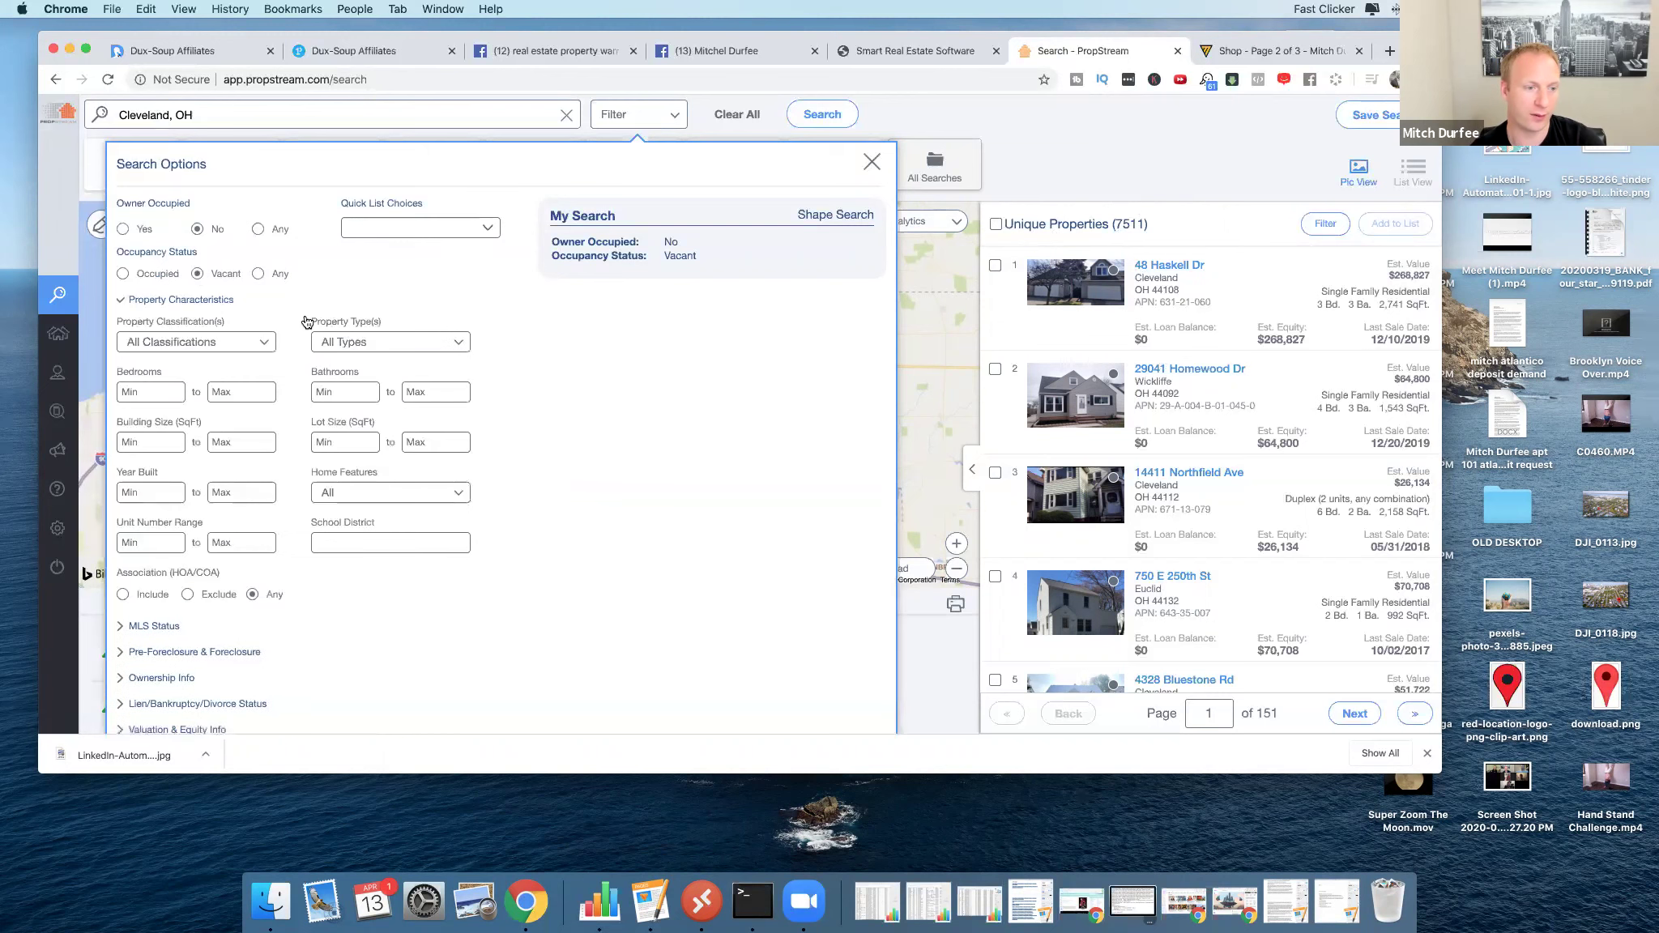
left_click(418, 352)
left_click(293, 435)
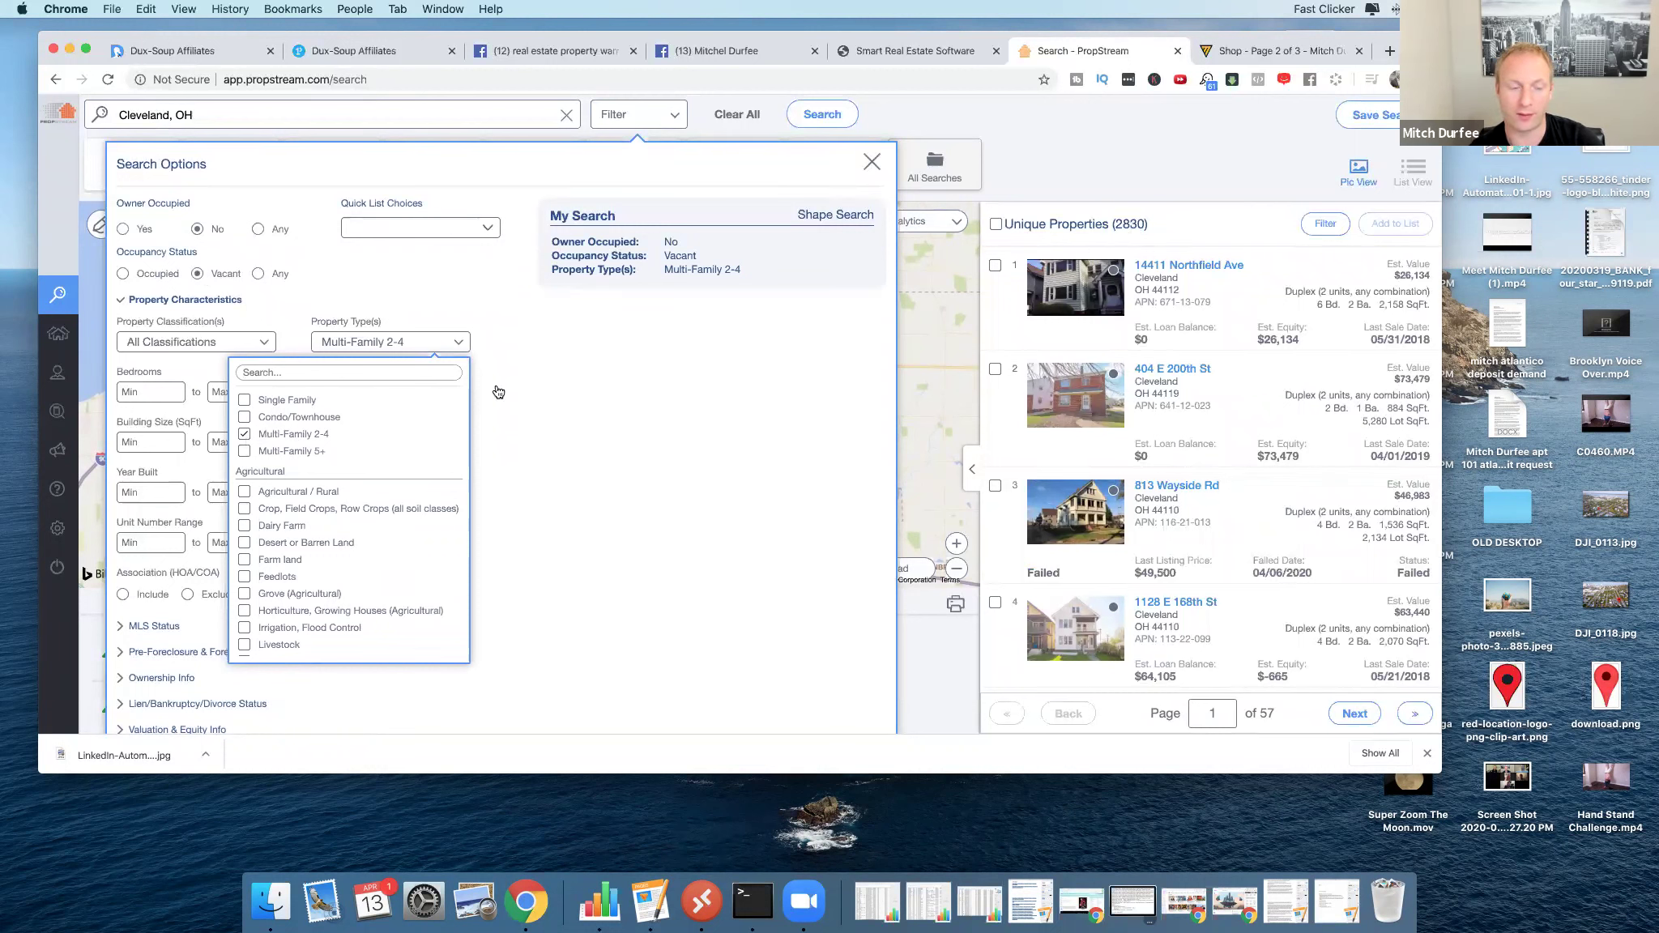
left_click(515, 336)
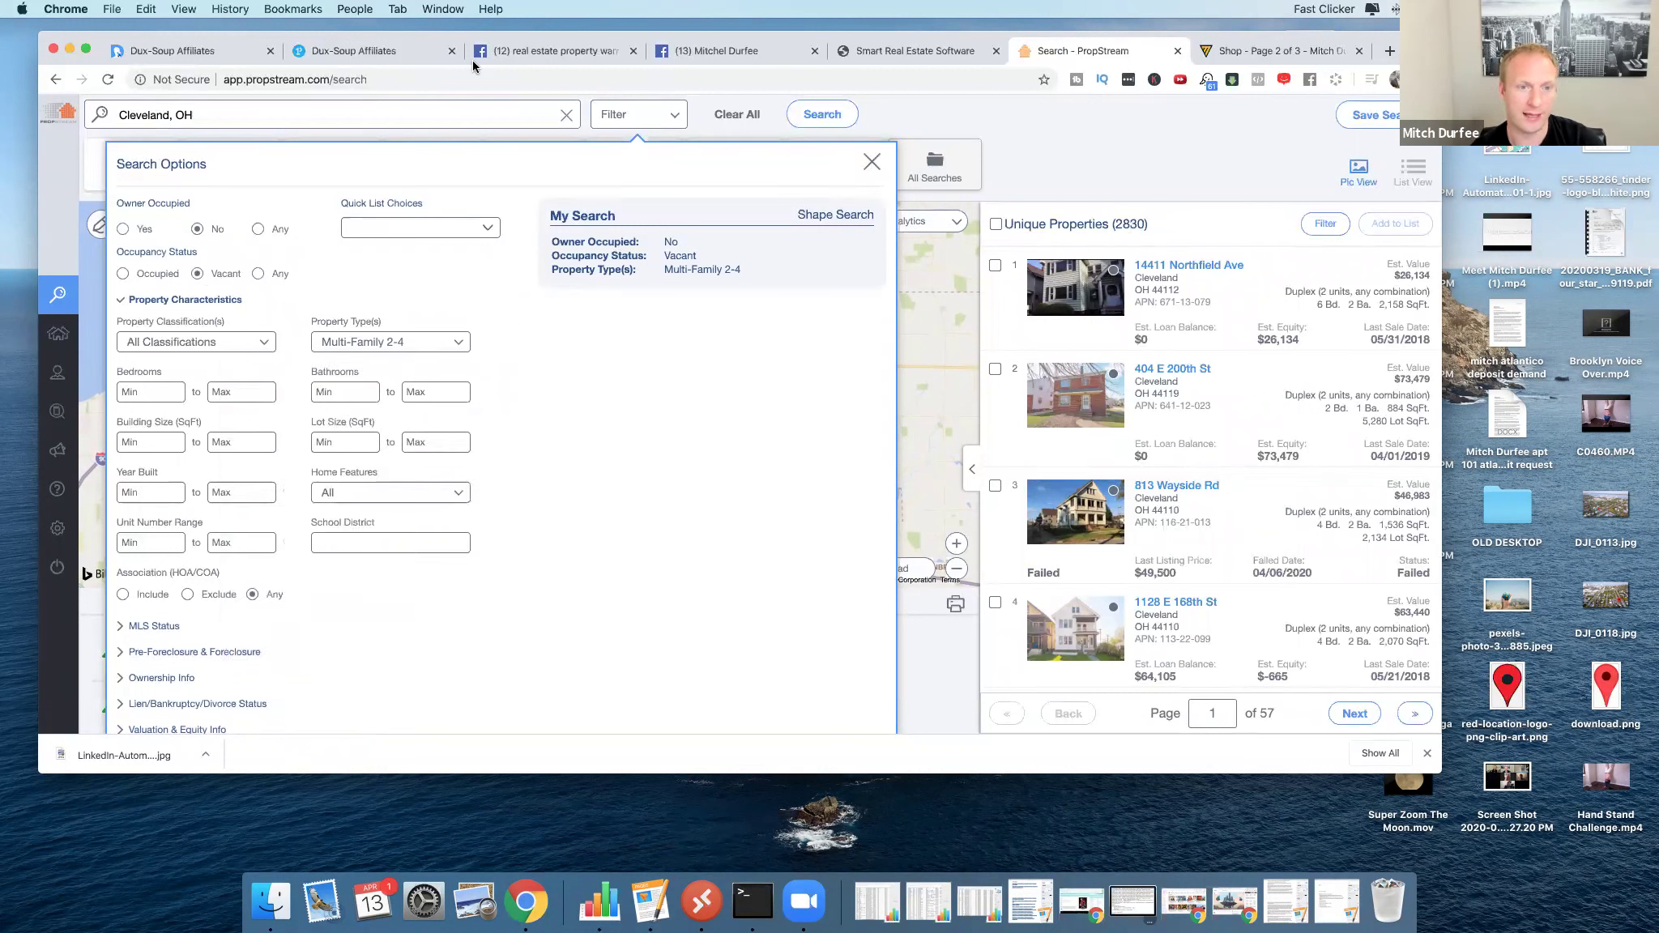
Switch to the smartrealestatesoftware.com page to show where the investment tools are offered.
left_click_drag(1191, 39, 1204, 70)
left_click(927, 82)
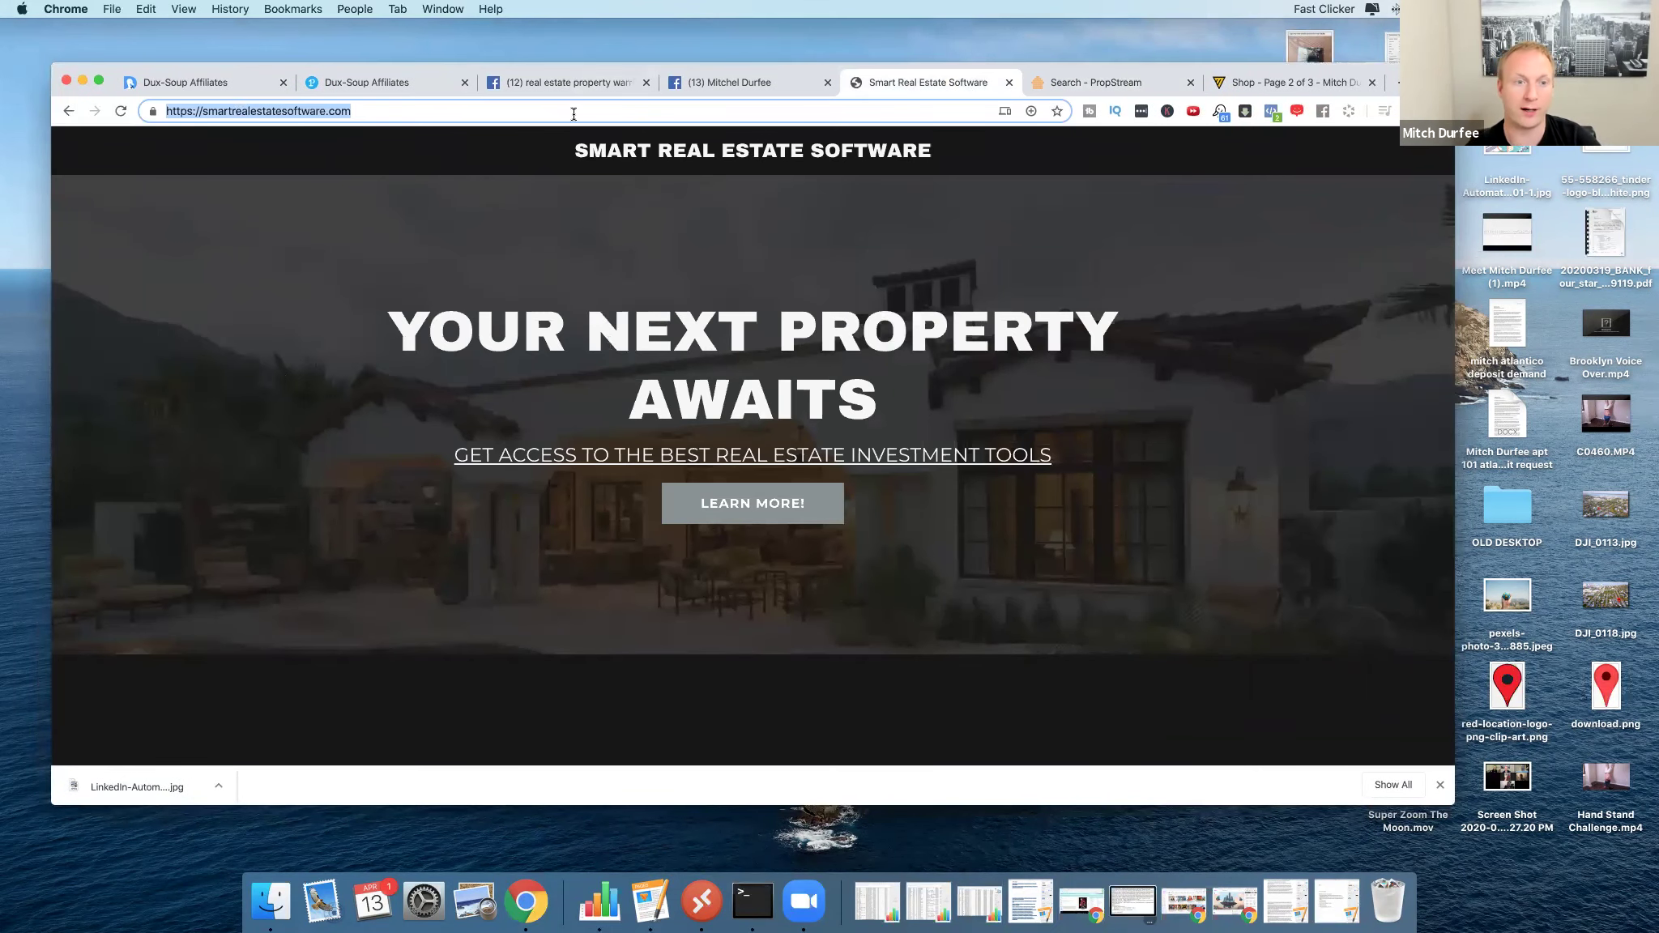
left_click_drag(1113, 71, 1093, 92)
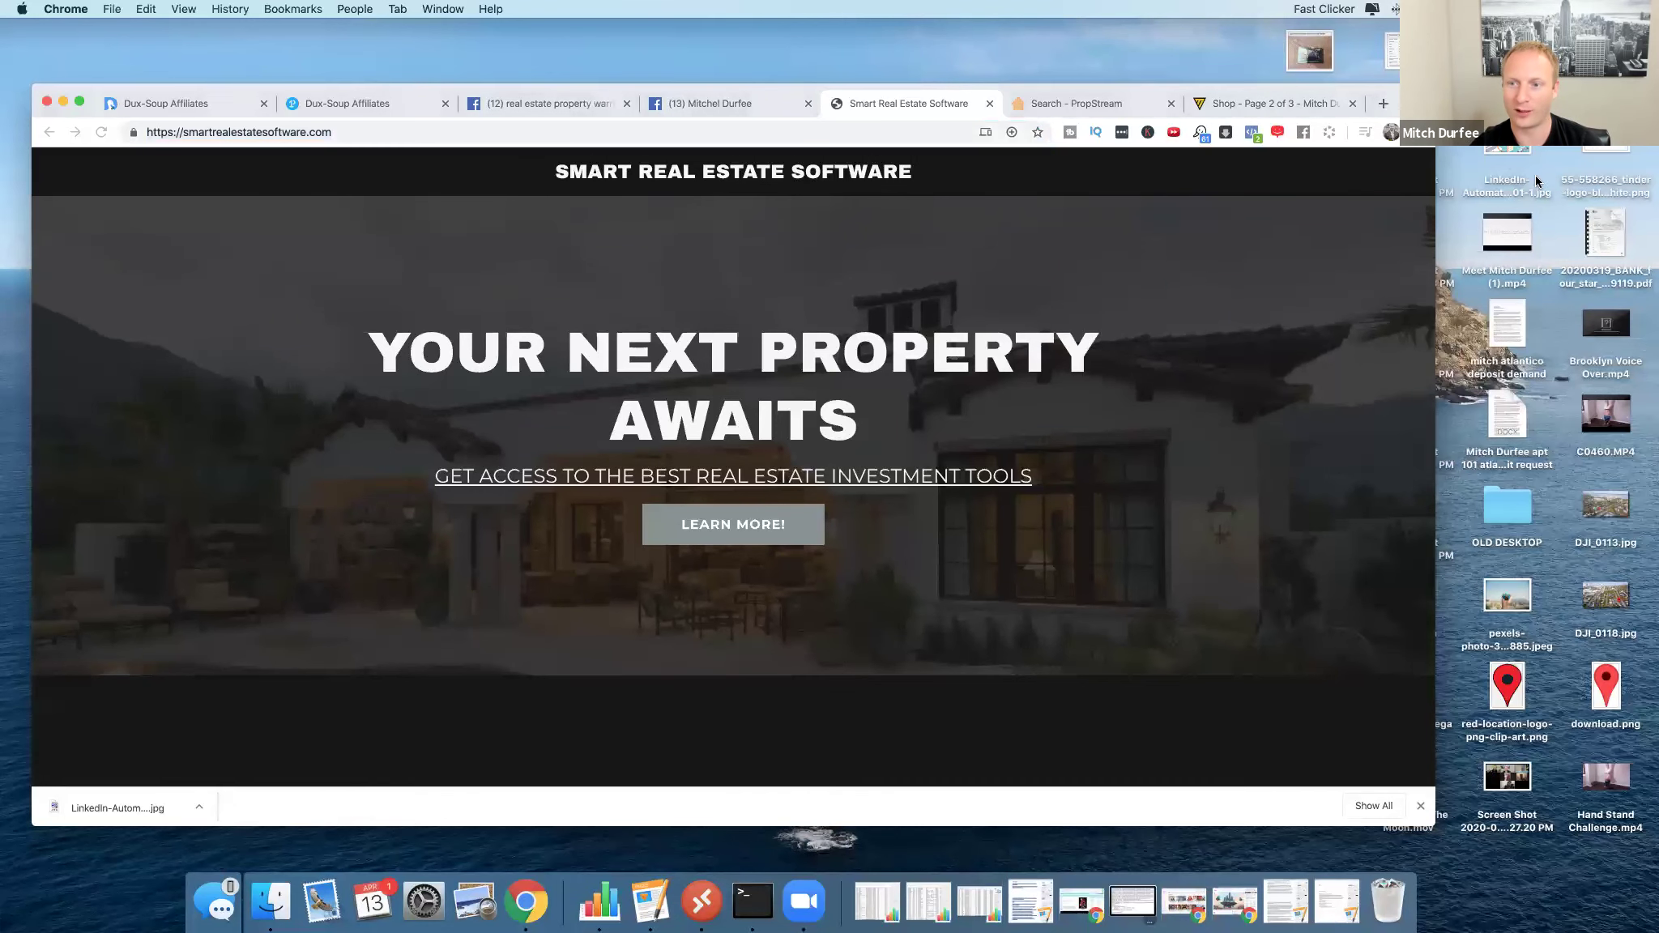
Switch to the Facebook profile and review the live video post, its comments and the Real Estate Property Warriors group link.
left_click(709, 104)
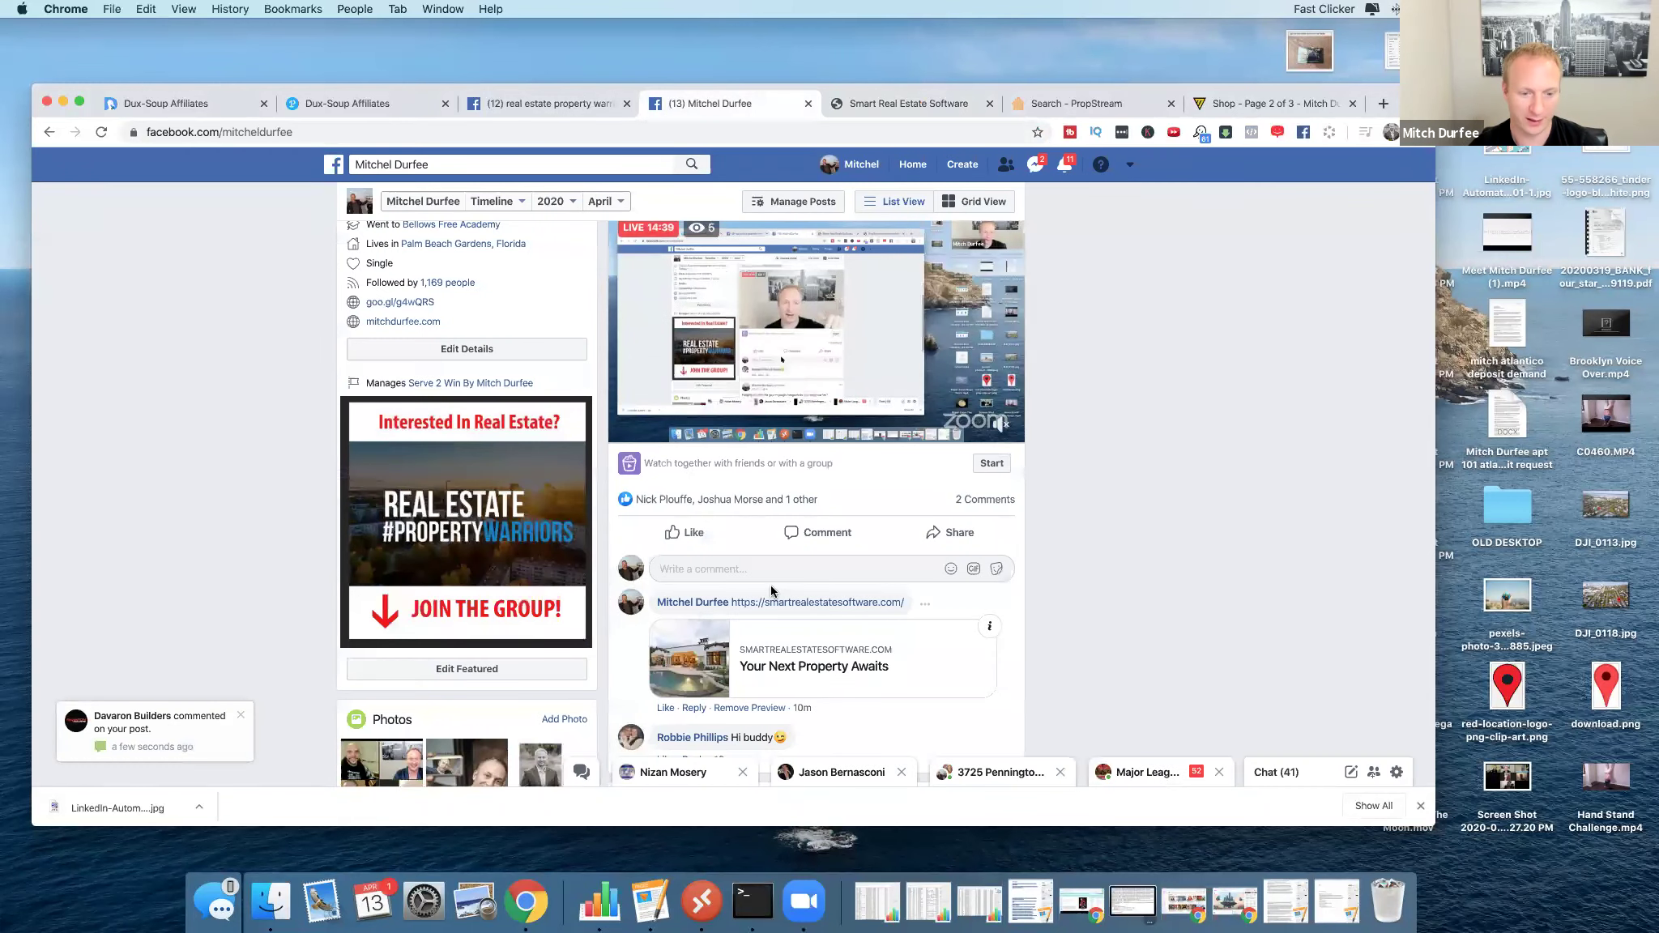
scroll(769, 591, "down", 2)
scroll(771, 591, "up", 2)
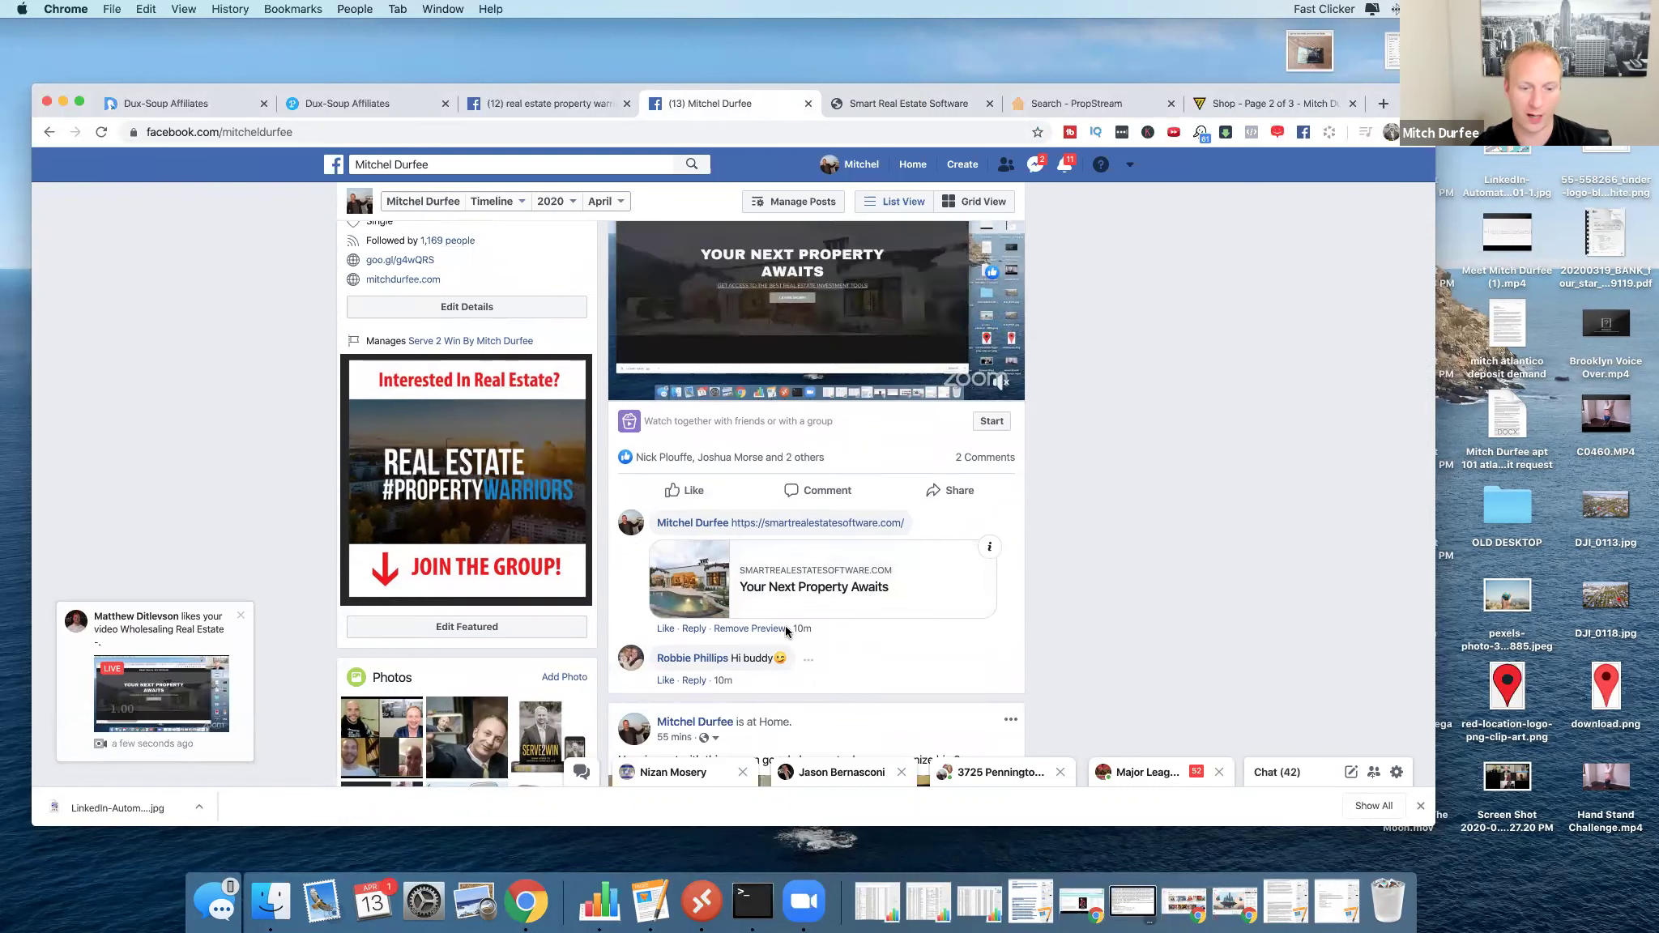
scroll(746, 542, "down", 1)
scroll(891, 575, "up", 1)
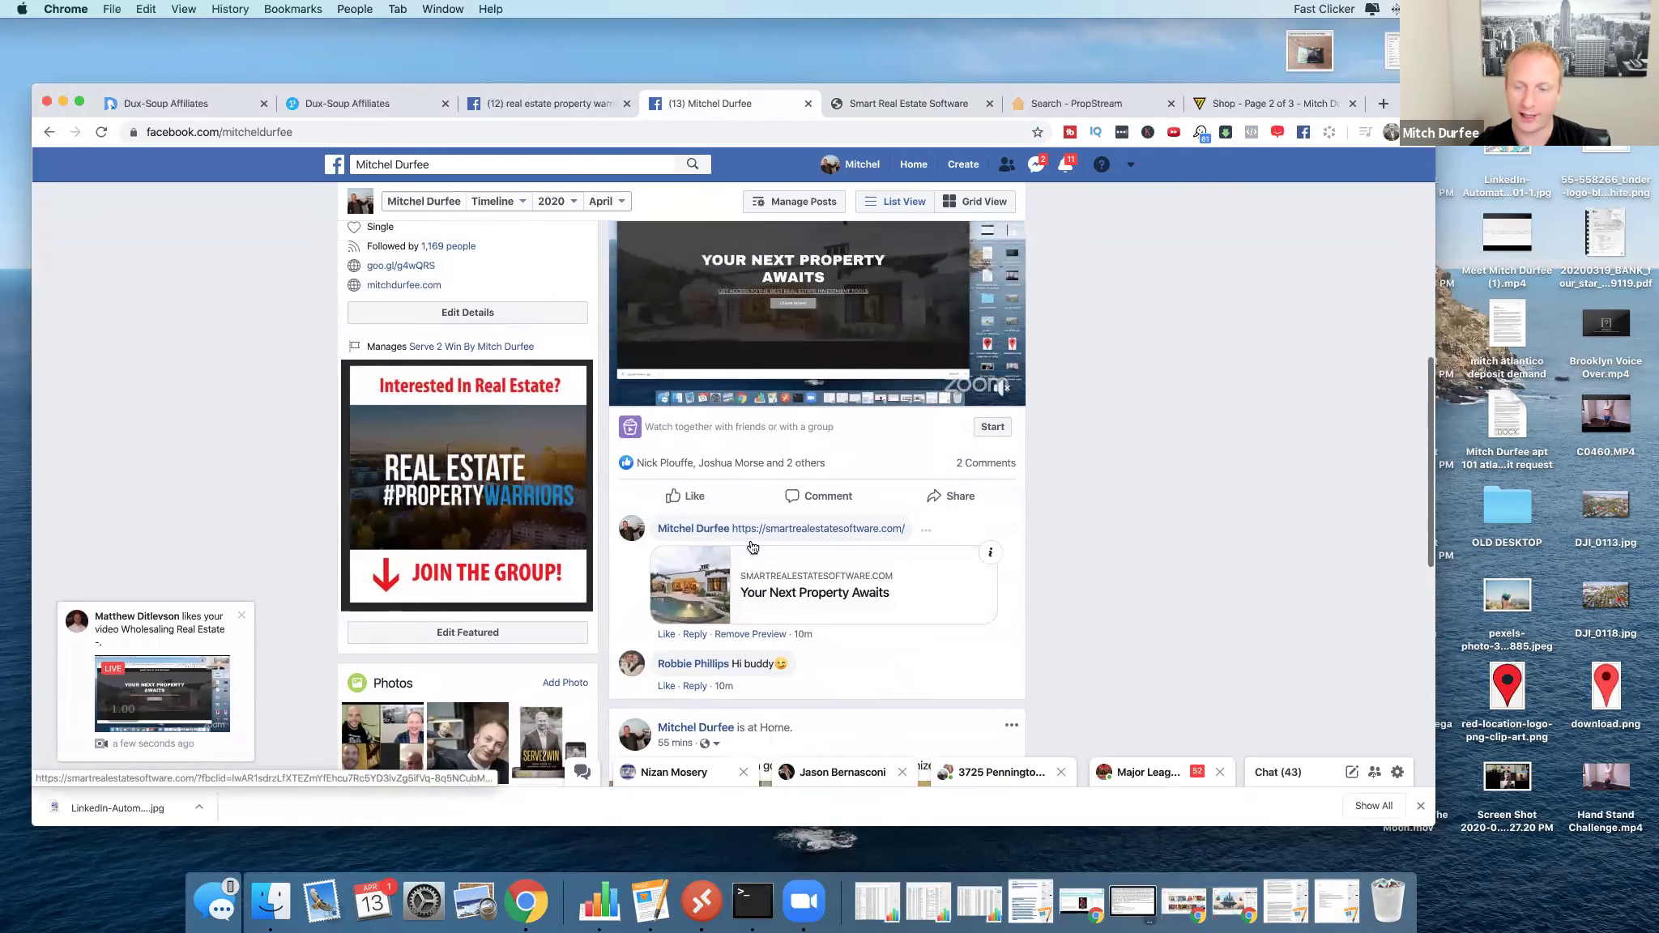
scroll(821, 324, "up", 3)
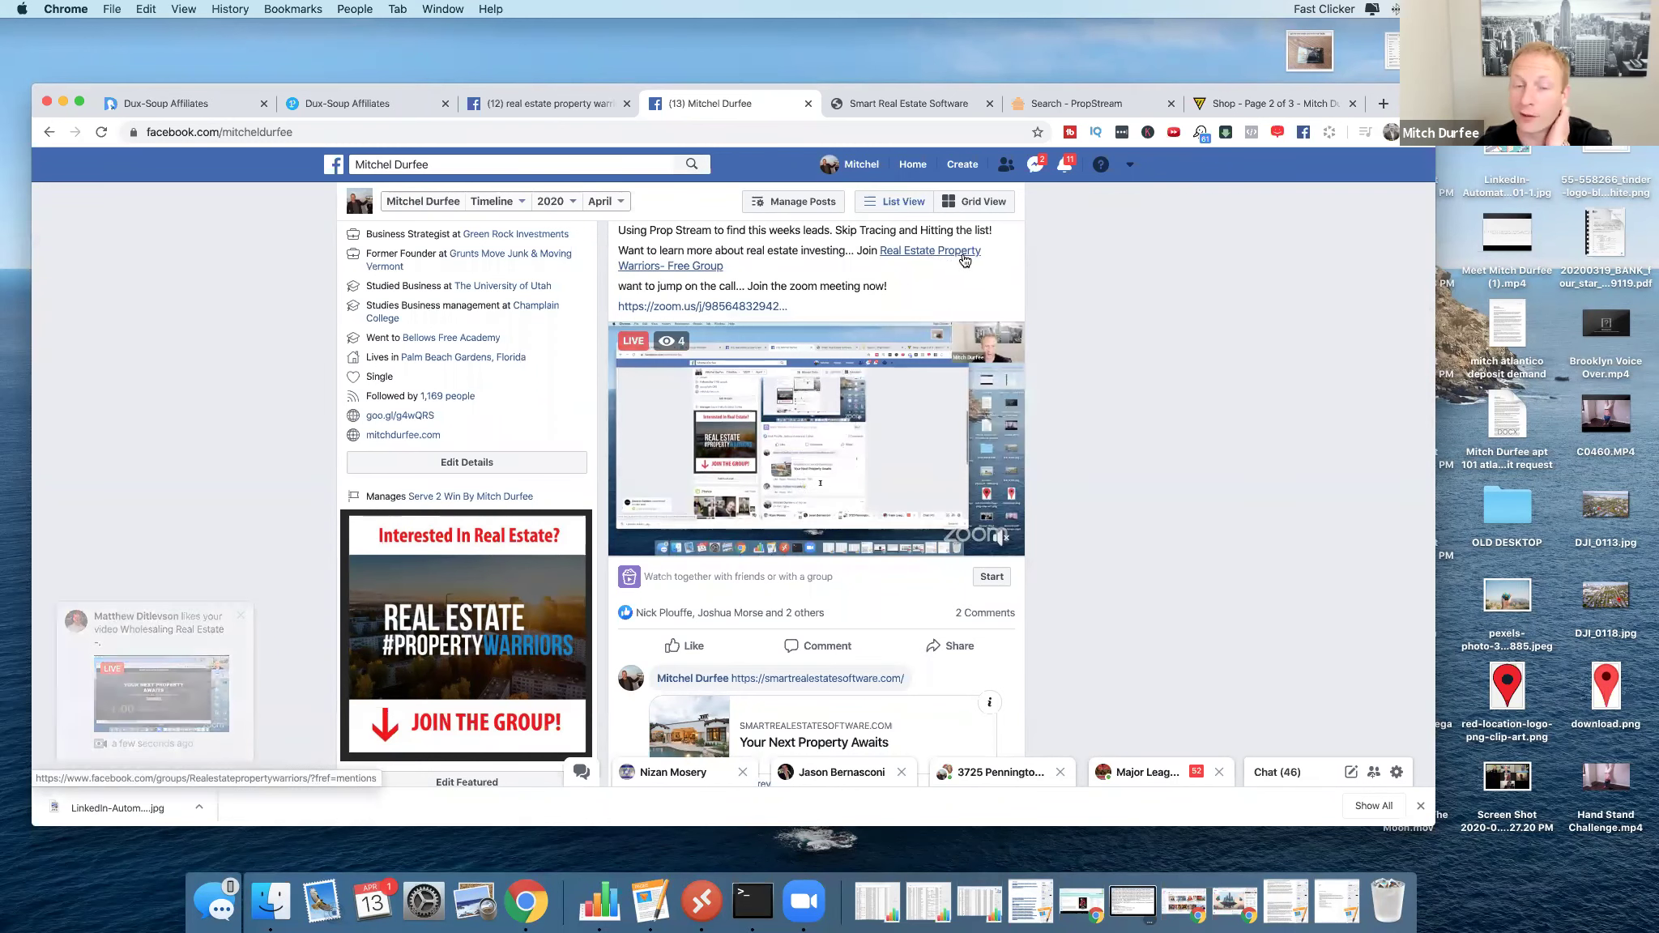
mouse_move(957, 260)
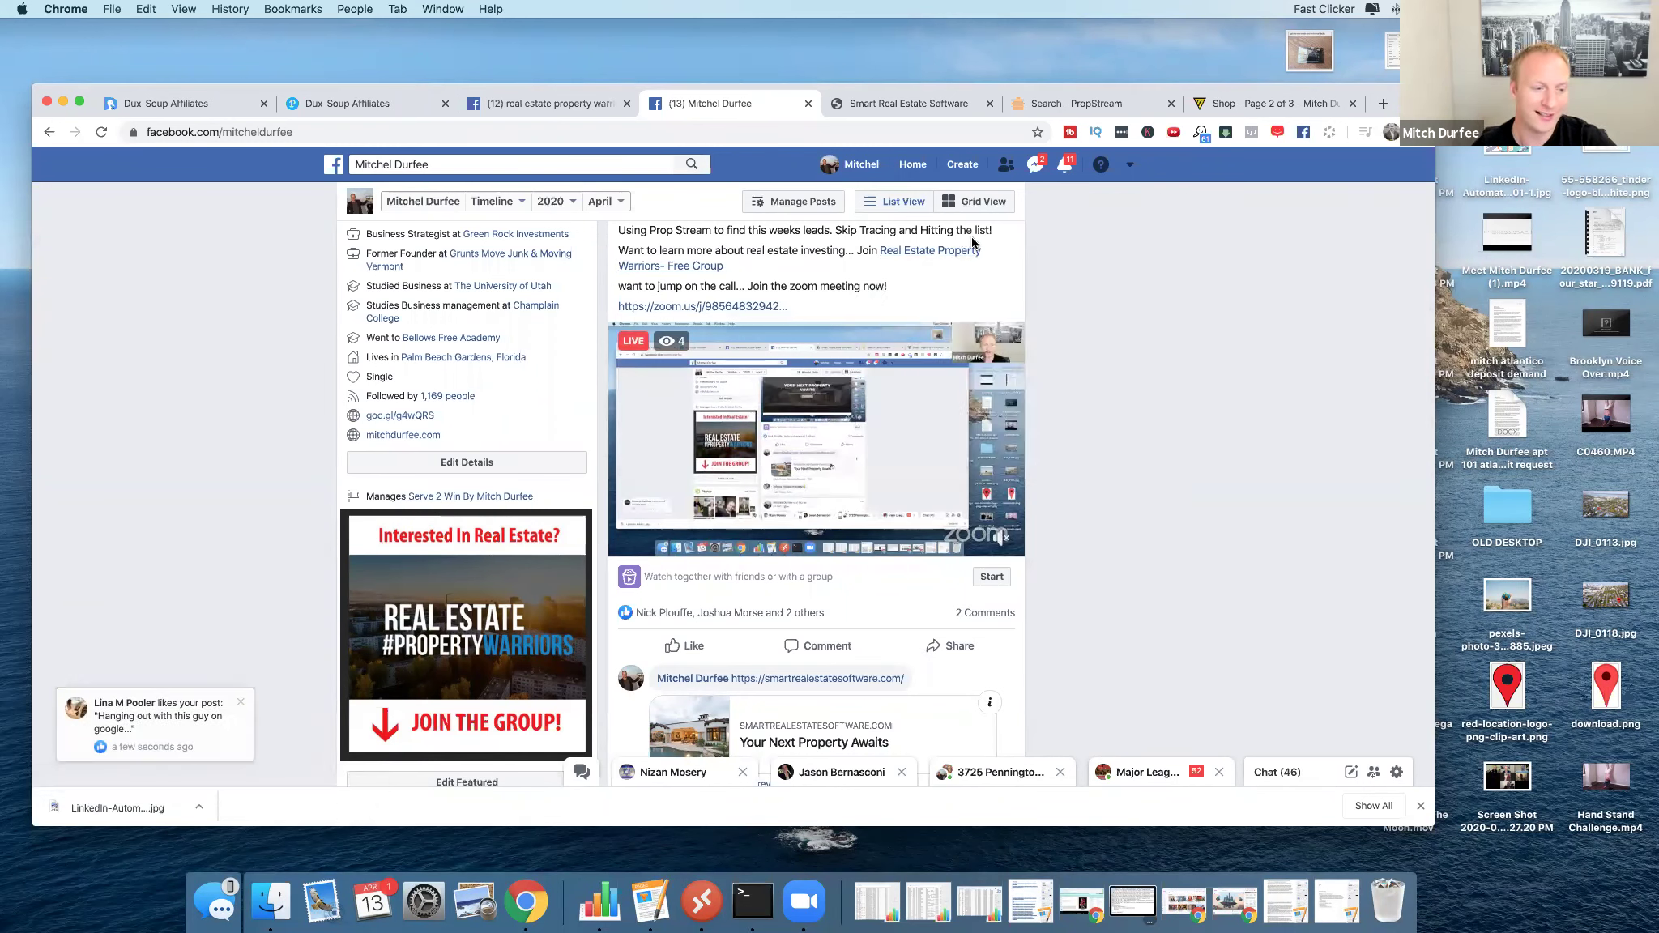
Show the Smart Real Estate Software page once more and return to the PropStream search options.
left_click(1104, 104)
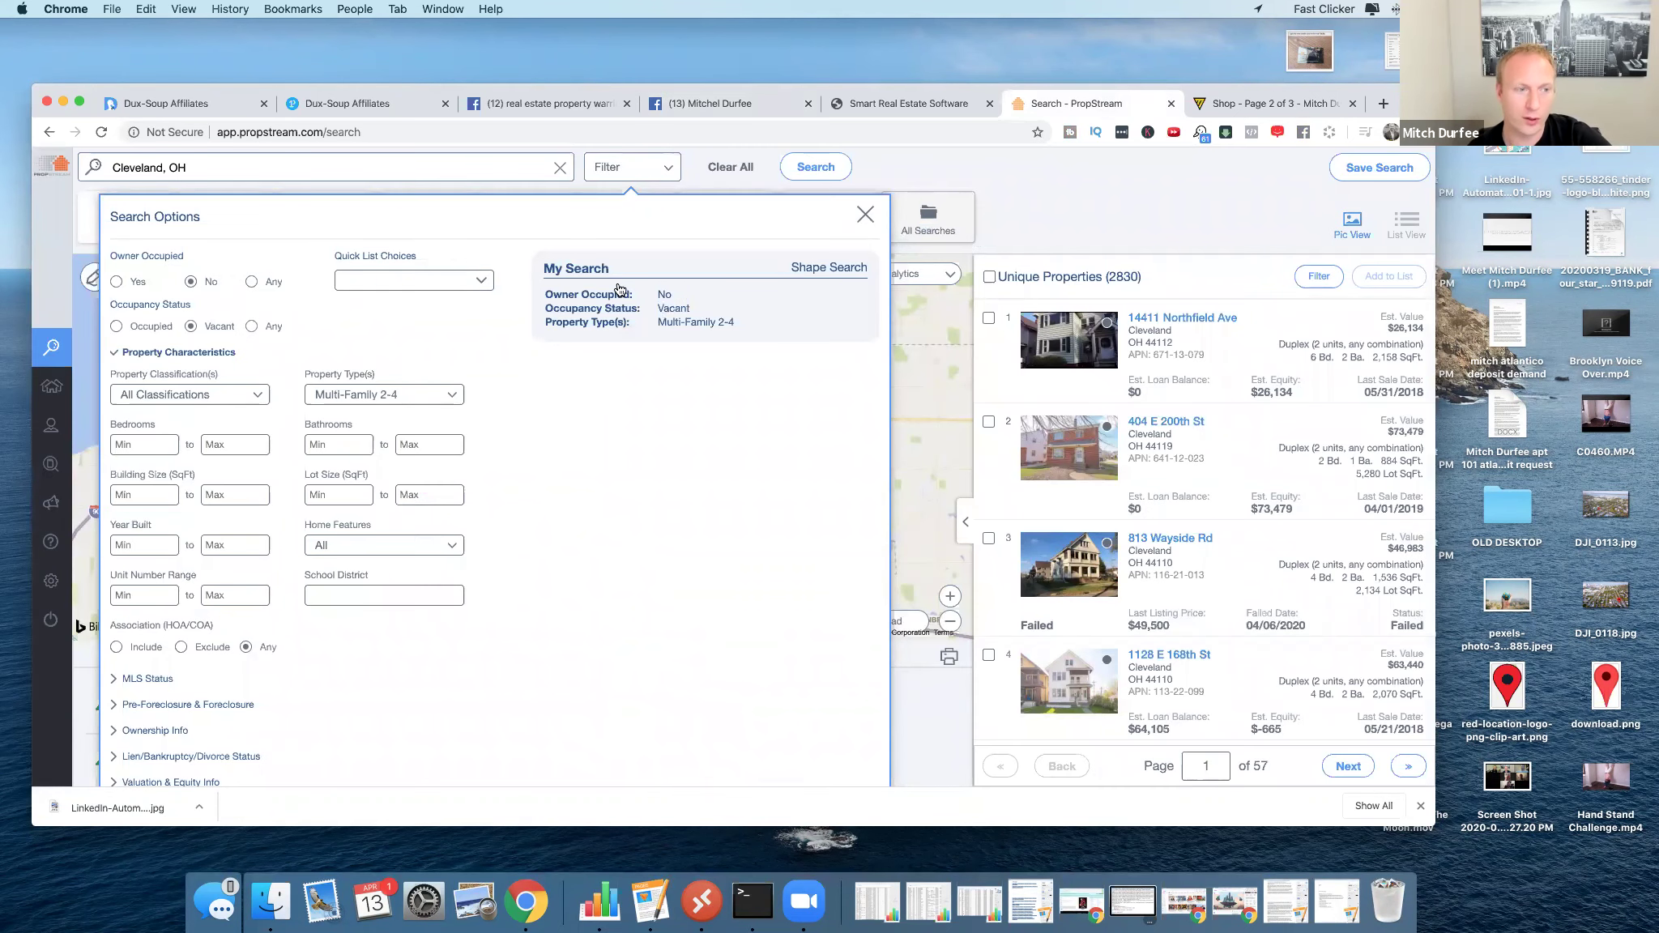
left_click(907, 104)
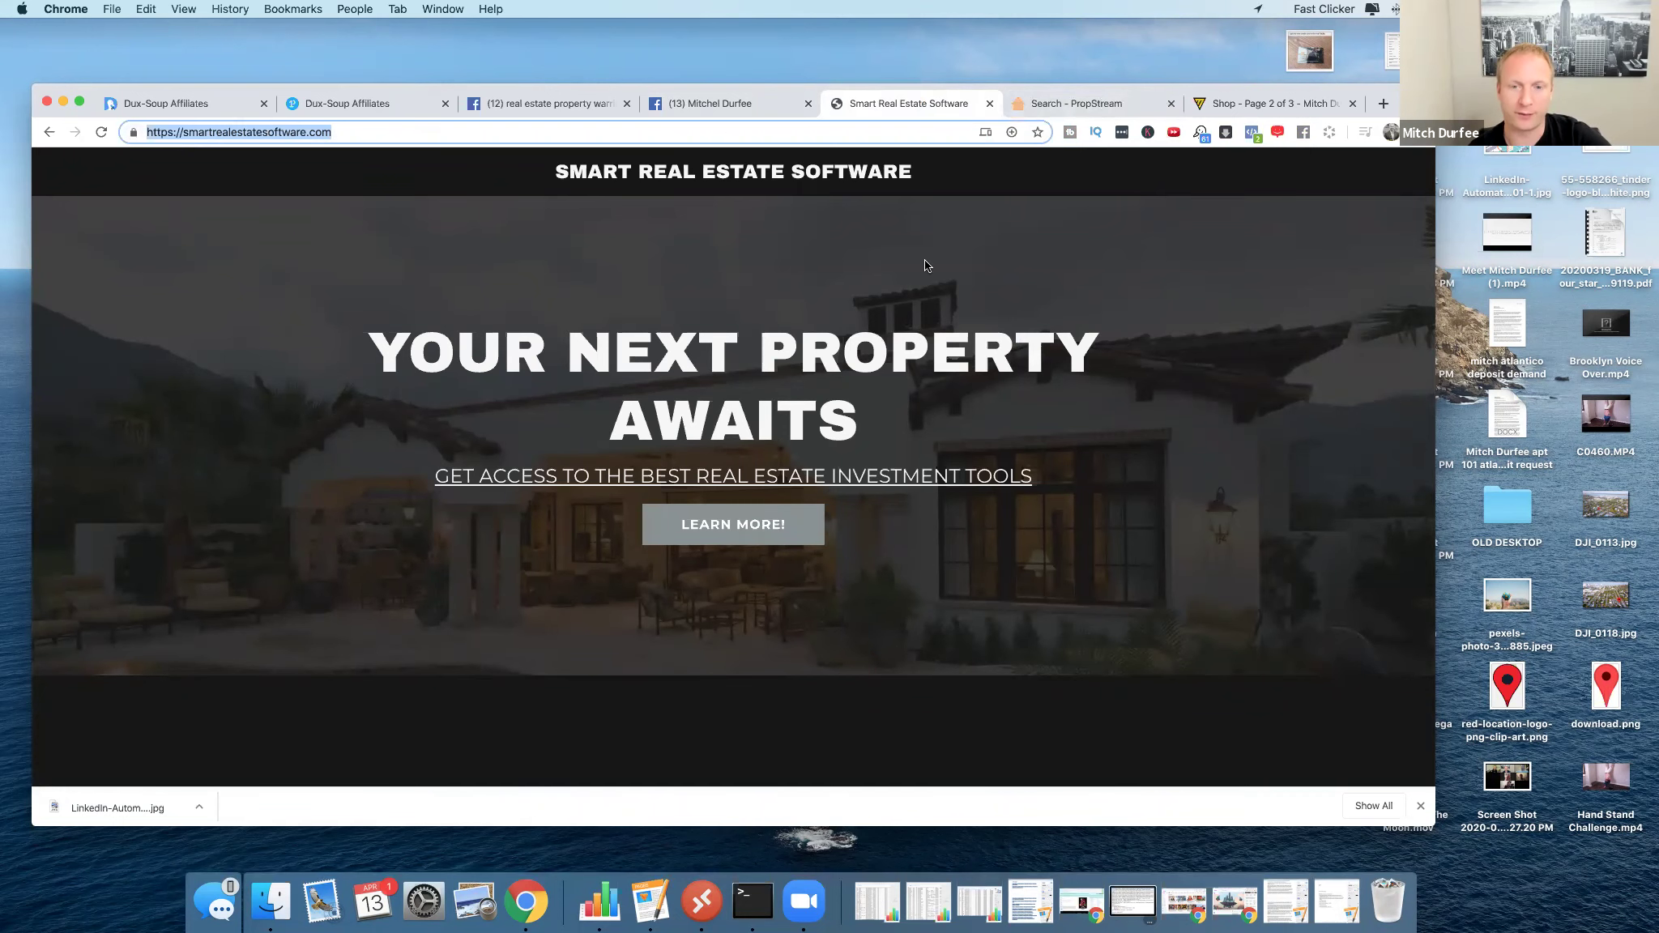
left_click(1091, 104)
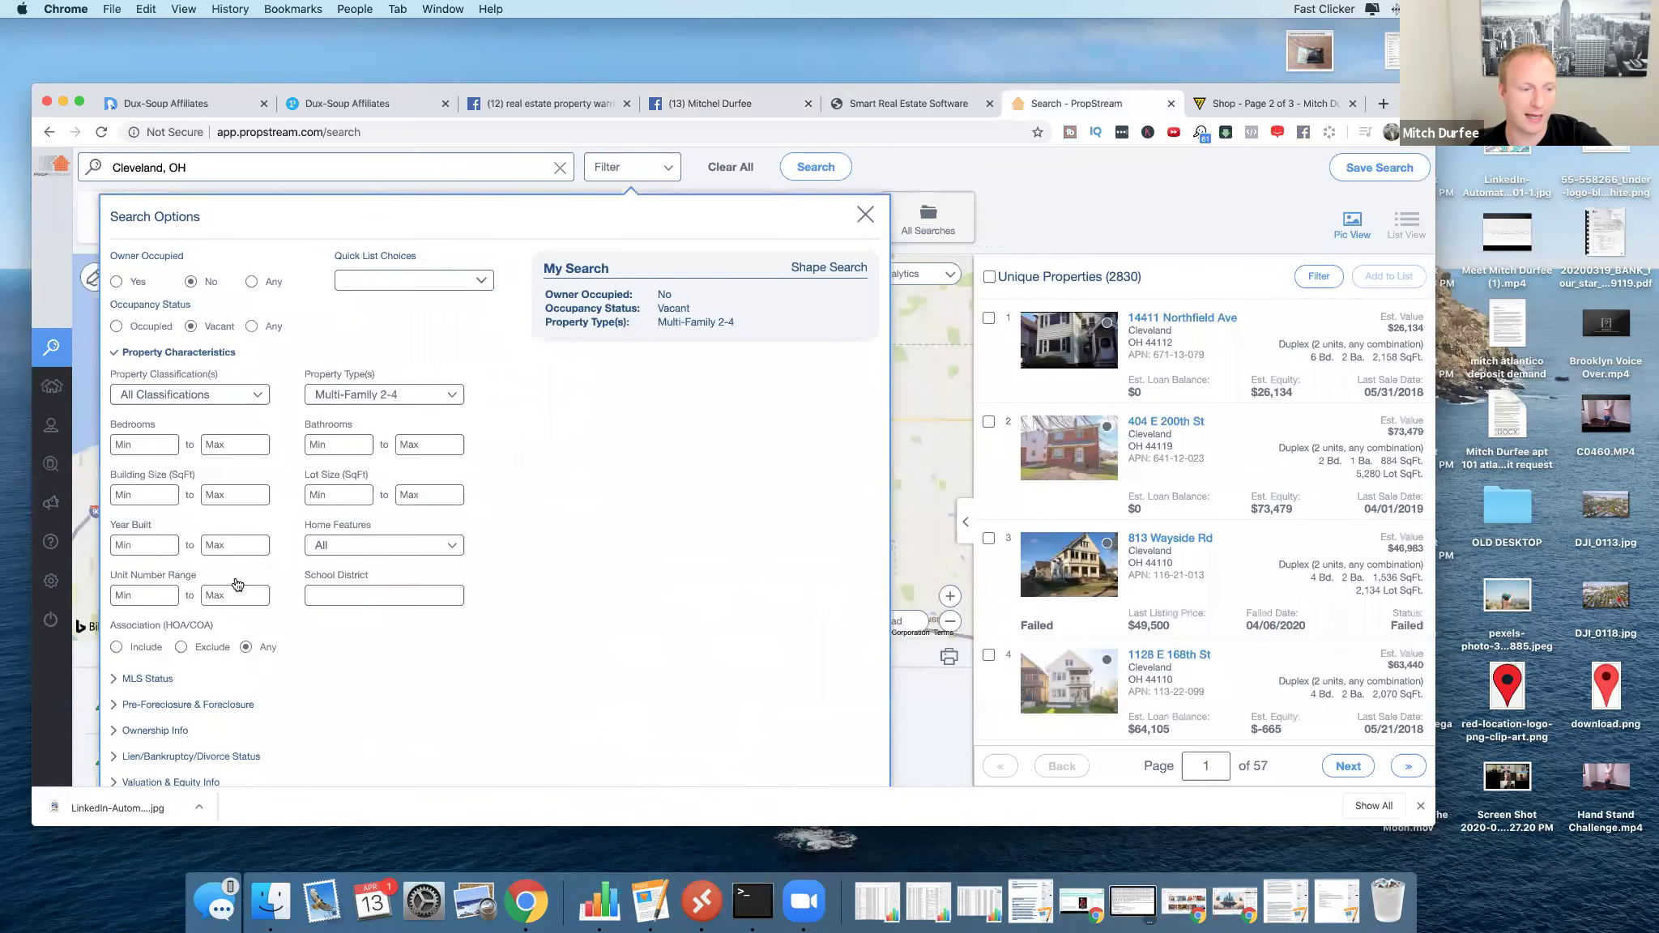
Compare the On Market options Yes and No in the MLS status filter, leaving it set to No.
left_click(114, 679)
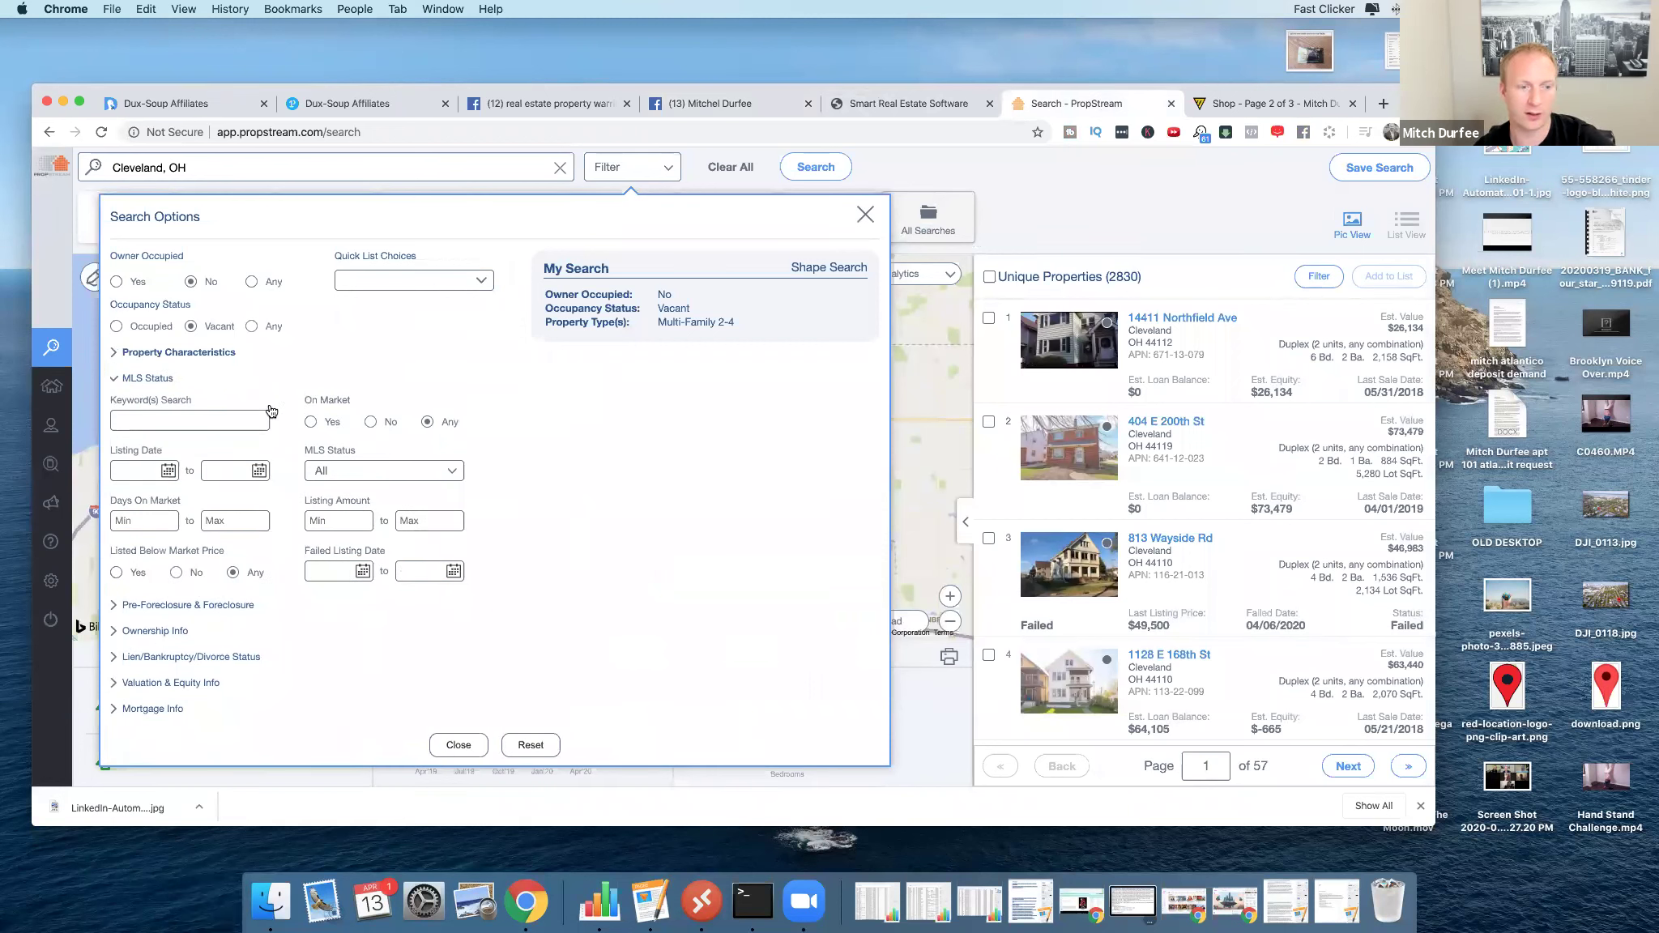
left_click(370, 422)
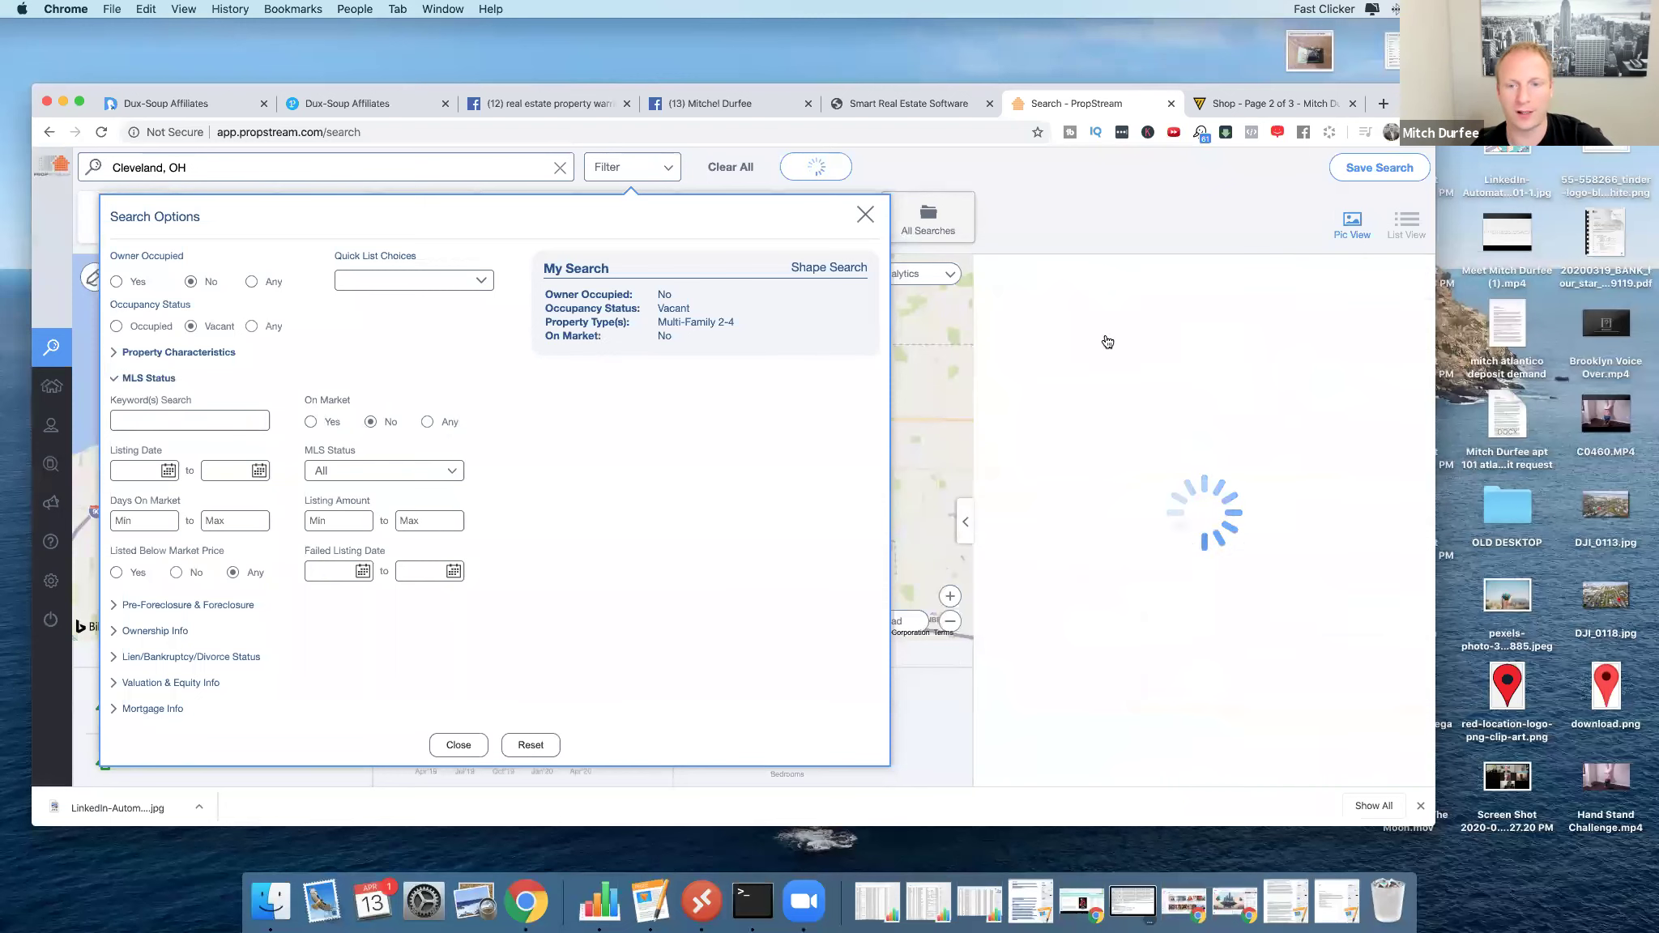
left_click(312, 423)
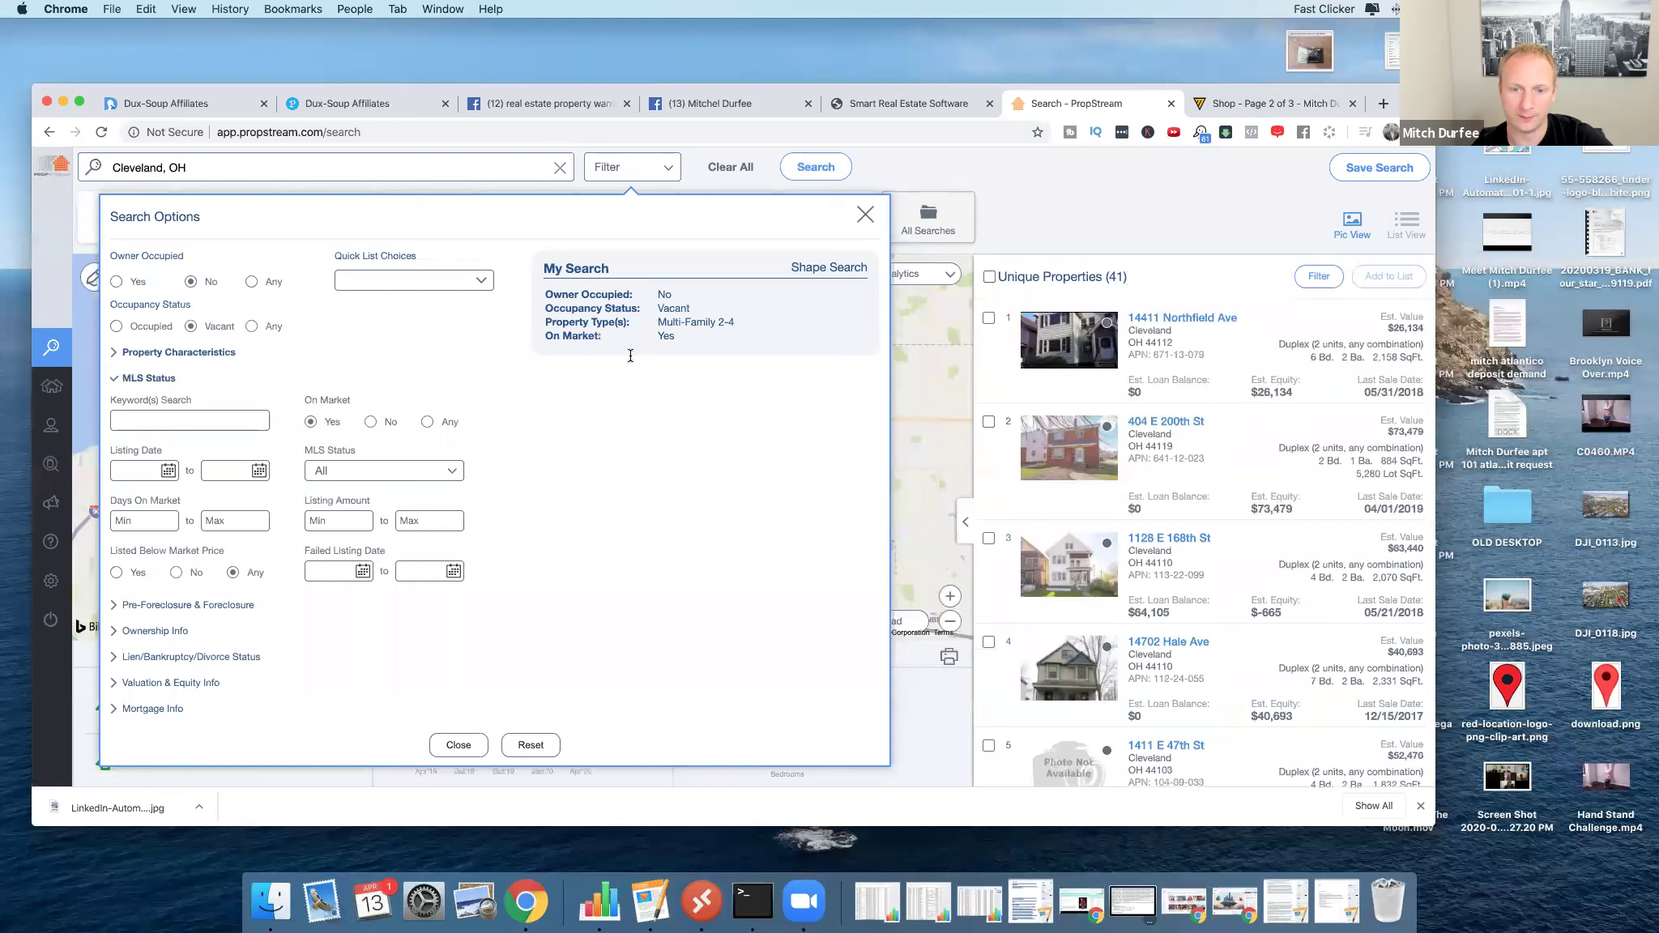
left_click(370, 422)
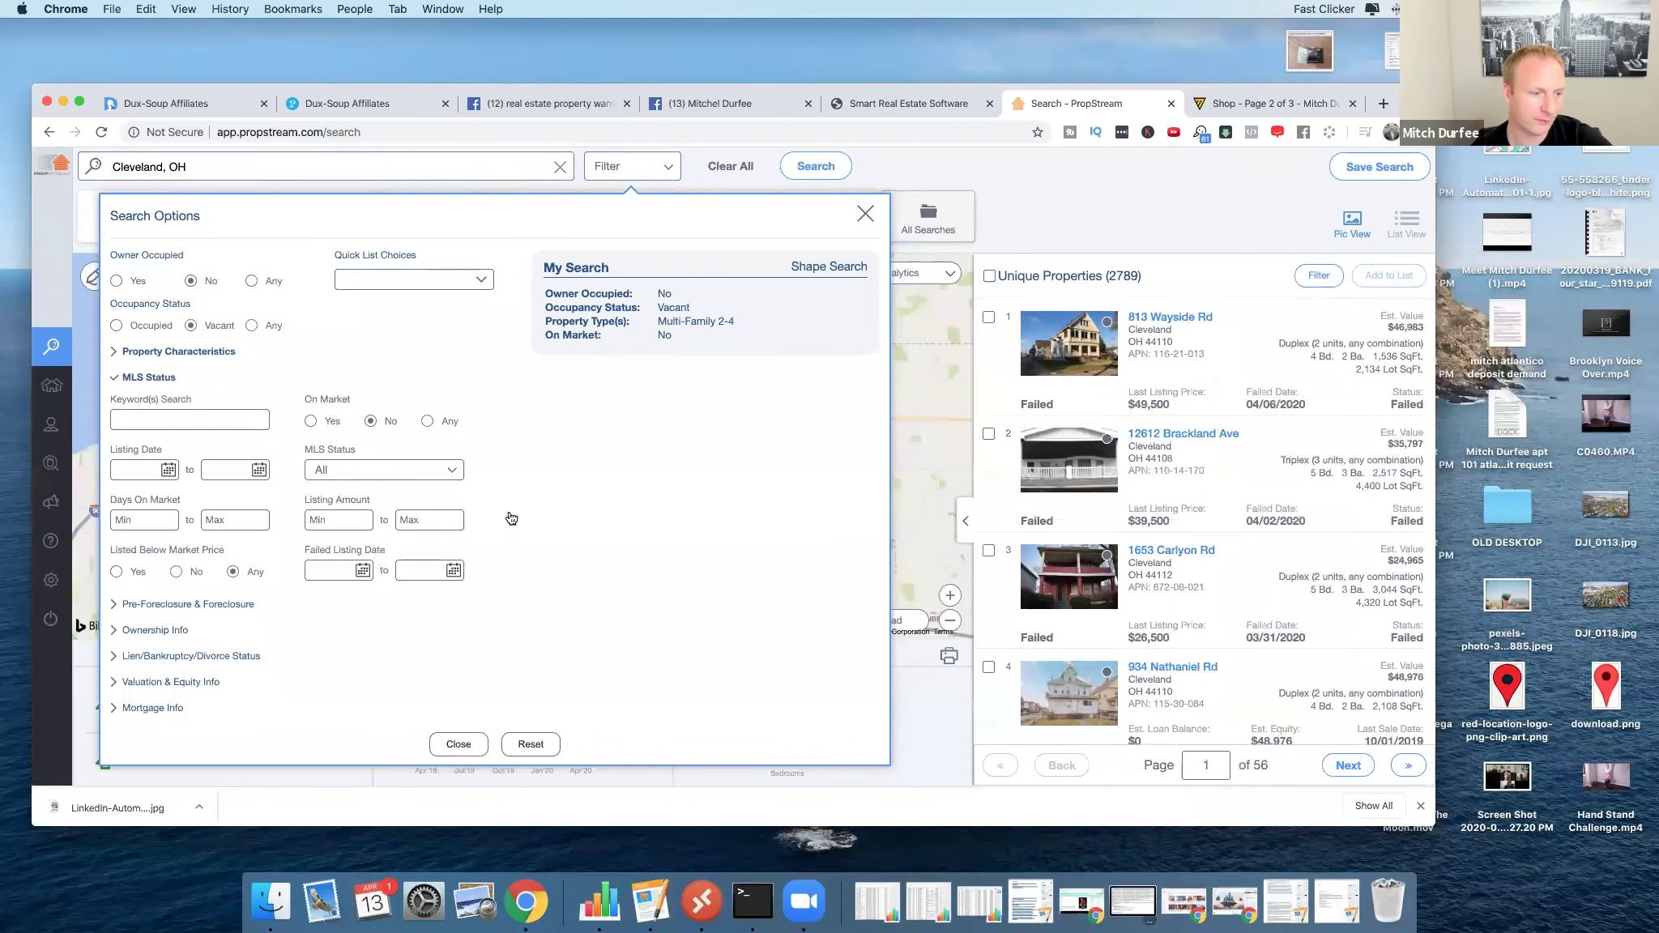
Try the Notice of Default / Lis Pendens foreclosure status, clear it, and filter by Auctions instead.
left_click(114, 608)
left_click(203, 450)
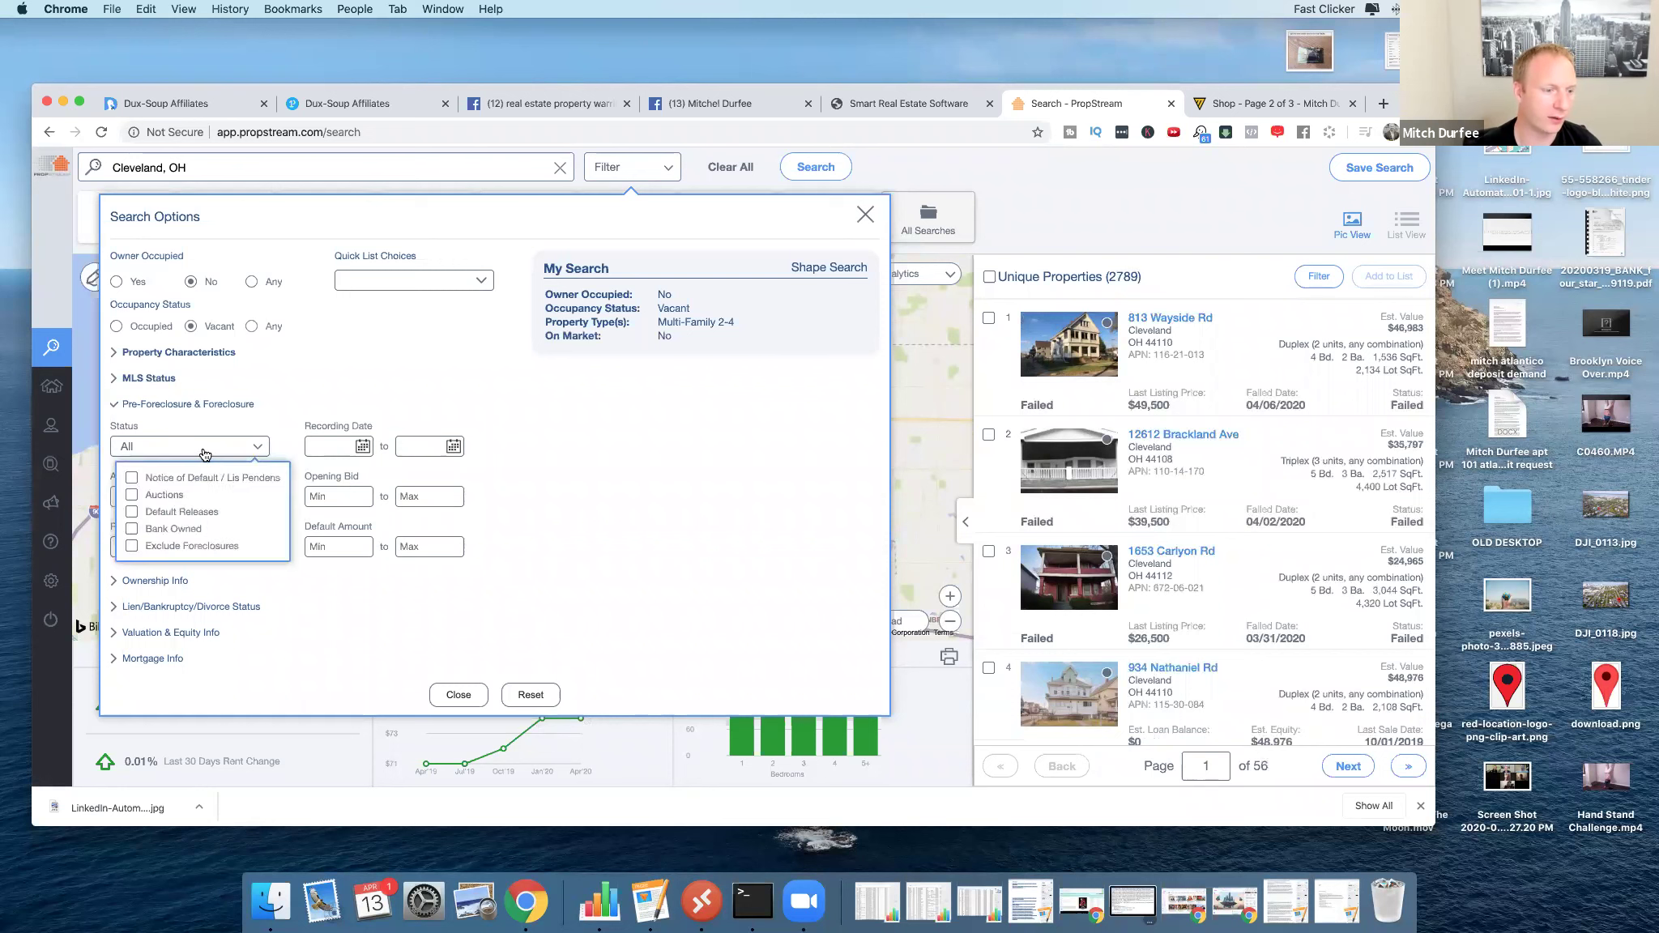
left_click(131, 478)
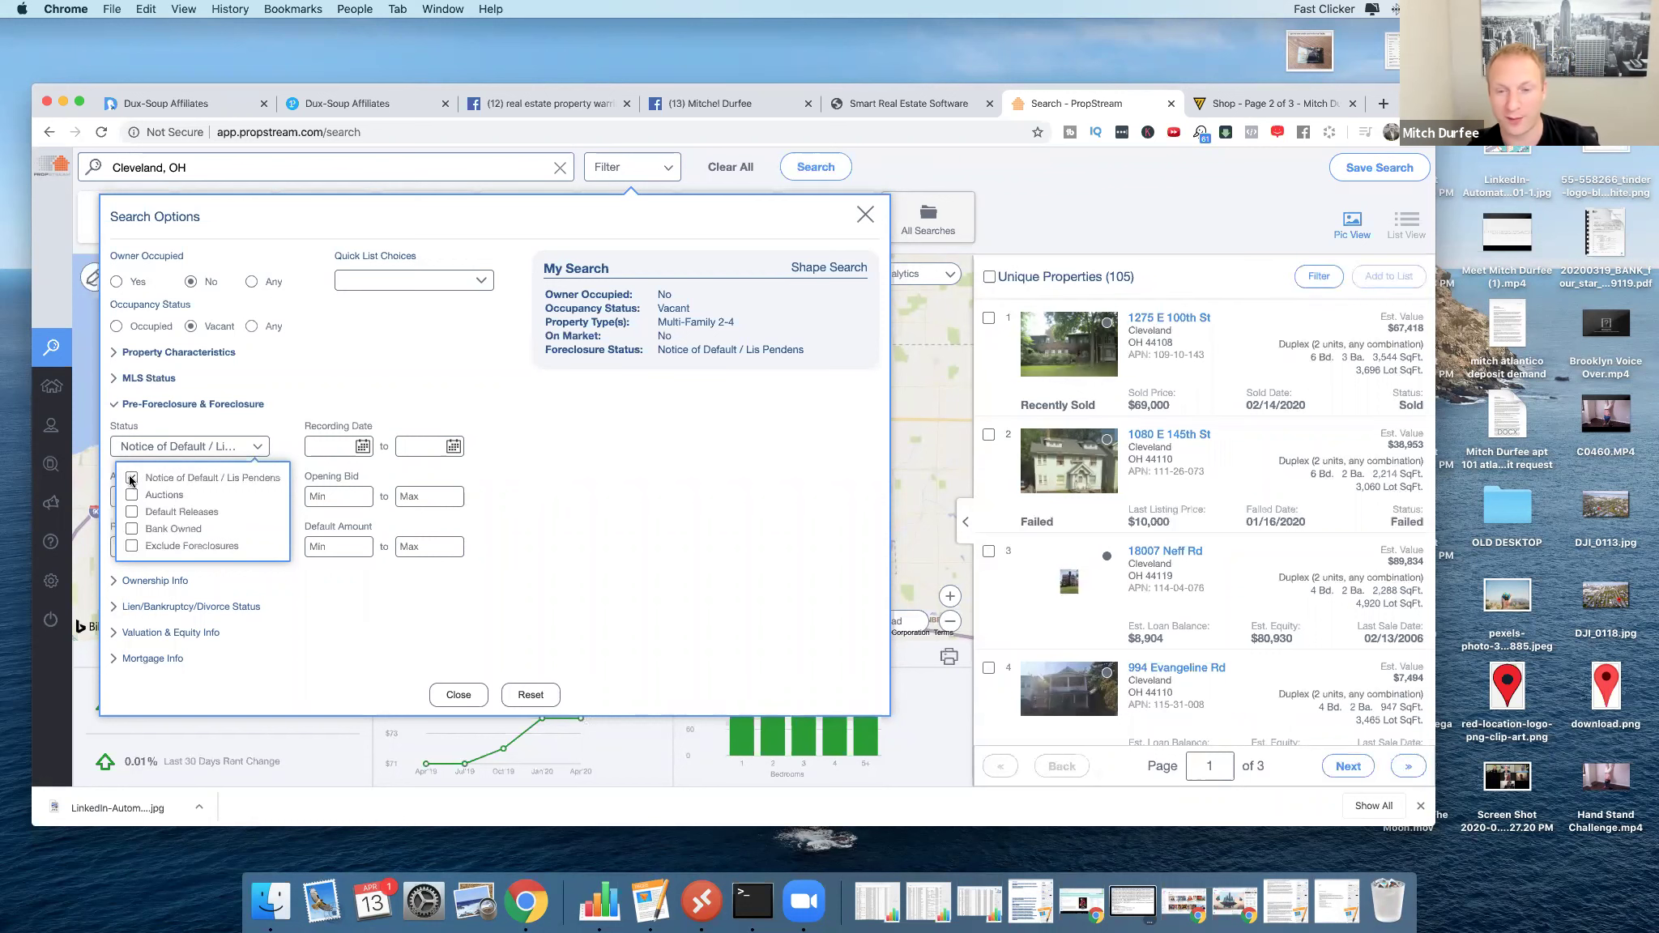
left_click(131, 478)
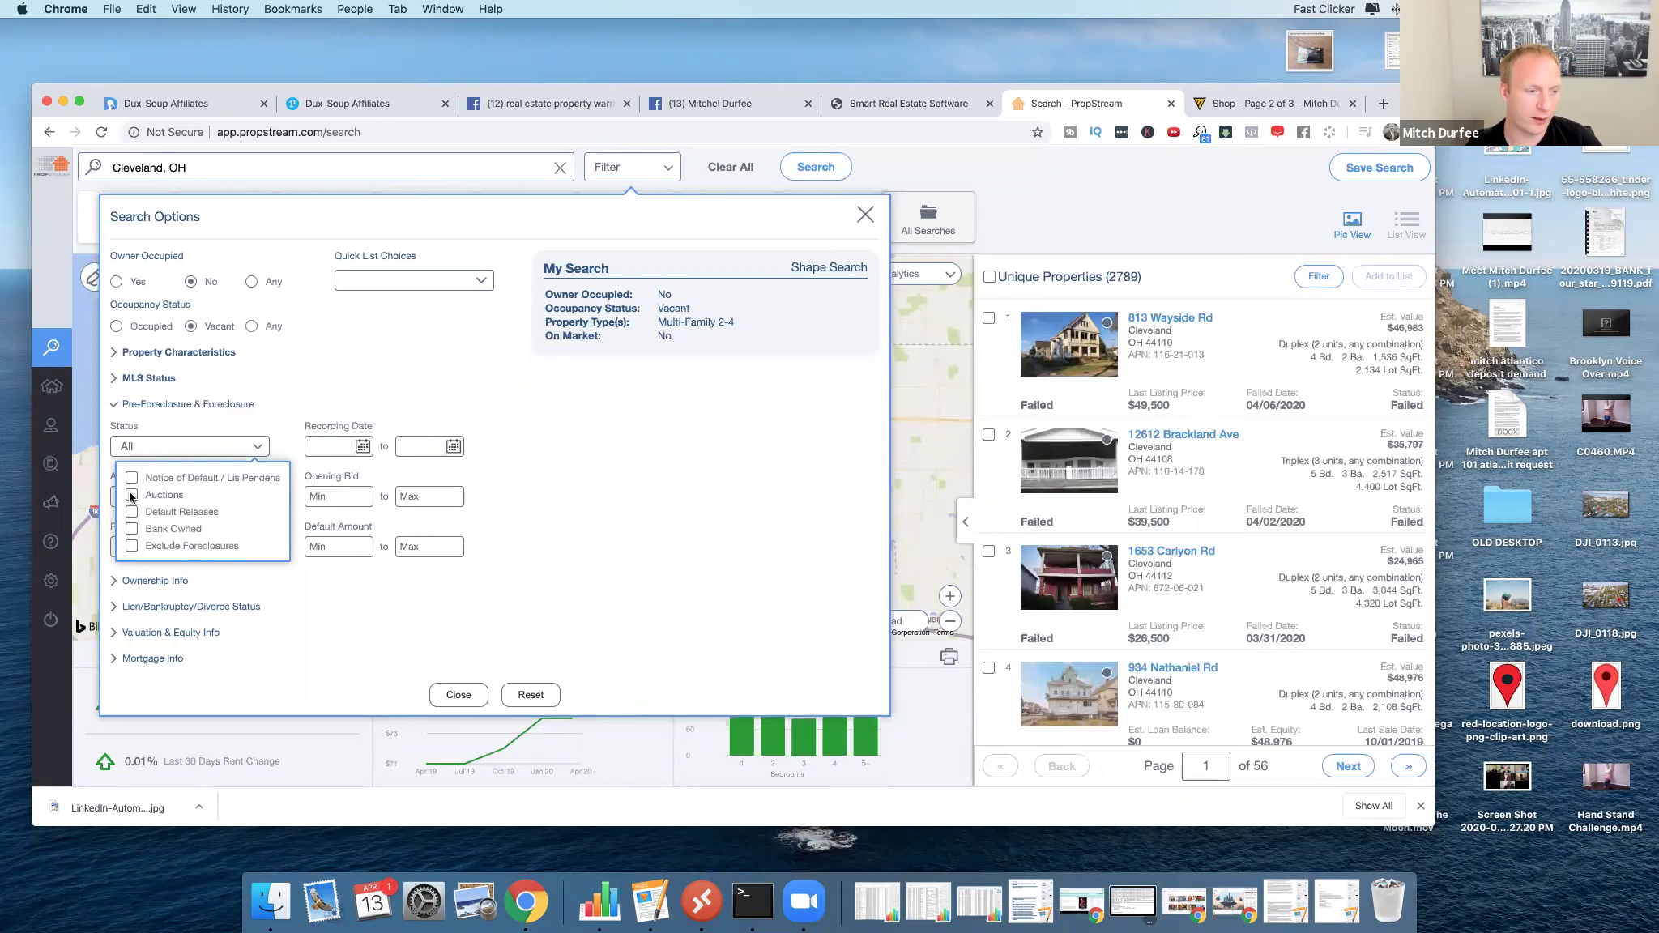
left_click(130, 495)
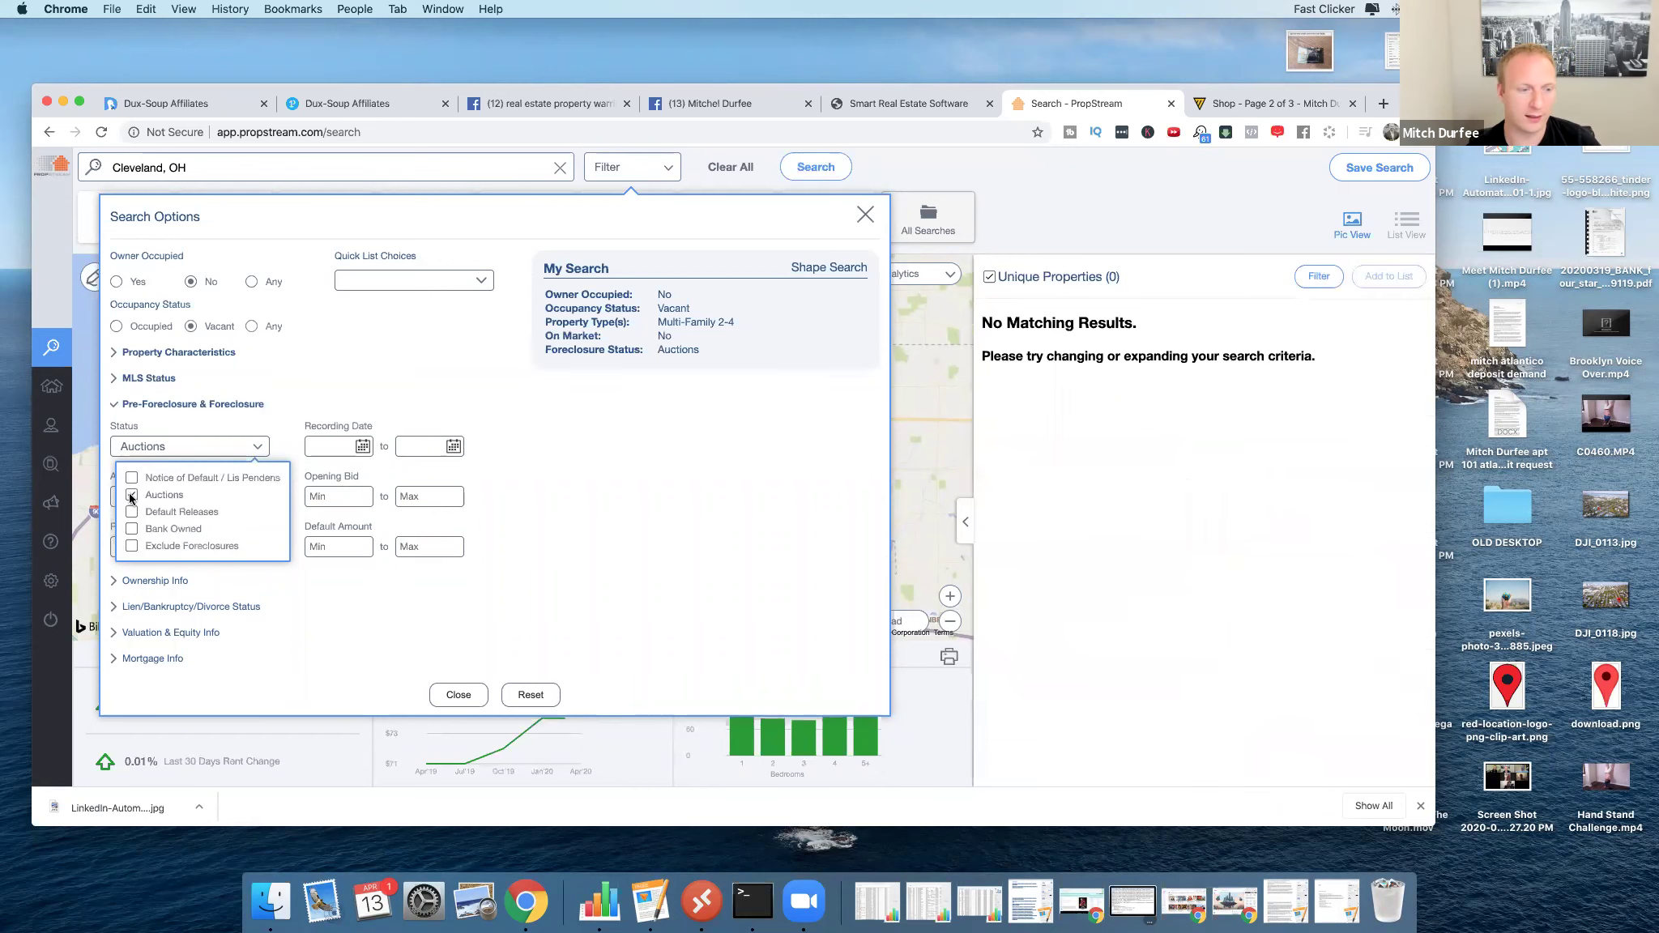
Replace the Auctions foreclosure status with Default Releases and Bank Owned in turn, clear both, and filter by Exclude Foreclosures.
left_click(131, 495)
left_click(132, 512)
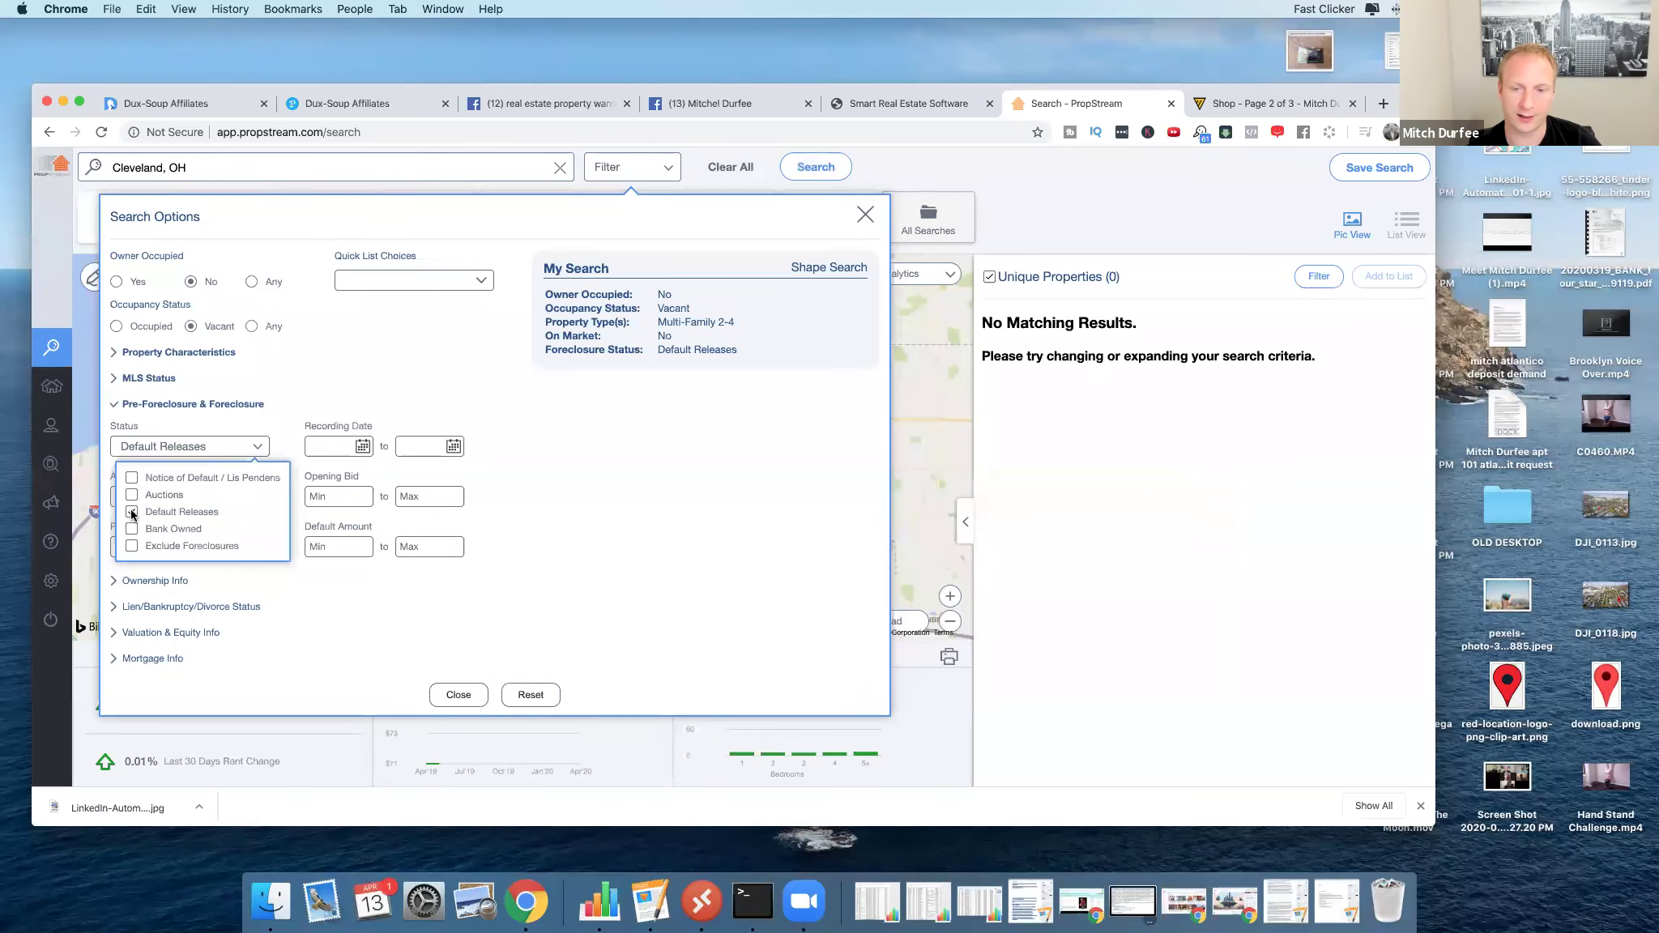
left_click(132, 512)
left_click(132, 529)
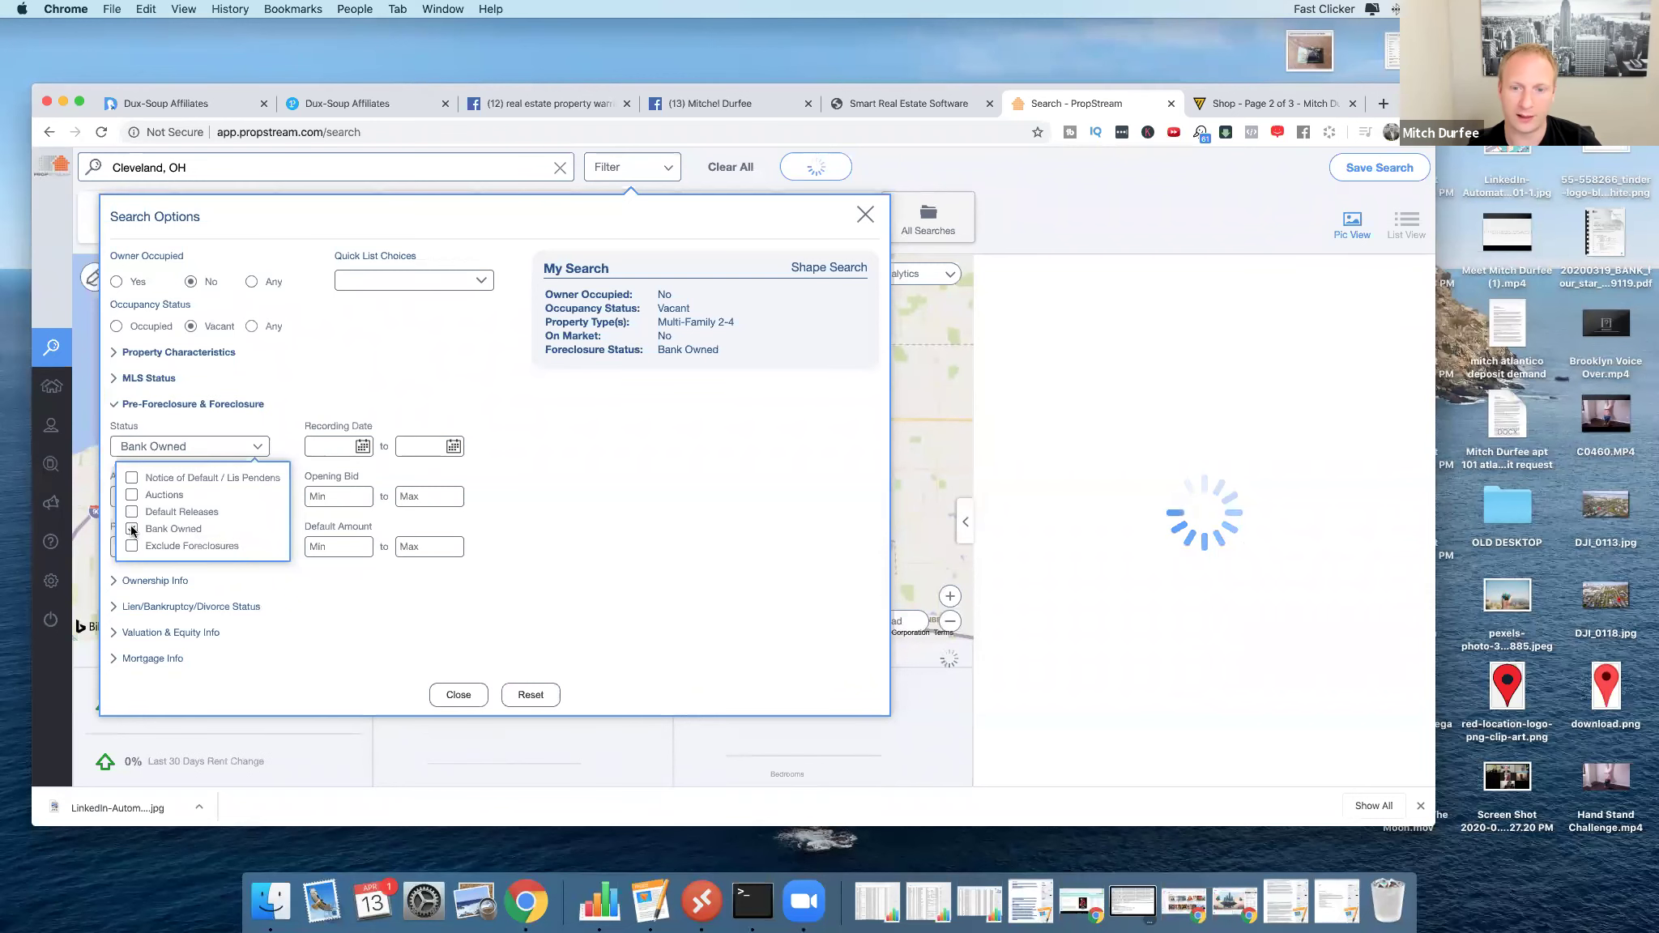
left_click(131, 529)
left_click(131, 547)
left_click(132, 547)
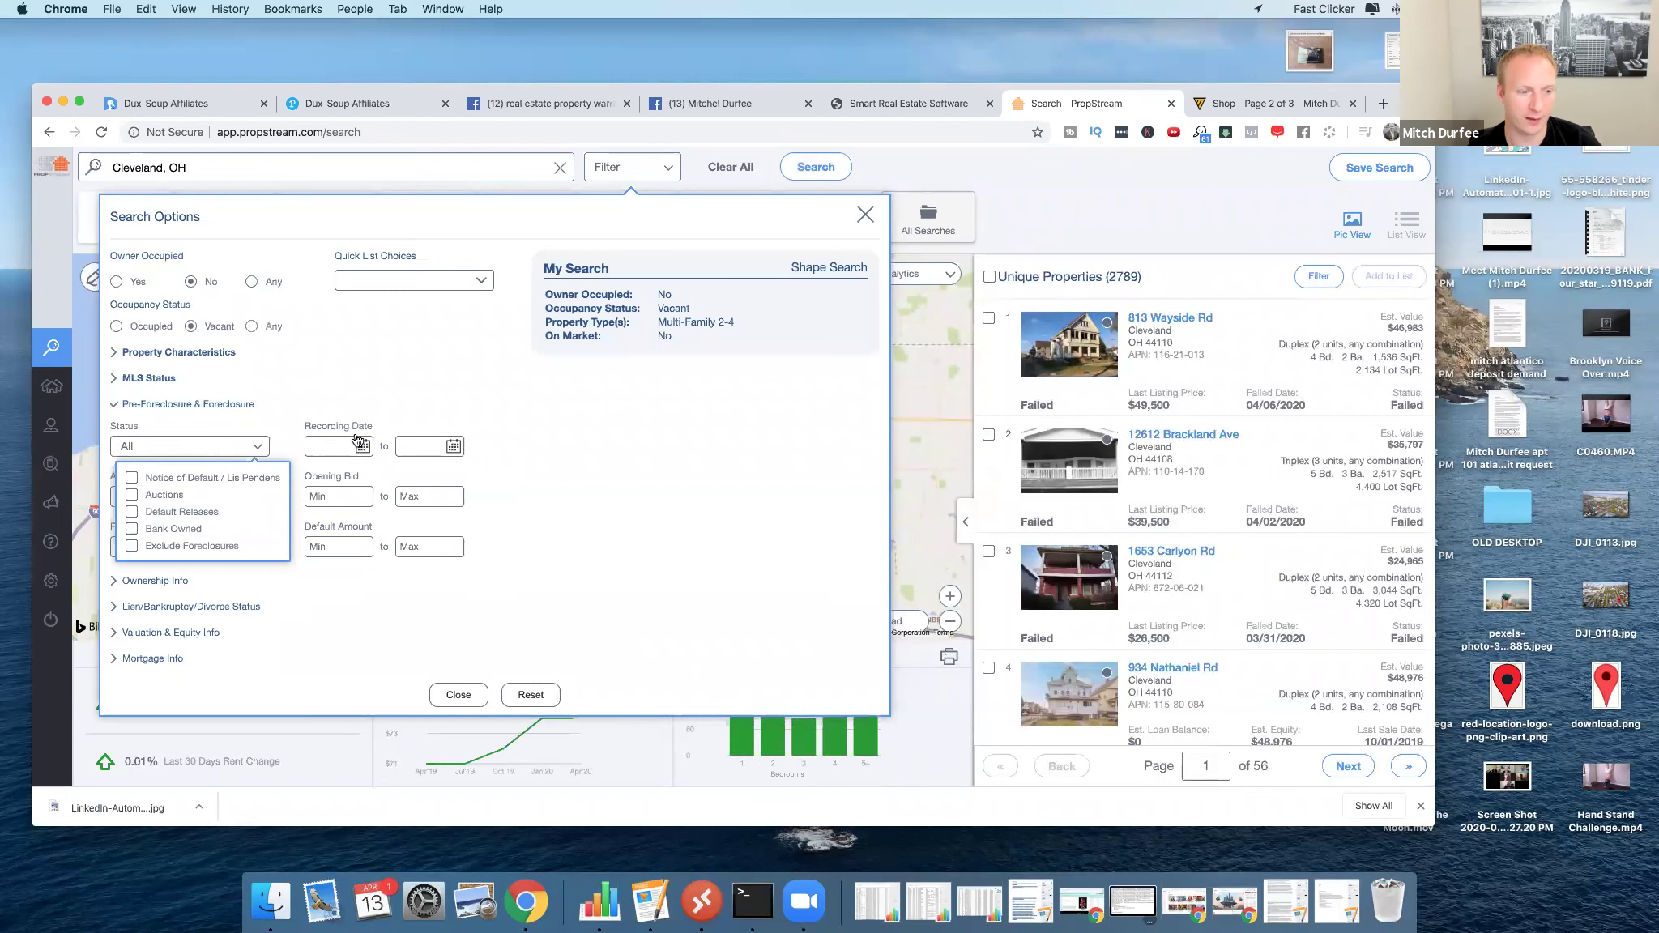
left_click(131, 546)
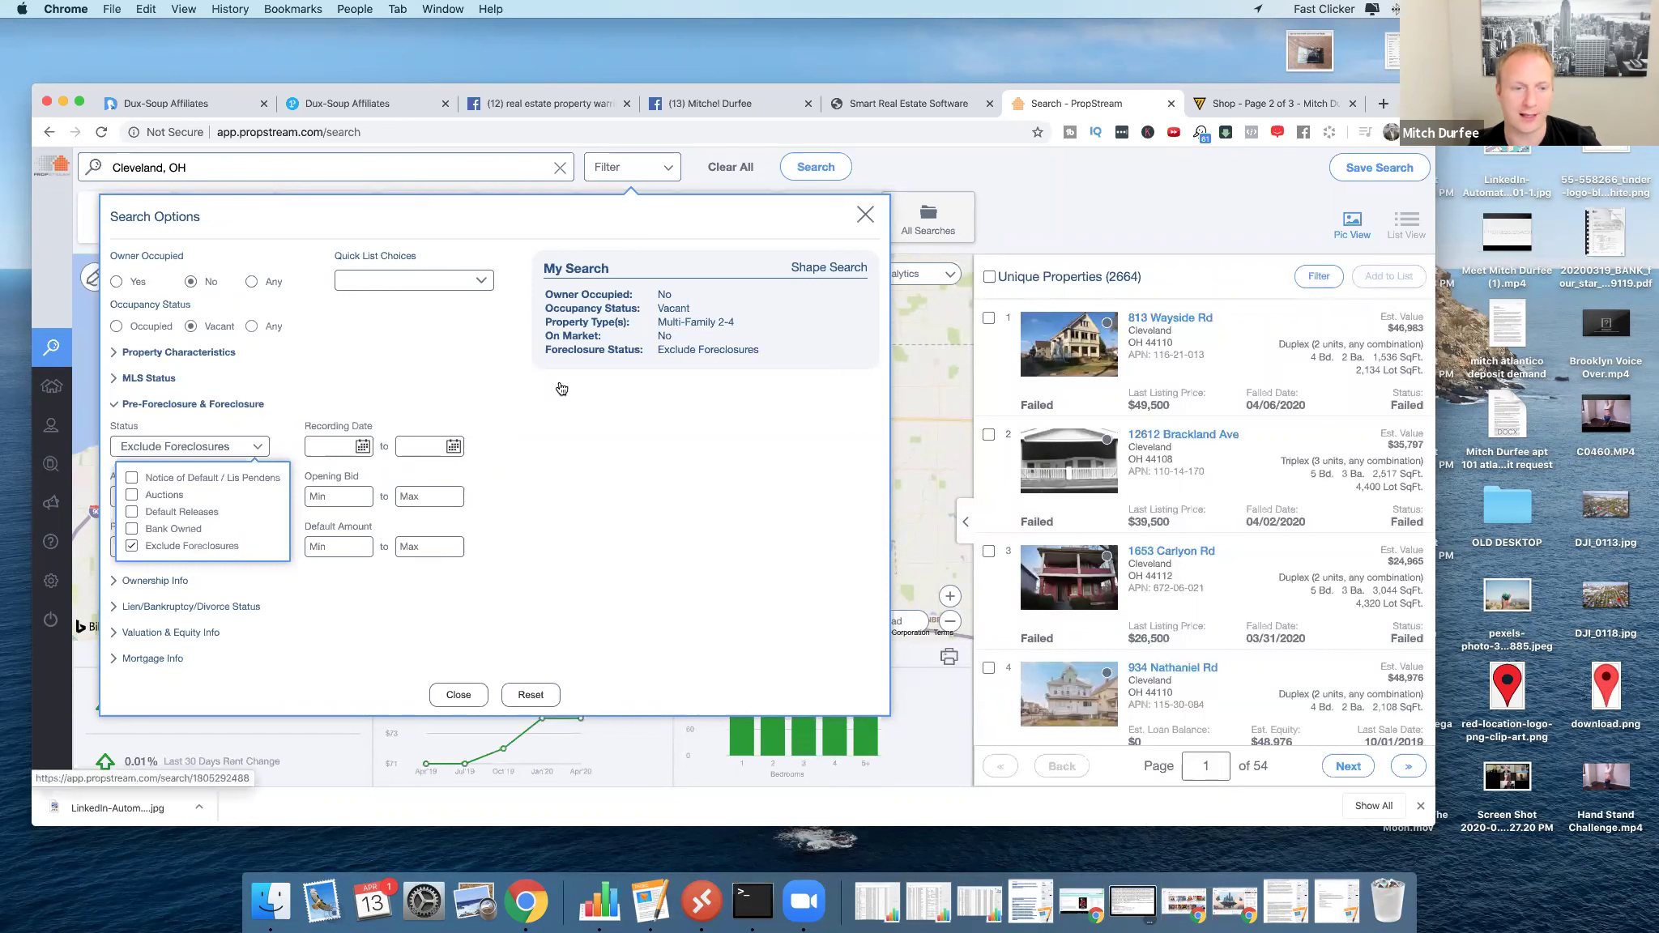
left_click(502, 402)
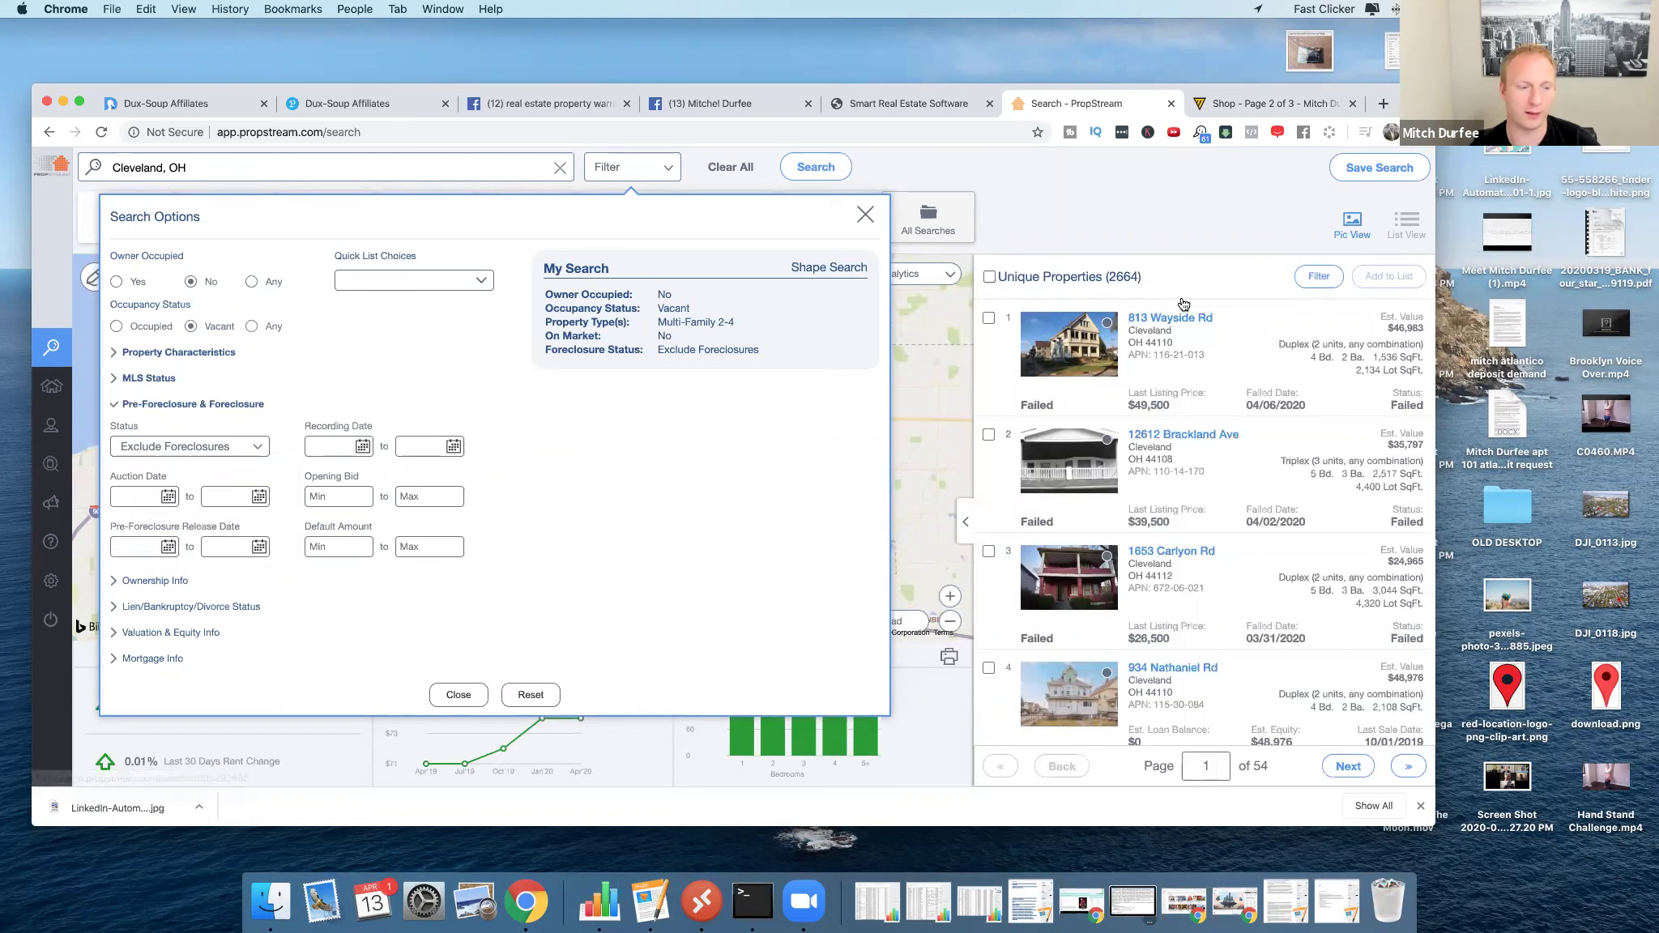
Try Individual and switch to Corporate as the owner type in the ownership filters, with at least 2 years of ownership.
left_click(154, 581)
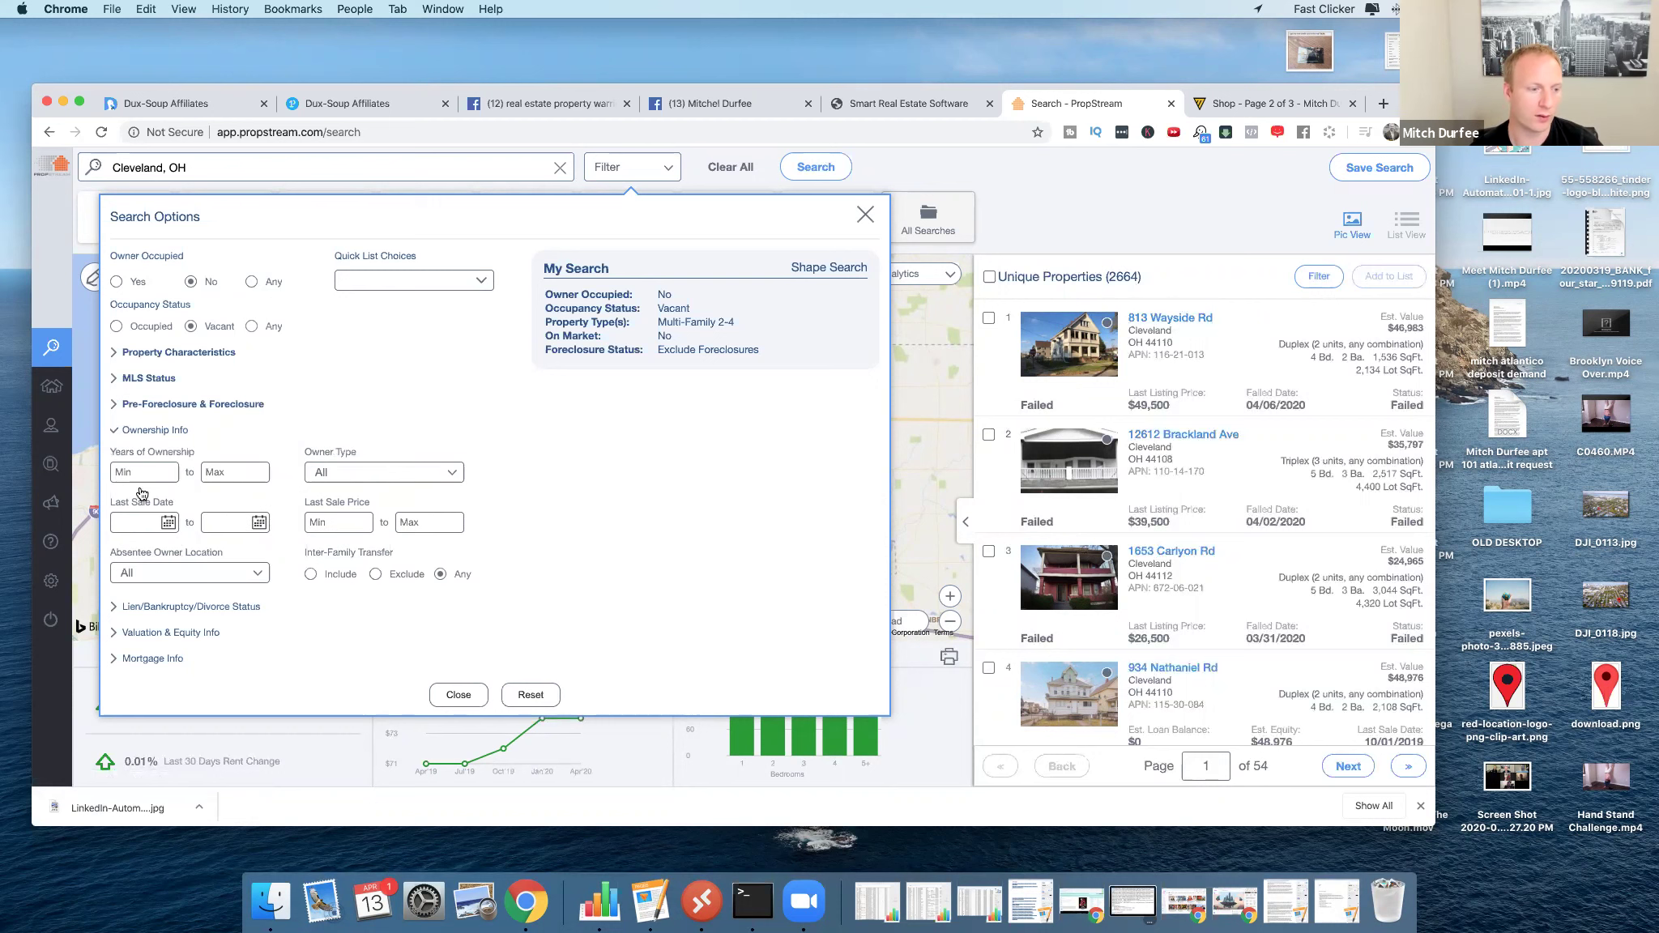
left_click(380, 477)
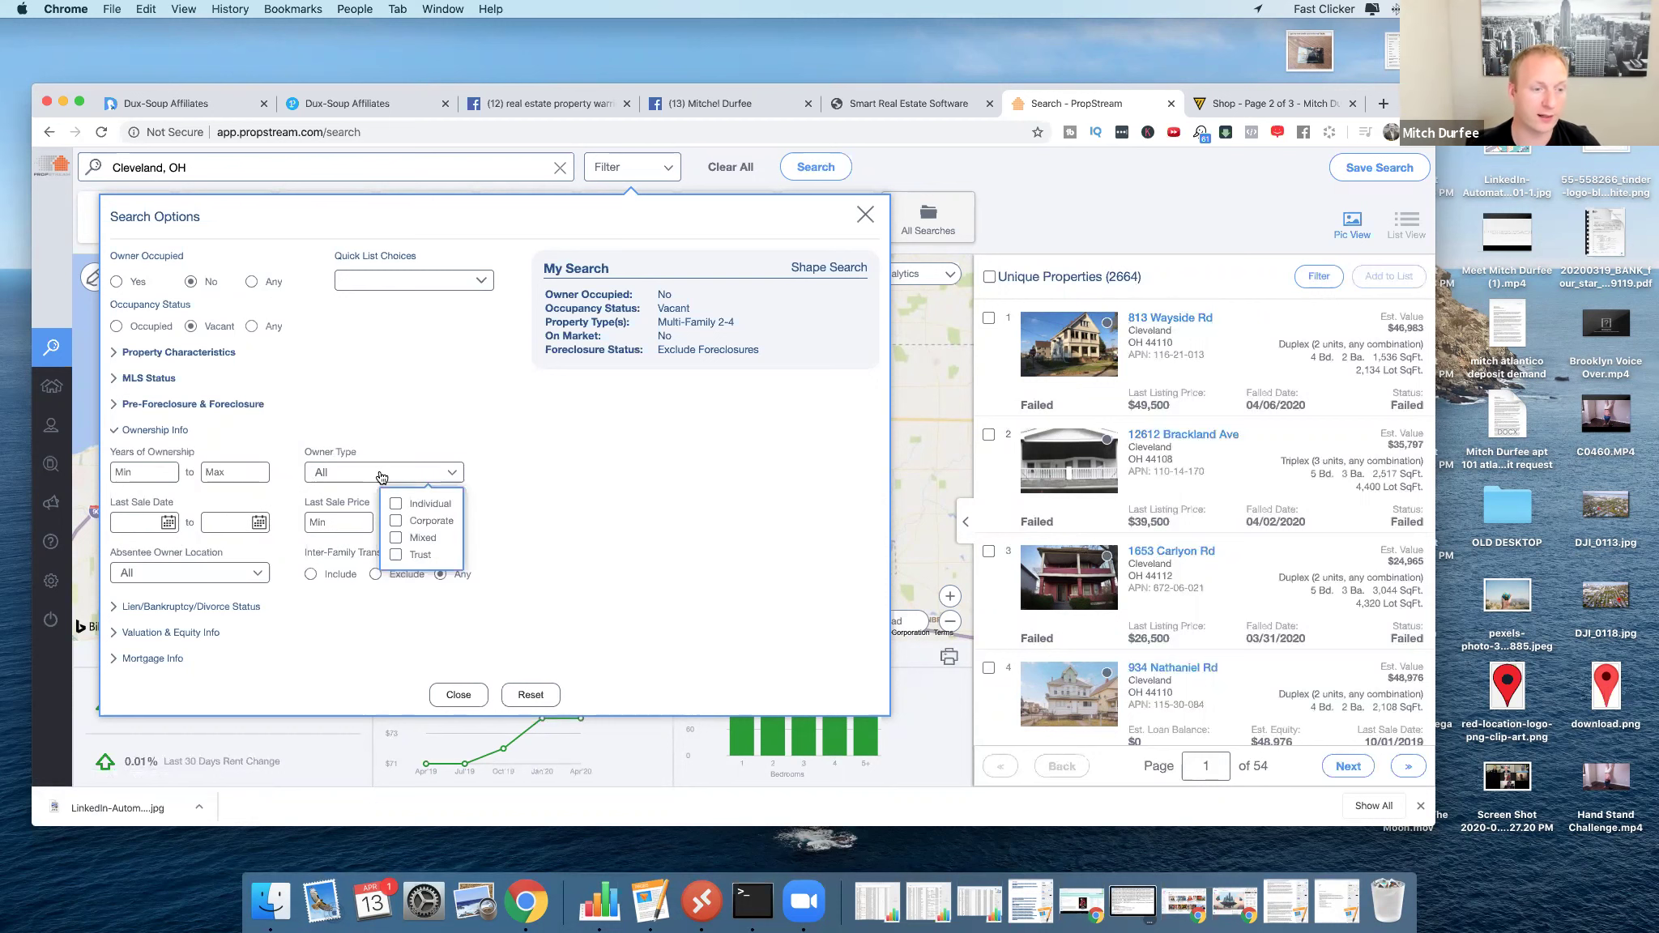
left_click(396, 505)
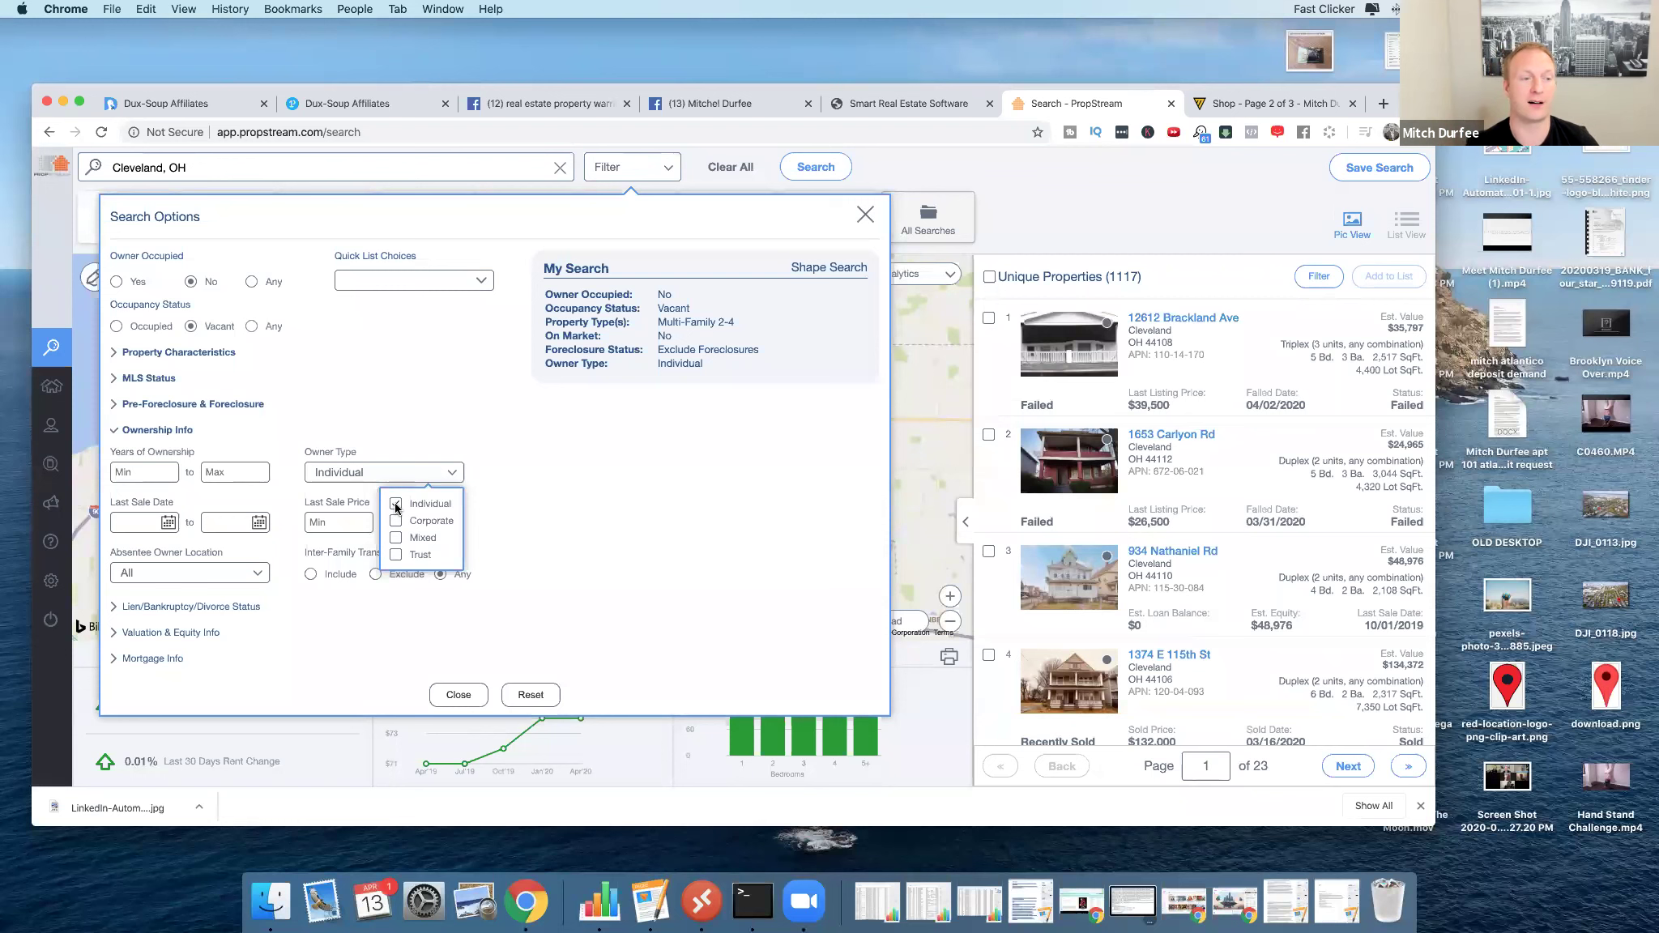
left_click(396, 505)
left_click(396, 520)
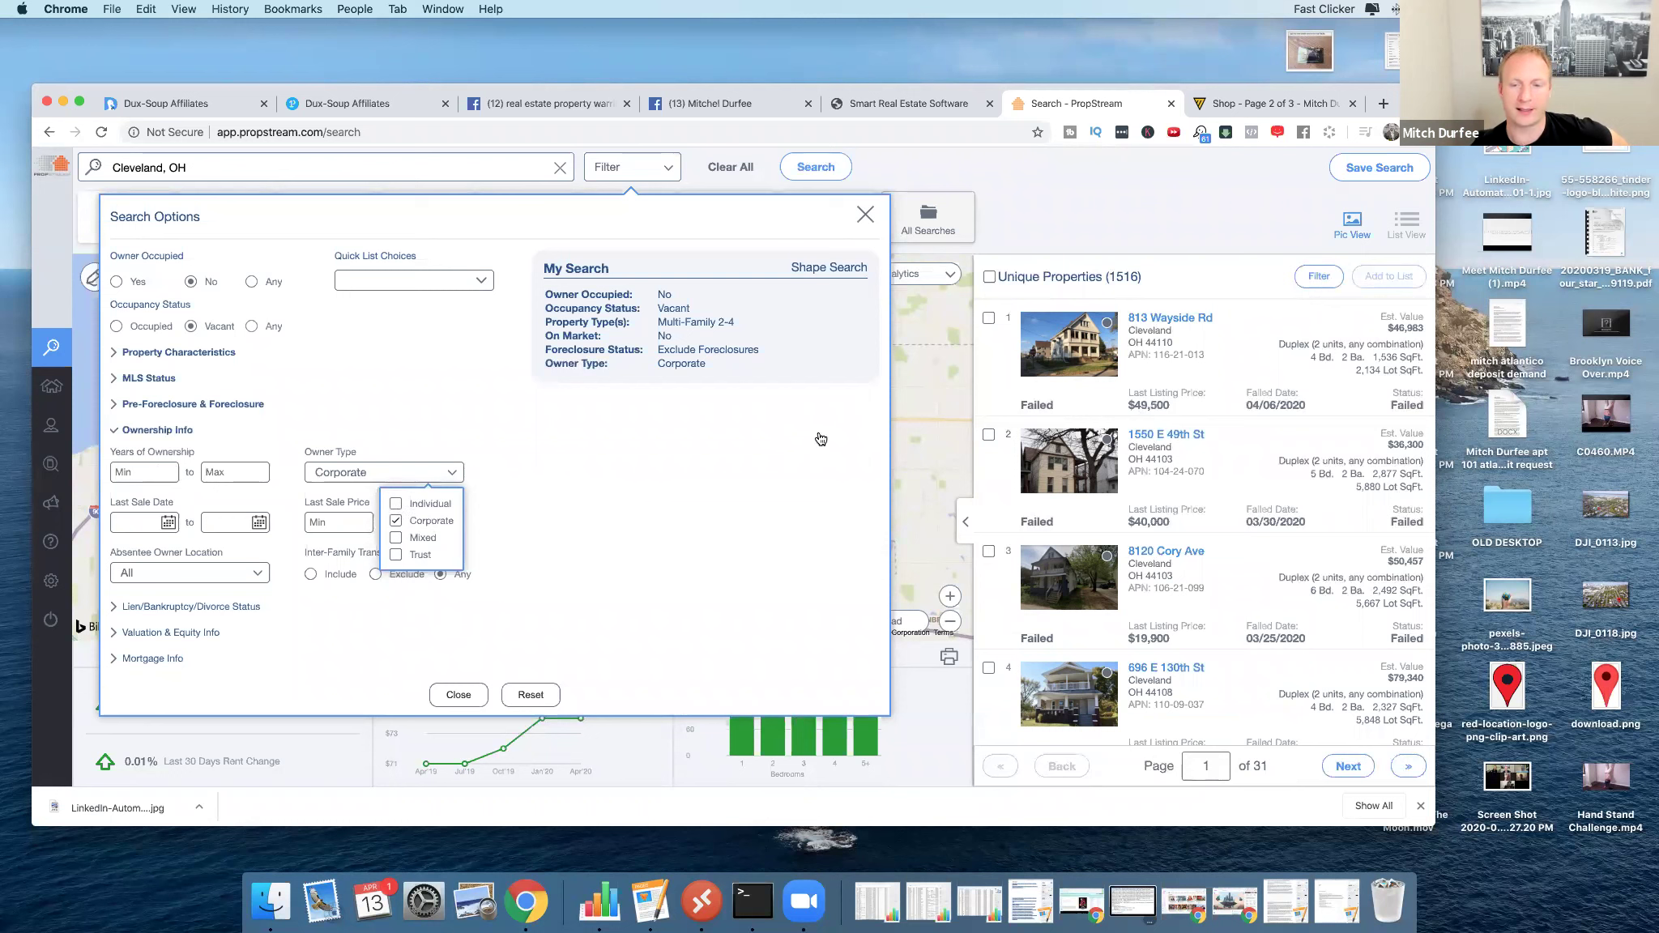
left_click(160, 471)
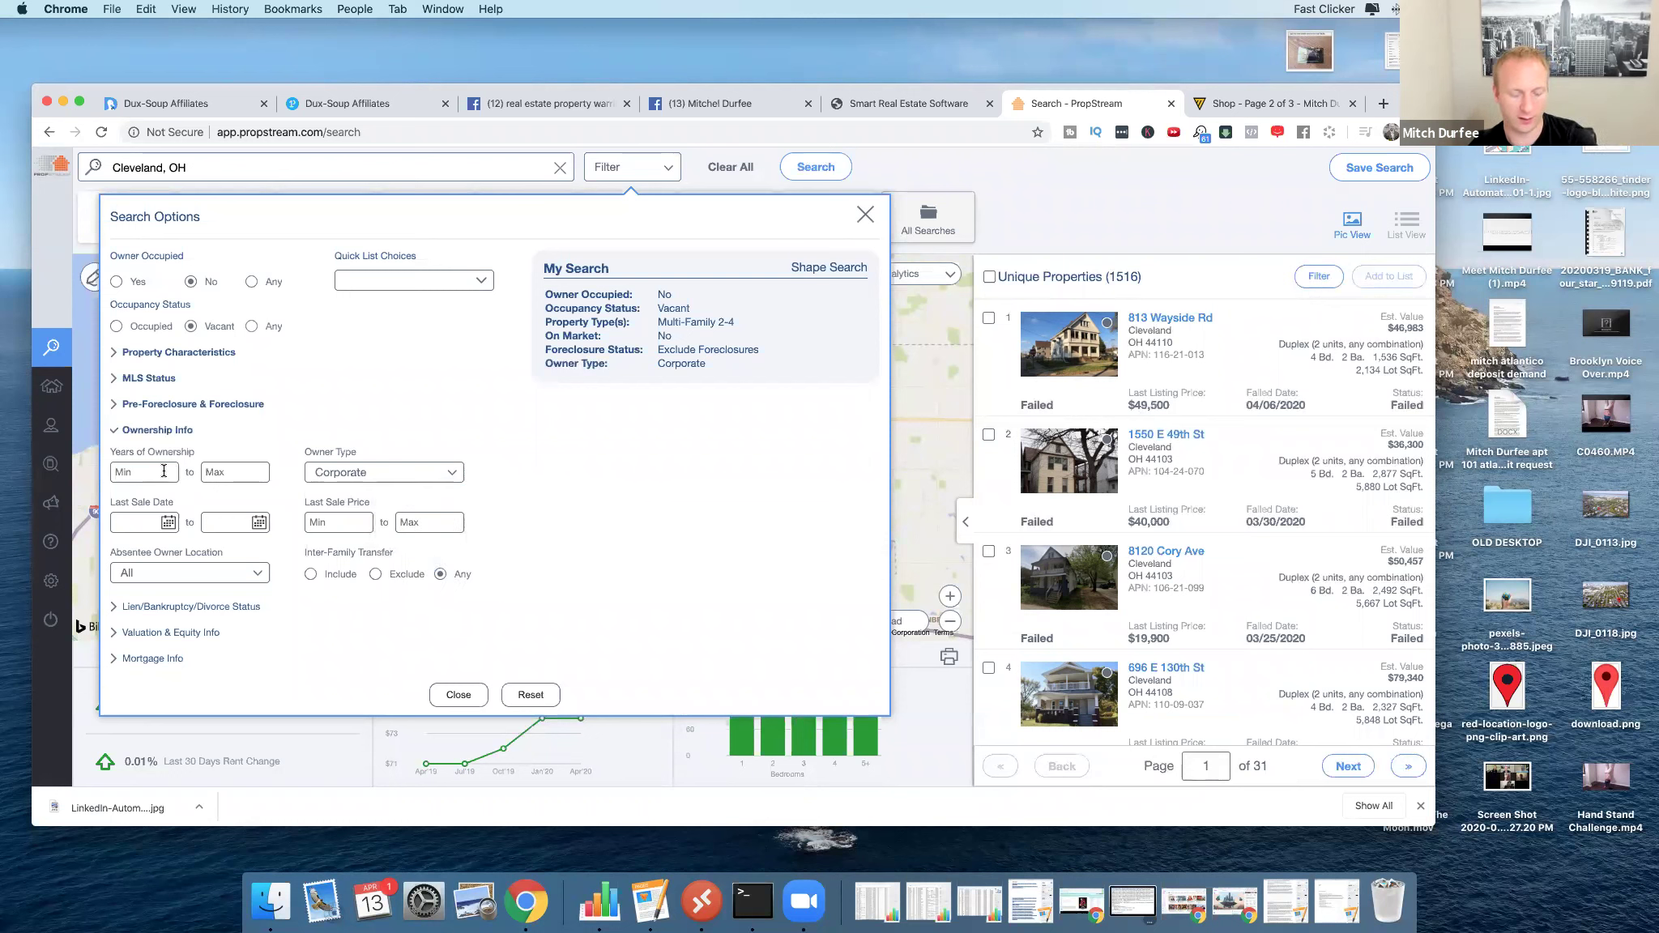
type("2")
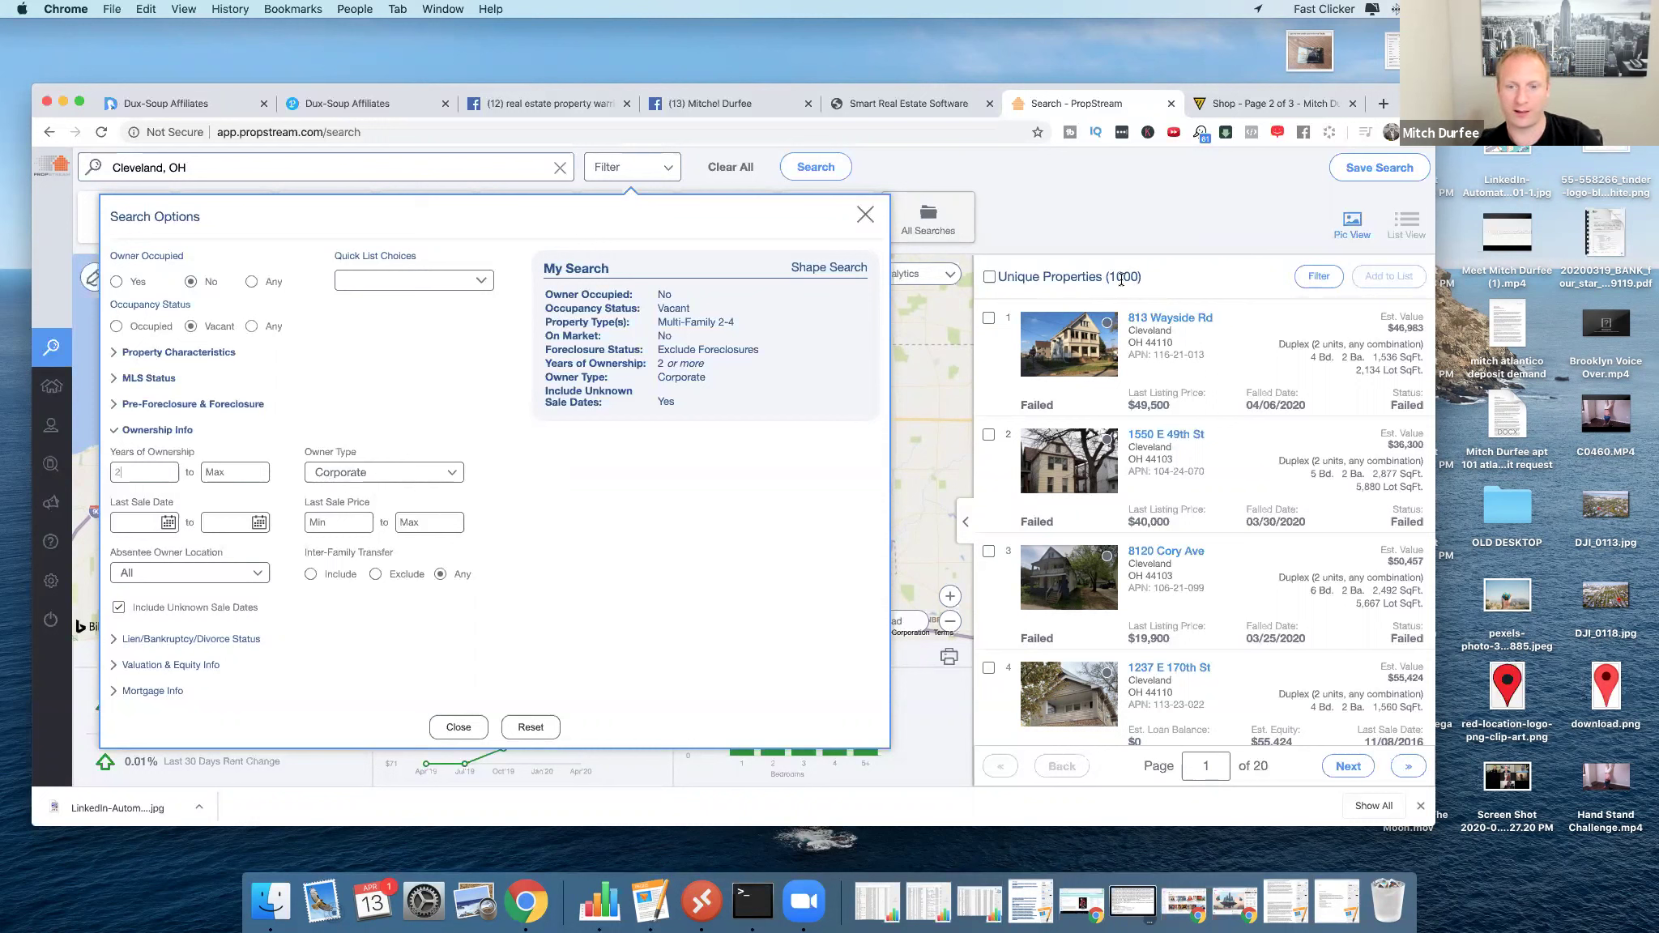
Include both Individual and Corporate owner types and raise the minimum years of ownership to 7.
left_click(435, 473)
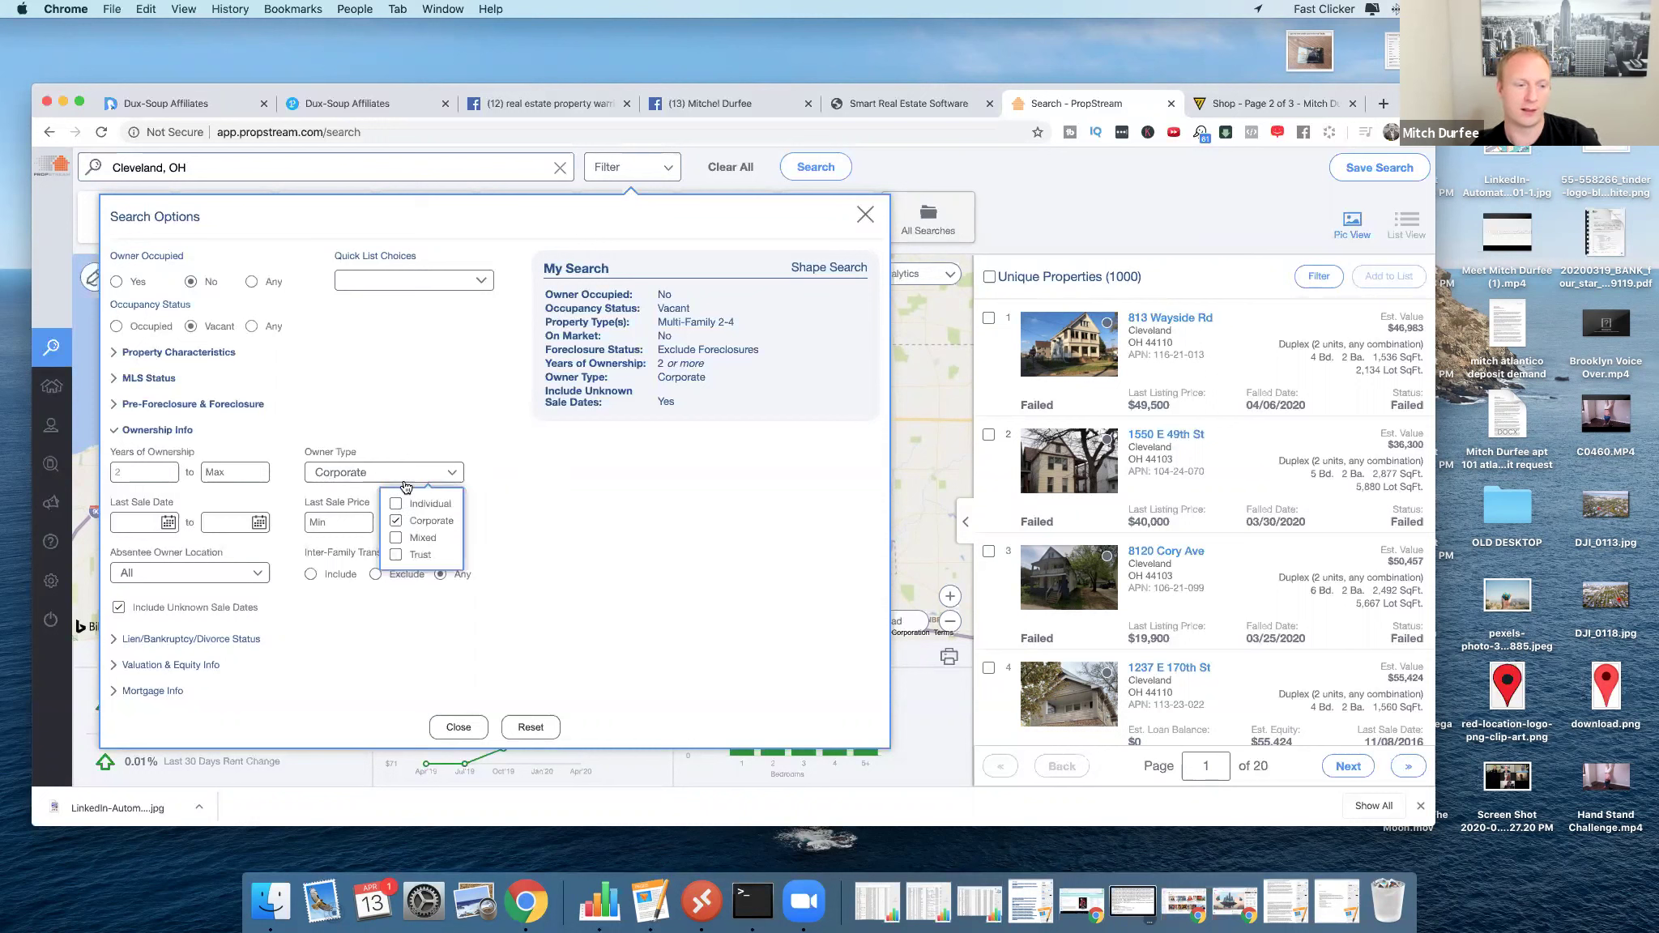
left_click(395, 504)
left_click(396, 520)
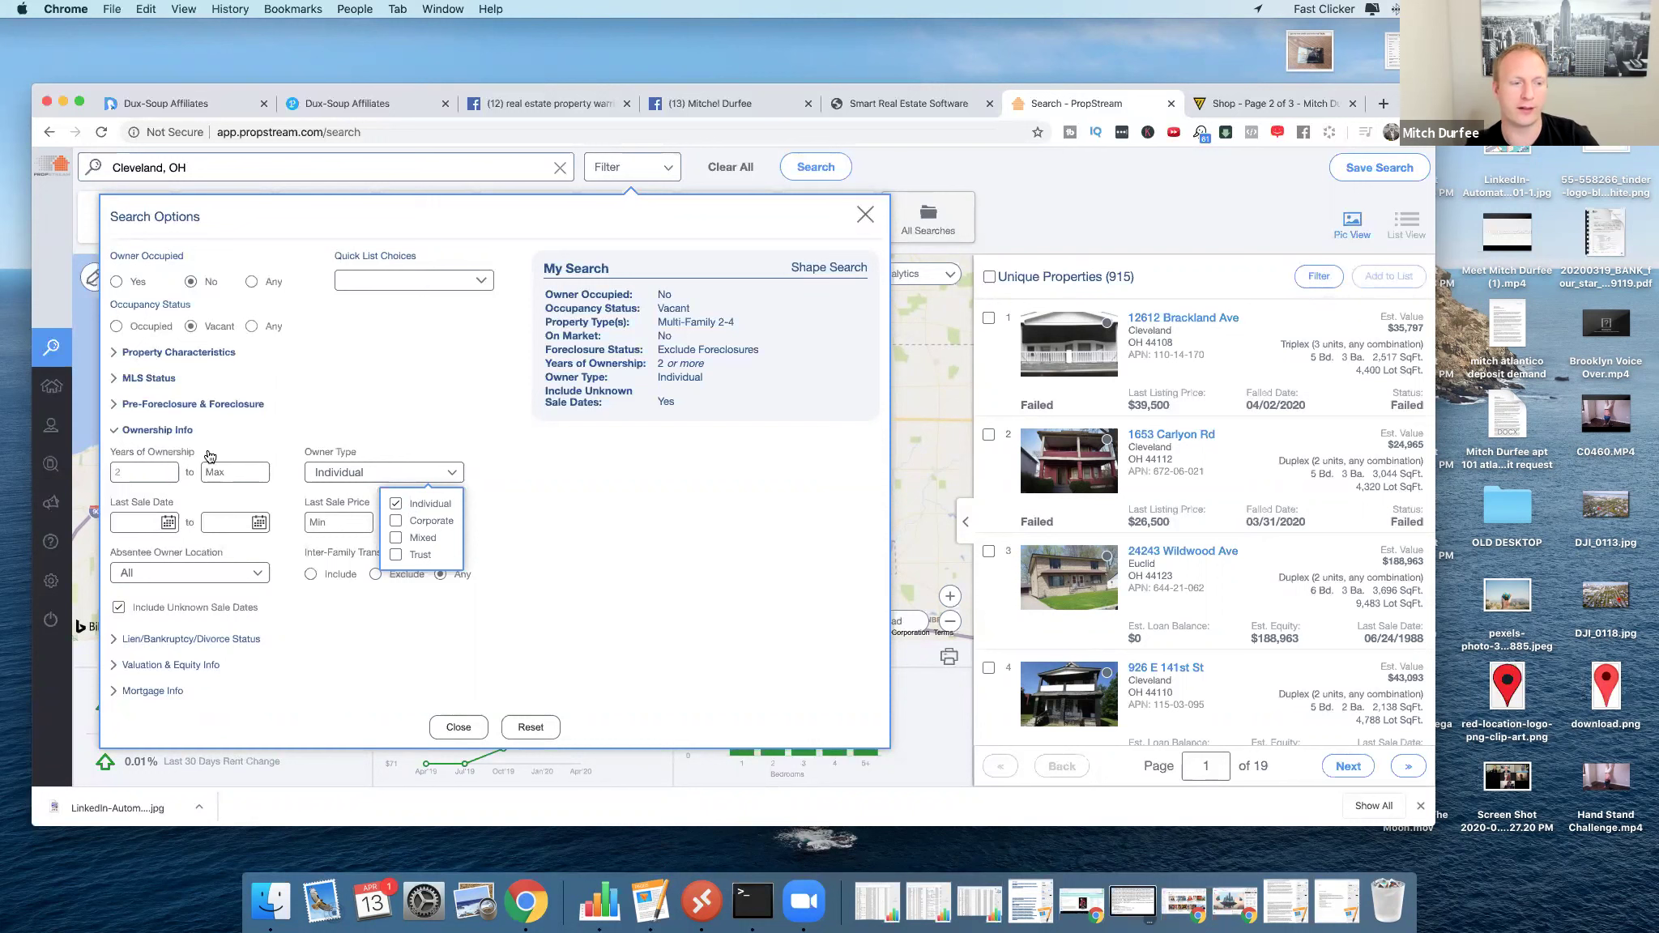
left_click(397, 521)
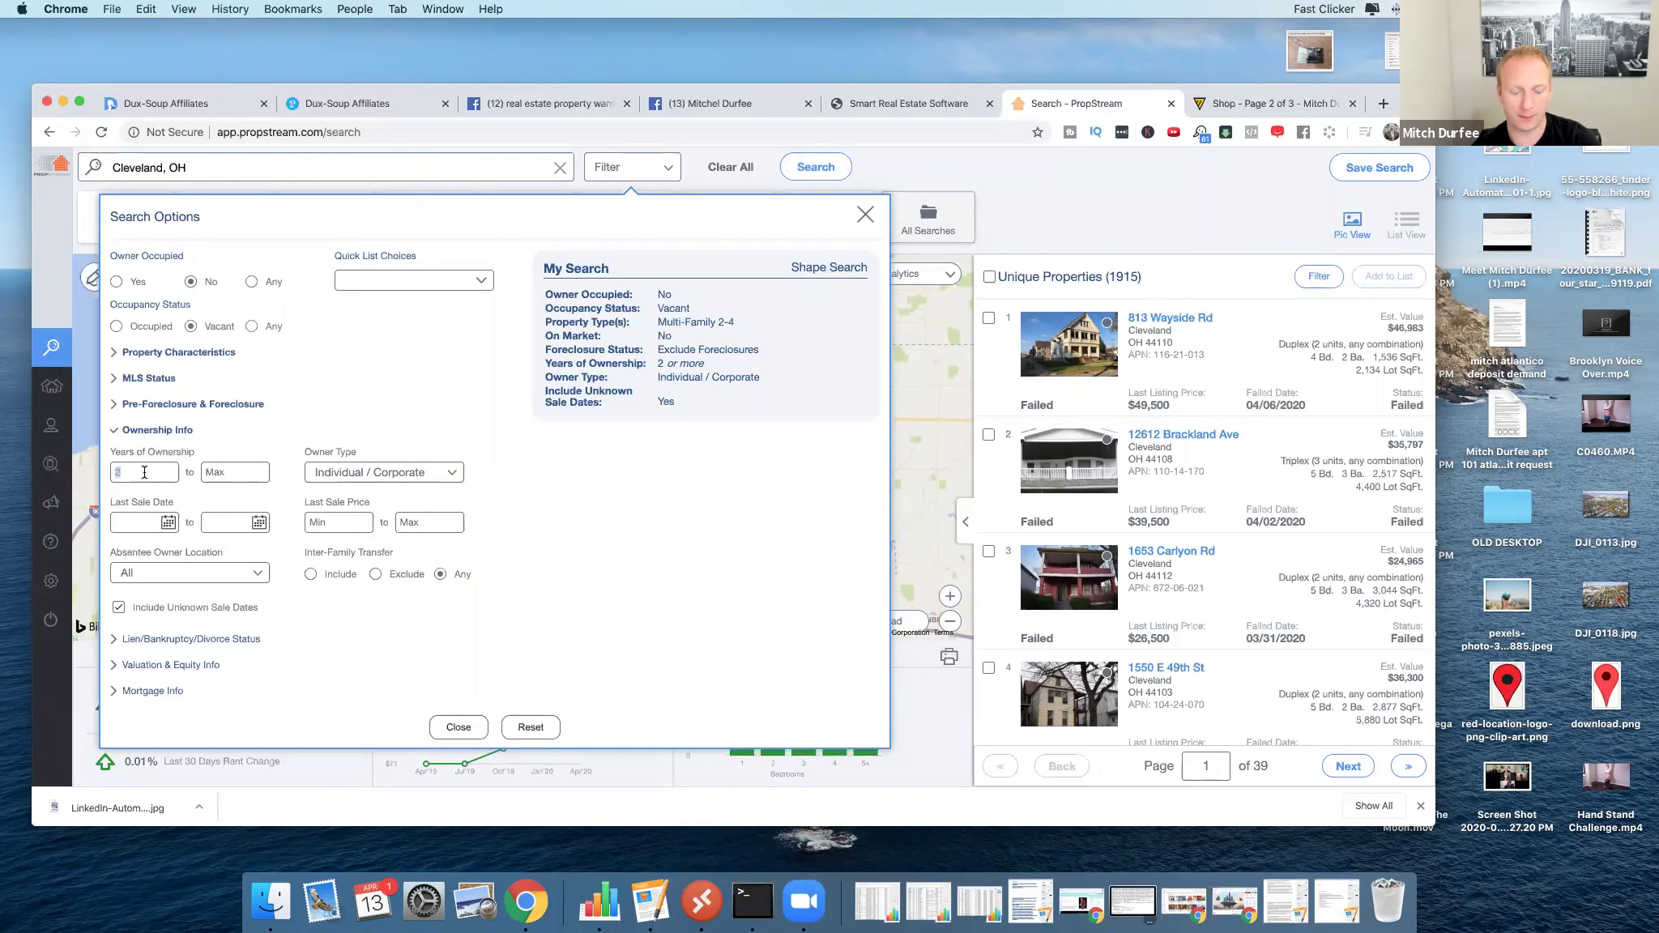
left_click(514, 484)
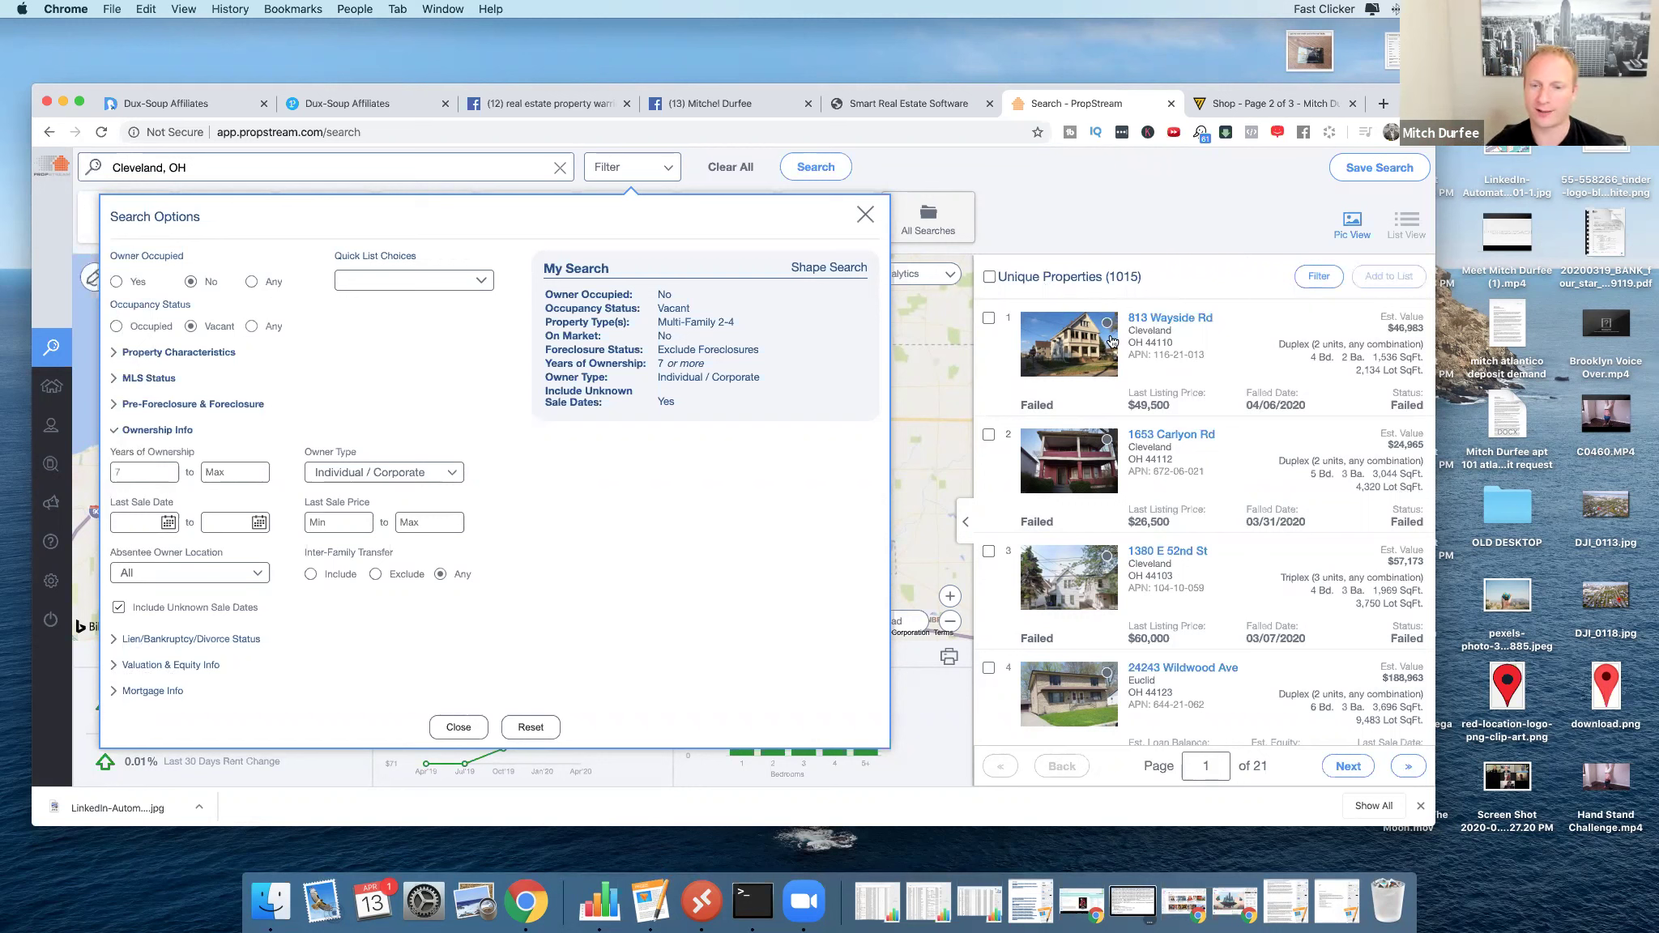
Set the minimum estimated equity to 50% in the valuation and equity filters.
left_click(119, 665)
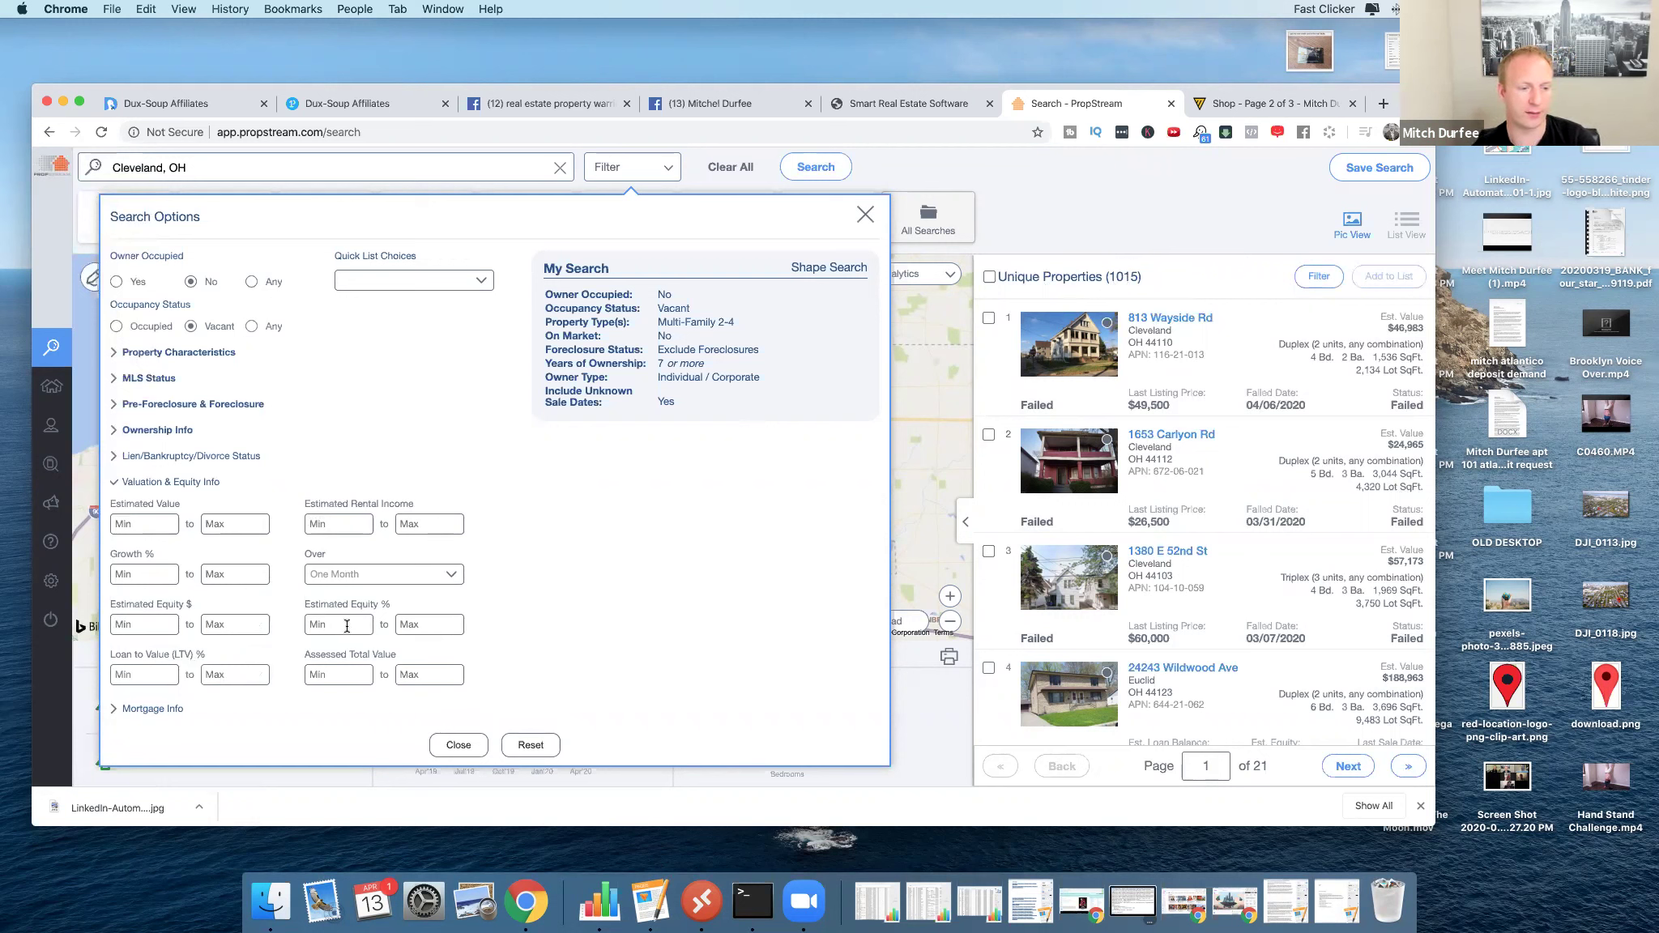
type("50")
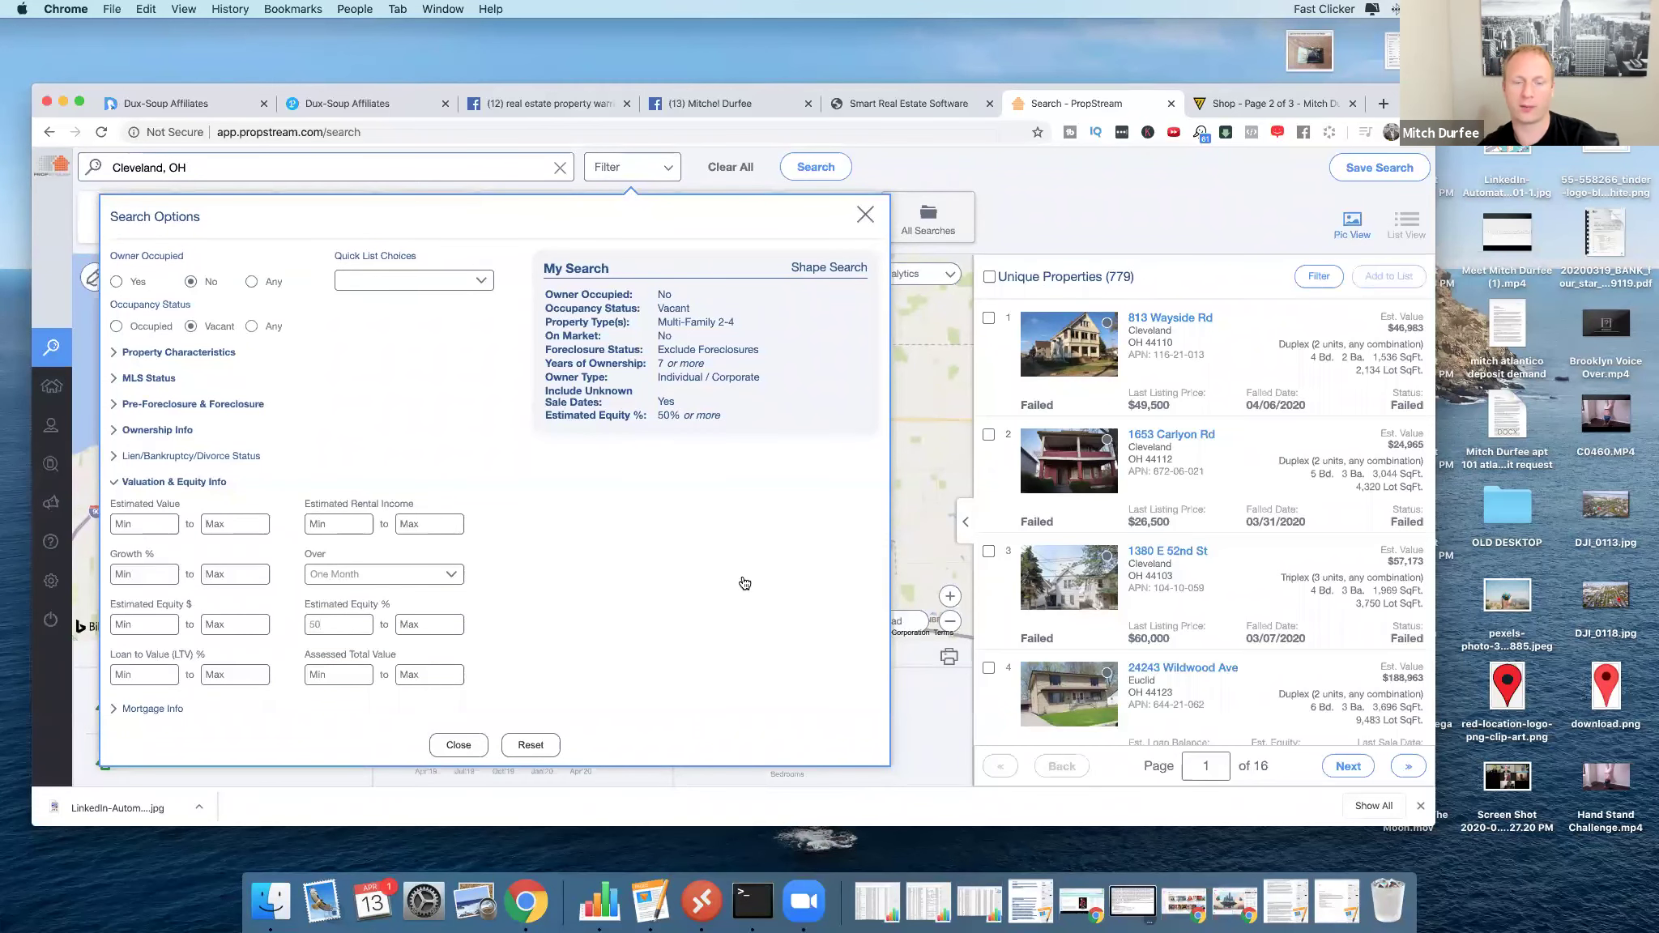
double_click(335, 626)
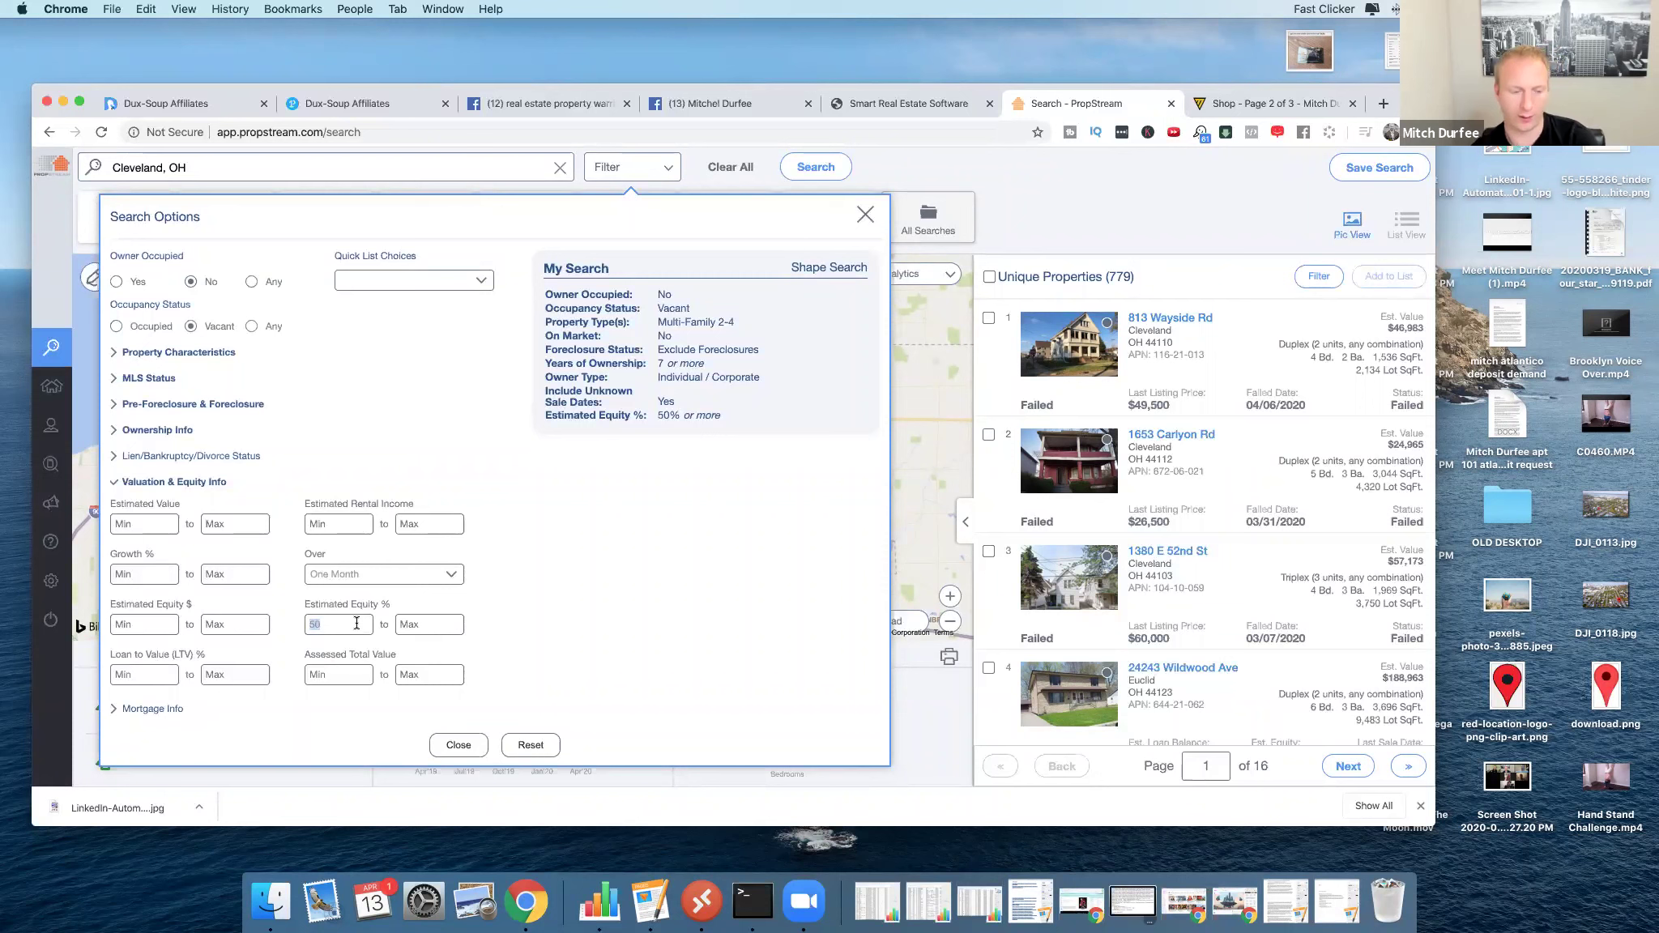
left_click(612, 529)
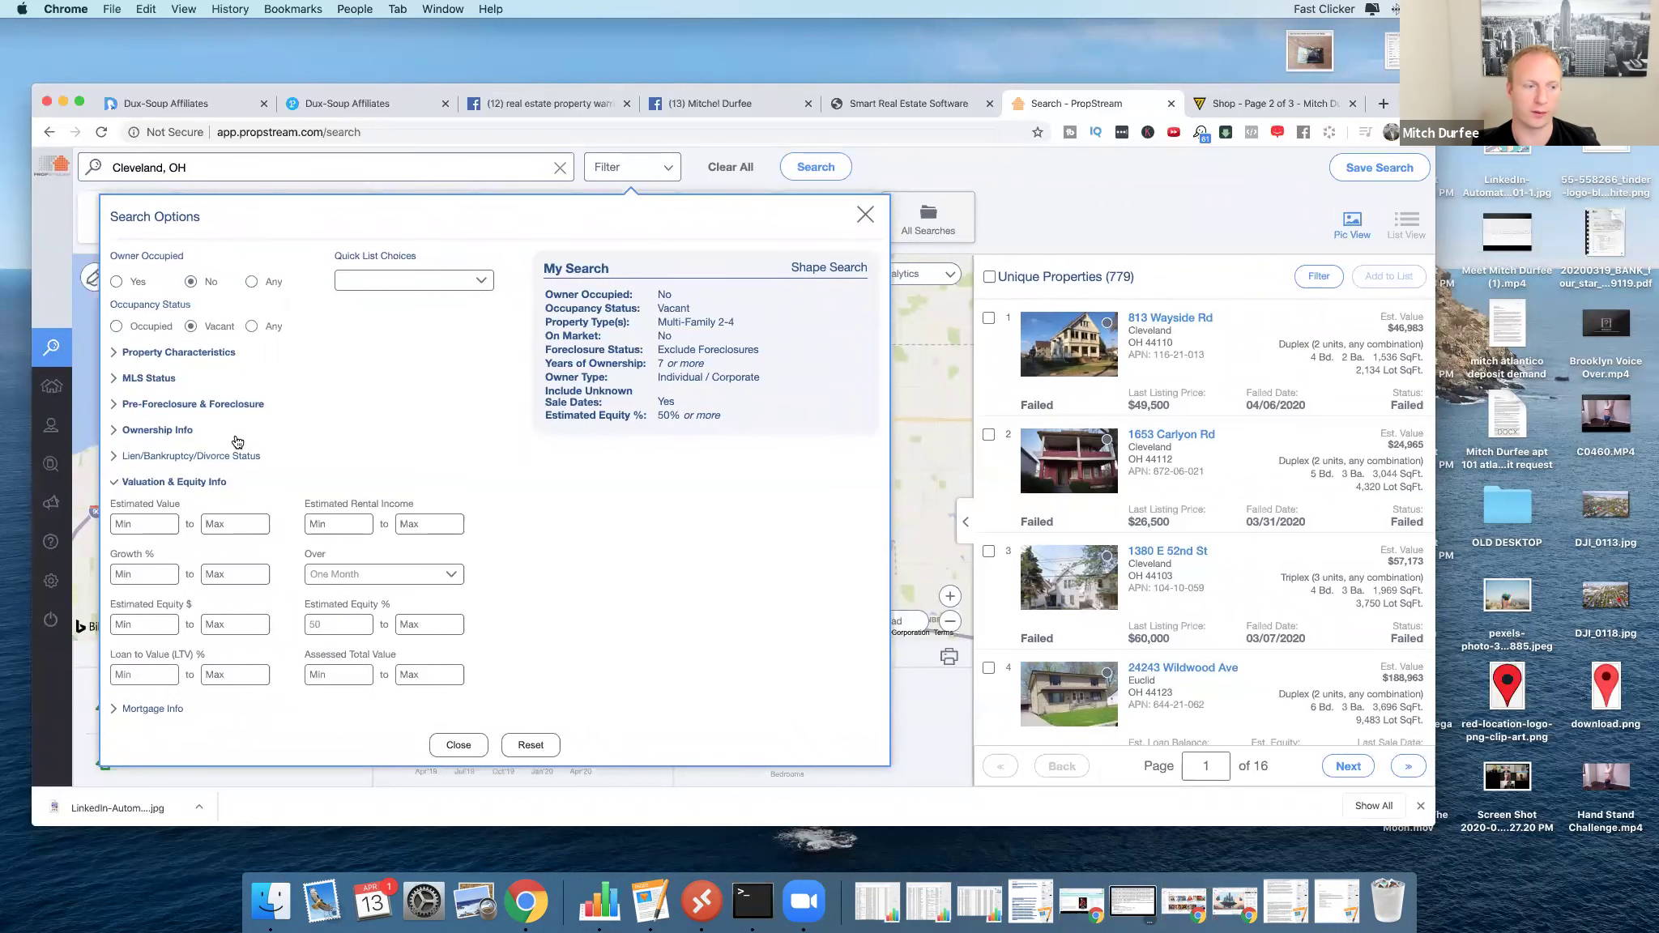
Lower the minimum years of ownership to 4 and return to the valuation and equity filters.
left_click(118, 432)
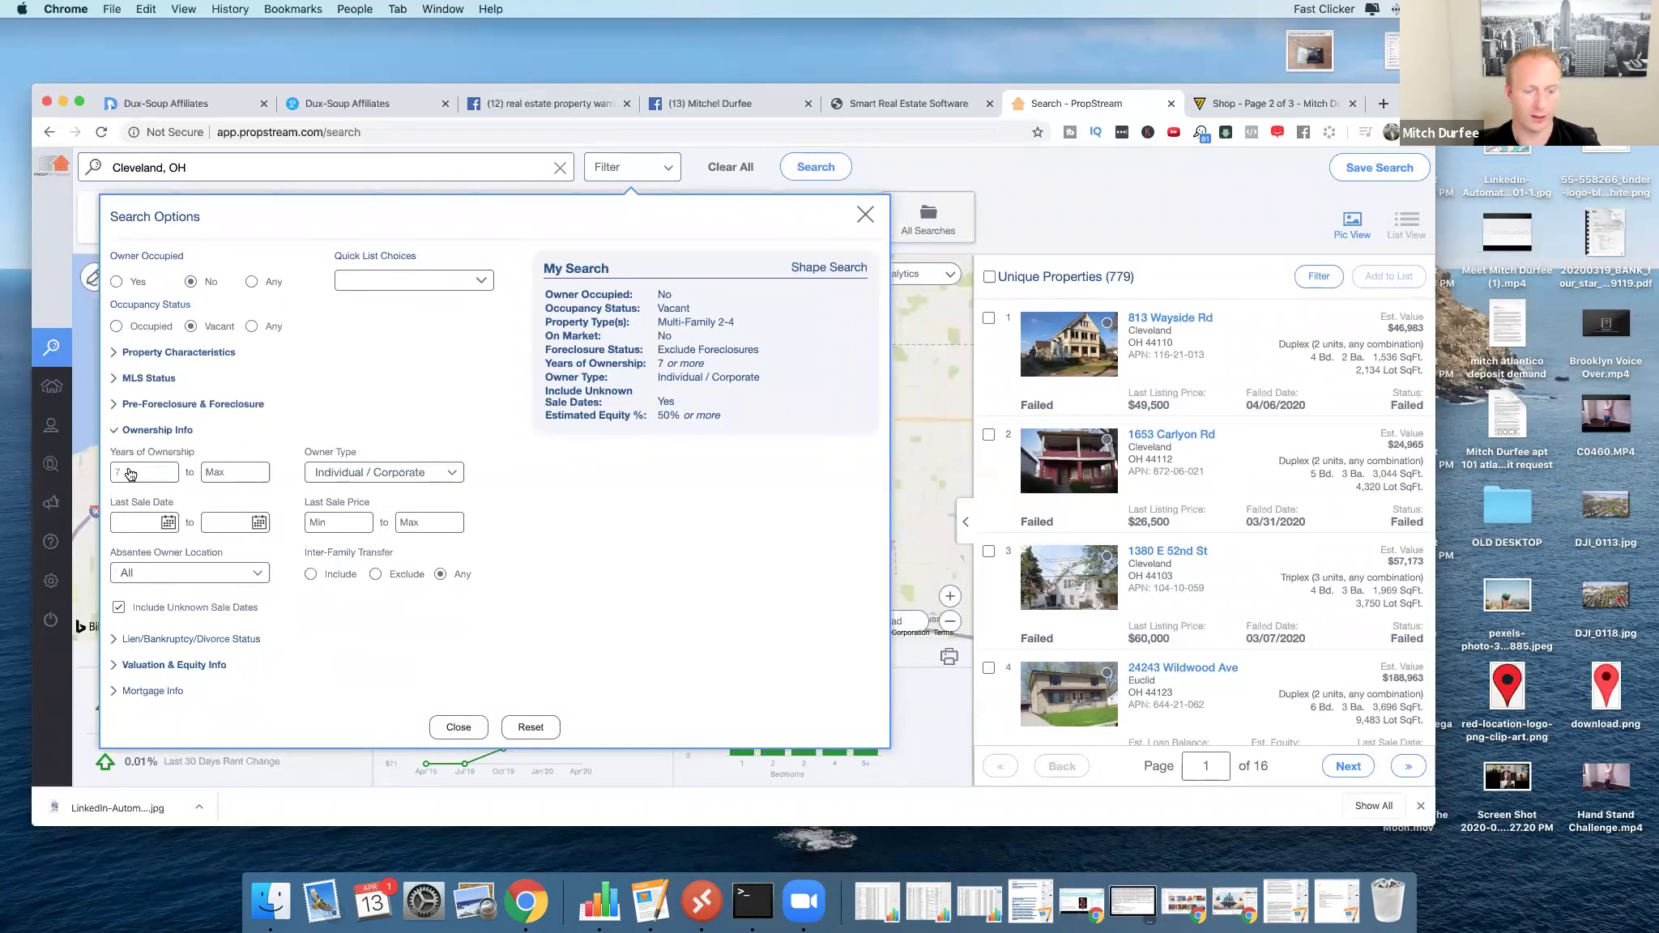
type("4")
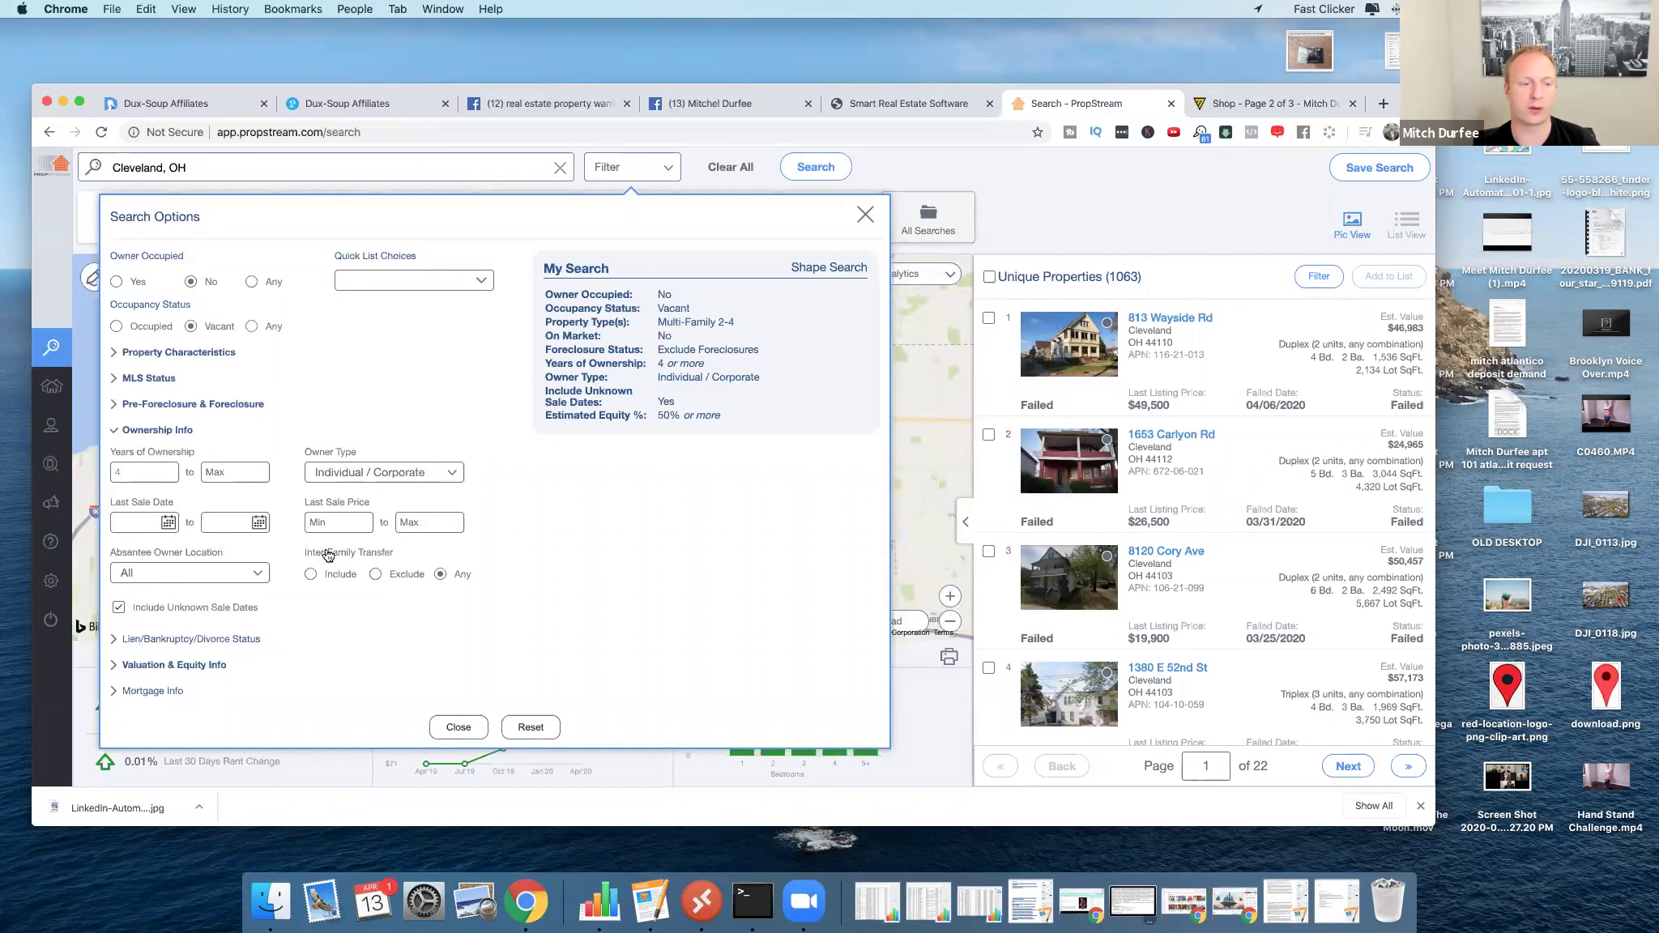
left_click(115, 665)
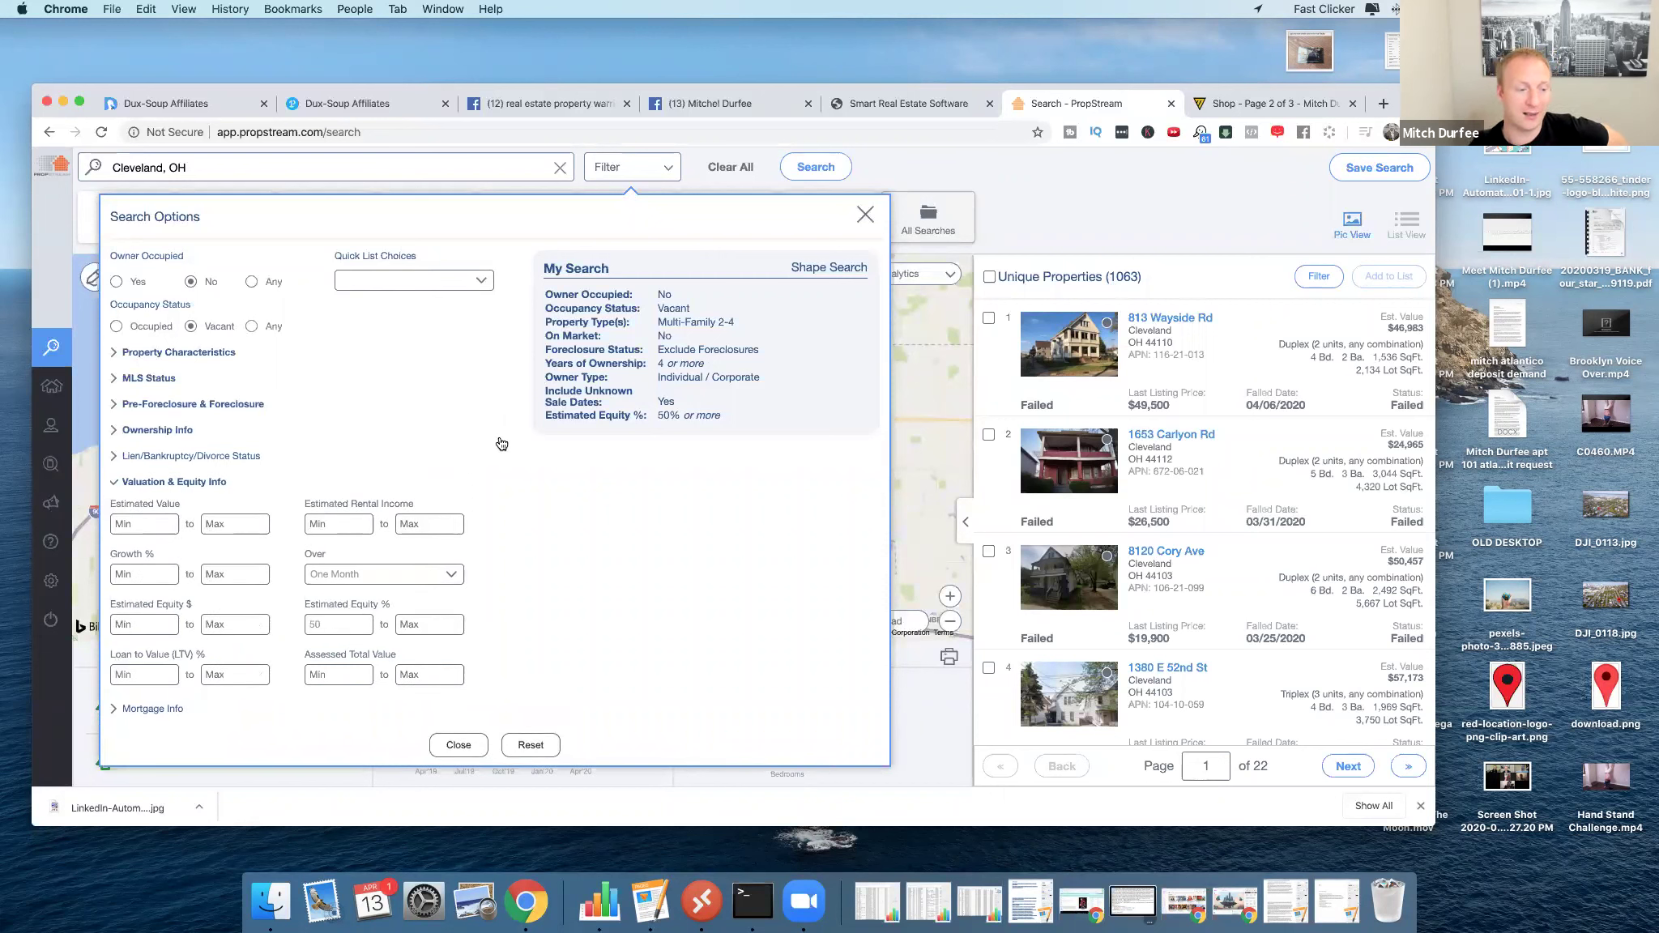
Close the search options and select all the matching properties.
left_click(864, 215)
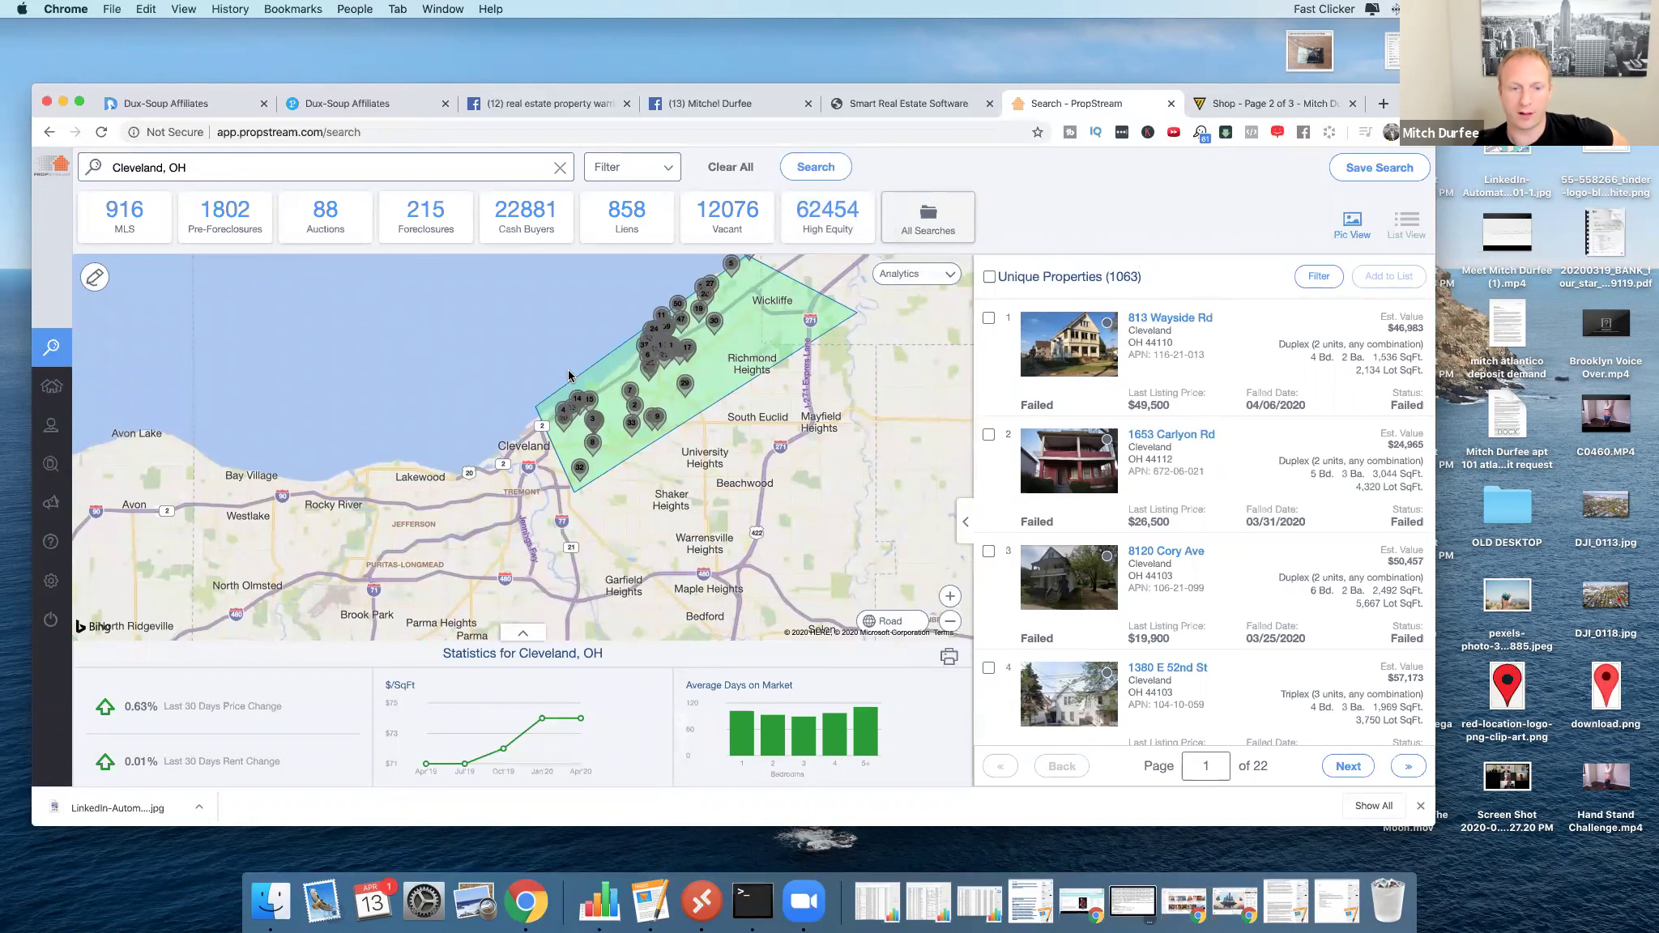
left_click(989, 276)
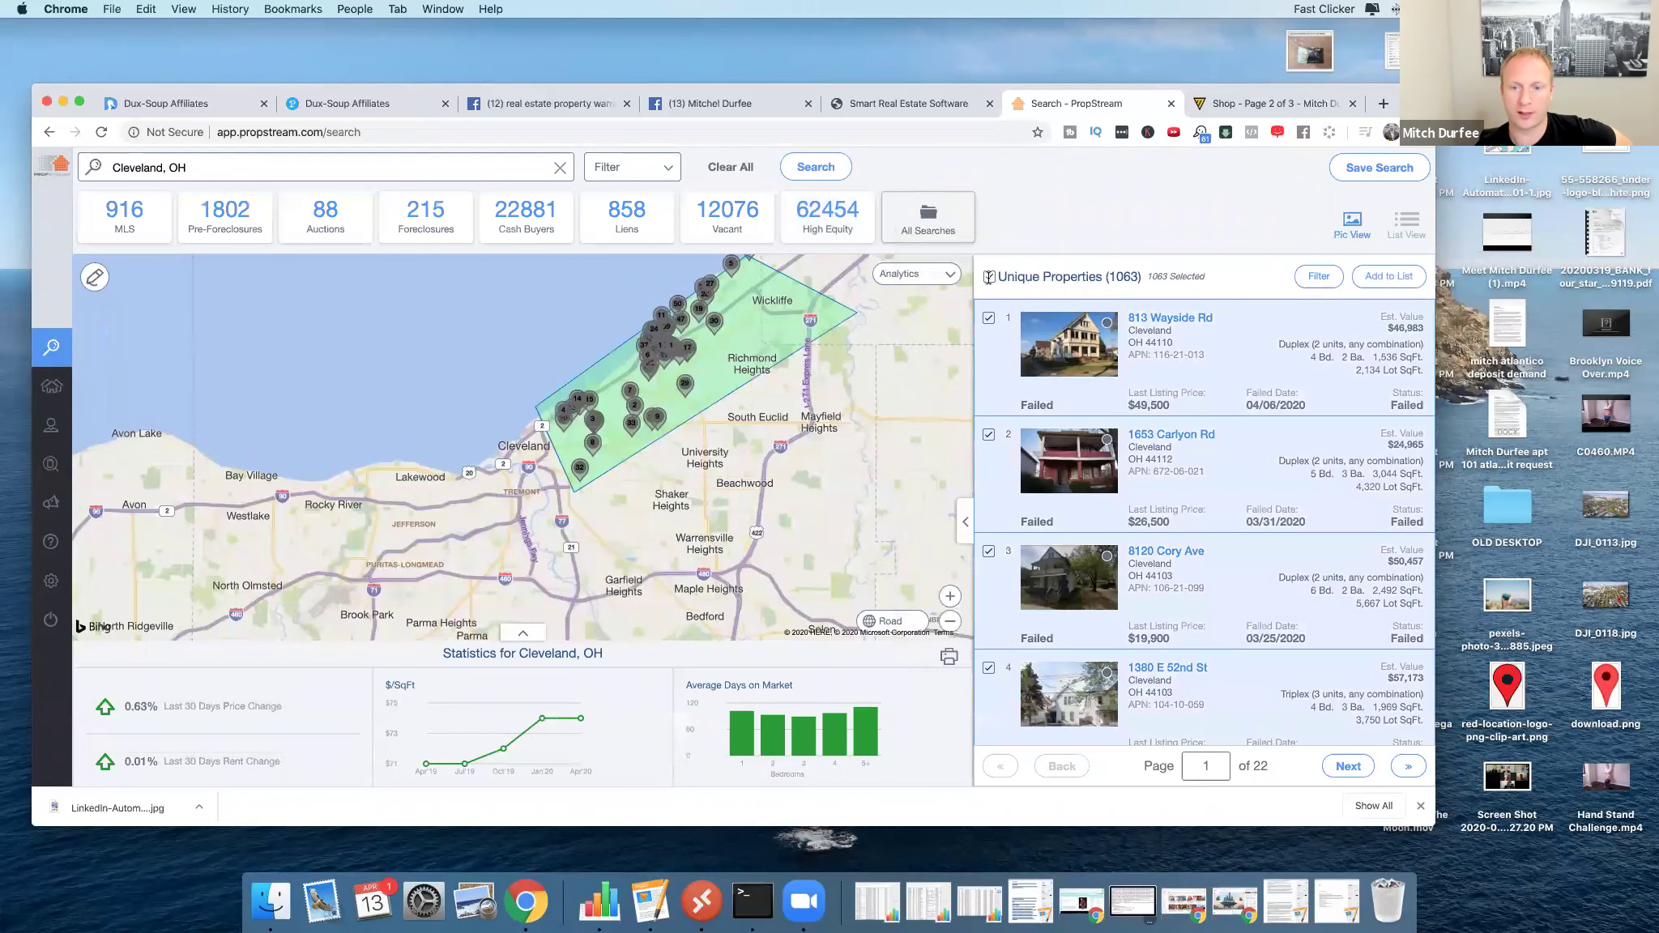
left_click(1389, 276)
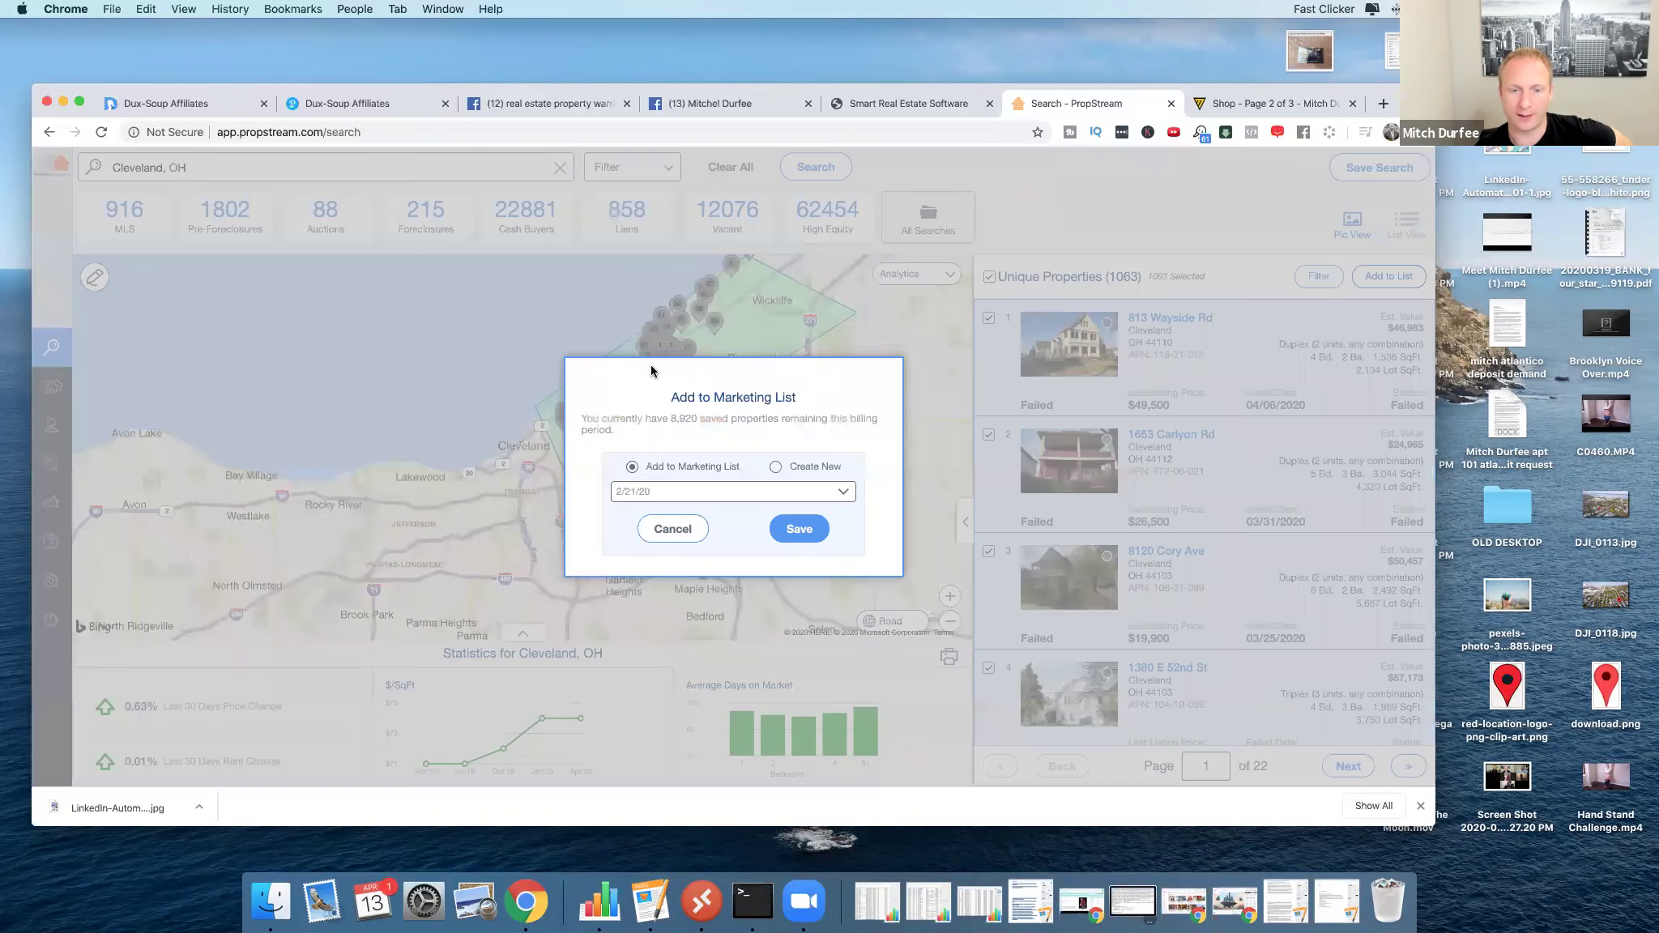
left_click(654, 490)
left_click(775, 466)
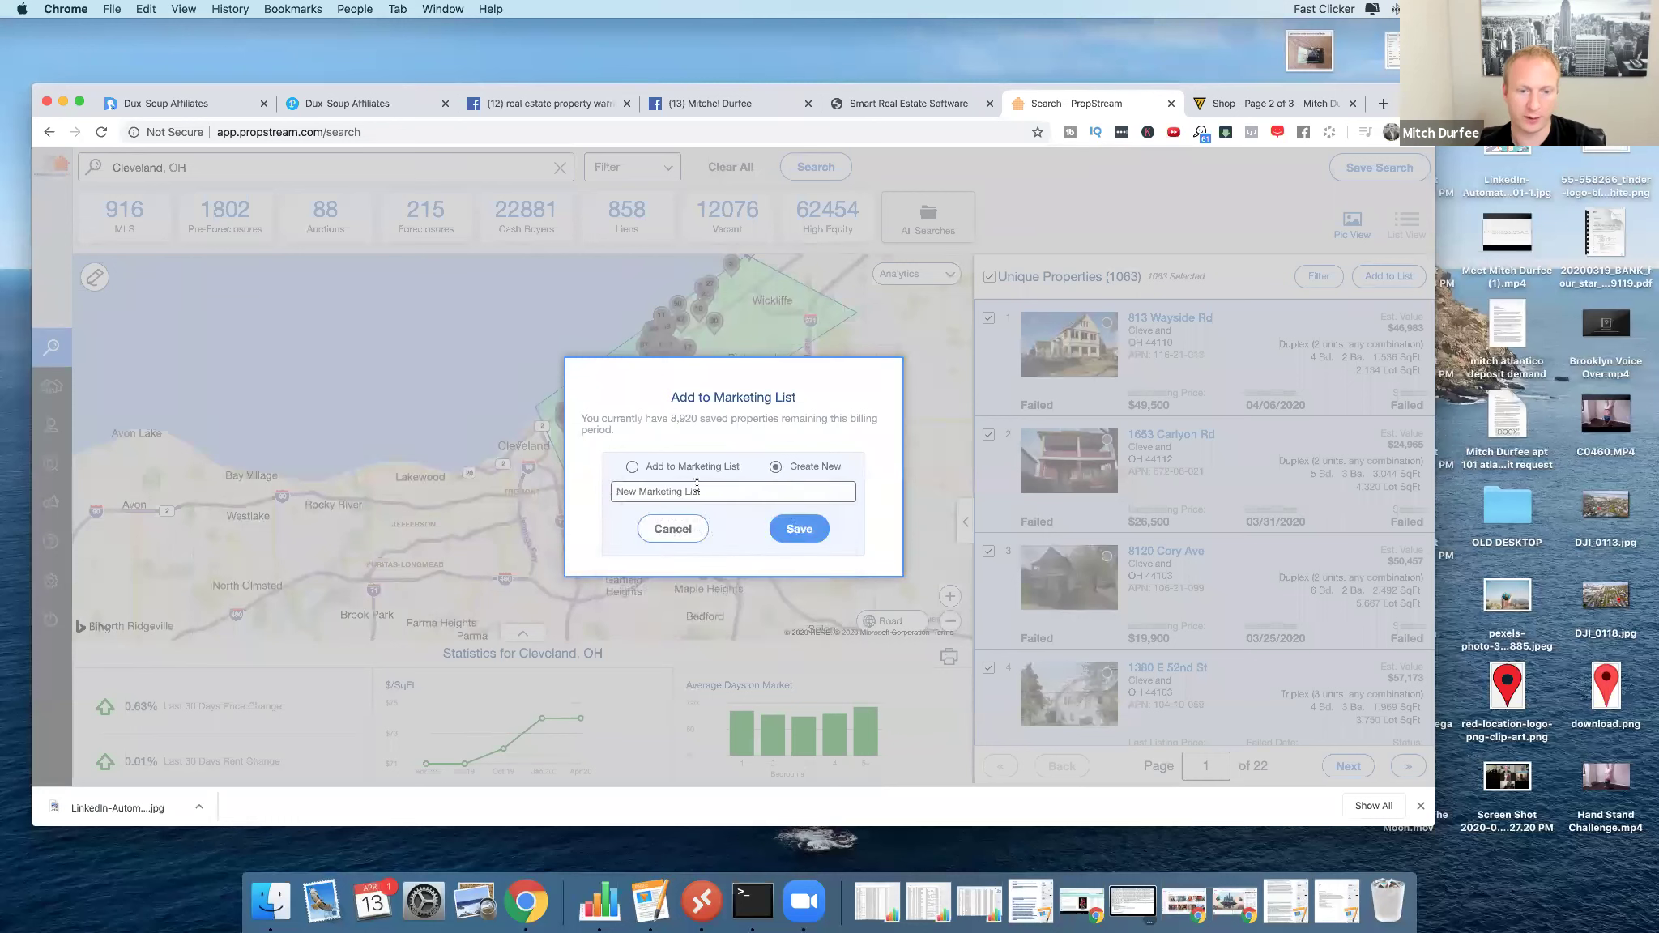
left_click(675, 492)
type("North East Cleveland")
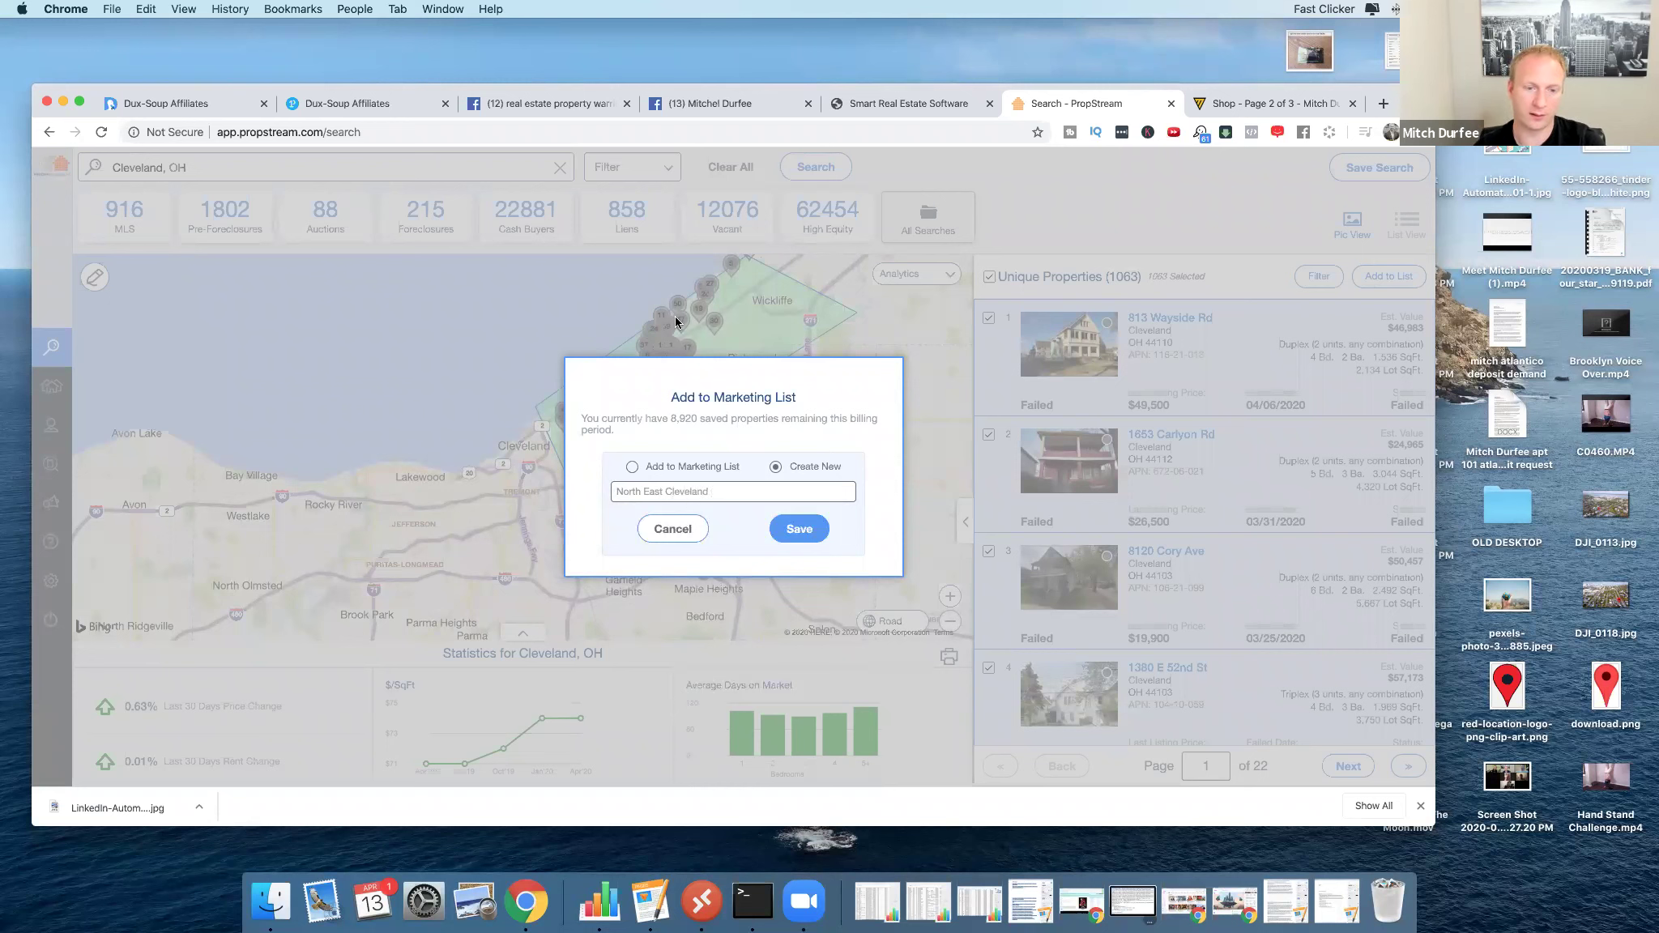
left_click(673, 529)
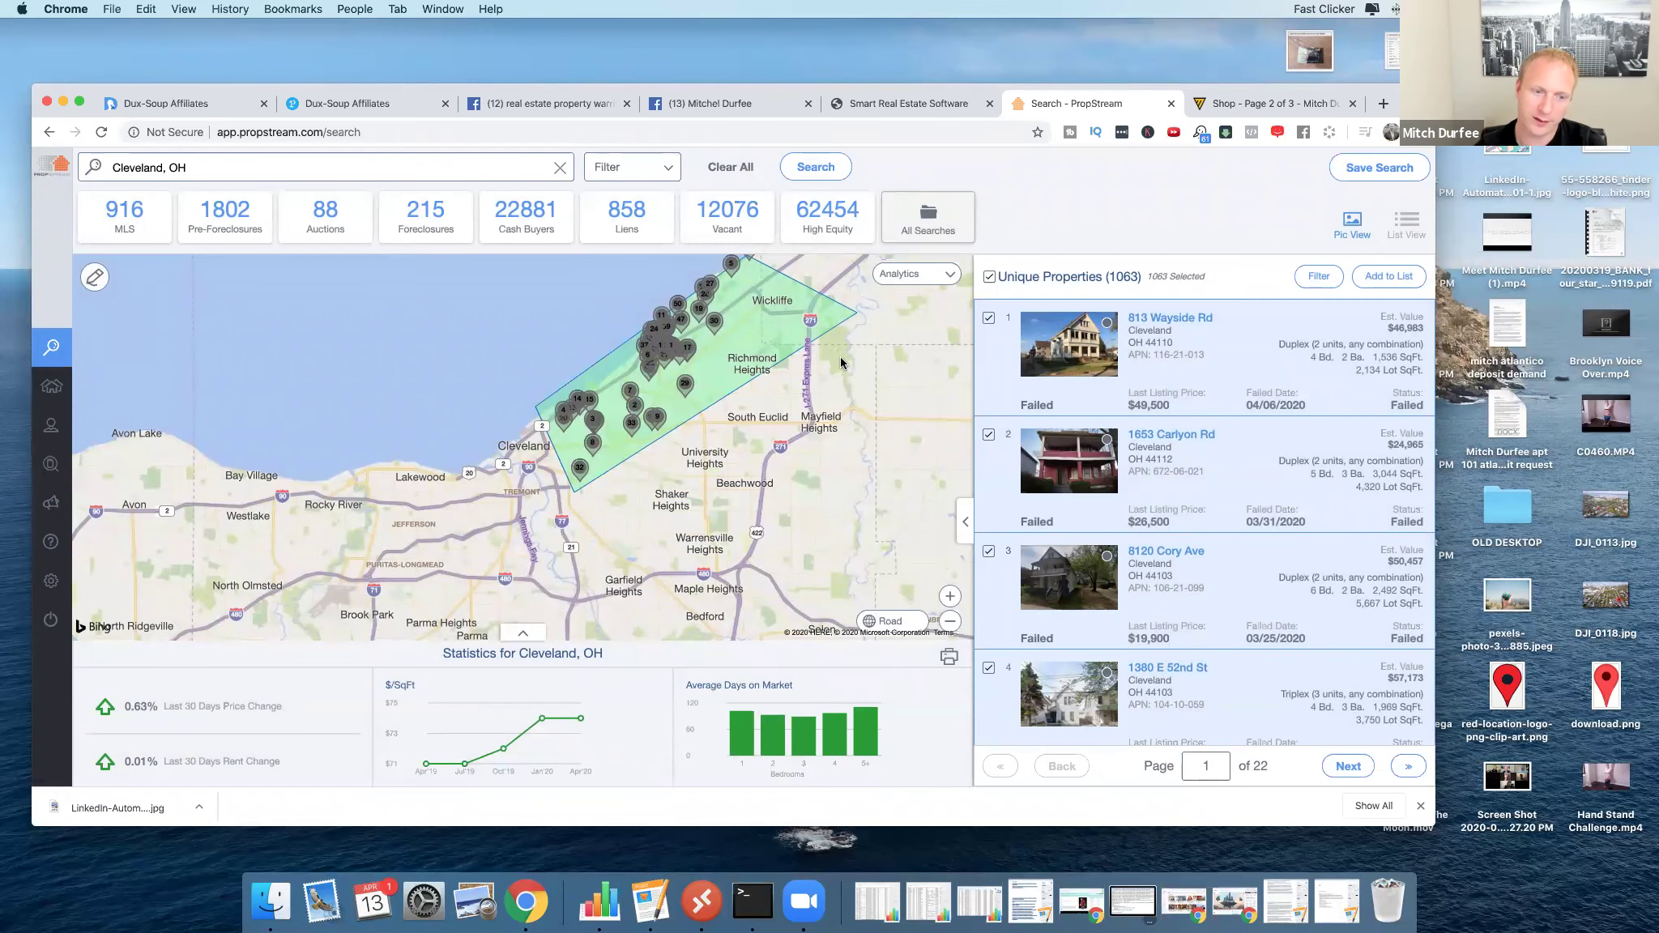
scroll(840, 362, "up", 2)
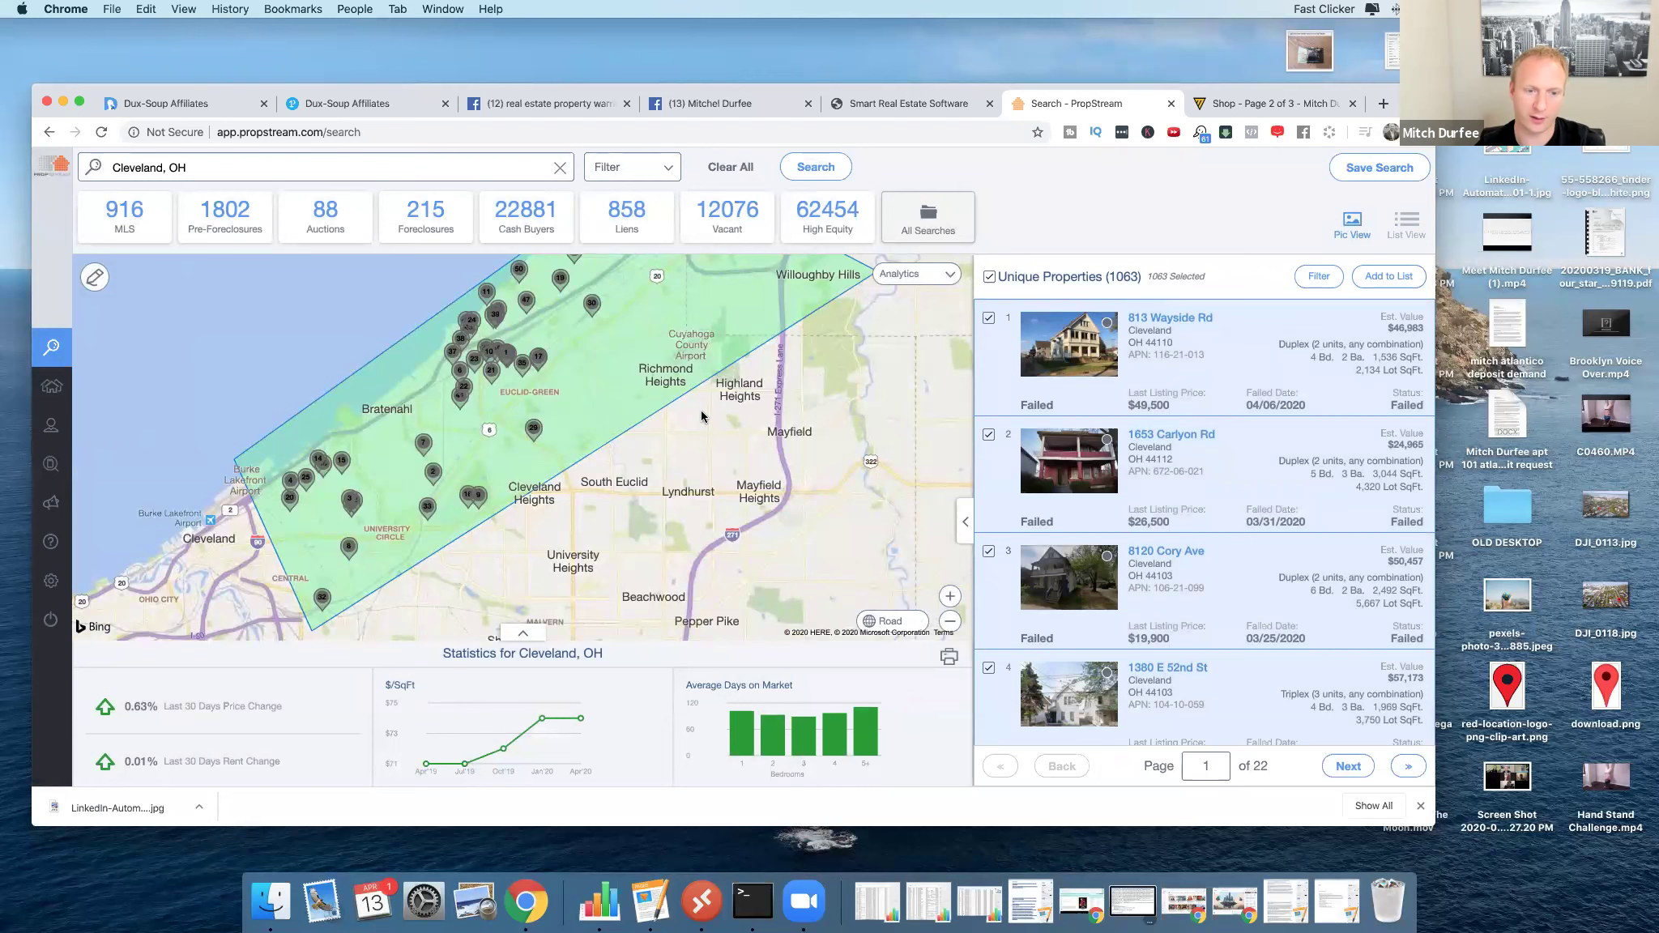
scroll(702, 416, "down", 4)
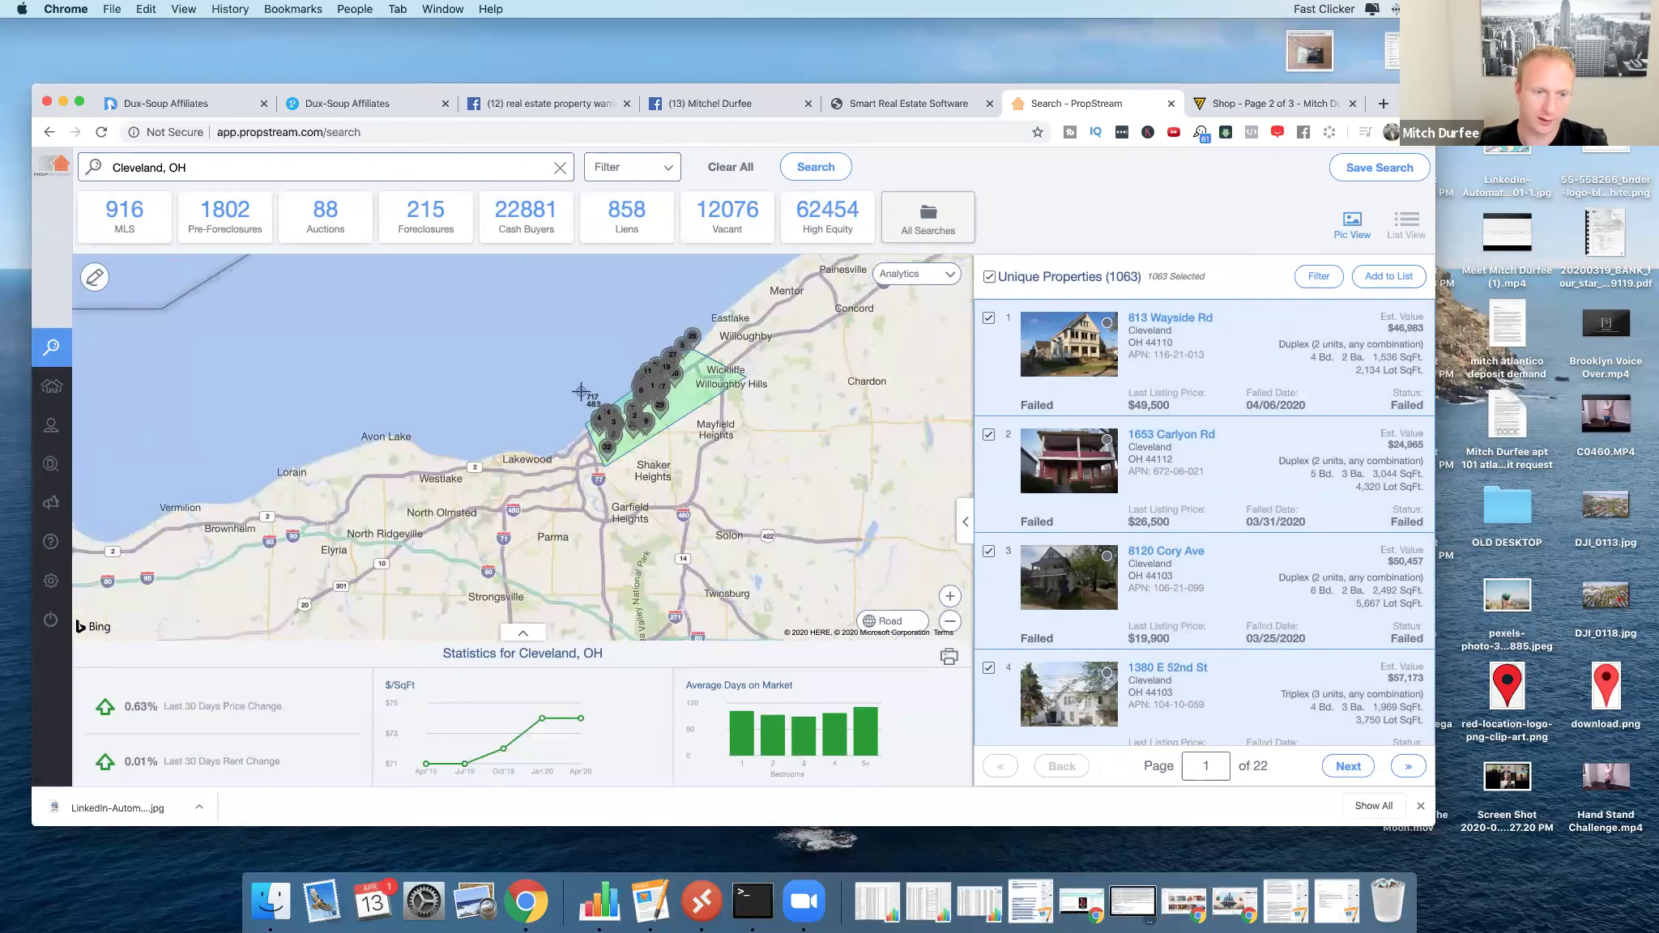
mouse_move(485, 303)
left_mouse_down()
mouse_move(785, 579)
mouse_move(780, 565)
left_mouse_up()
scroll(779, 566, "up", 4)
scroll(568, 319, "down", 5)
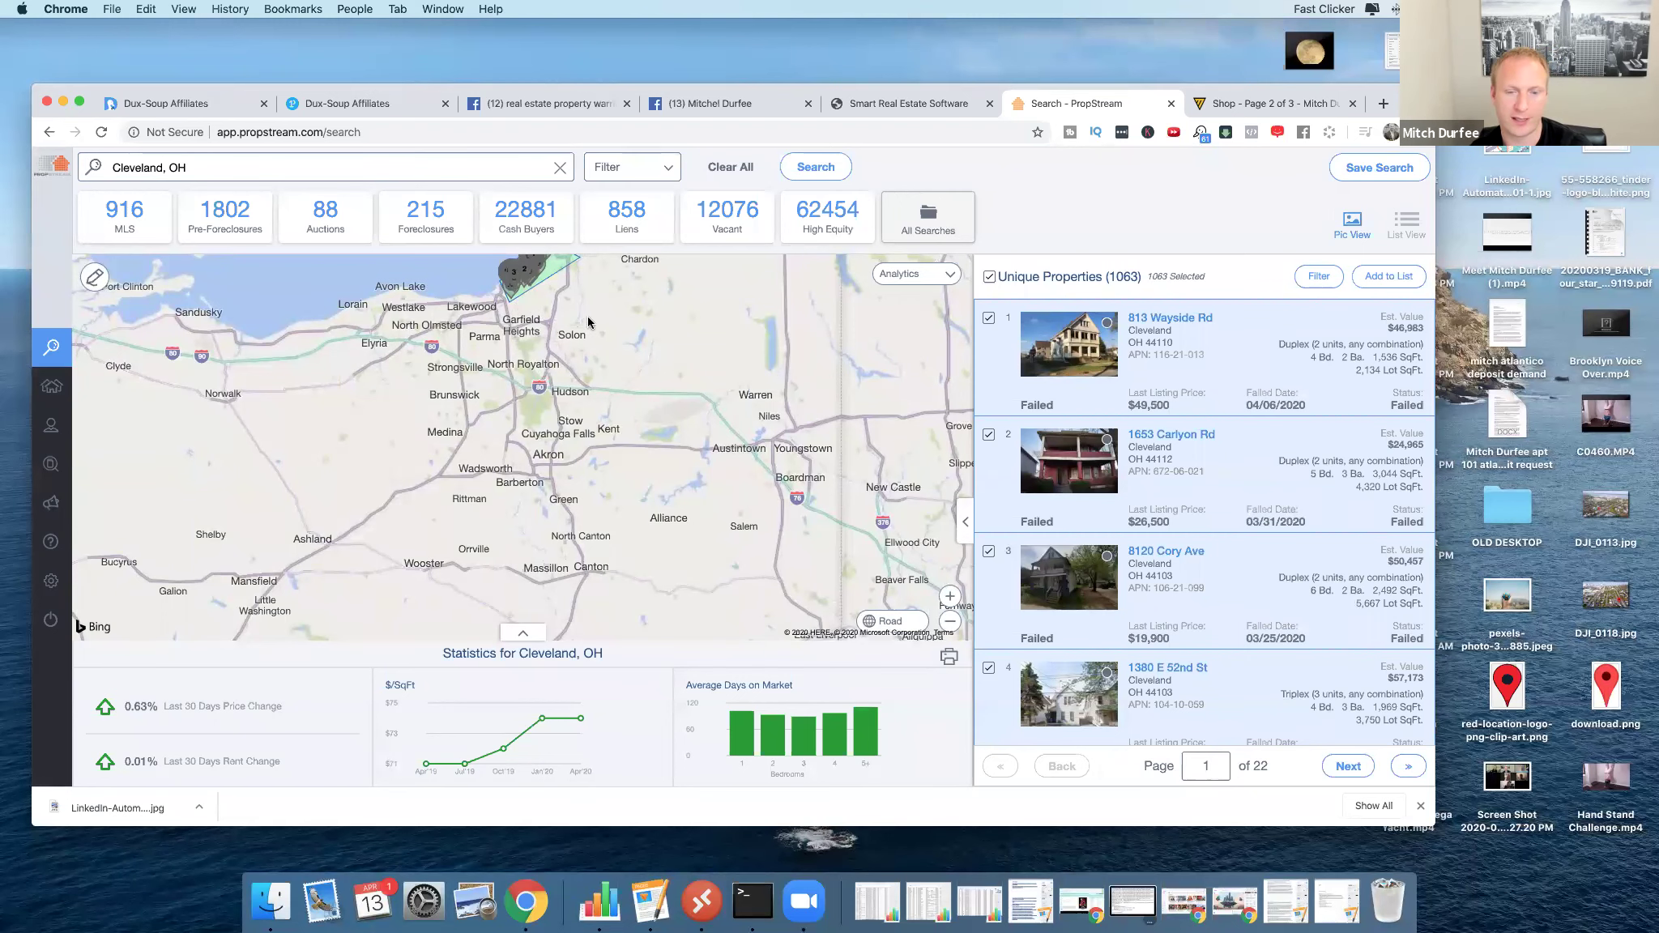
Save all the selected properties to a new marketing list named "North east Cleveland Shoreline".
left_click(1388, 278)
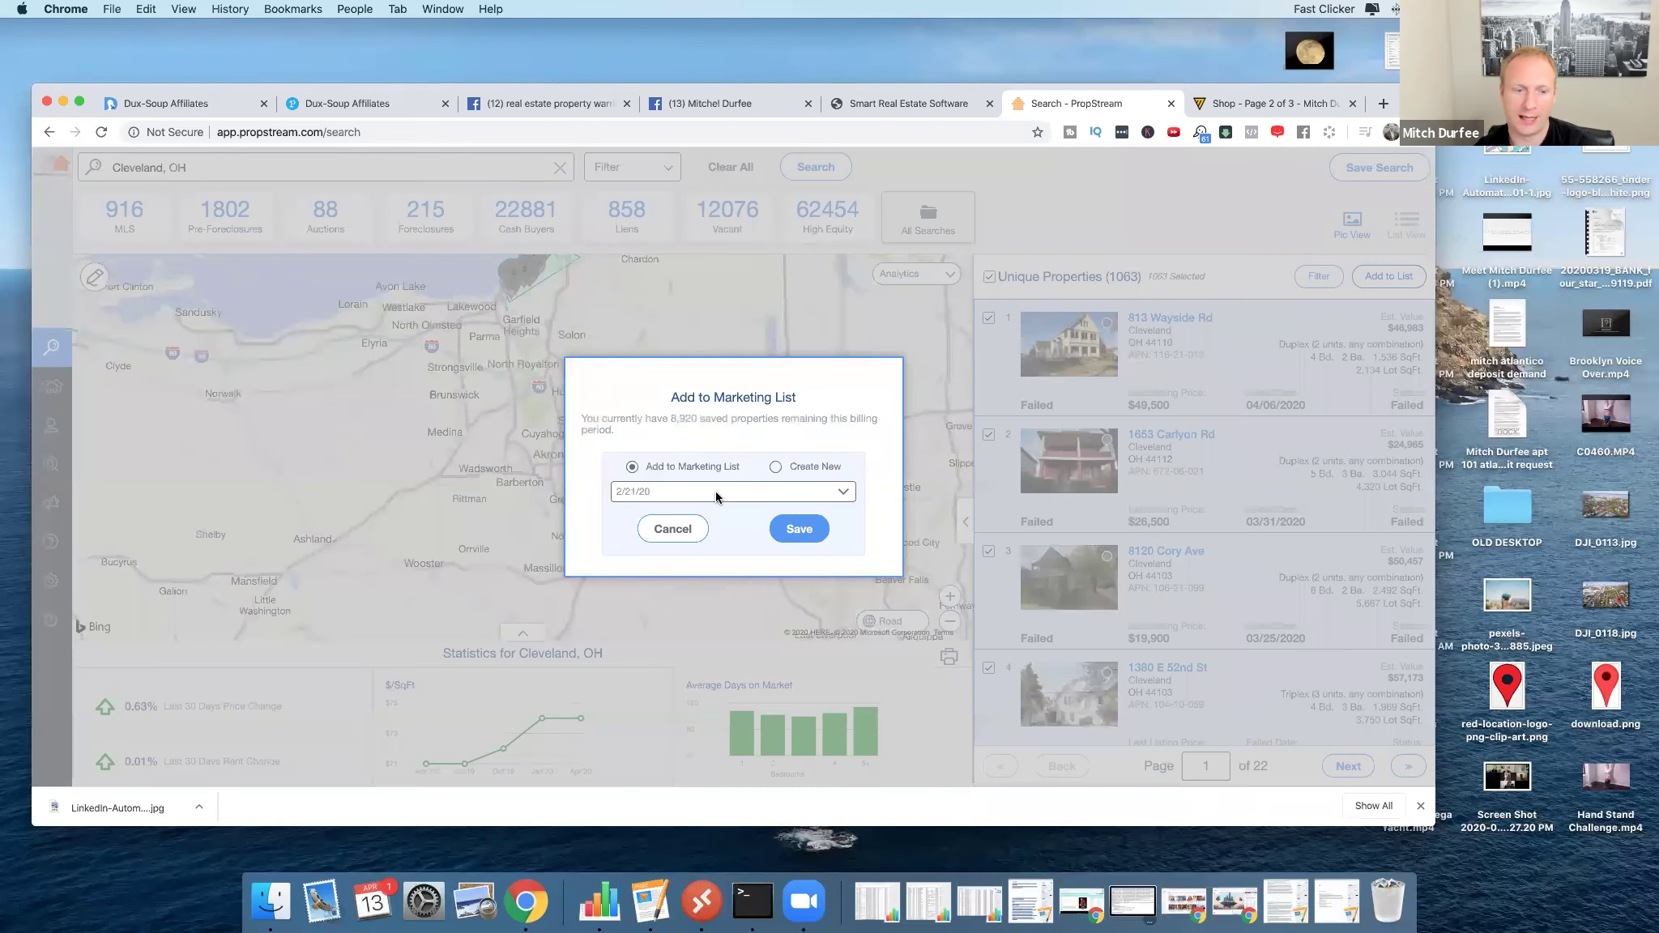
left_click(775, 467)
left_click(730, 488)
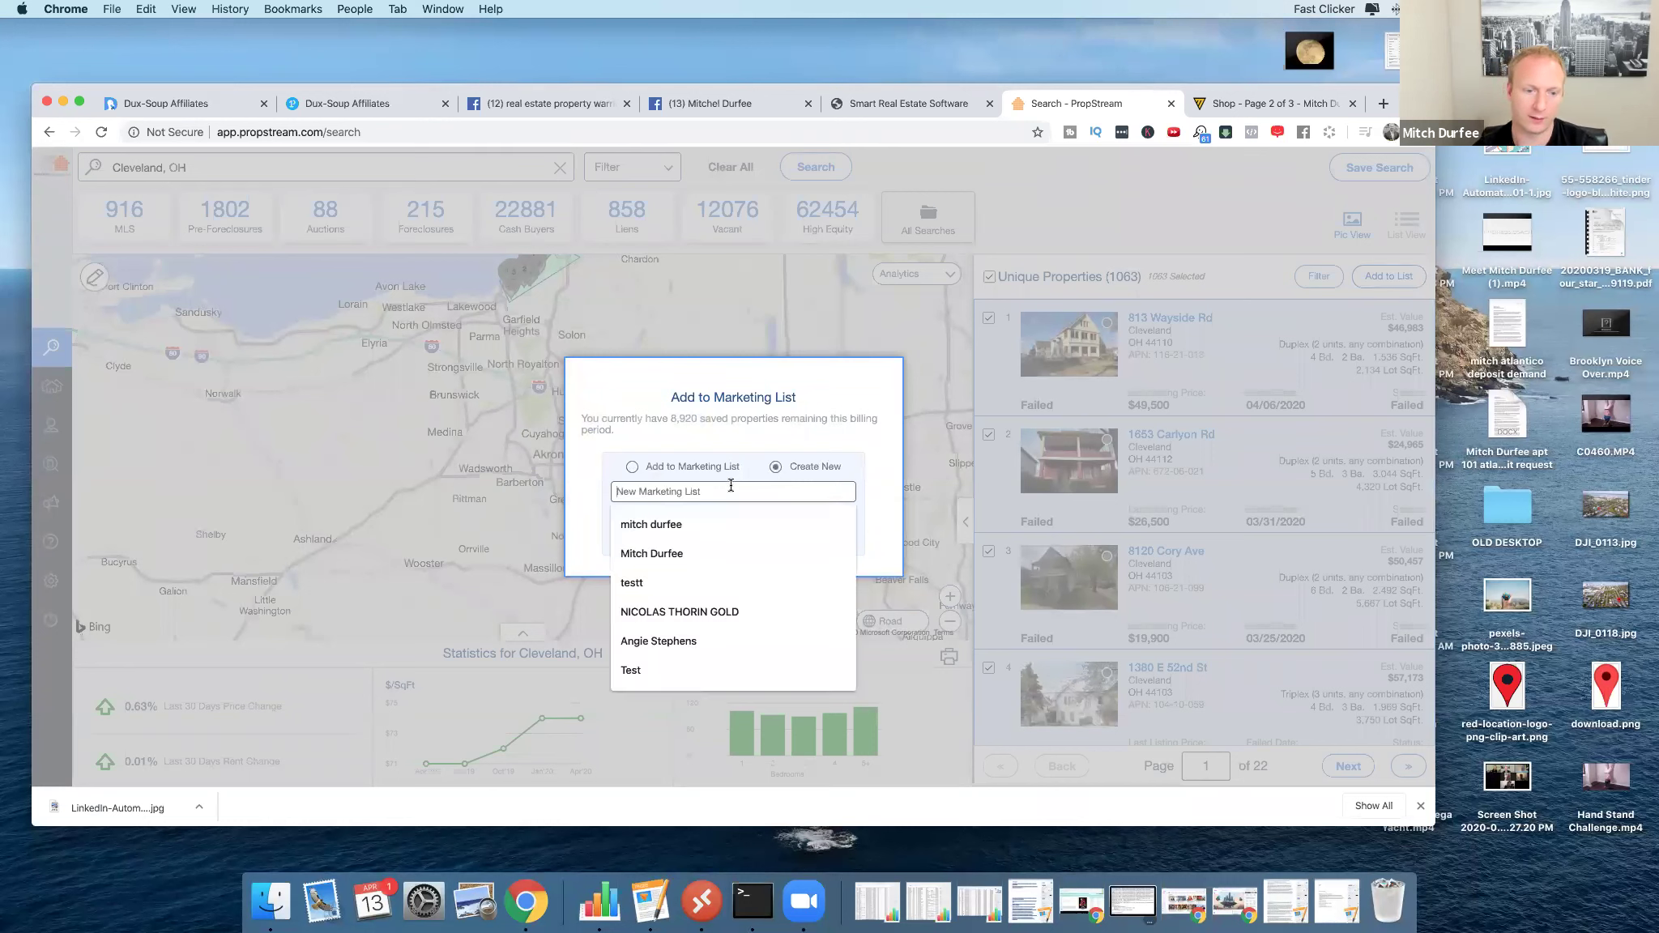
type("North east")
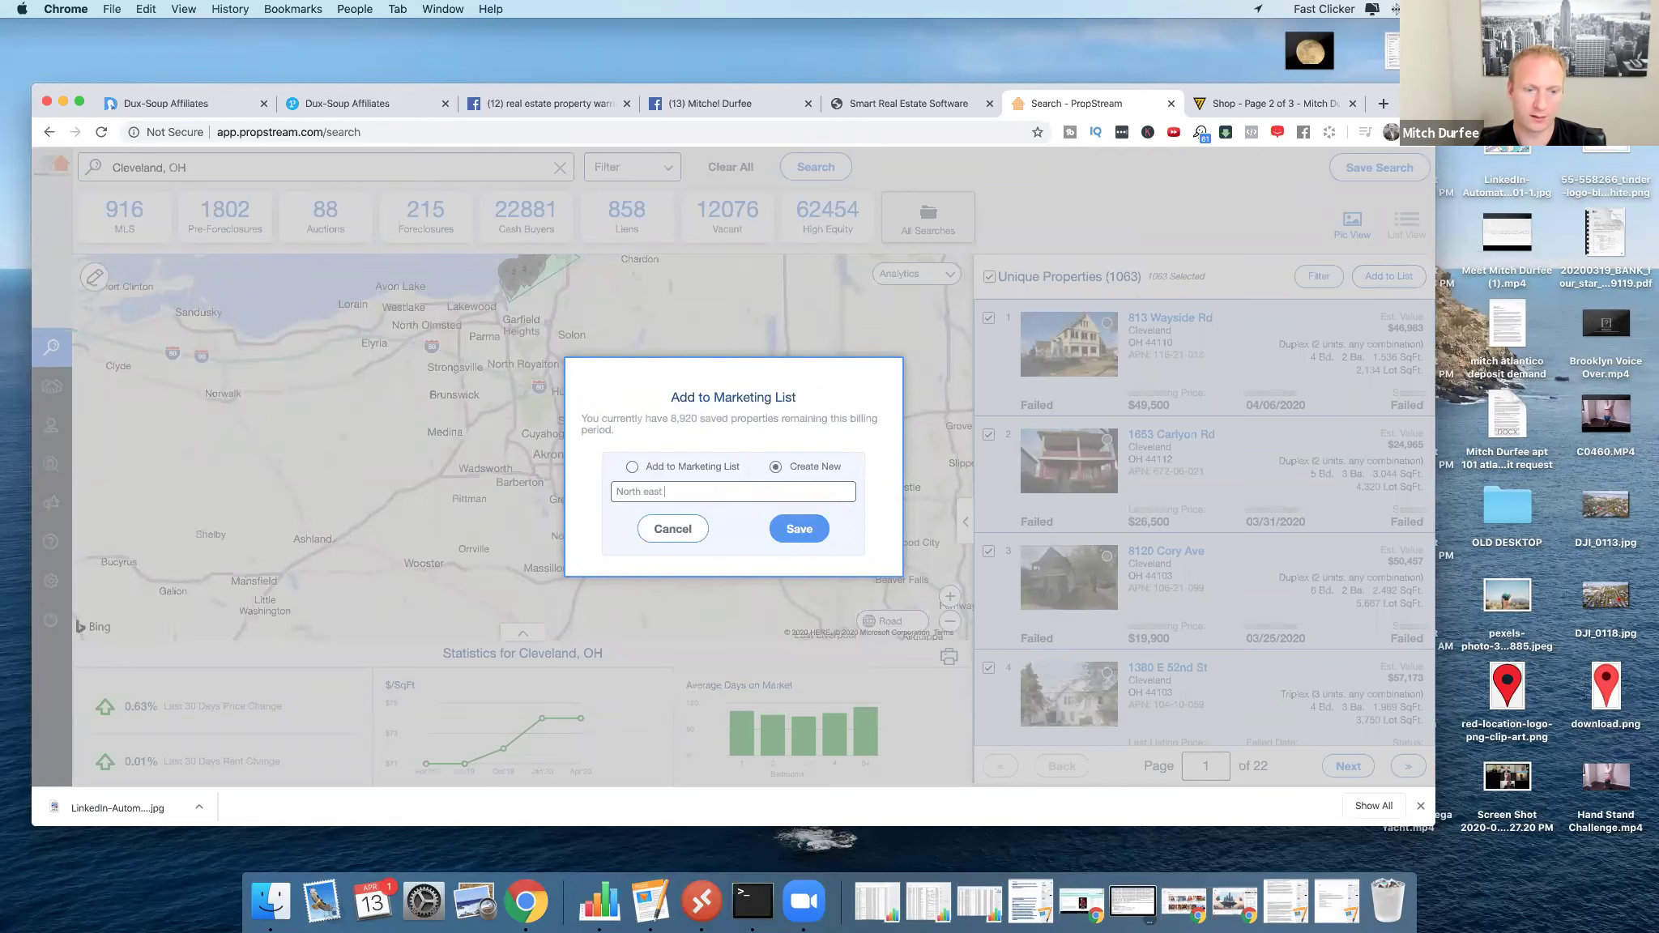
type(" Cleveland Shorline")
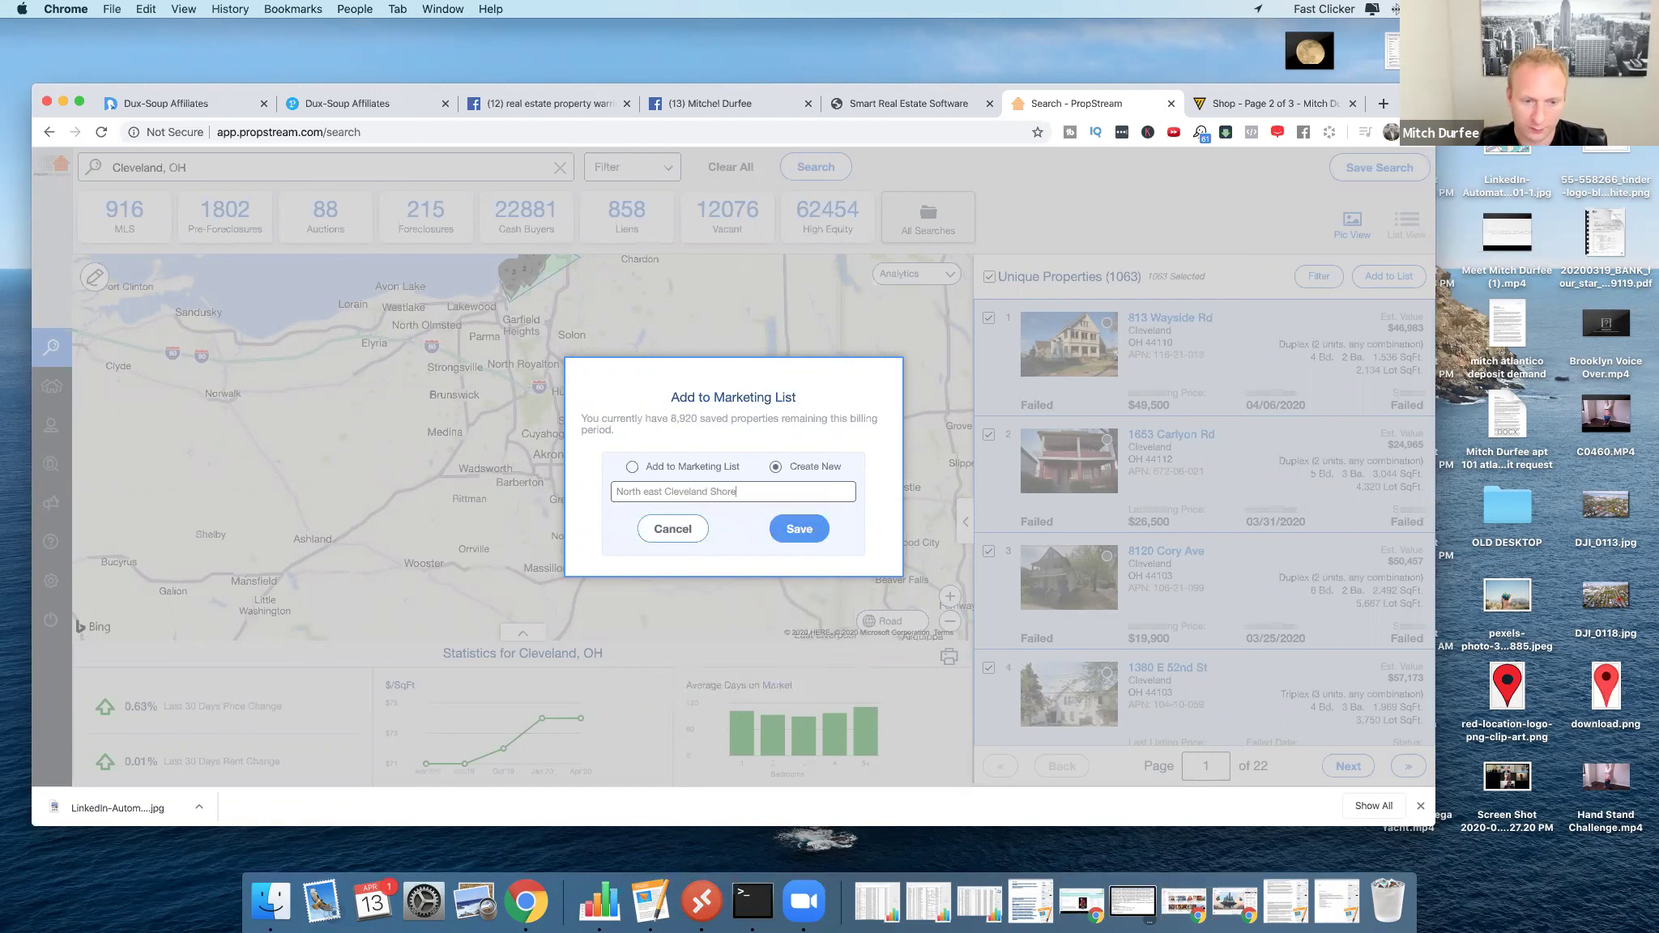
left_click(797, 531)
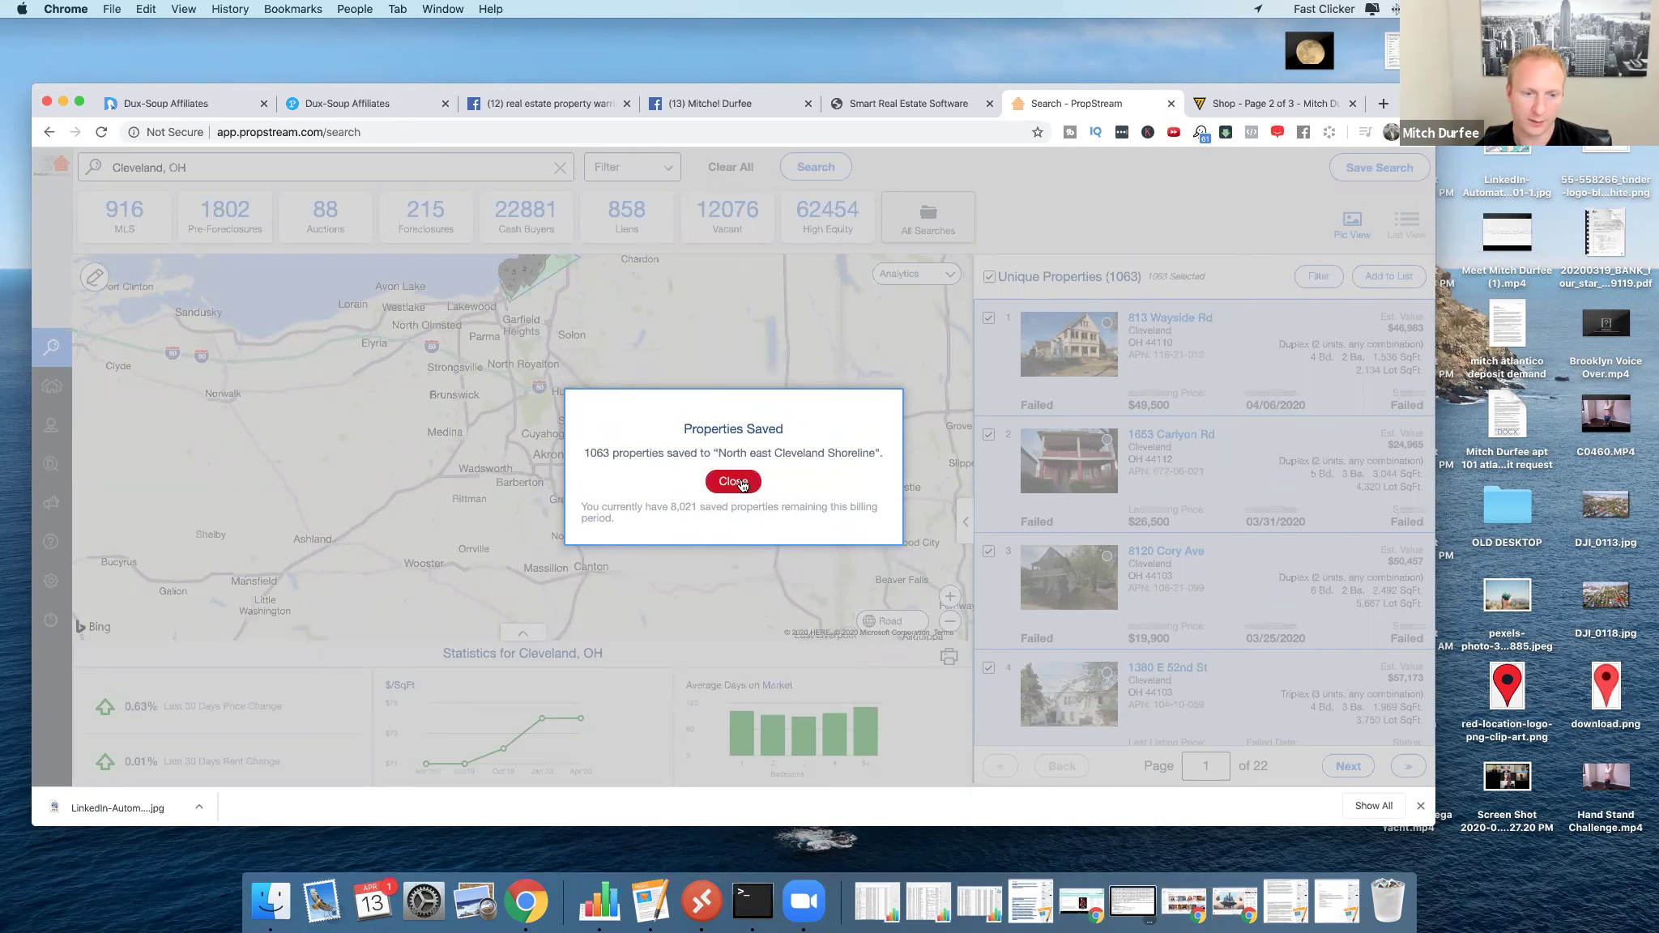
left_click(733, 482)
mouse_move(71, 428)
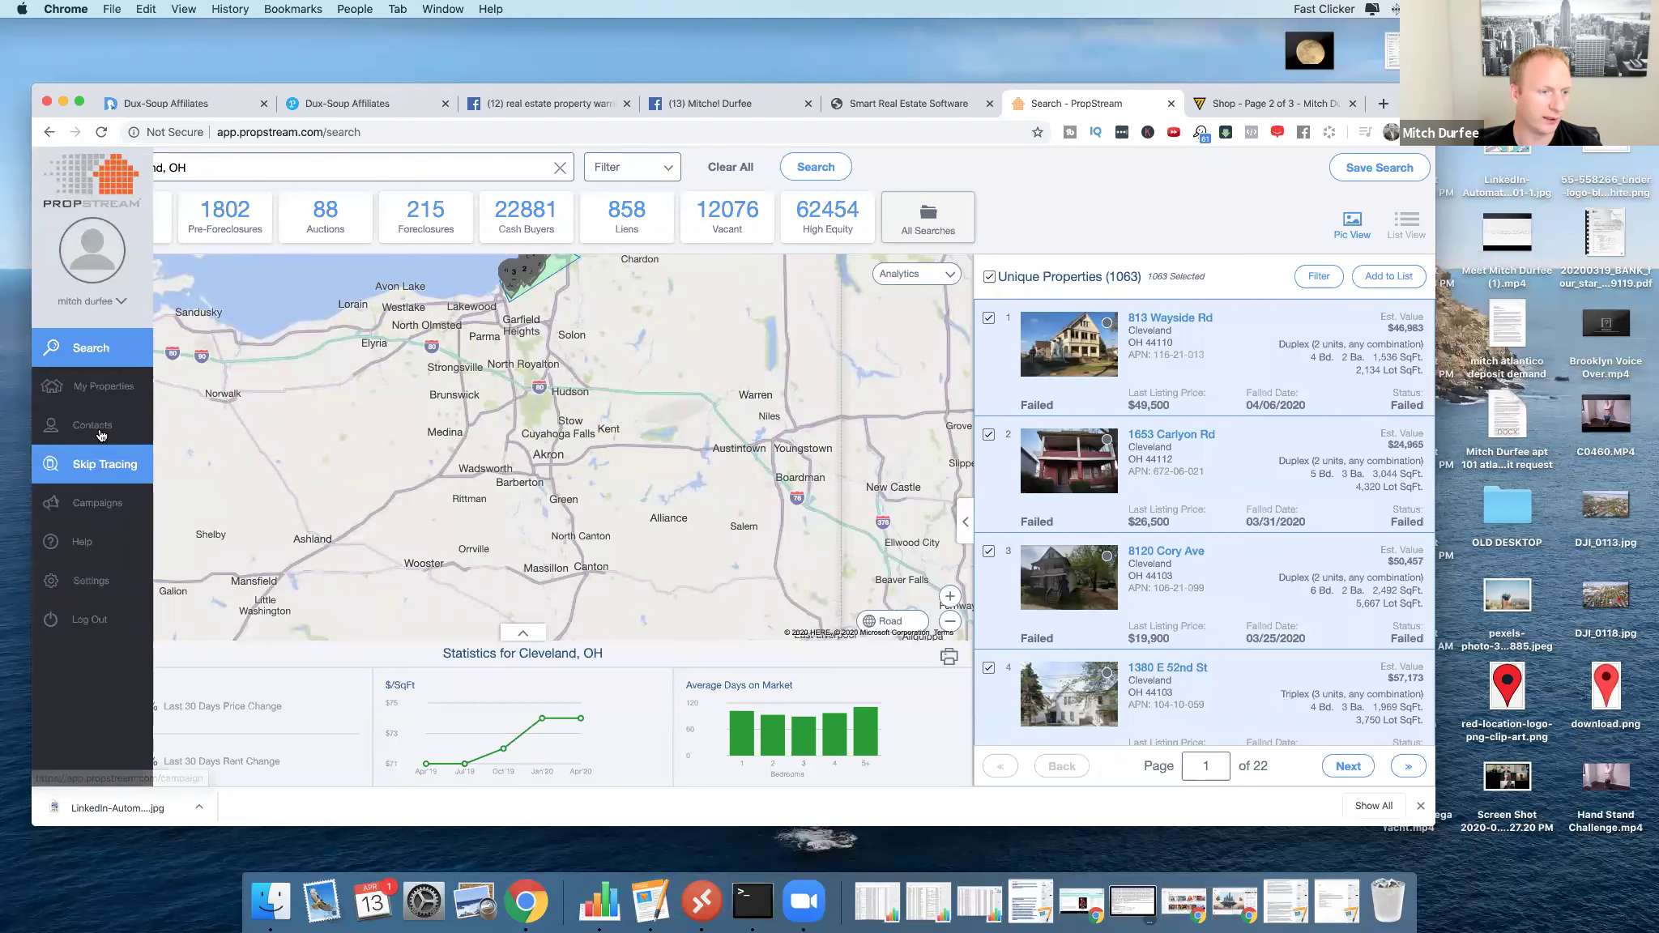
left_click(102, 433)
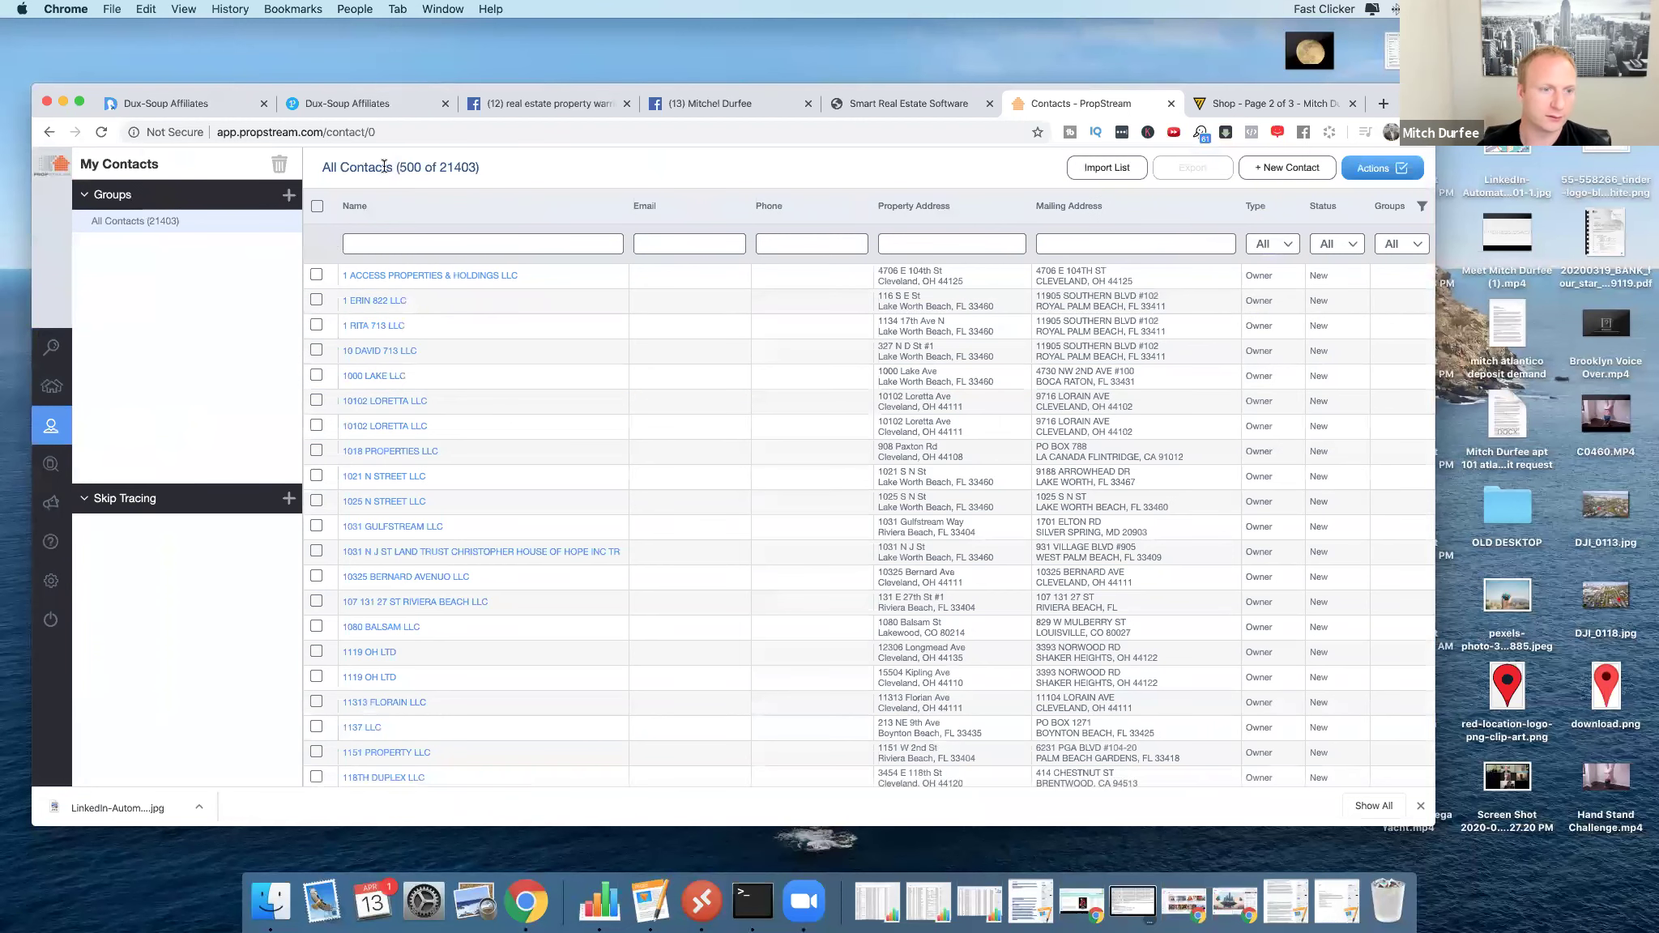
left_click(101, 199)
left_click(102, 198)
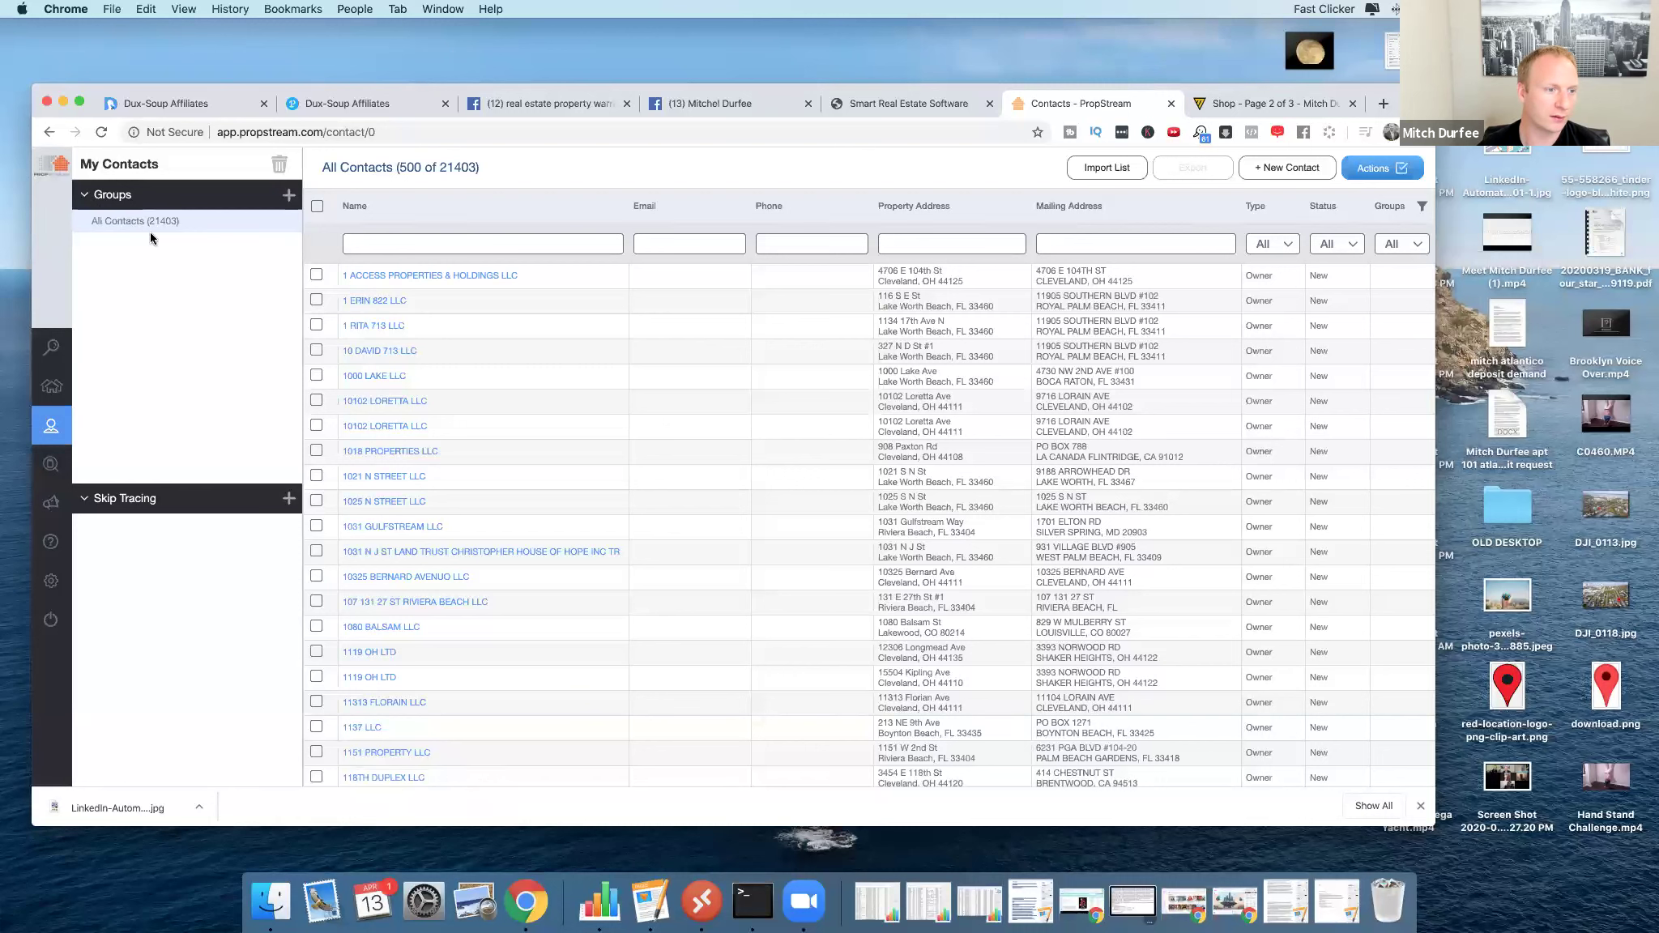
left_click(86, 199)
left_click(86, 200)
Open the North east Cleveland Shoreline marketing list from the saved properties.
mouse_move(89, 421)
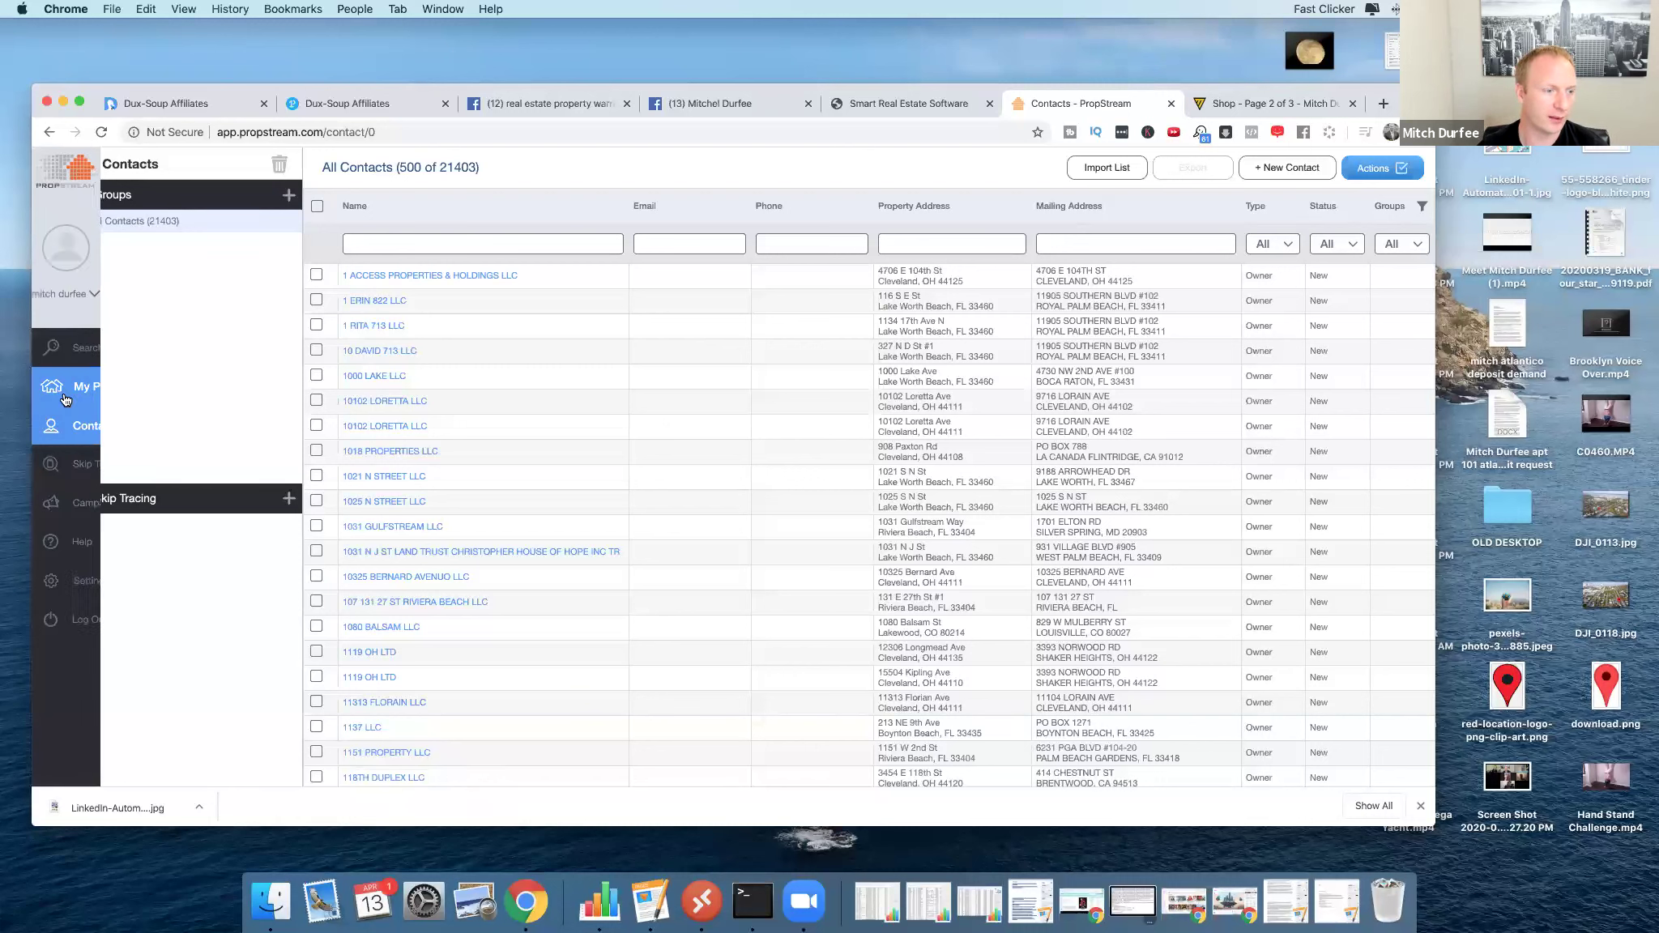
left_click(104, 391)
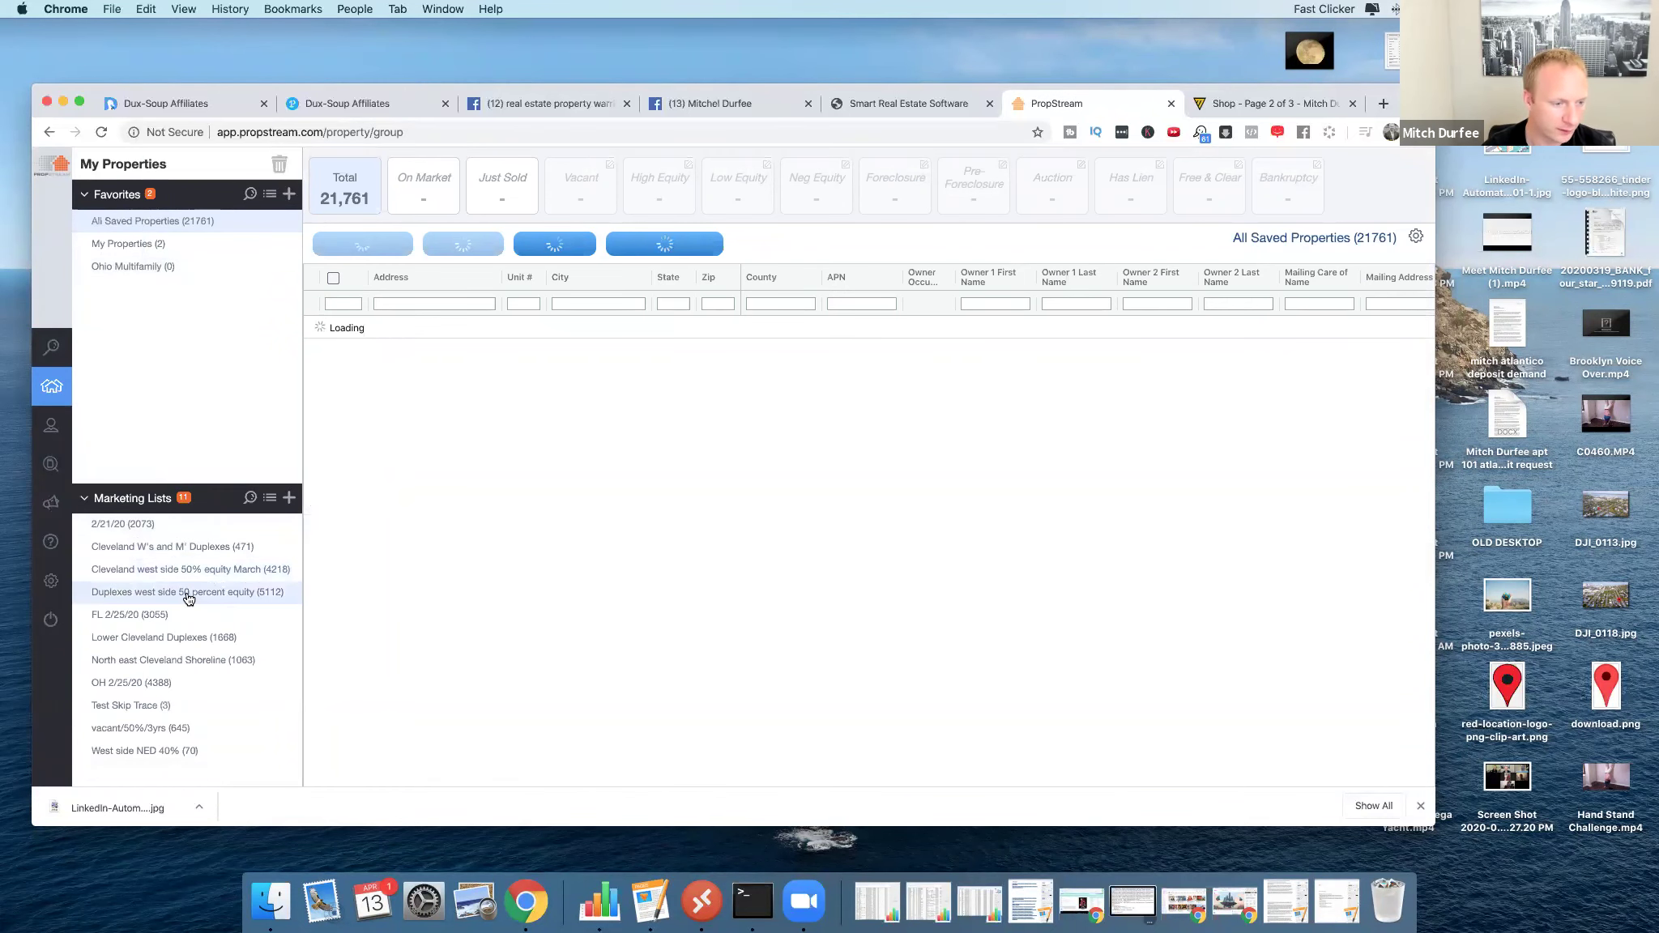
left_click(161, 662)
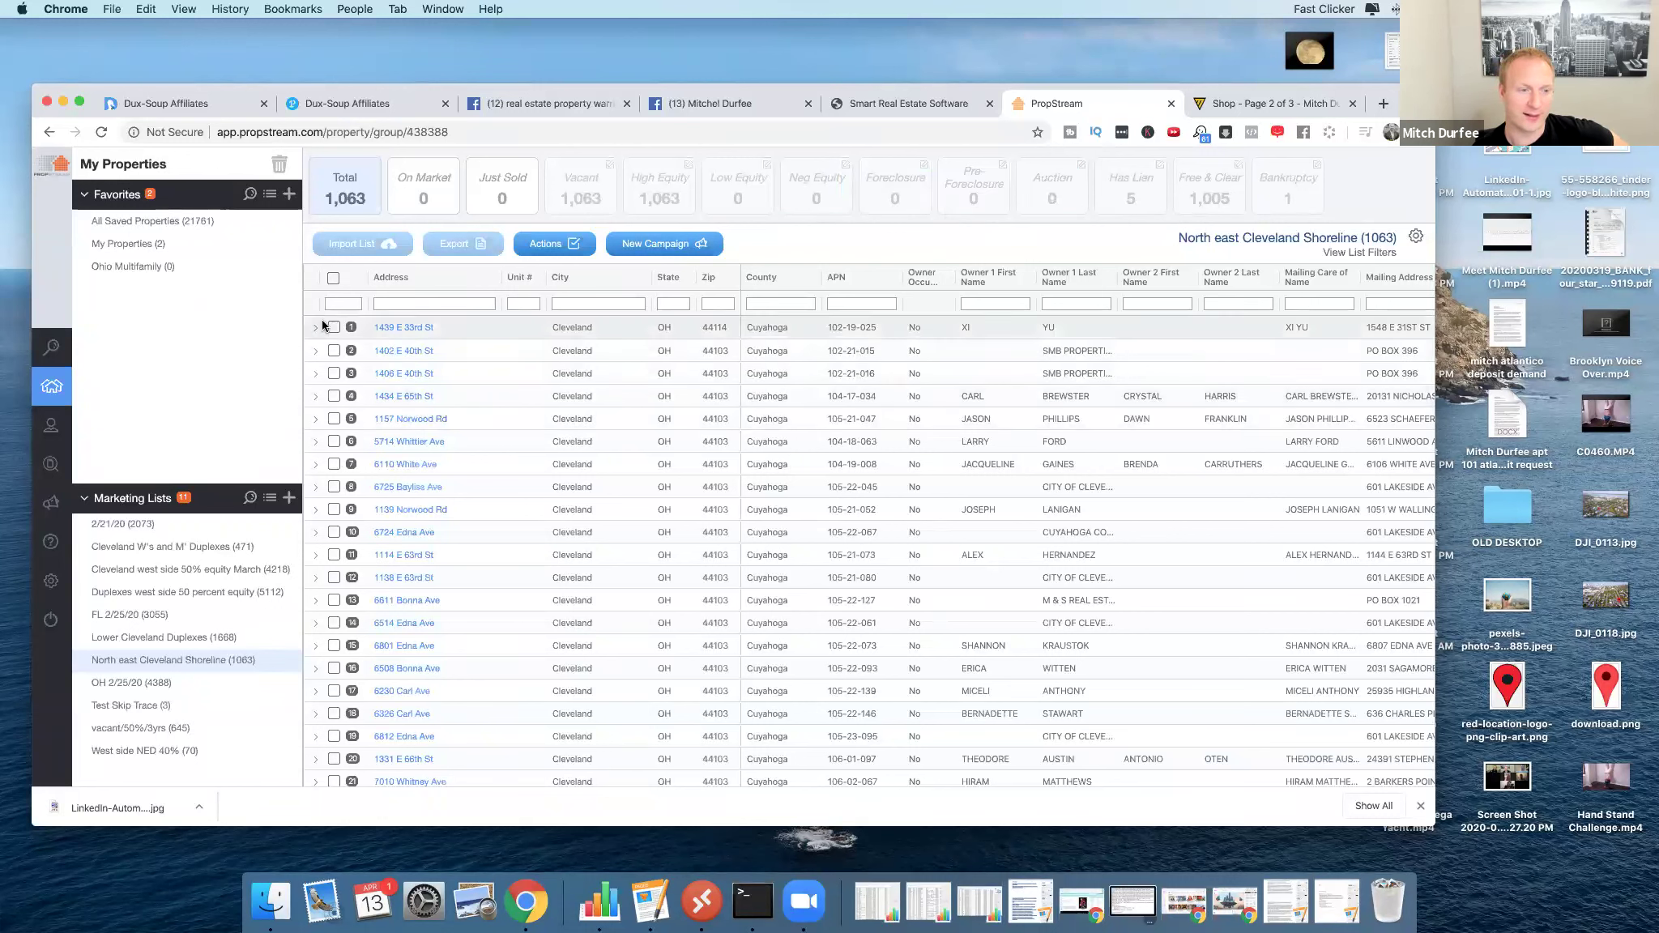
Export every property in the North east Cleveland Shoreline list and open the exported spreadsheet in Numbers.
left_click(332, 278)
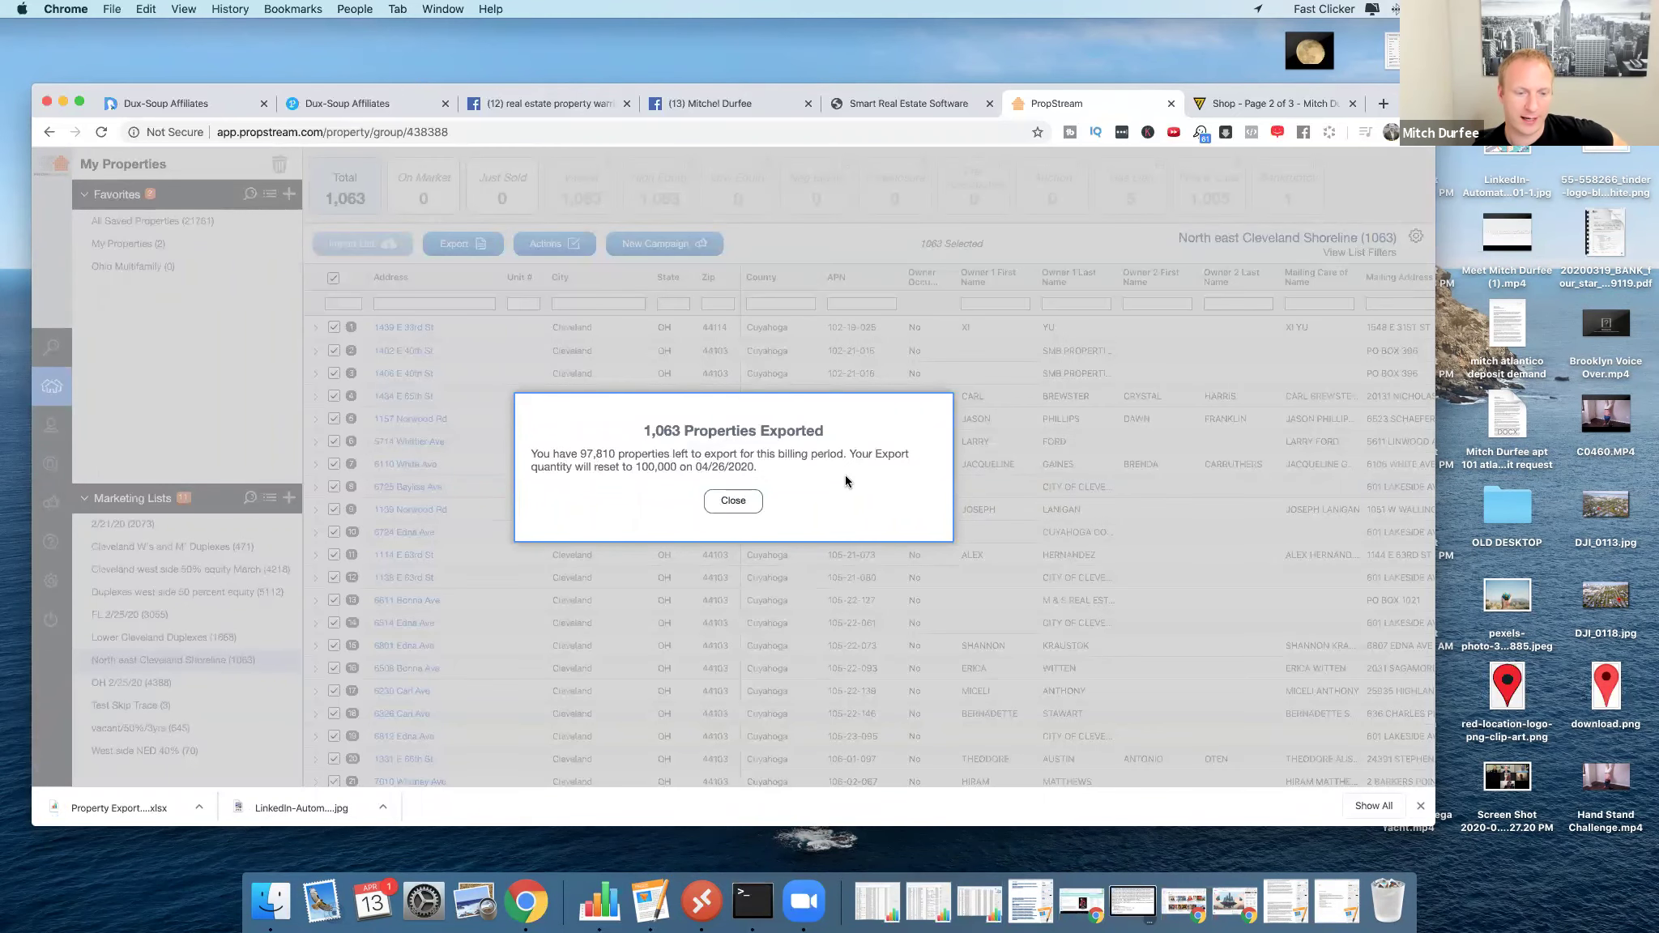
left_click(752, 502)
left_click(120, 808)
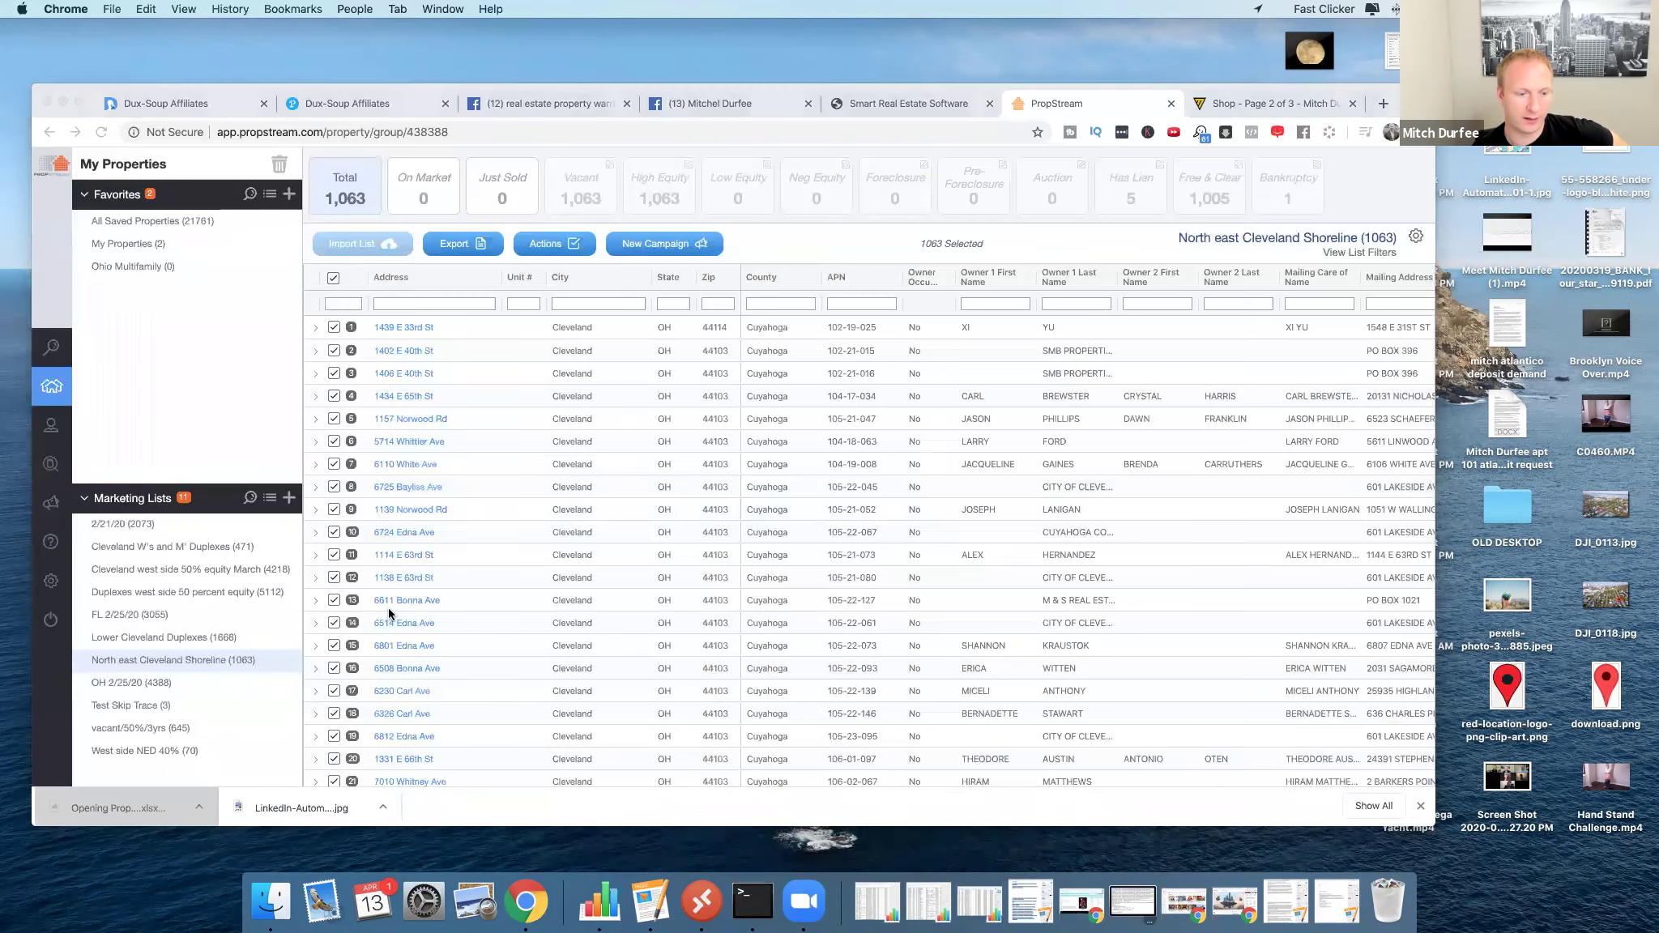
left_click(823, 301)
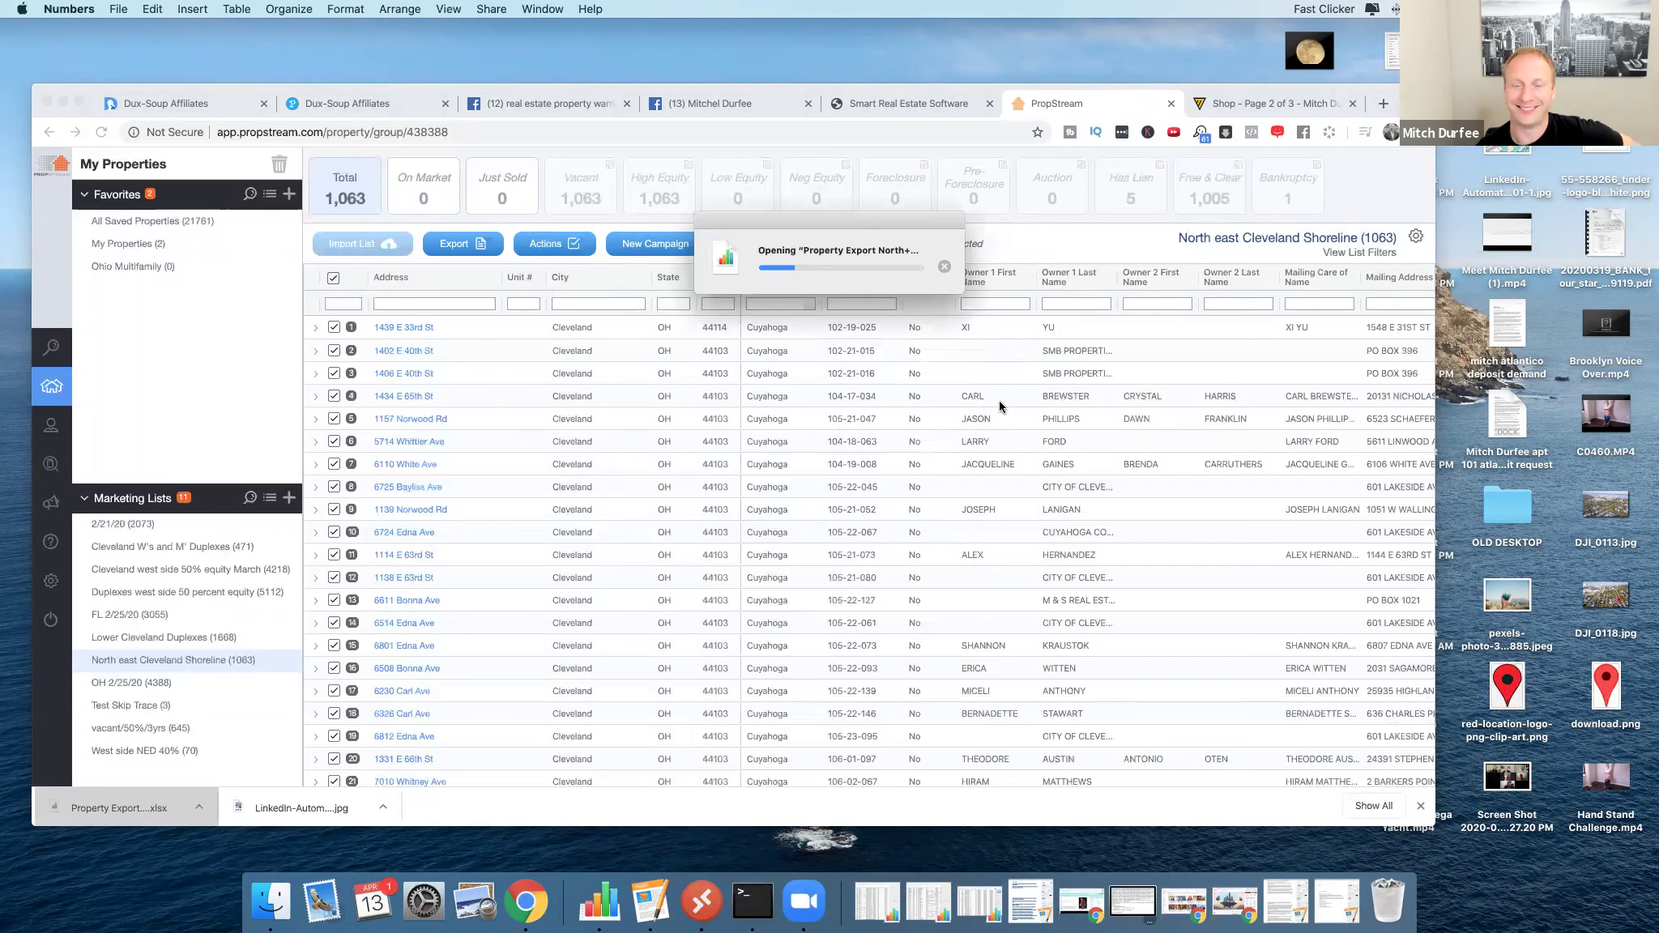
scroll(1121, 362, "down", 1)
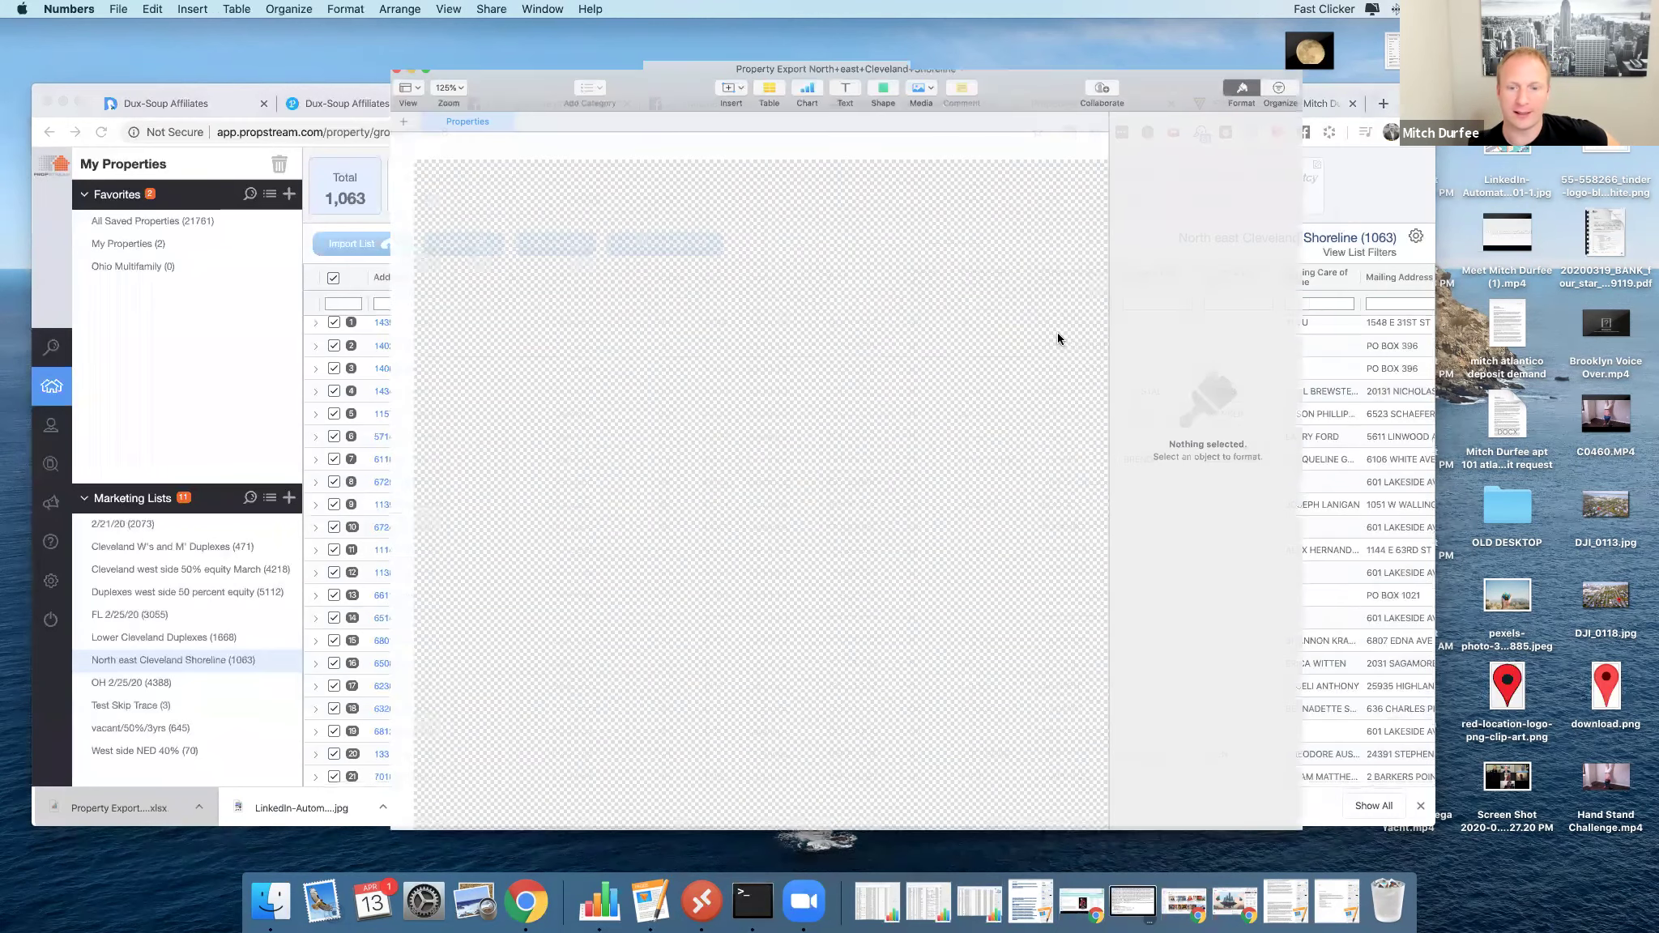
Delete all columns from MLS Status through the last column of the exported property table.
scroll(834, 242, "right", 3)
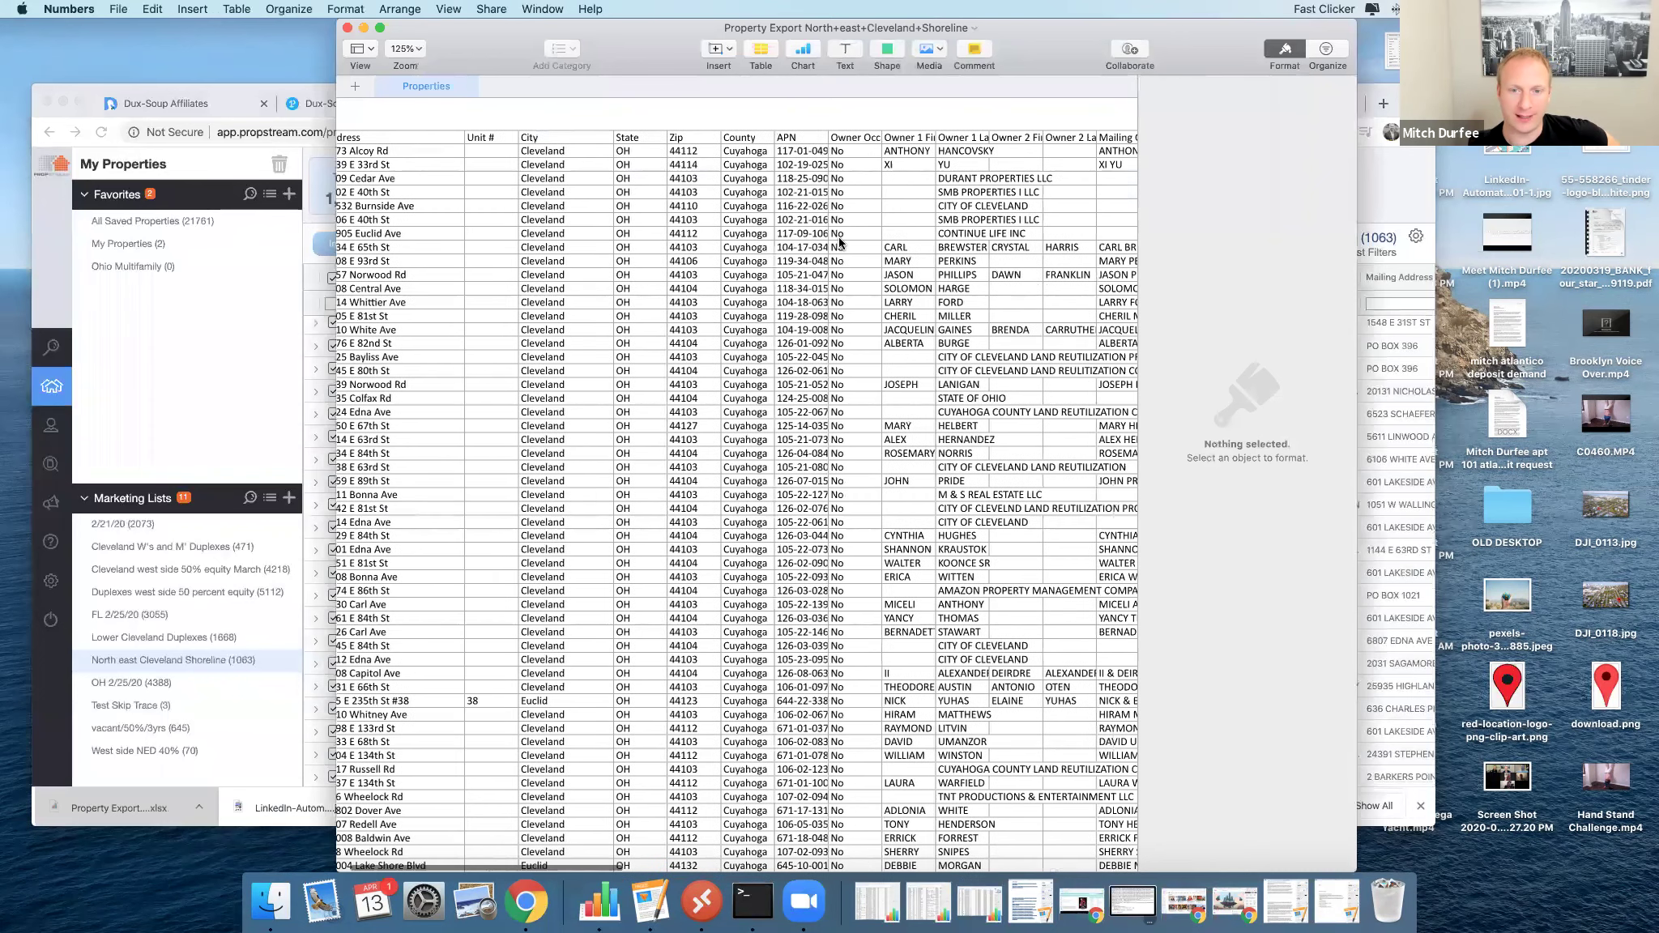
scroll(840, 241, "right", 10)
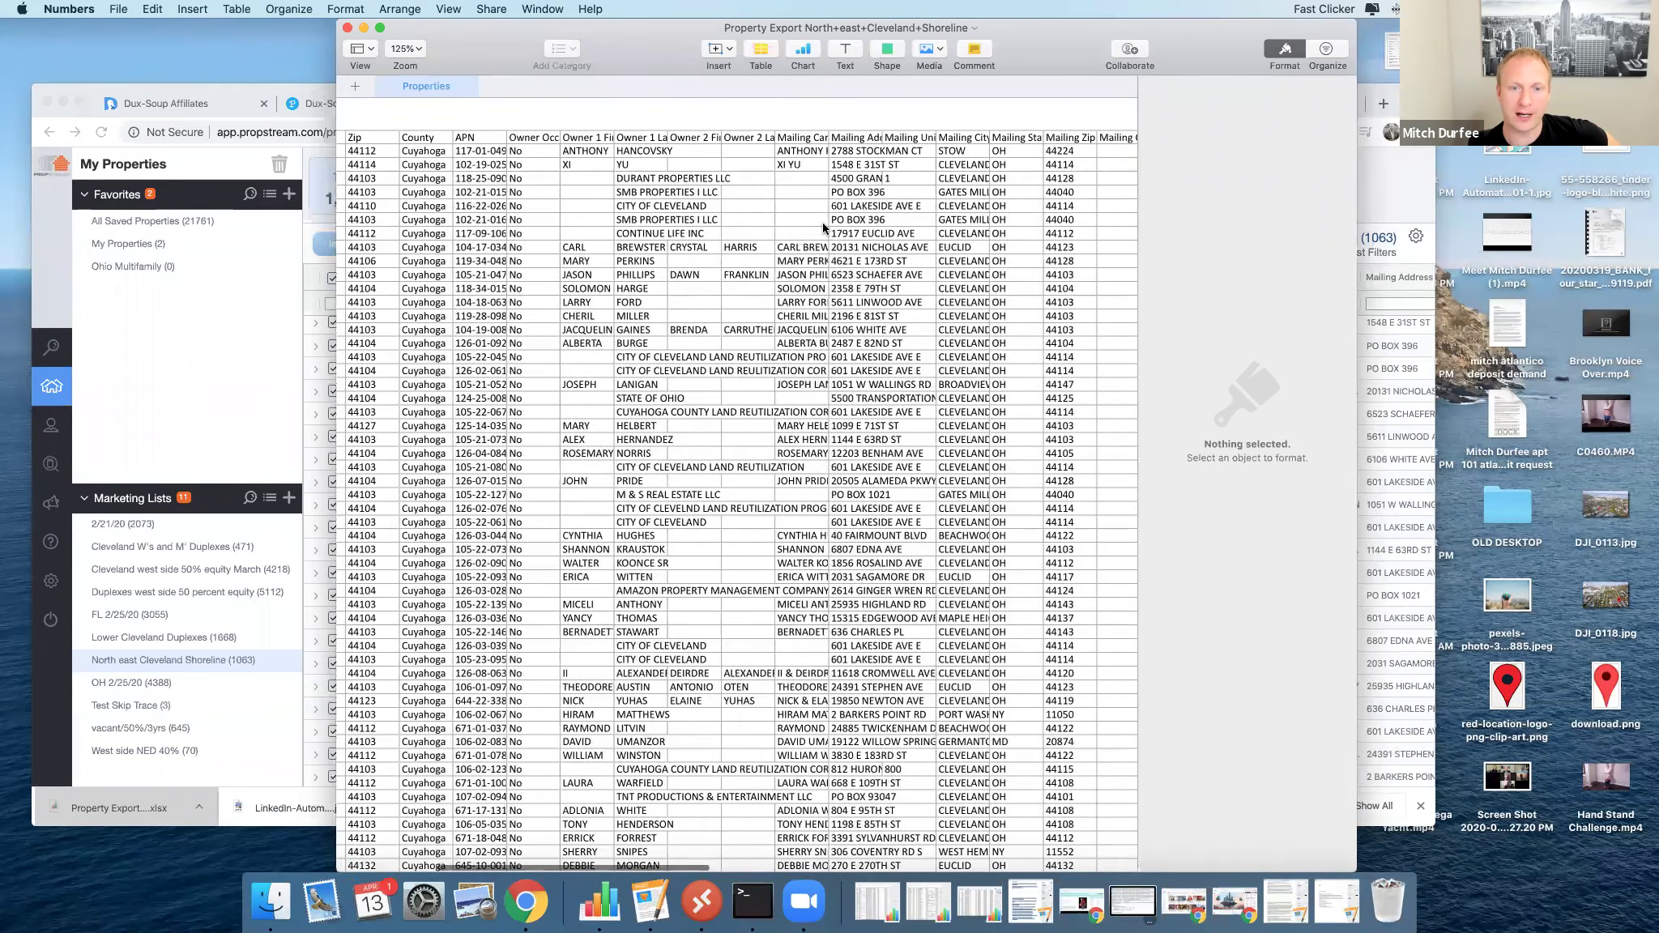
scroll(790, 227, "right", 9)
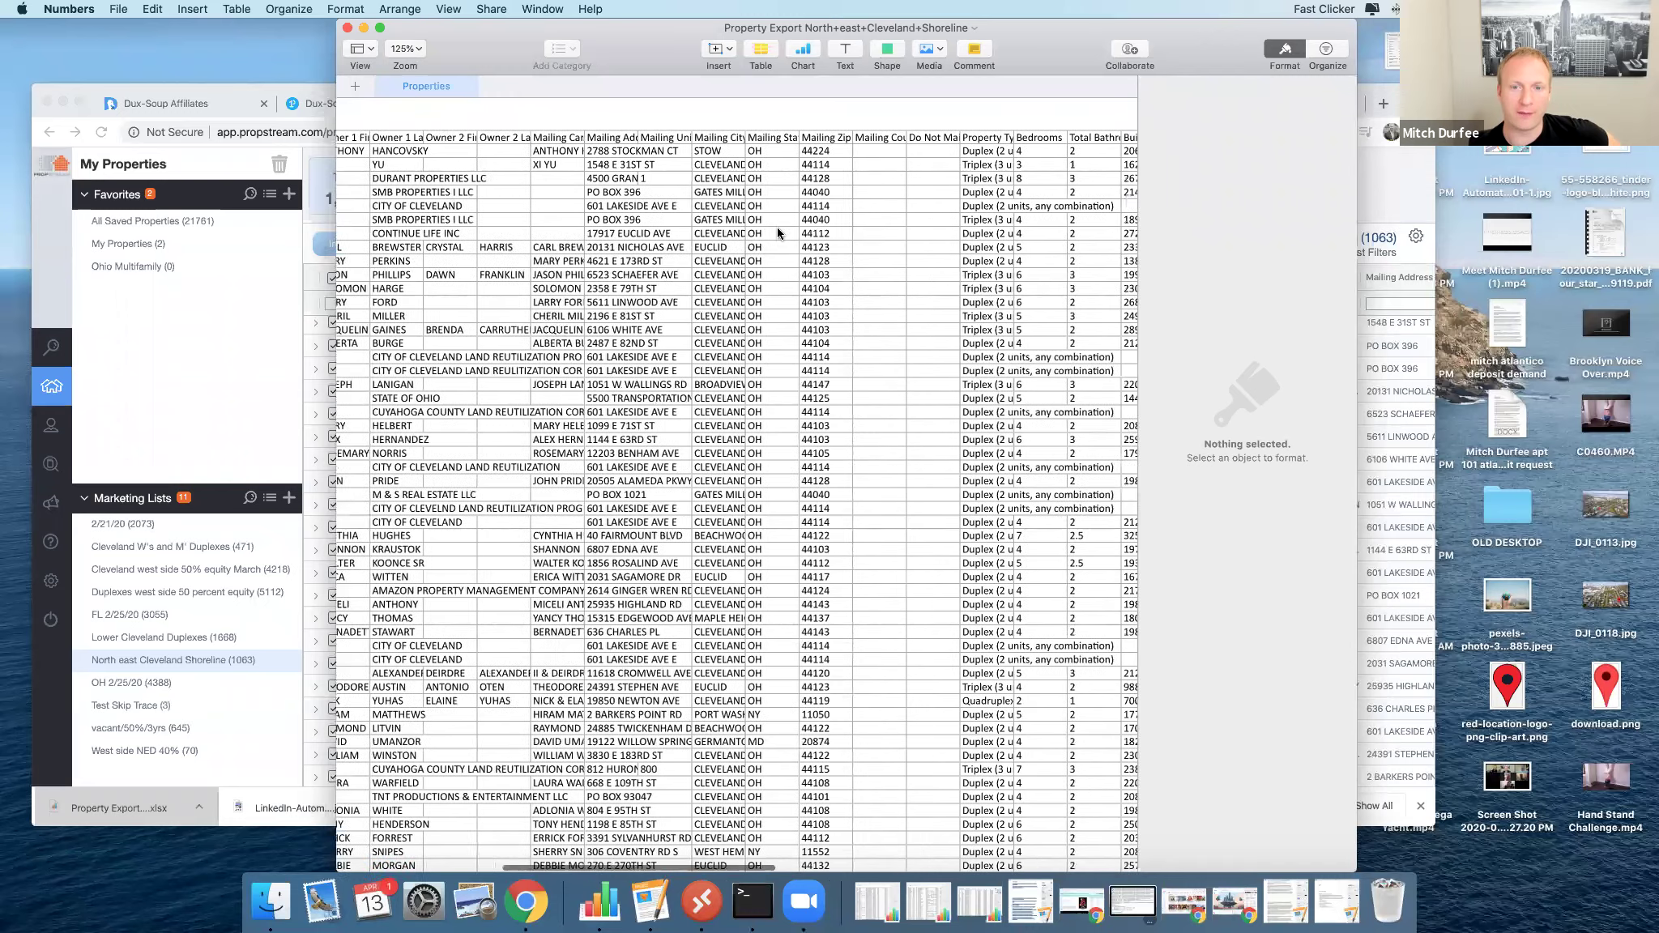
scroll(777, 233, "right", 15)
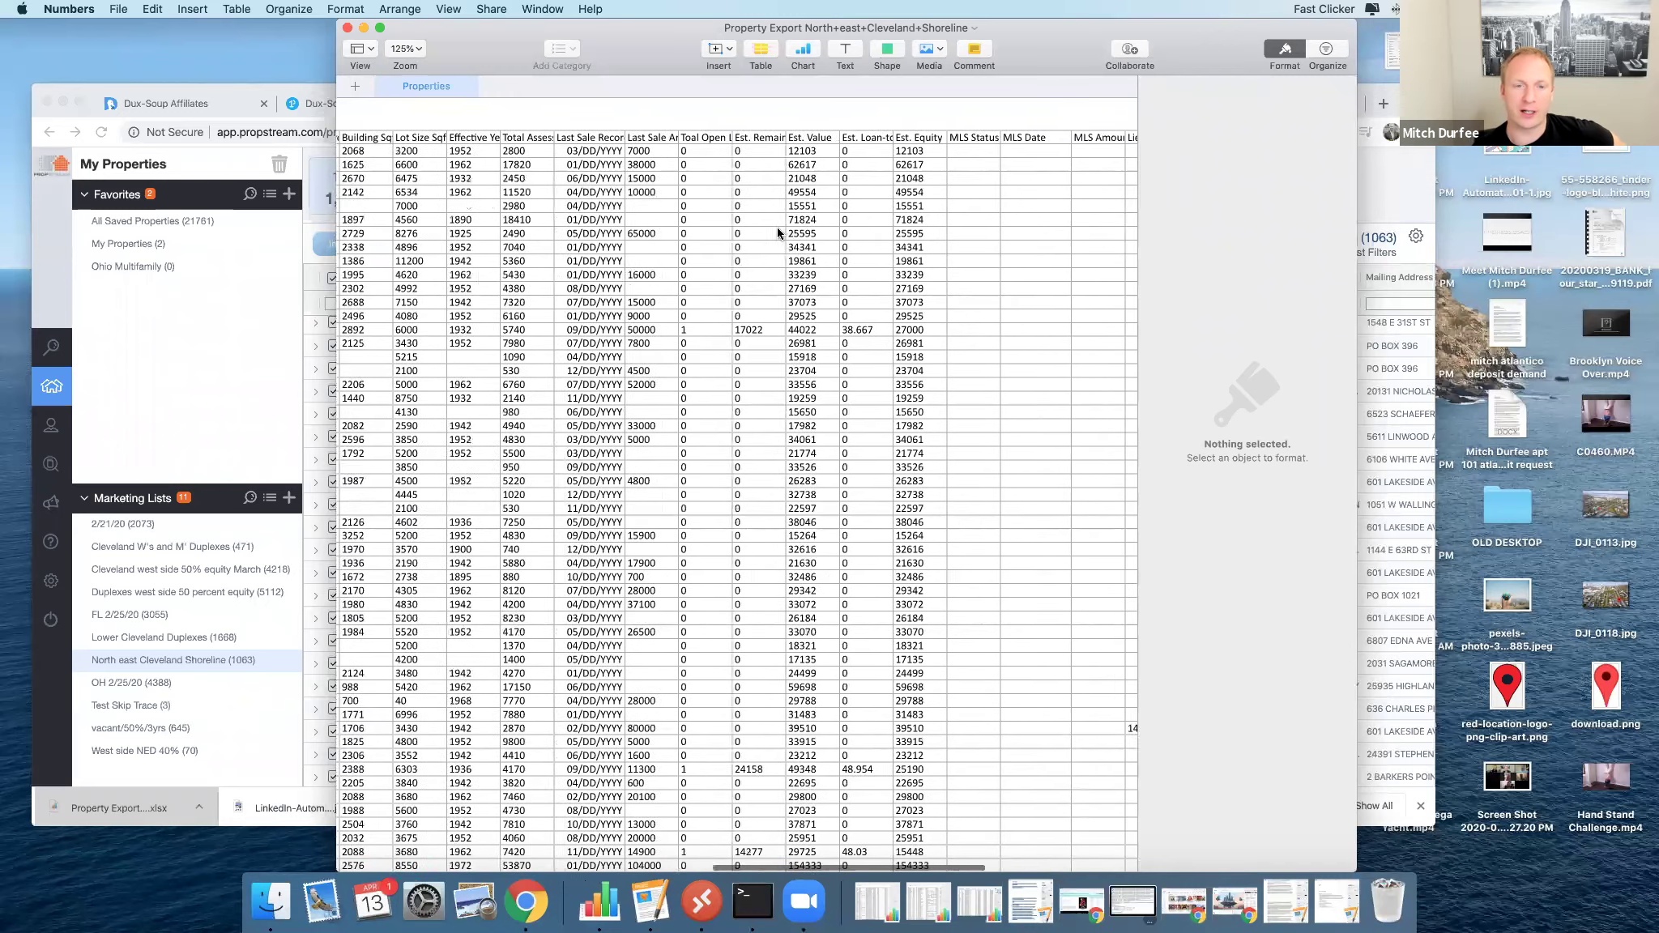
scroll(776, 233, "right", 12)
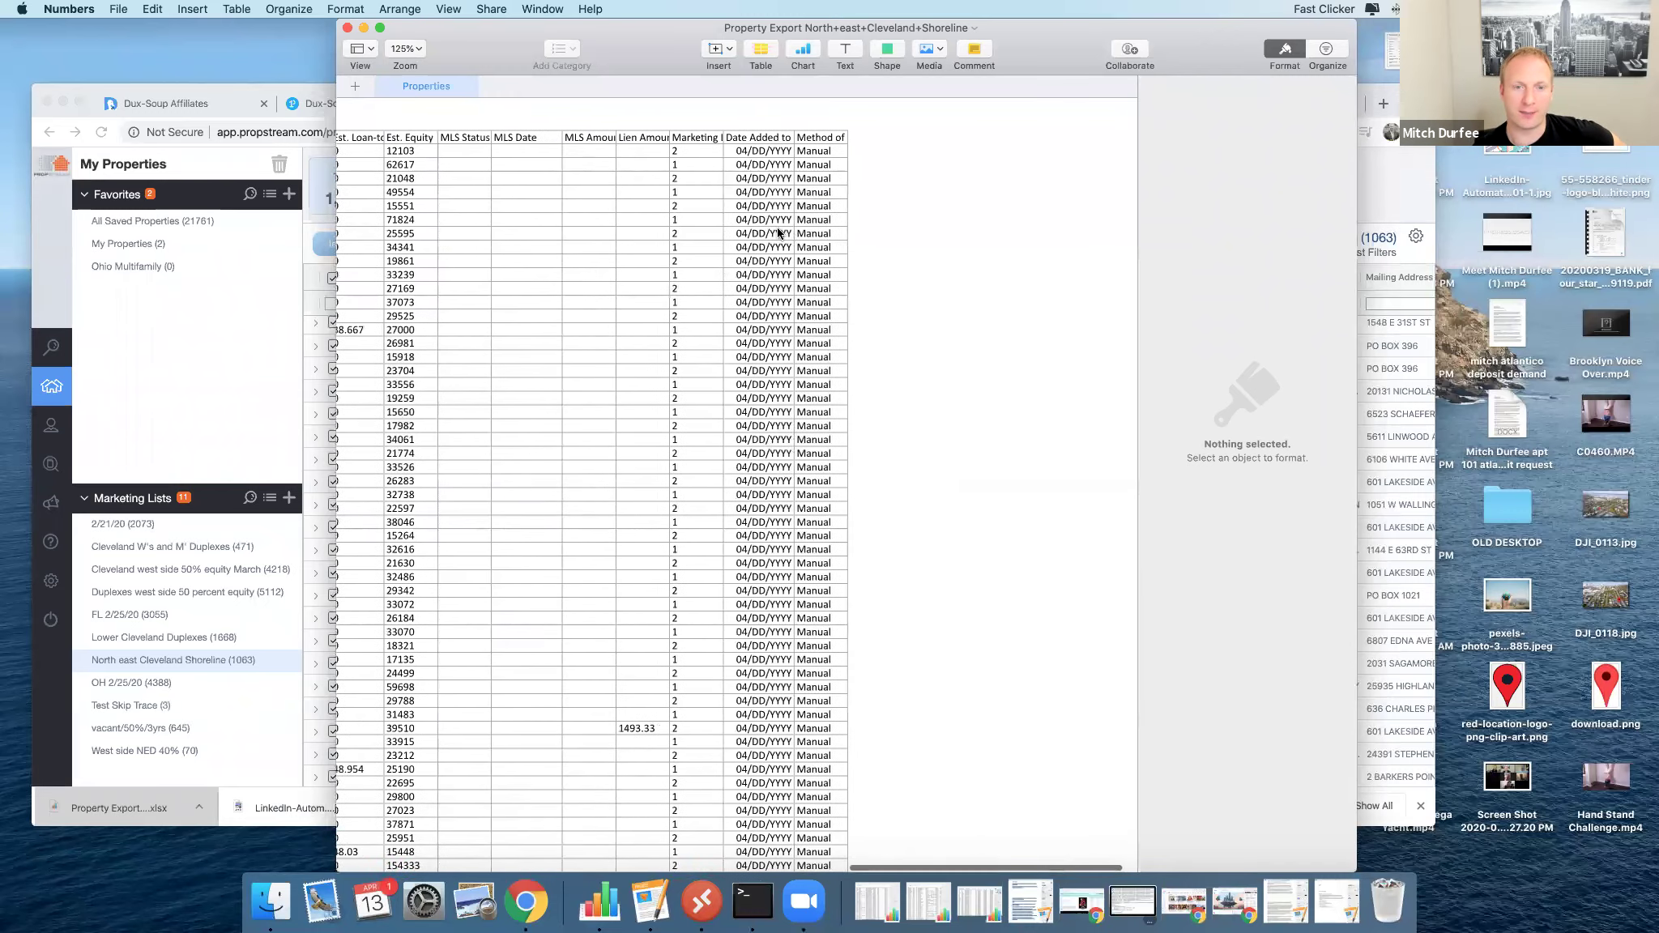
scroll(779, 235, "left", 2)
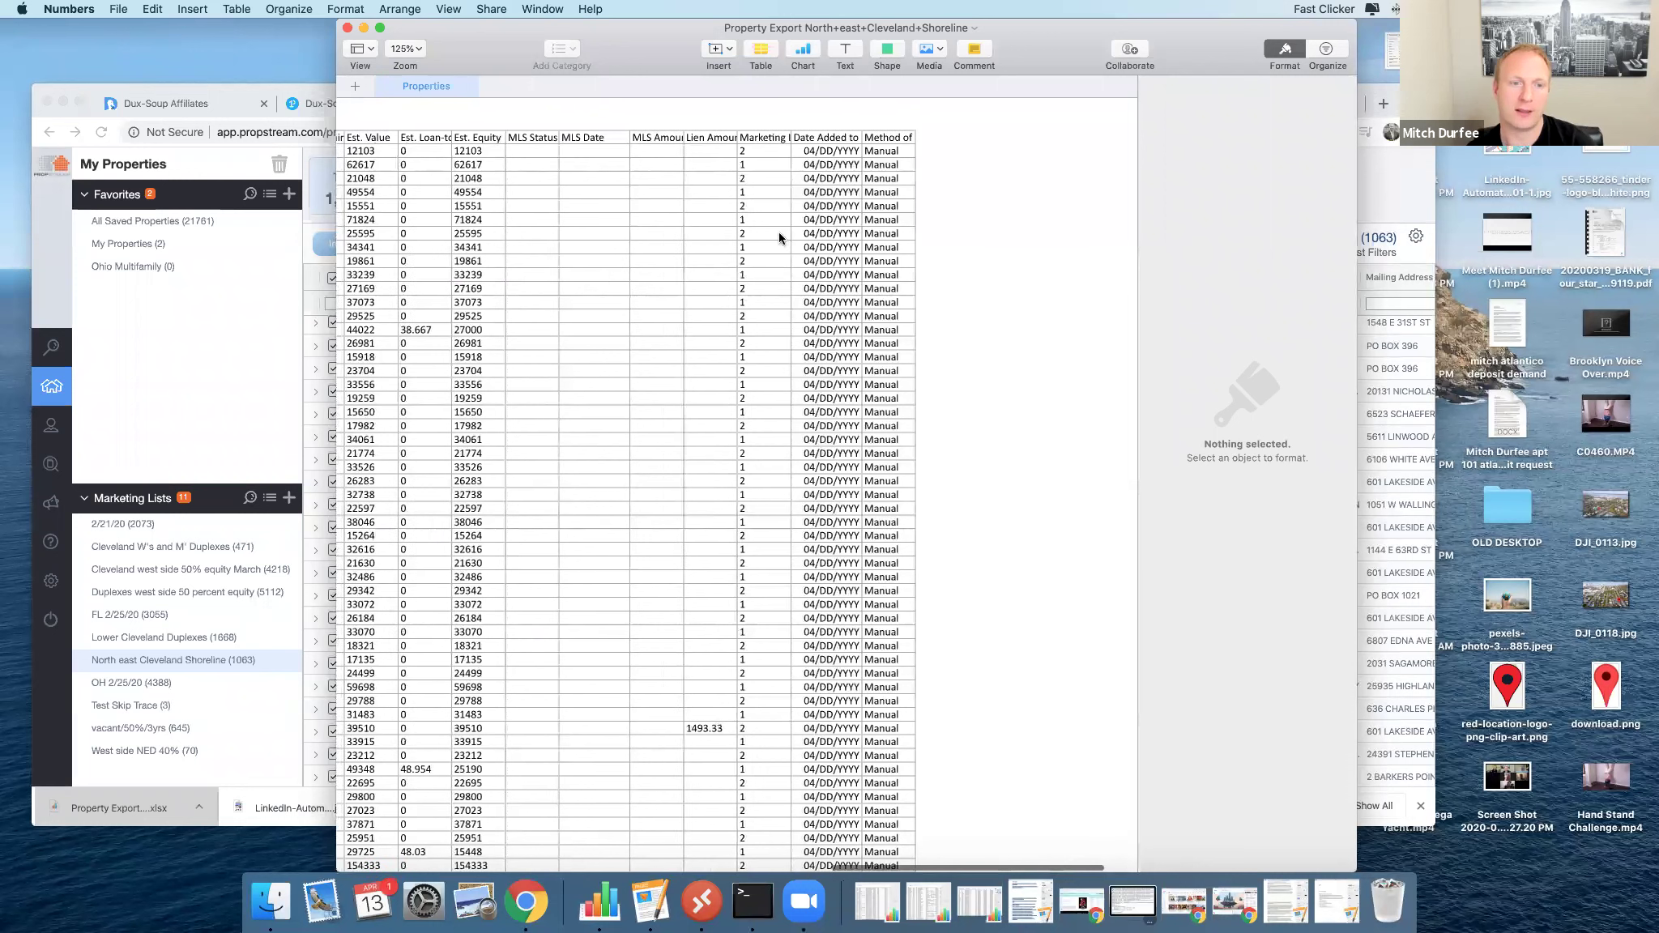
left_click(549, 139)
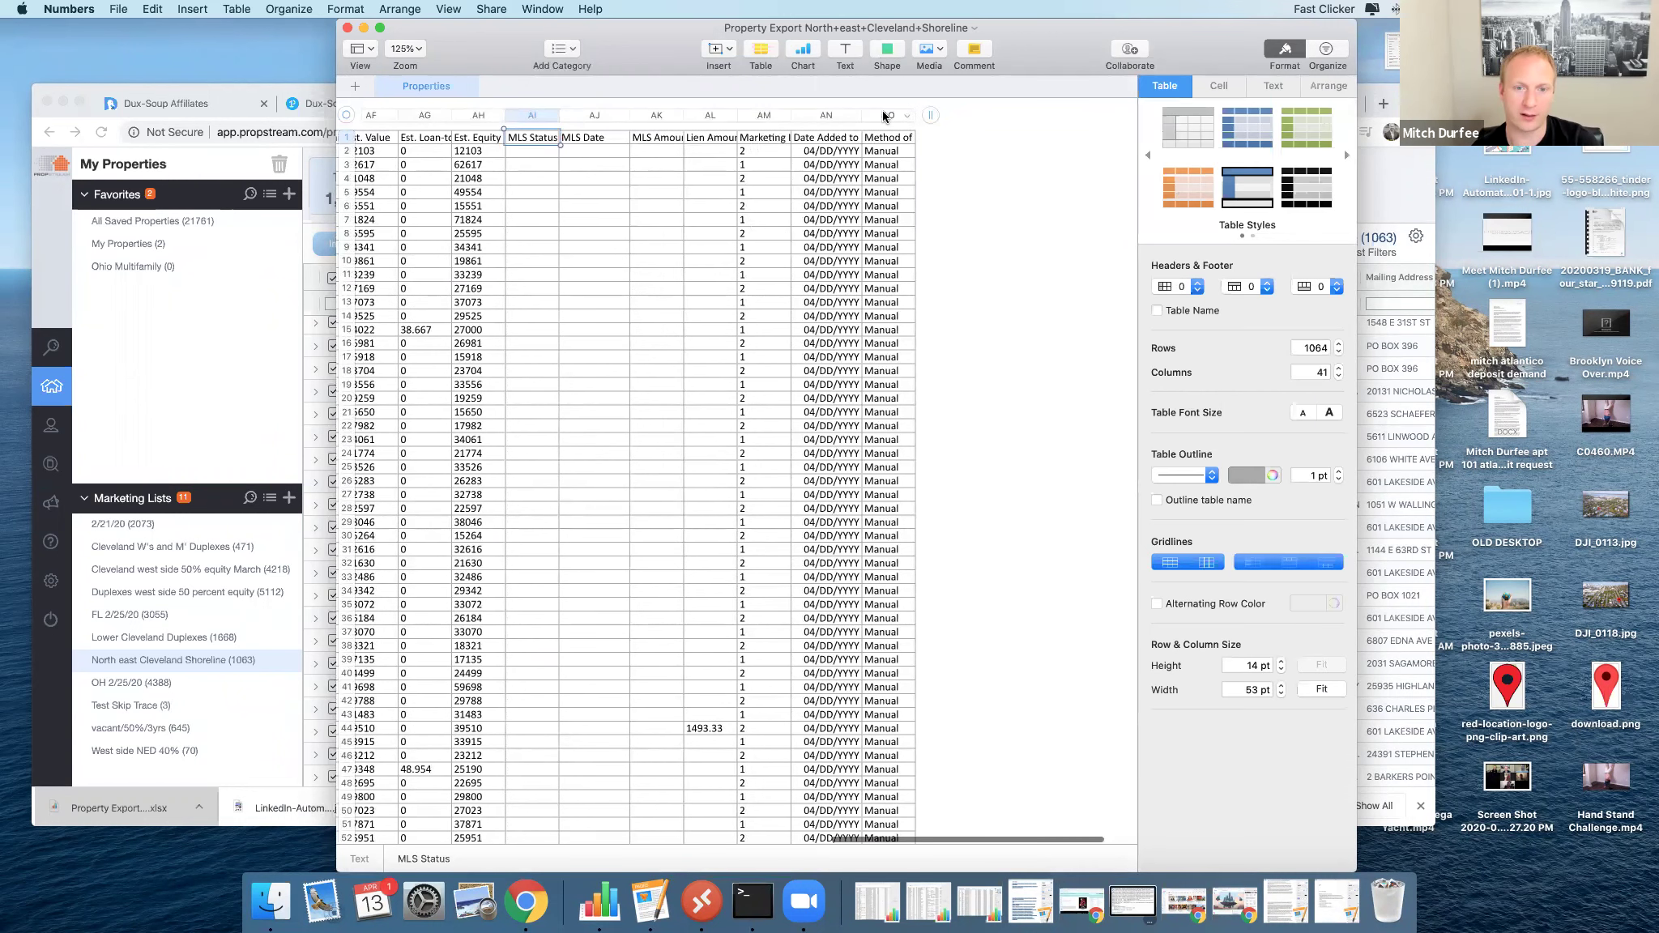
left_click(883, 112, "shift")
key("BackSpace")
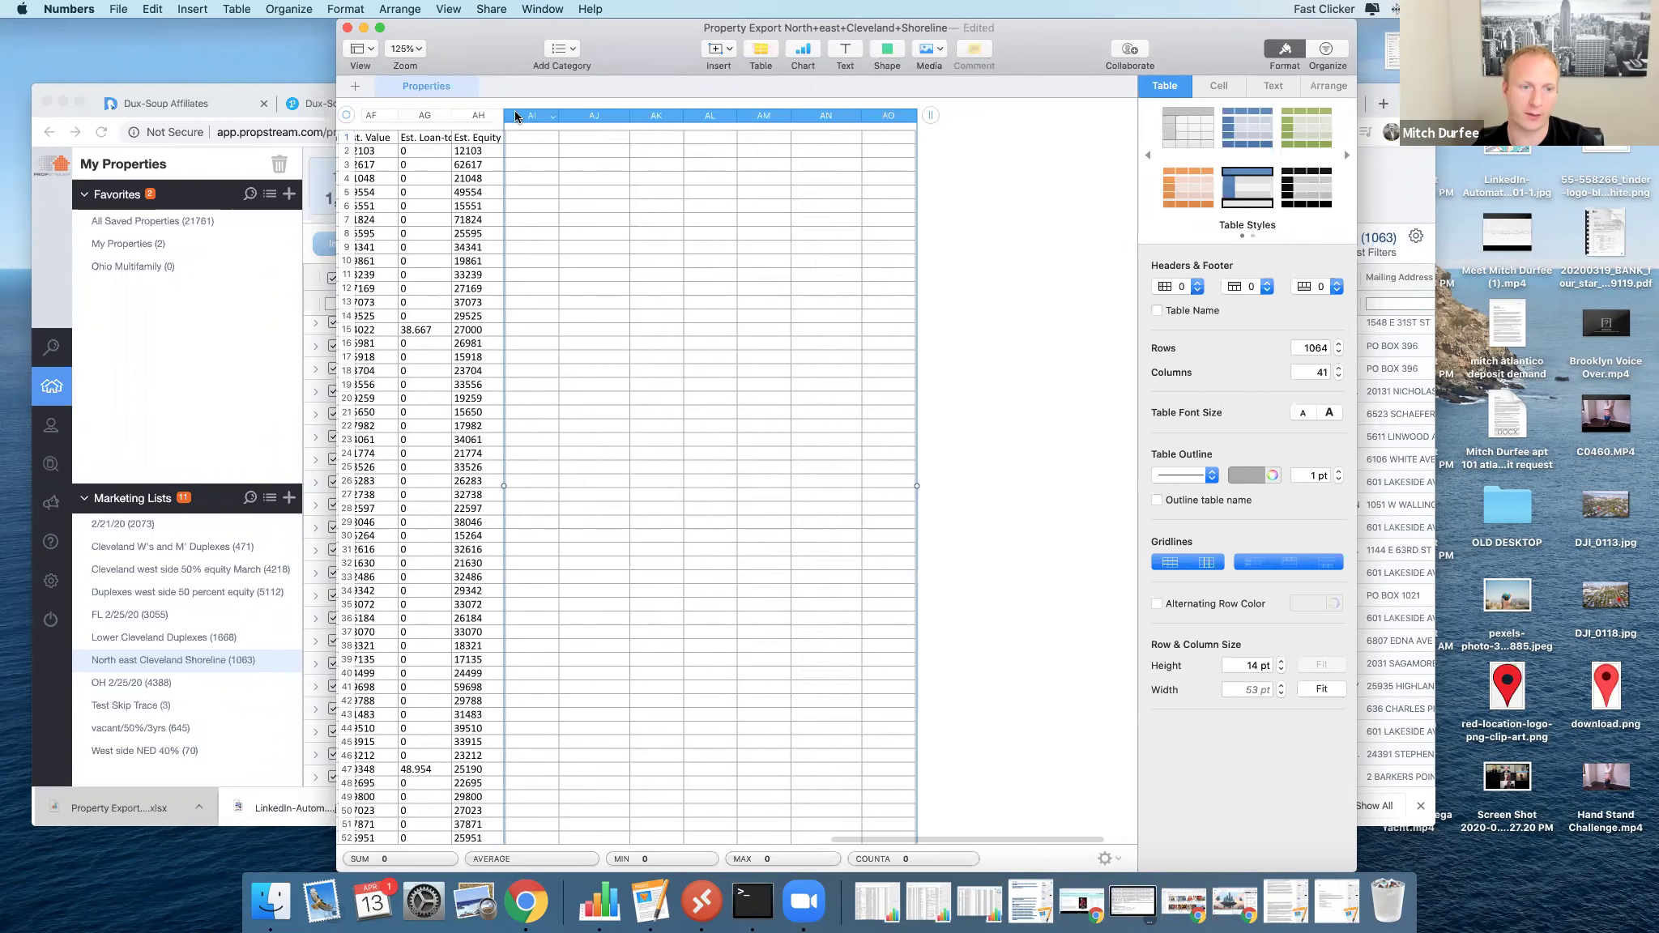
right_click(522, 115)
left_click(591, 307)
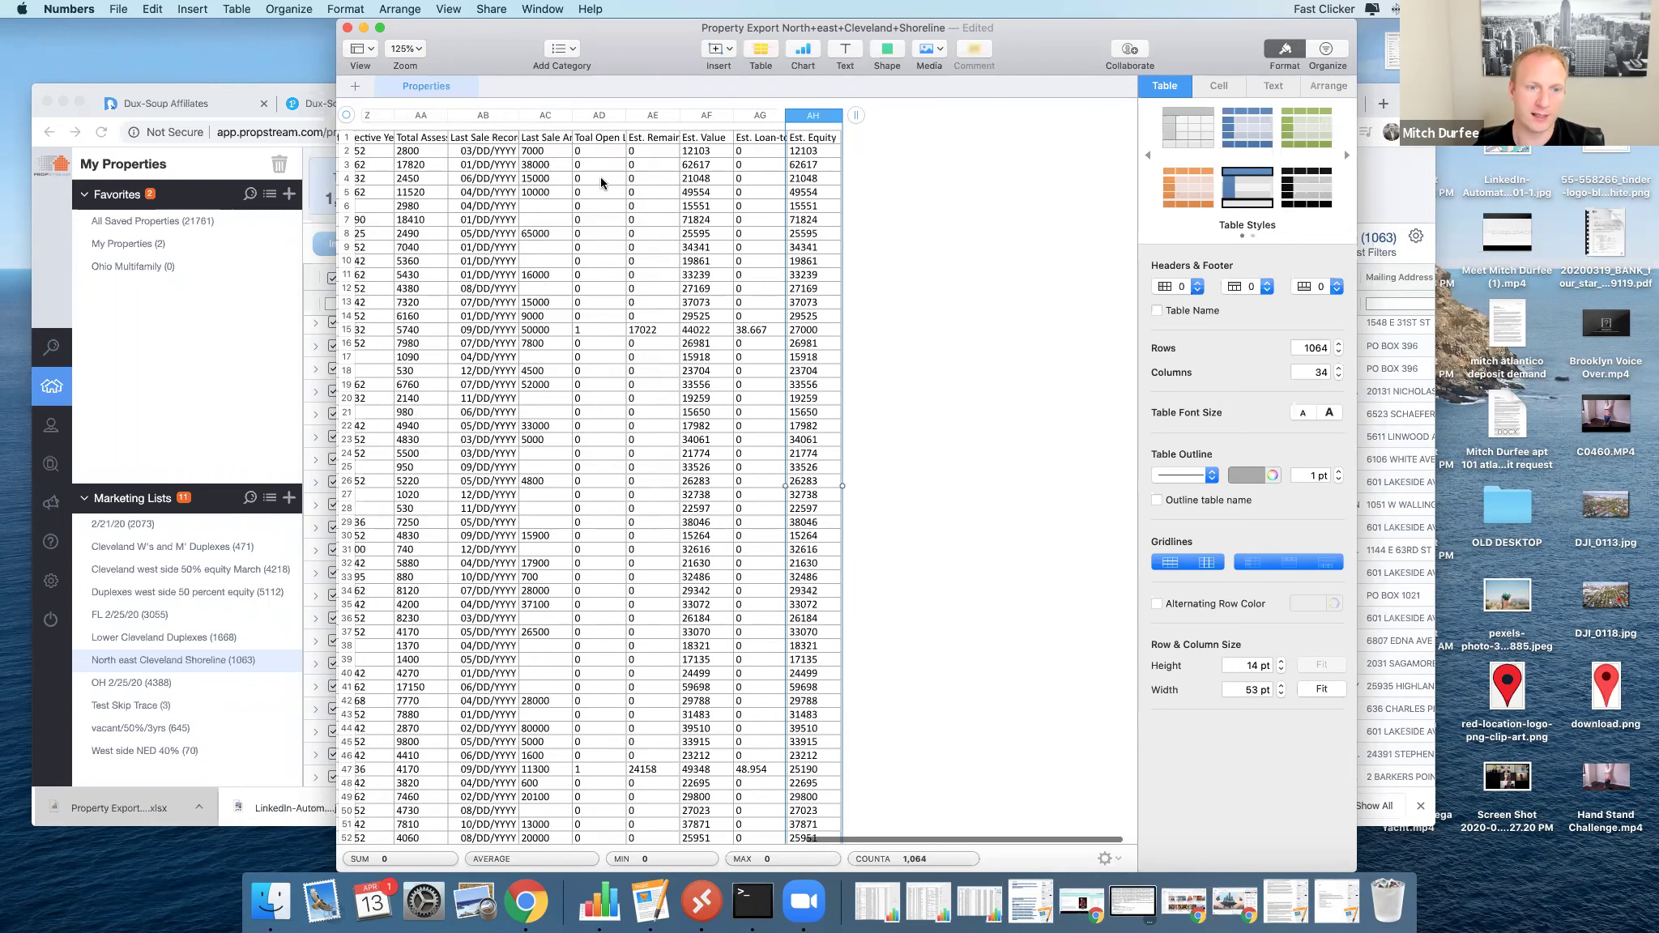
Delete the Unit # column from the property table.
scroll(560, 140, "left", 15)
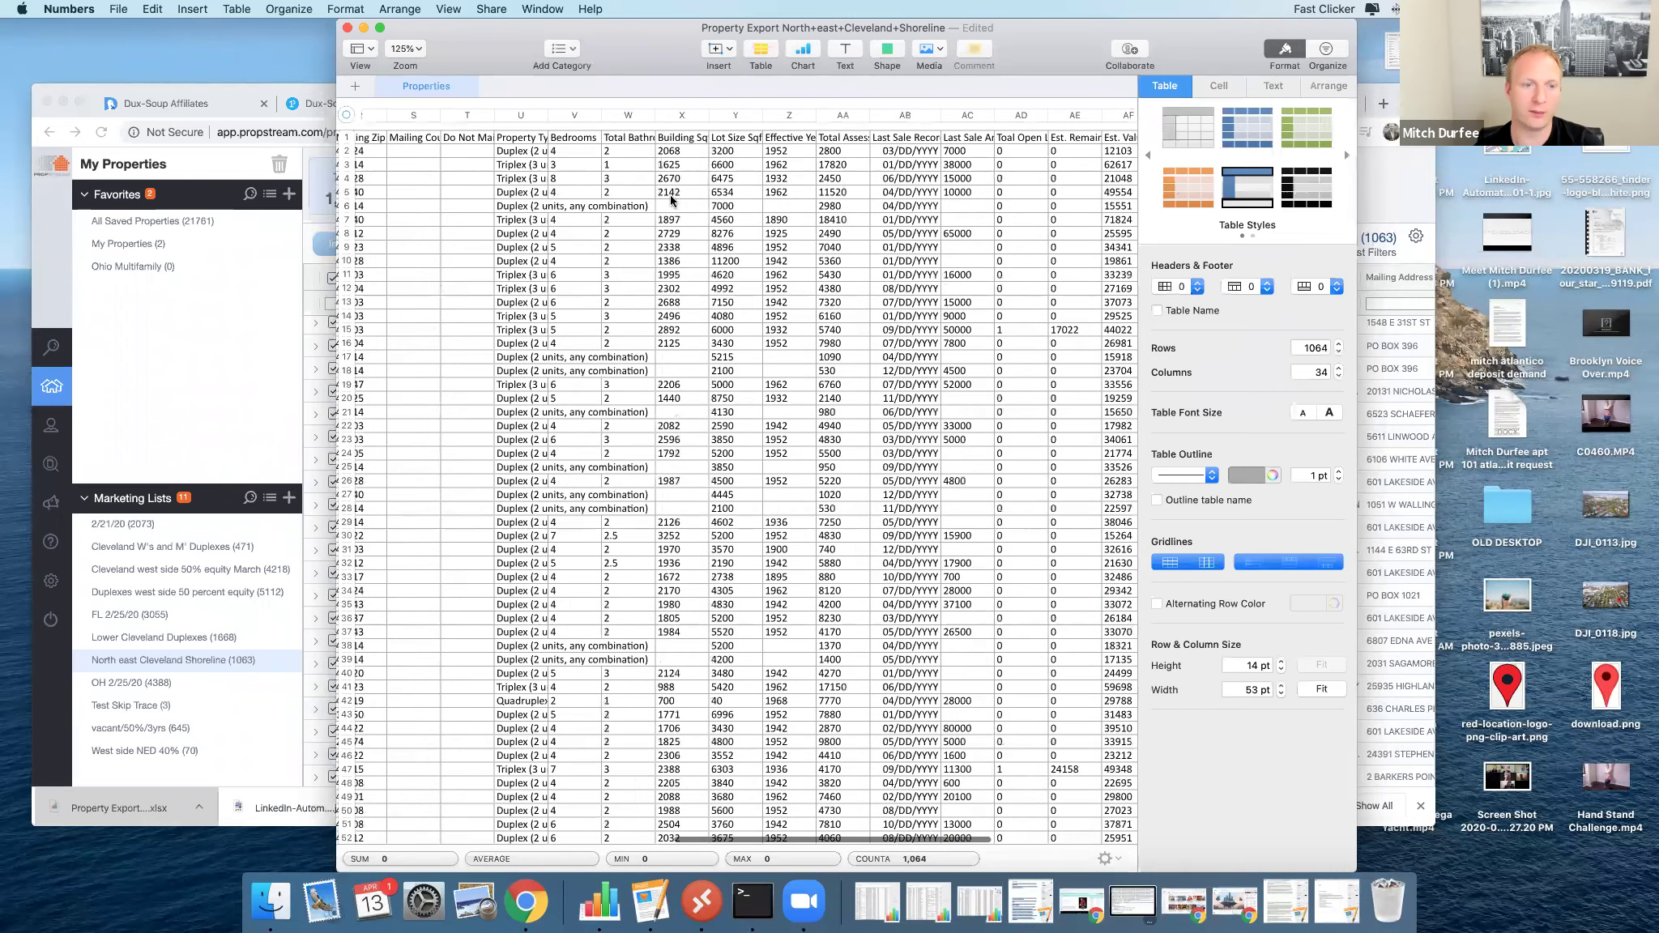
scroll(461, 132, "left", 15)
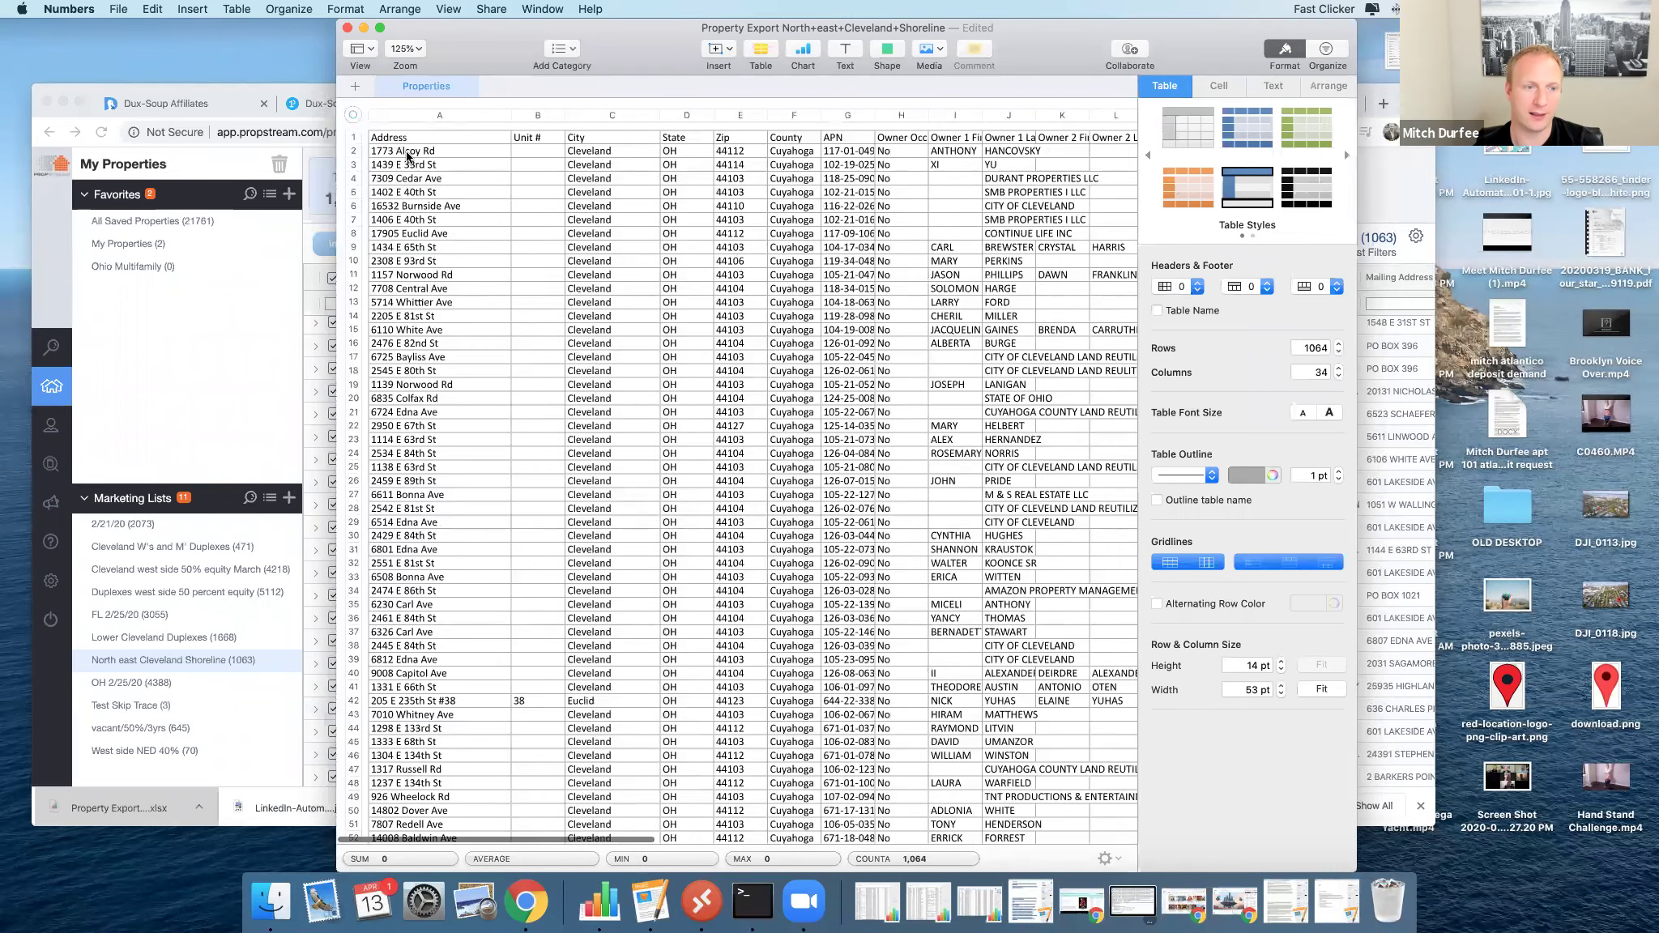
left_click(539, 114)
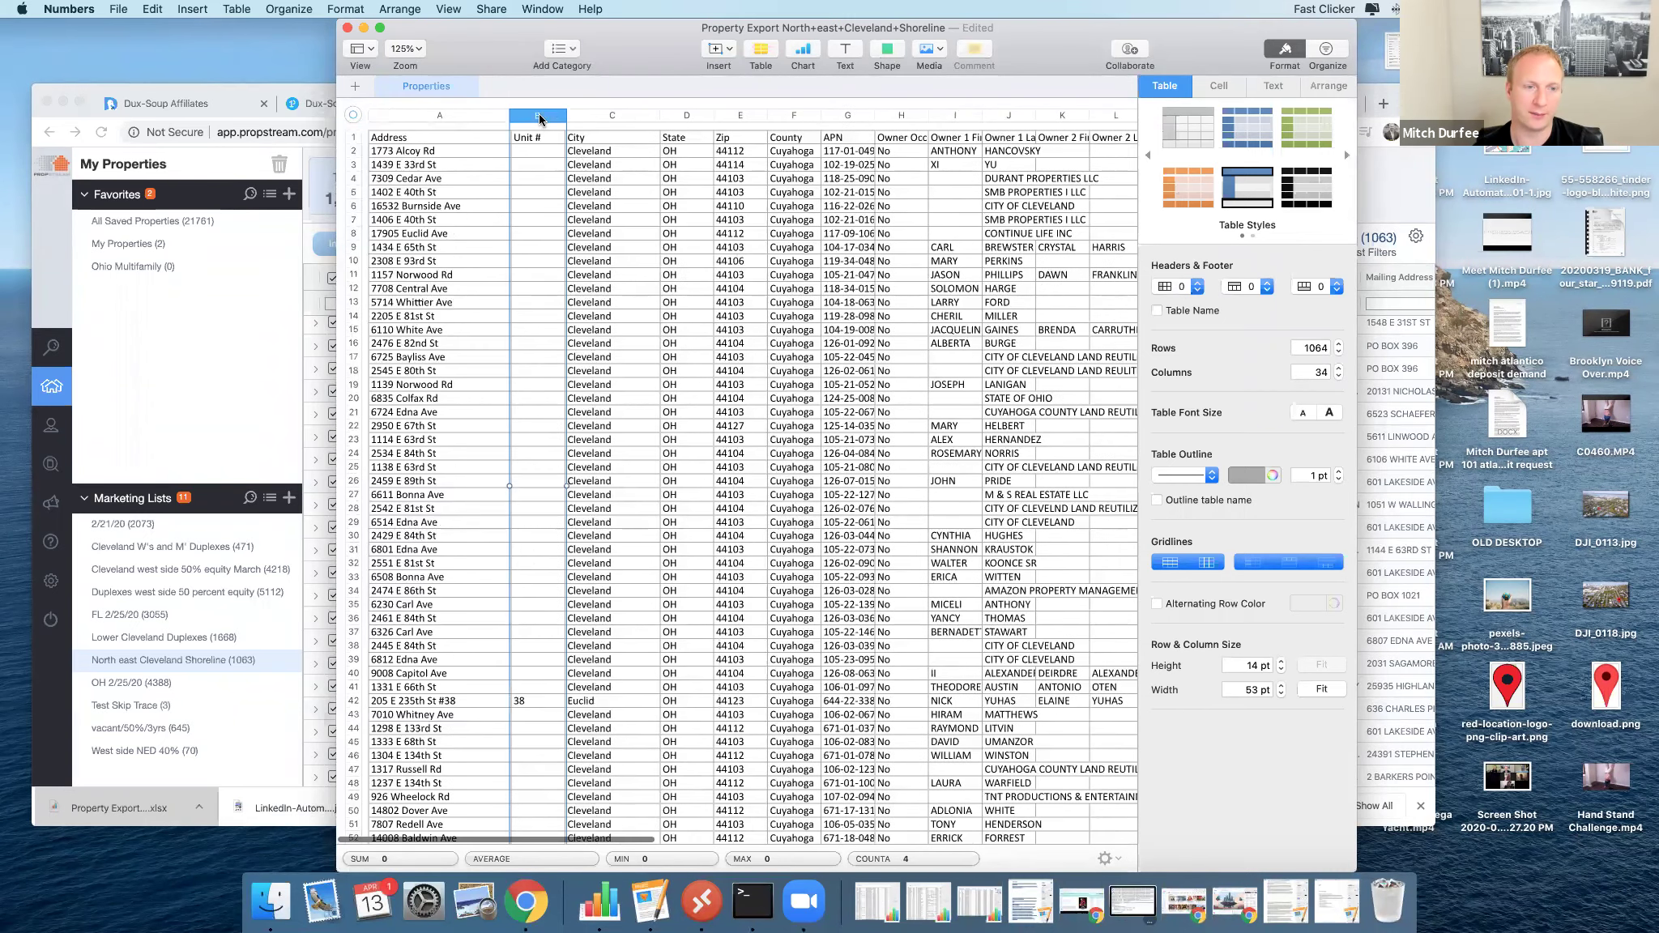
right_click(536, 117)
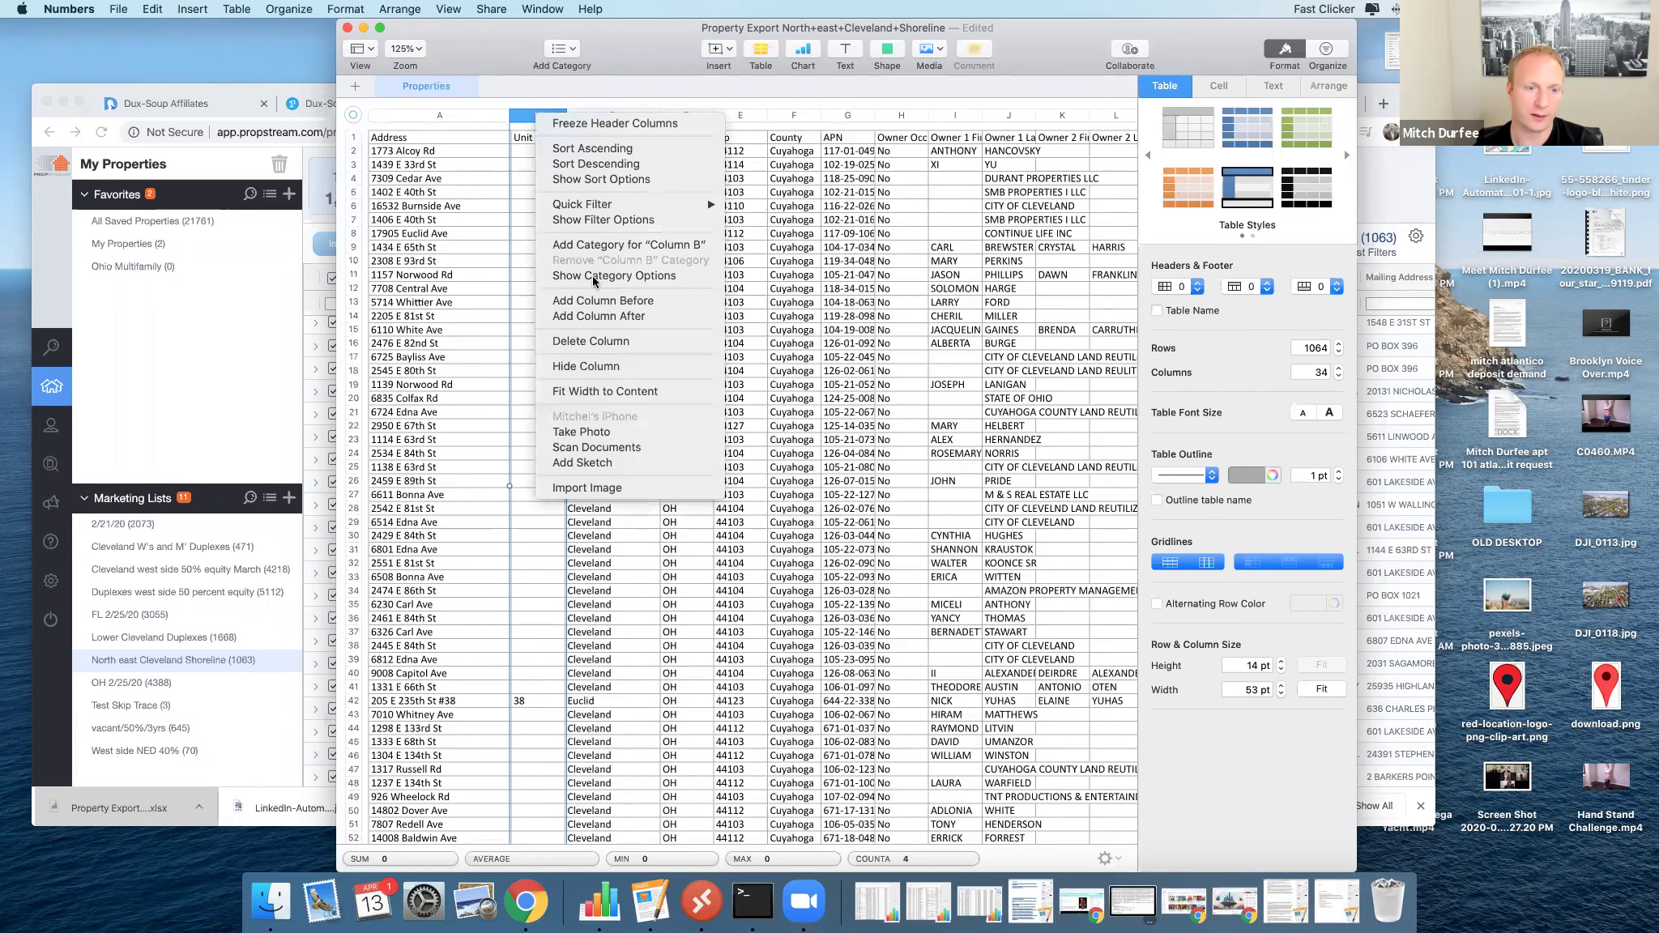
left_click(546, 91)
key("alt+super+BackSpace")
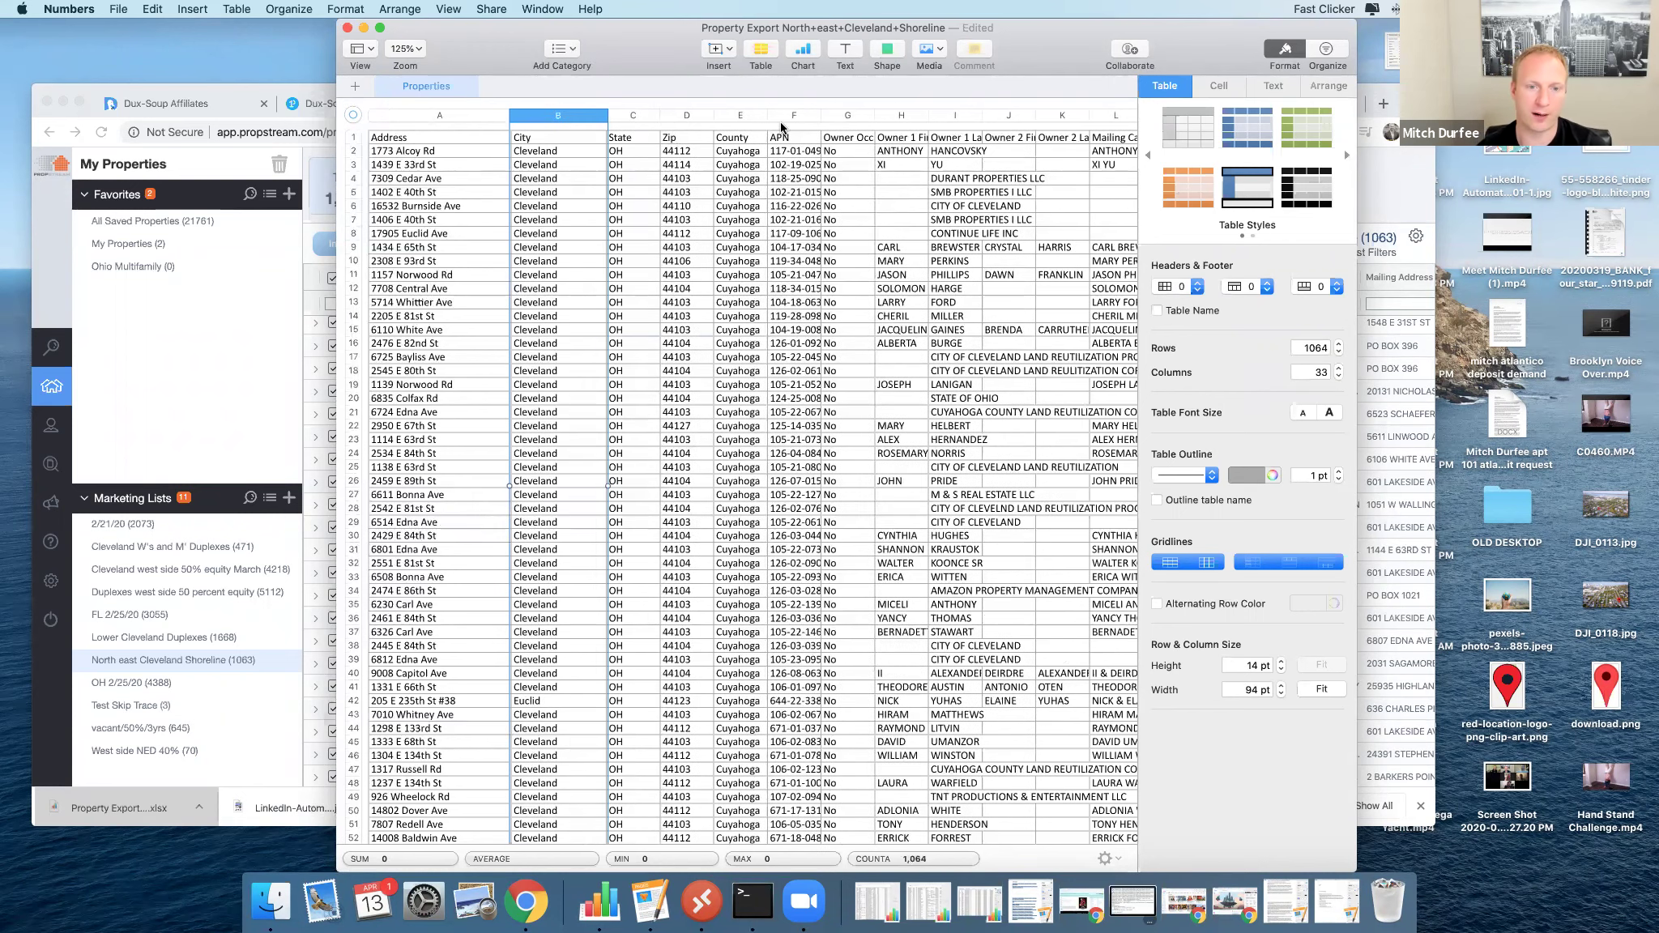
Delete the owner-occupied column that follows the APN column.
left_click(838, 112)
right_click(838, 112)
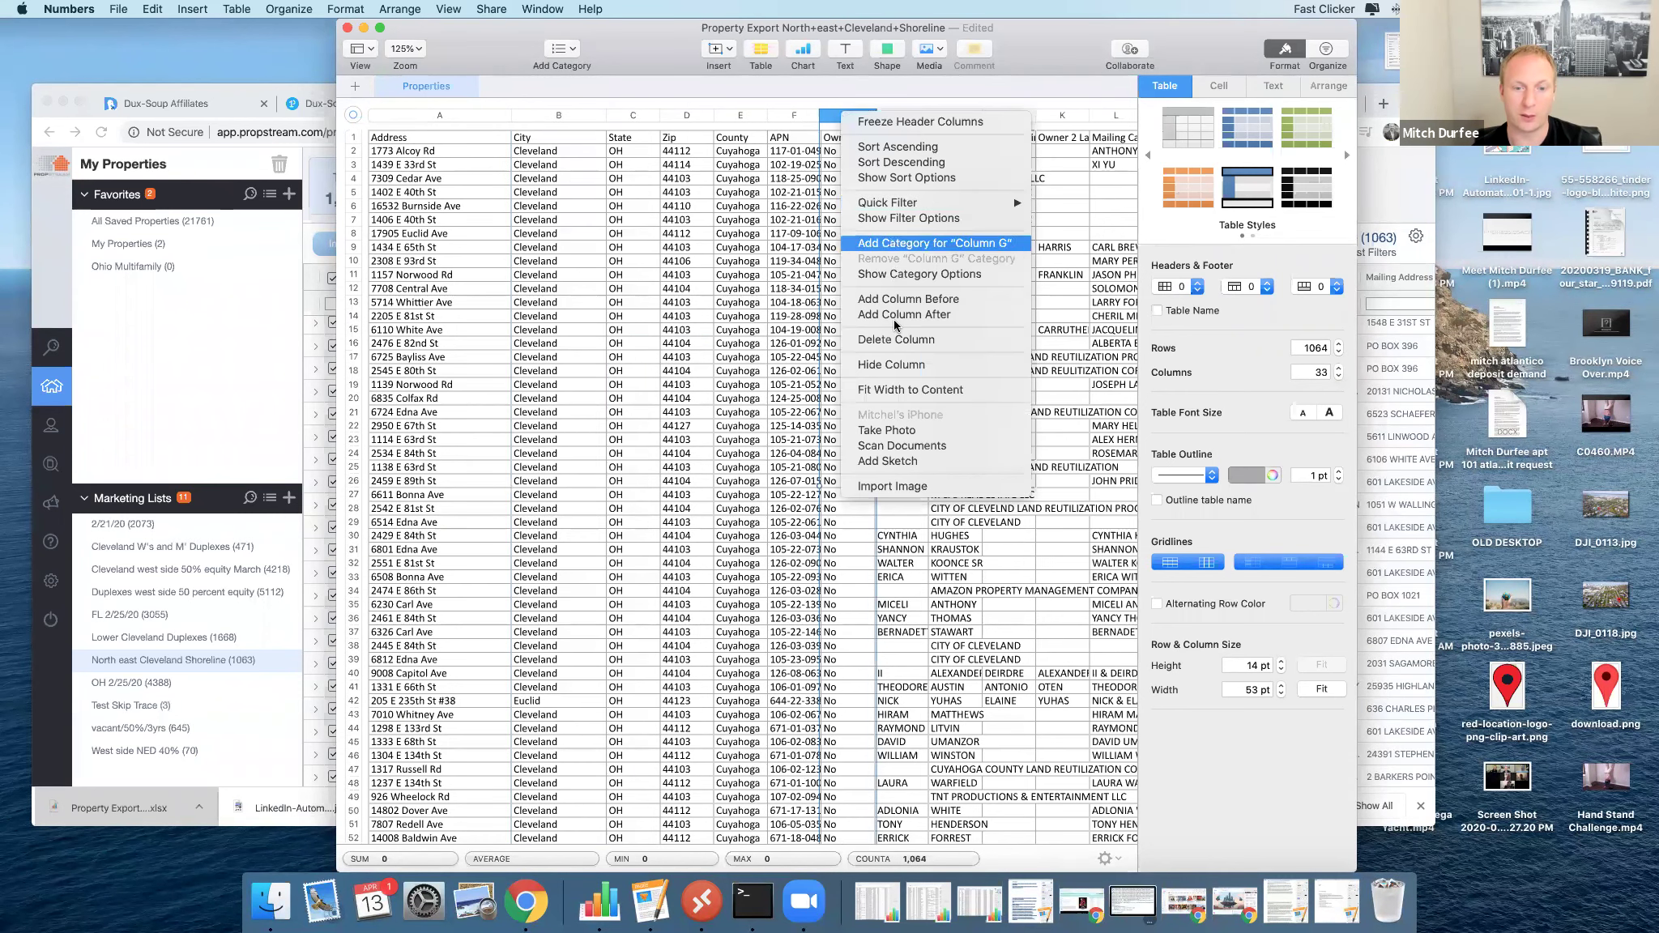
key("Escape")
key("alt+super+BackSpace")
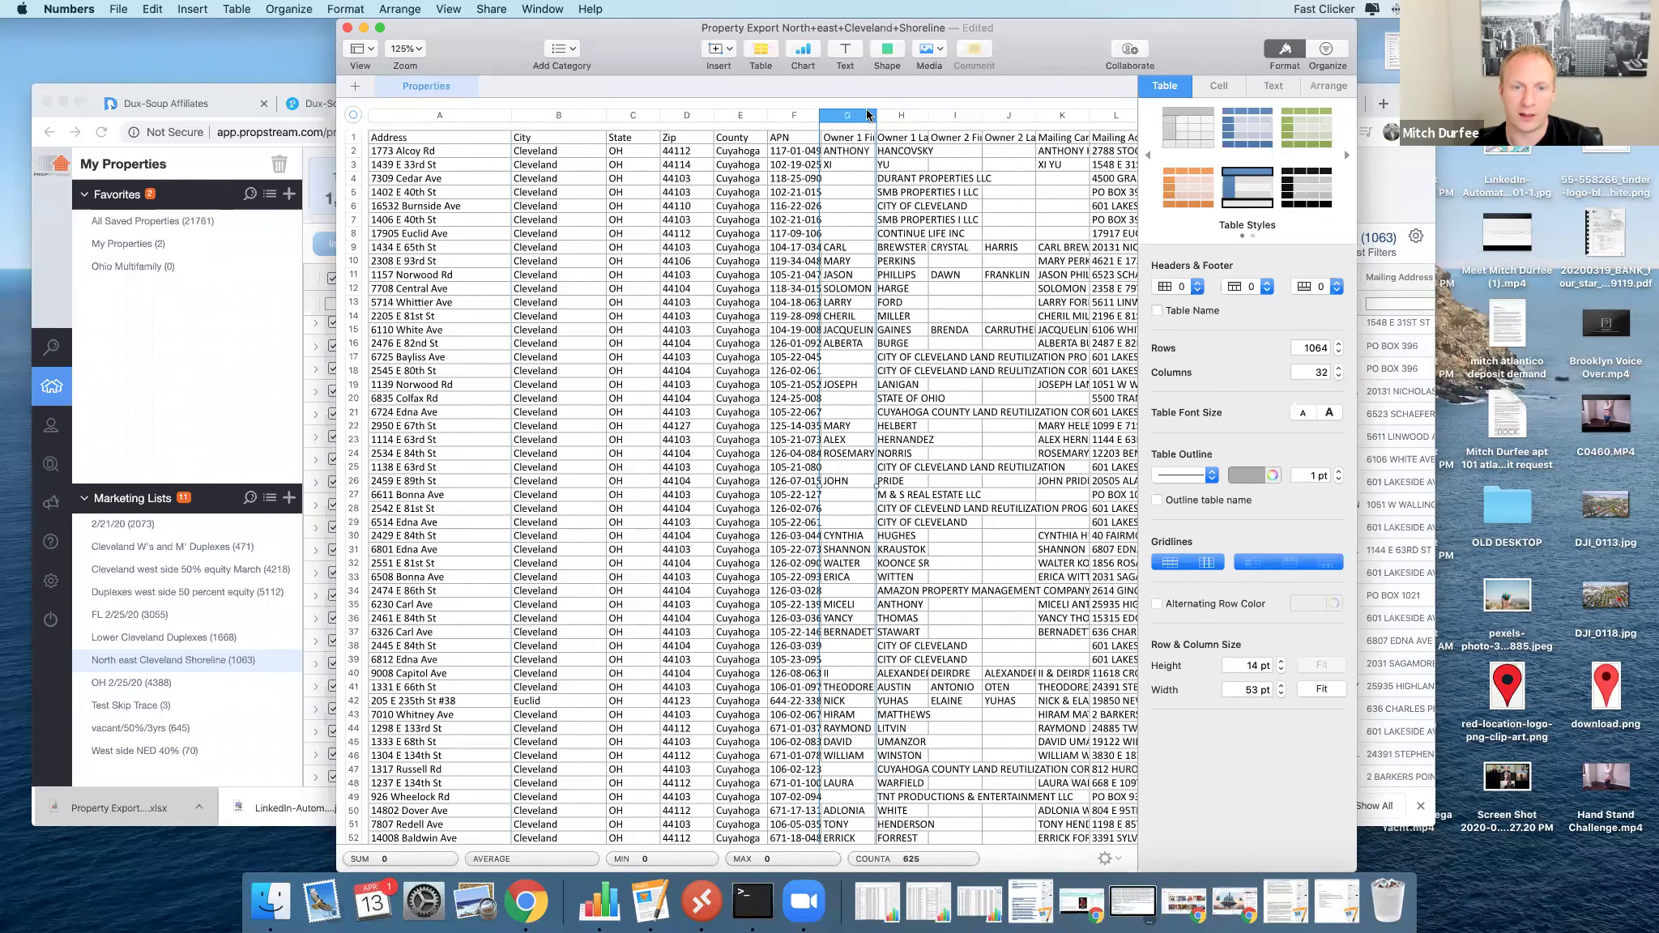
Widen the Owner 1 First Name column to about 95 pt.
left_click_drag(932, 129, 974, 162)
scroll(912, 154, "right", 2)
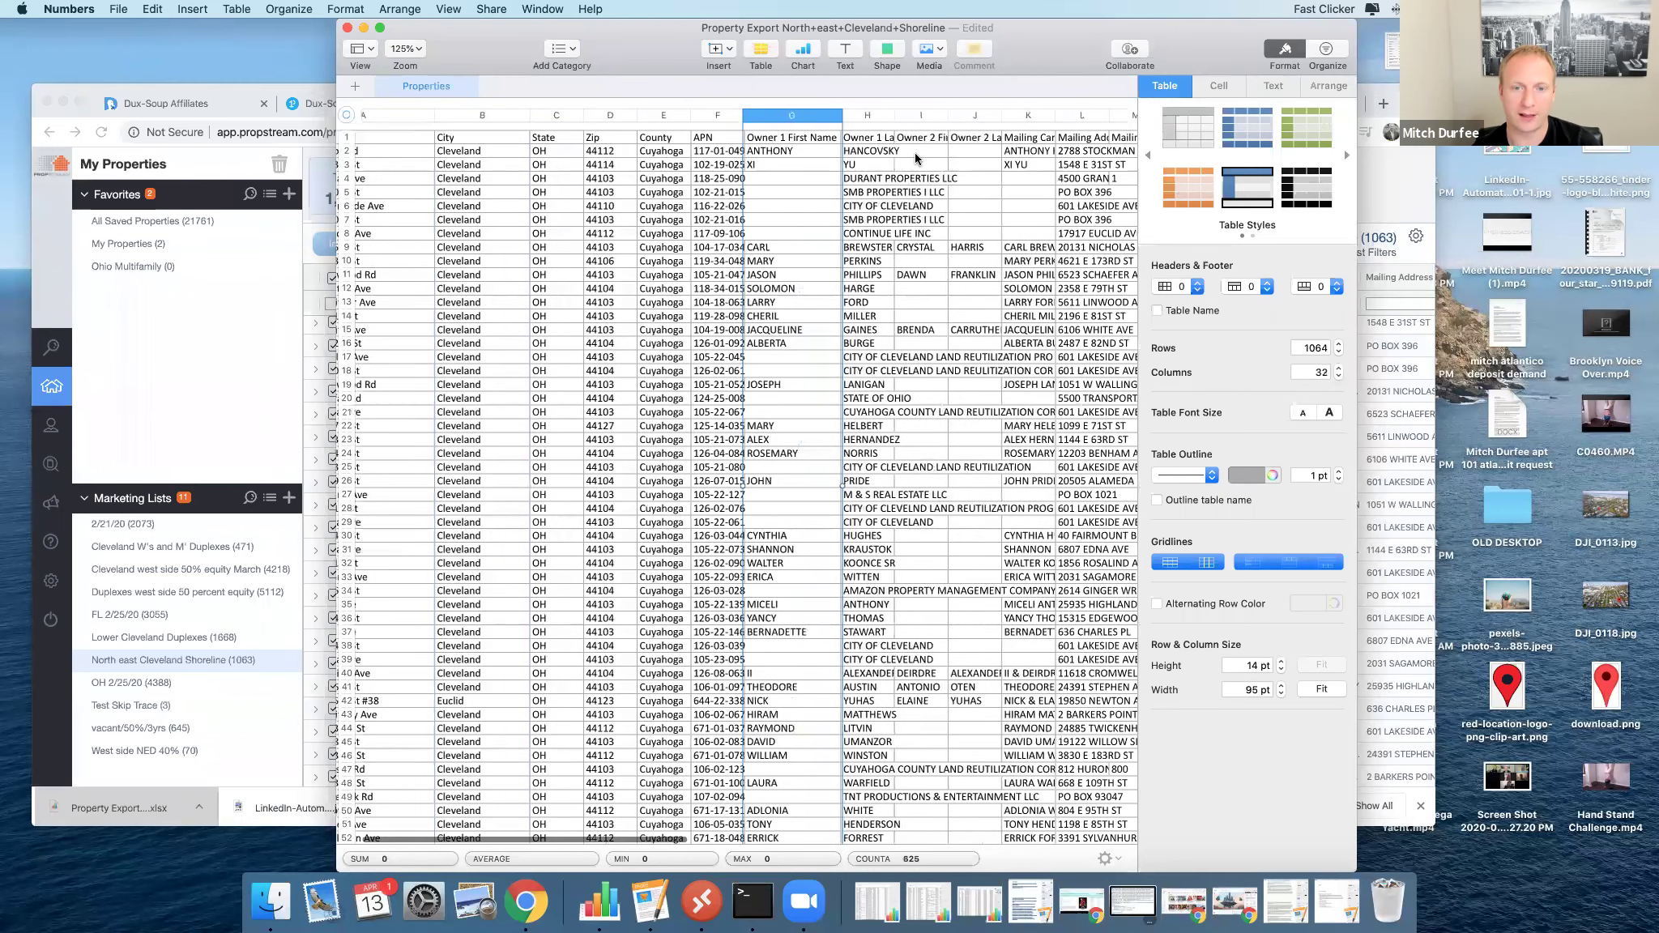
Widen the Mailing City column of the property table so its full city names fit.
scroll(915, 153, "right", 6)
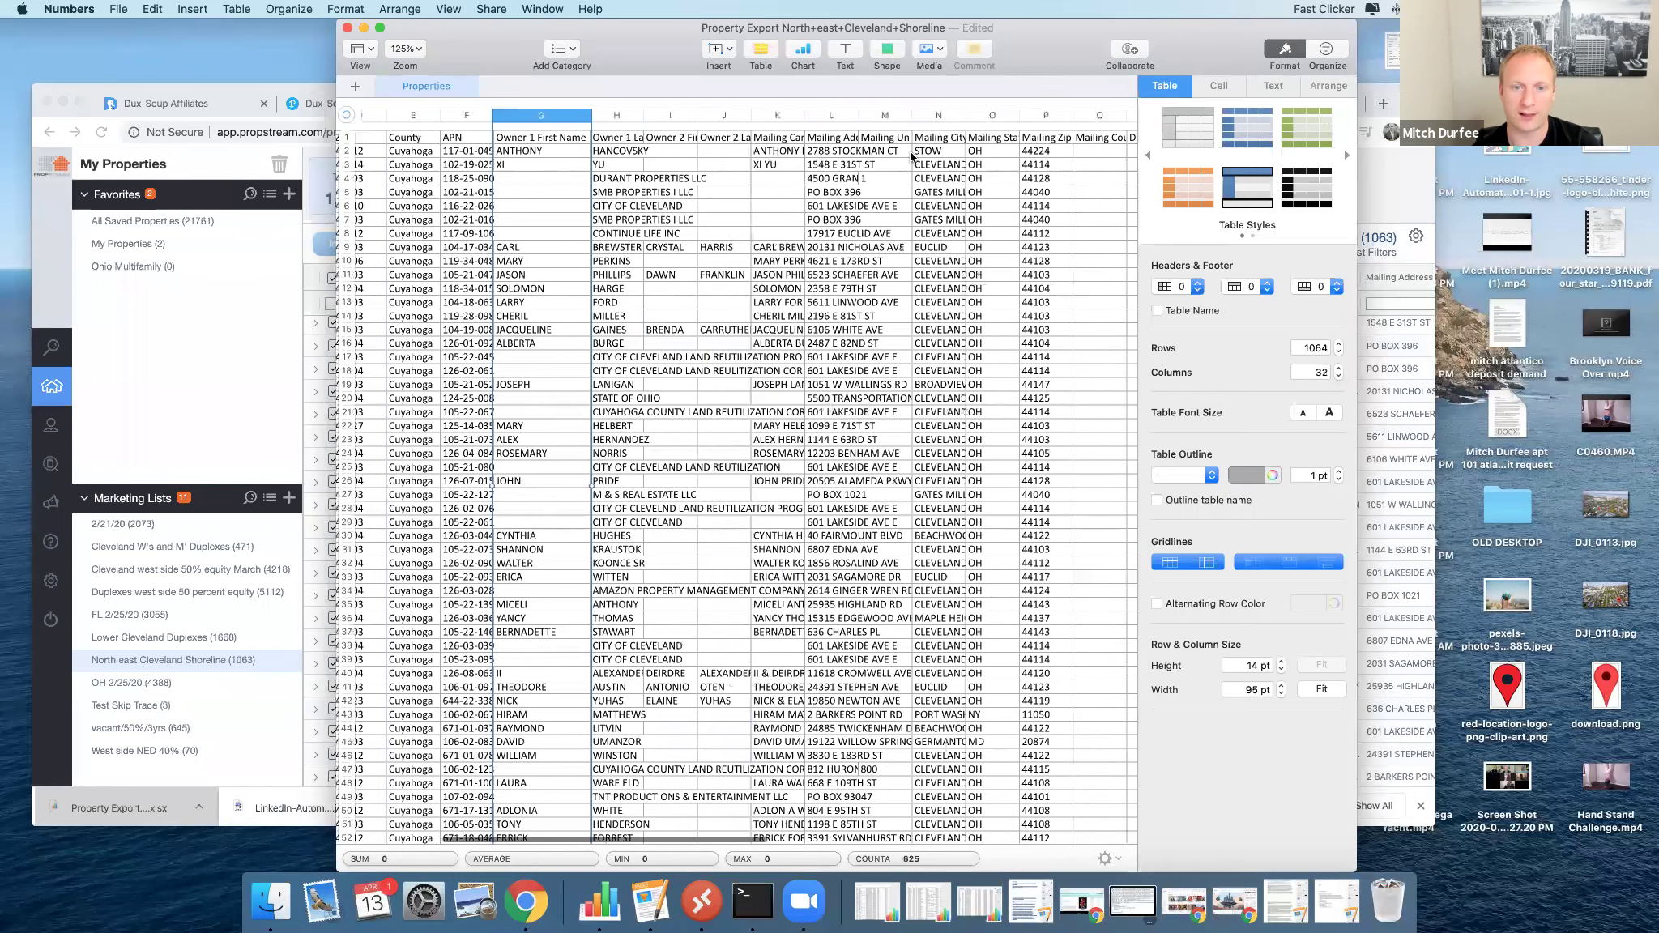
scroll(911, 154, "right", 3)
left_click_drag(859, 115, 930, 115)
scroll(937, 197, "right", 3)
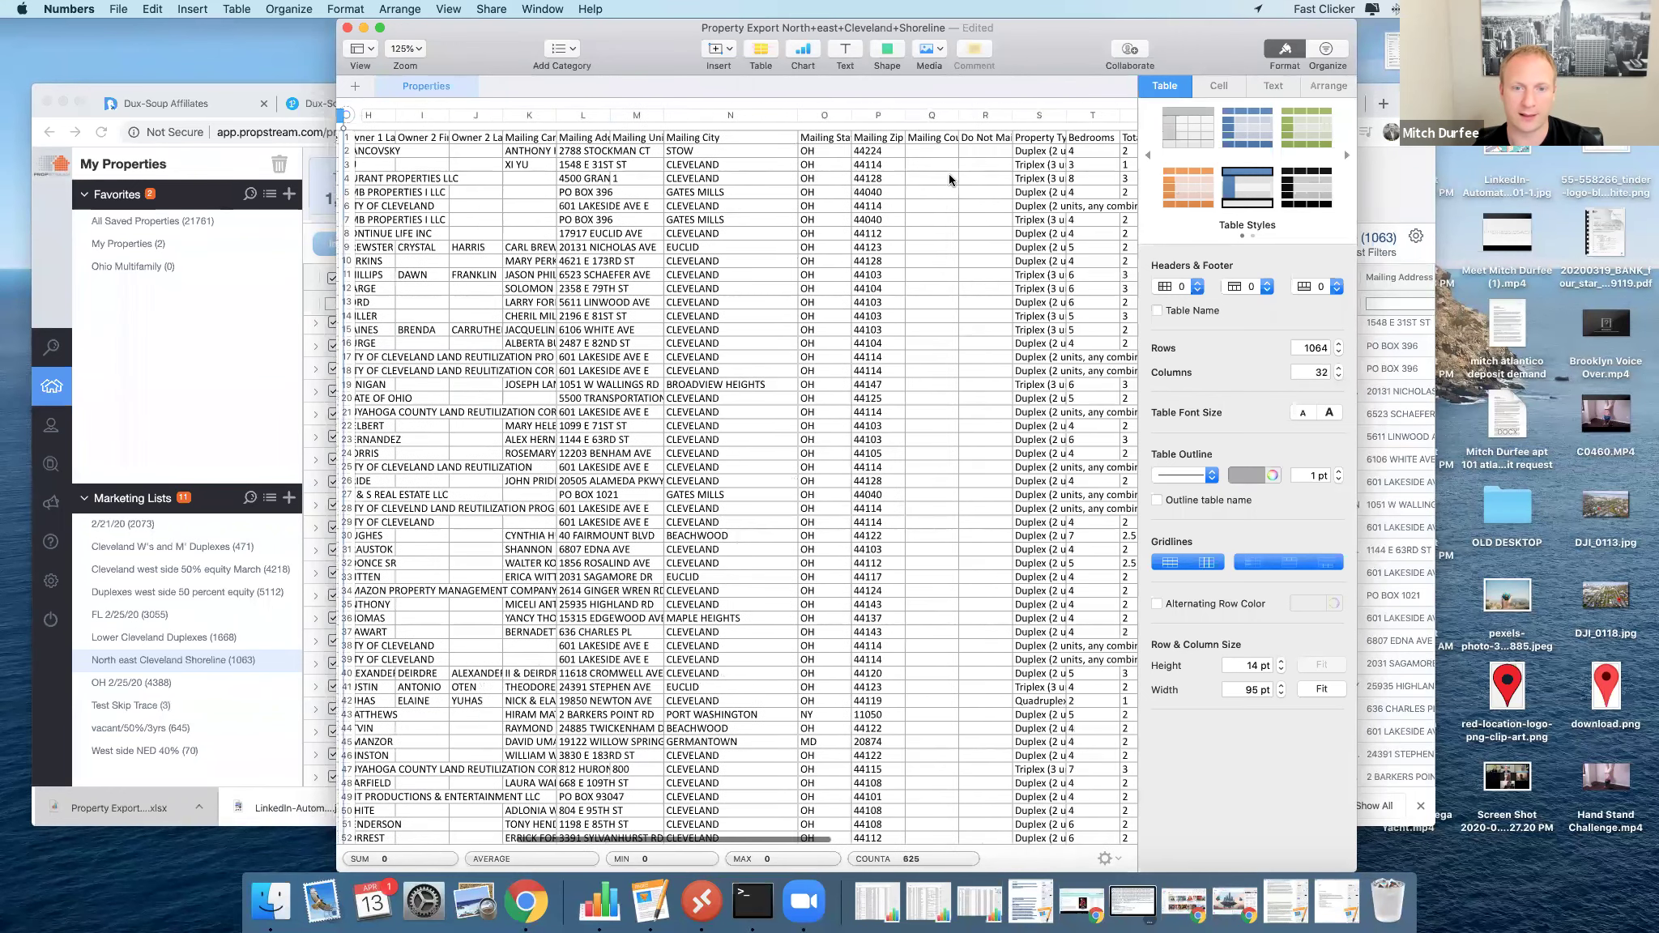
Delete the Do Not Mail column that precedes the Property Type column.
scroll(944, 186, "right", 3)
left_click(883, 114)
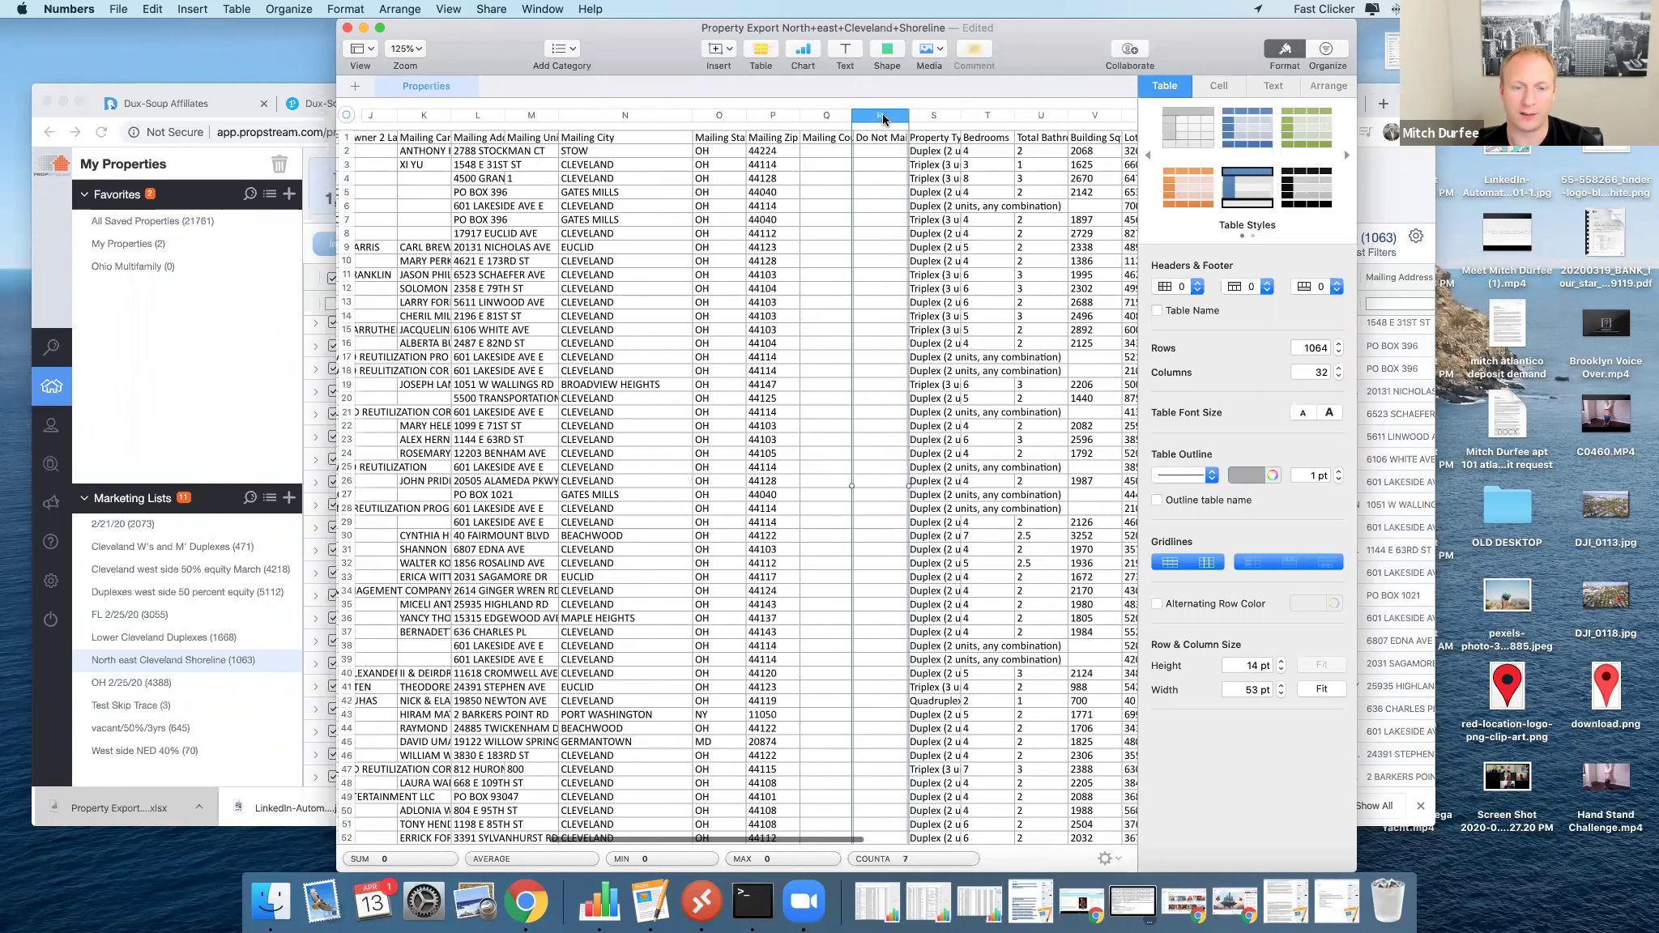
right_click(883, 114)
left_click(951, 340)
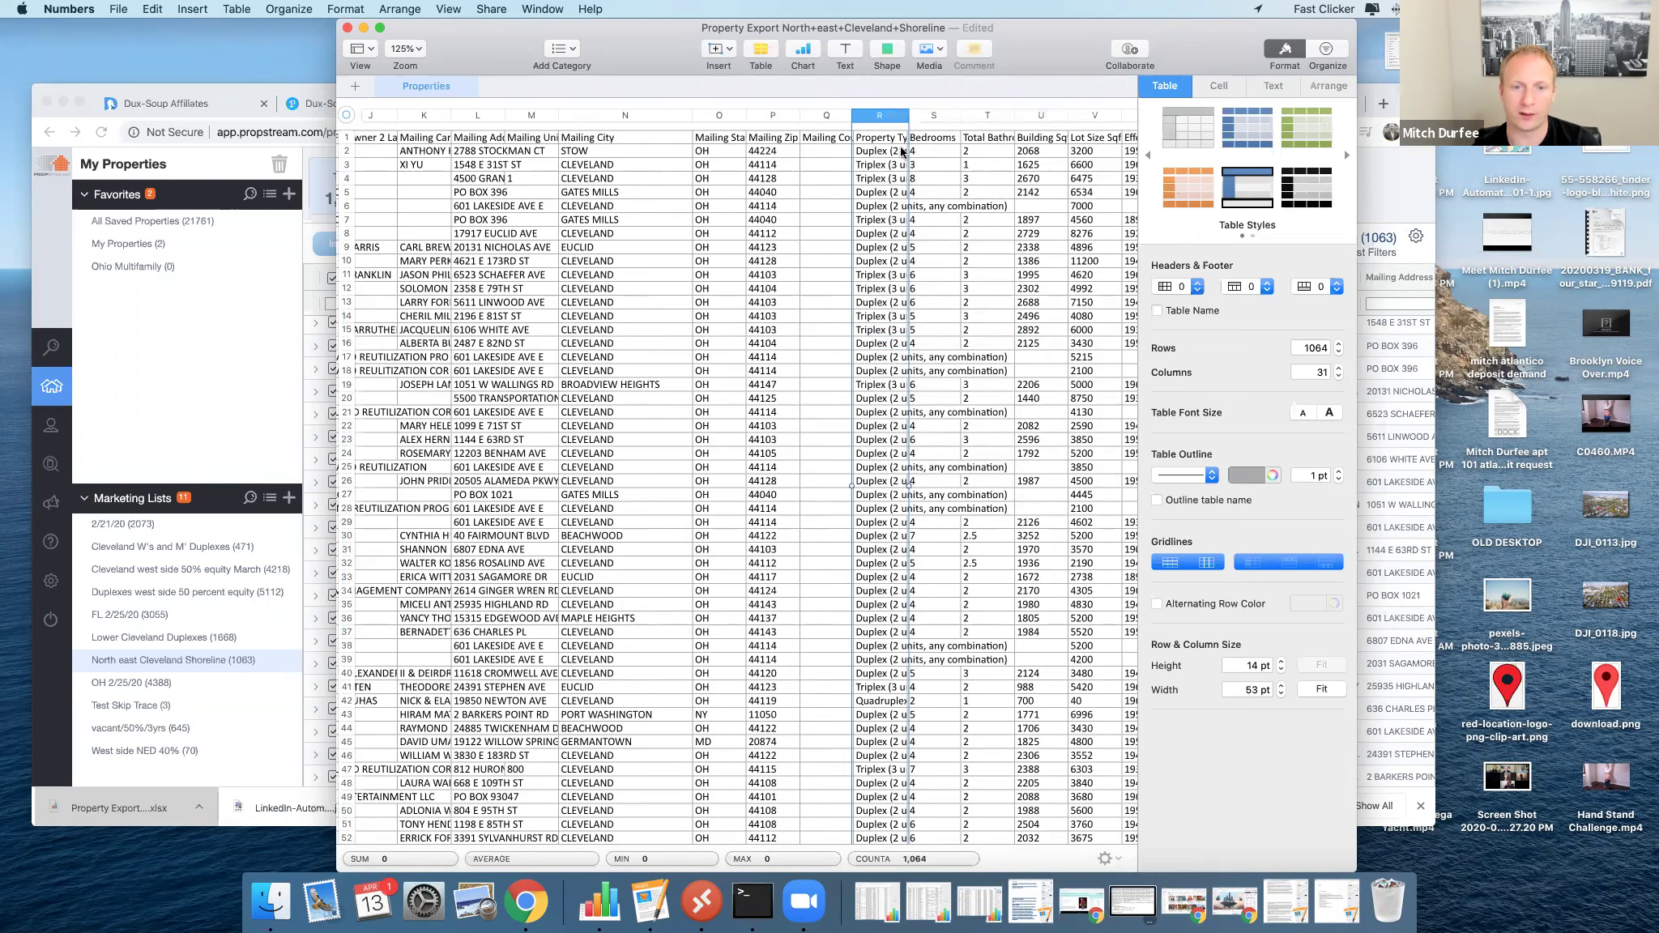
Delete the Last Sale Recording Date column and all columns from Last Sale Amount through Est. Equity.
scroll(980, 162, "right", 12)
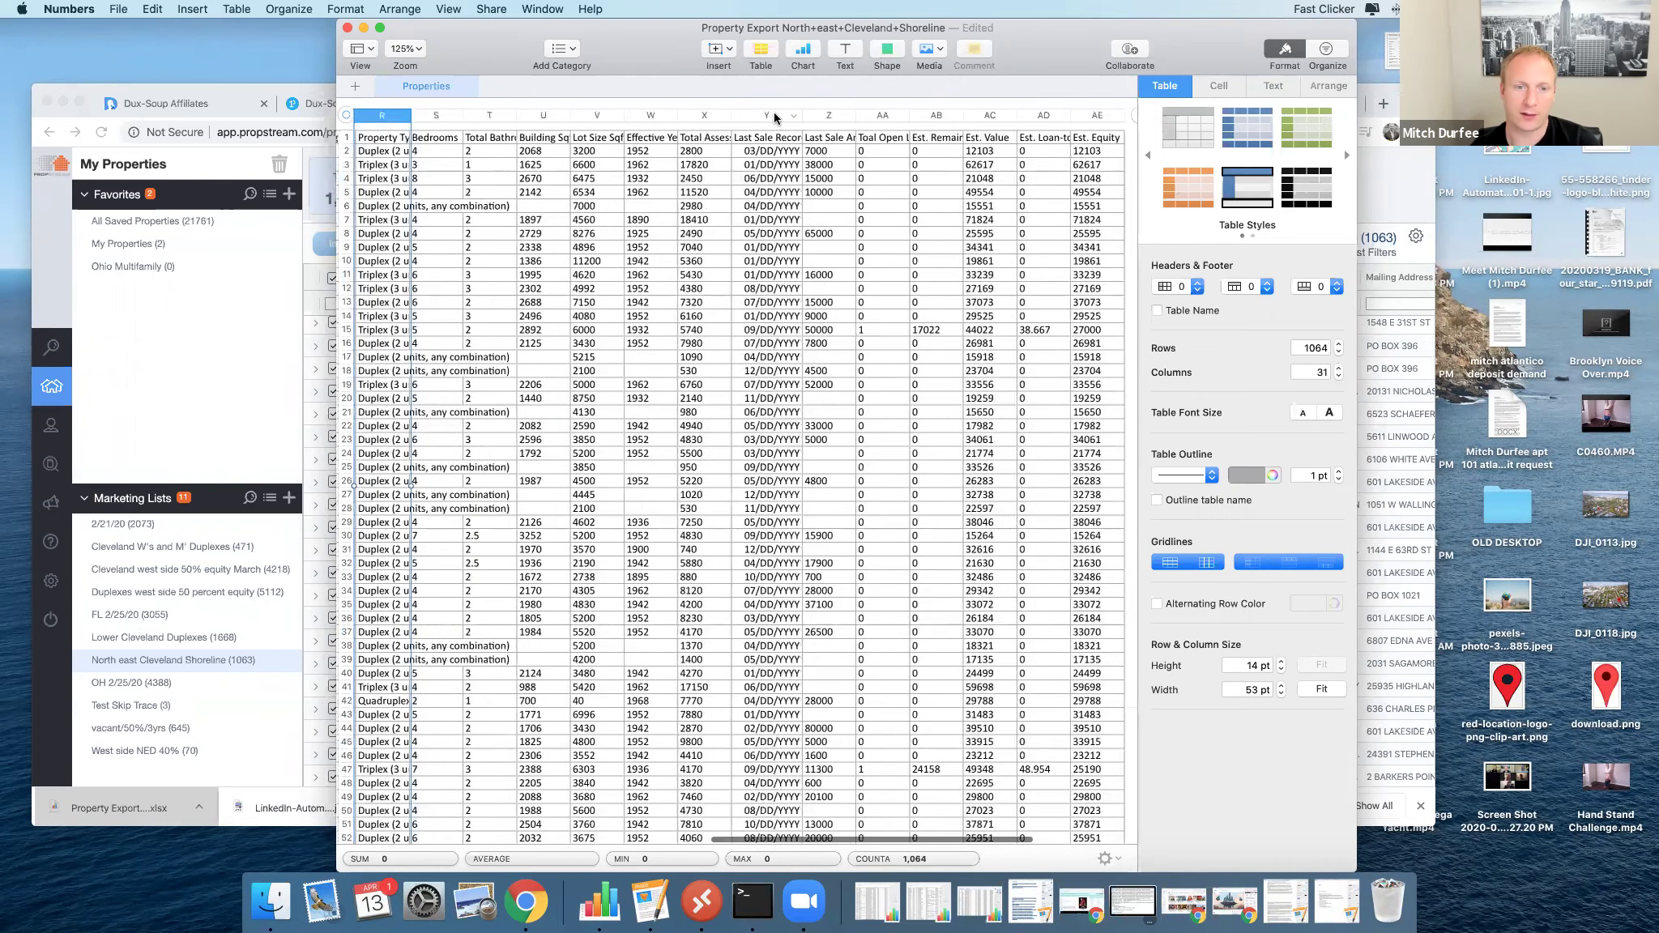
right_click(773, 113)
left_click(831, 340)
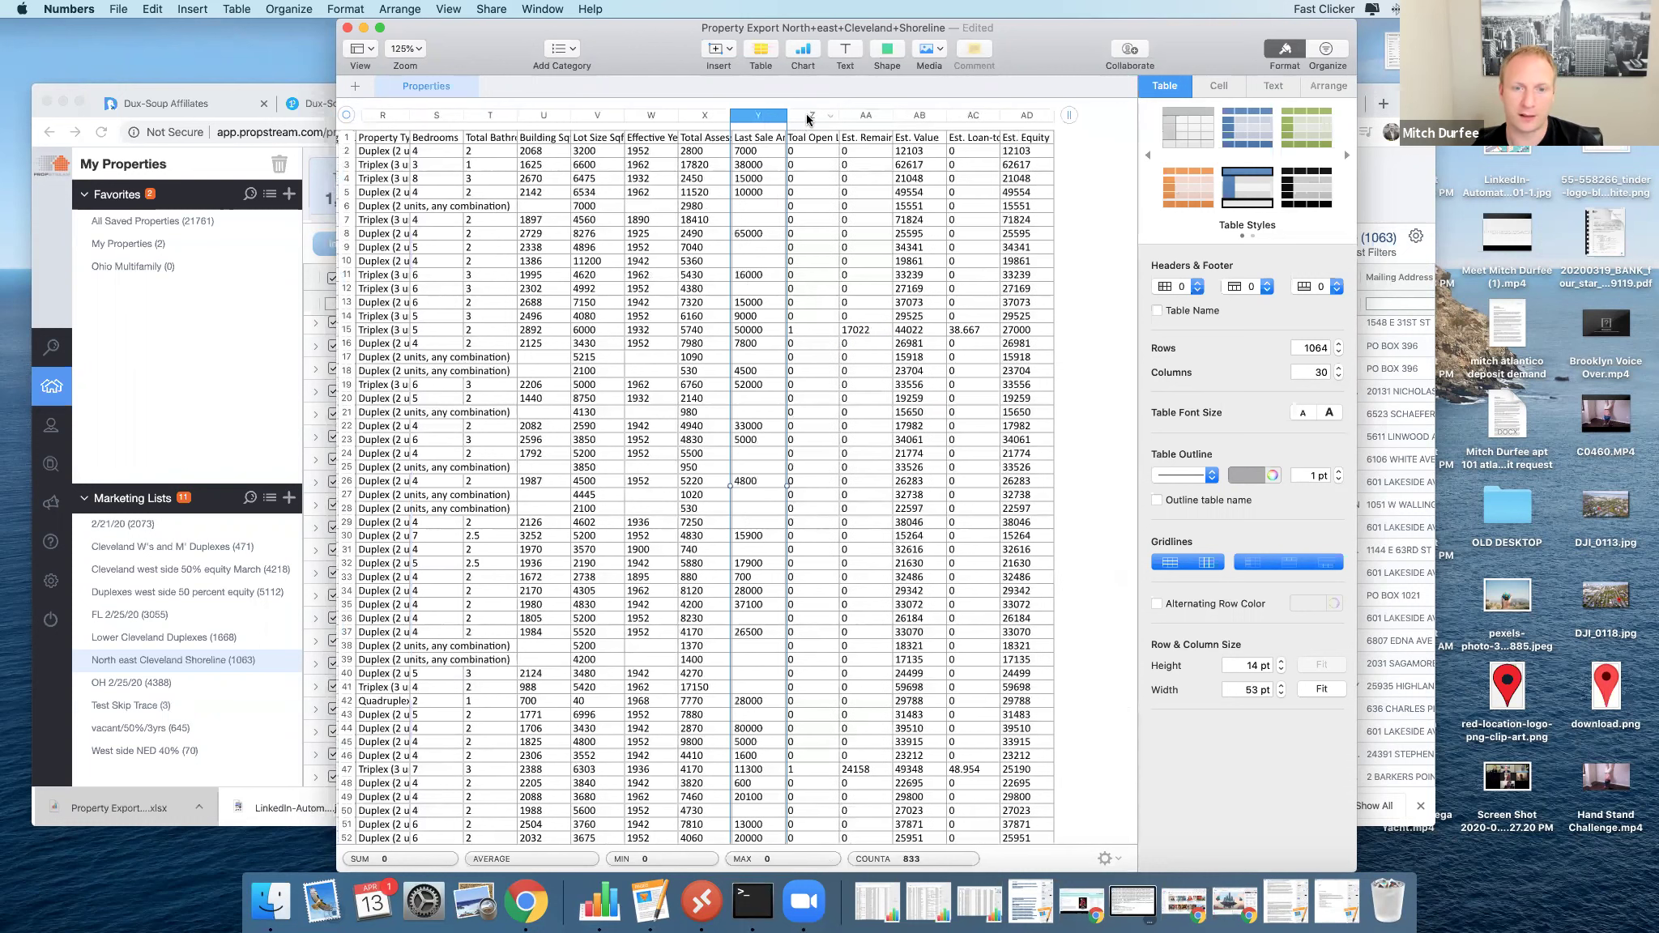
left_click(1018, 114, "shift")
right_click(1017, 115)
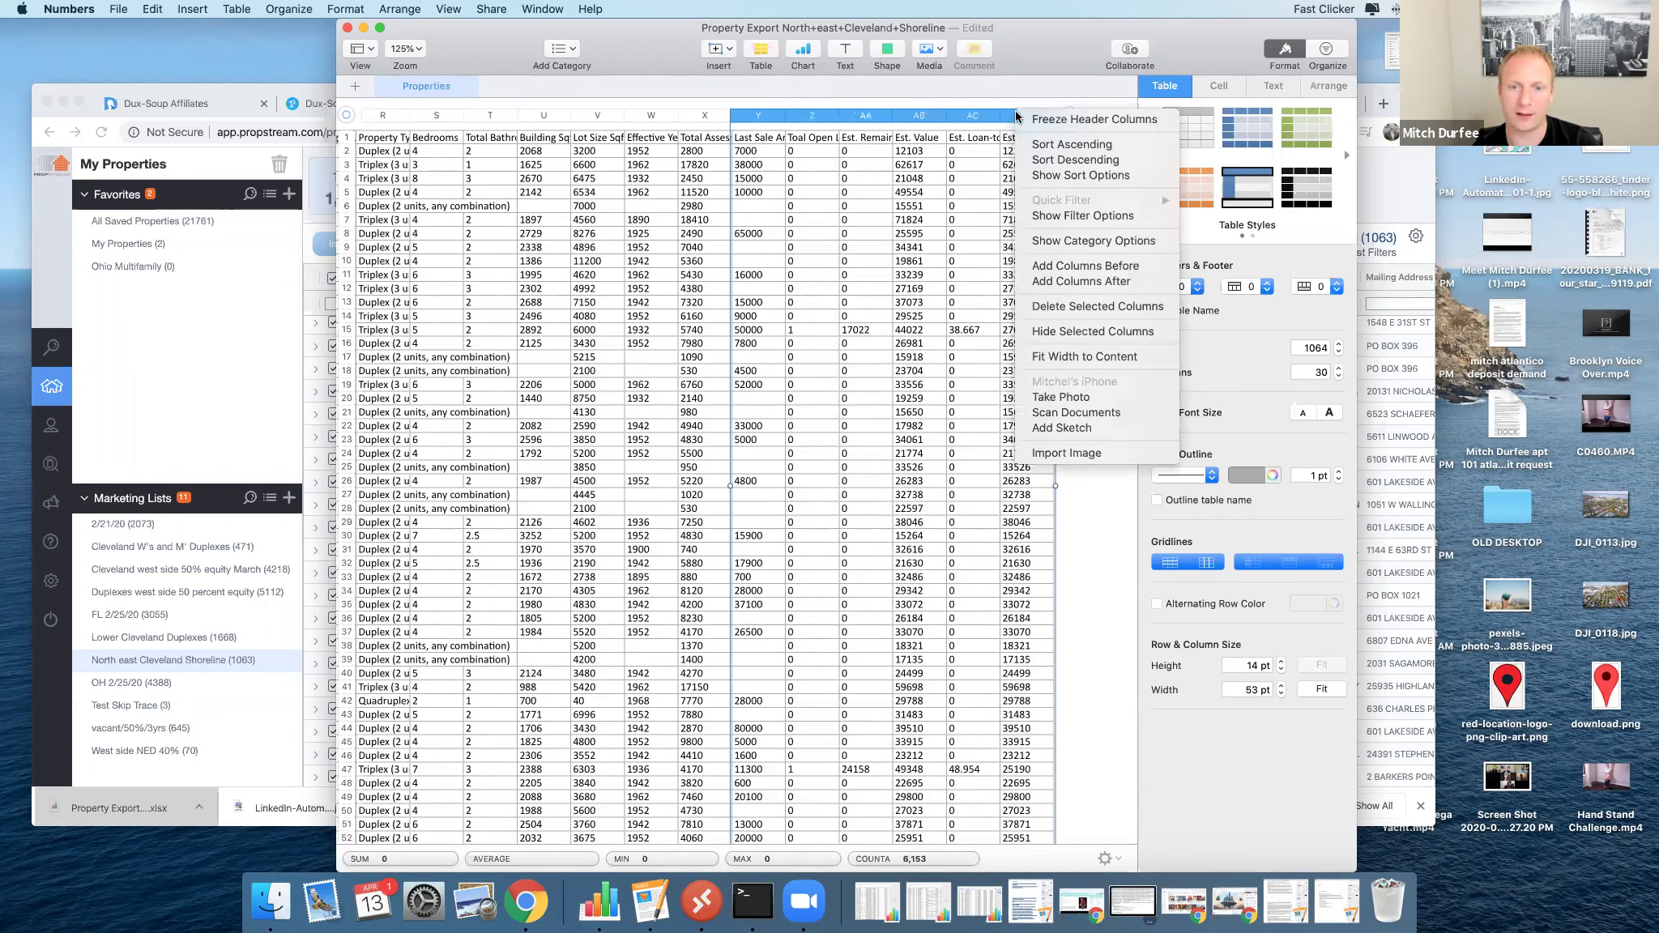
left_click(1058, 310)
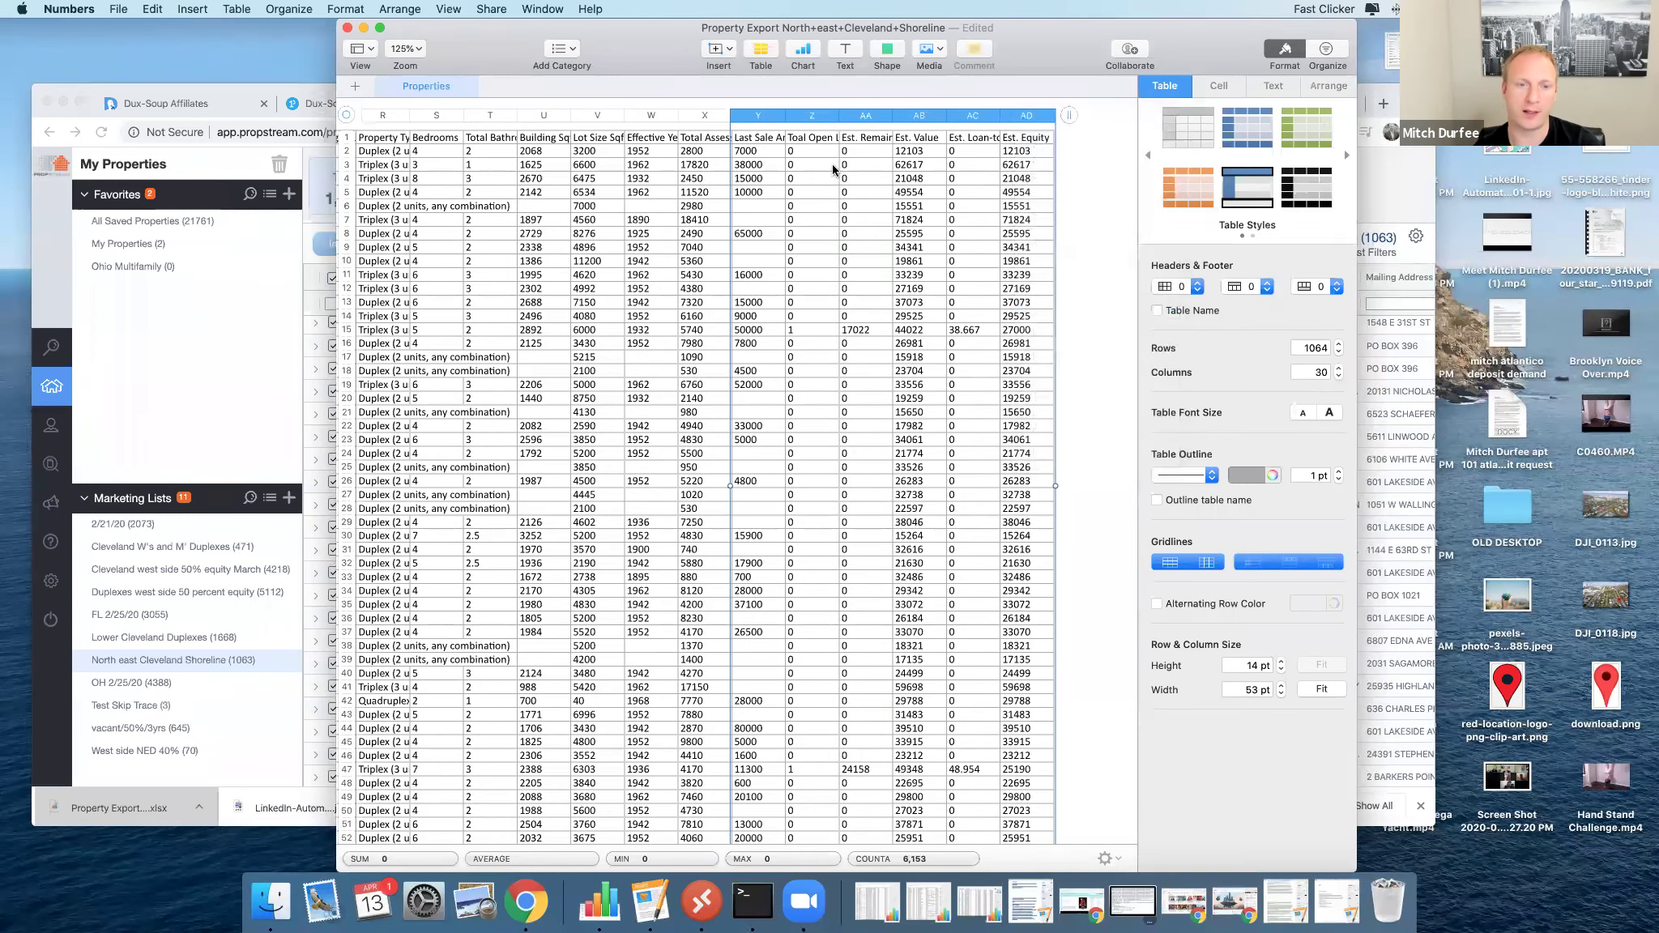
scroll(765, 194, "left", 1)
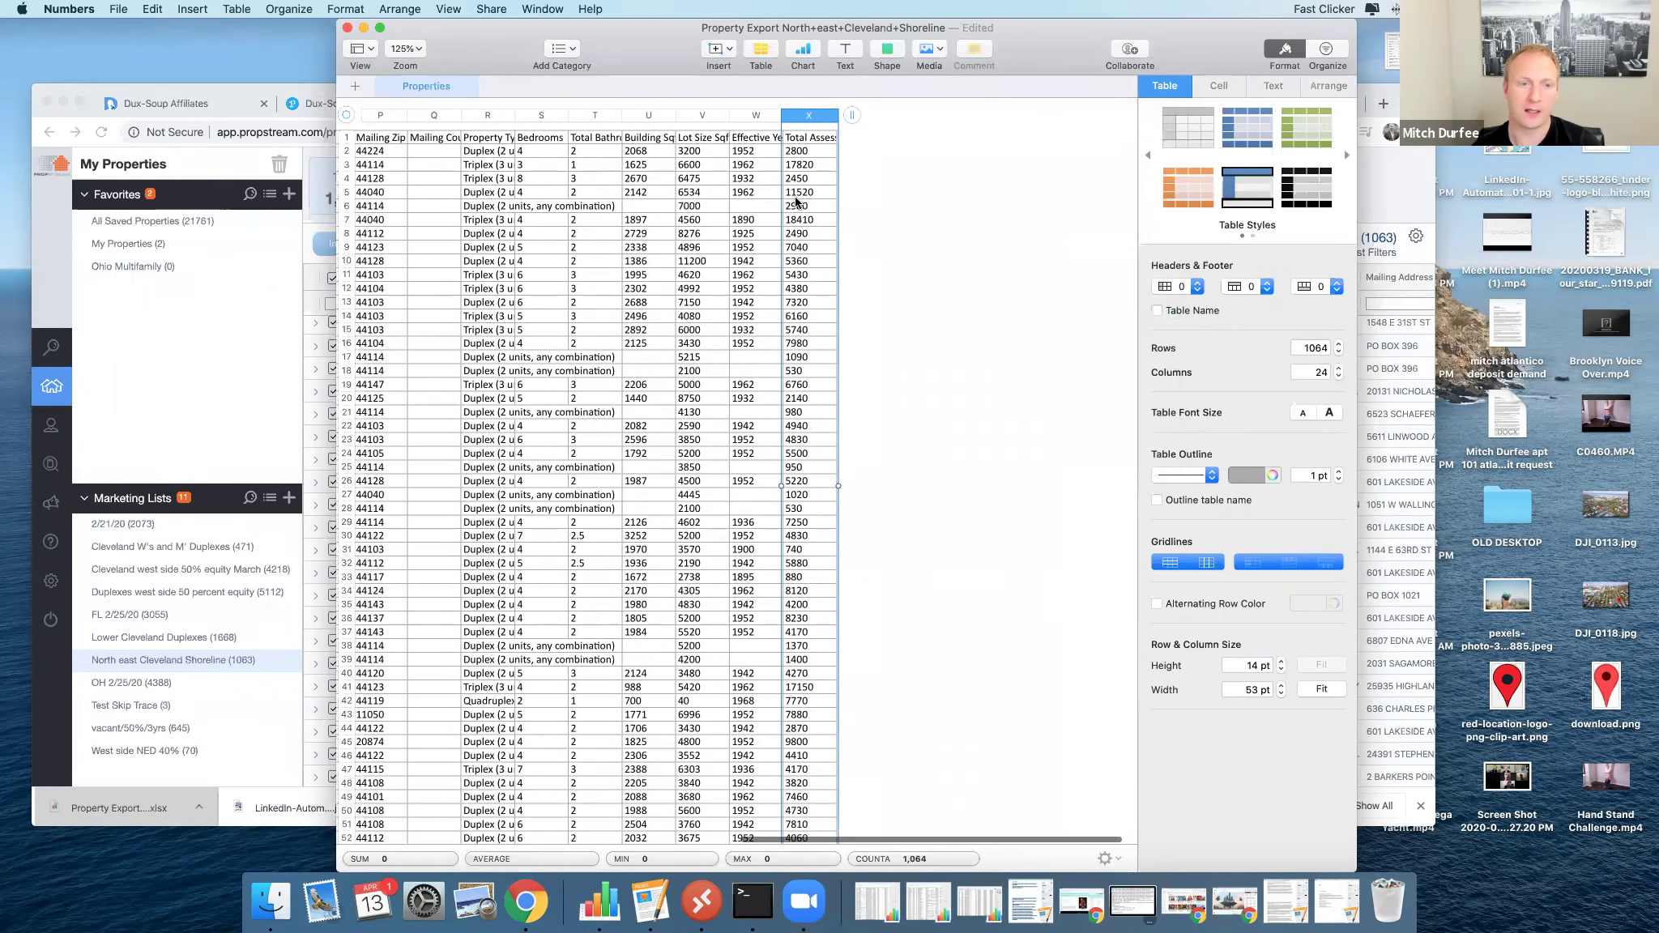
scroll(796, 200, "left", 10)
scroll(849, 219, "right", 5)
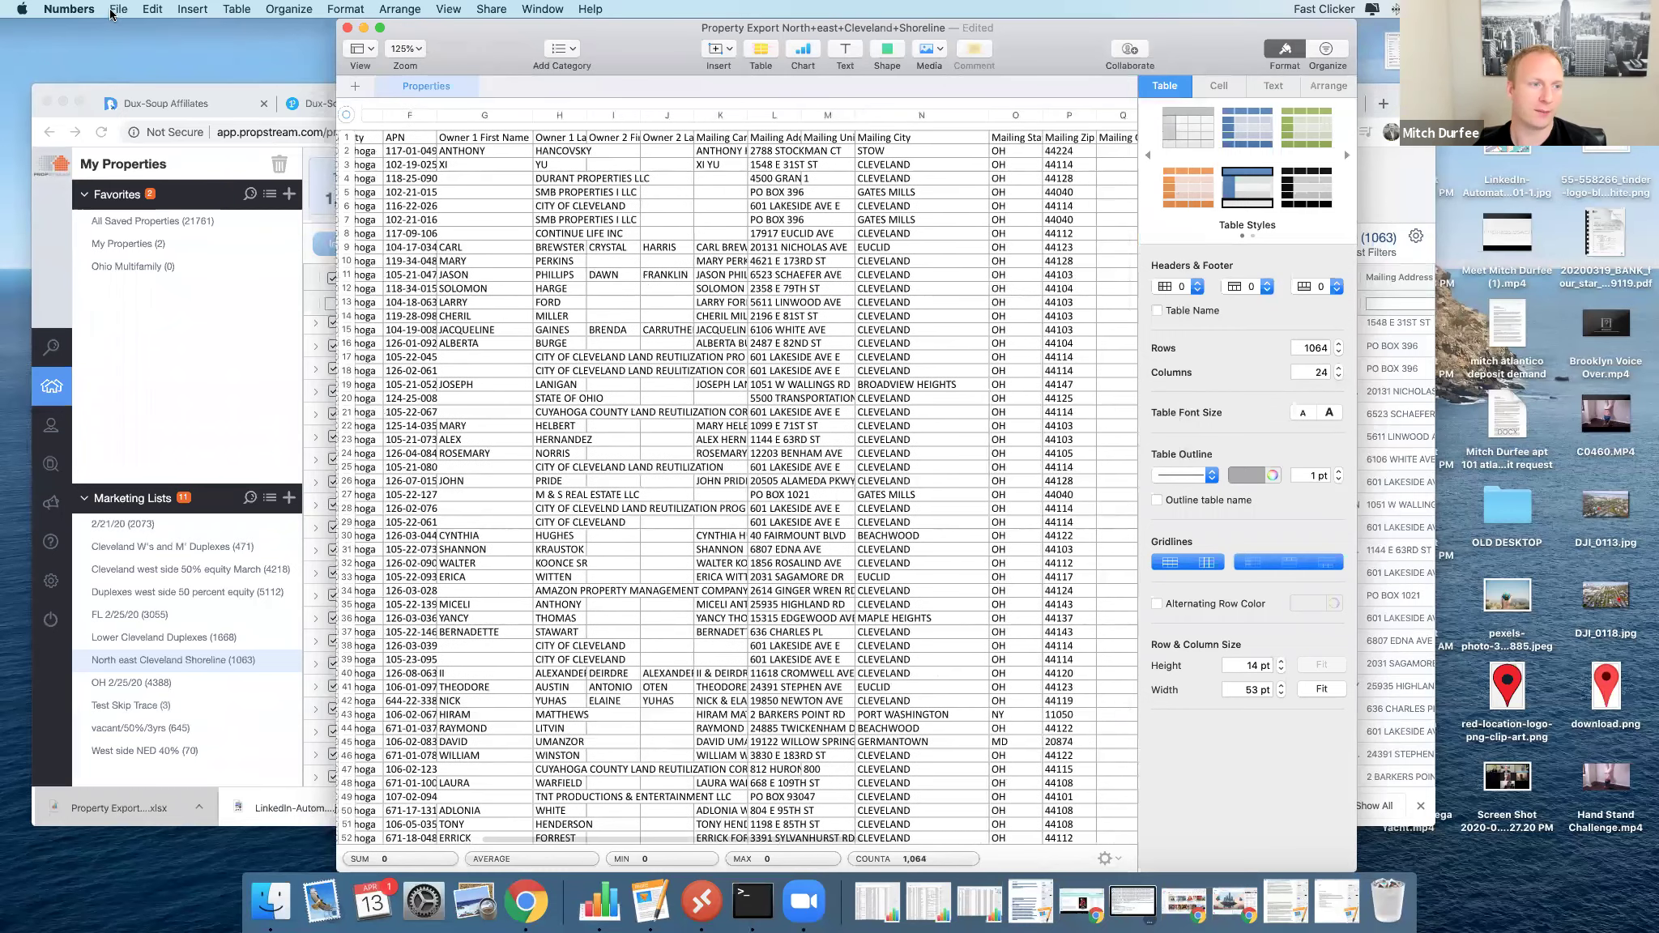
Save the spreadsheet in Downloads, changing "Property Export" at the start of its file name to "Prop Stream Non skip traced Property".
left_click(115, 9)
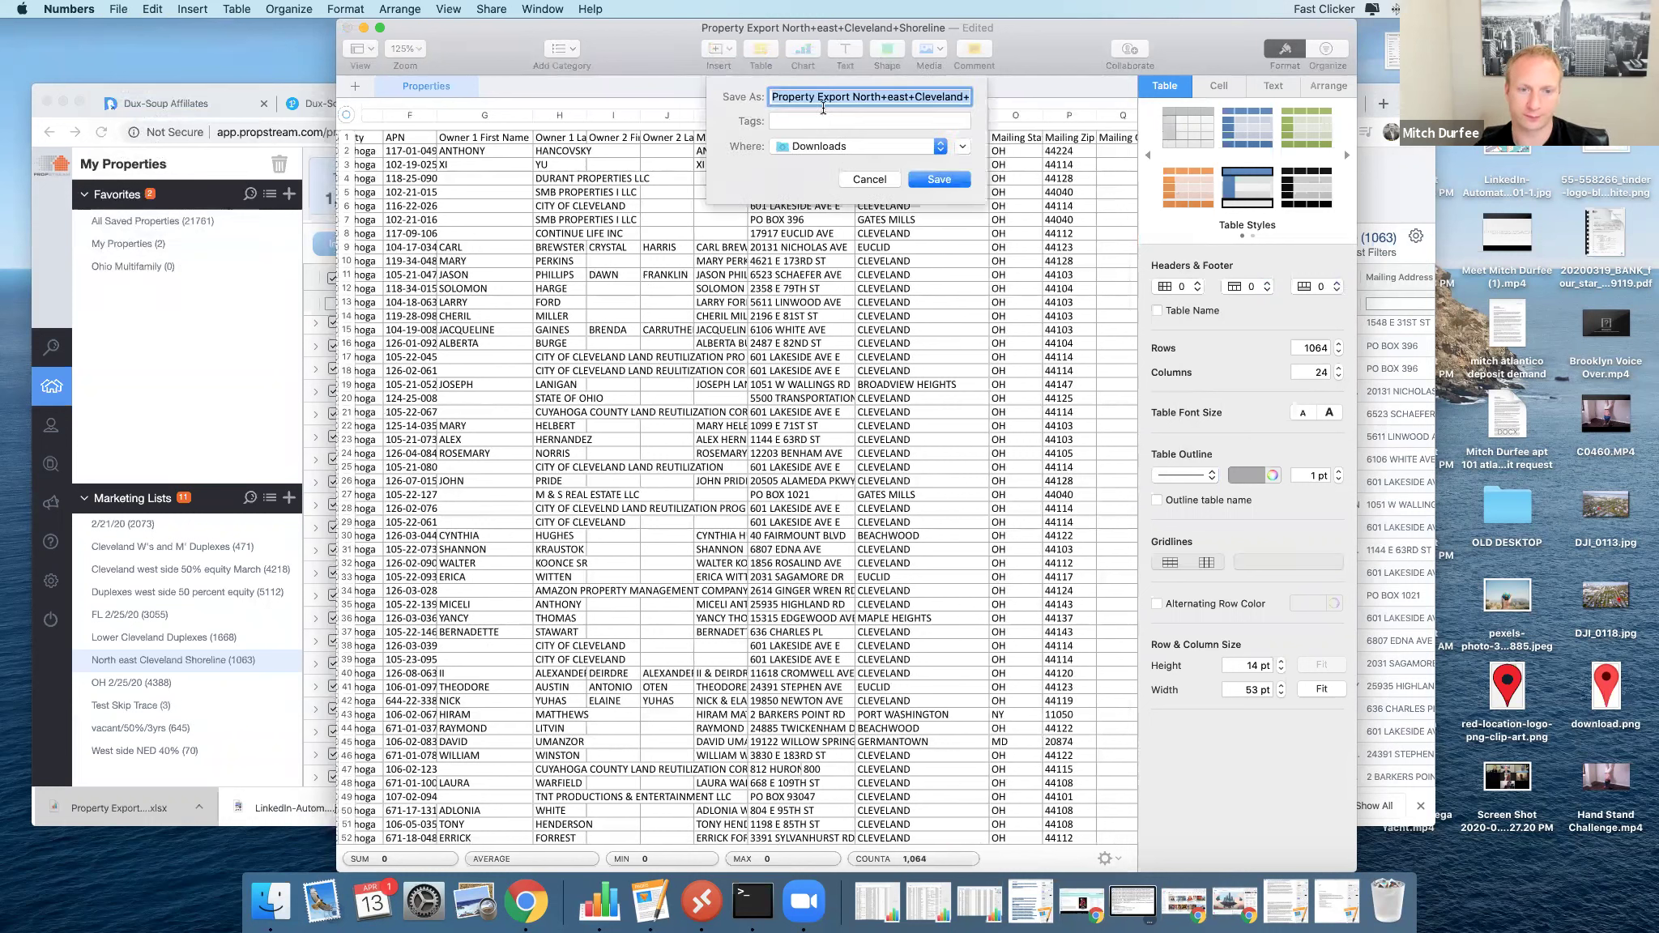
left_click(799, 97)
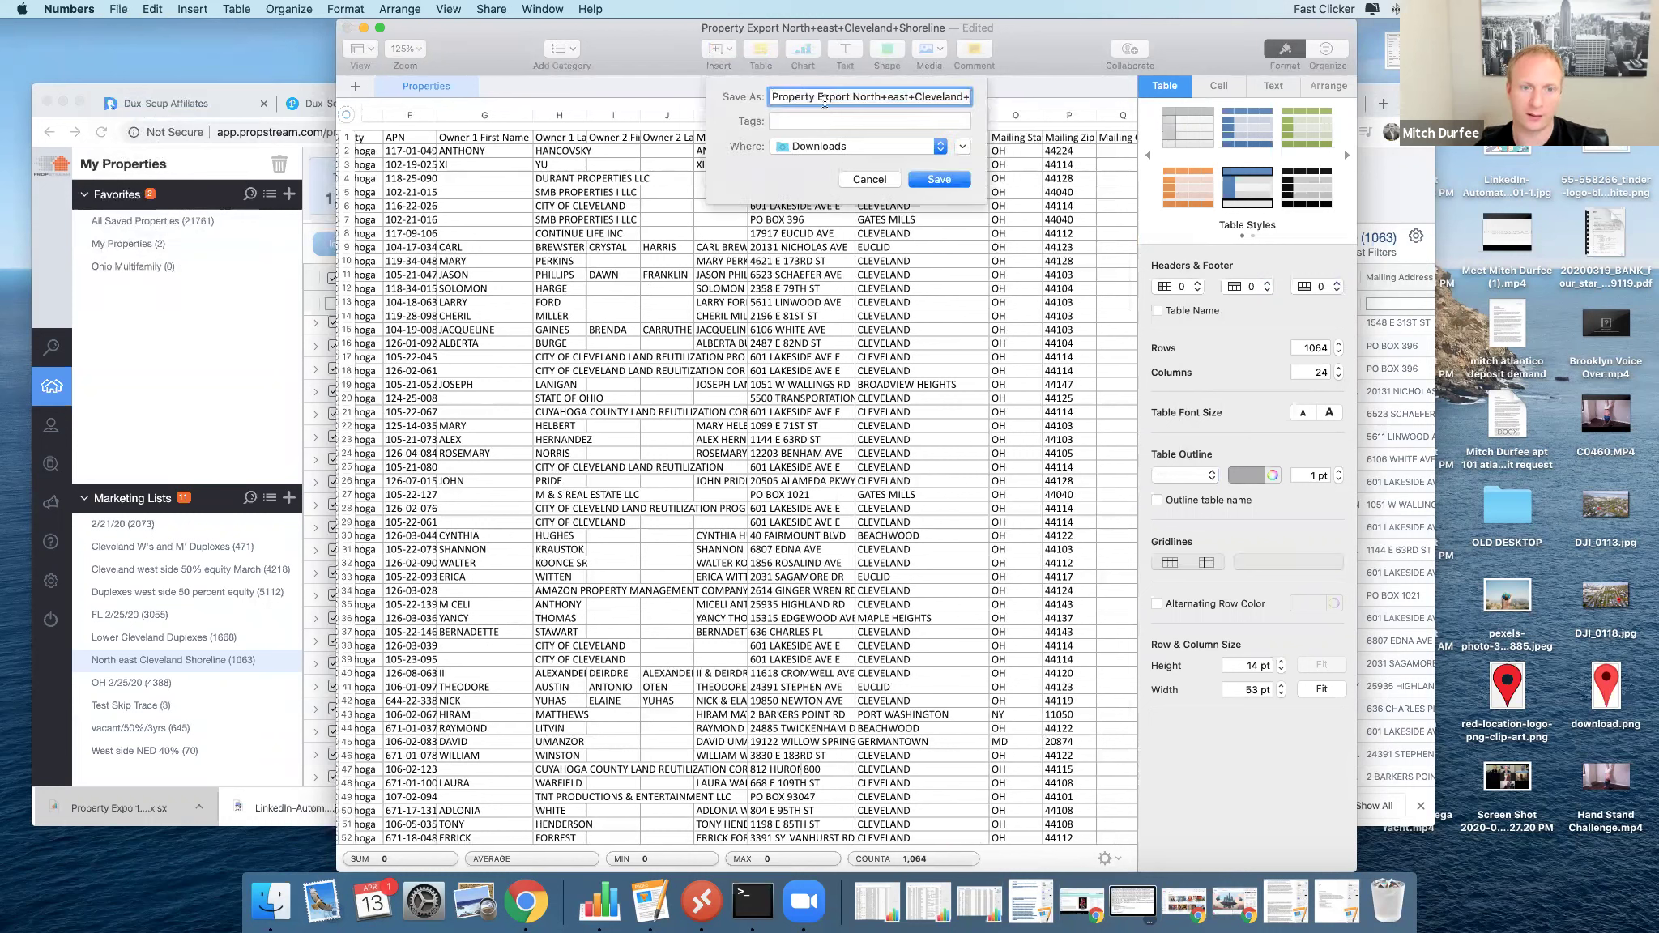
type("Prop Strea")
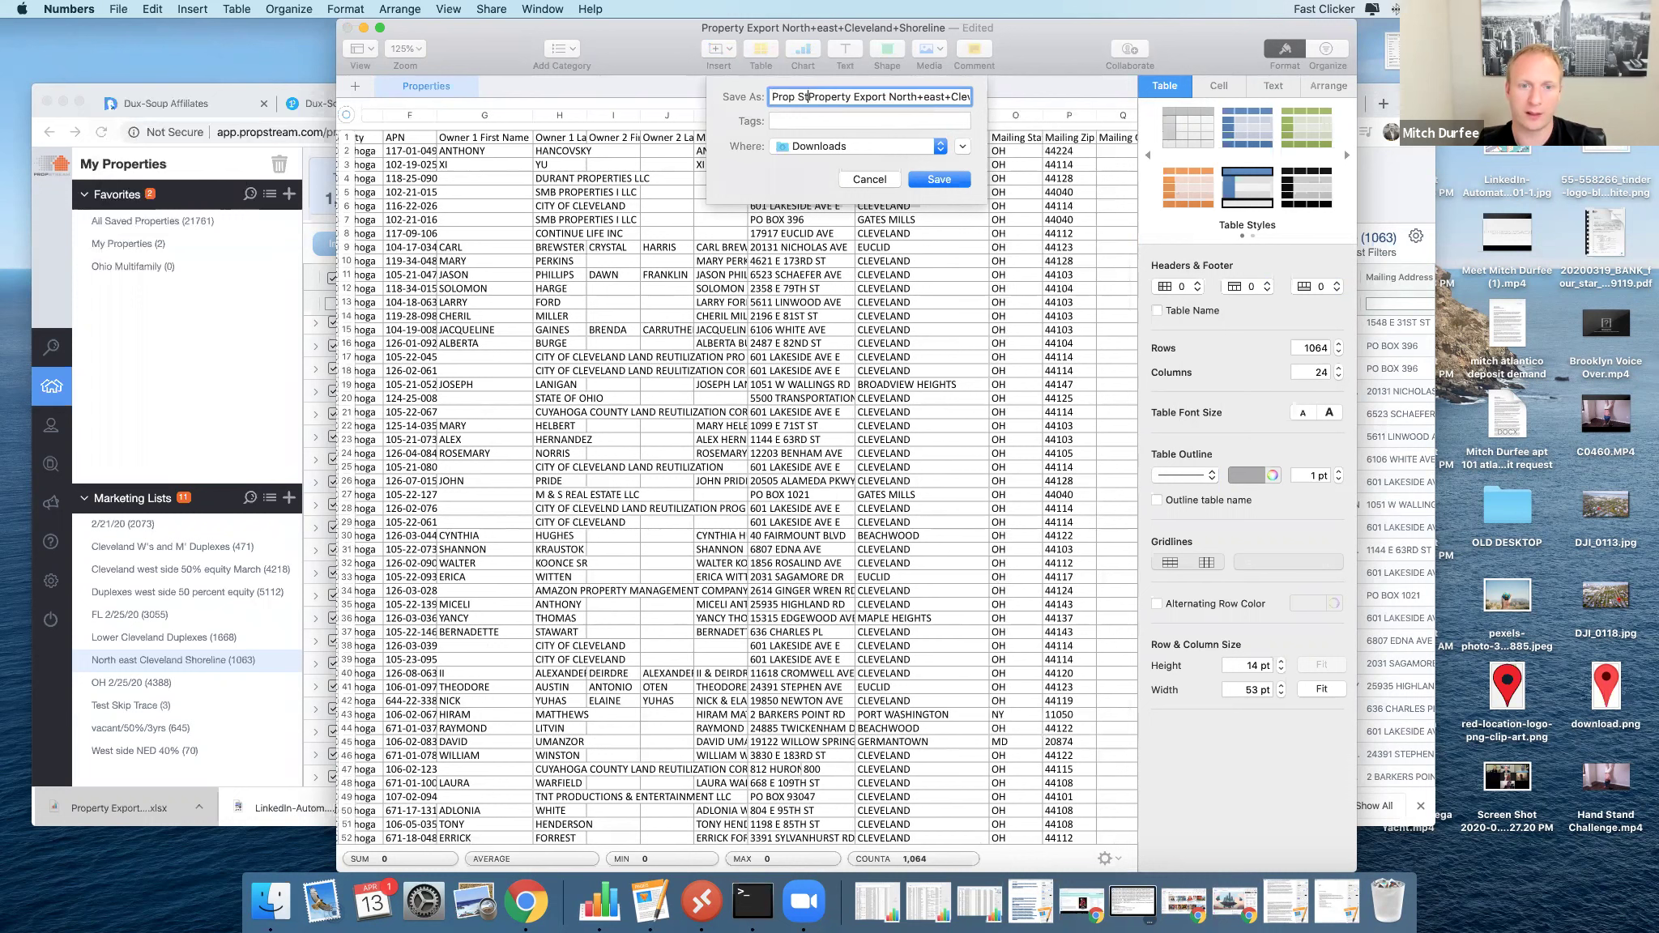
type("m")
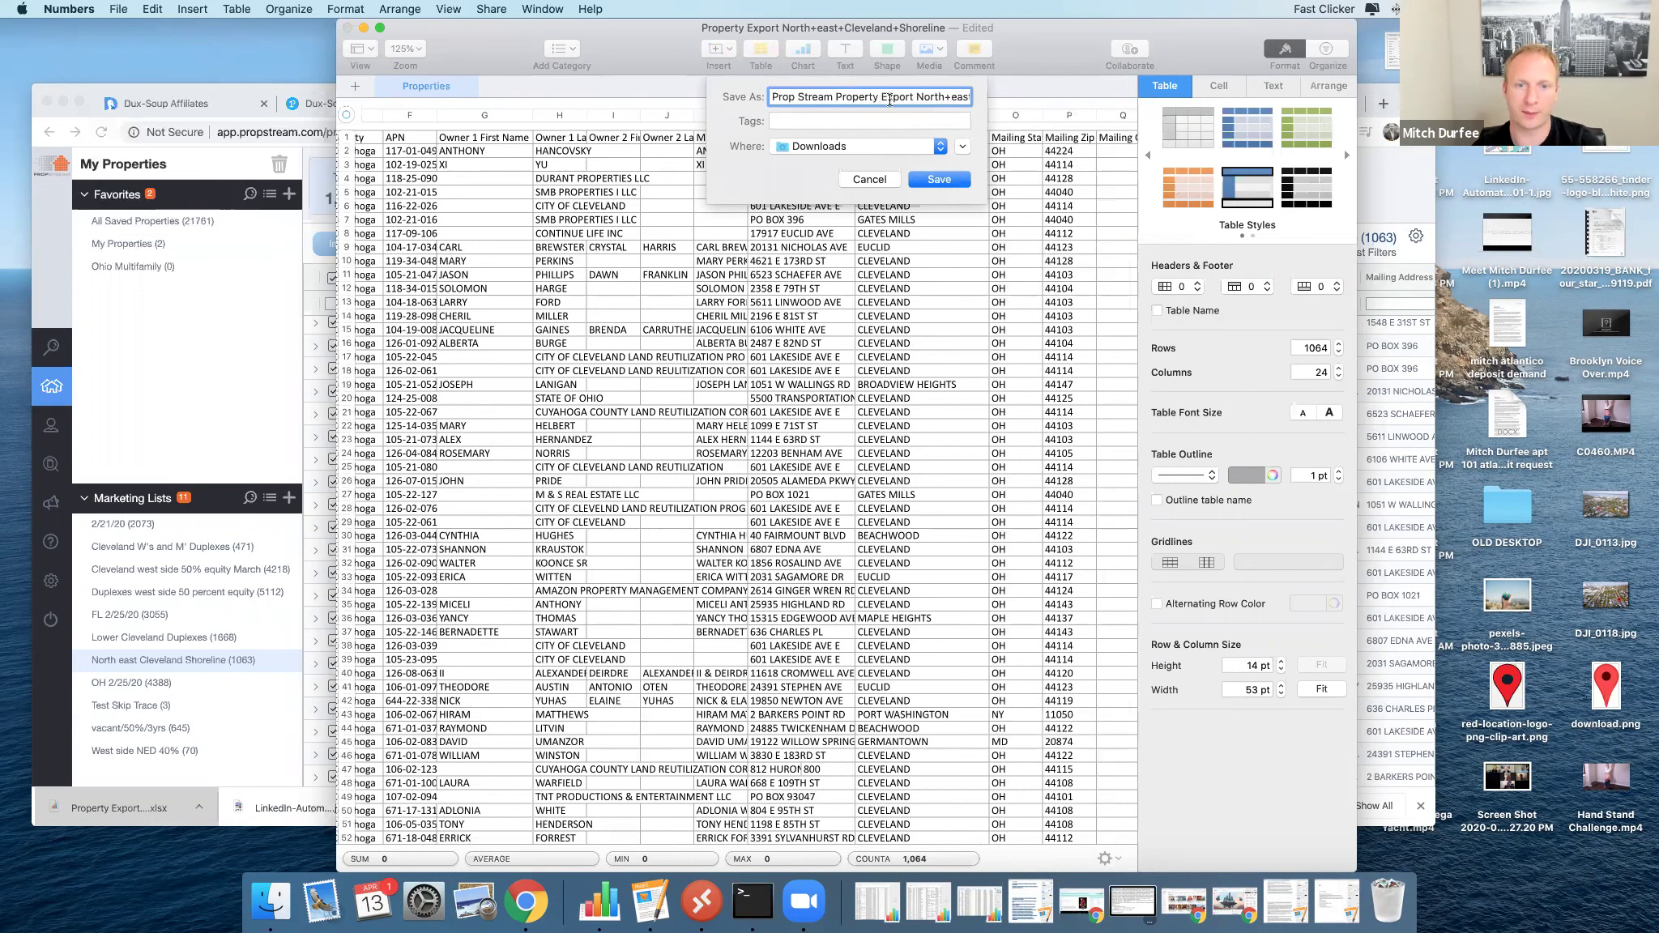
double_click(891, 96)
key("BackSpace")
key("BackSpace")
left_click(829, 98)
type("Non skip")
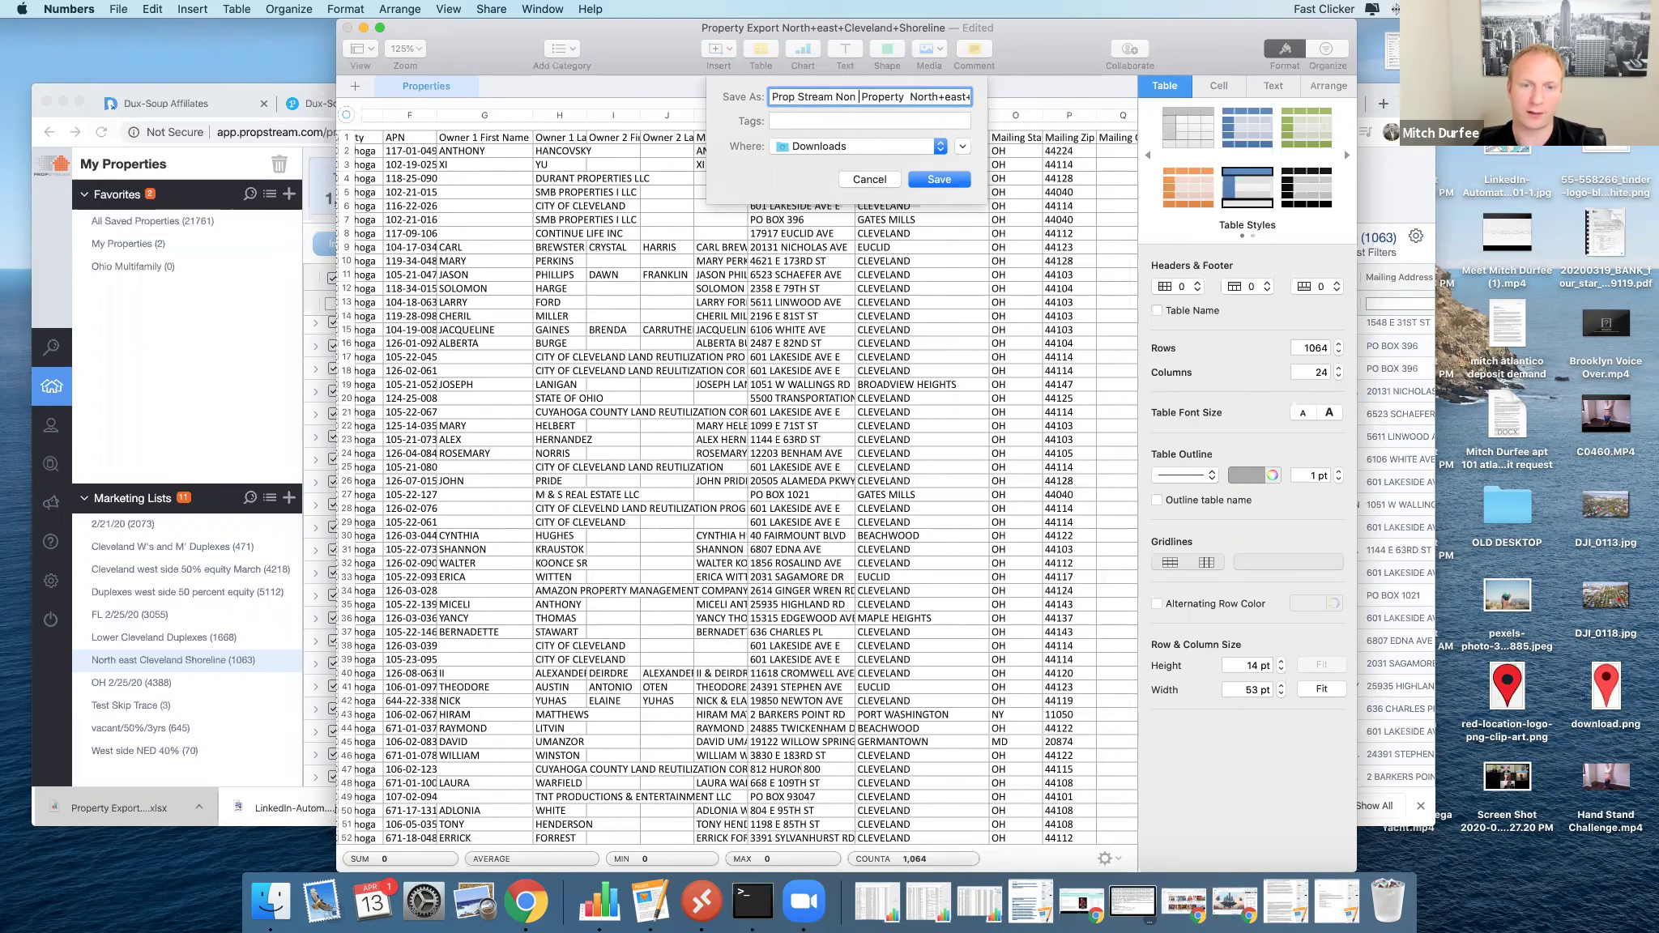
type(" traced")
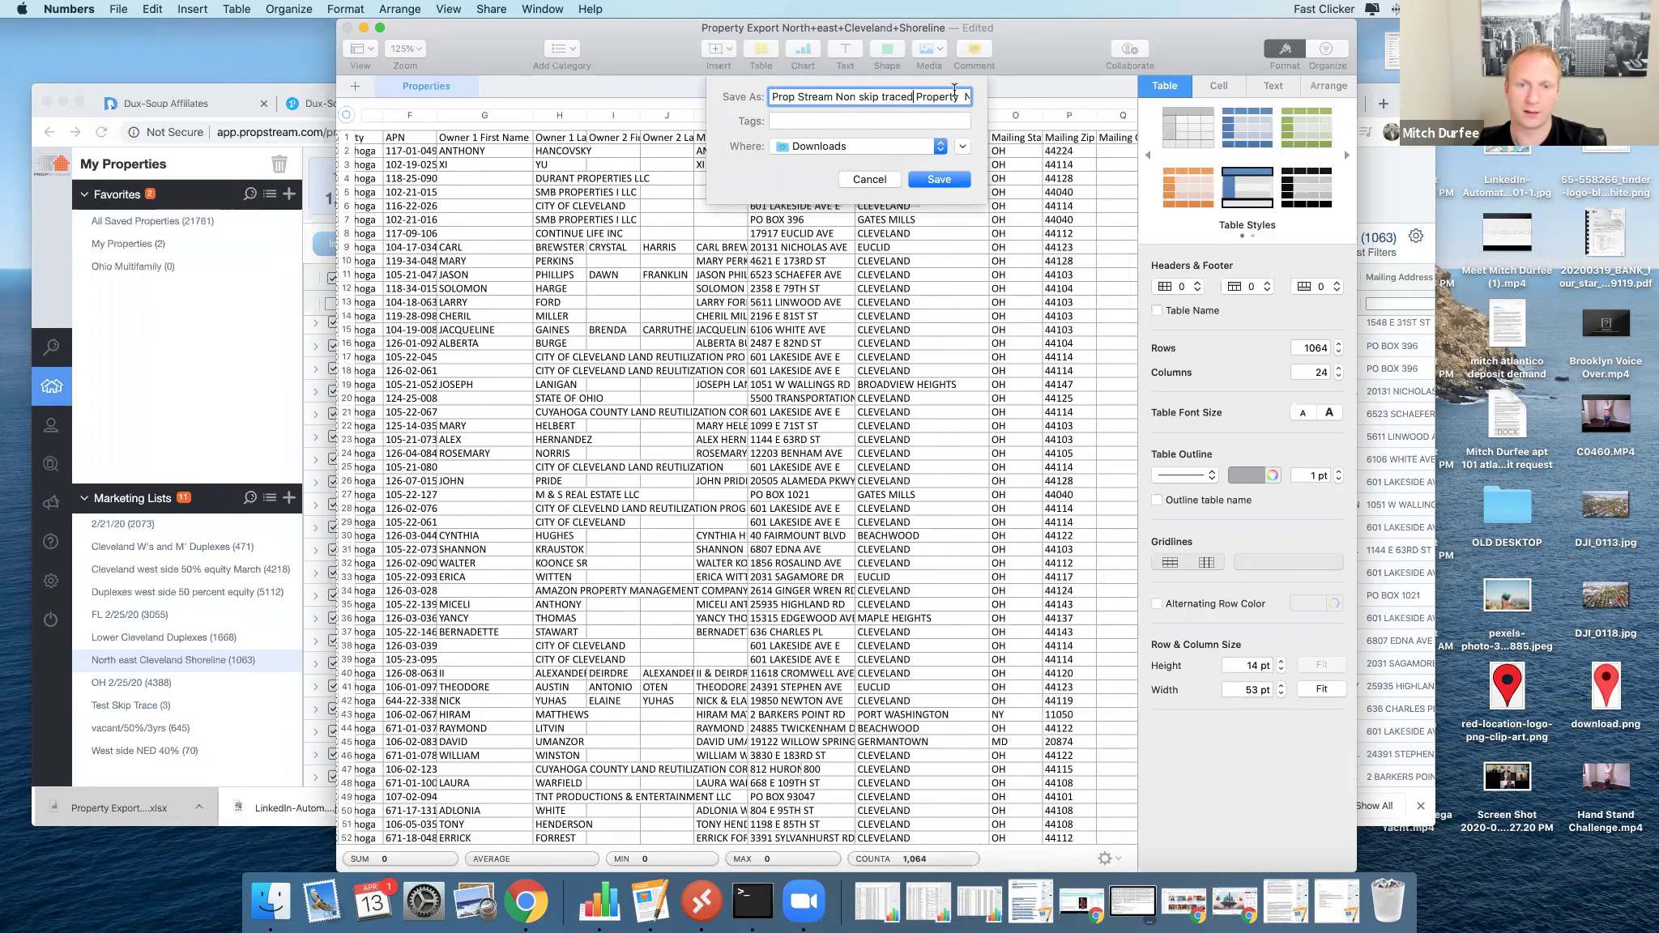
left_click(939, 176)
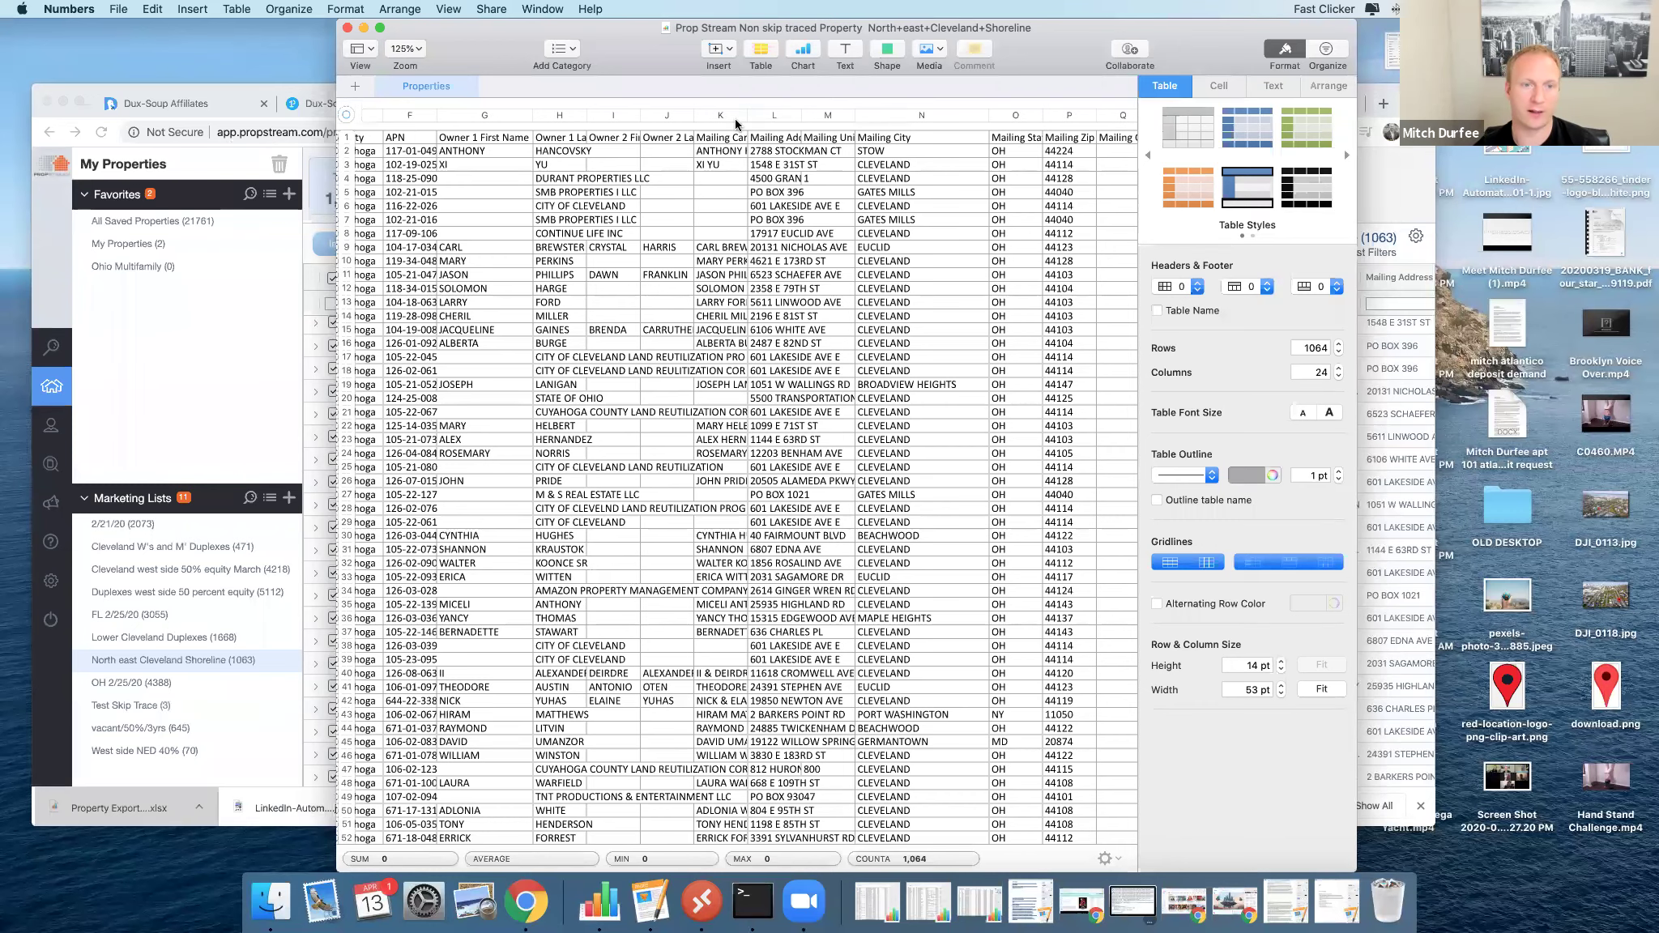
Switch to Chrome and open fiverr.com in a new tab.
key("super+Tab")
left_click_drag(1290, 88, 1192, 83)
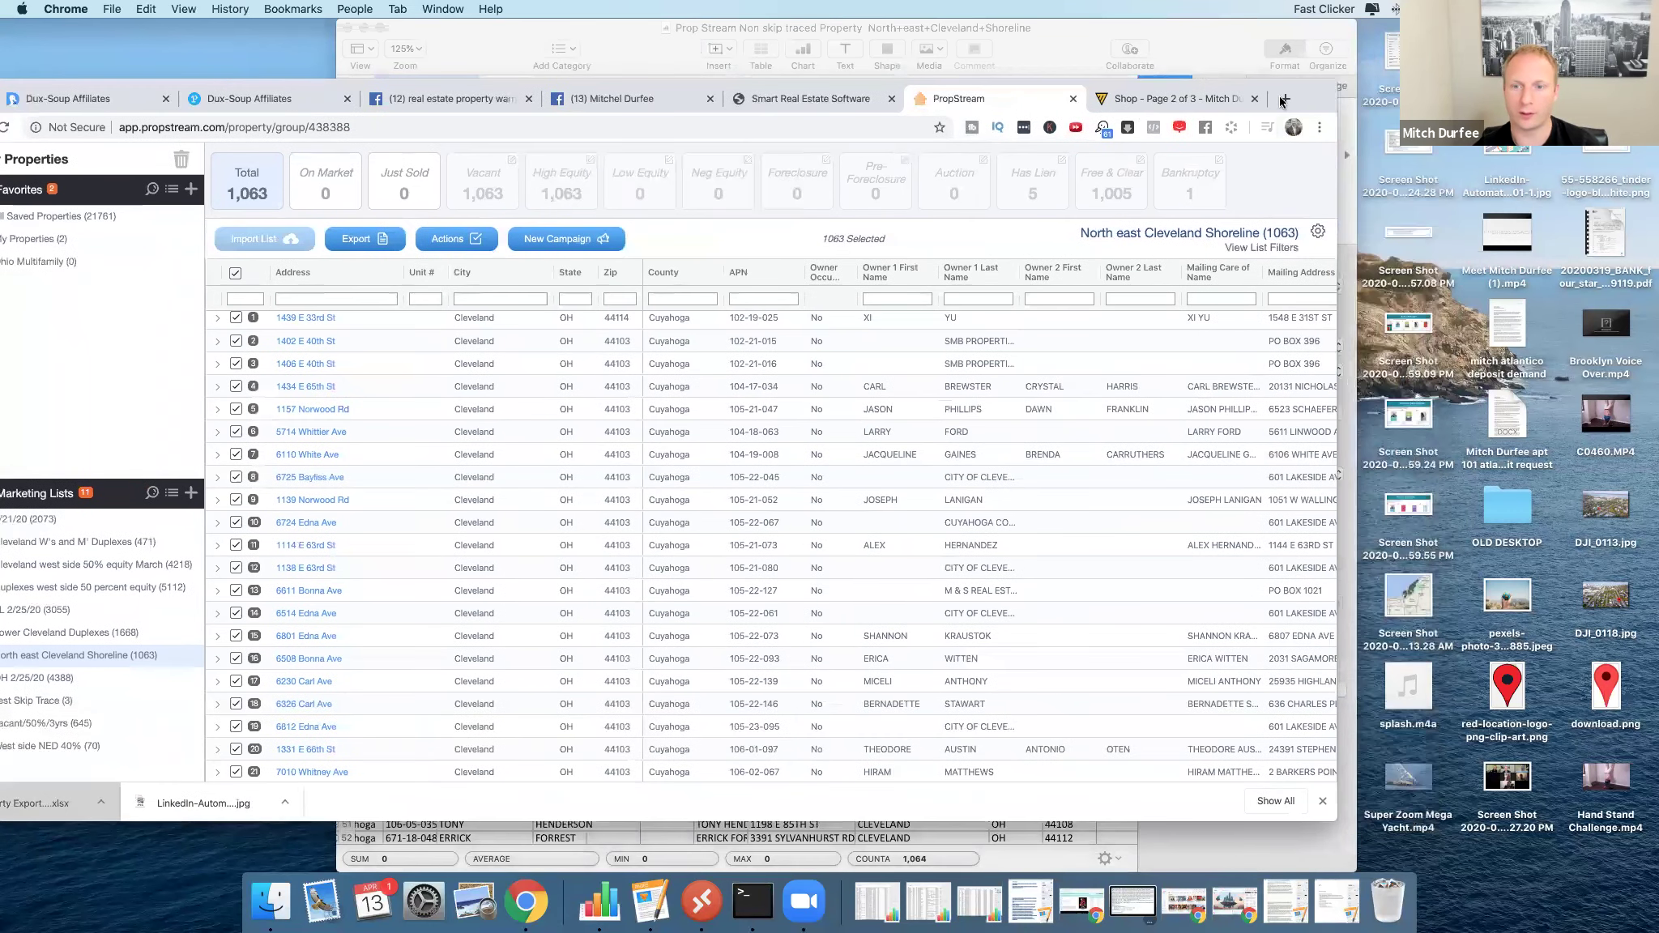
left_click(1284, 98)
type("fiverr.com")
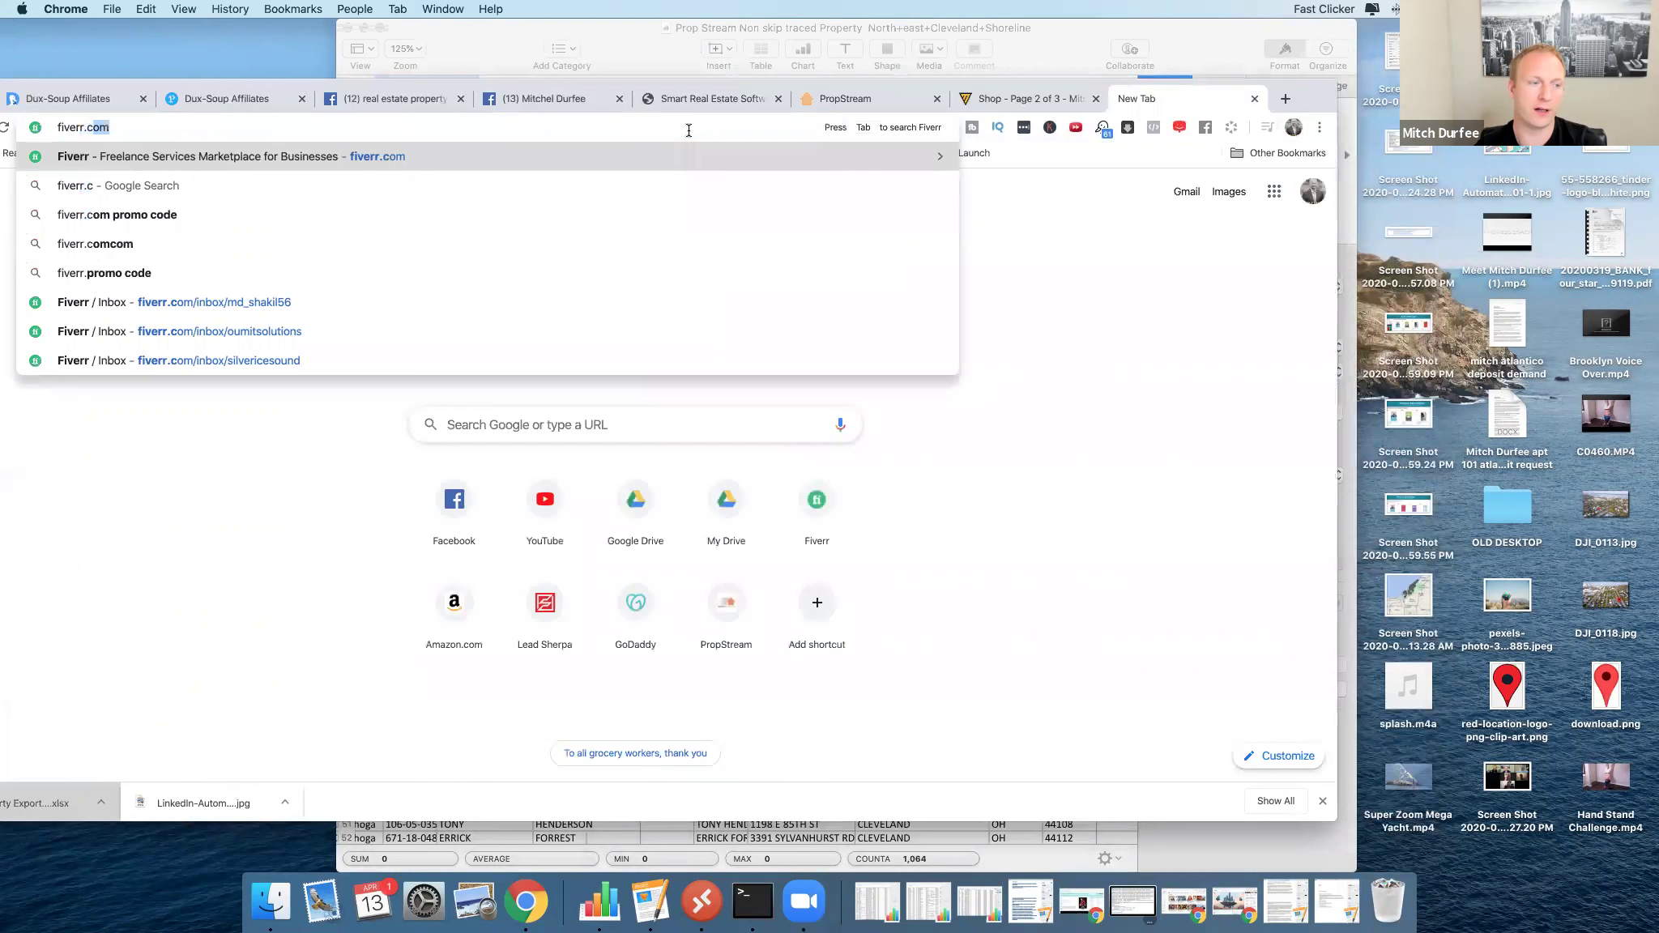
key("Return")
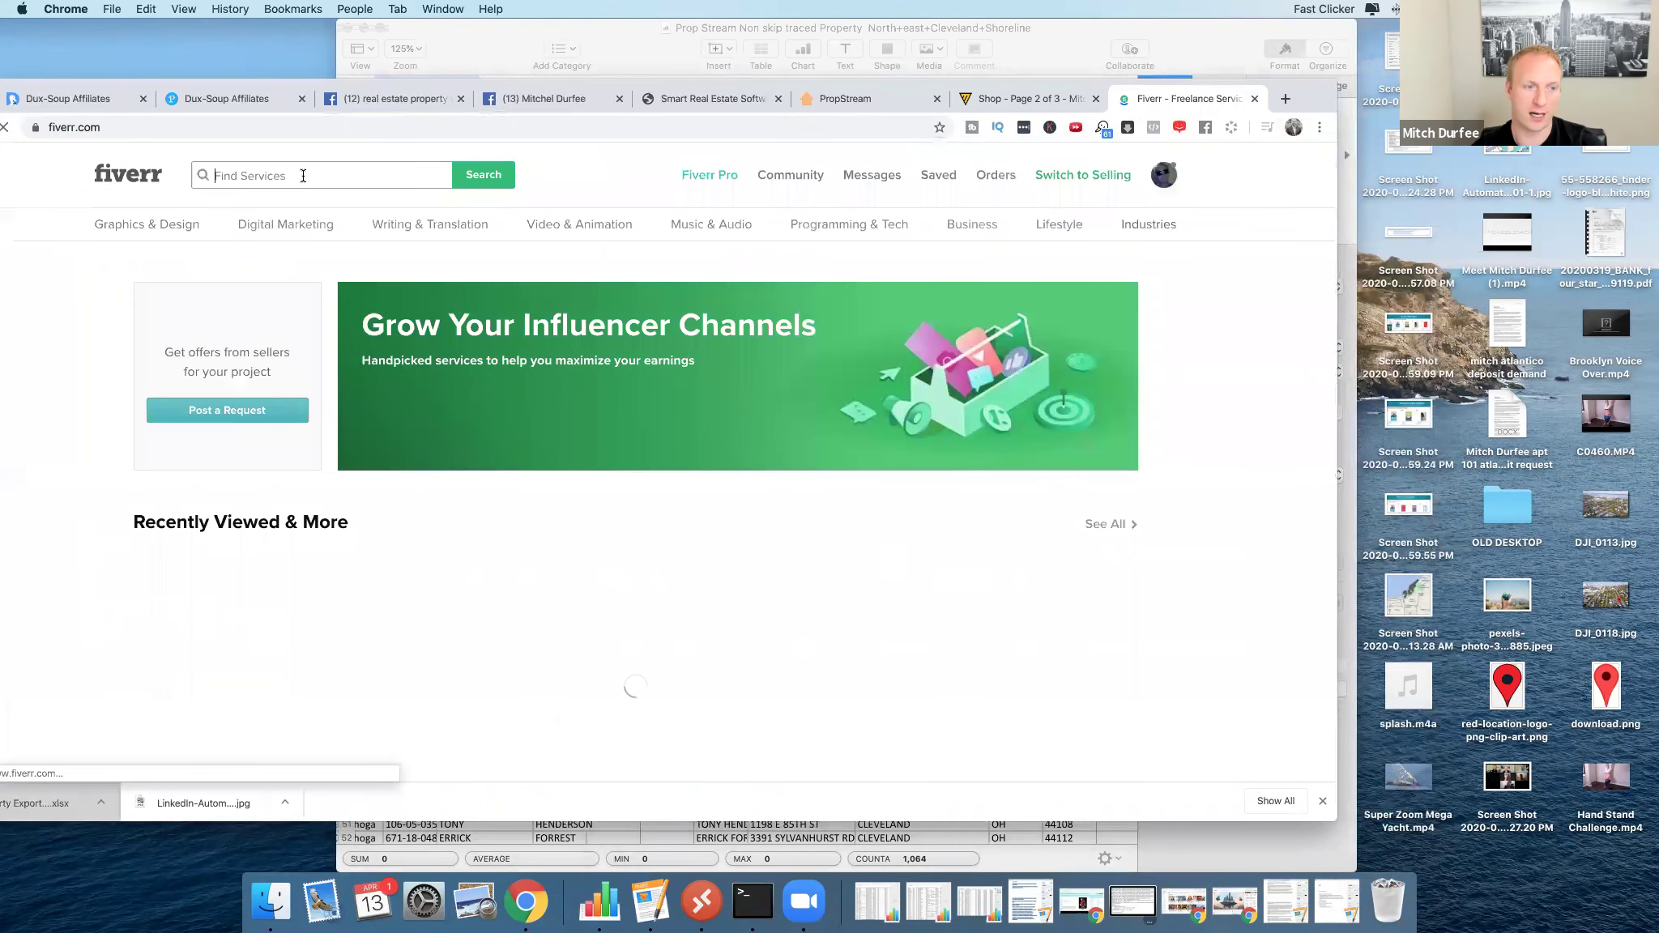
Search the Fiverr services for "skip tracing".
type("skip ")
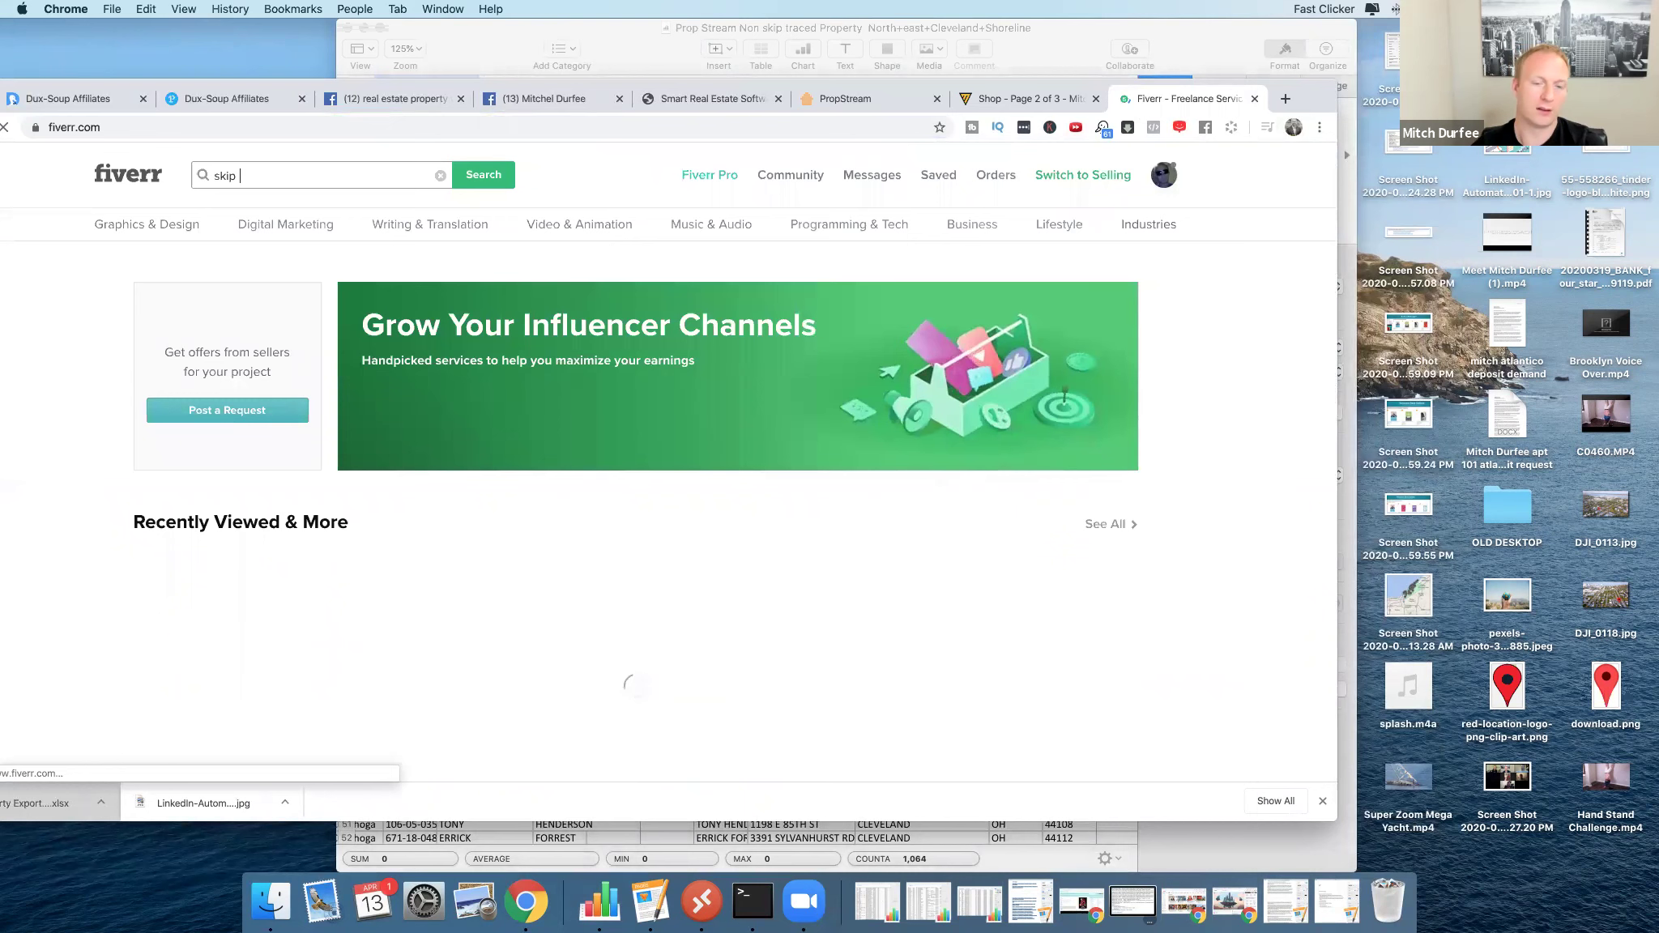
type("tracing")
key("Return")
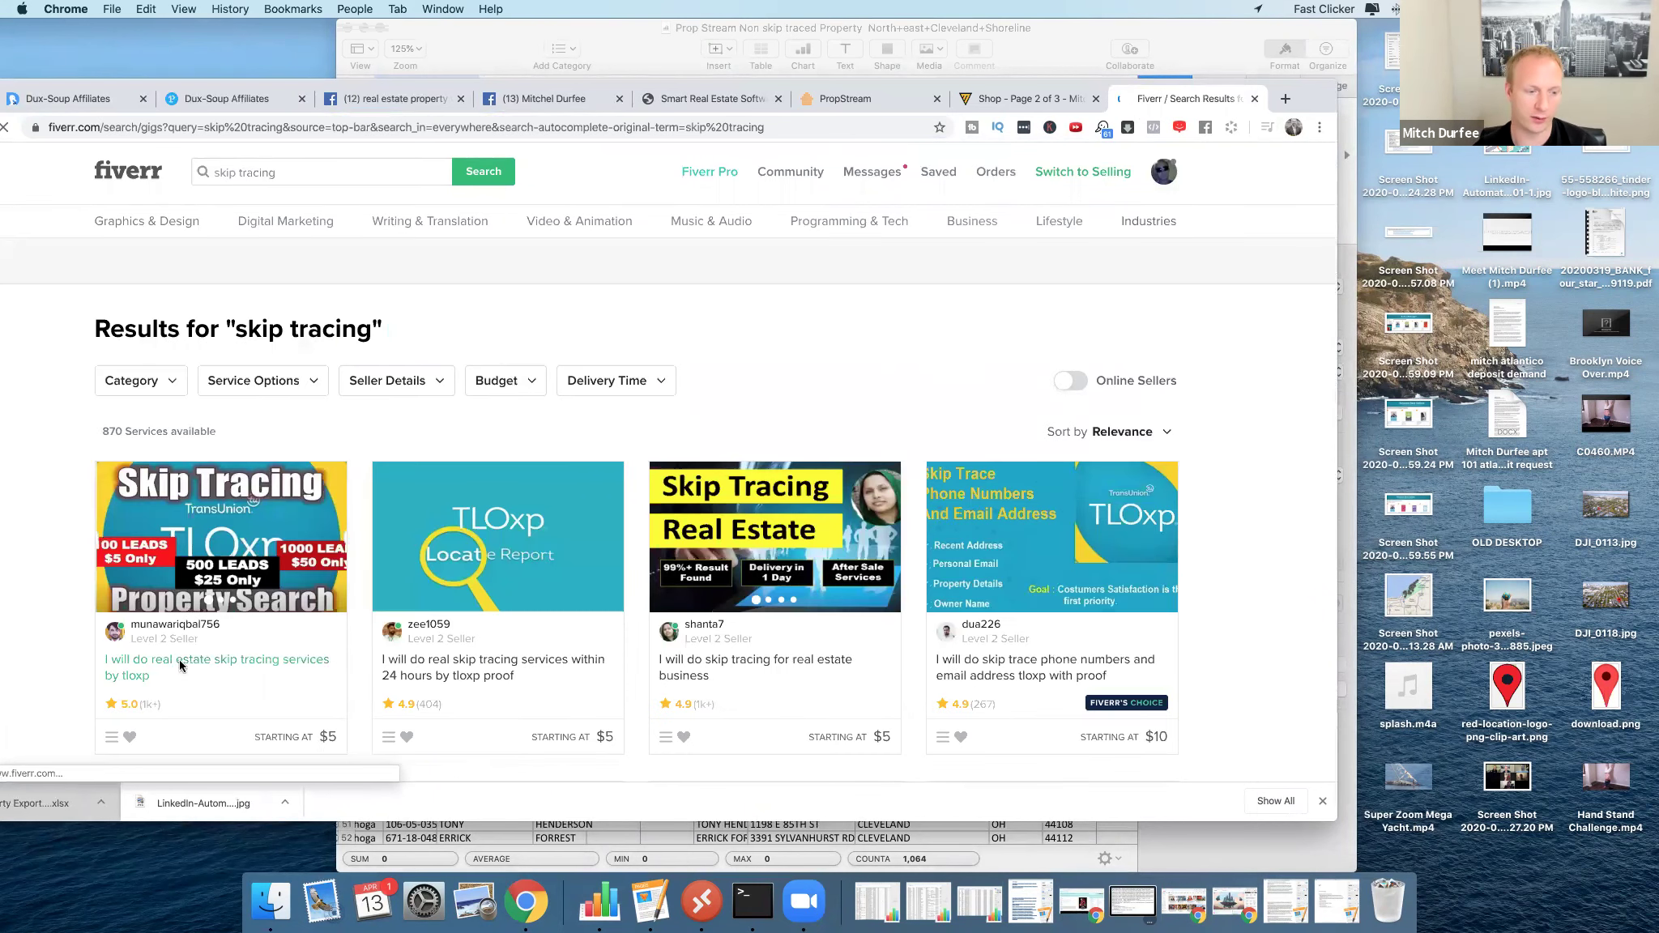
Open the profile of the first listed skip tracing seller and start a message to them.
scroll(287, 657, "down", 1)
scroll(283, 651, "down", 2)
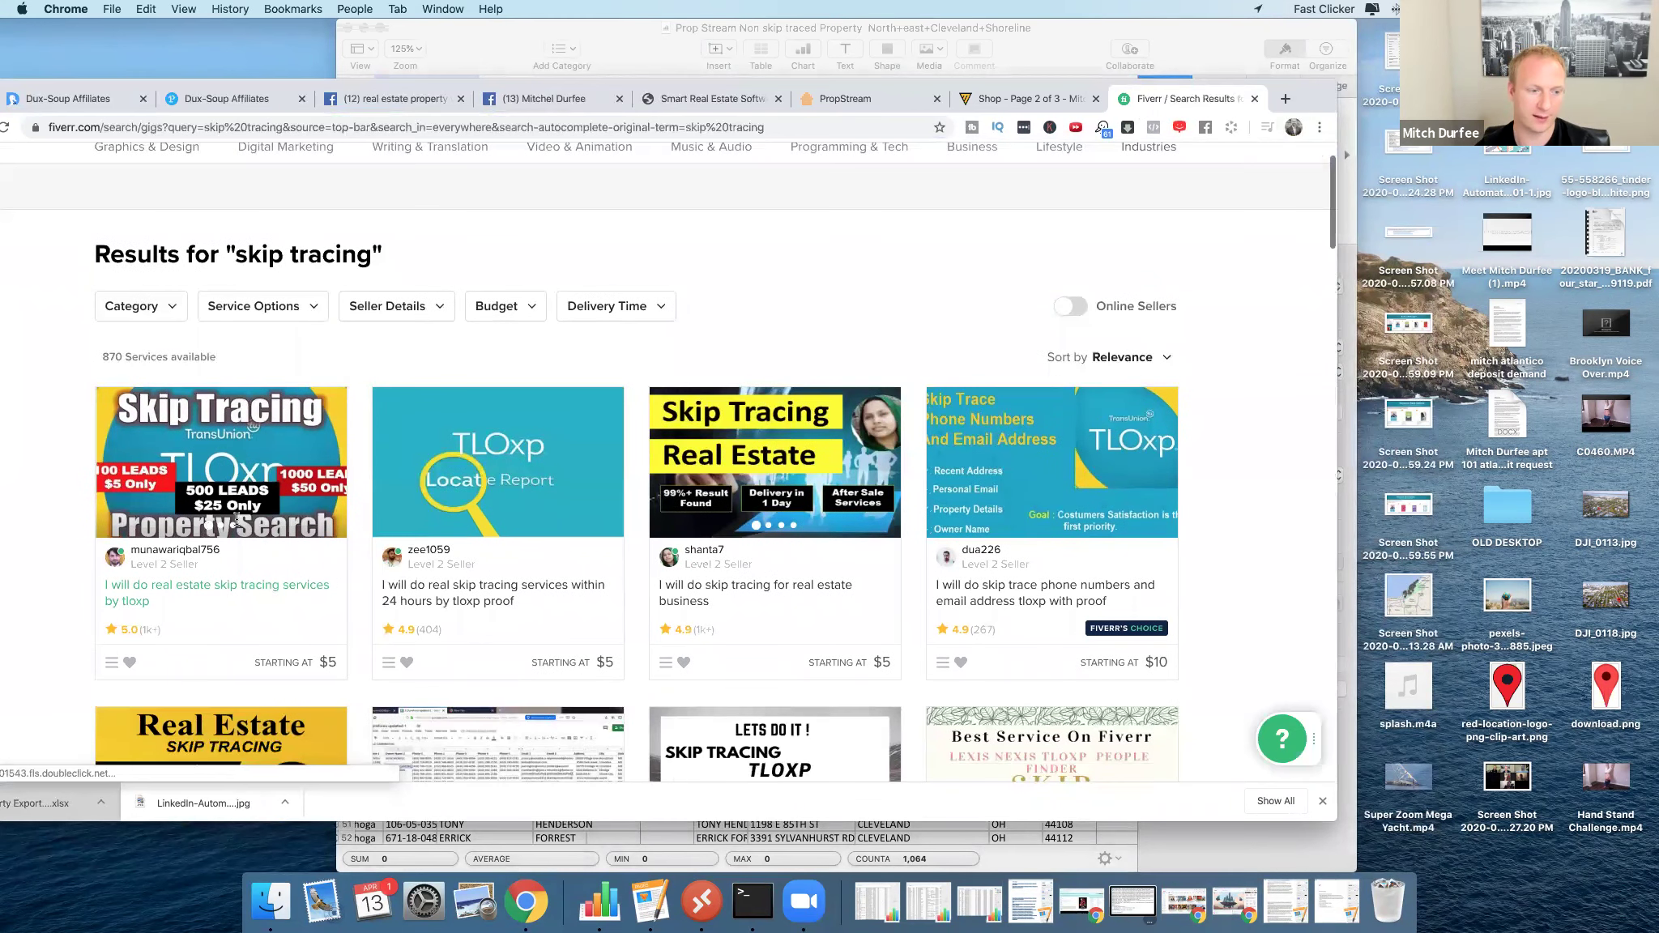
left_click(185, 553)
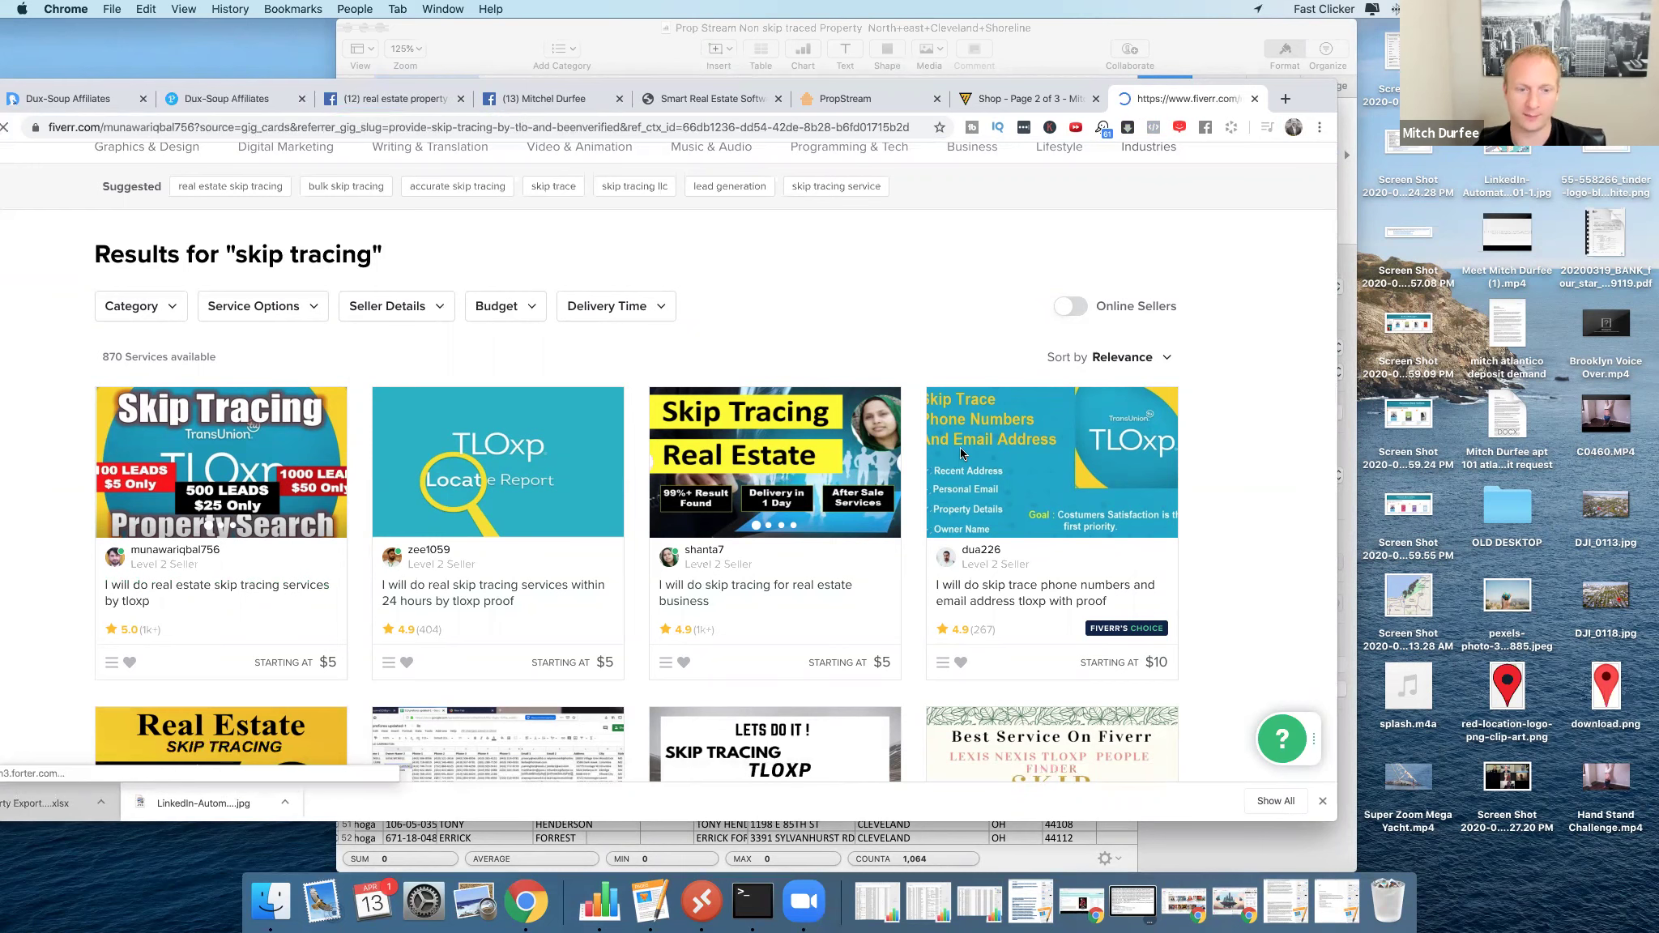
left_click(274, 542)
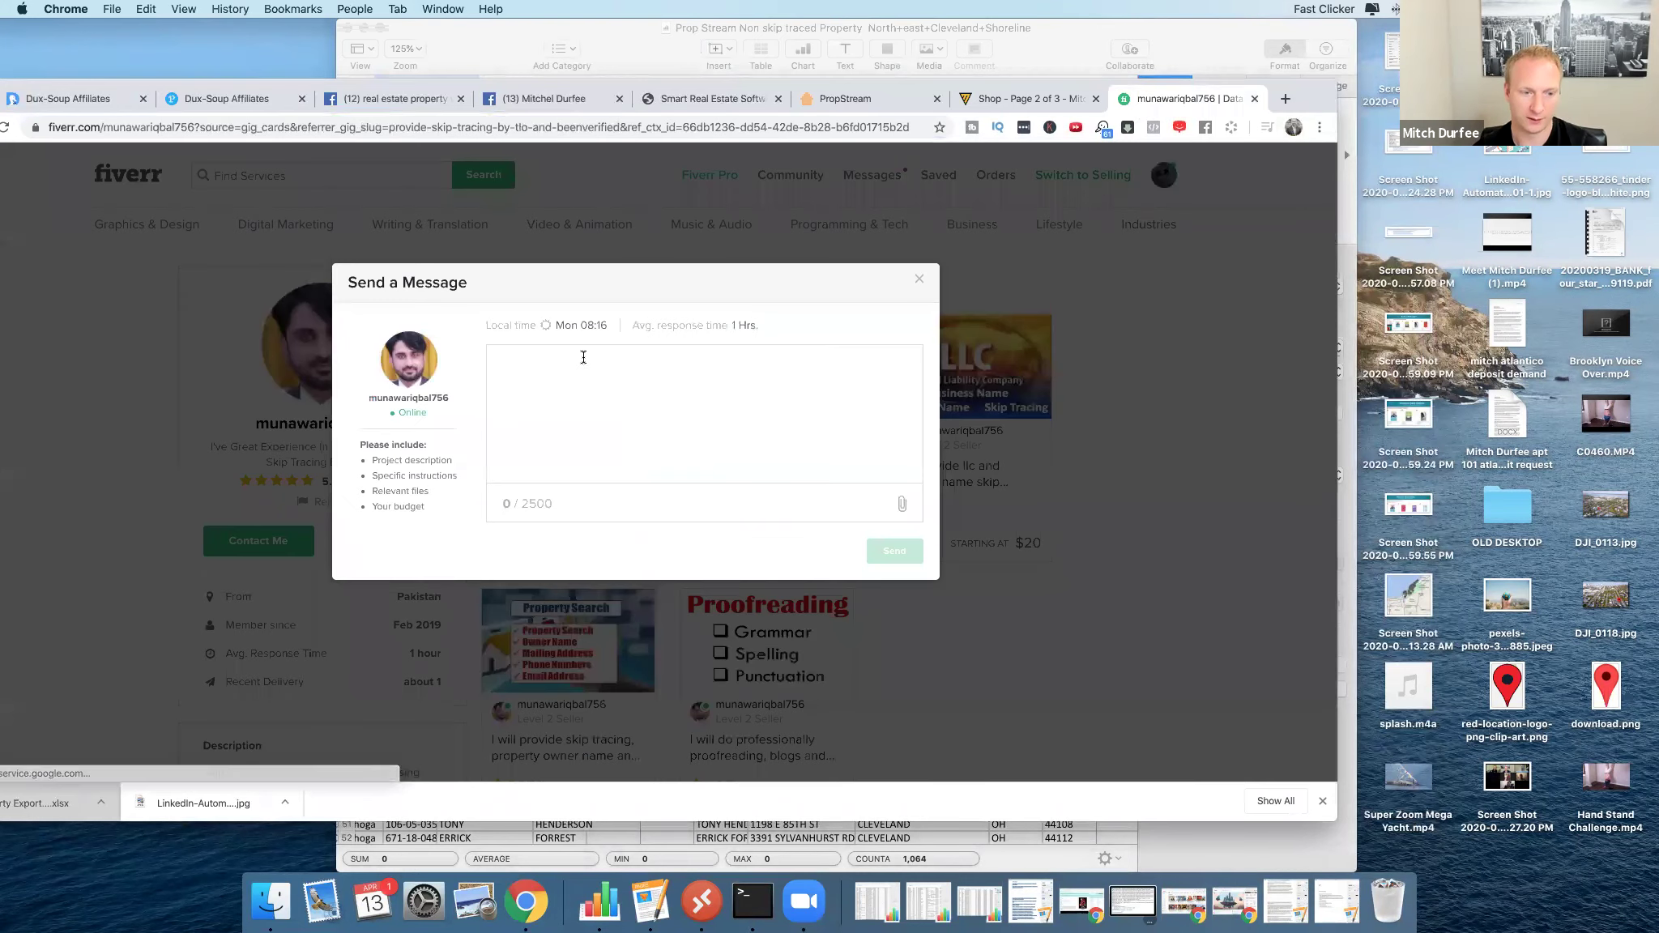
Write the message "How long would it take you to skip trace a list of 1000 contacts I only need mobile numbers 3 mobile numbers is preferred".
left_click(584, 357)
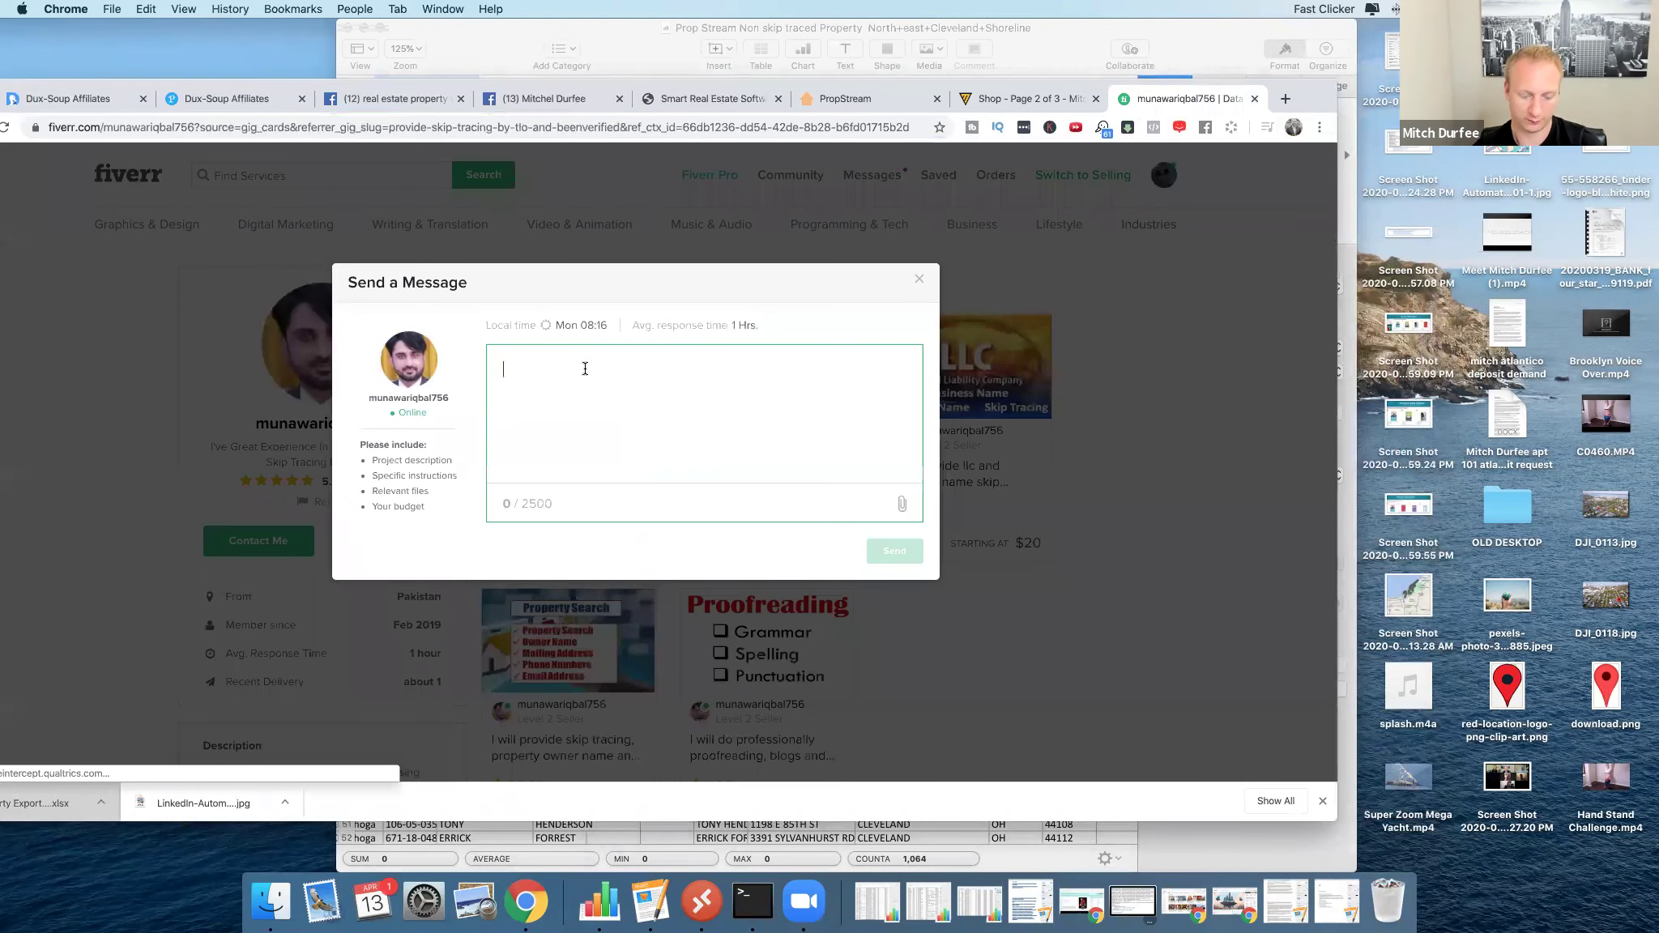
type("How long would it take you to skip trace a li")
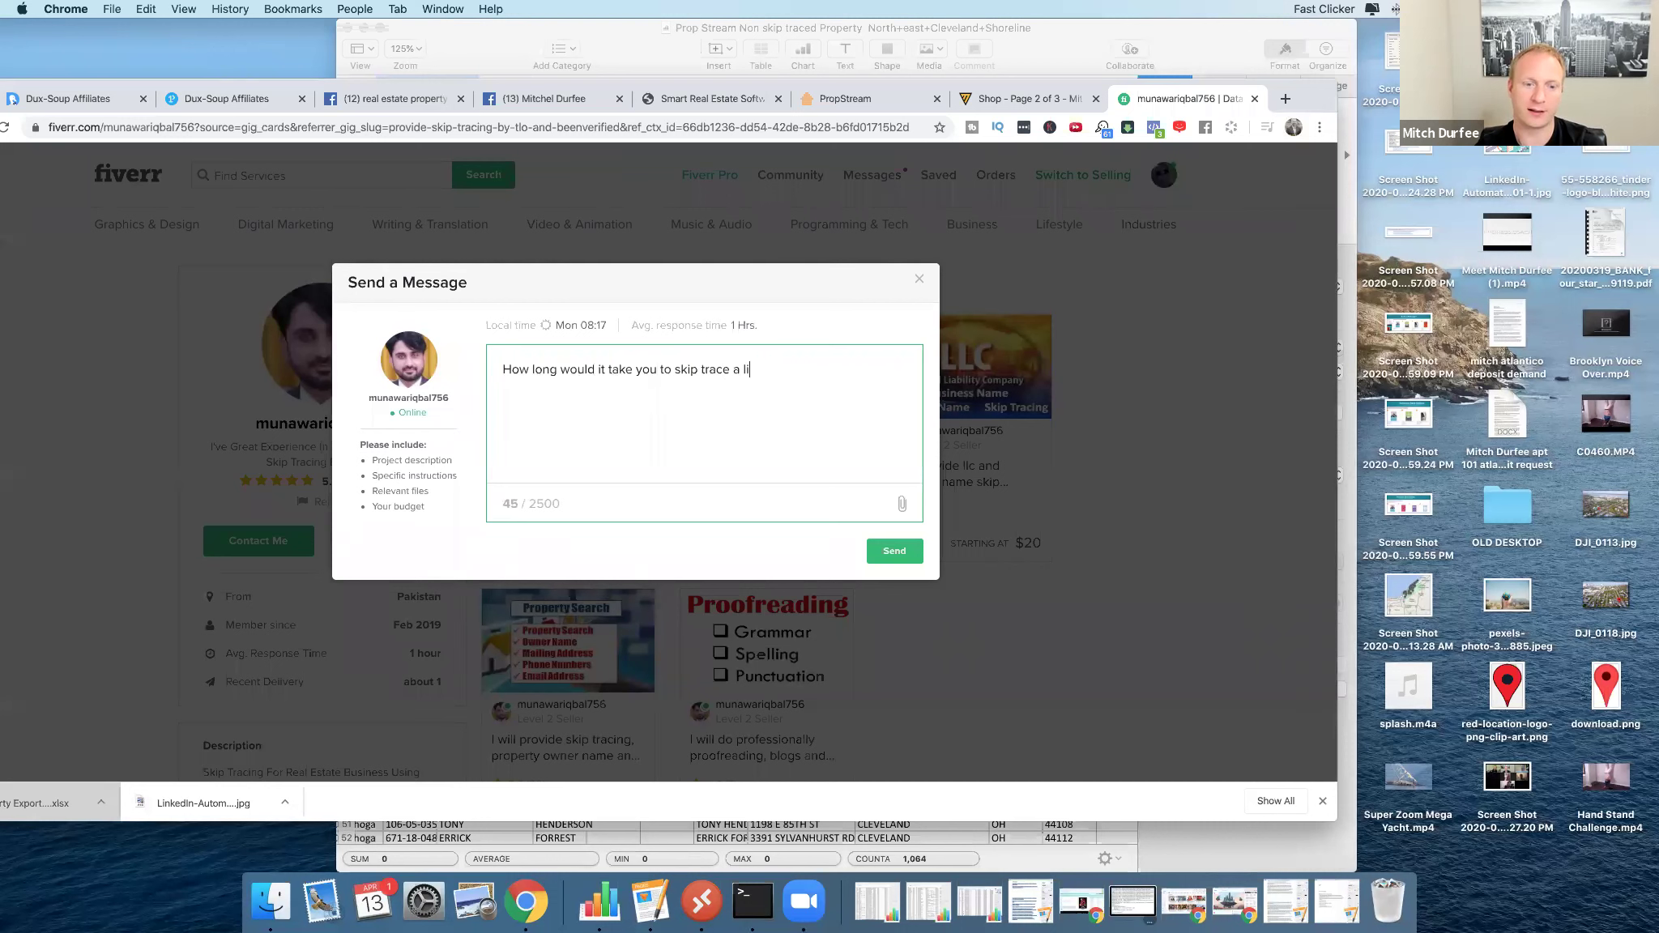
type("ntac")
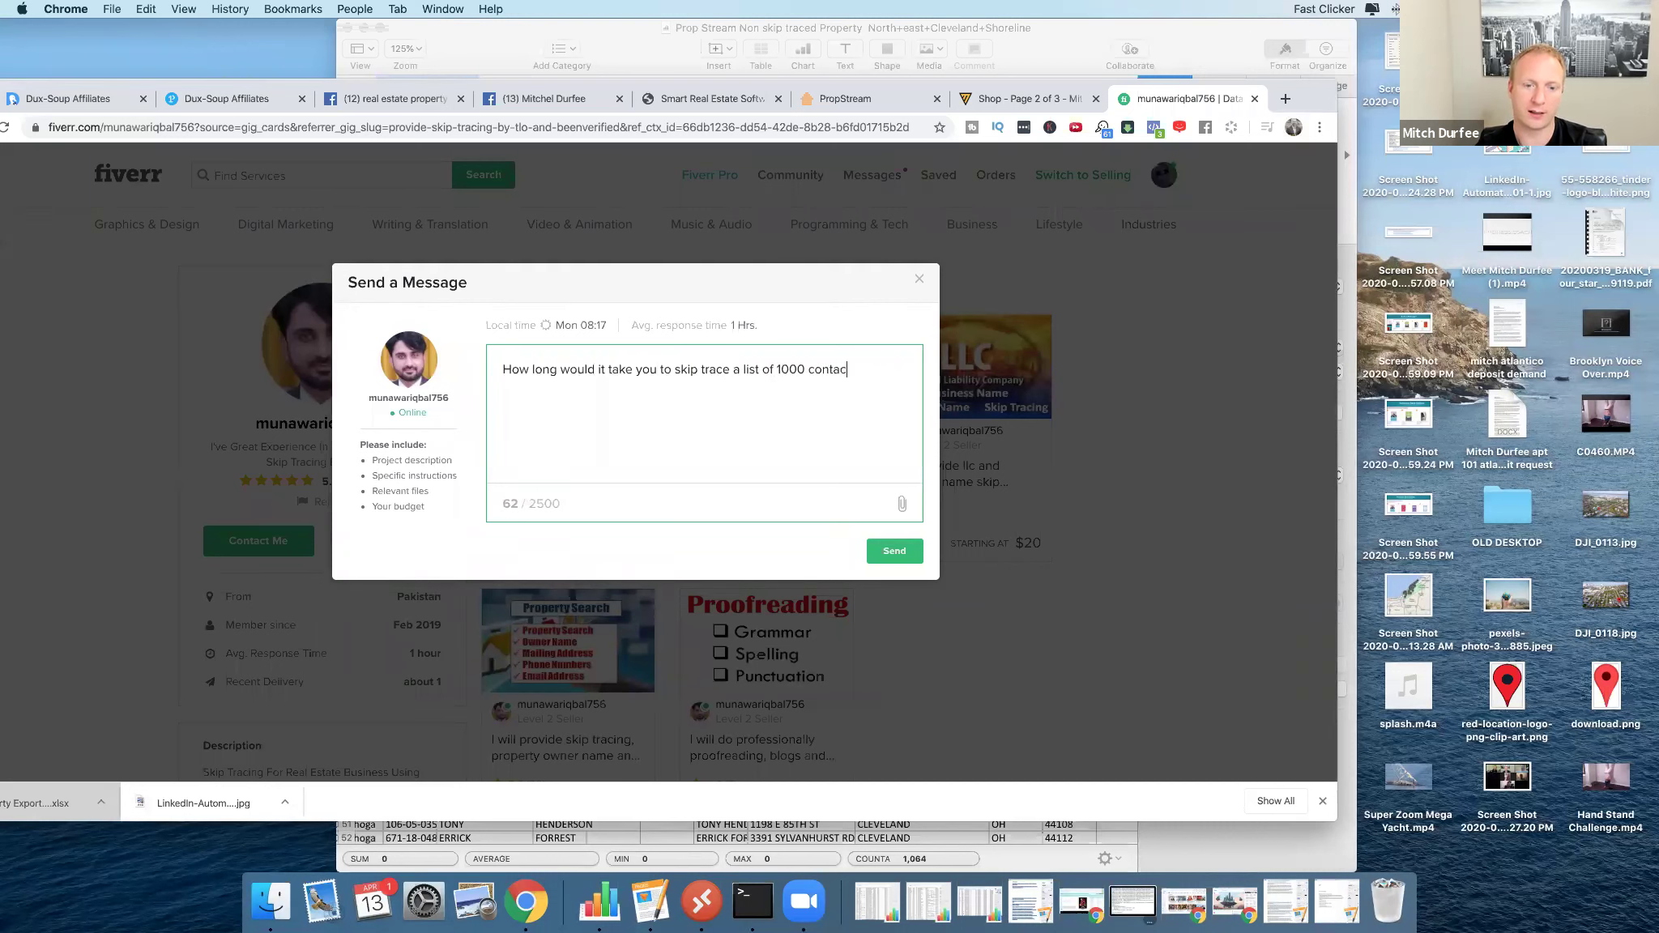
type("ts I only need mobile numbers 3 mobi")
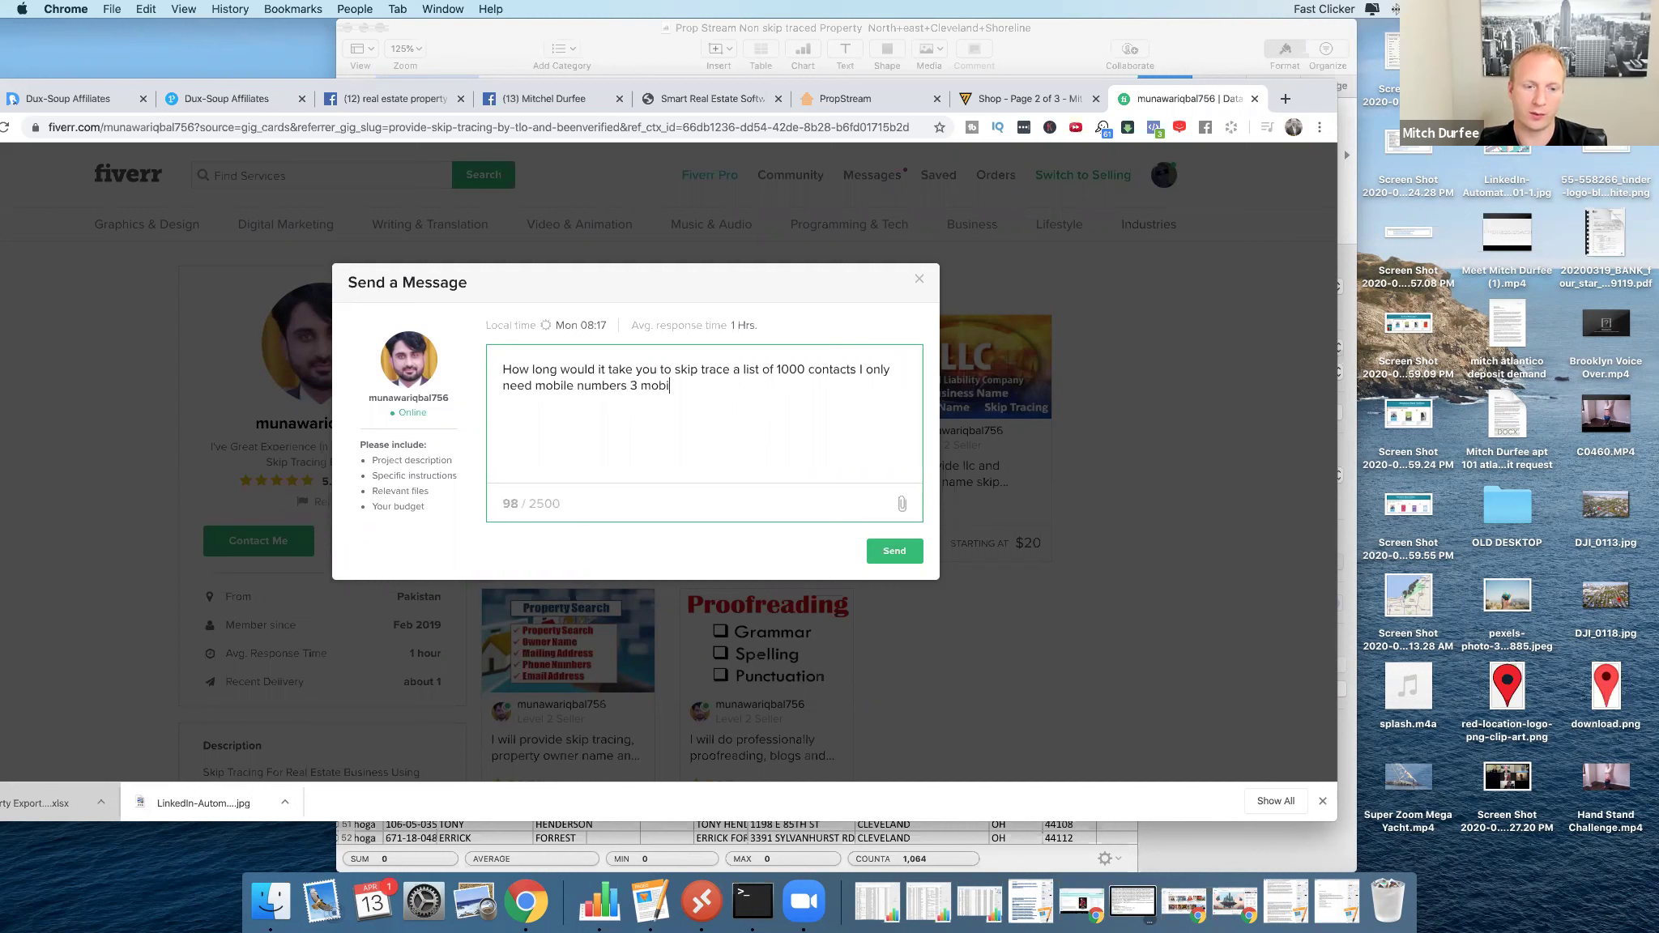
type("le numbers is prefered")
key("BackSpace")
key("BackSpace")
key("BackSpace")
type("red")
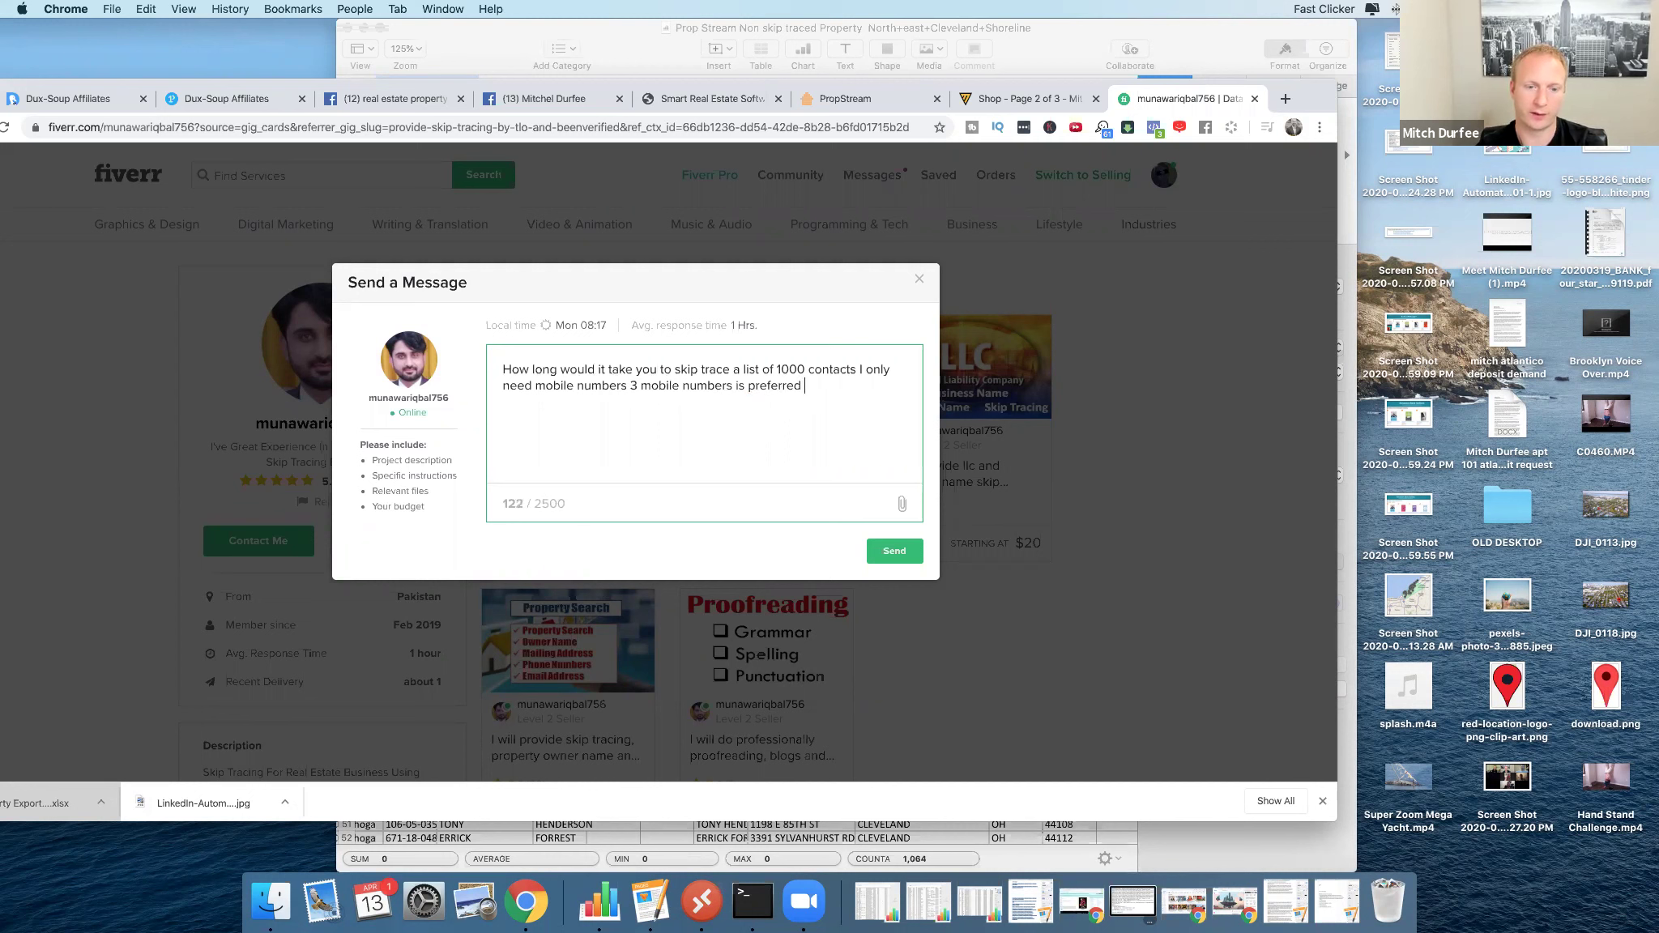
Expand the message's closing request to "3 or more mobile numbers per contact is preferred if possible".
left_click(731, 381)
type("per contact")
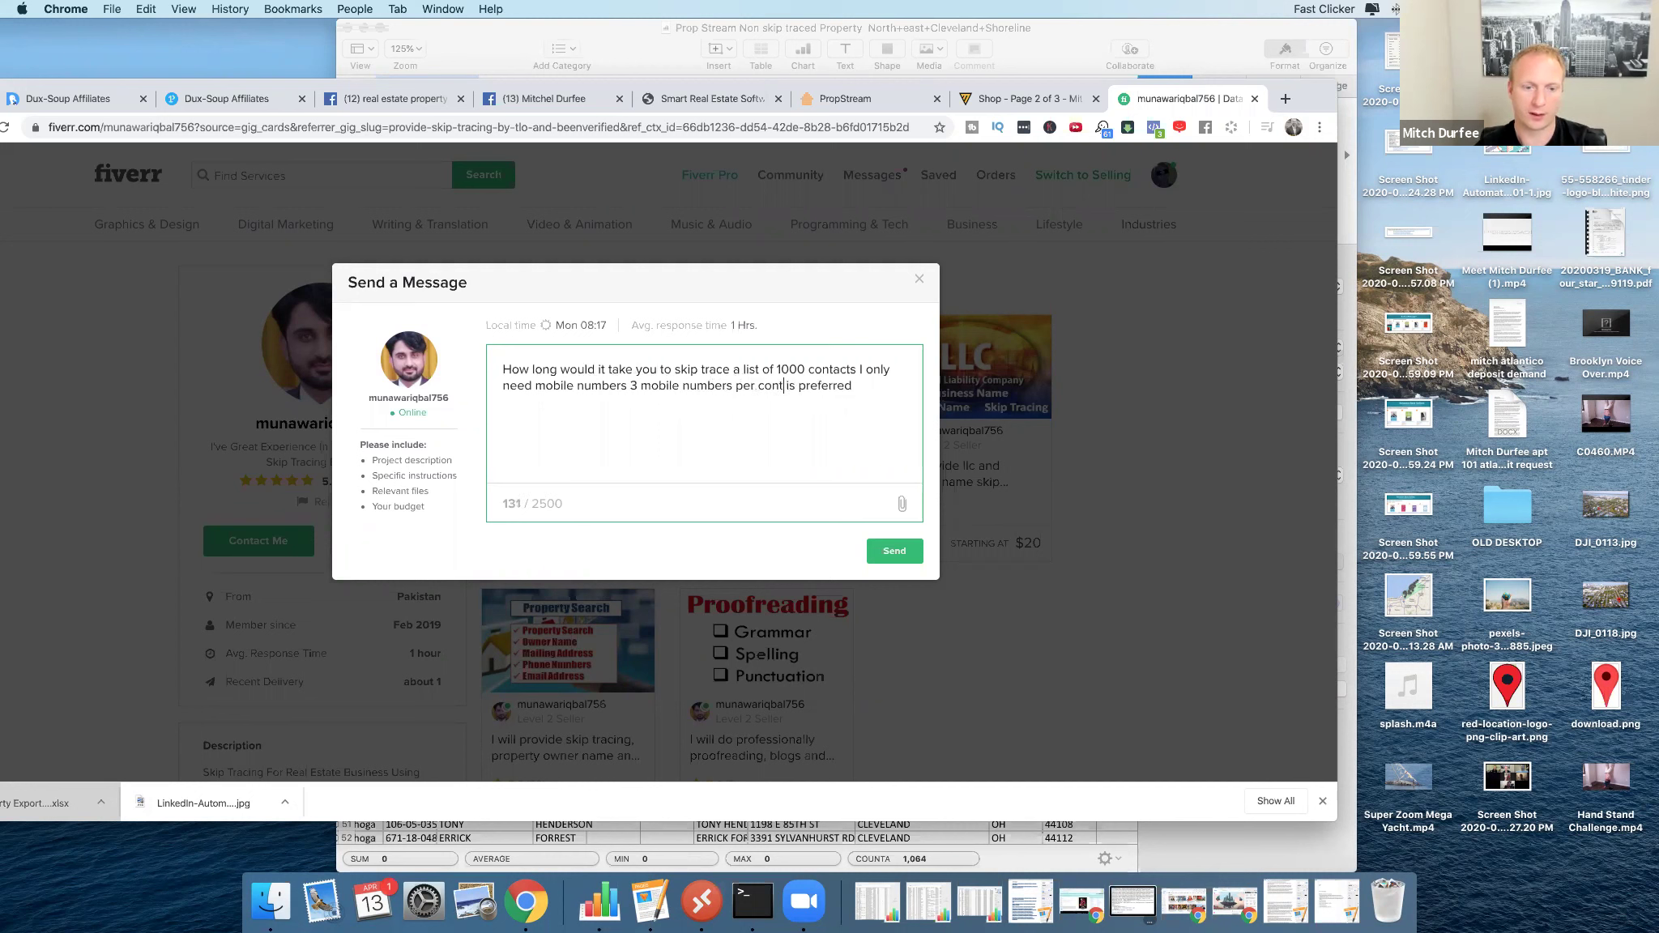
left_click(883, 392)
type("if possible")
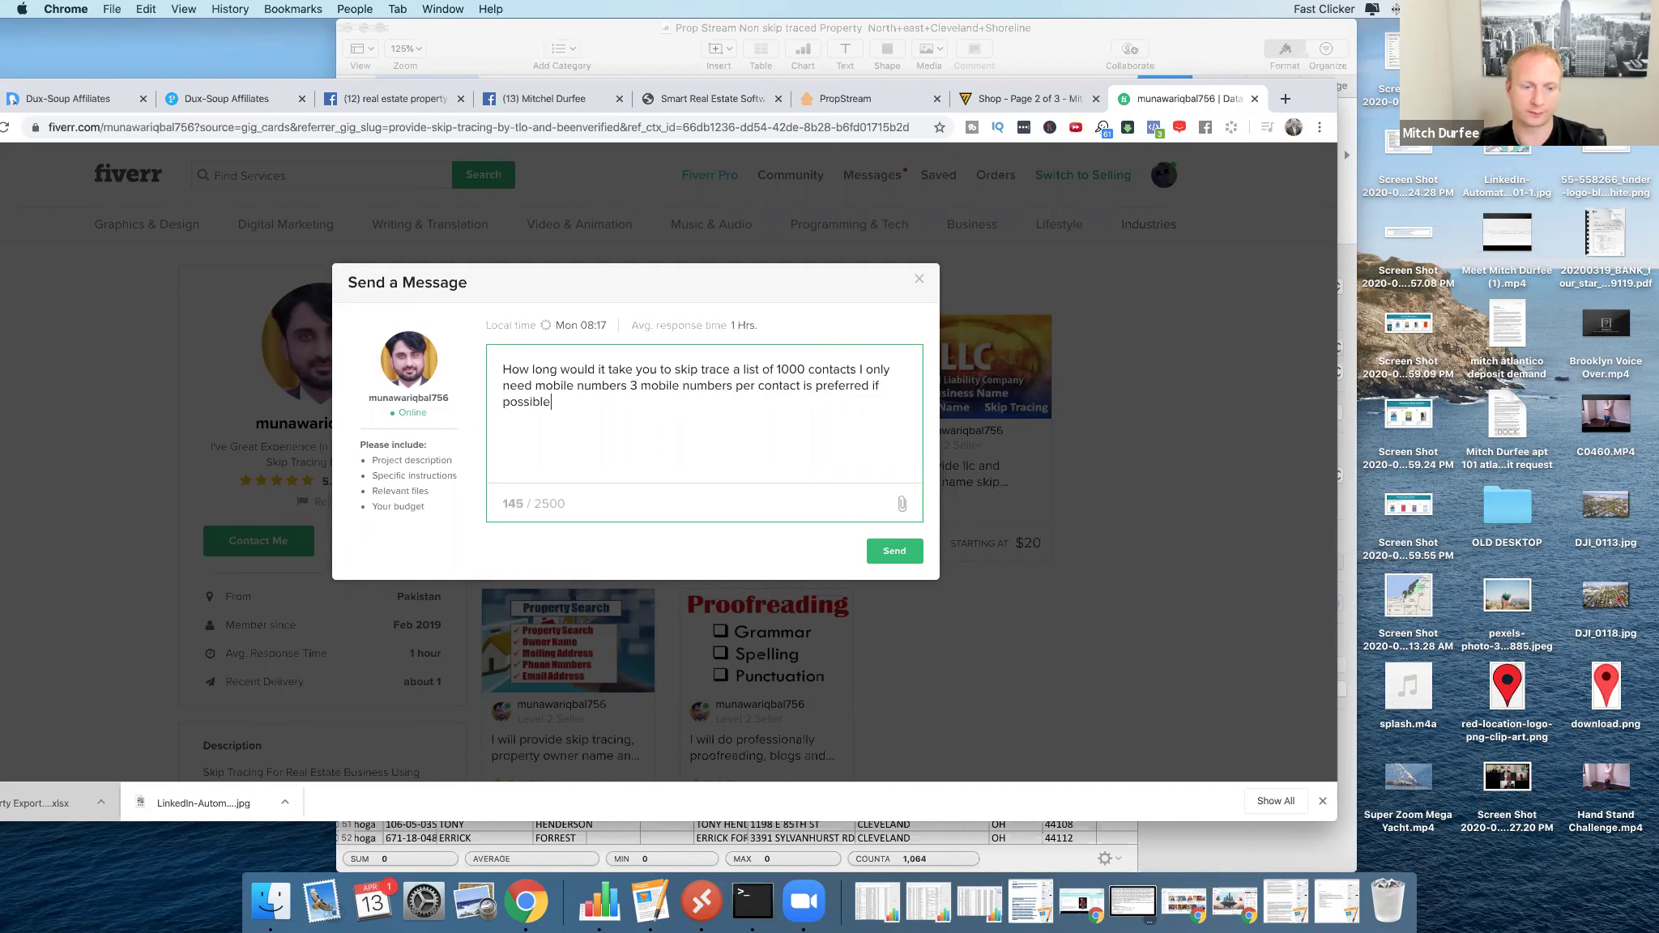
type("or more ")
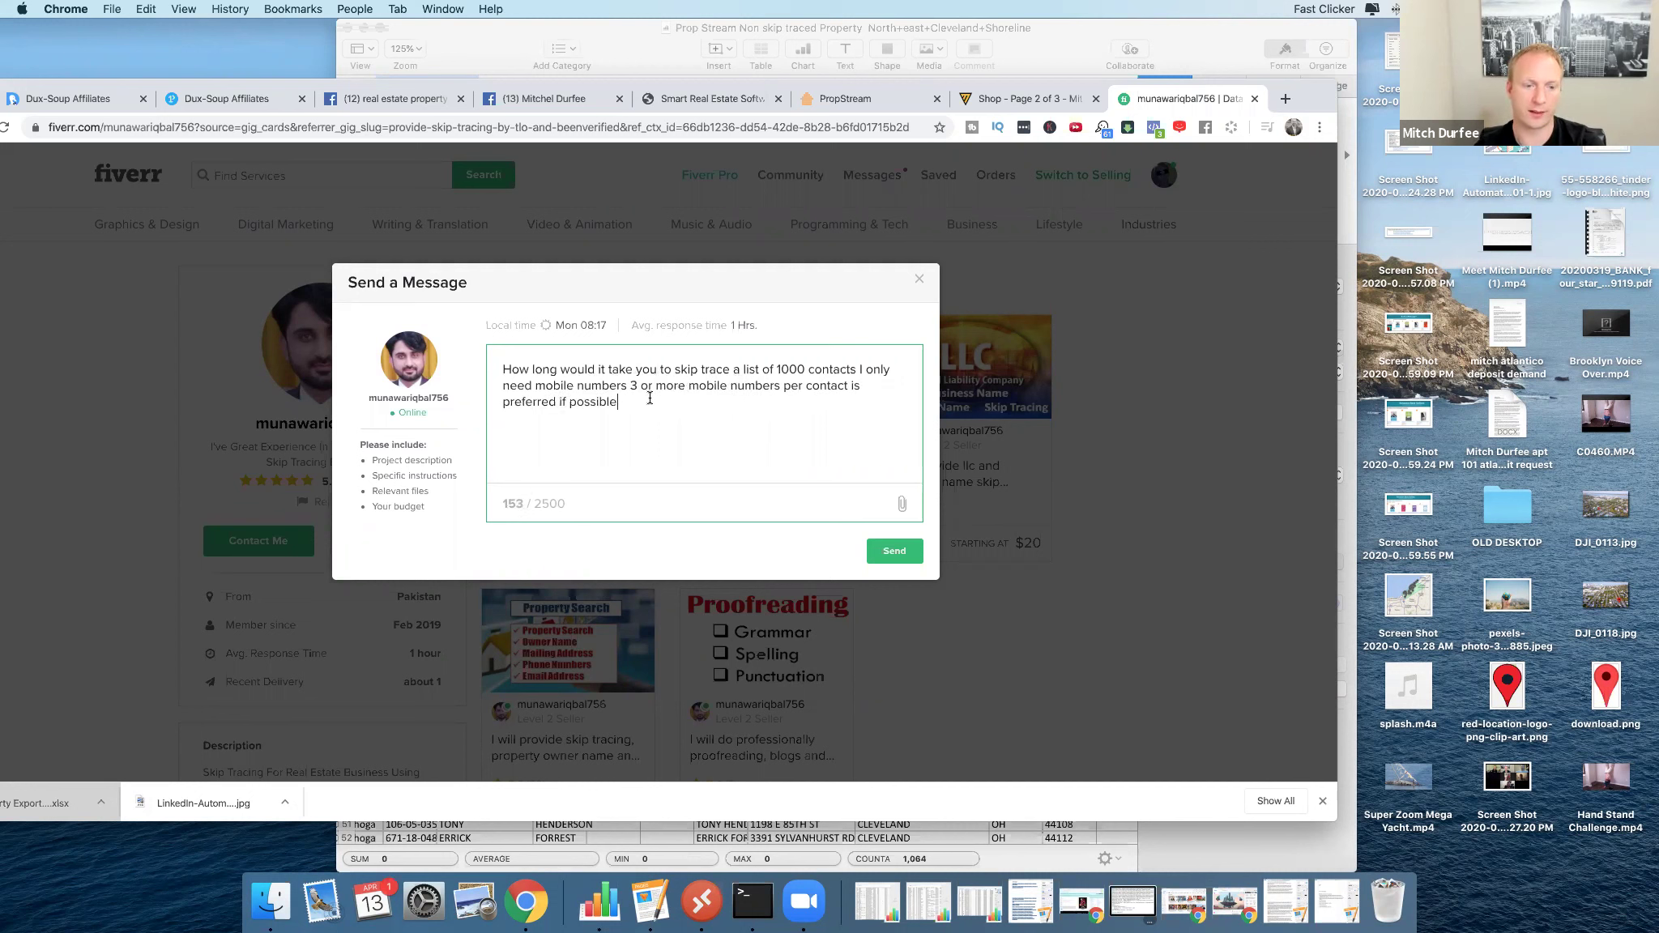
Add "no need for email addresses or landlines" to the end of the message and send it to the seller.
type("e no need for email ")
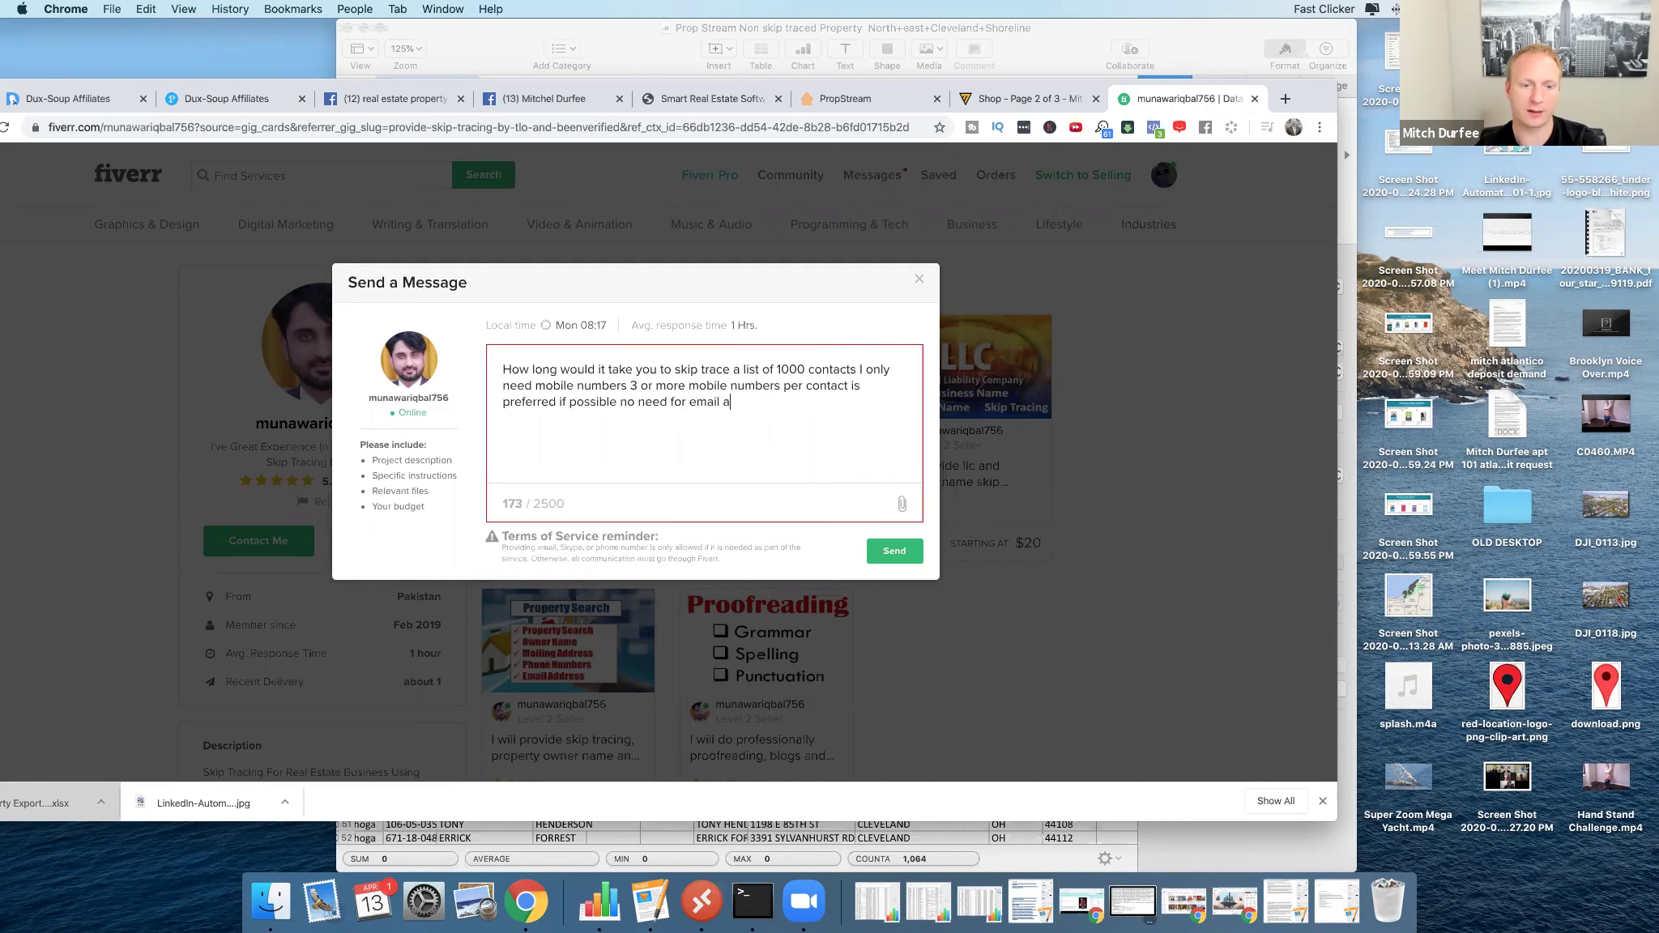
type("addresses or landlines")
left_click(891, 554)
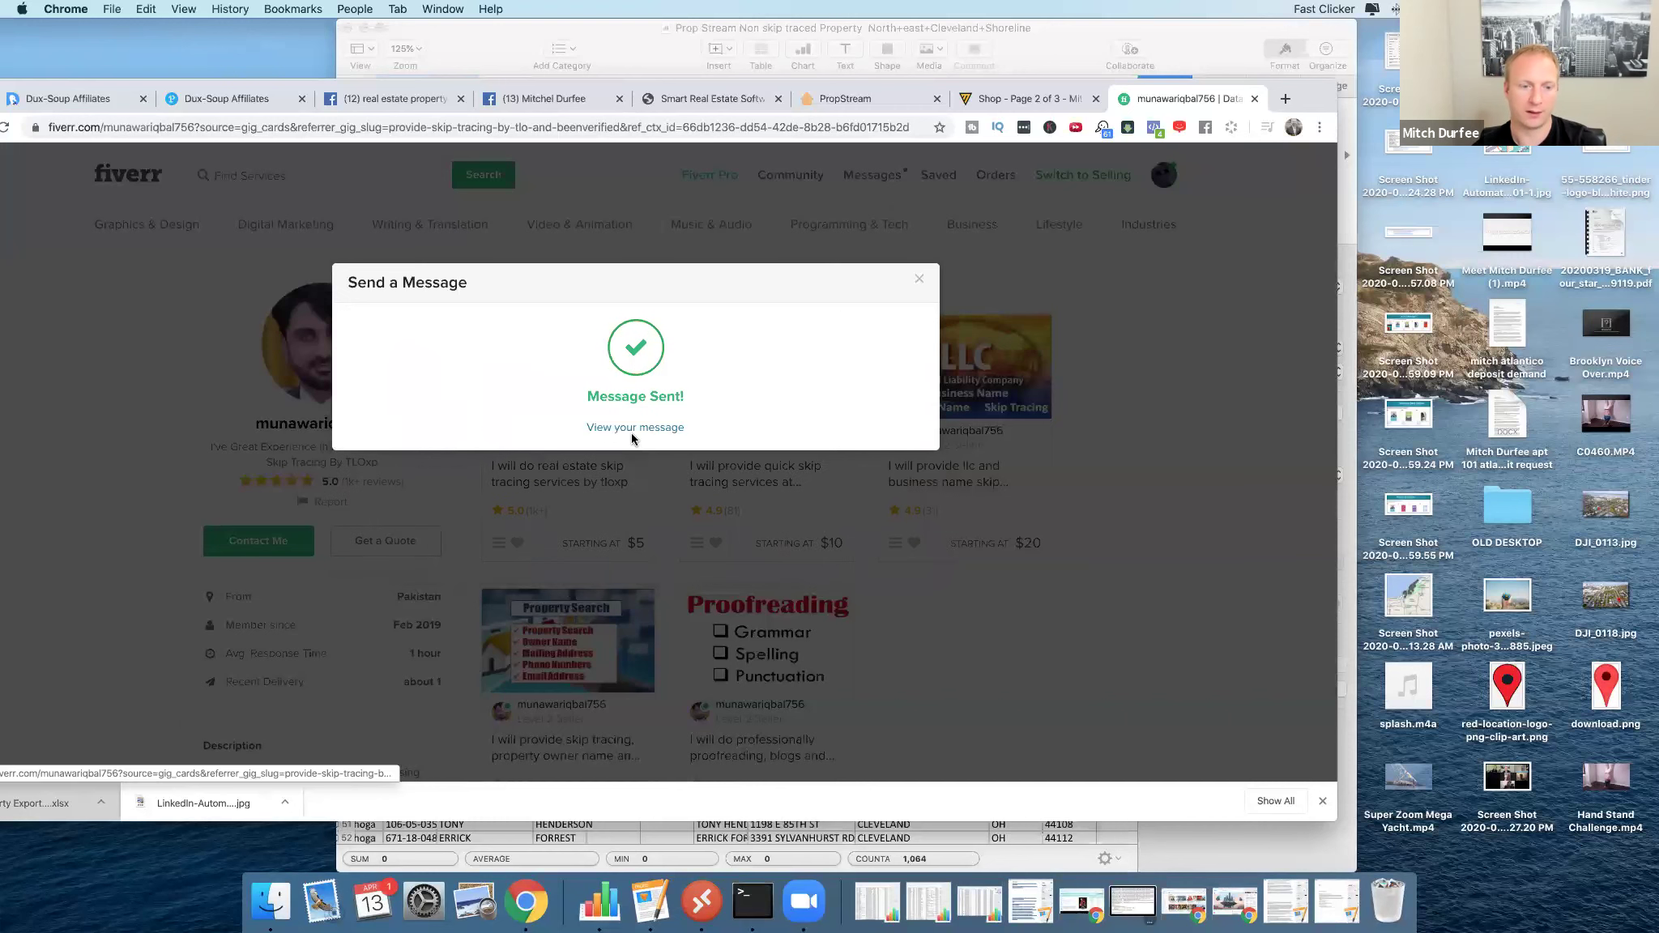
View the sent message in the conversation with the skip tracing seller.
left_click(635, 426)
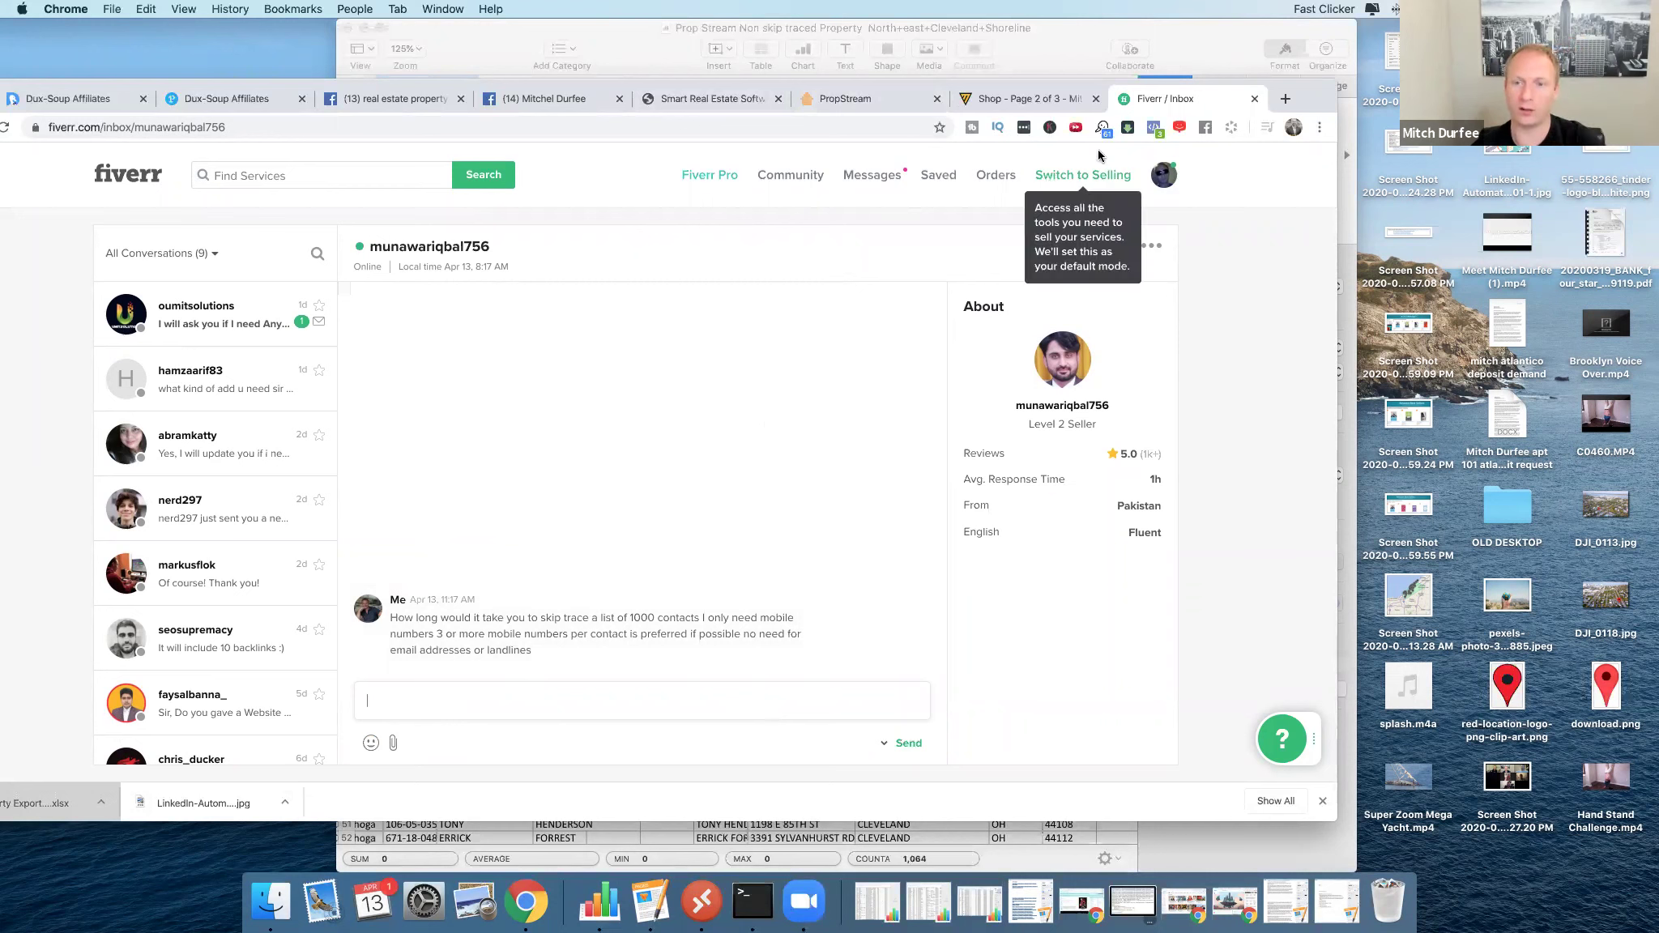
Open leadsherpa.com in a new browser tab, go to the account login, and bring the whole campaign page into view.
left_click(1286, 98)
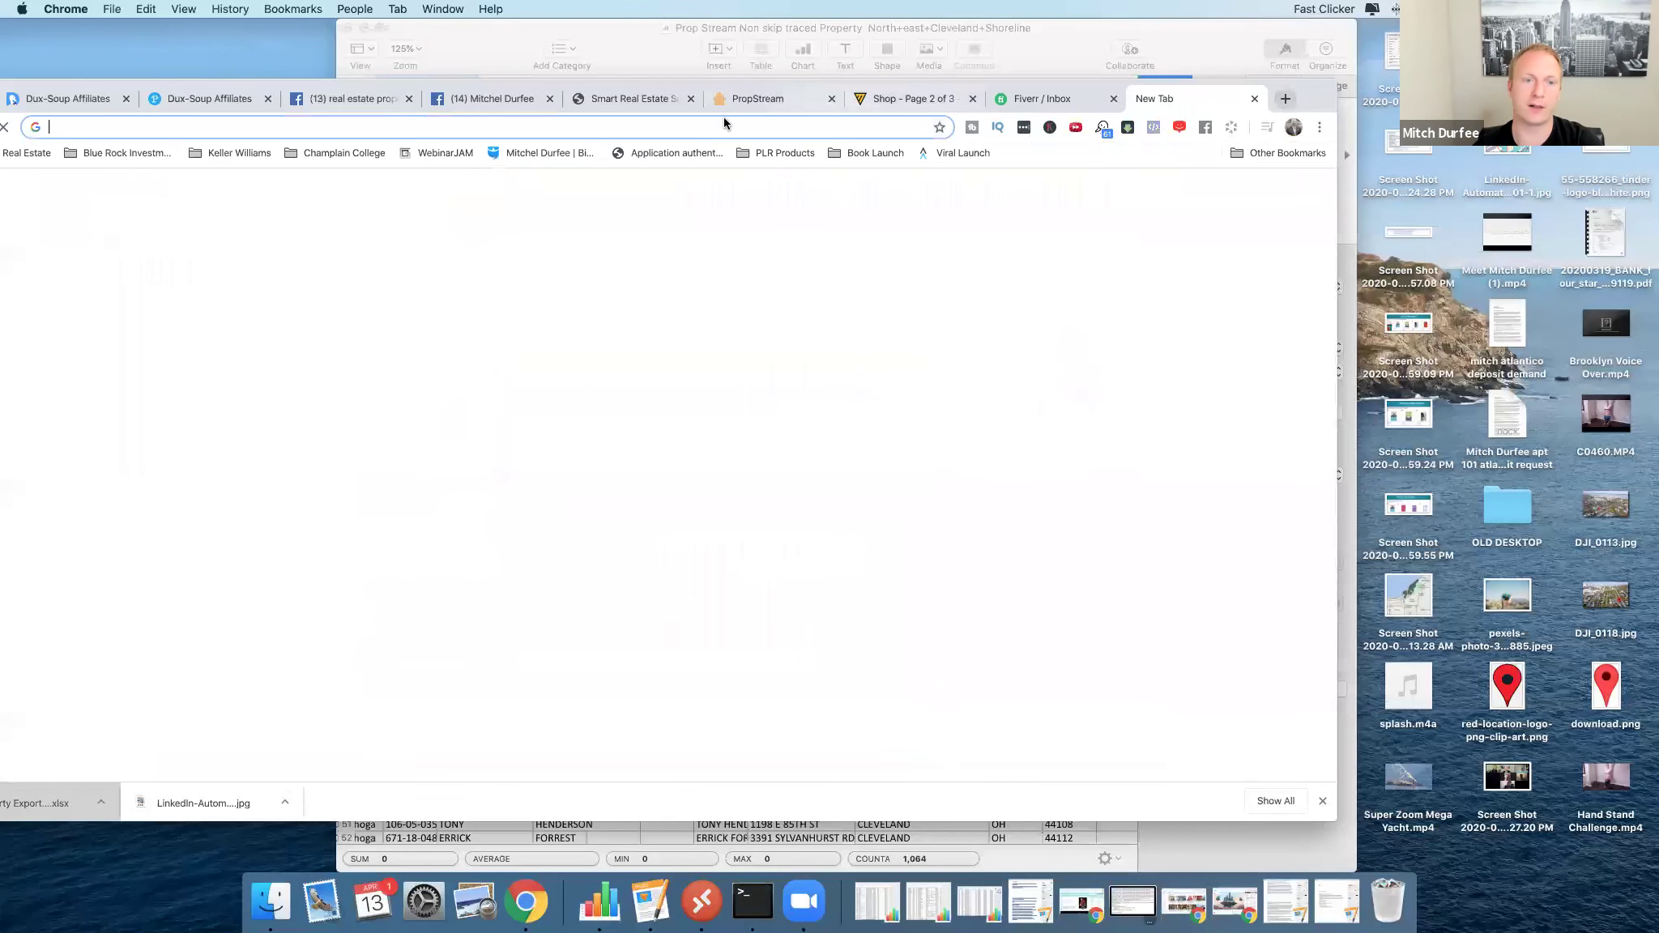
type("leadshepra.com")
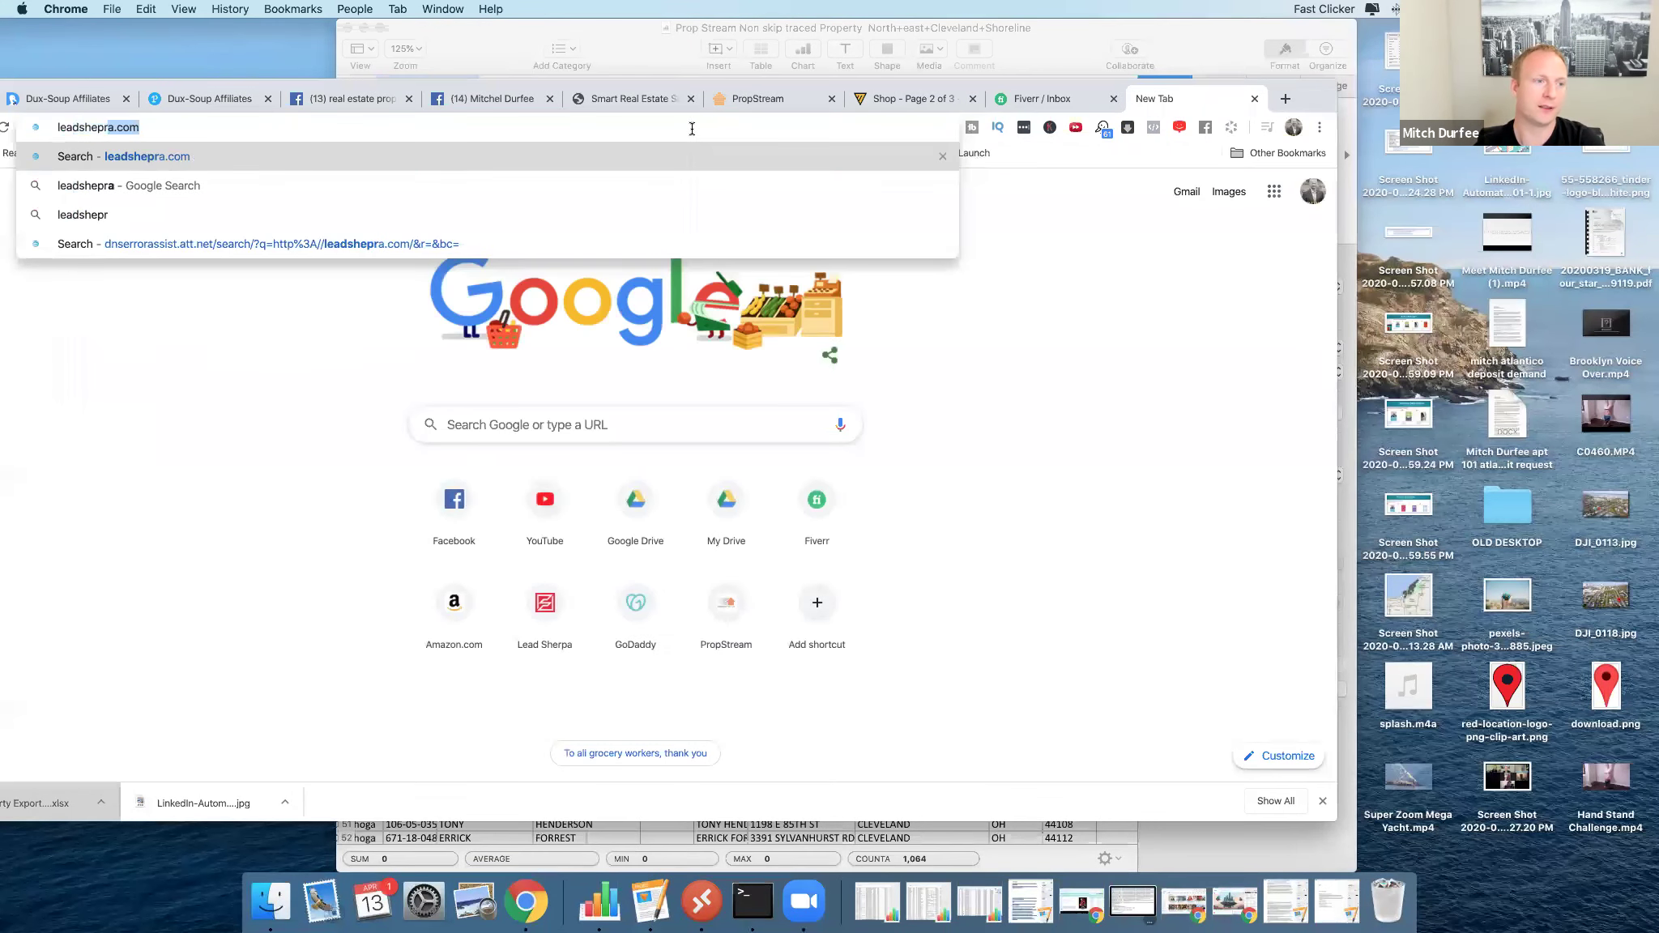
key("Return")
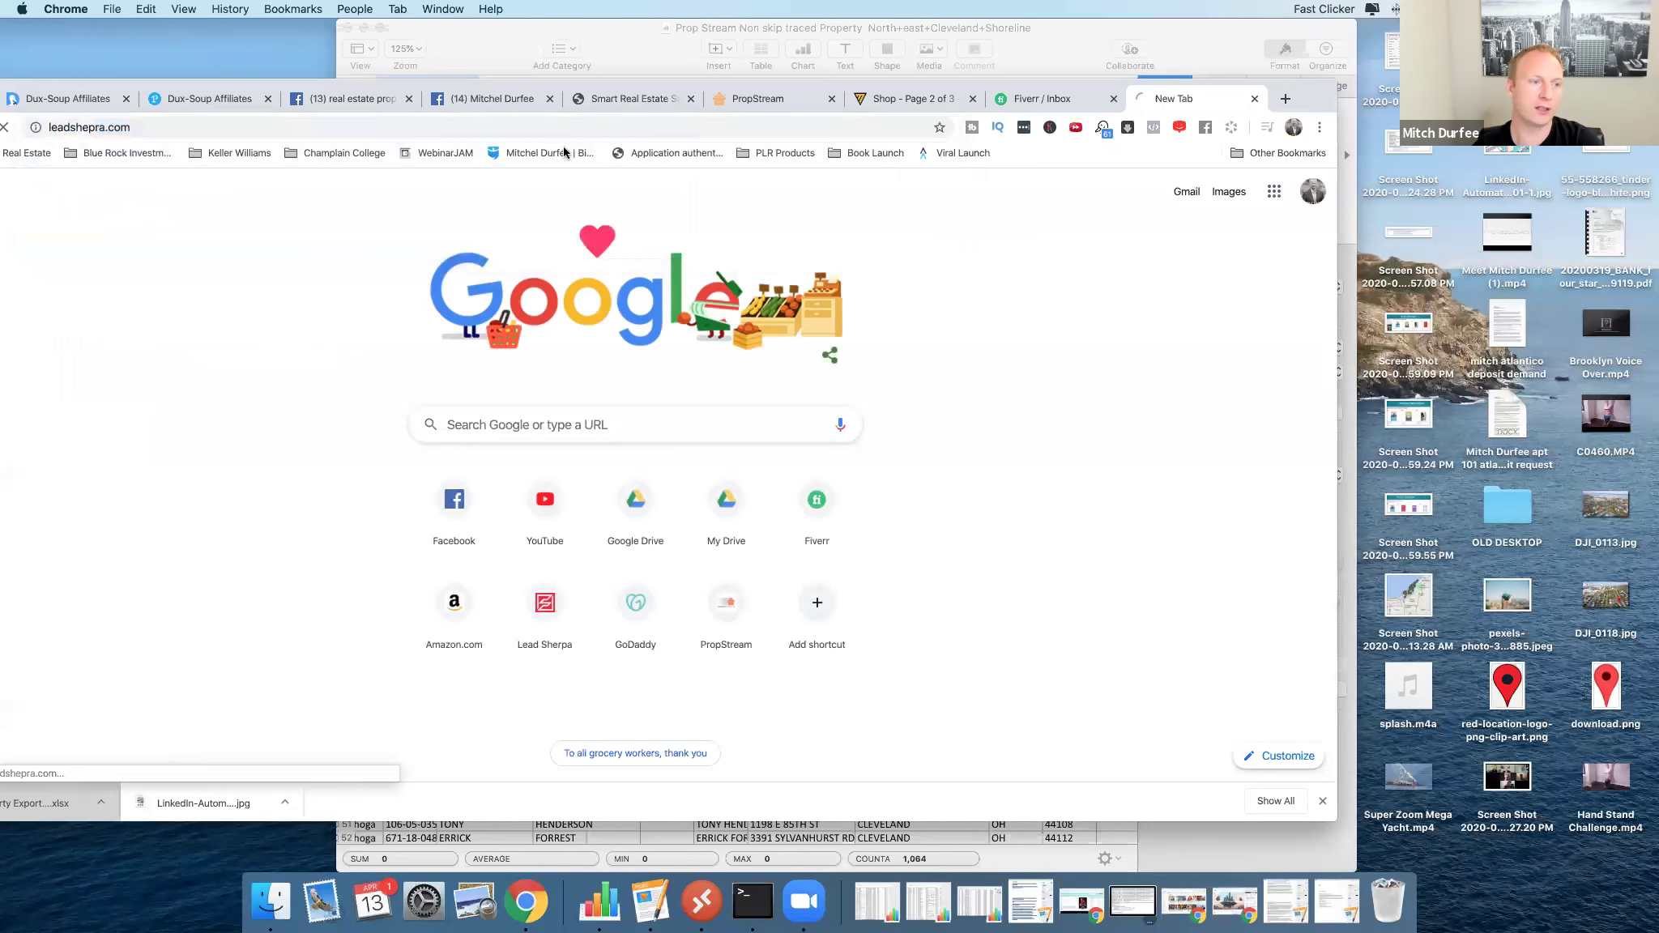
left_click(191, 127)
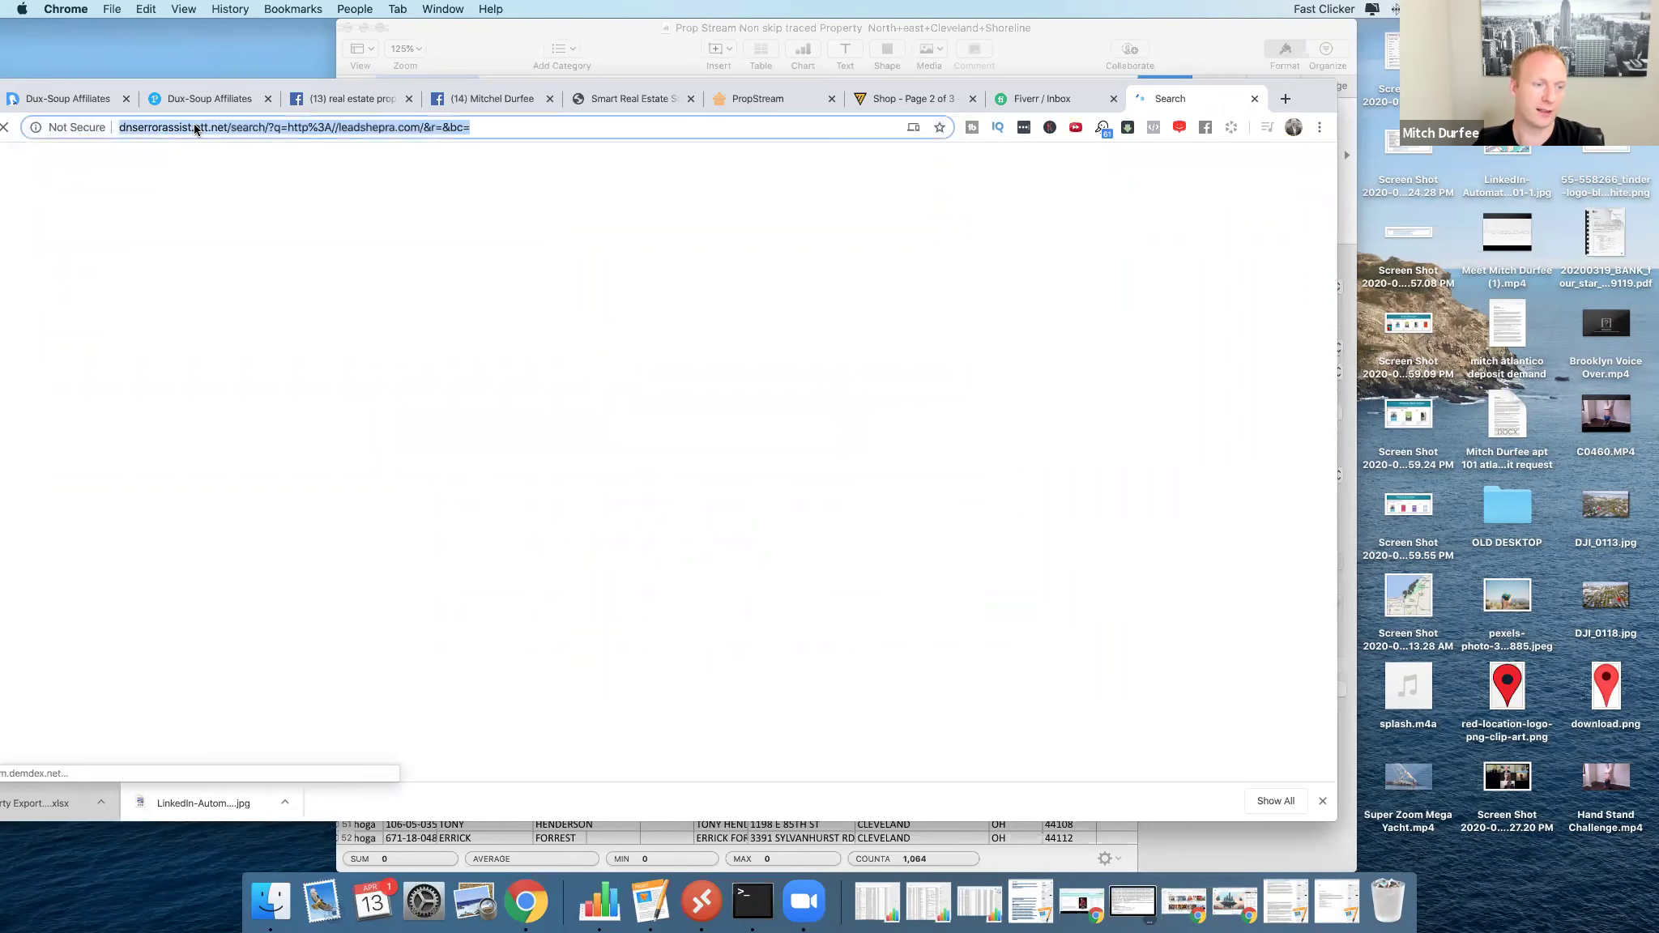
type("lead")
key("Return")
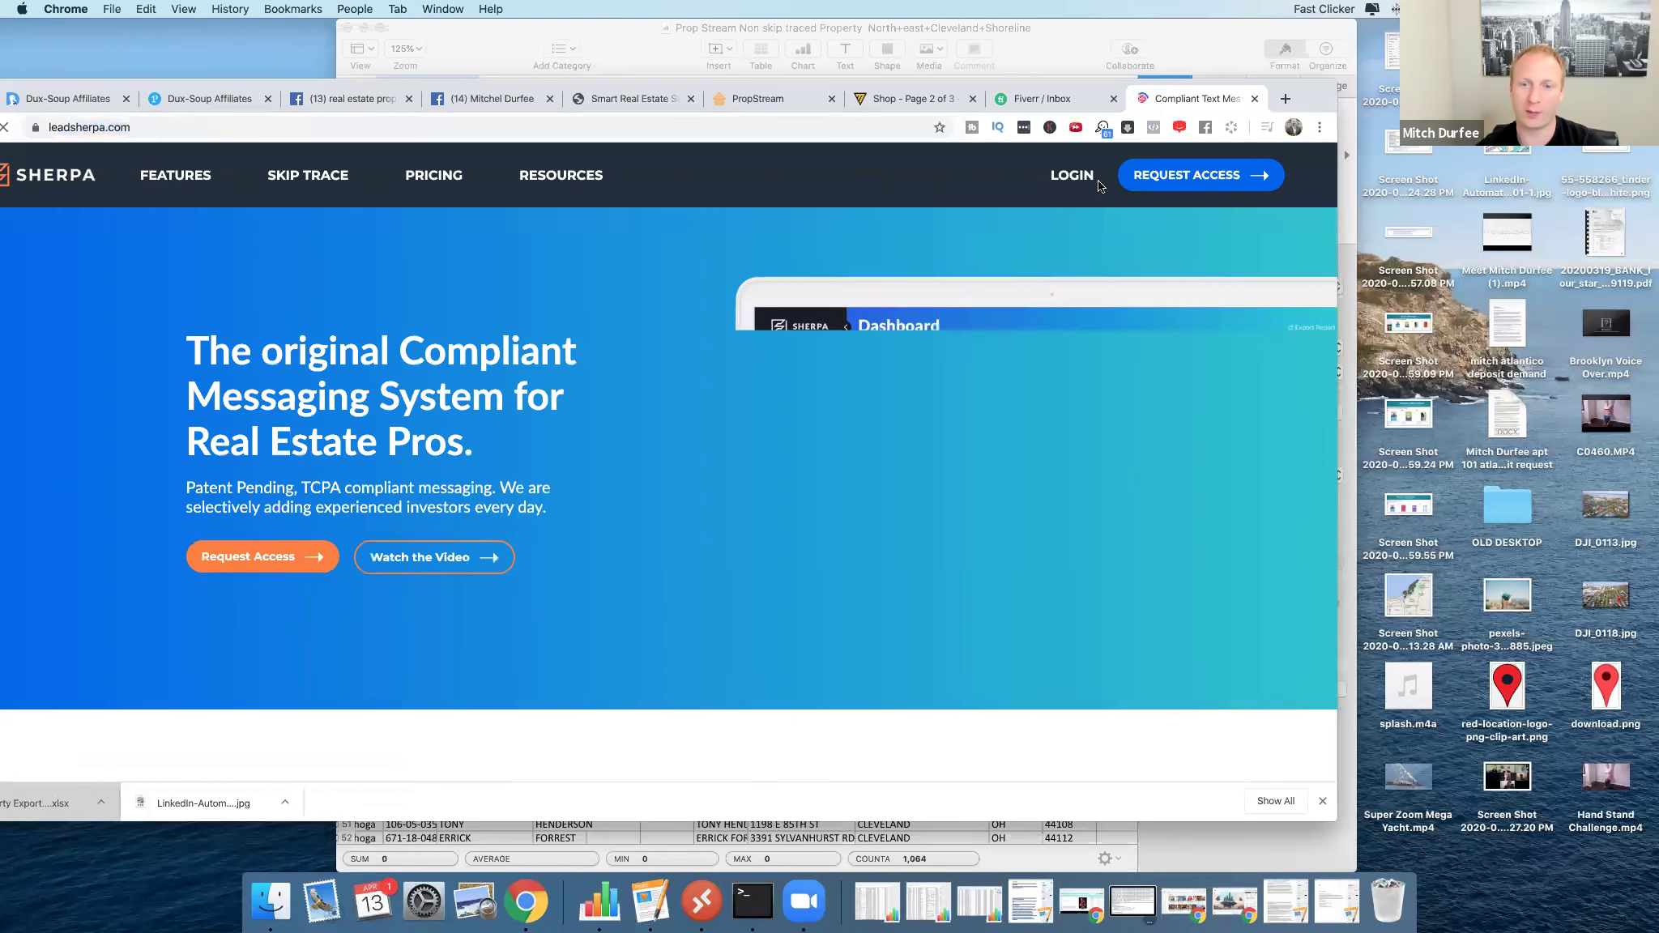
left_click(1077, 176)
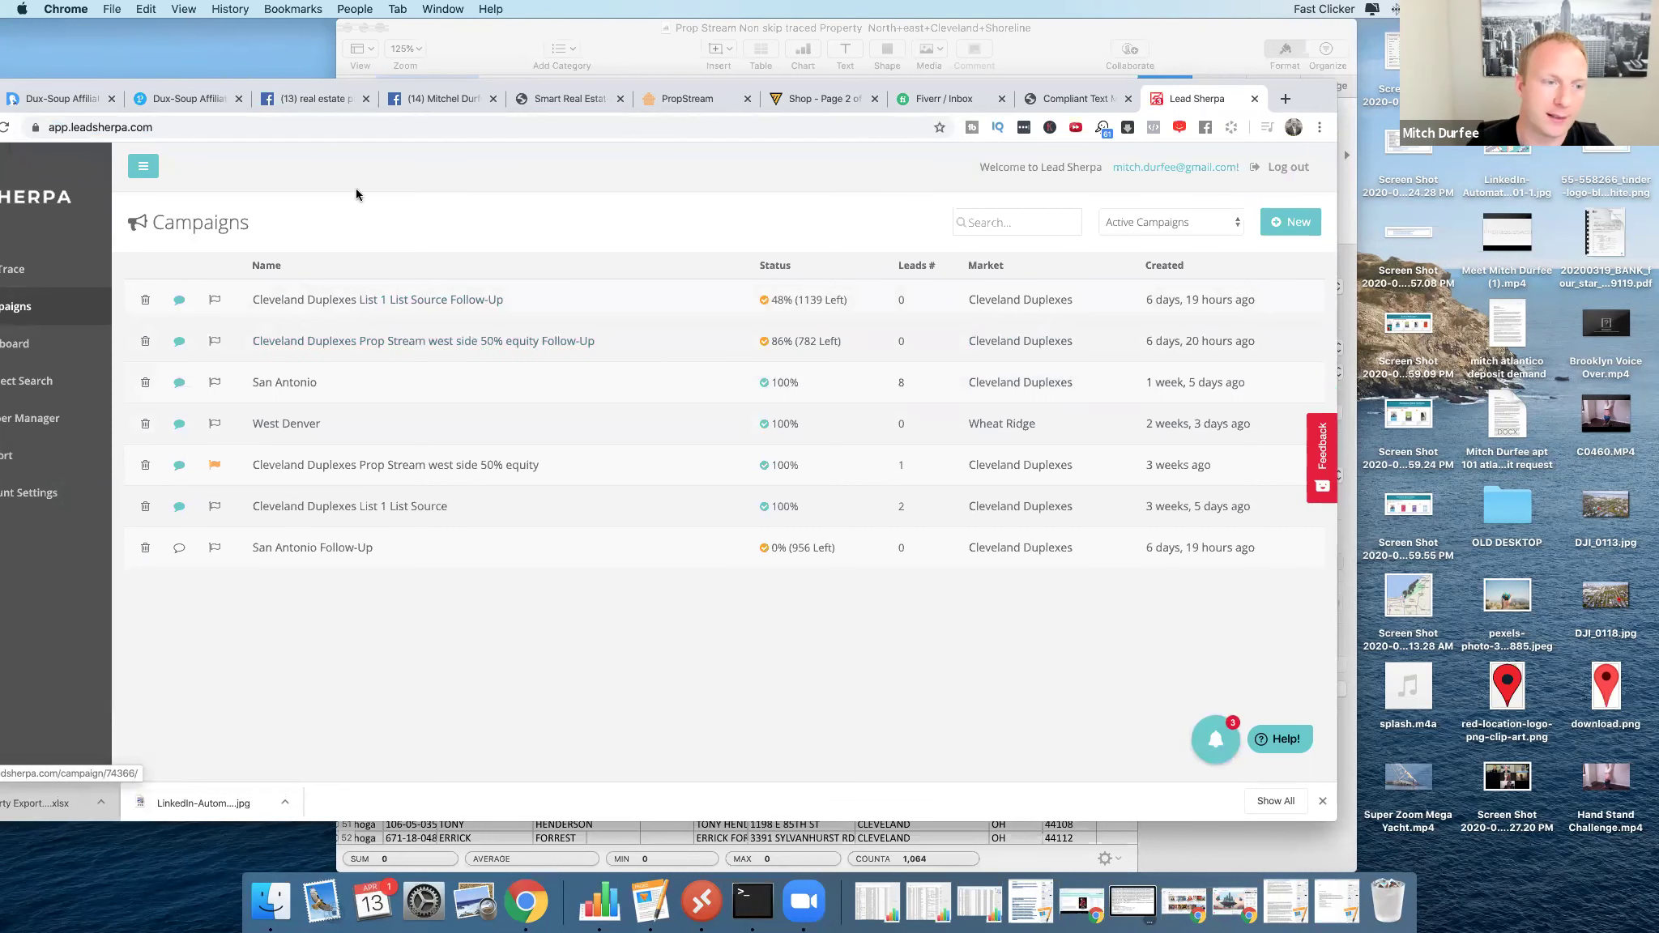
left_click_drag(412, 86, 467, 87)
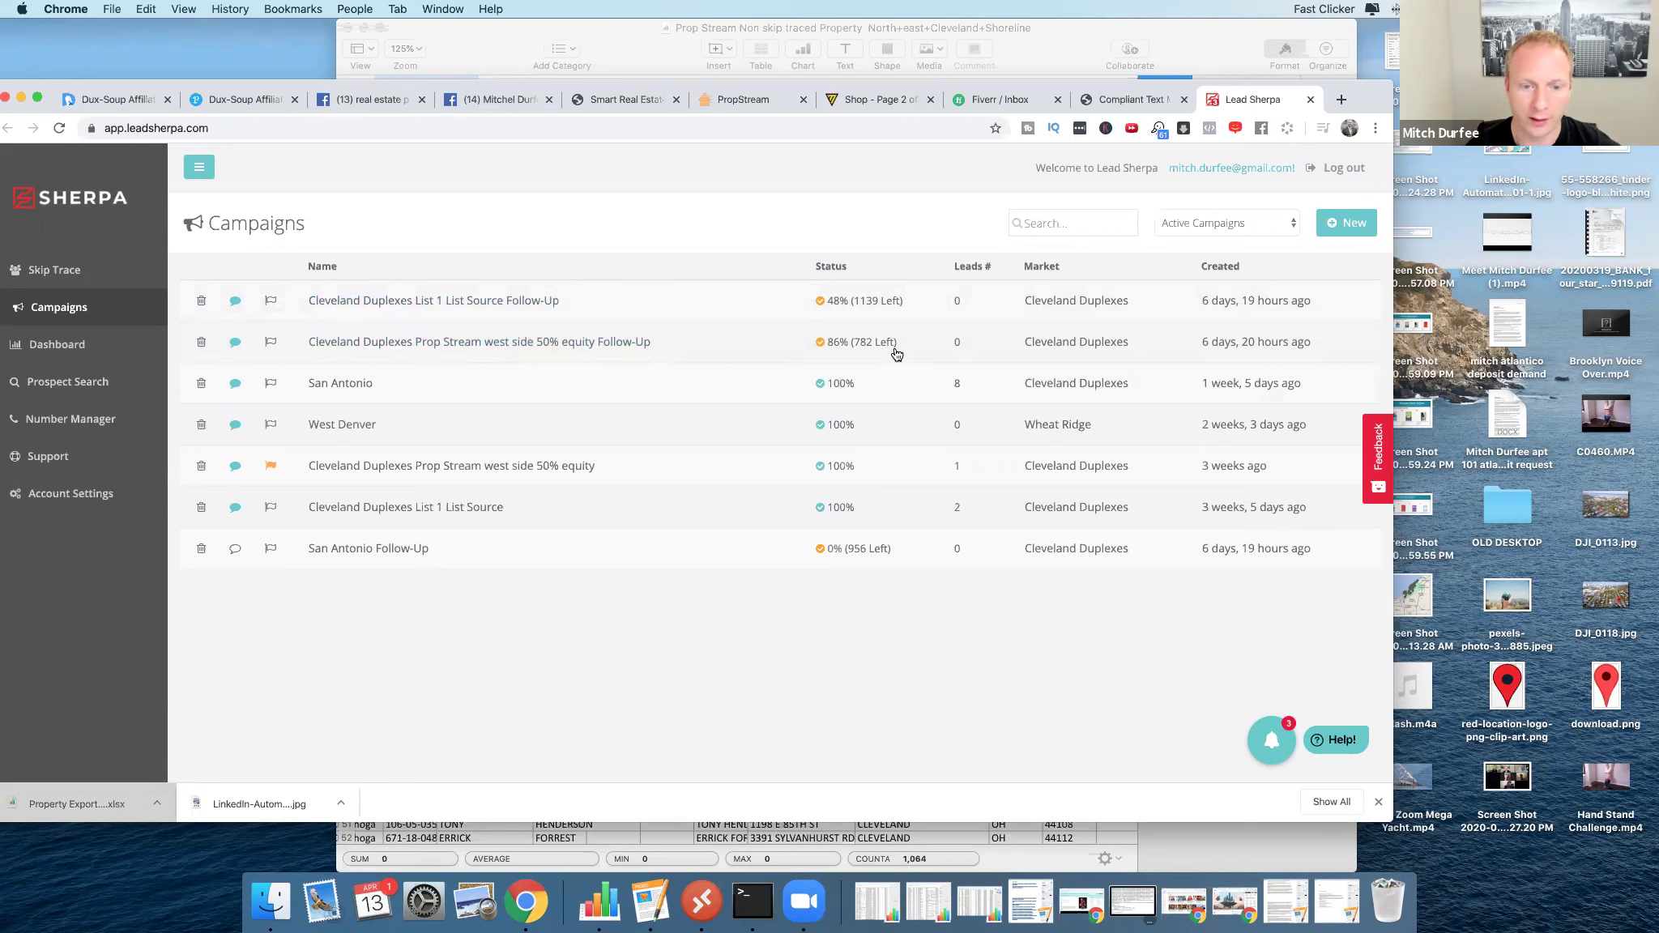
Open the "Cleveland Duplexes Prop Stream west side 50% equity Follow-Up" campaign and filter its prospects by Response Received.
left_click(609, 349)
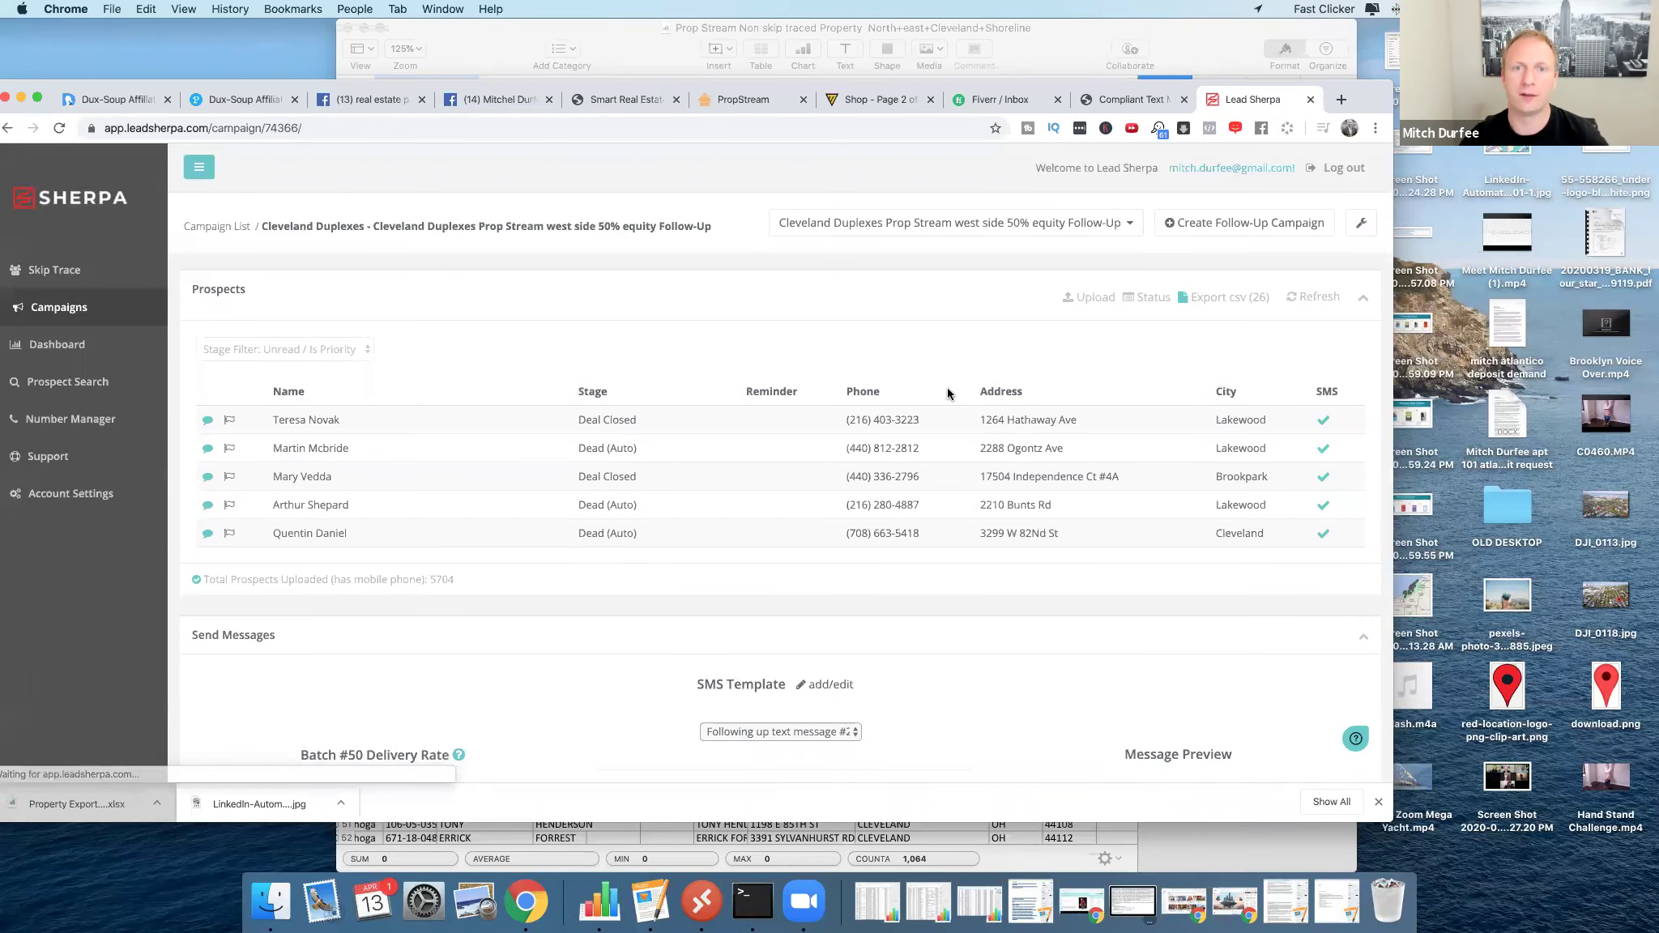
left_click(353, 349)
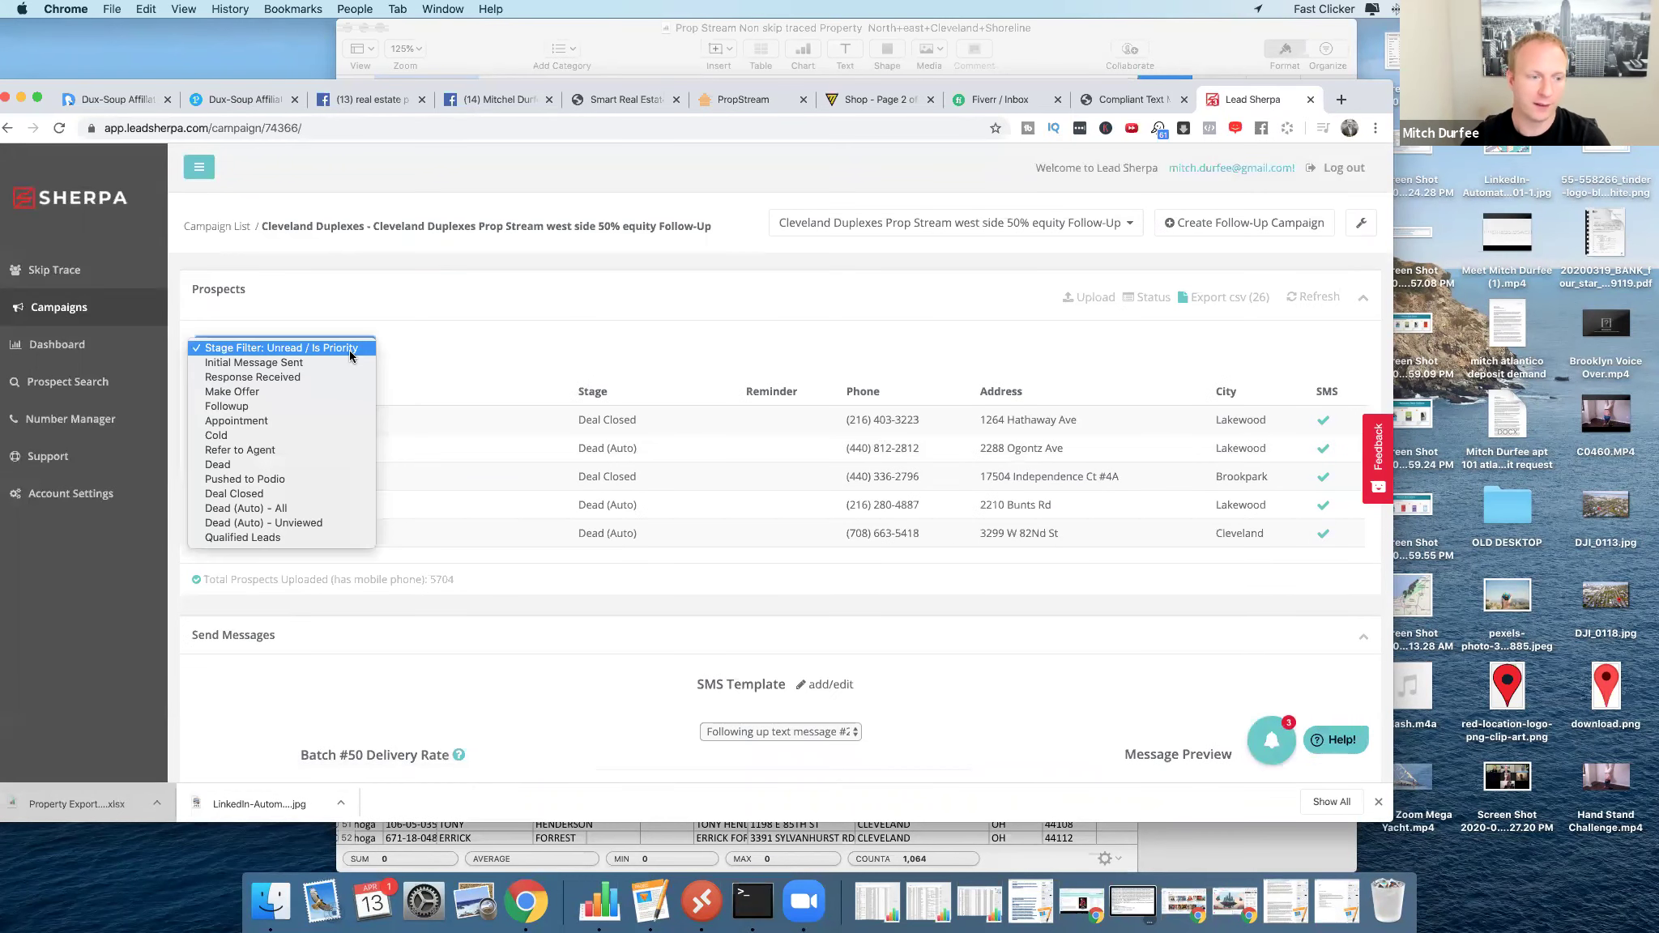
left_click(313, 377)
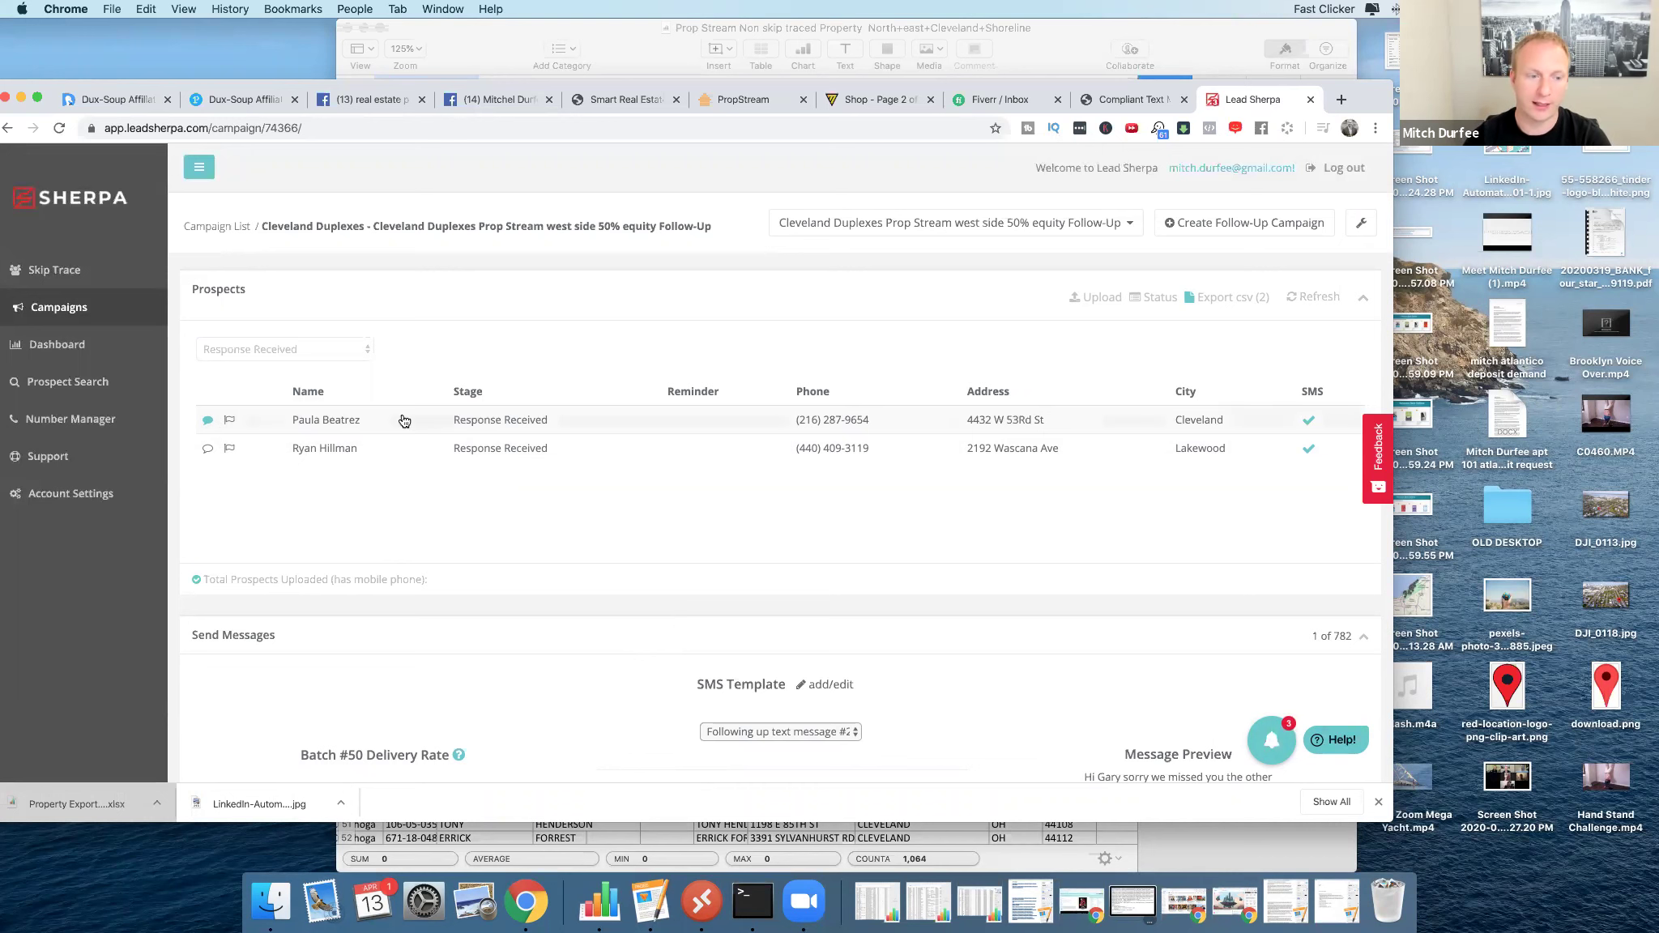
Read the text conversations of the prospects who responded, and return to the follow-up campaign's page.
left_click(371, 429)
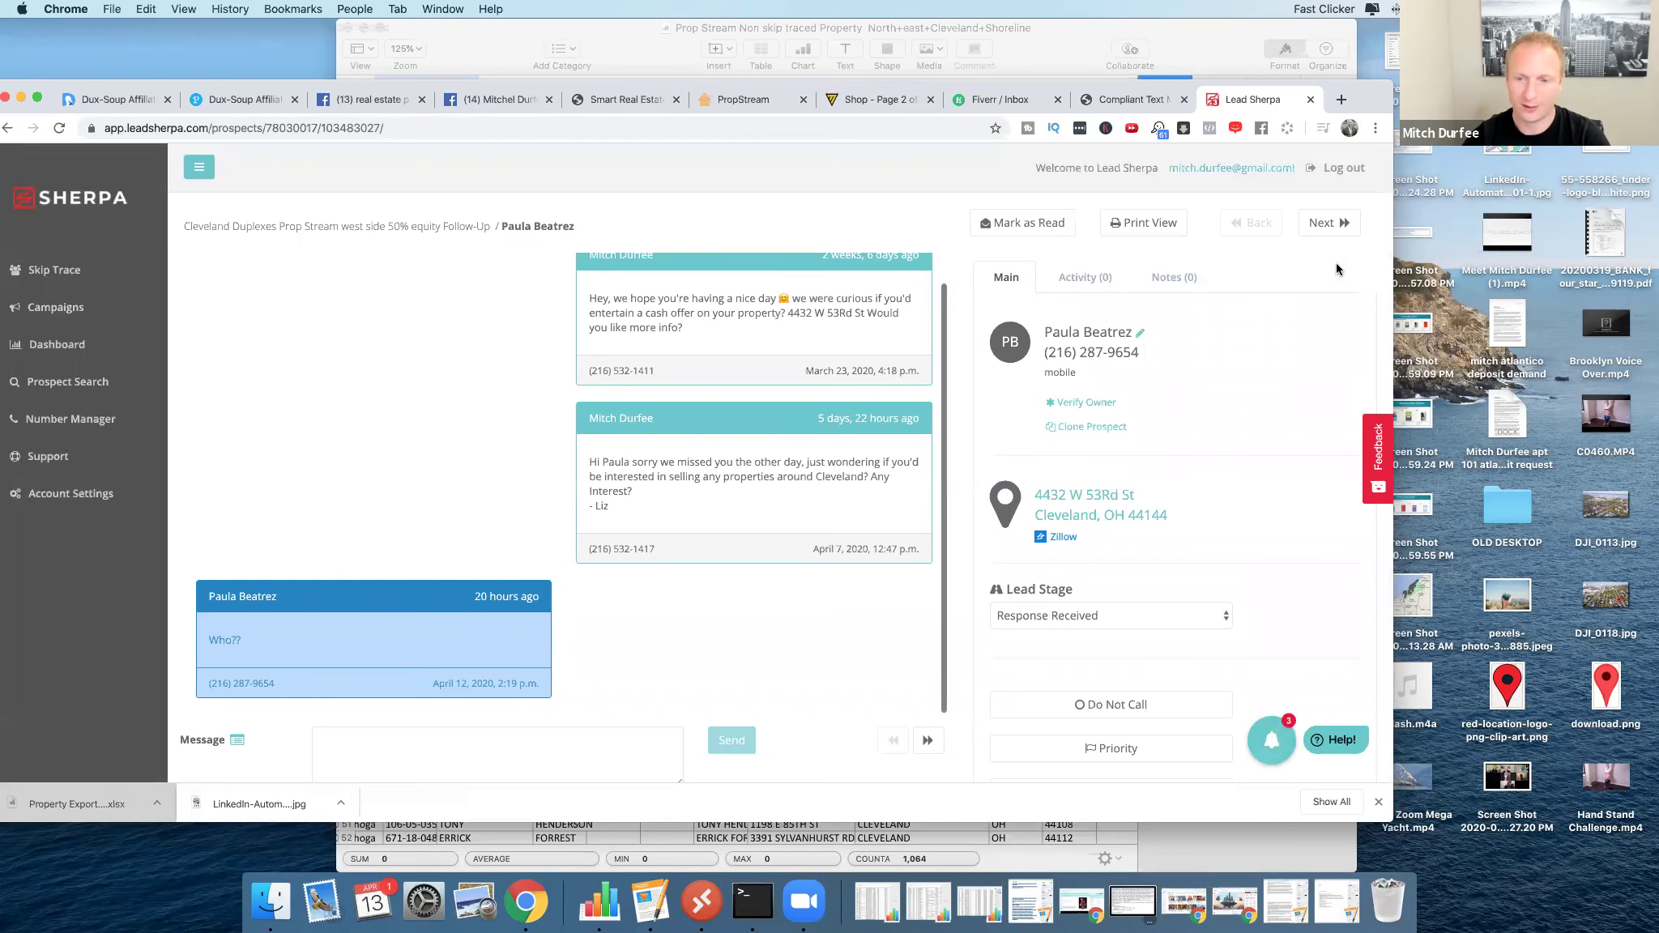
left_click(1321, 223)
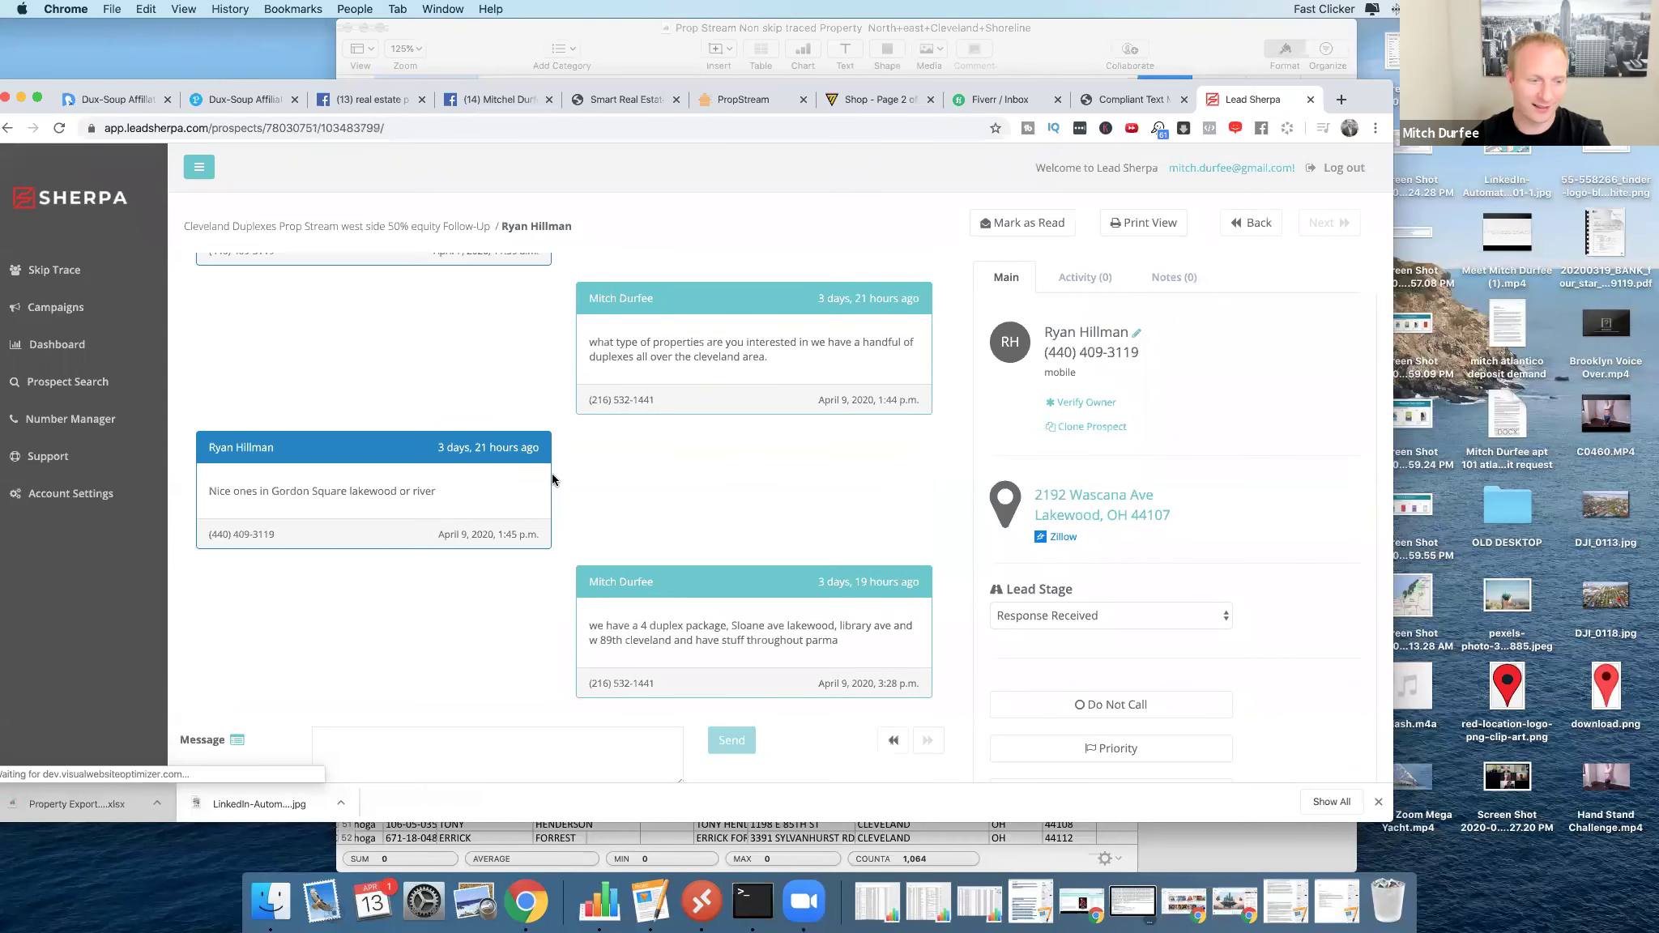
scroll(566, 498, "up", 2)
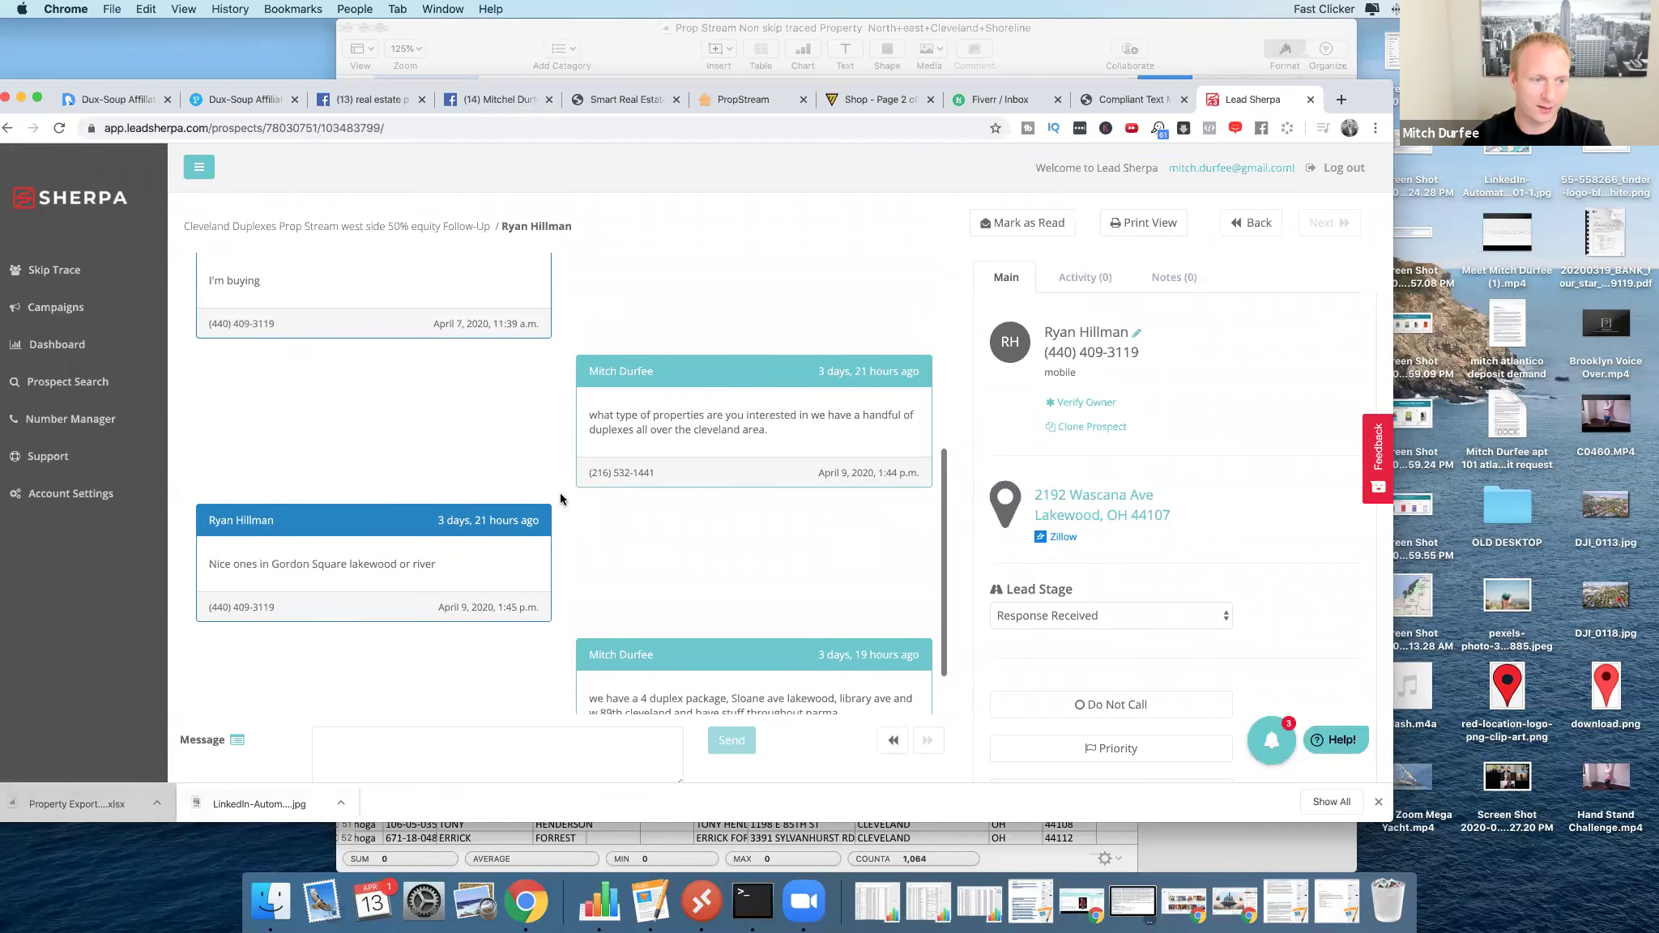
scroll(421, 510, "down", 2)
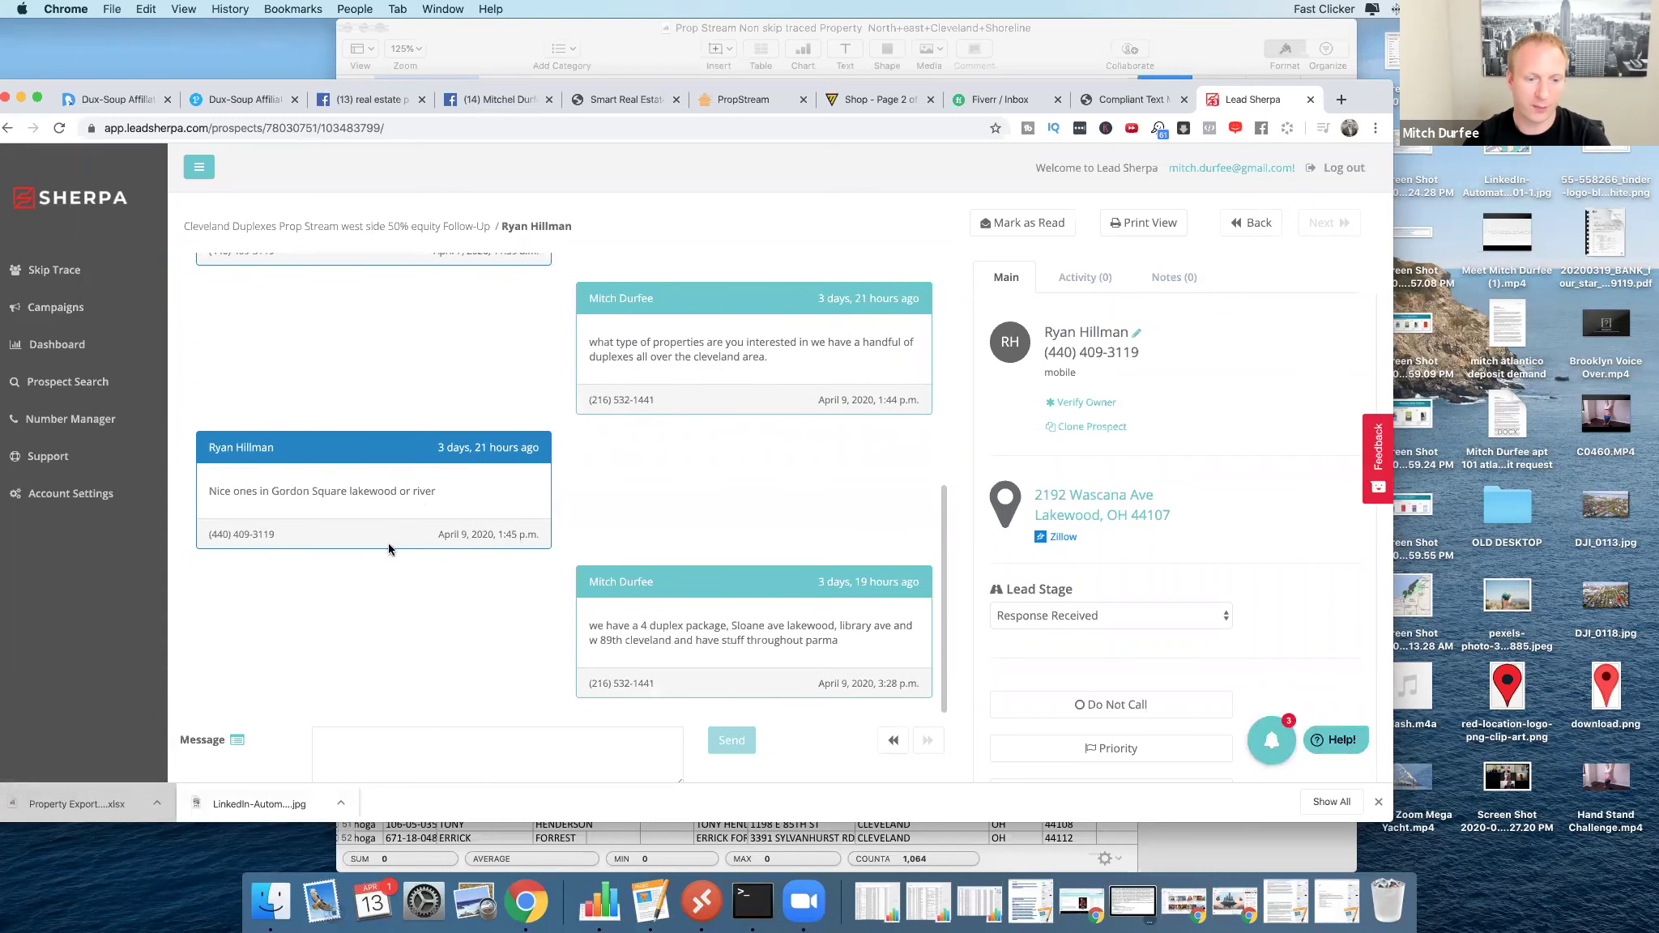
scroll(713, 583, "down", 1)
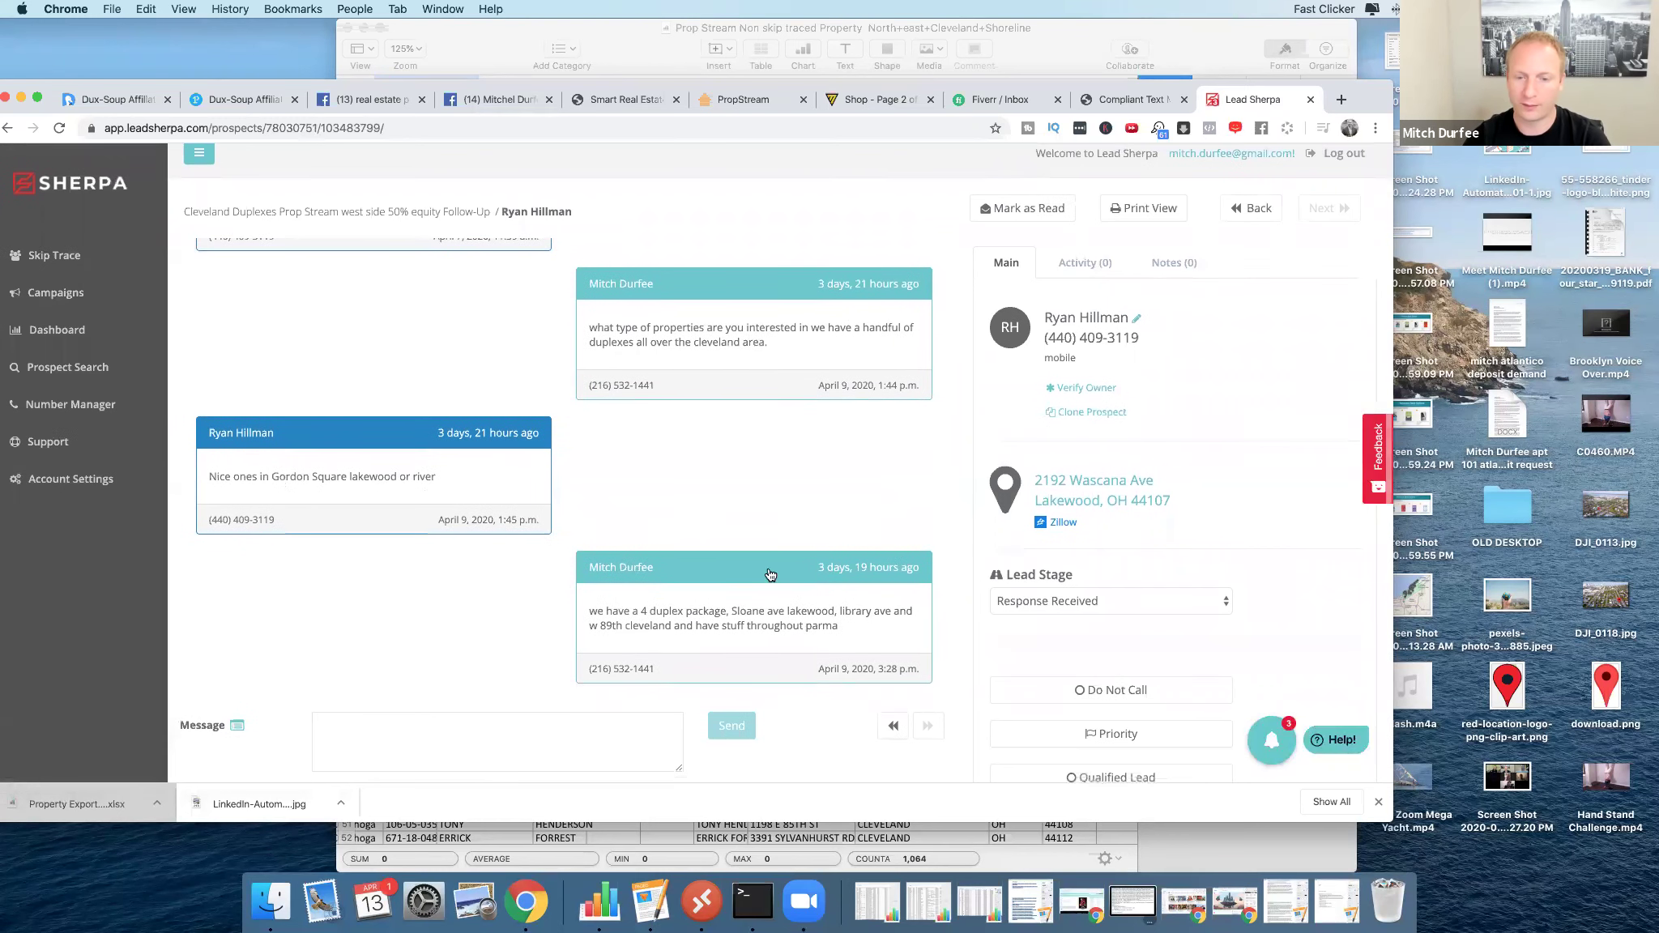
left_click(1244, 209)
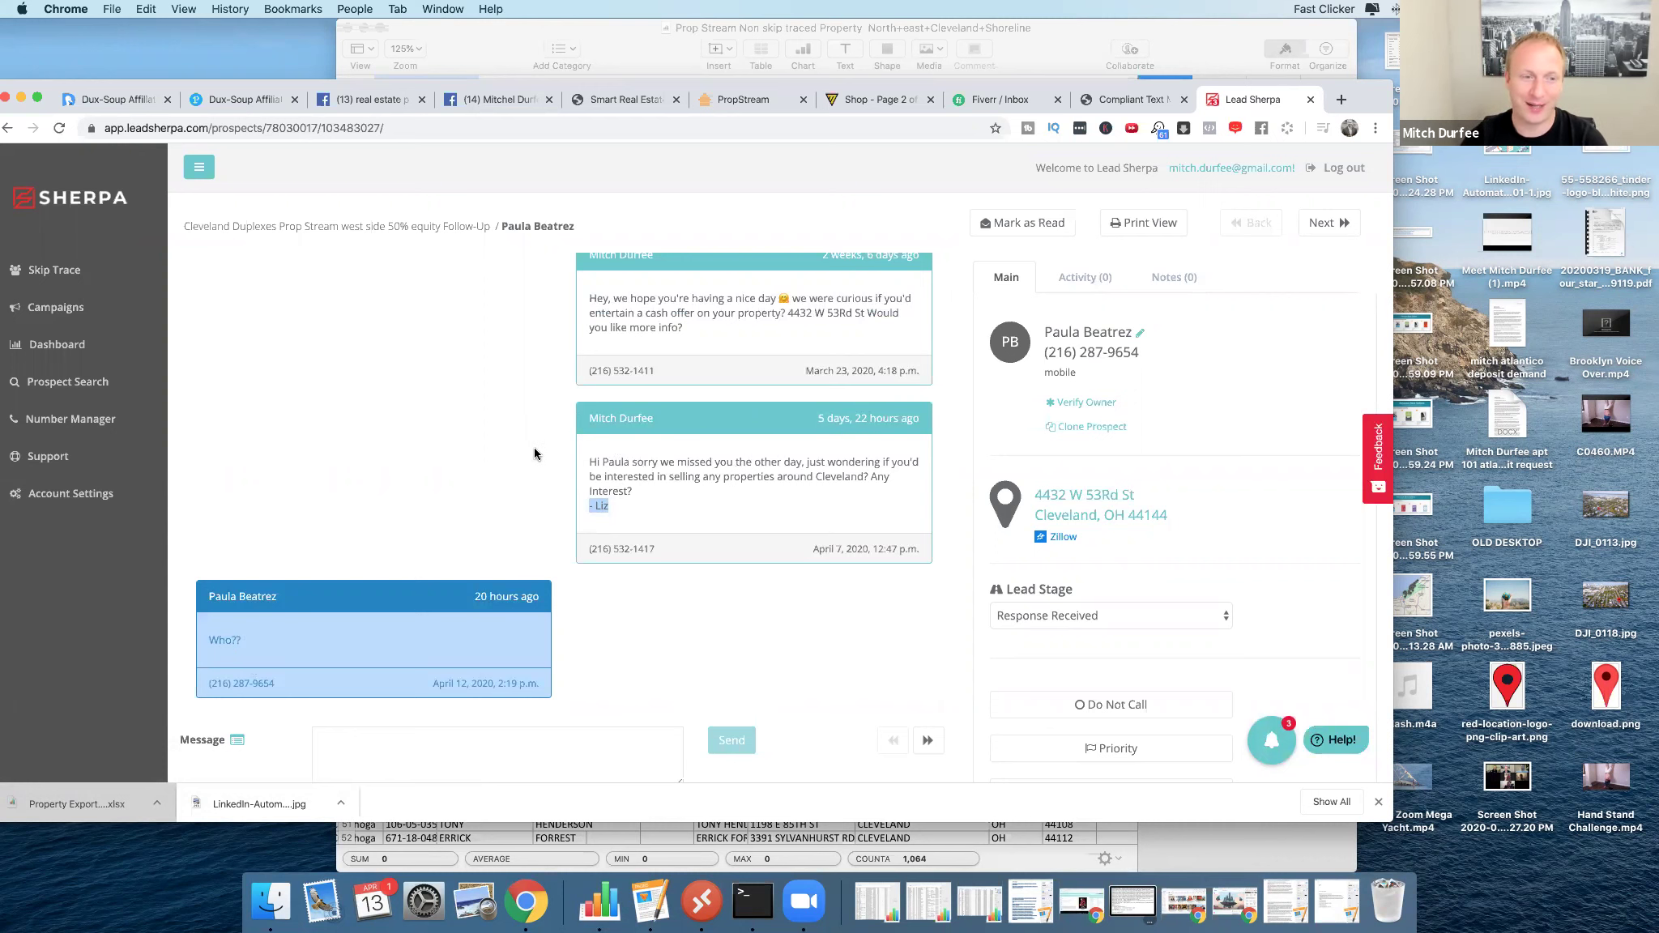
scroll(535, 453, "up", 1)
left_click(423, 230)
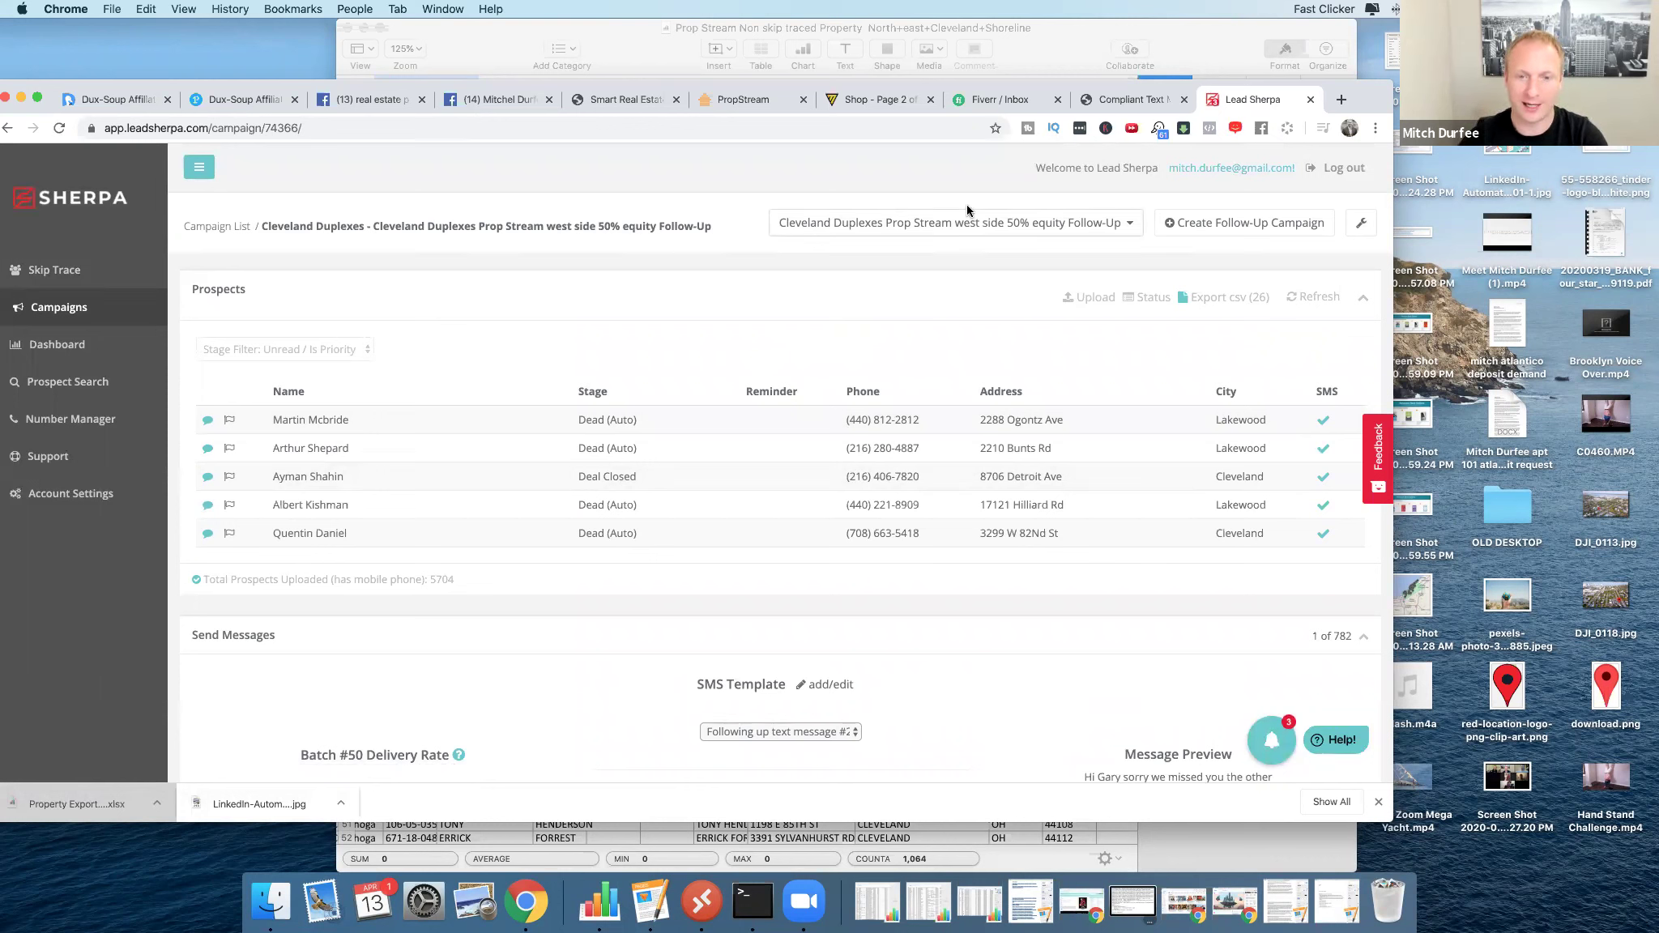
In the Fiverr conversation, send the seller "Sounds good, how long for the turn around?" and "and do you want to send a custom offer over".
left_click(993, 107)
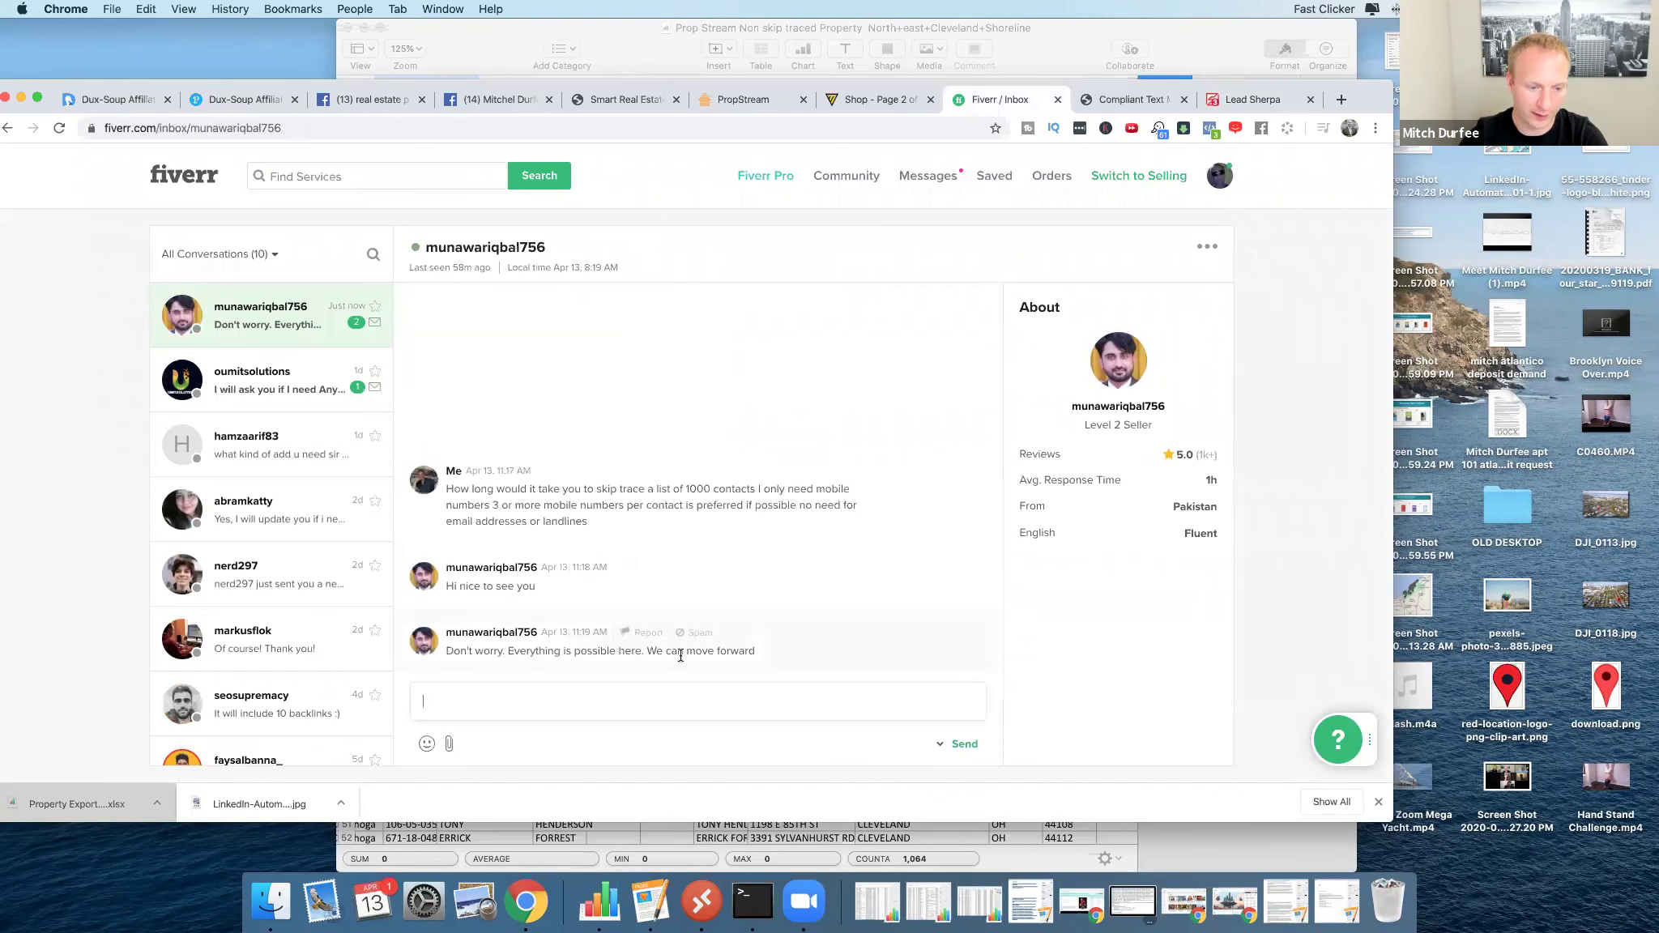
type("Sounds good, how long for t")
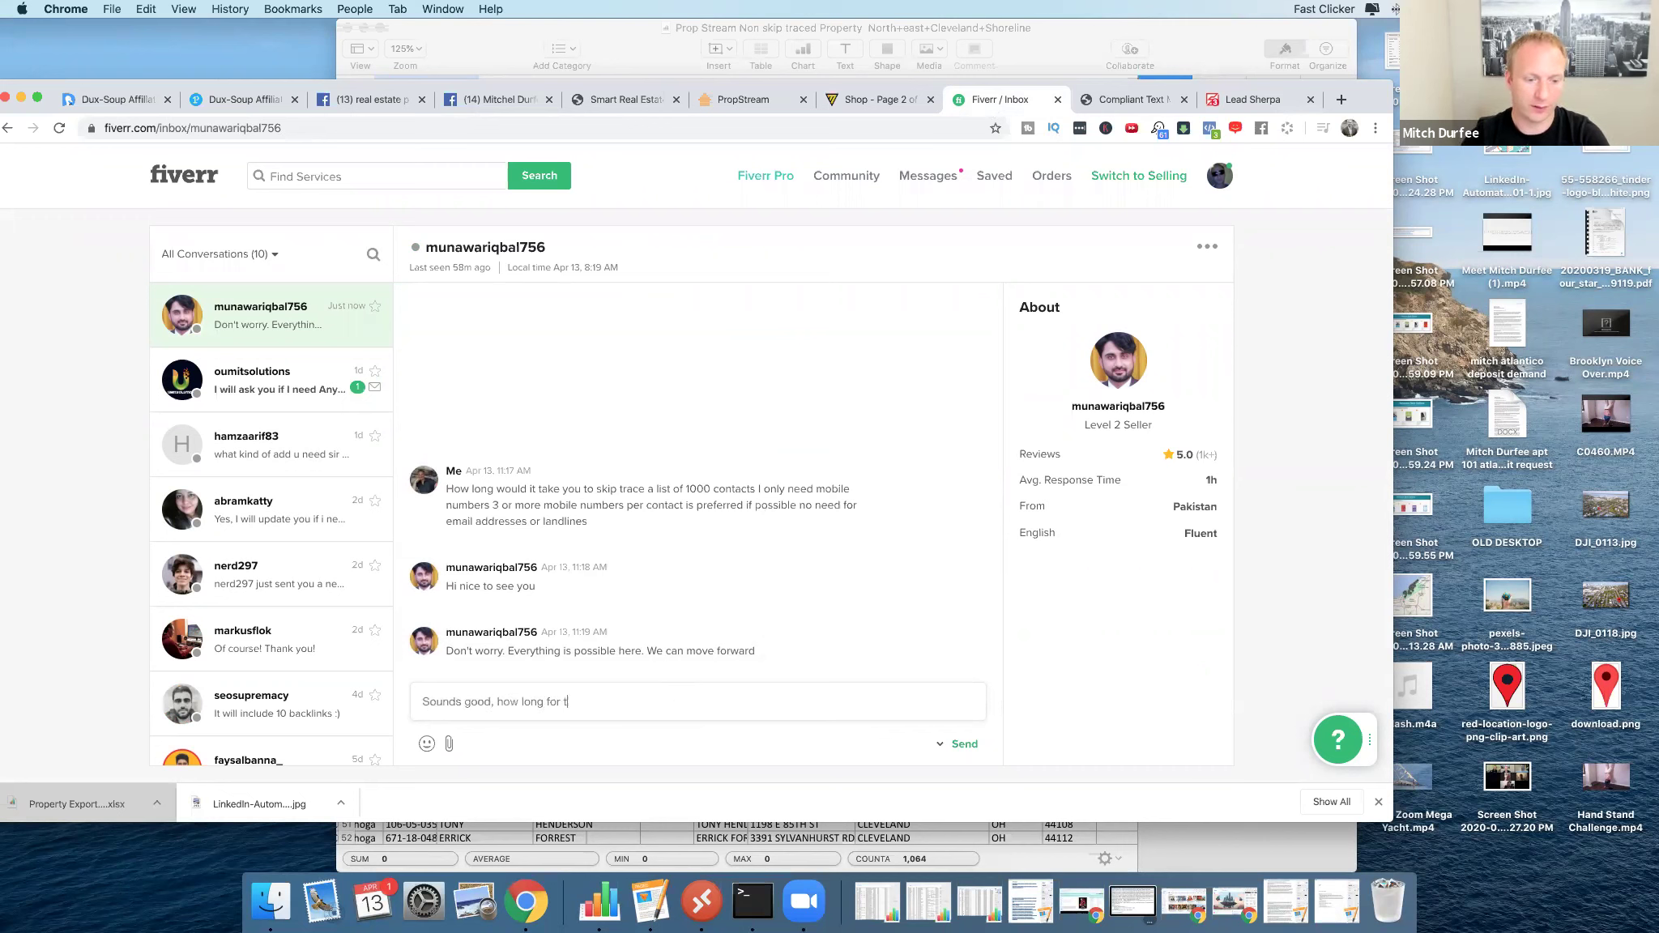
type("he turn around")
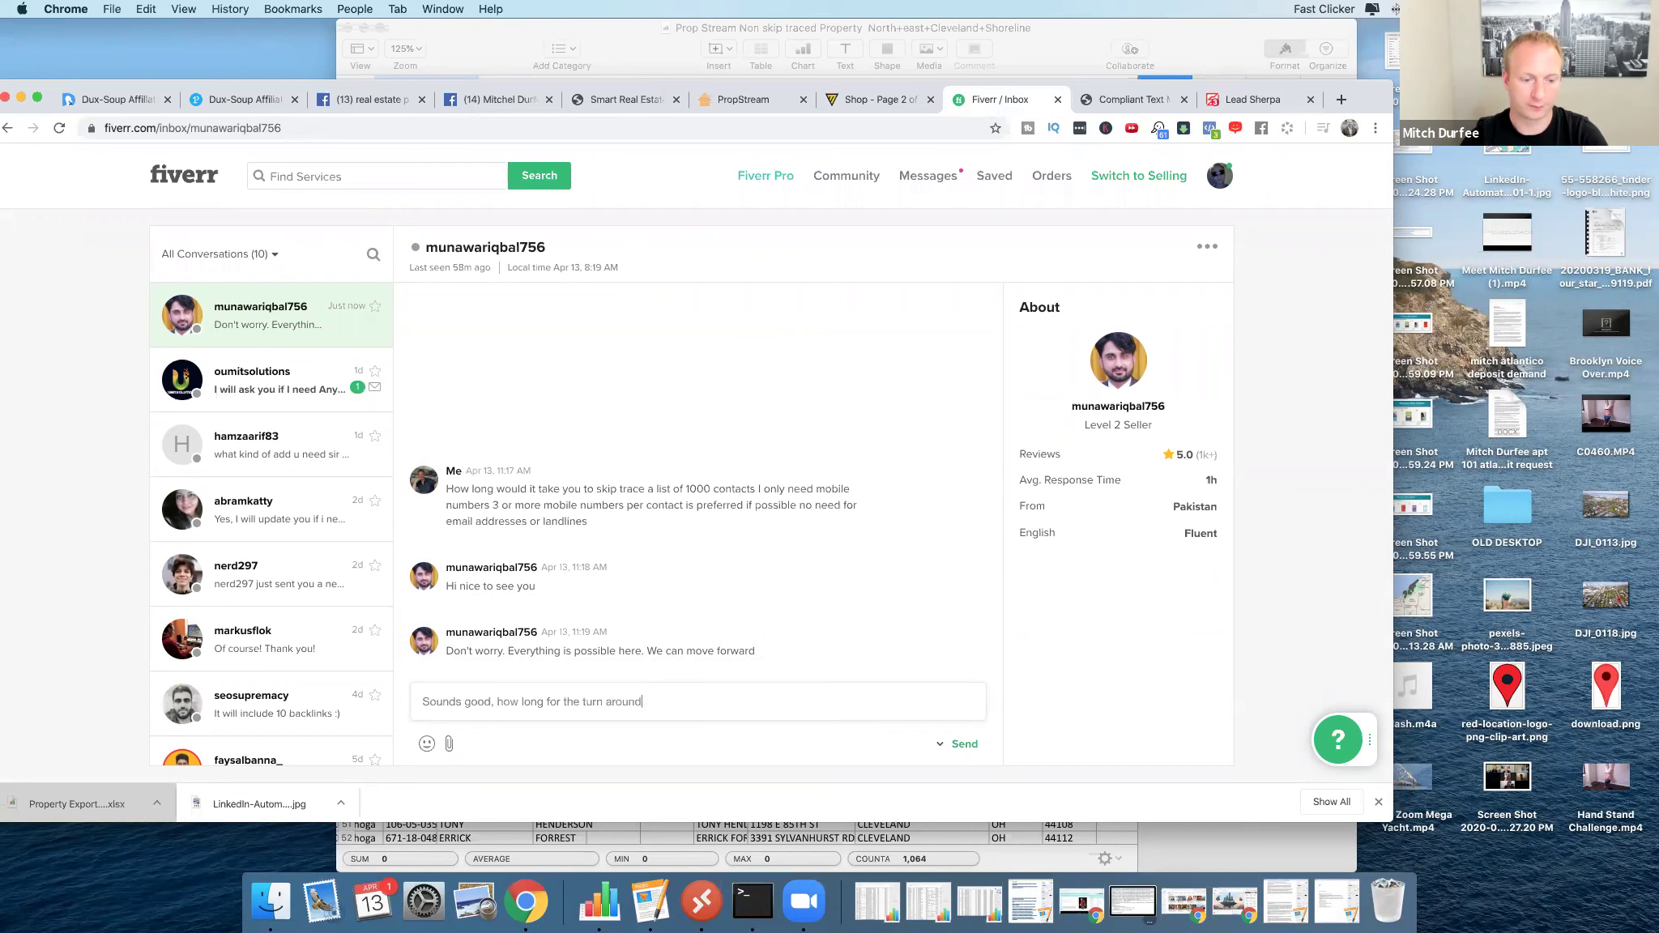
type("?")
key("Return")
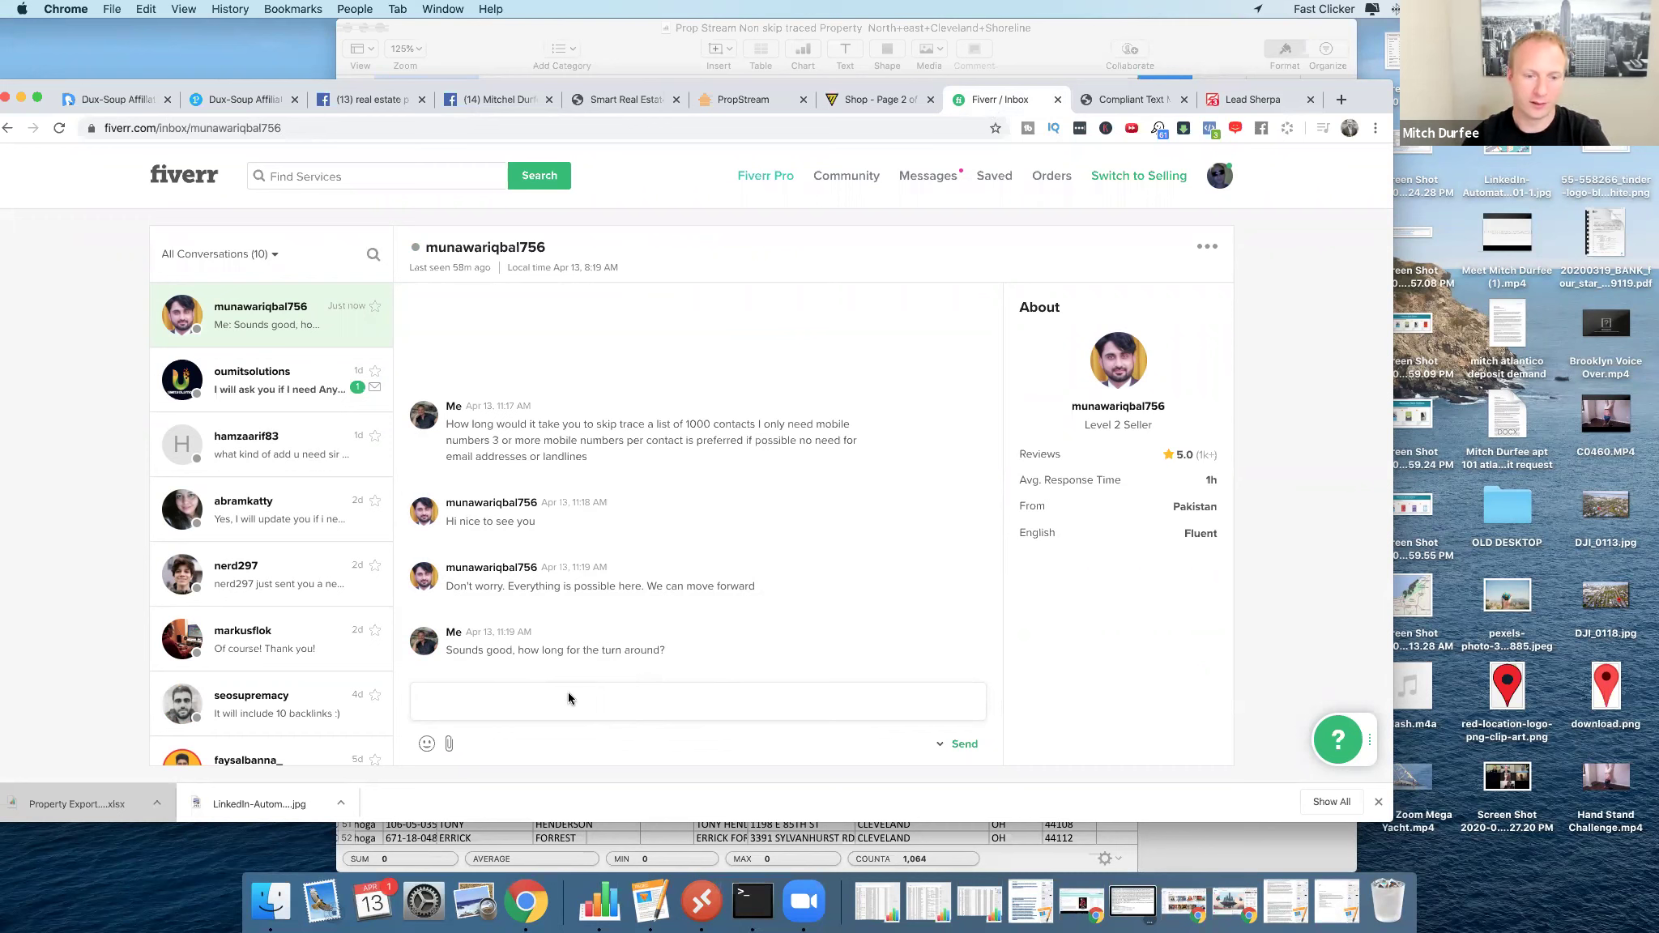
type("and do you want to send a custom offer over")
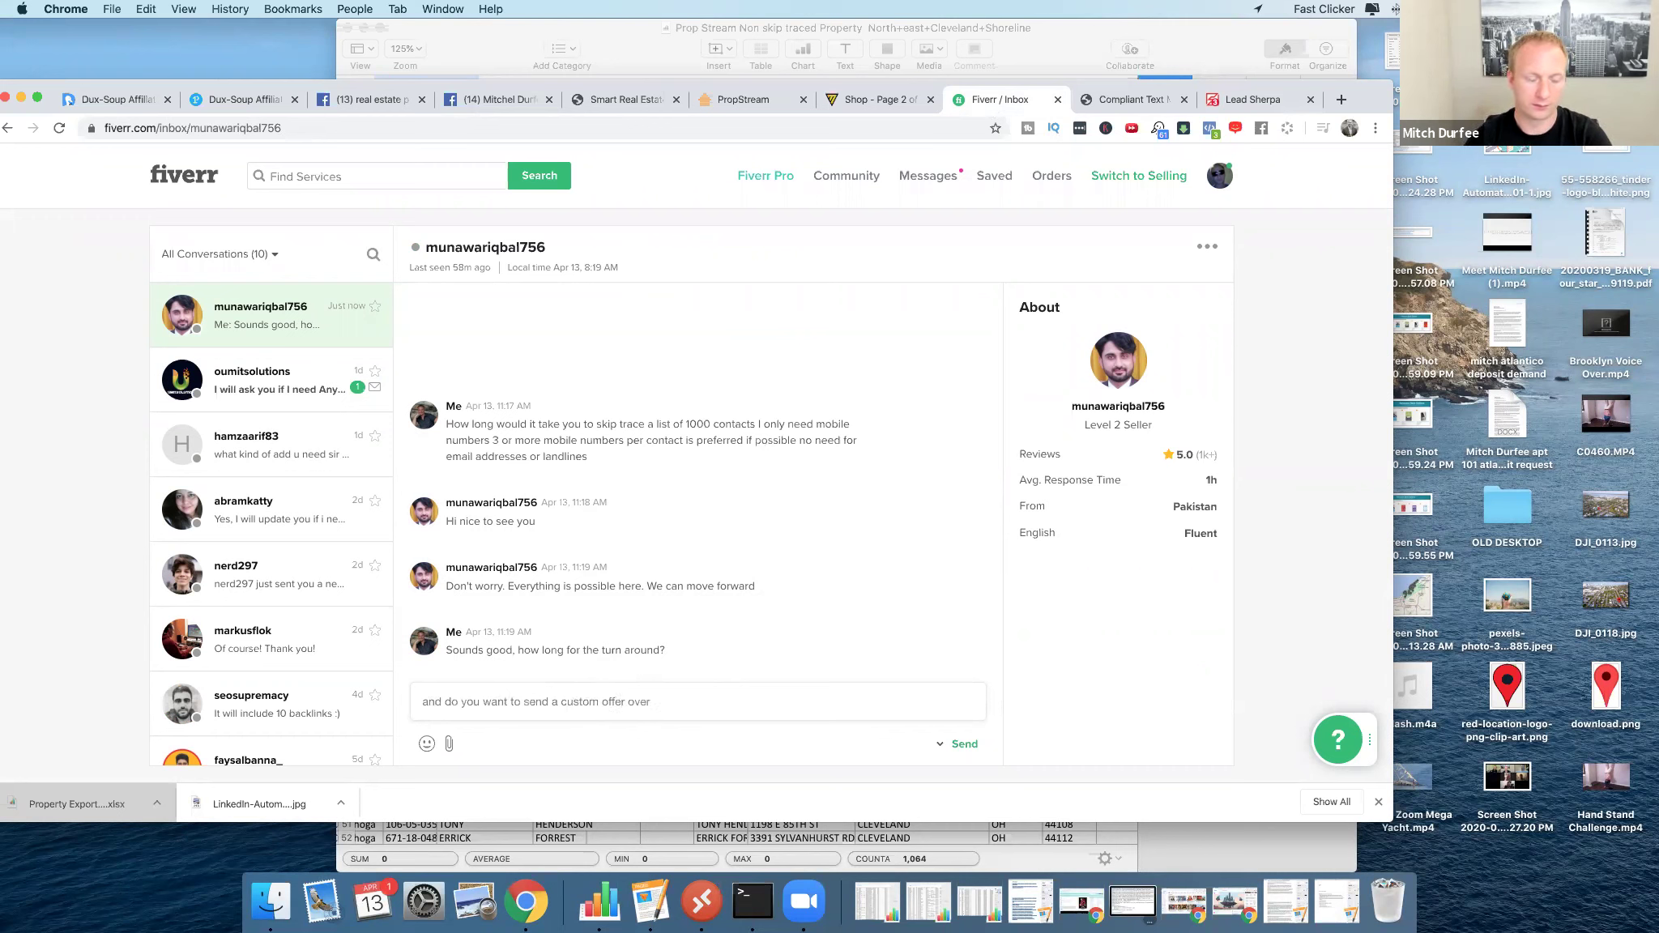
key("Return")
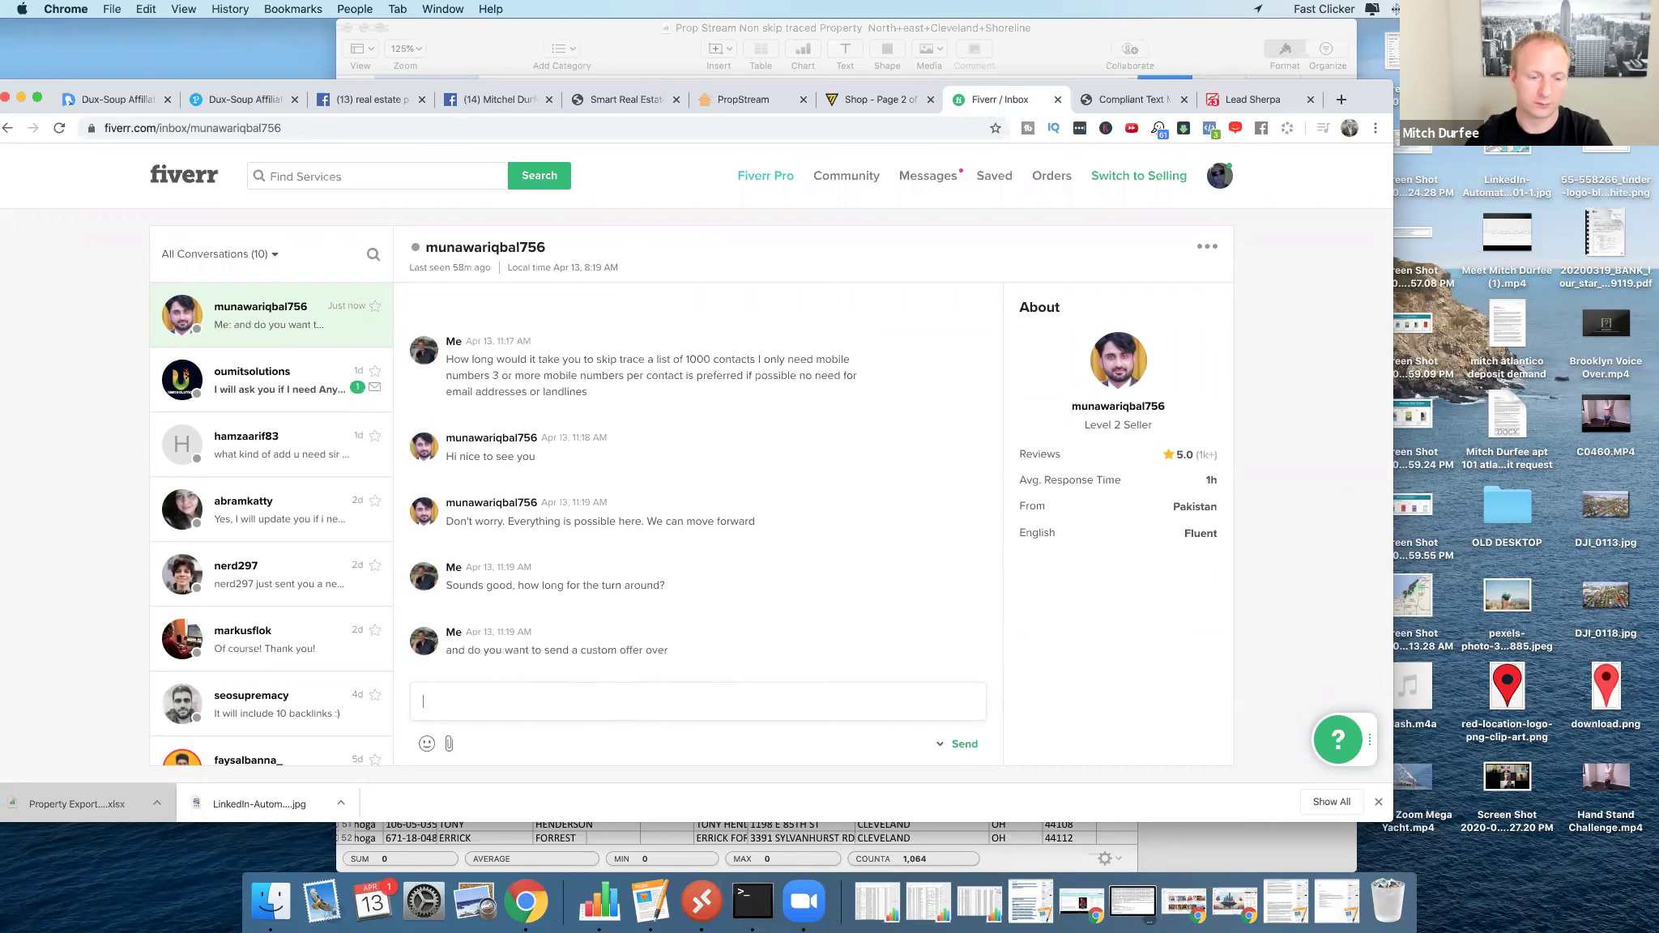
Attach the "Prop Stream Non skip traced Property North+east+Cleveland+Shoreline" spreadsheet from Downloads and send it to the seller.
left_click(448, 746)
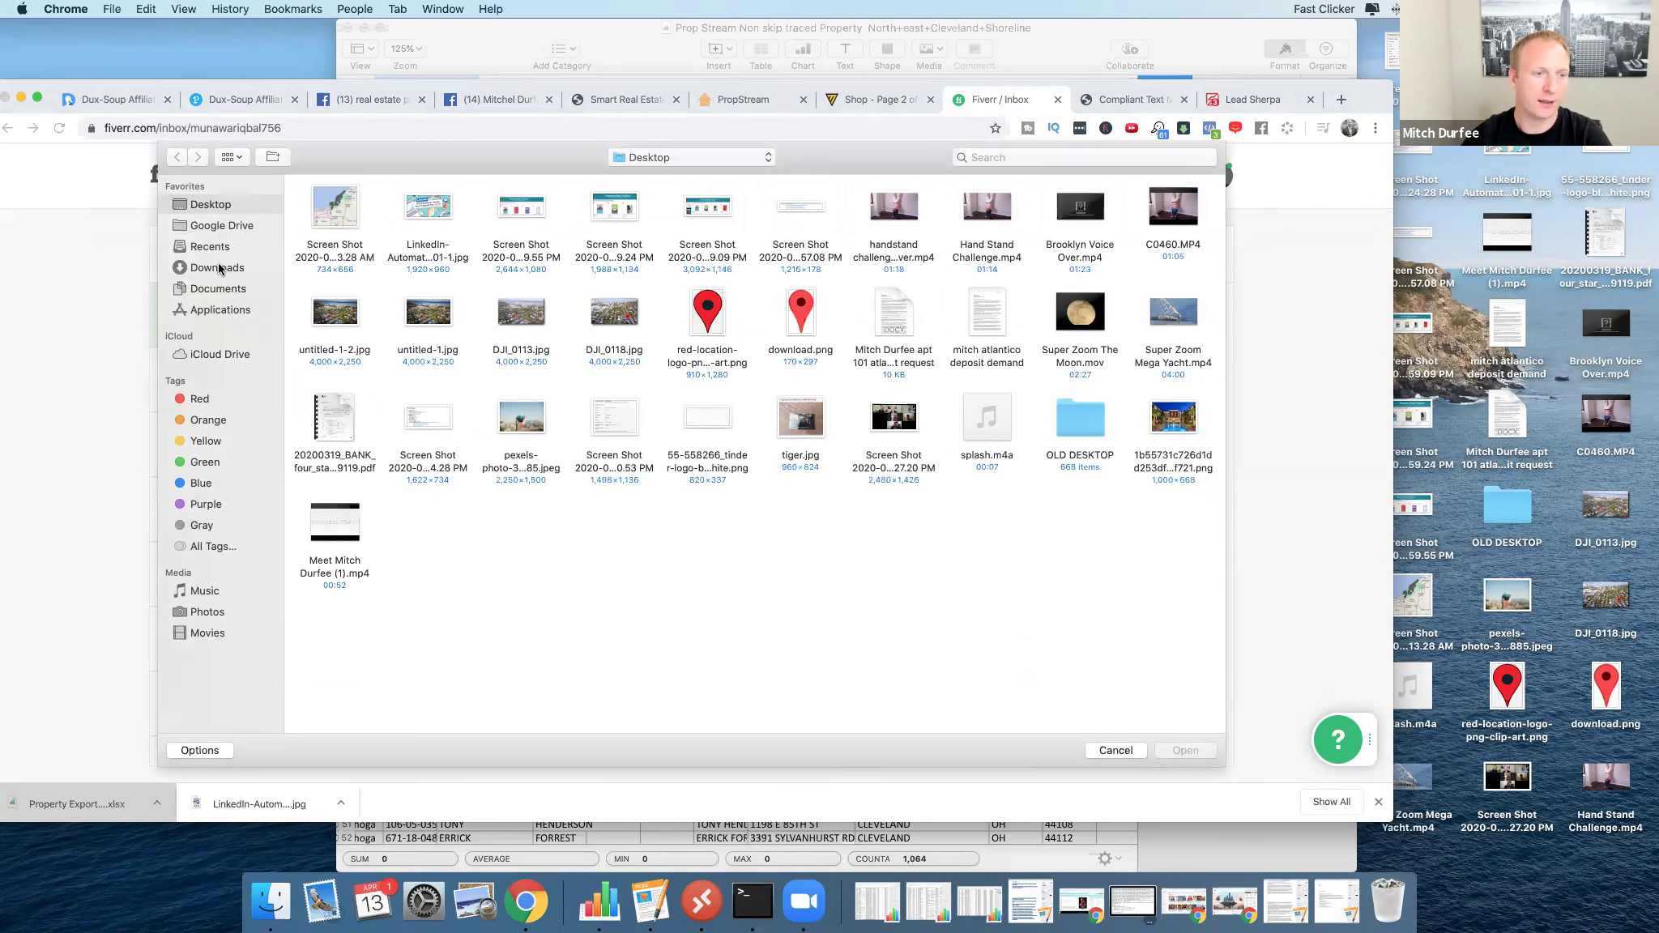
left_click(217, 269)
left_click(342, 198)
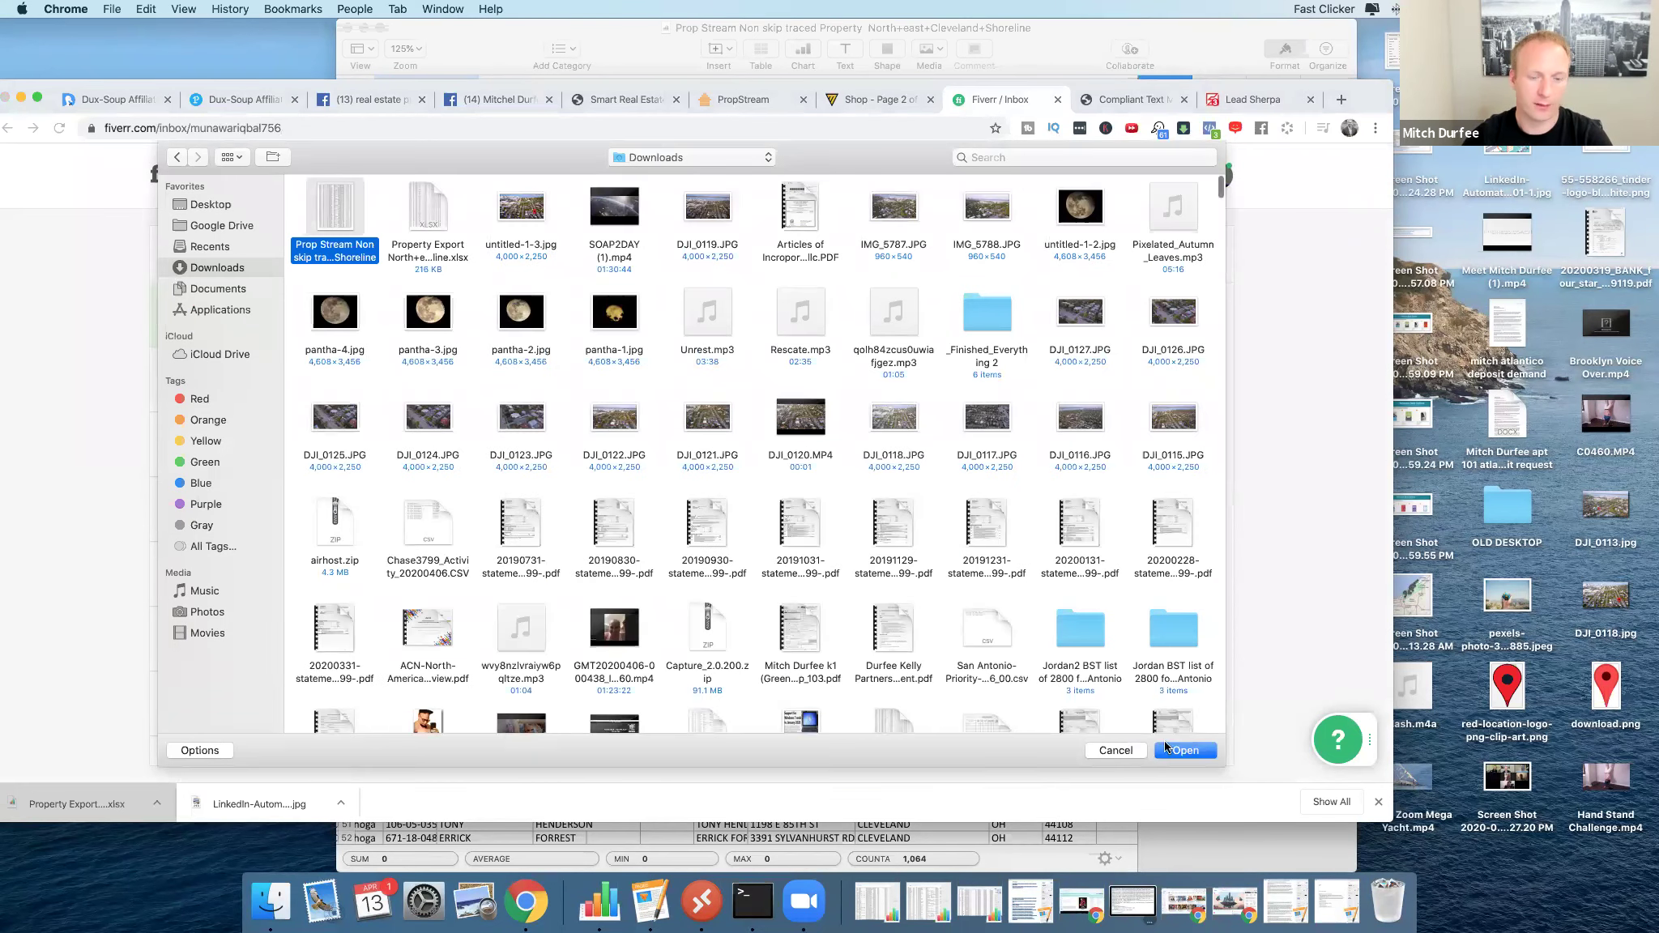
left_click(1197, 756)
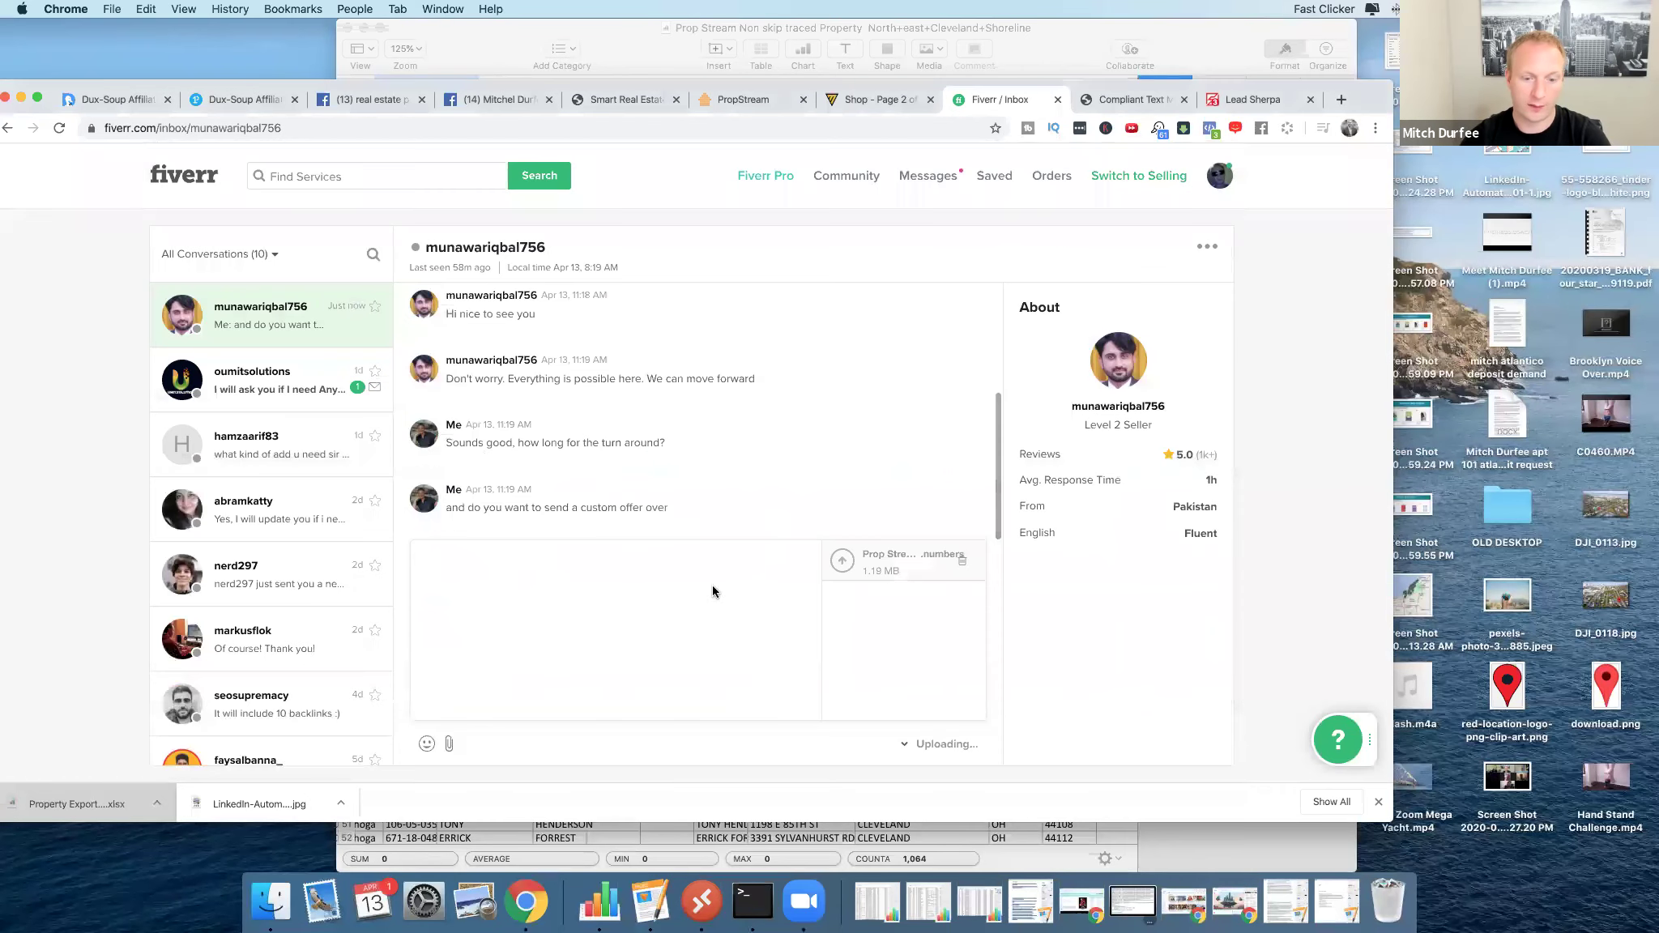
left_click(964, 744)
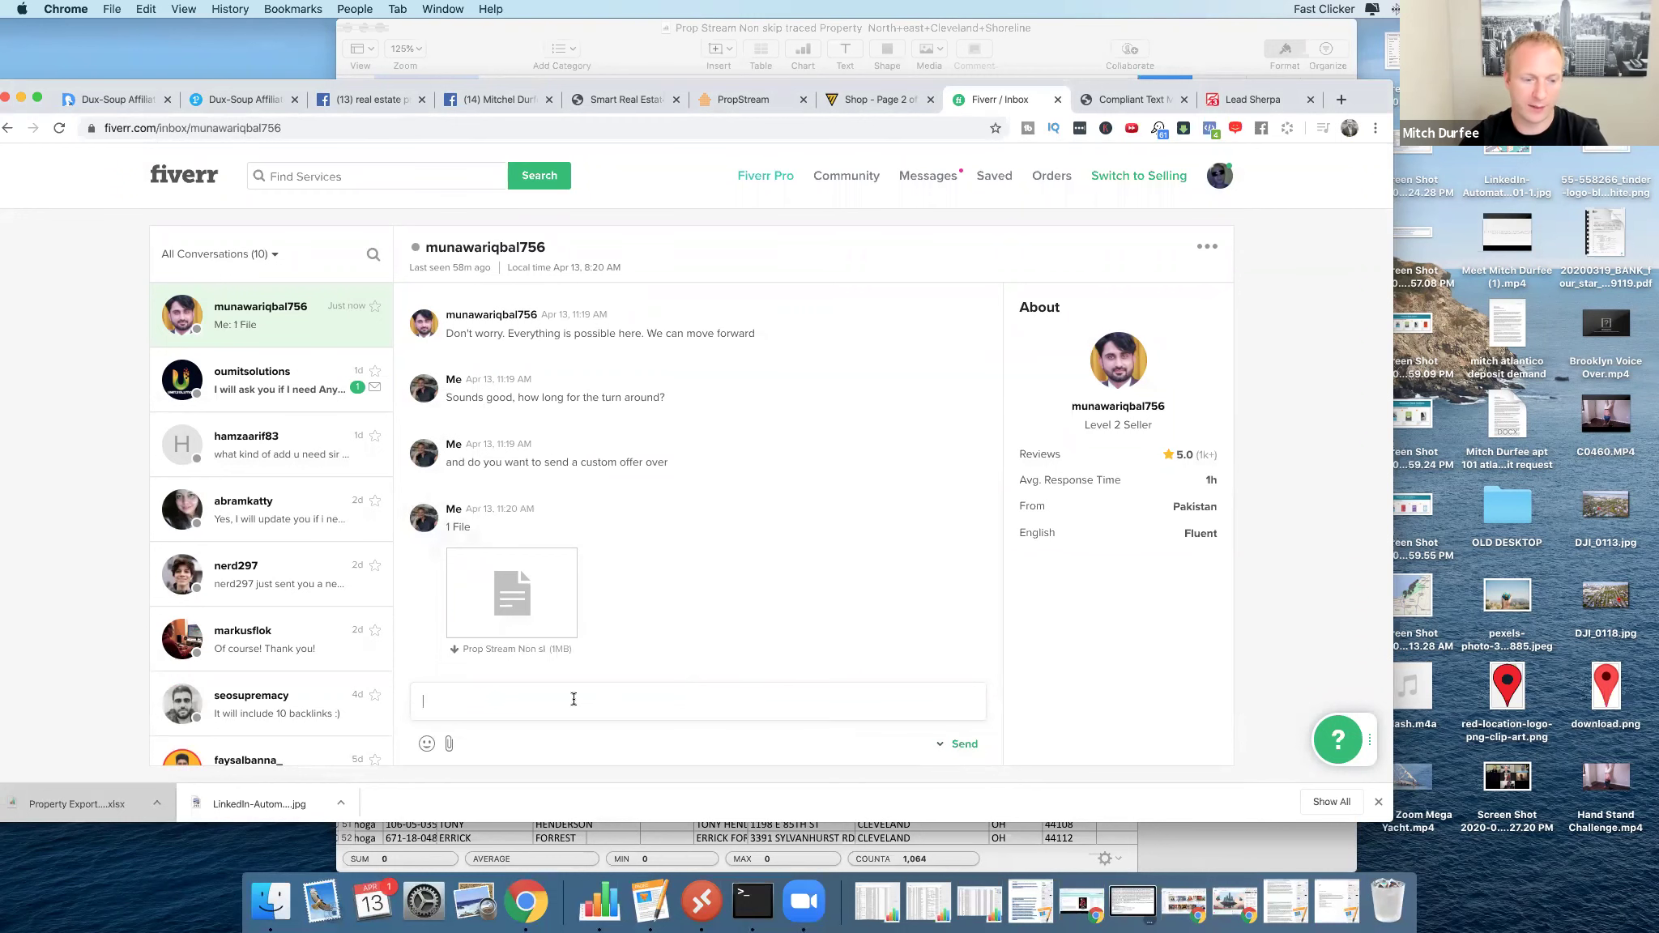
scroll(864, 390, "up", 1)
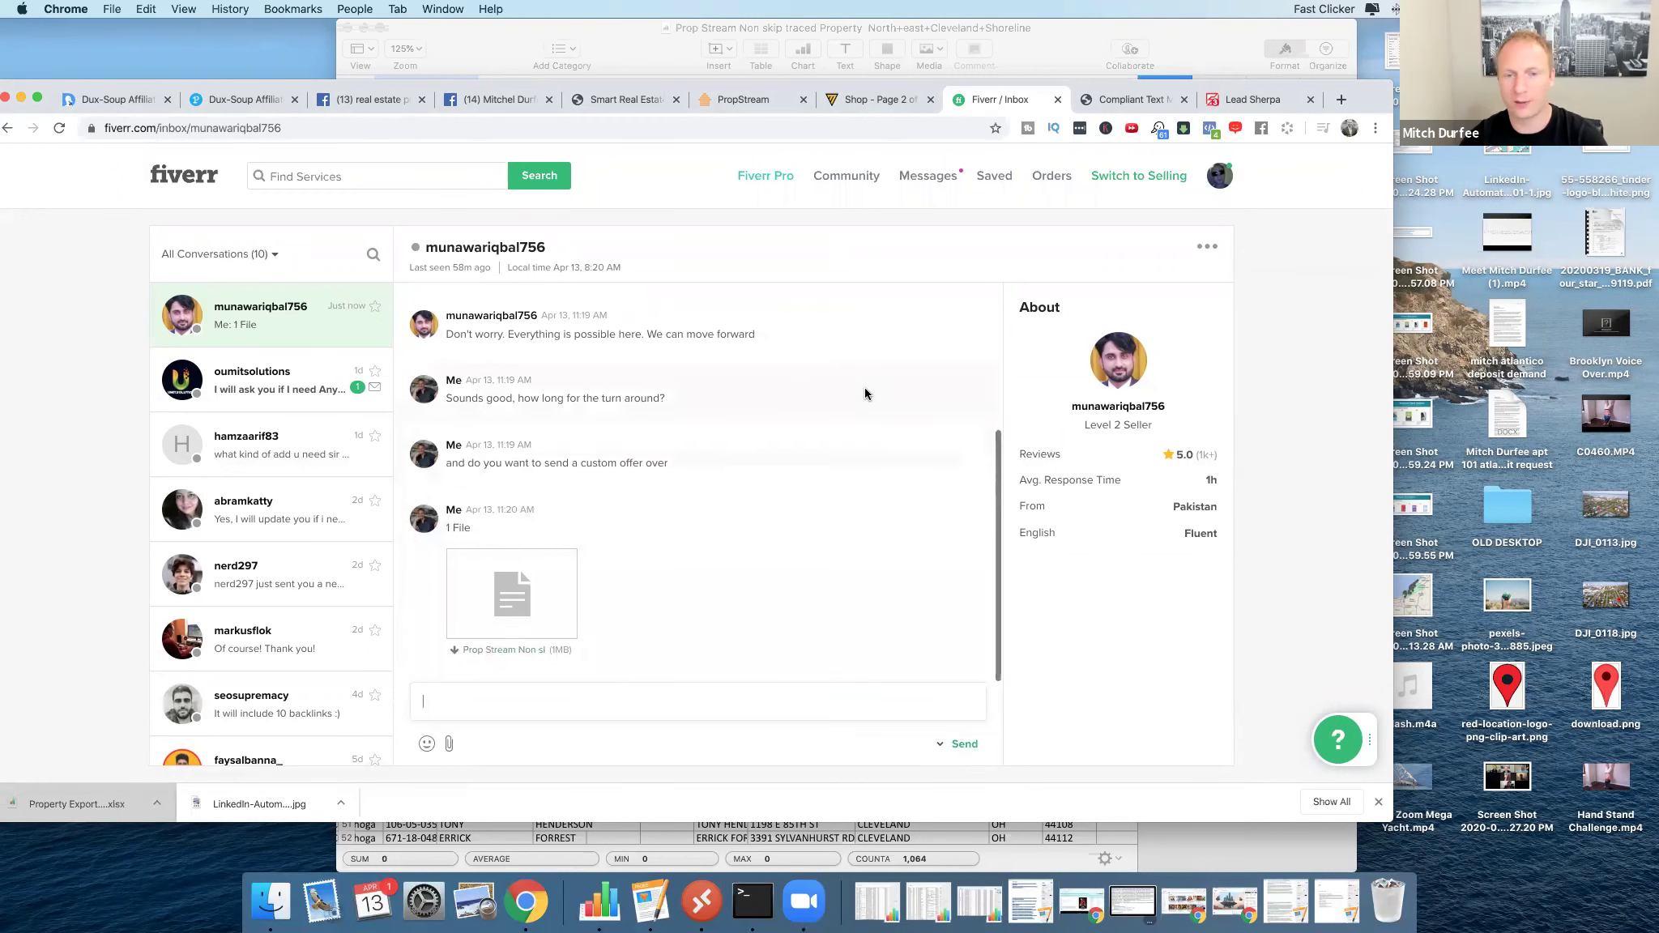
scroll(891, 446, "up", 1)
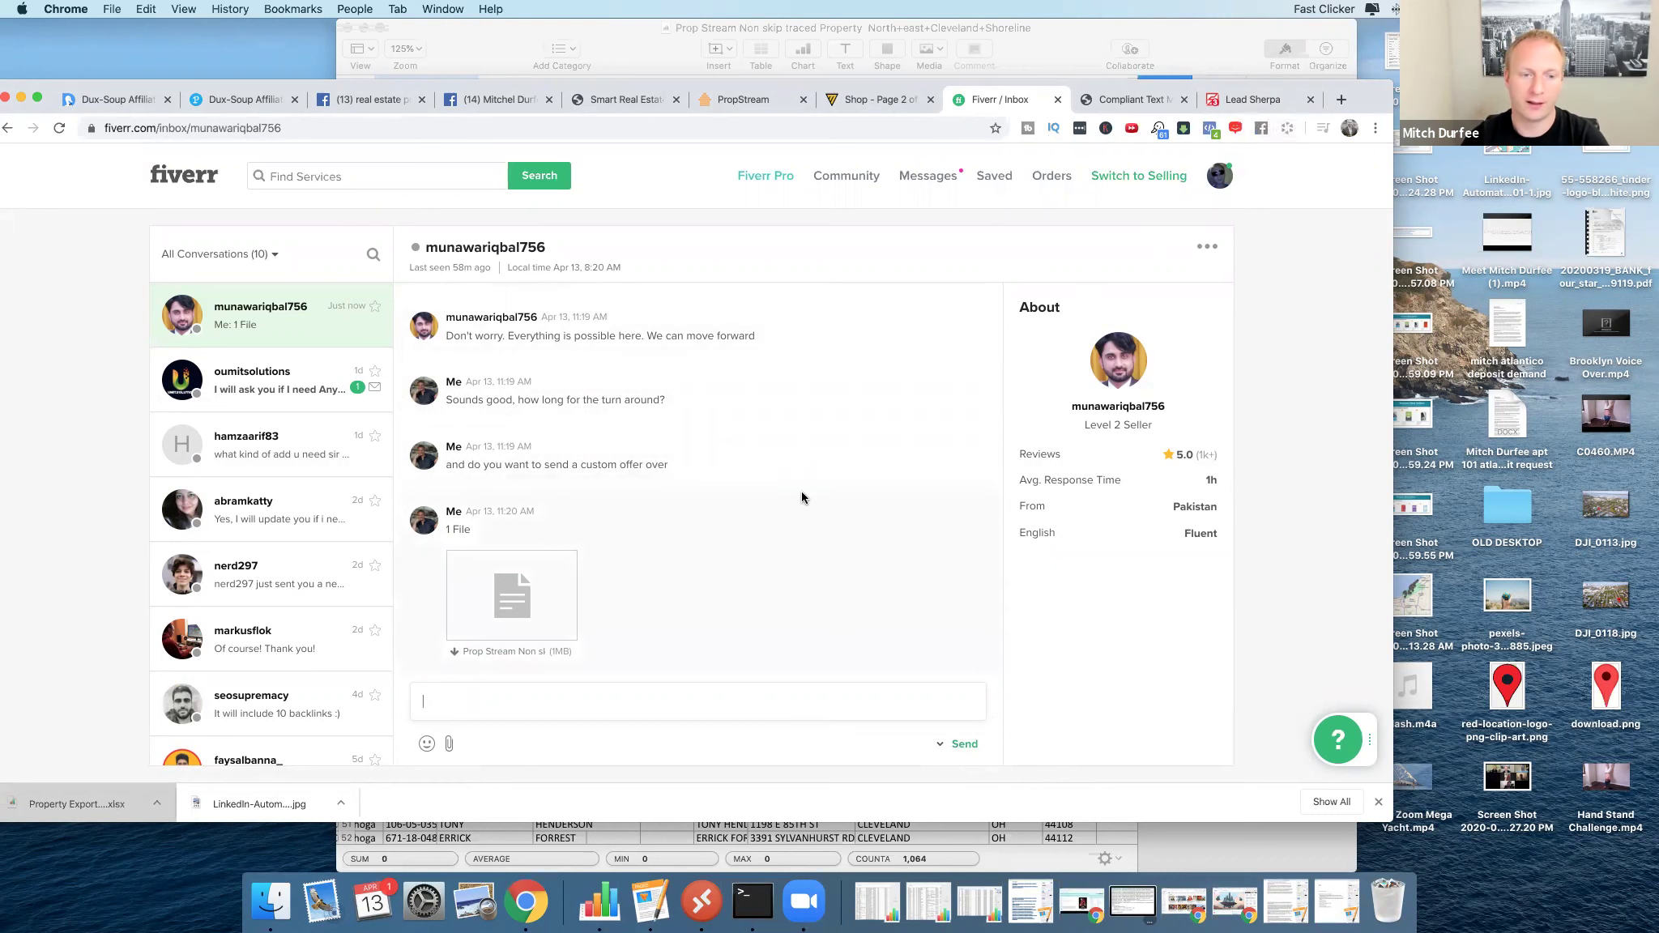
Return to the Lead Sherpa follow-up campaign and check the SMS template choices for its outgoing messages.
left_click(1251, 99)
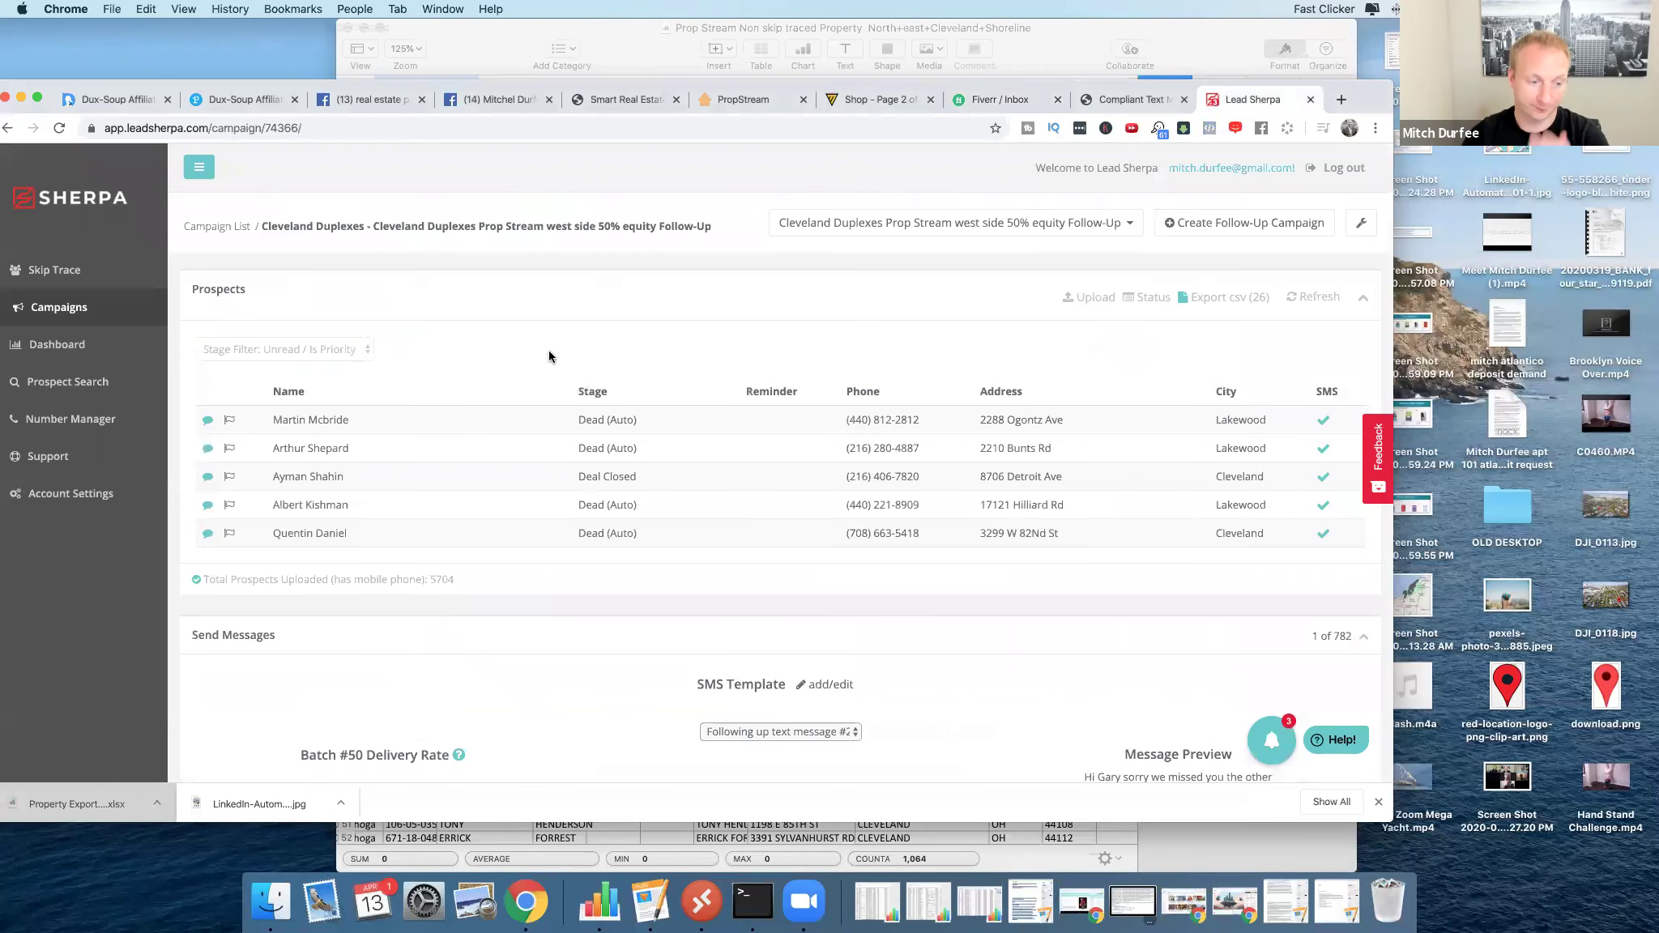
scroll(857, 612, "down", 5)
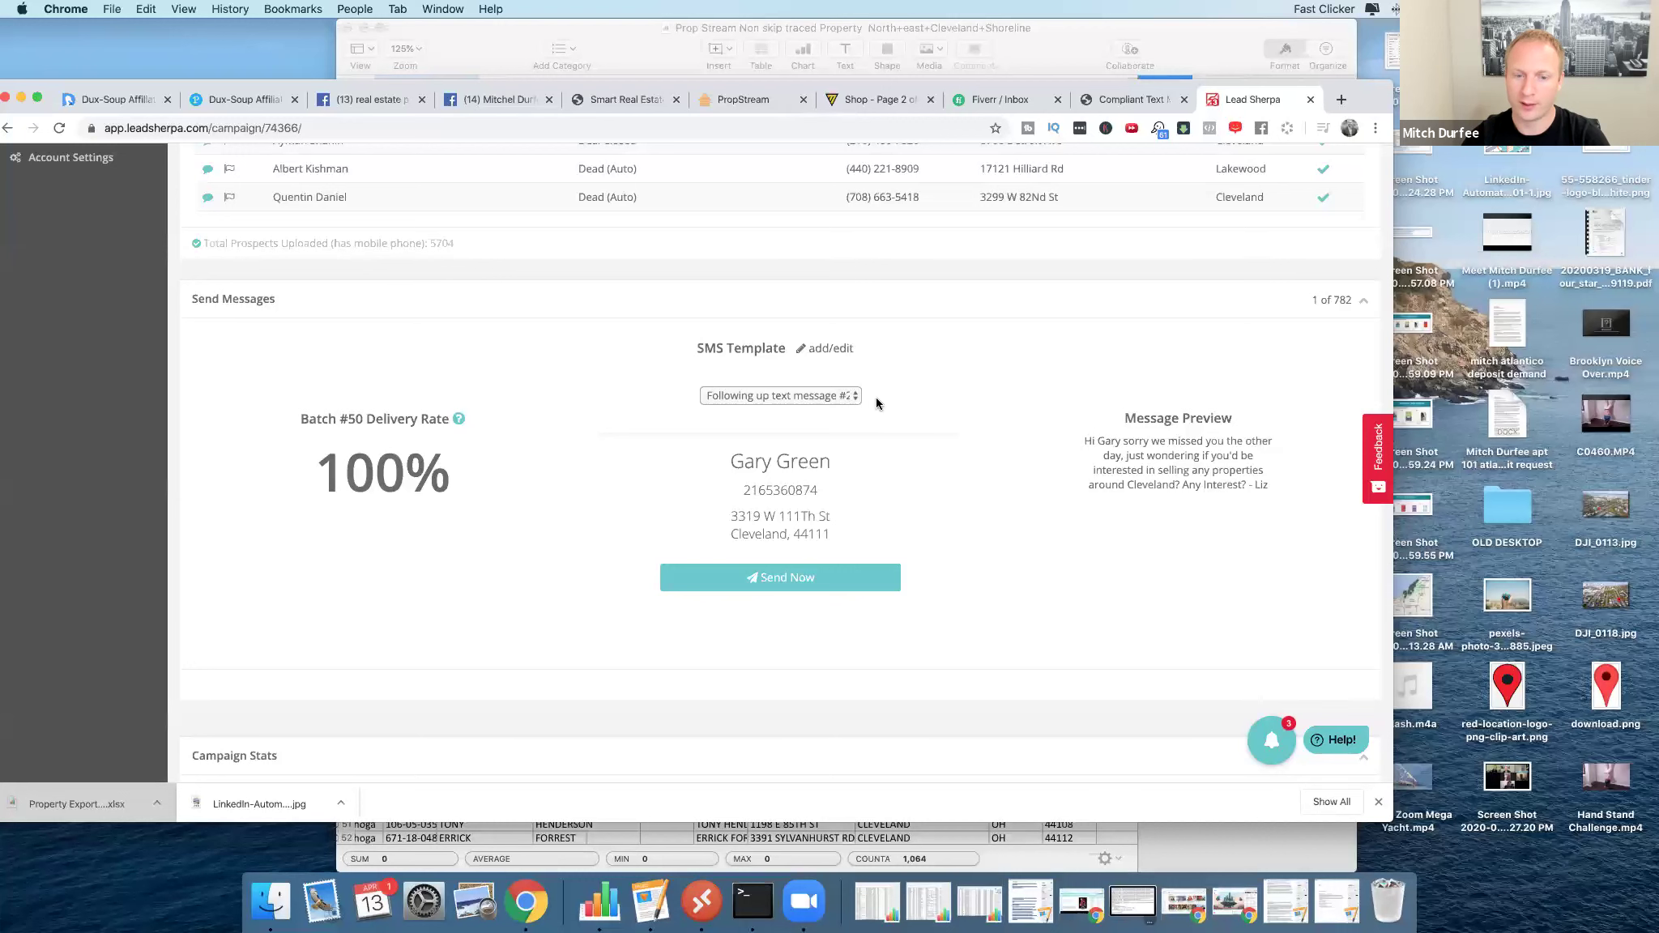
left_click(843, 396)
left_click(821, 395)
left_click(821, 396)
left_click(821, 396)
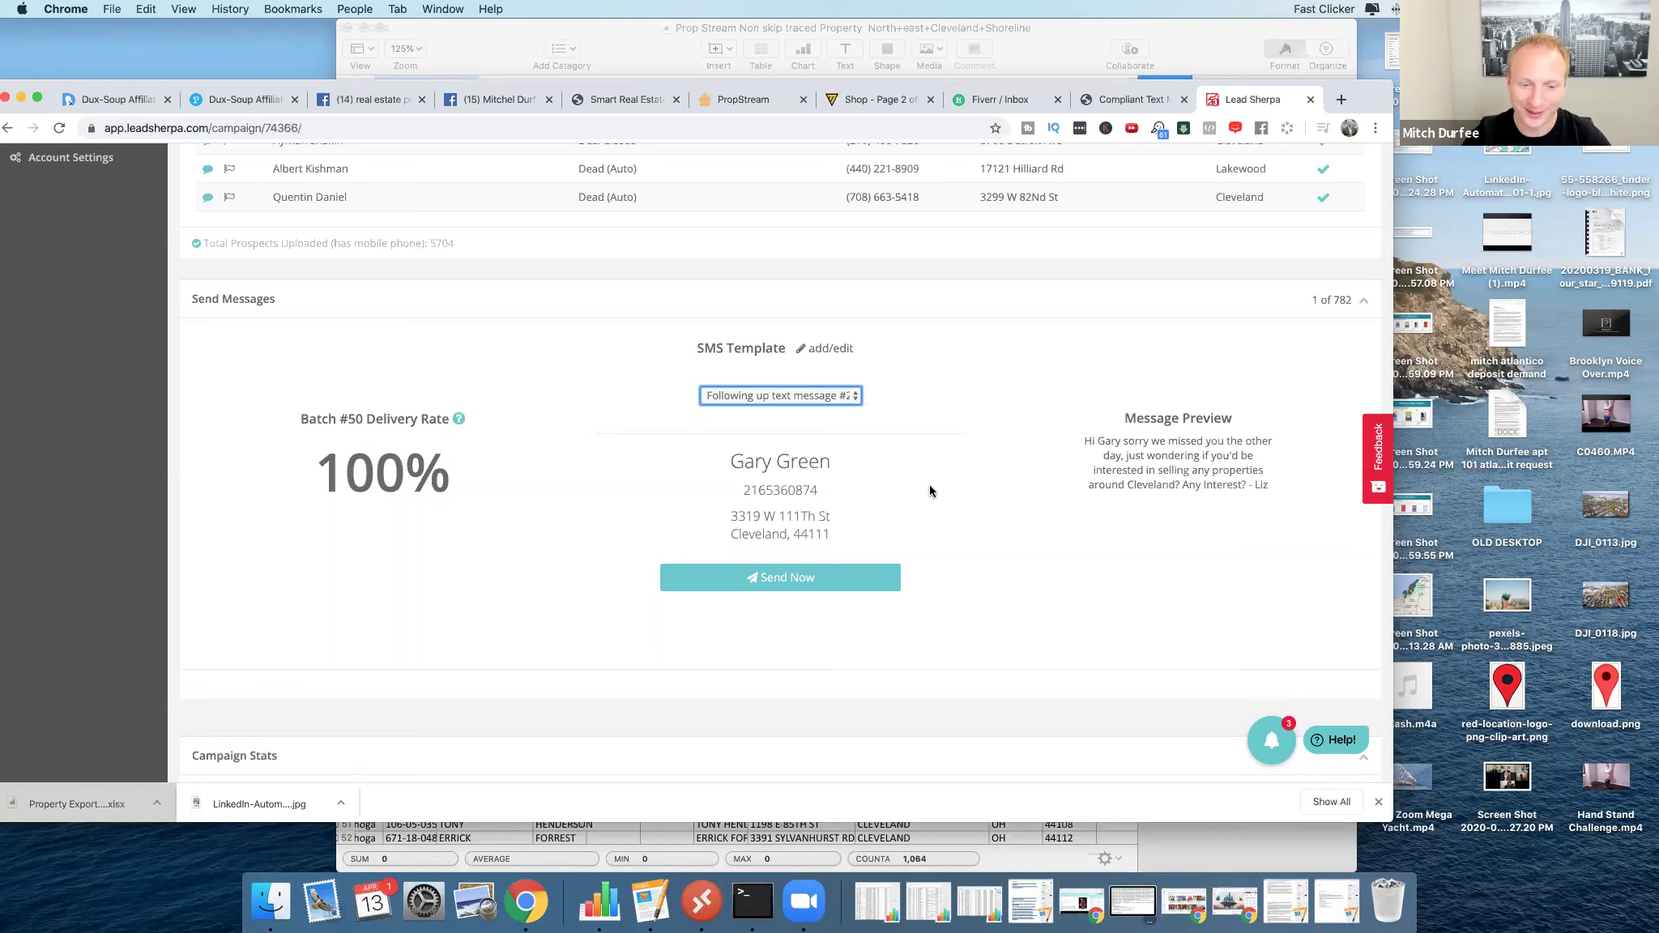
Send the "Following up text message #2" SMS to the first 15 prospects in the campaign's sending queue.
left_click(809, 586)
left_click(809, 587)
left_click(810, 587)
left_click(809, 586)
left_click(809, 586)
left_click(809, 586)
left_click(809, 586)
left_click(809, 586)
left_click(809, 587)
left_click(809, 586)
left_click(809, 587)
left_click(809, 587)
left_click(809, 587)
left_click(809, 587)
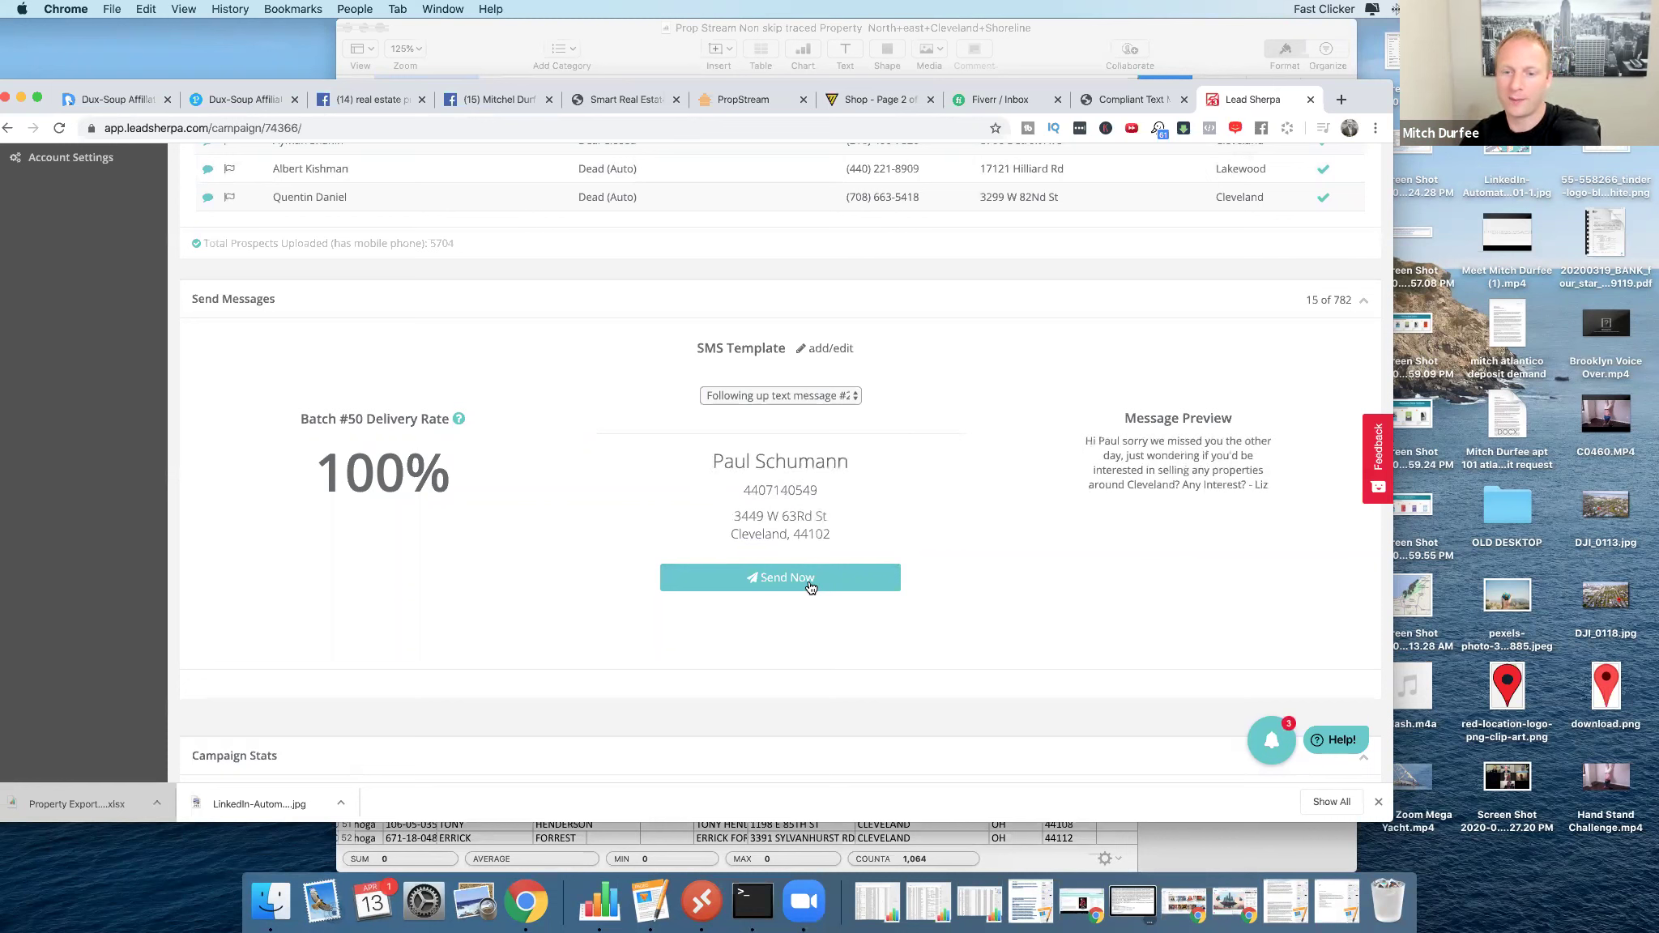
left_click(810, 586)
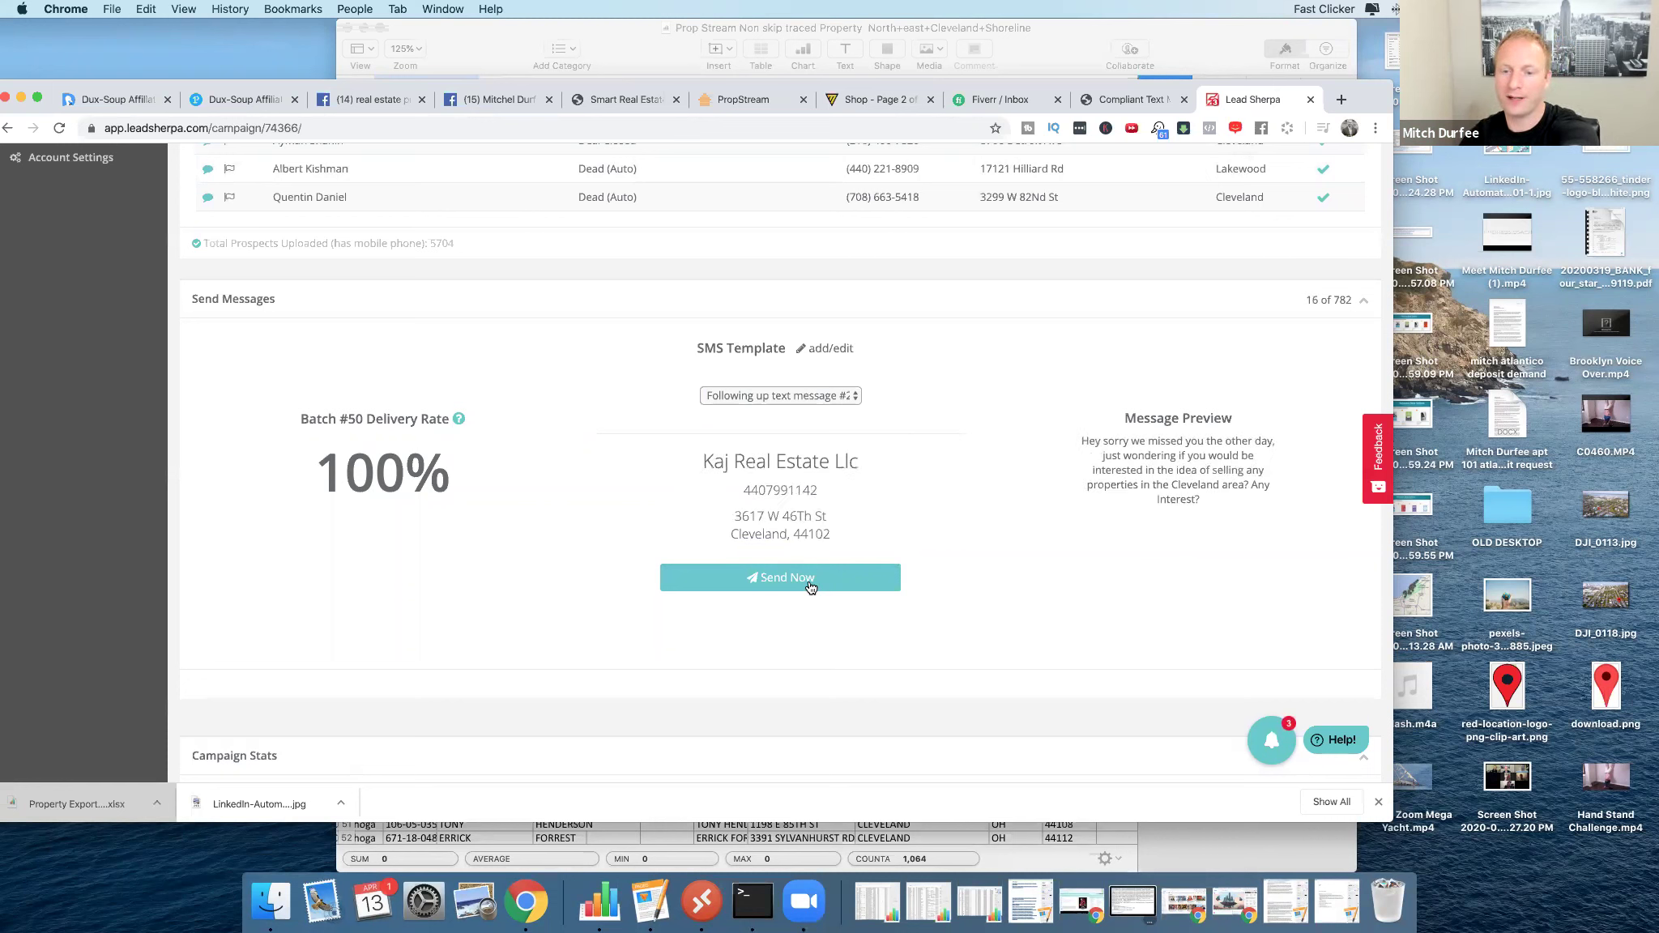
Send the "Following up text message #2" SMS to prospects 16 through 200 in the campaign's sending queue.
left_click(809, 587)
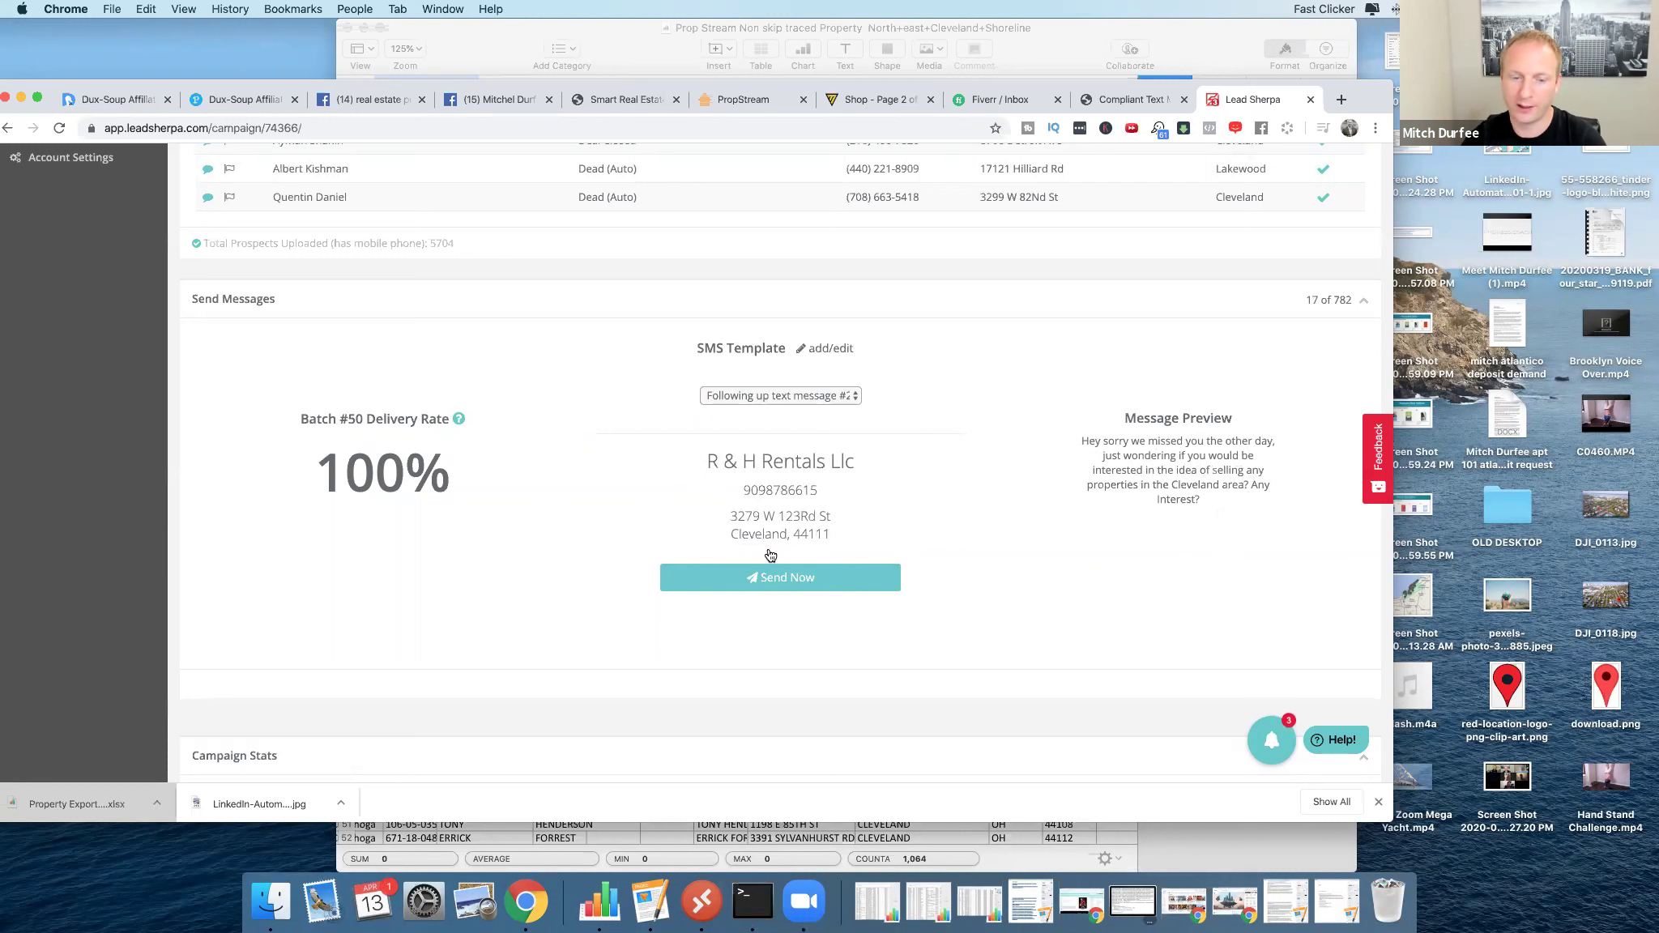
left_click(799, 578)
left_click(777, 577)
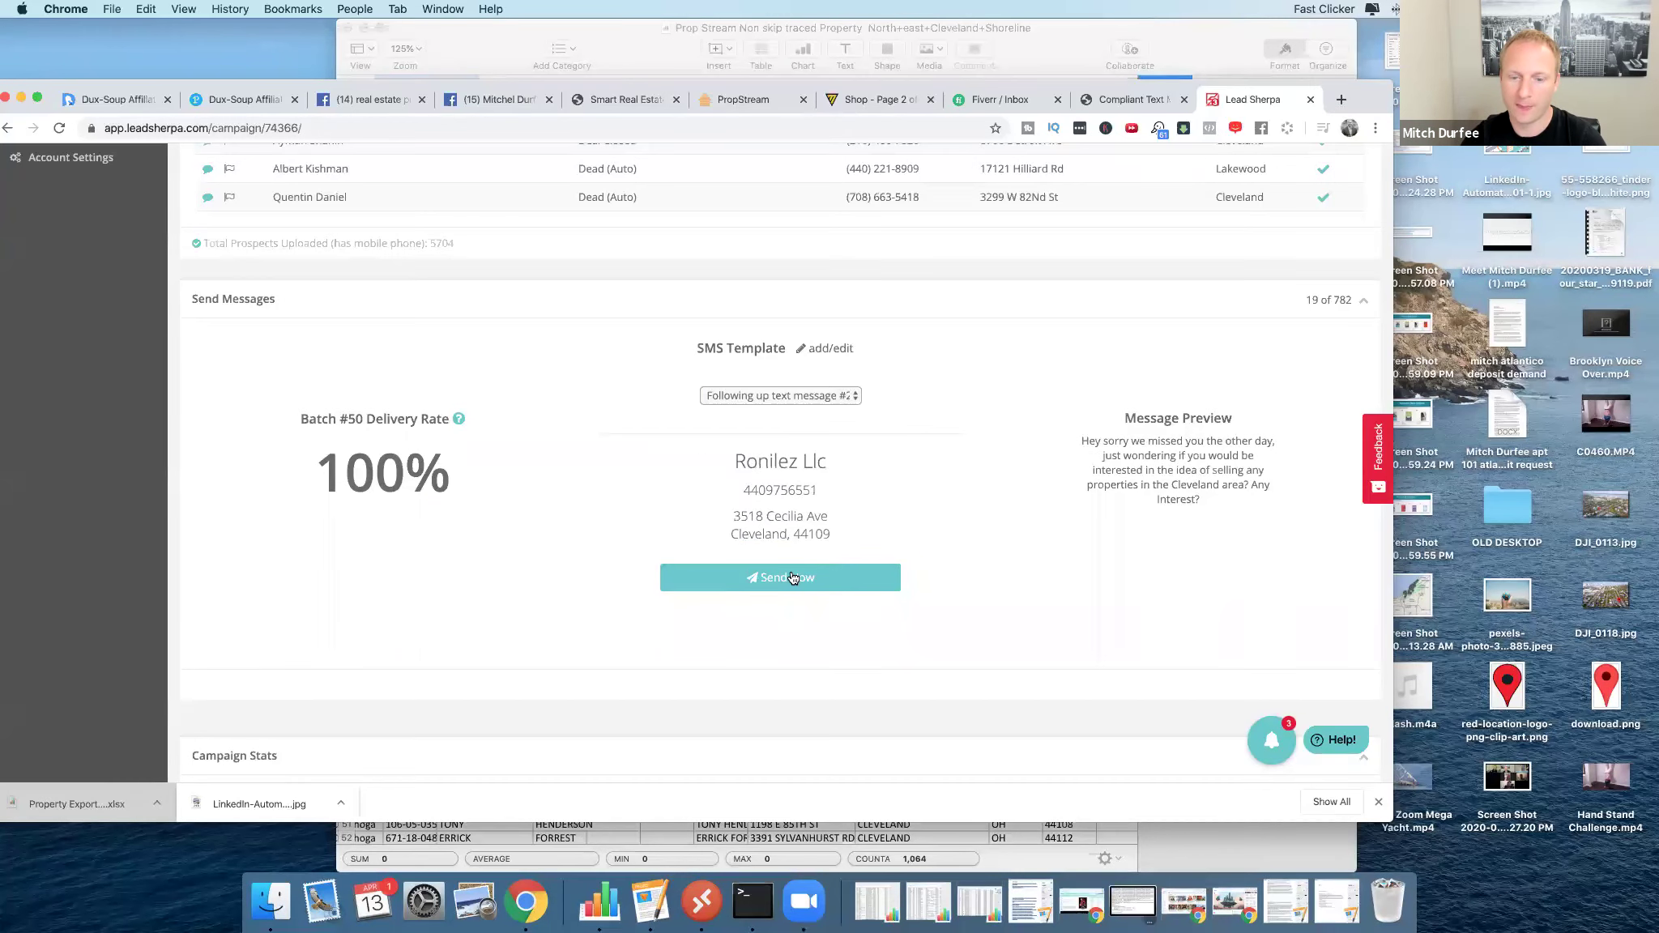
left_click(786, 578)
left_click(790, 584)
left_click(790, 584)
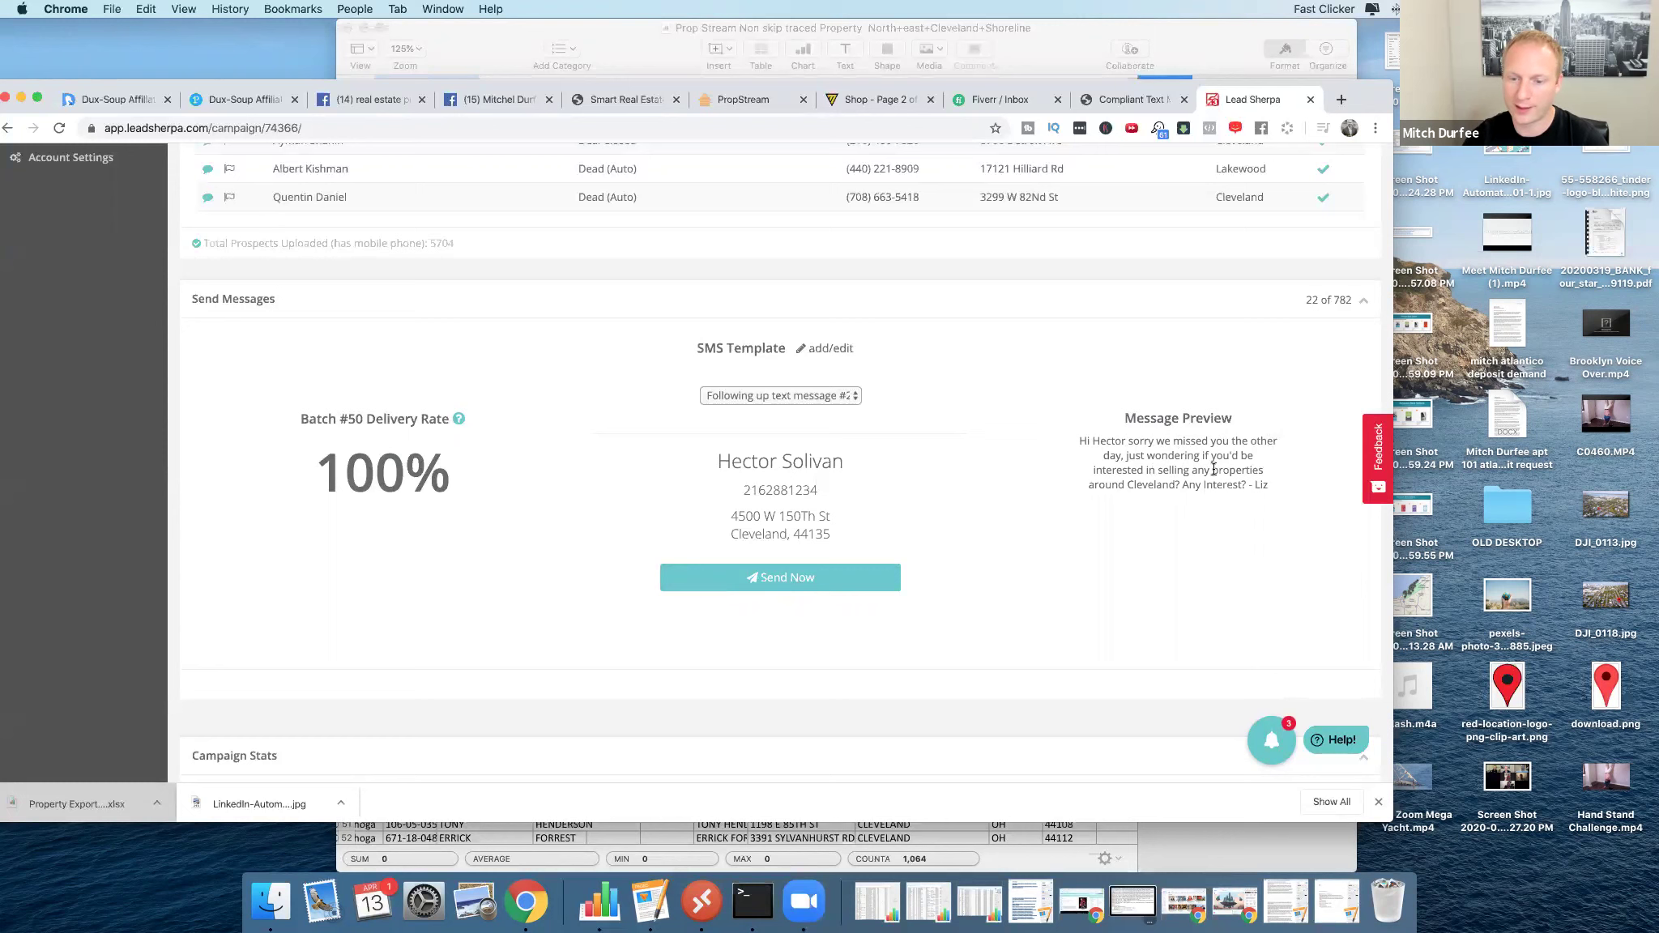
left_click(804, 579)
left_click(858, 579)
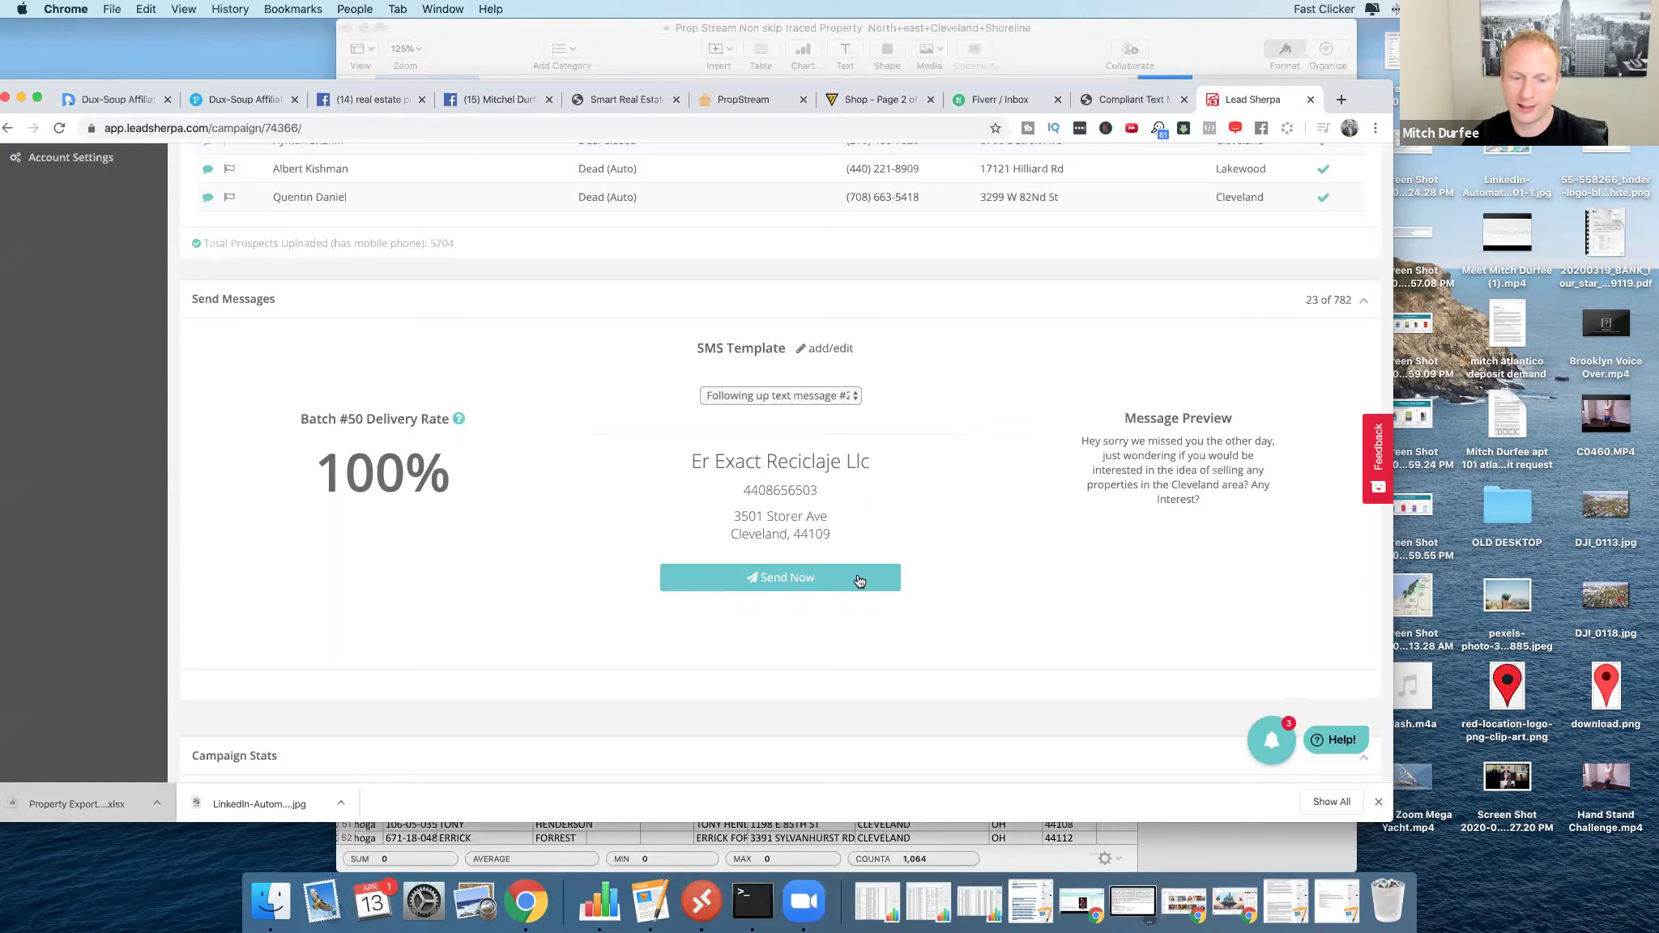
left_click(849, 585)
left_click(848, 584)
left_click(849, 584)
left_click(849, 585)
left_click(848, 585)
left_click(849, 585)
left_click(848, 585)
left_click(849, 584)
left_click(848, 585)
left_click(849, 585)
left_click(848, 584)
left_click(849, 585)
left_click(849, 585)
left_click(849, 585)
left_click(848, 585)
left_click(849, 585)
left_click(849, 585)
left_click(849, 585)
left_click(849, 585)
left_click(849, 585)
left_click(849, 585)
left_click(849, 585)
left_click(849, 585)
left_click(849, 584)
left_click(849, 584)
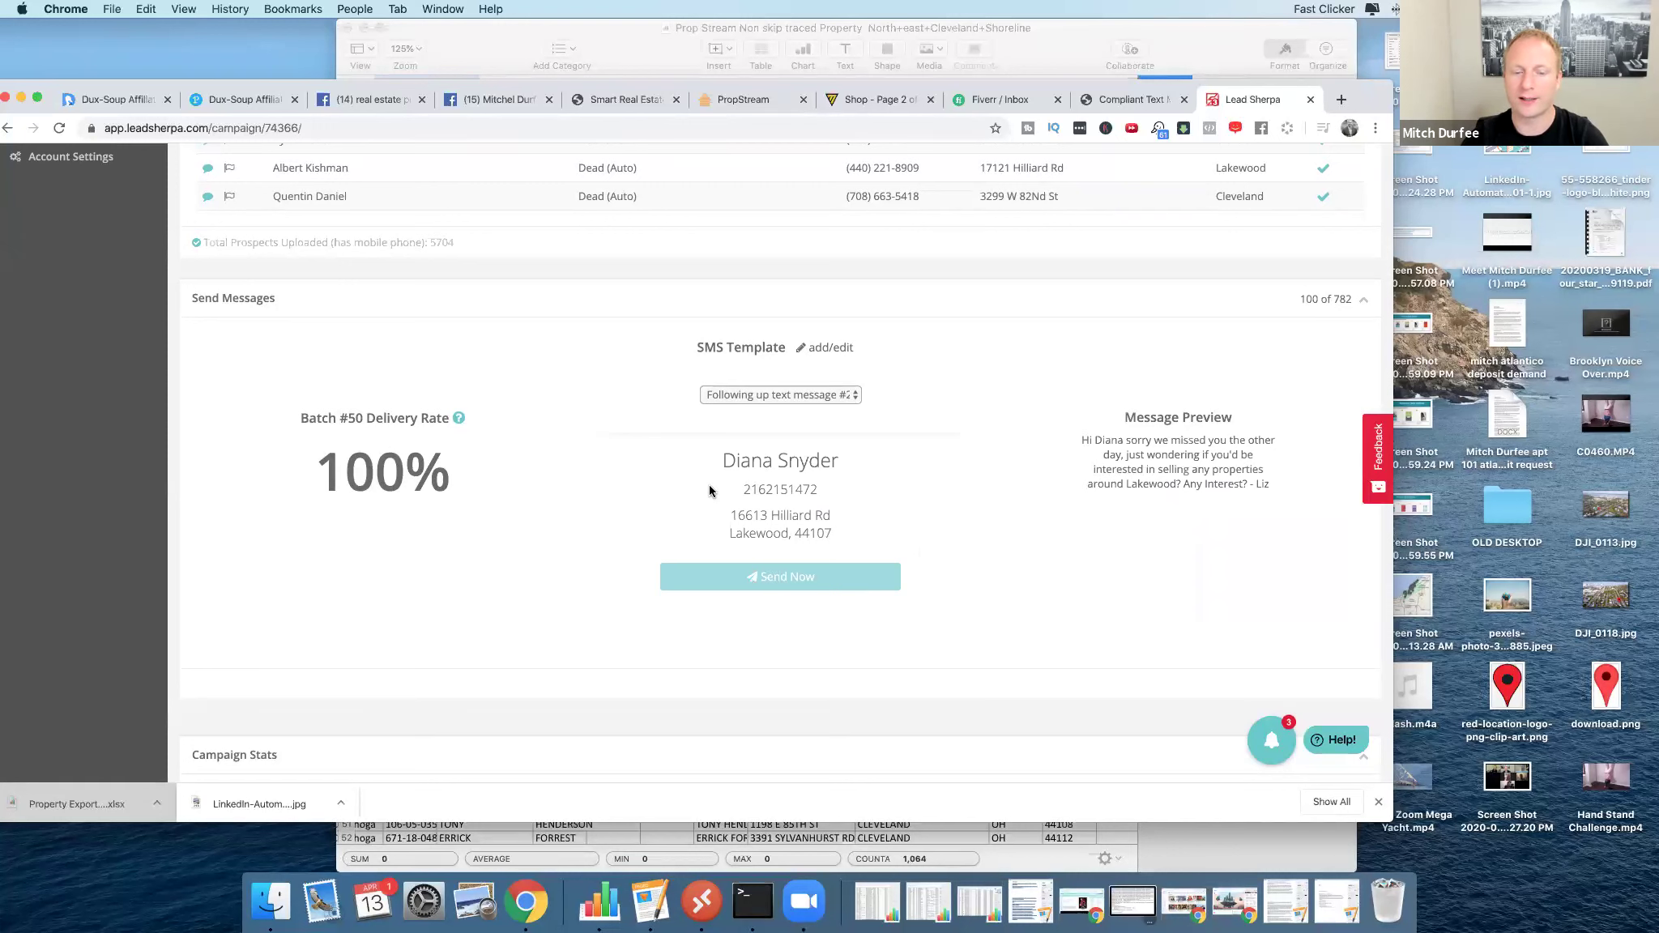
left_click(796, 588)
left_click(801, 586)
left_click(803, 581)
left_click(803, 581)
left_click(806, 582)
left_click(806, 581)
left_click(806, 581)
left_click(806, 581)
left_click(806, 581)
left_click(806, 581)
left_click(806, 582)
left_click(806, 581)
left_click(806, 582)
left_click(806, 581)
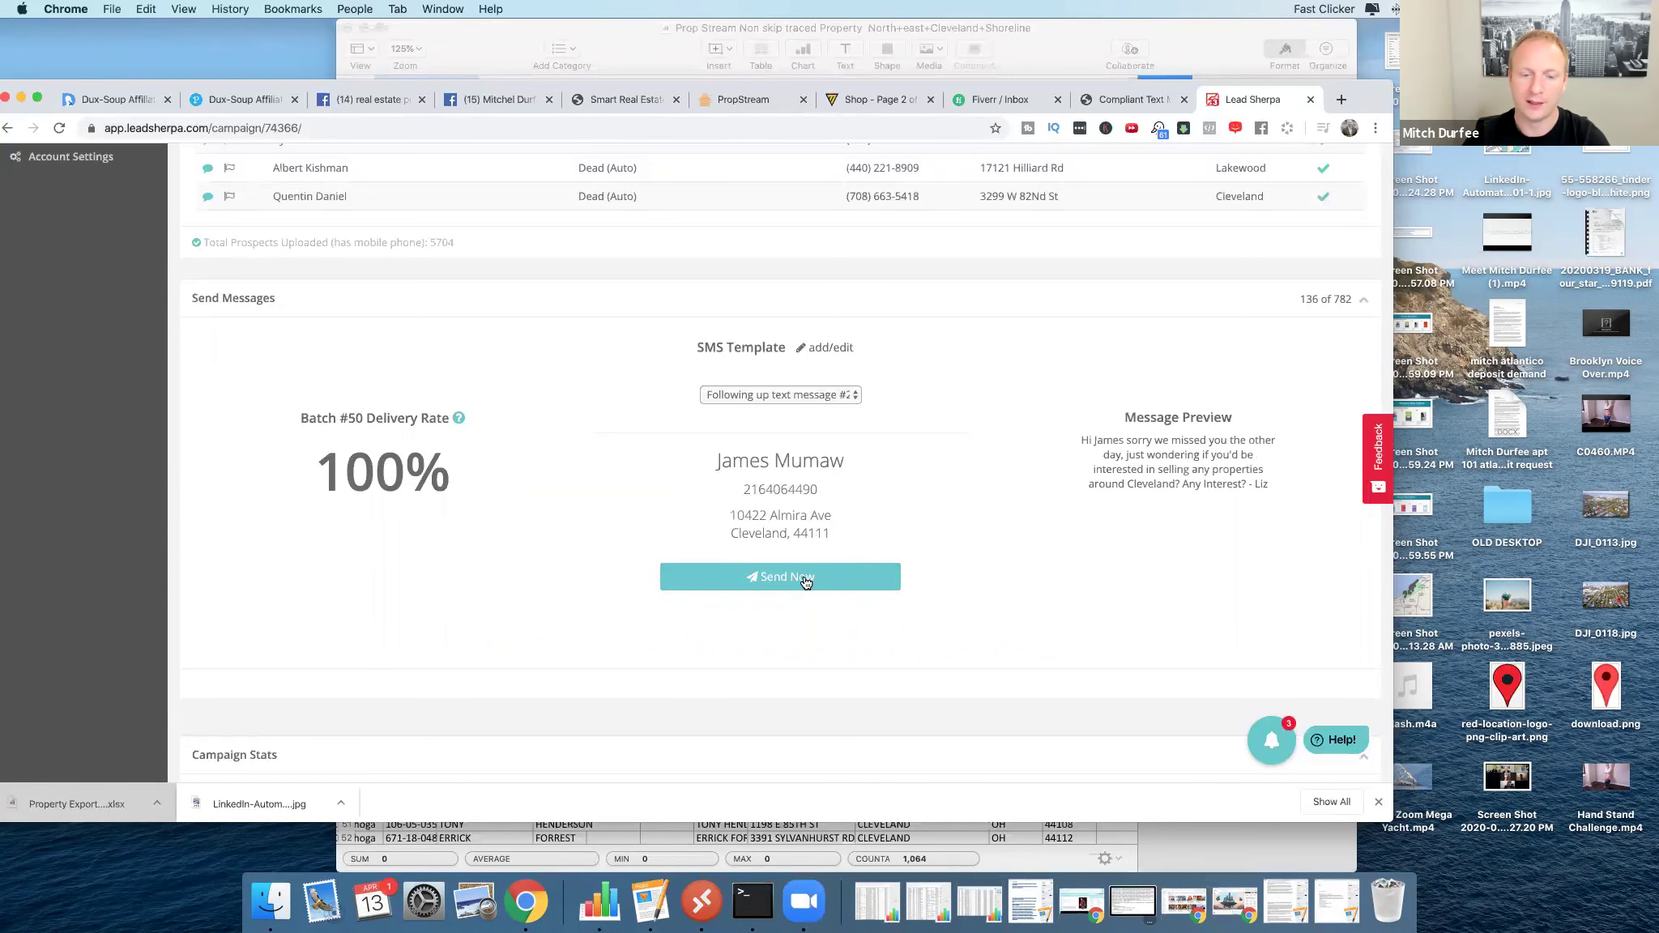
left_click(806, 582)
left_click(801, 575)
double_click(760, 449)
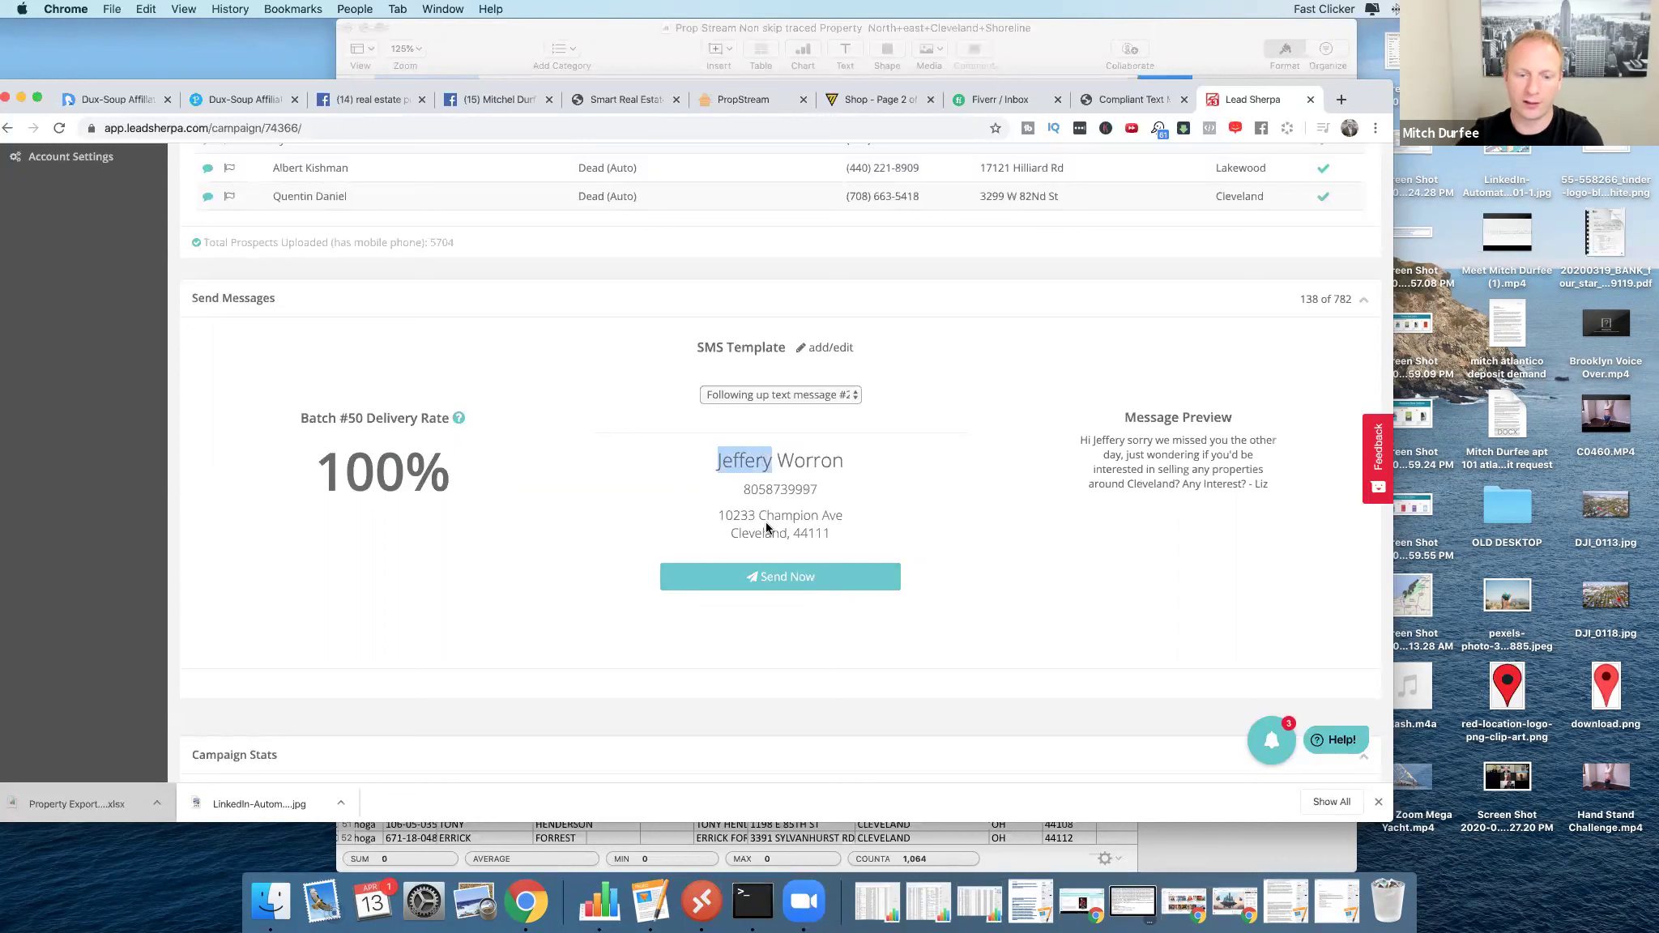
left_click(776, 577)
left_click(776, 577)
left_click(775, 577)
left_click(776, 577)
left_click(775, 577)
left_click(776, 577)
left_click(776, 577)
left_click(777, 577)
left_click(781, 577)
left_click(790, 577)
left_click(790, 576)
left_click(790, 577)
left_click(790, 577)
left_click(790, 577)
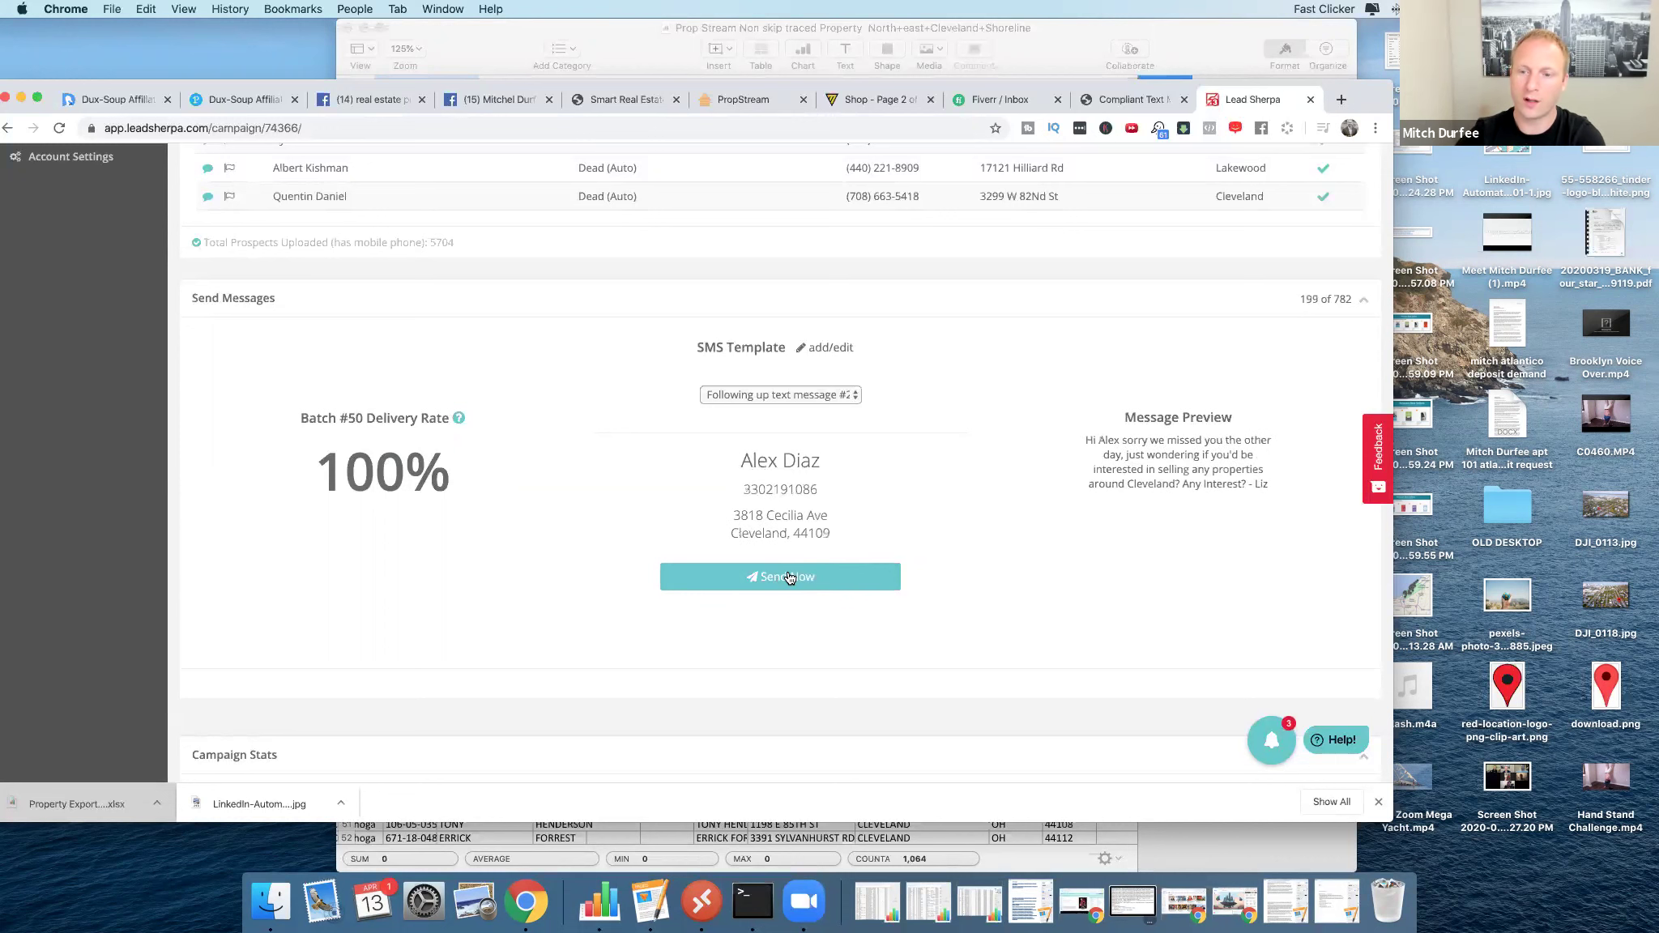
left_click(790, 576)
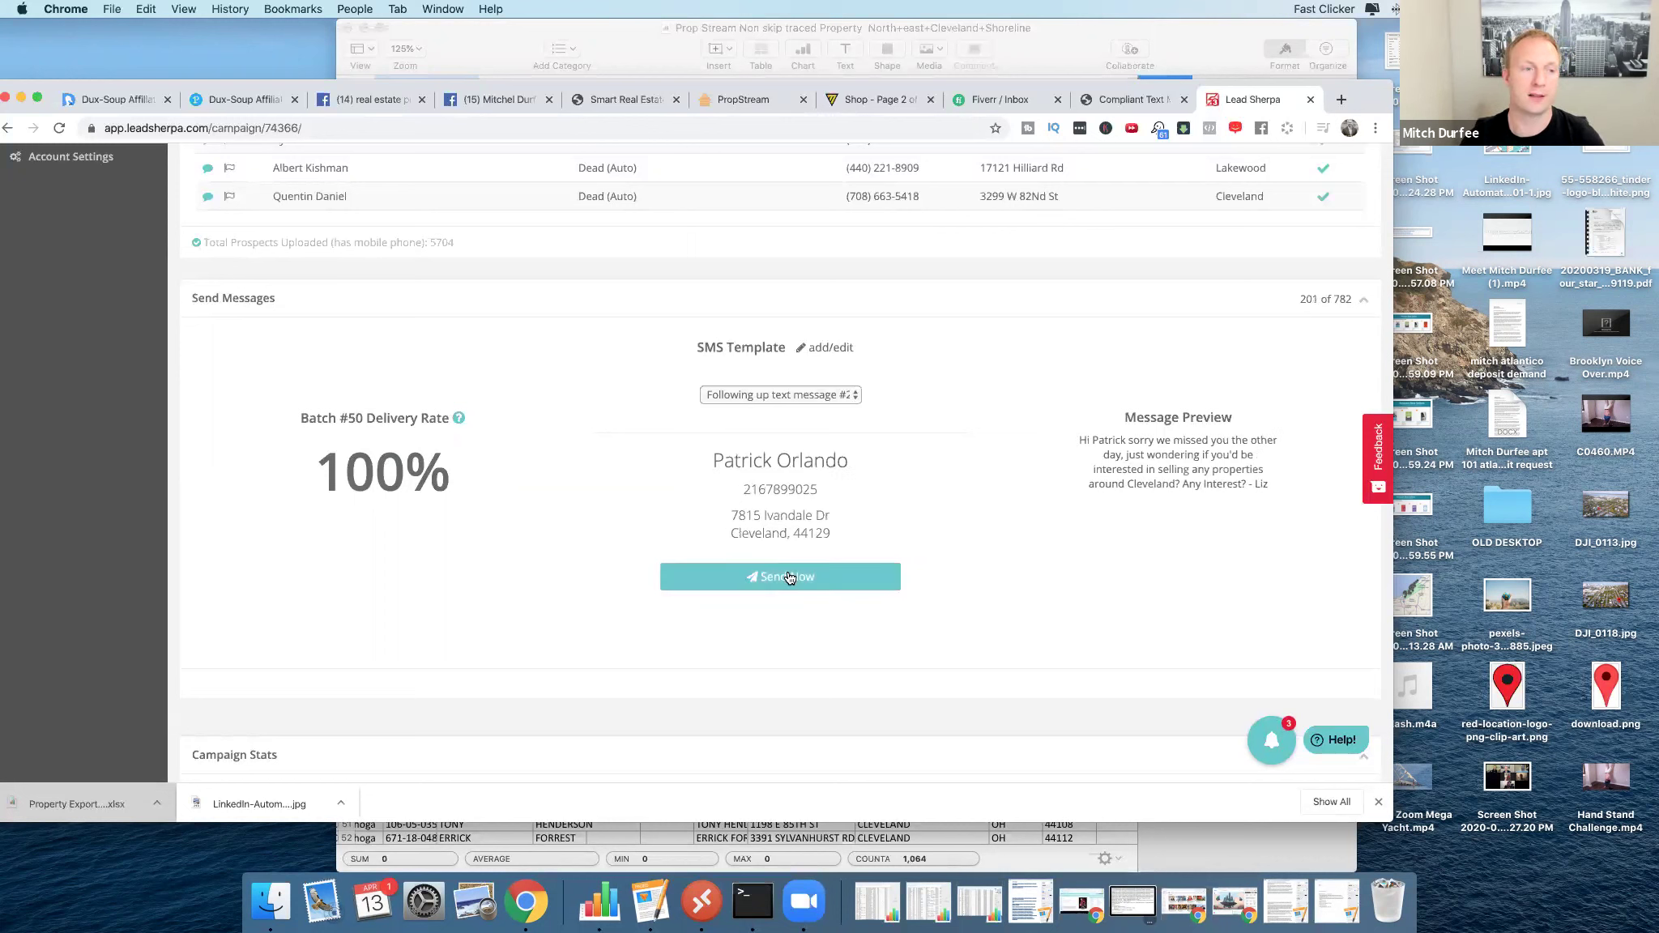
Show the Fast Clicker auto-clicker window and set its click count to 200.
left_click(1322, 10)
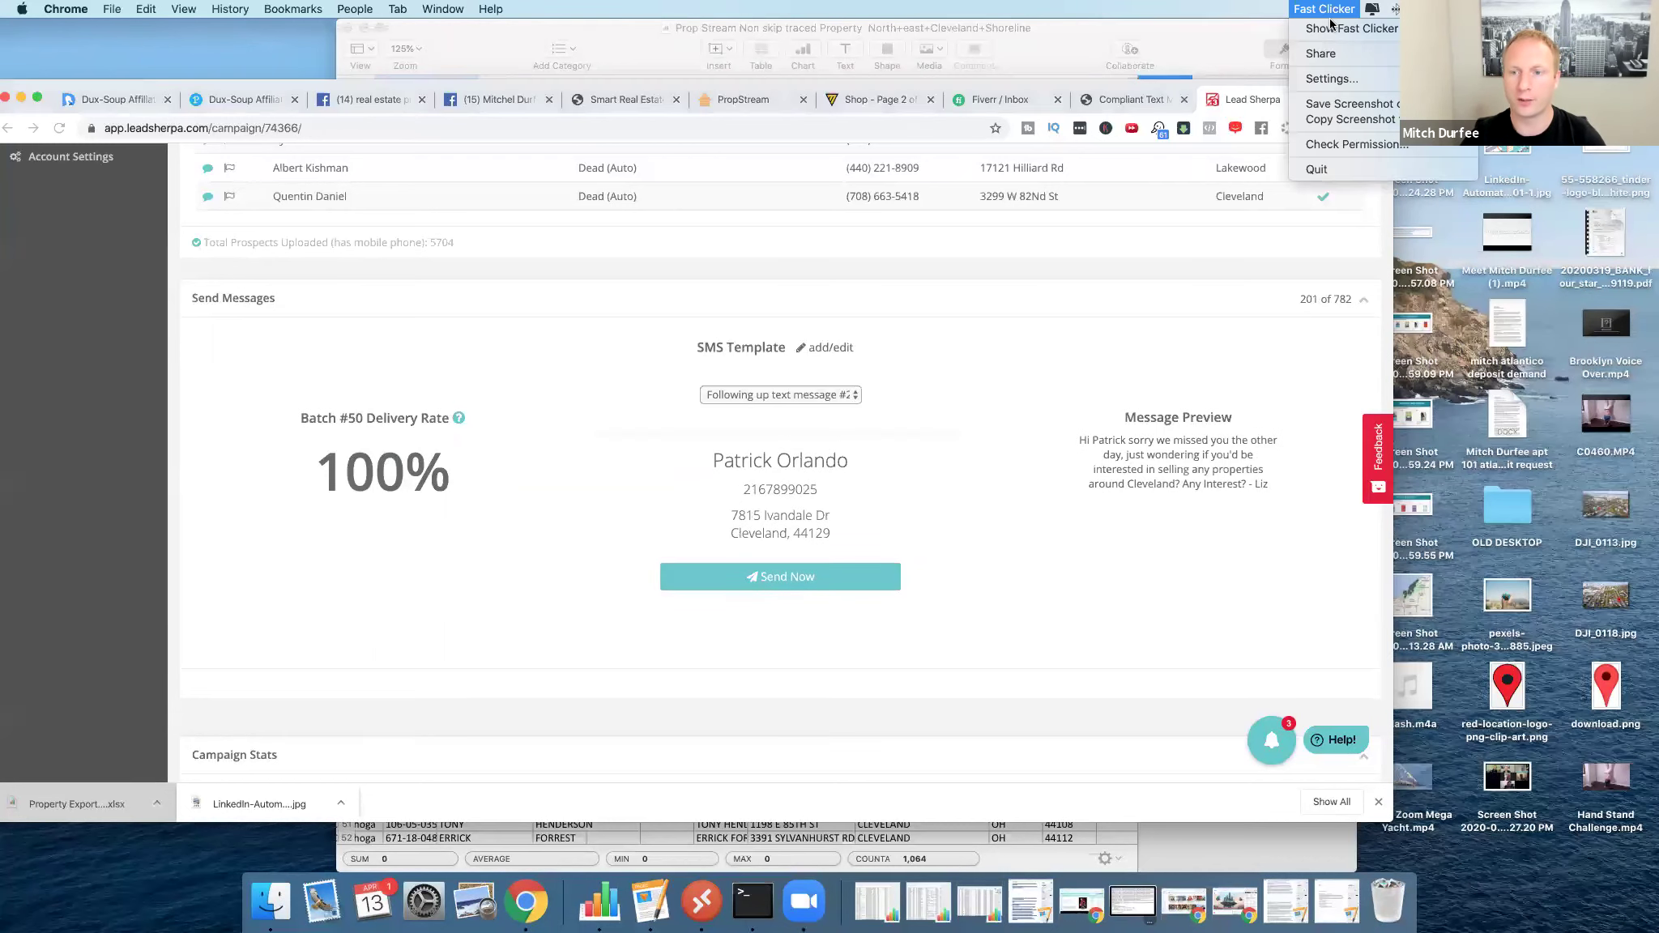
left_click(1316, 30)
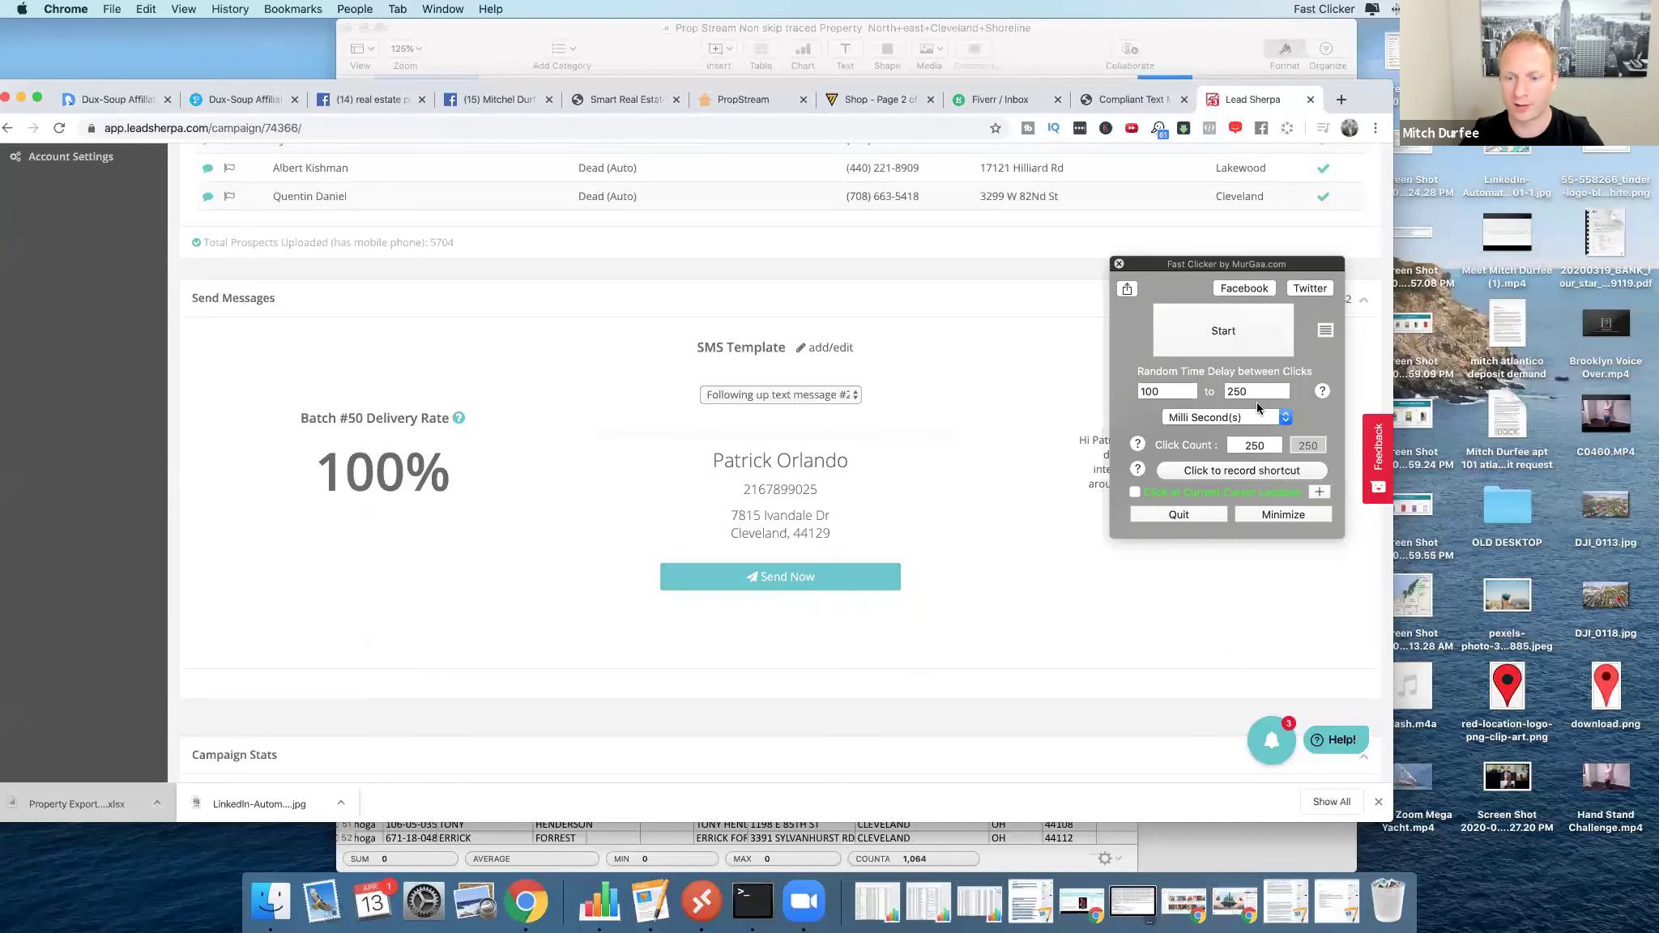
left_click(1260, 446)
key("BackSpace")
key("BackSpace")
type("00")
left_click(1242, 473)
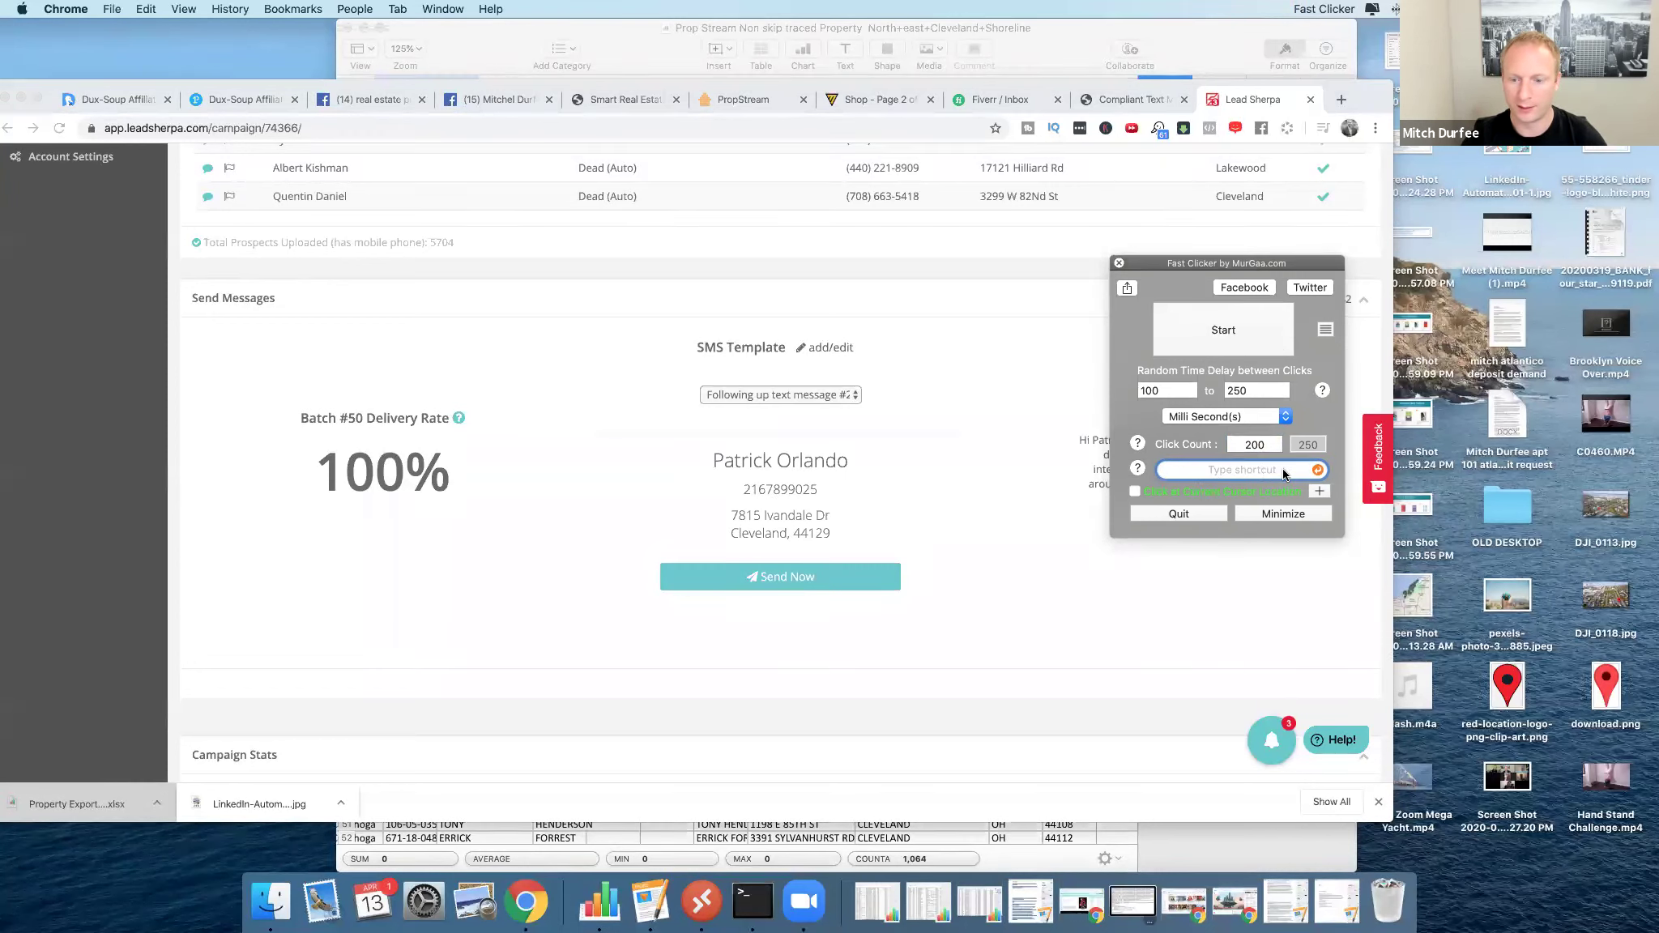
left_click(736, 565)
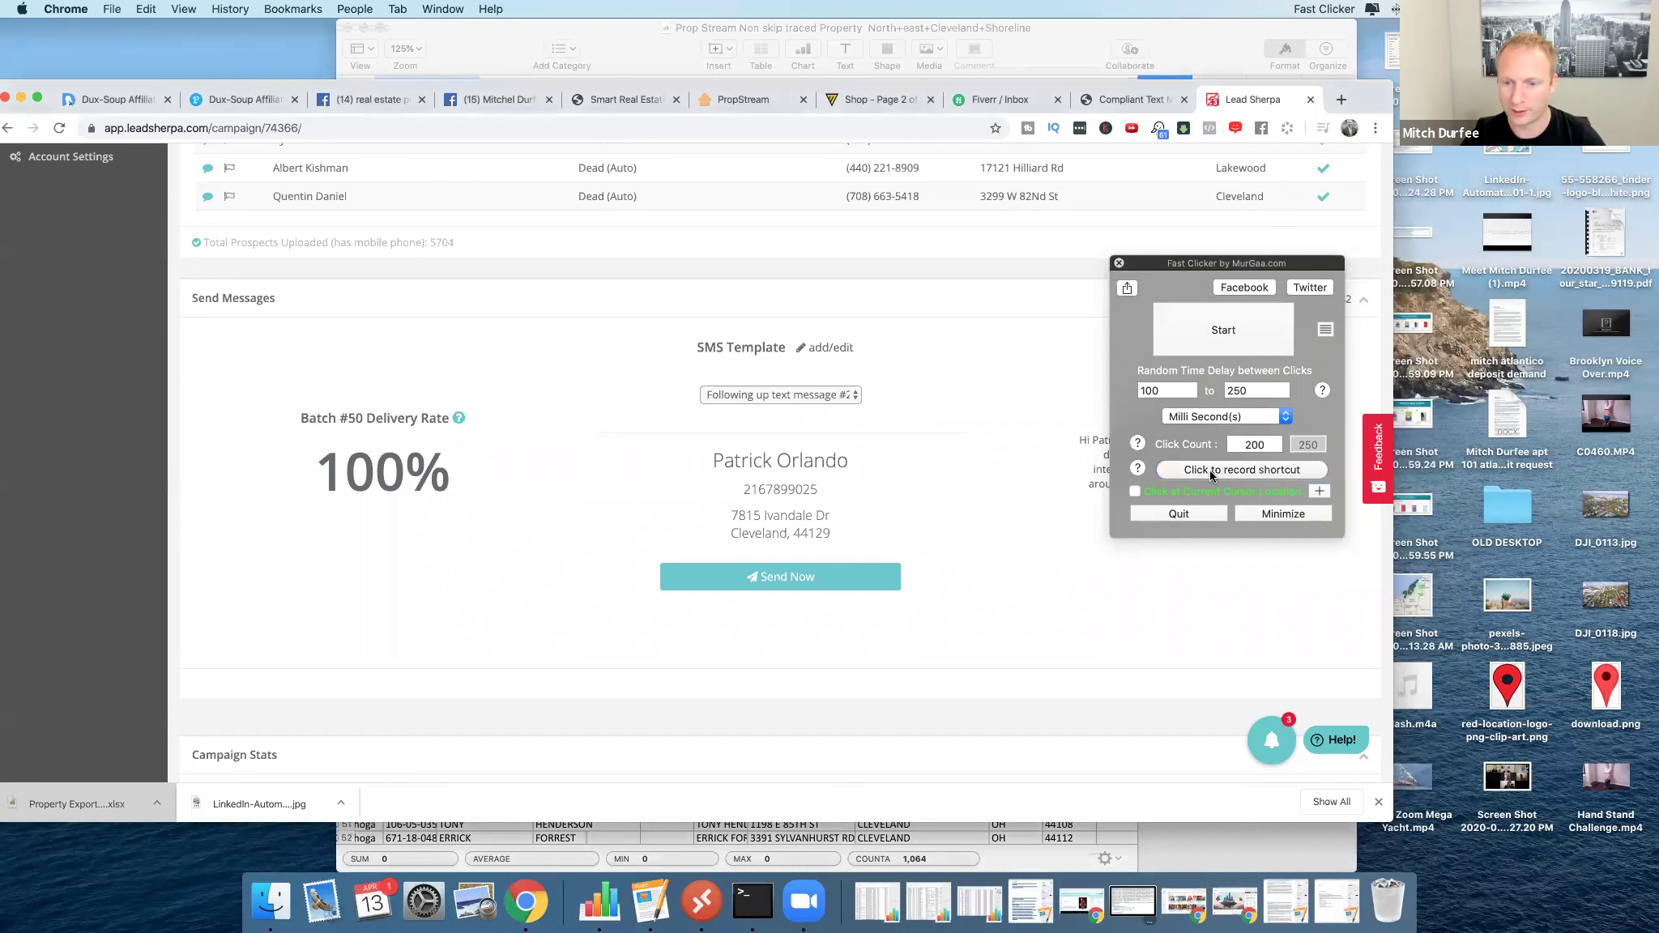
left_click(1212, 472)
left_click(937, 564)
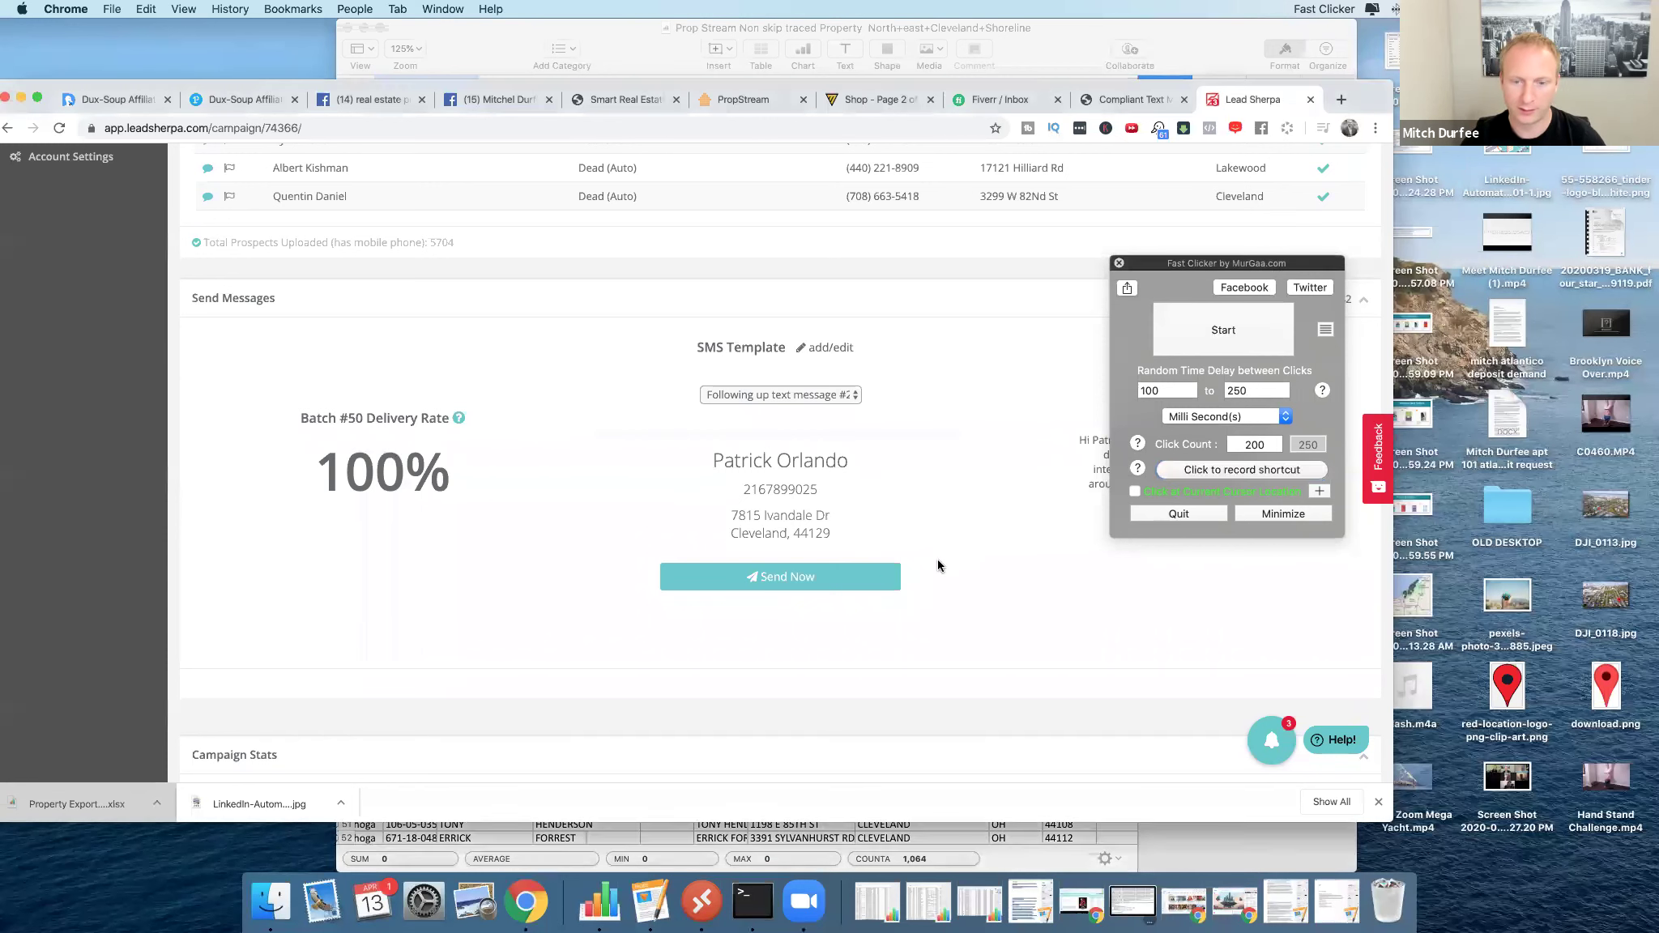
Run Fast Clicker over the campaign's send control to text the next prospects automatically.
left_click(1223, 332)
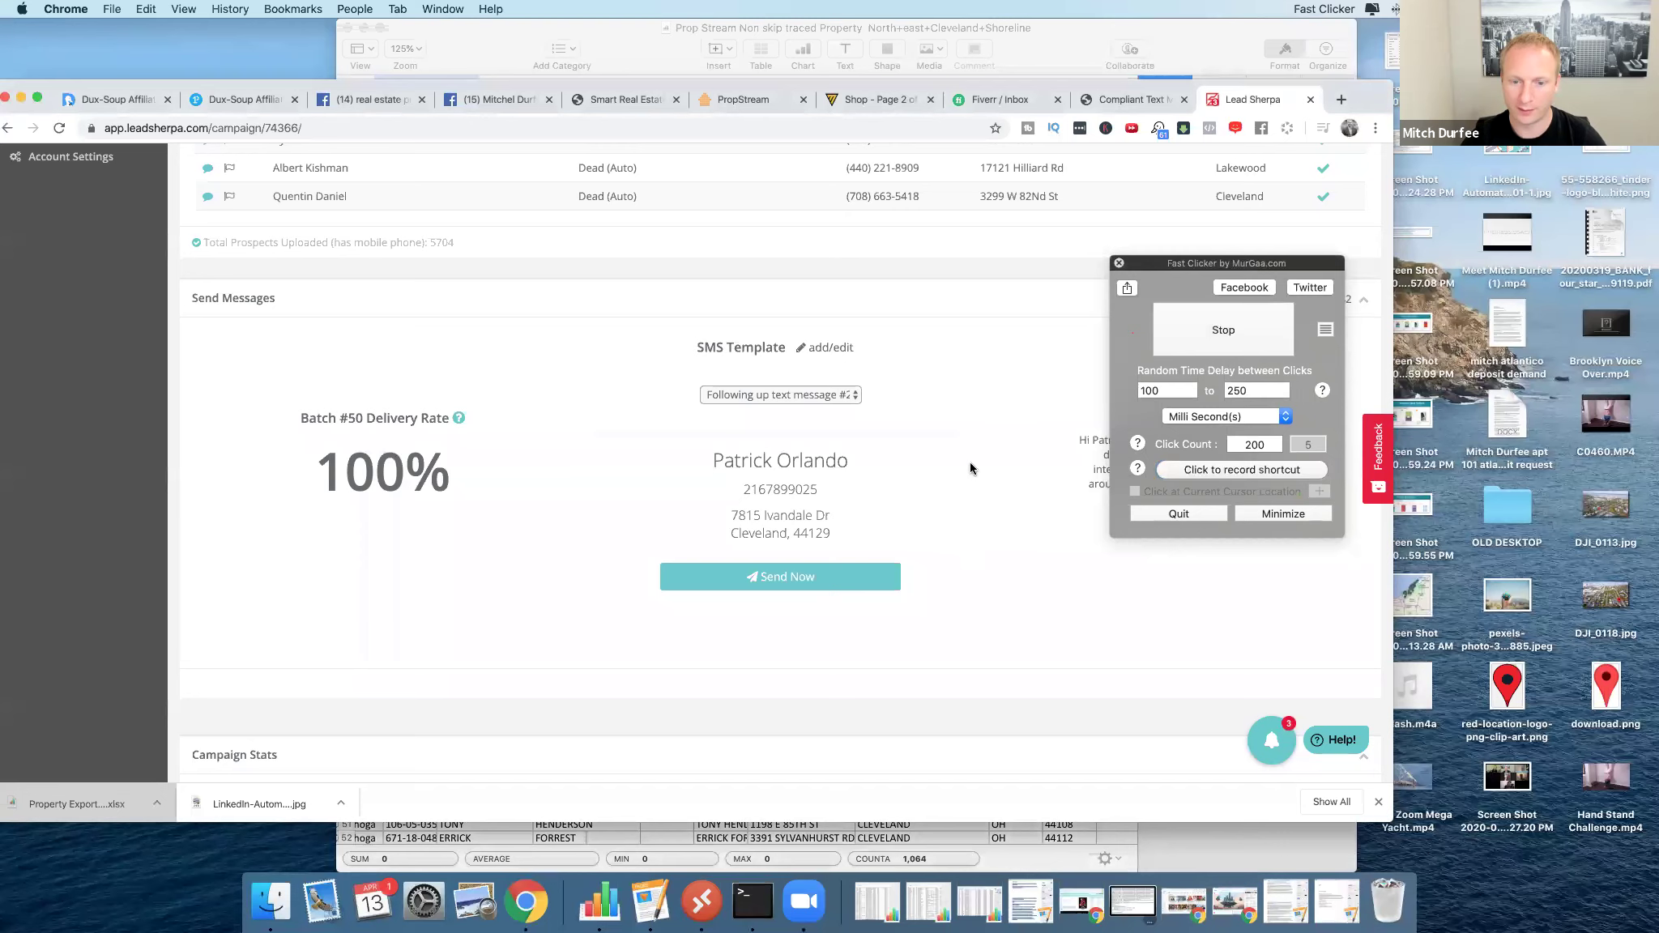
scroll(969, 462, "down", 2)
scroll(896, 447, "down", 2)
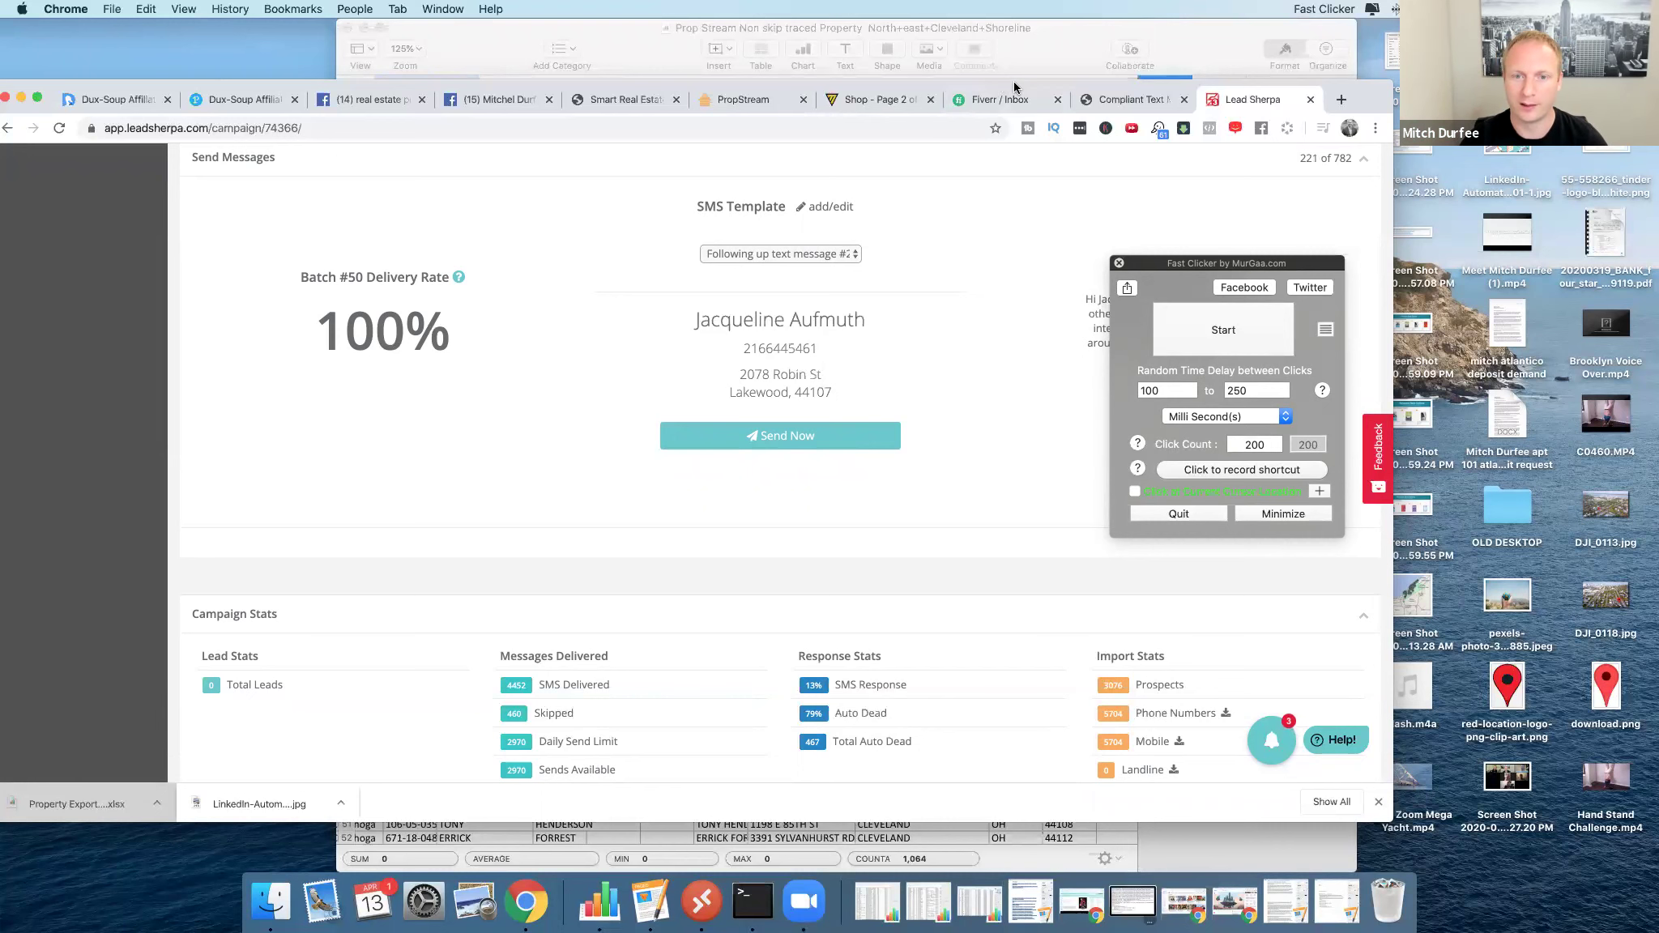
Reposition the browser window around Fast Clicker and run another 200-click batch over the campaign's send control.
left_click_drag(1013, 80, 1155, 75)
left_click(1218, 475)
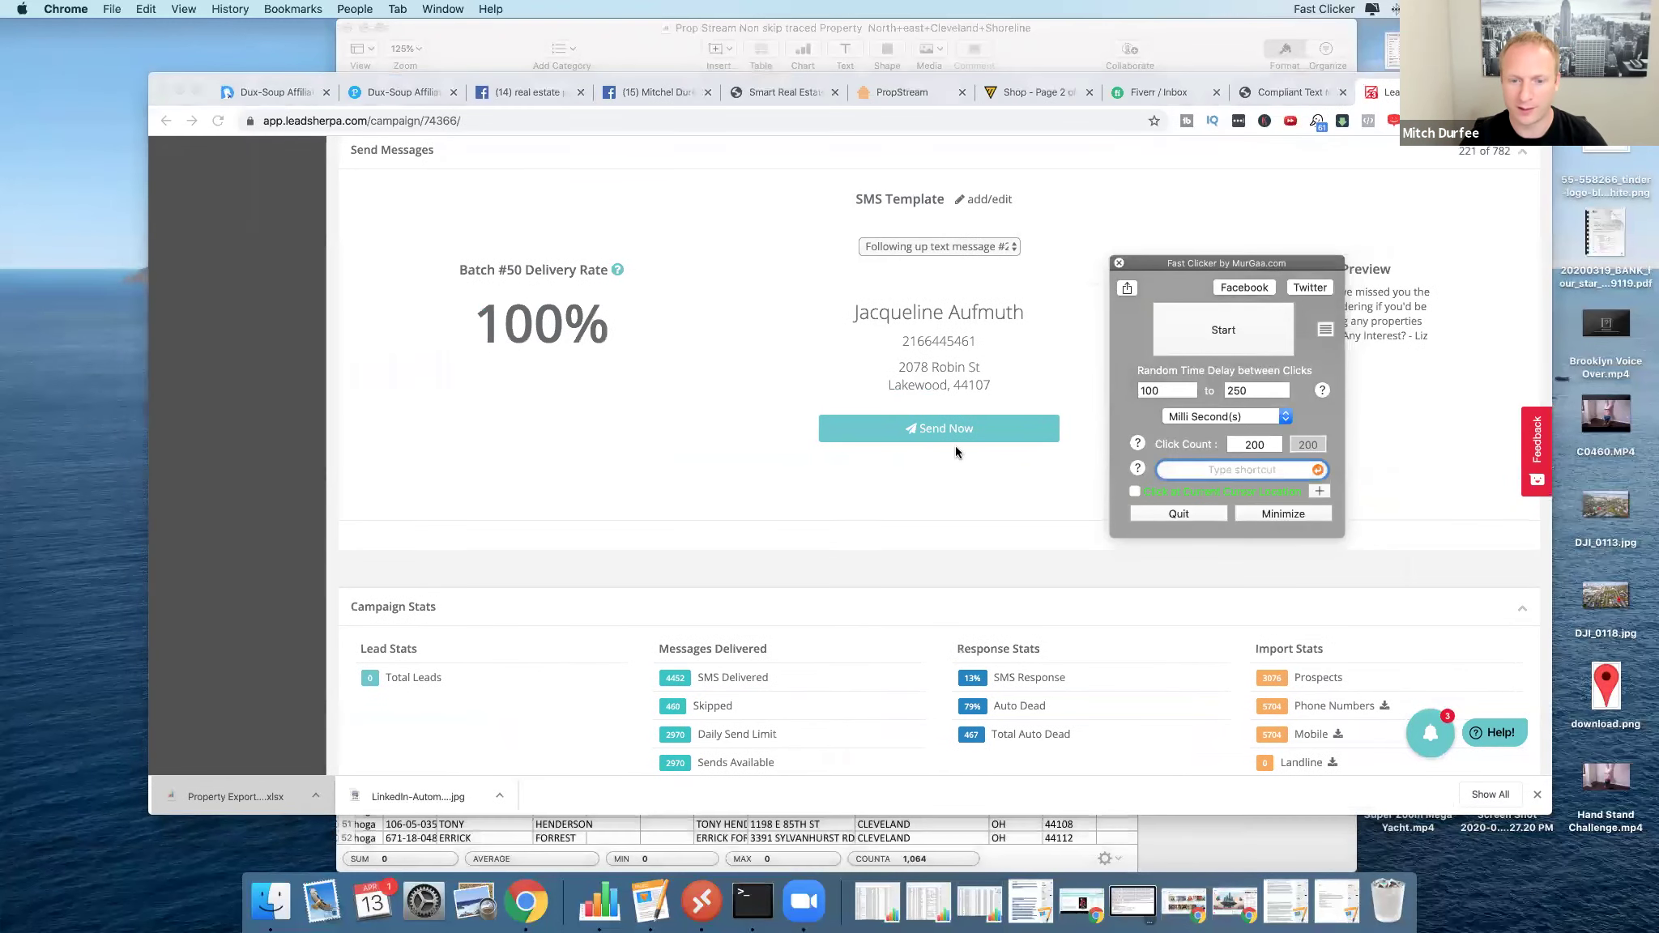
left_click(860, 423)
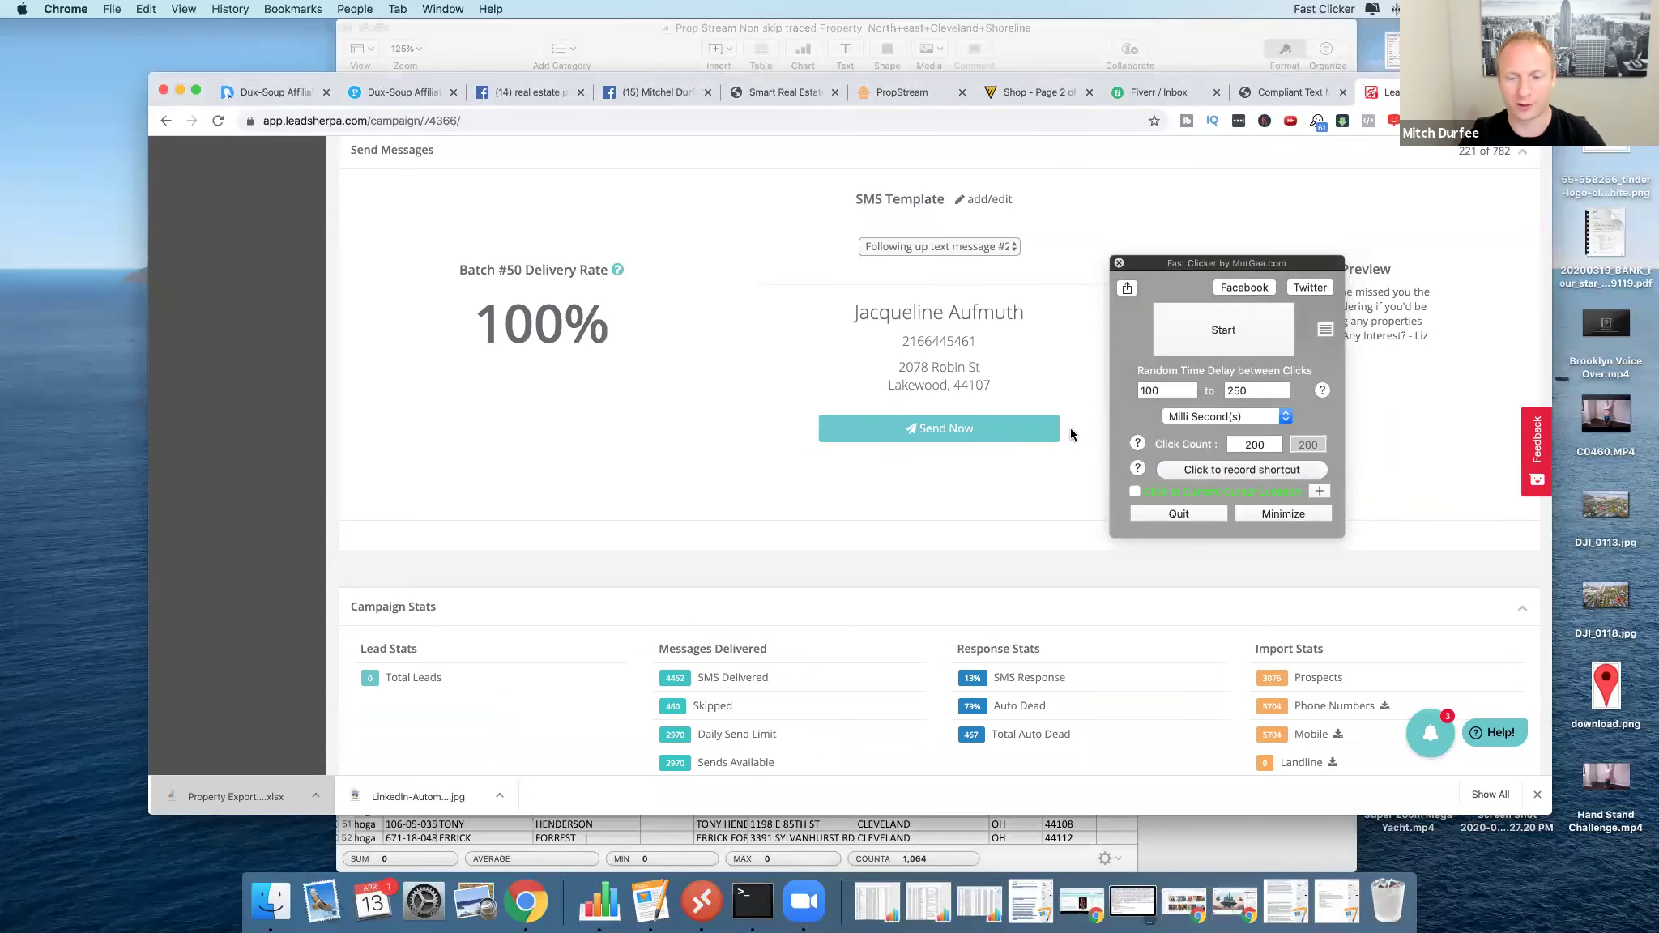
scroll(1085, 417, "up", 1)
left_click(1197, 331)
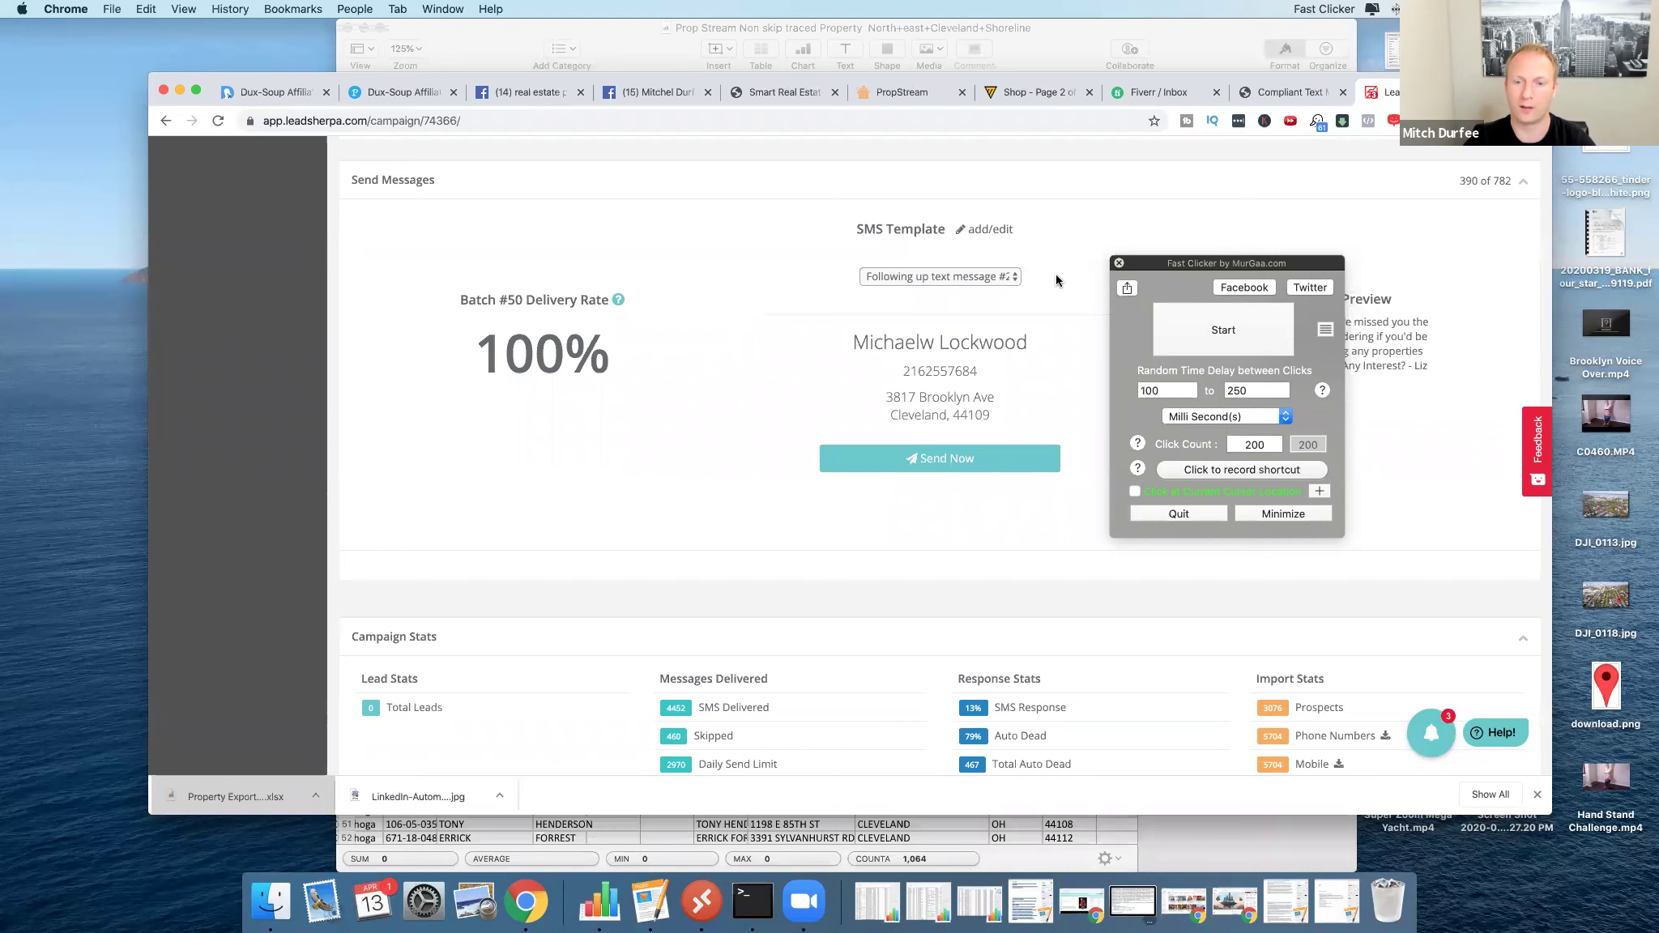
Close Fast Clicker, return to the campaign list and open the "Cleveland Duplexes List 1 List Source Follow-Up" campaign.
left_click(1118, 262)
scroll(1069, 337, "up", 1)
scroll(1069, 337, "up", 5)
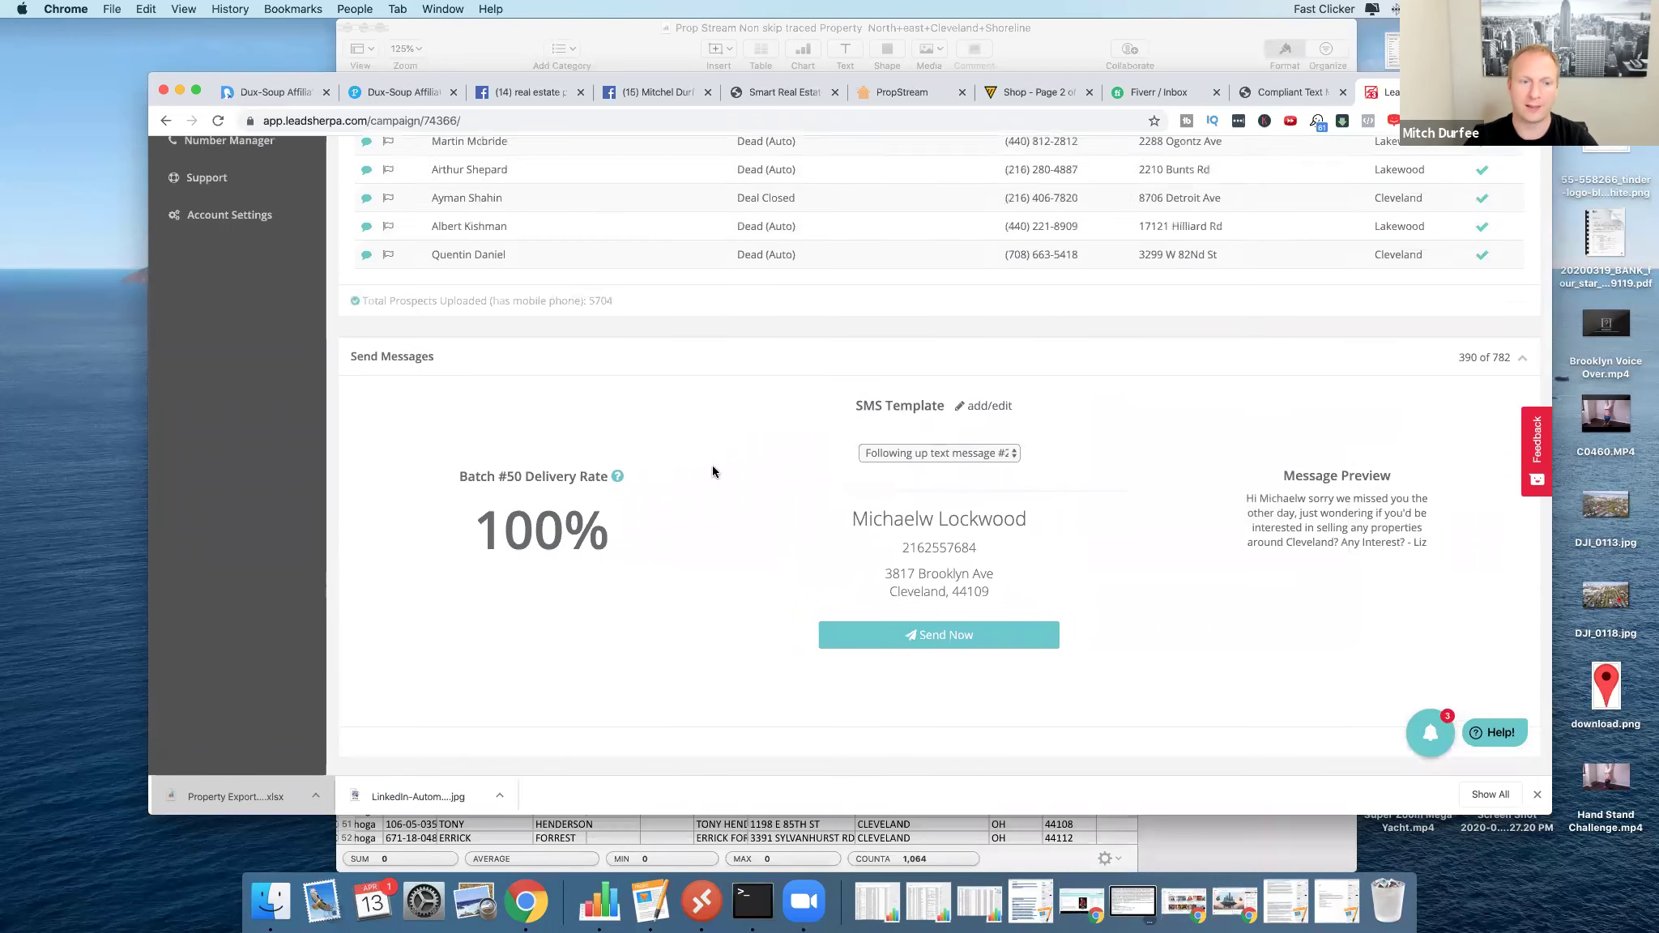
left_click(488, 282)
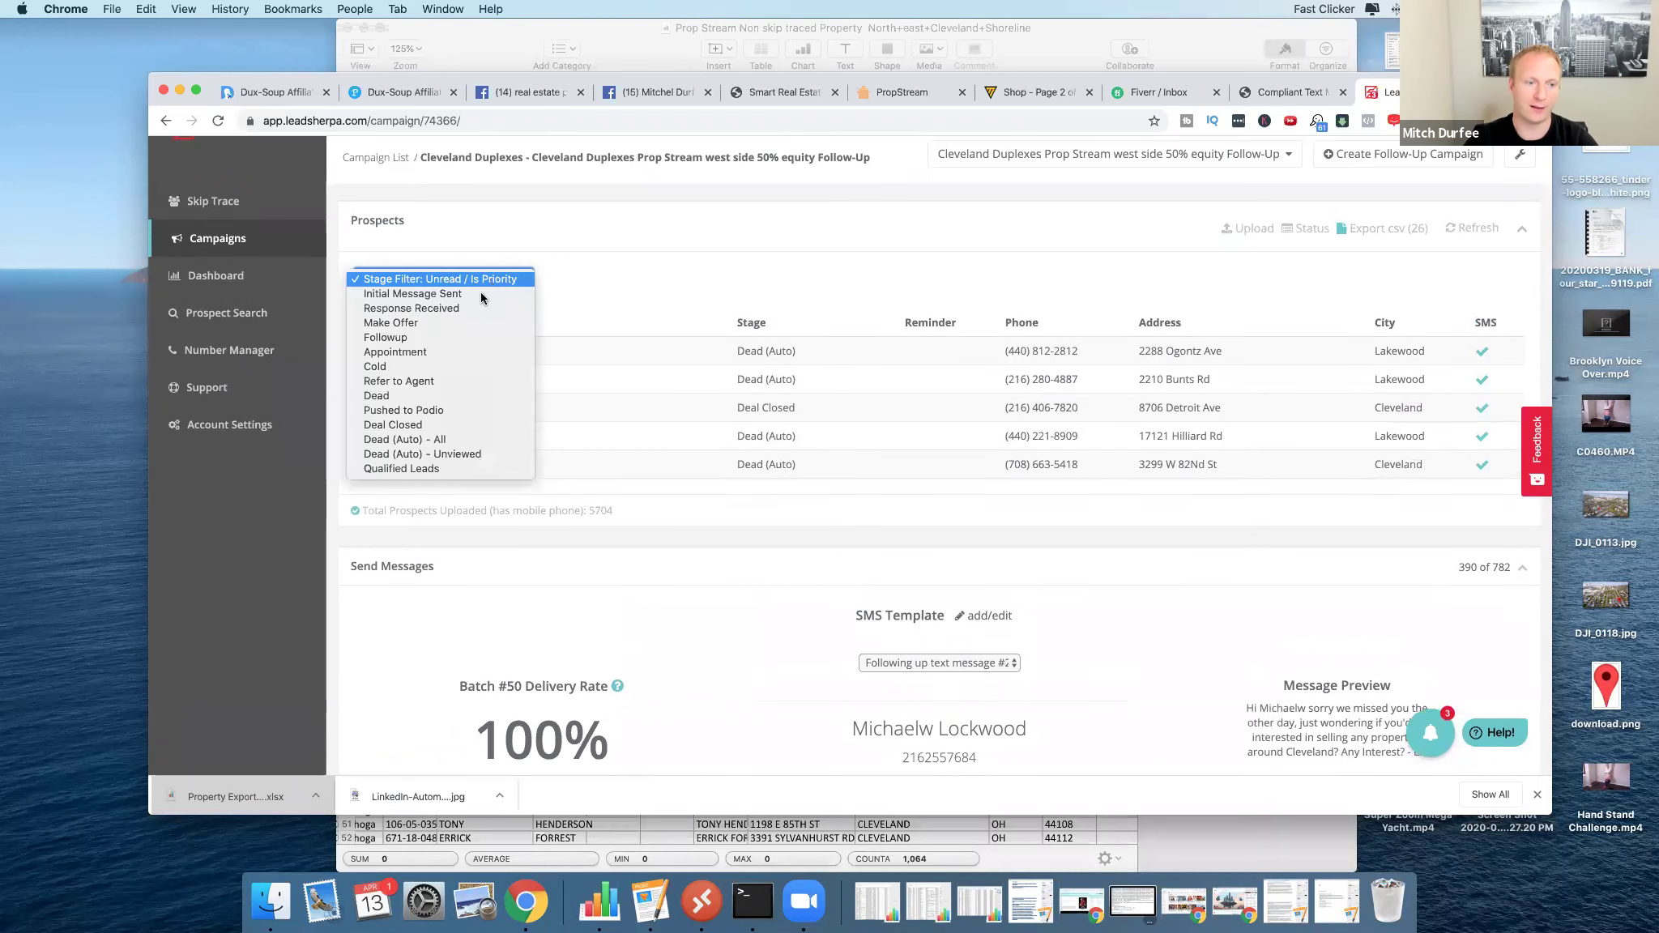
left_click(563, 279)
left_click(234, 243)
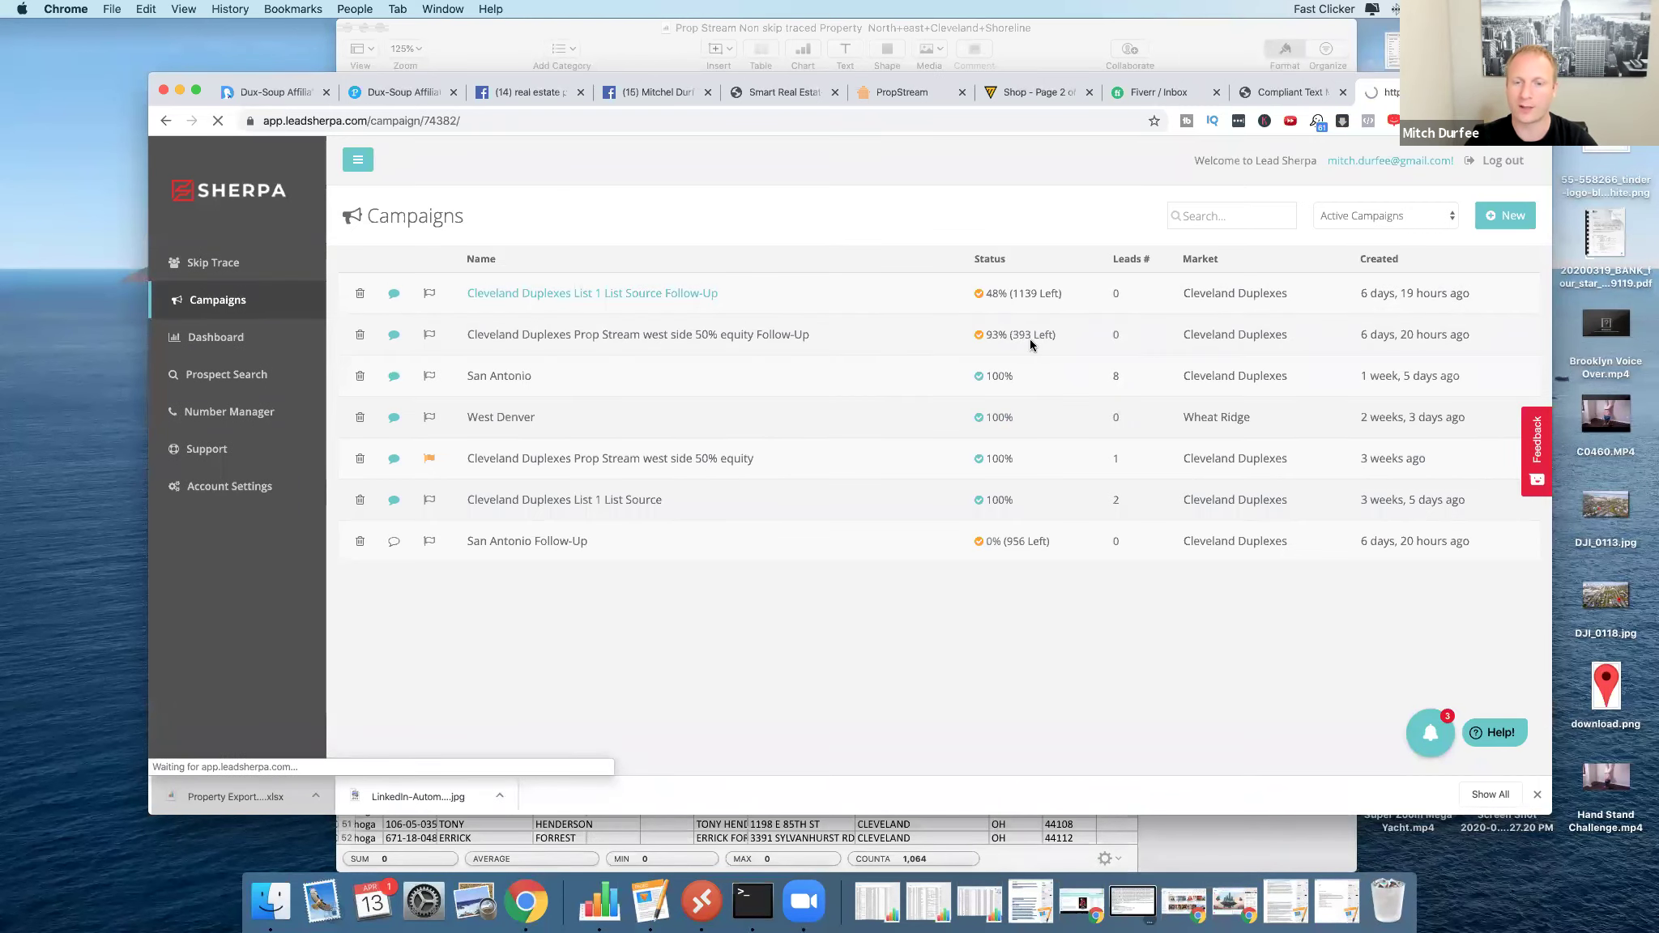
Filter the campaign's prospects to the Response Received stage and read the conversations of two prospects who replied.
scroll(729, 417, "down", 2)
scroll(616, 388, "up", 2)
left_click(494, 341)
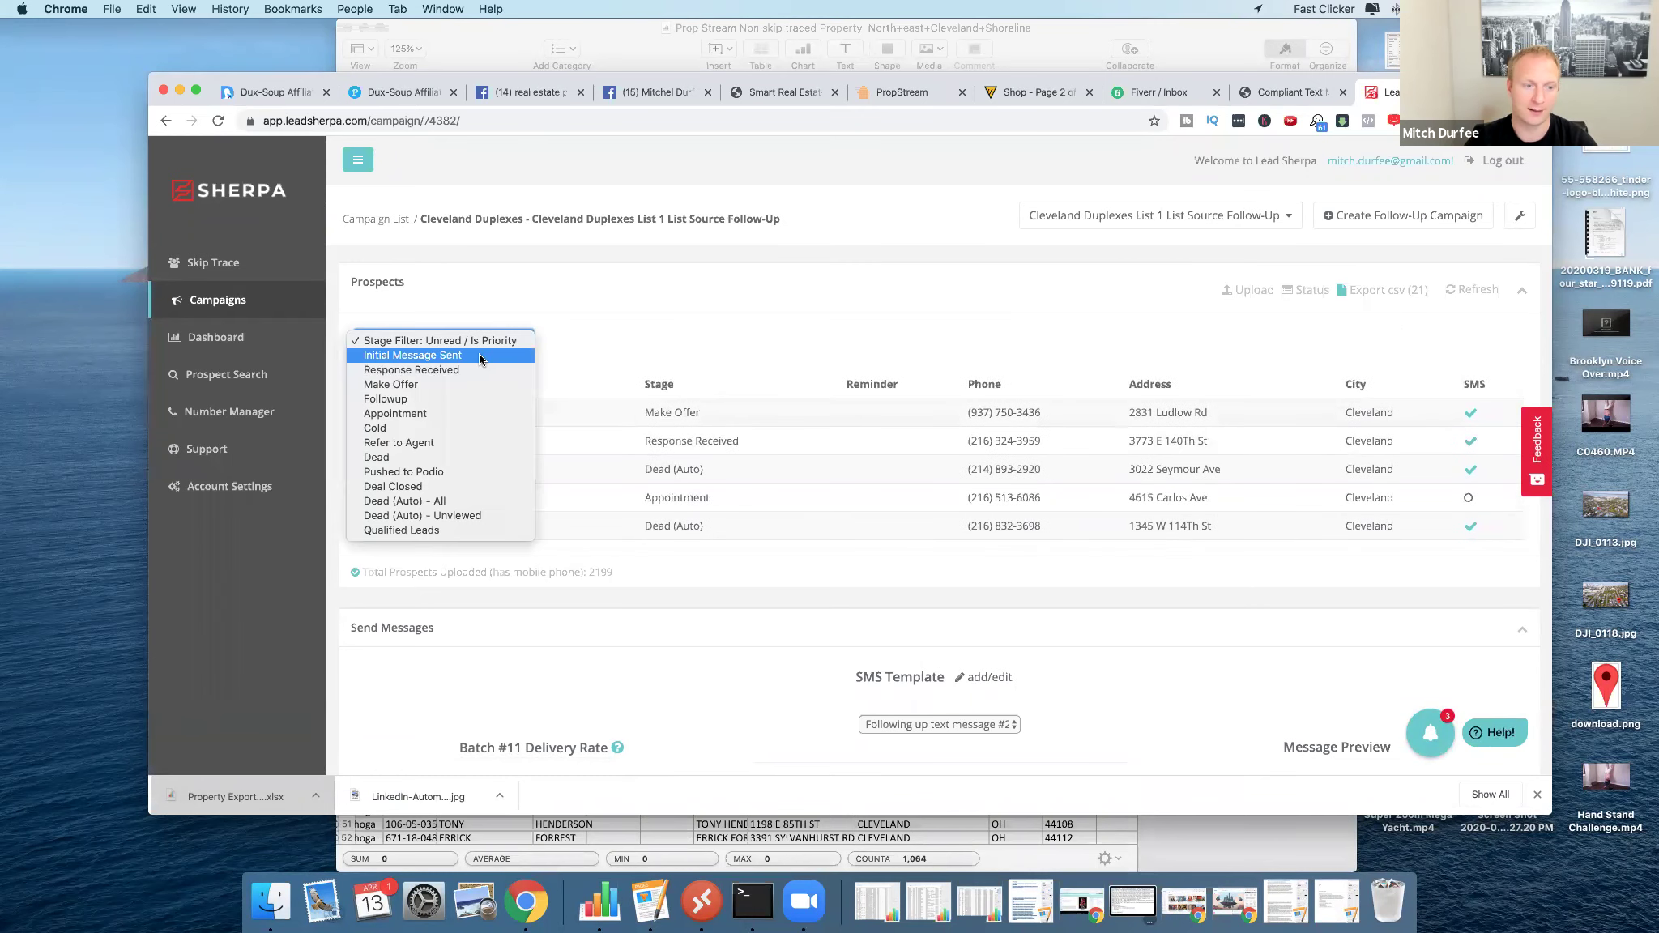
left_click(481, 360)
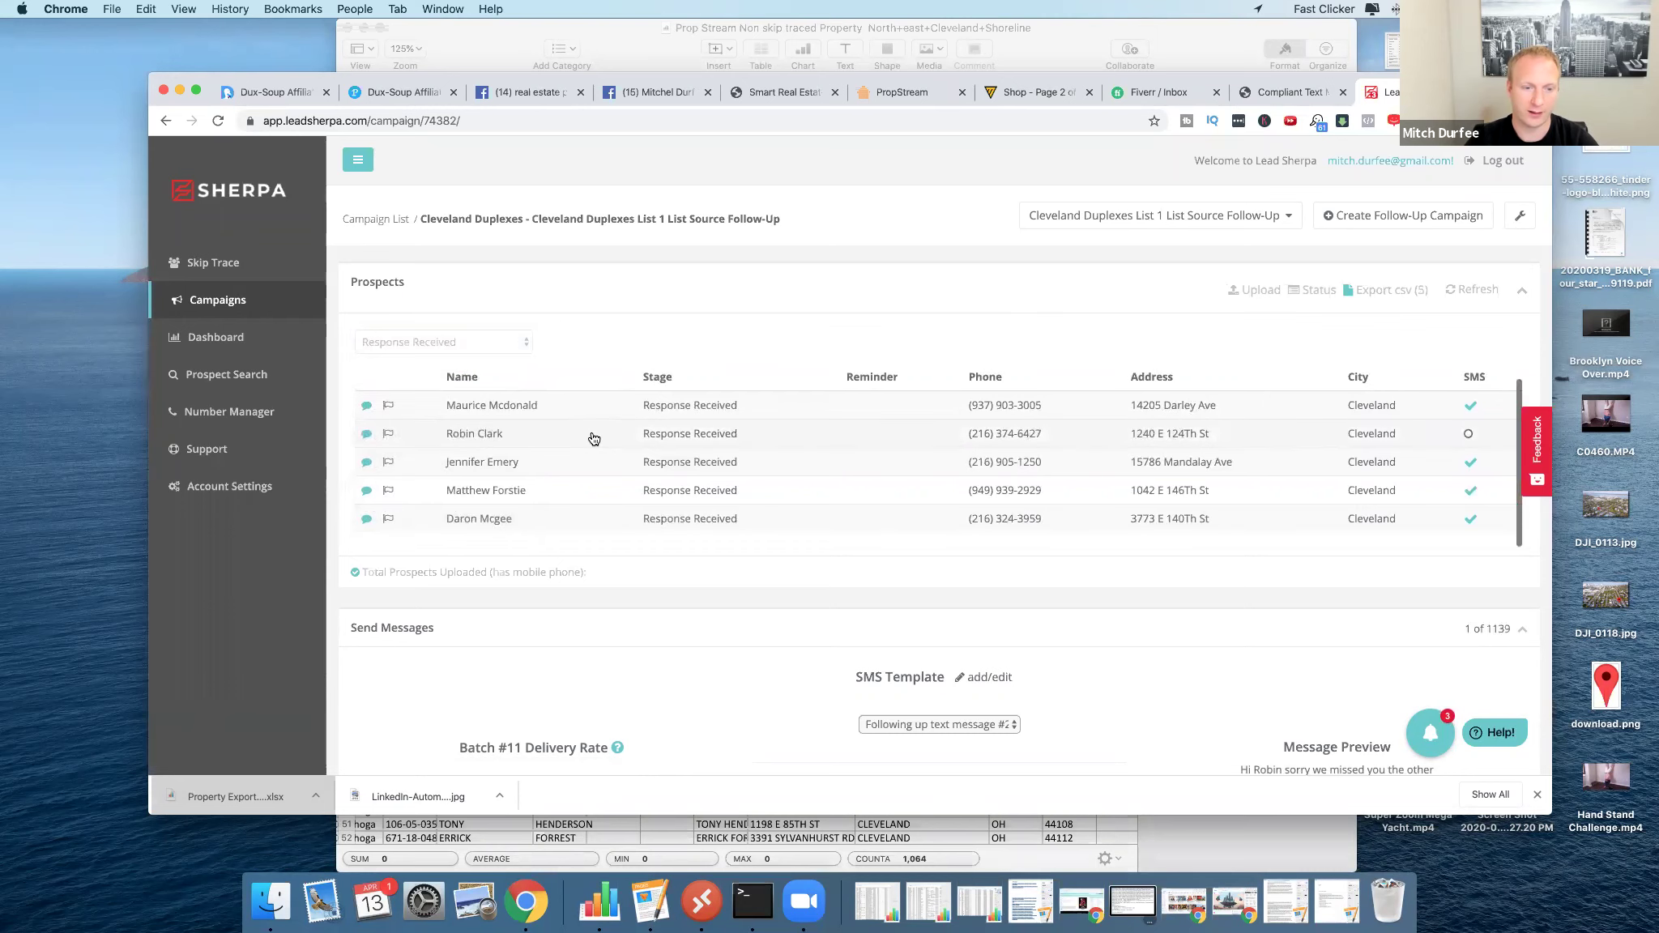
left_click(522, 418)
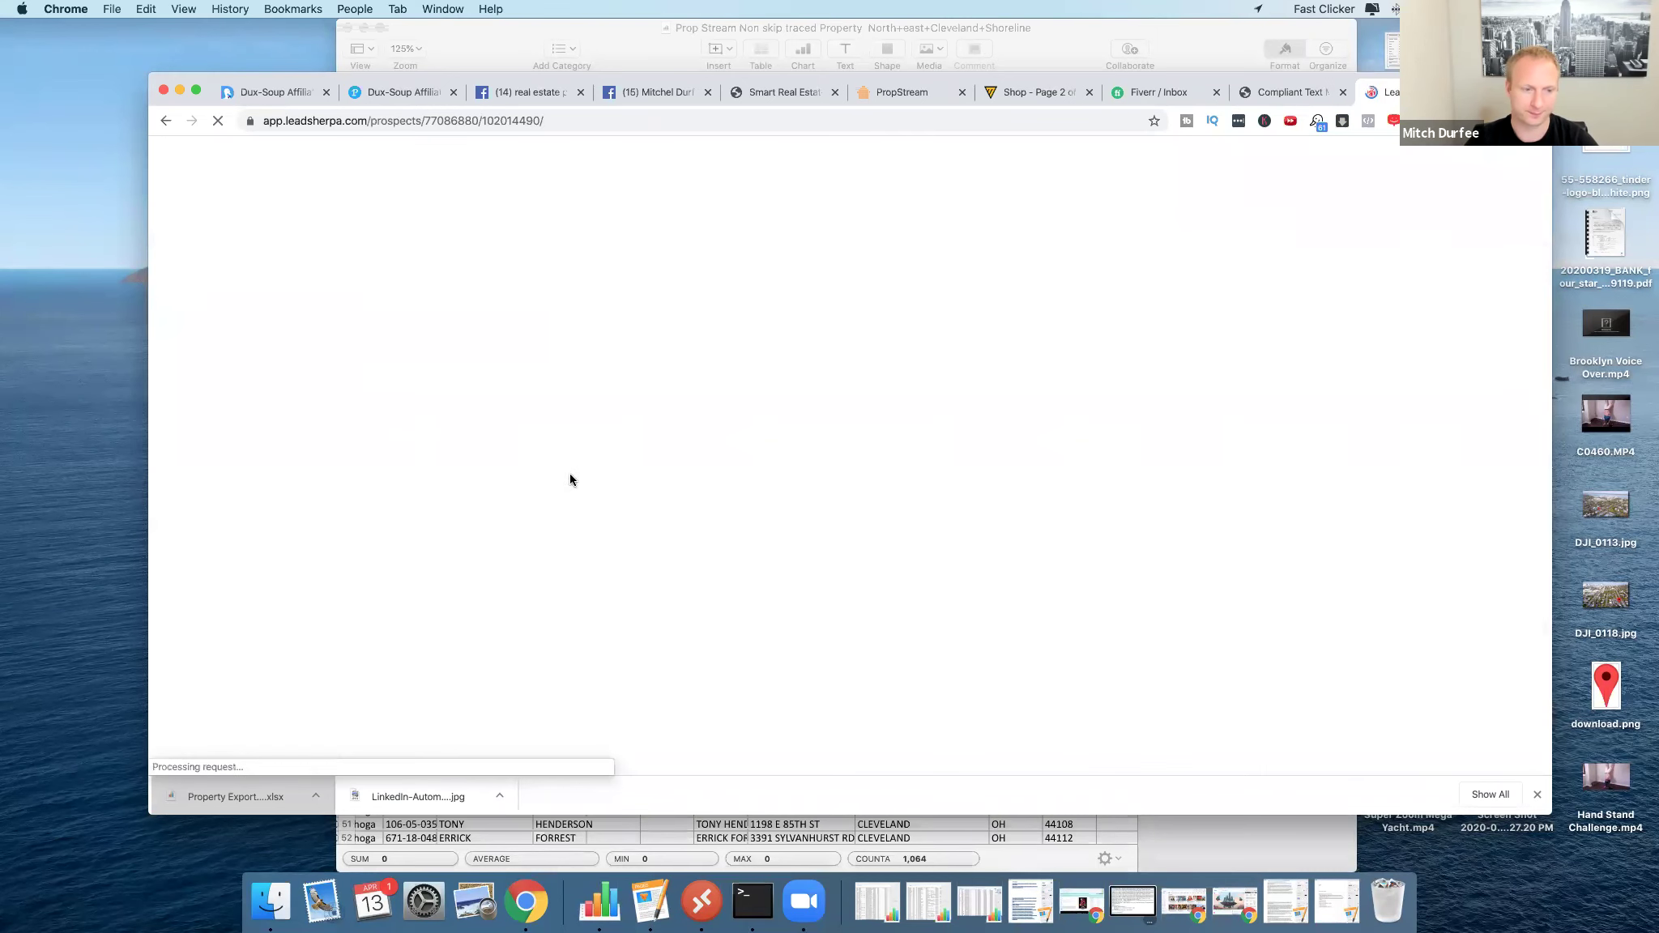
left_click(1409, 215)
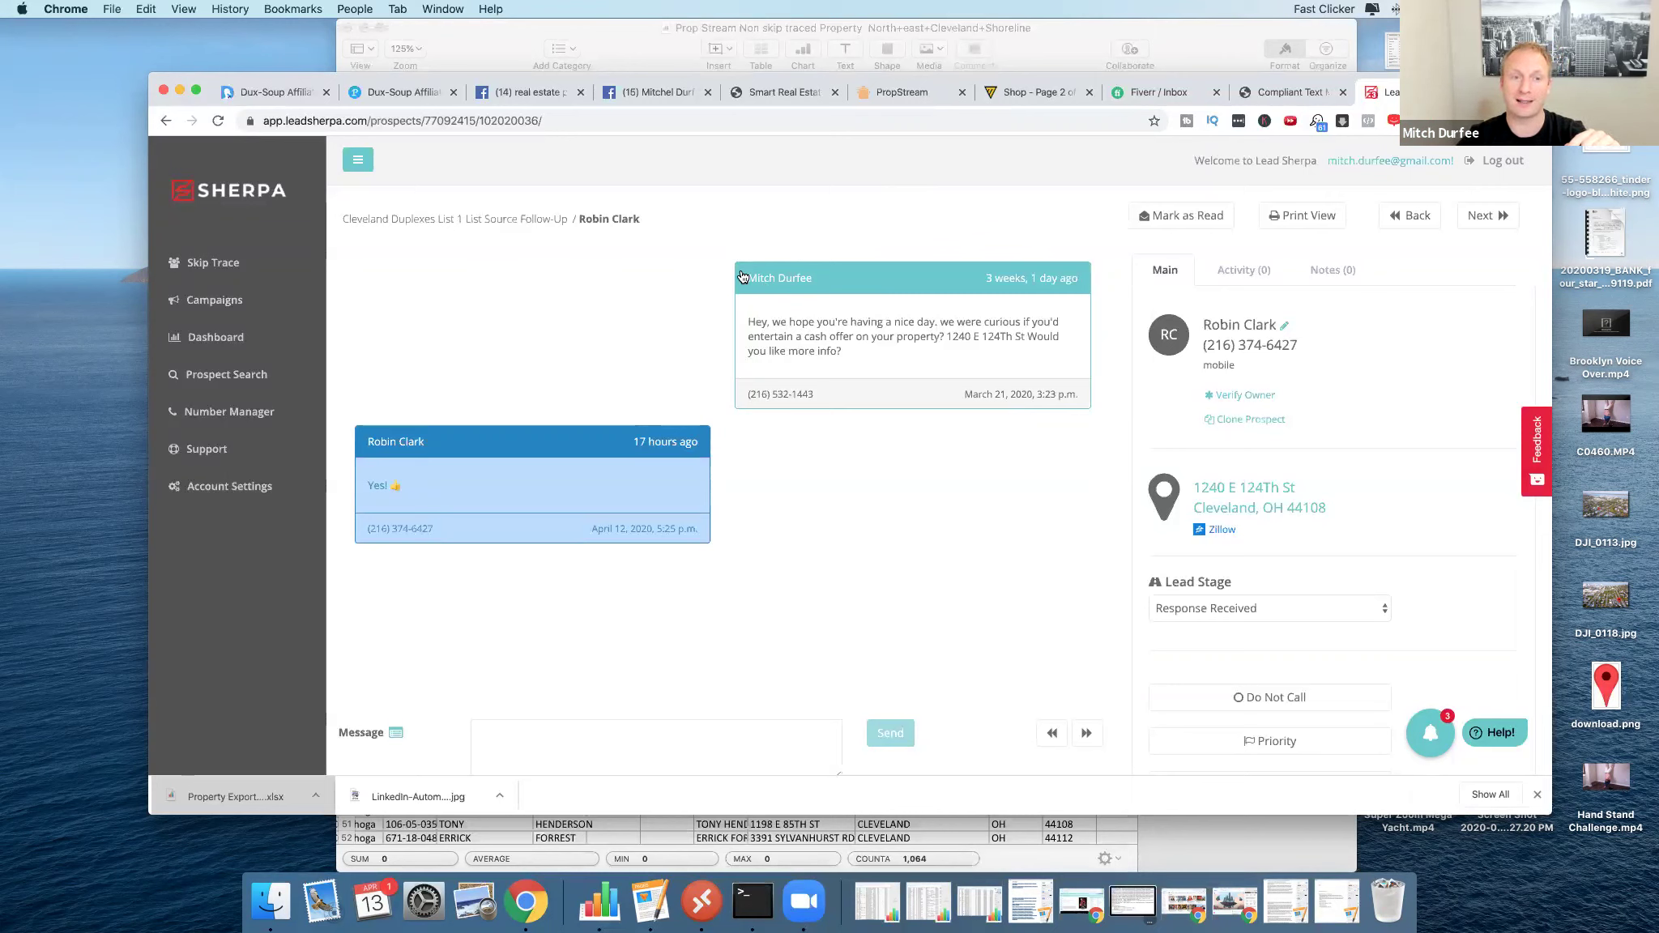
Switch to the Facebook search results and look over the entries for "Real Estate Property Warriors- Free Group".
left_click(637, 92)
left_click(555, 92)
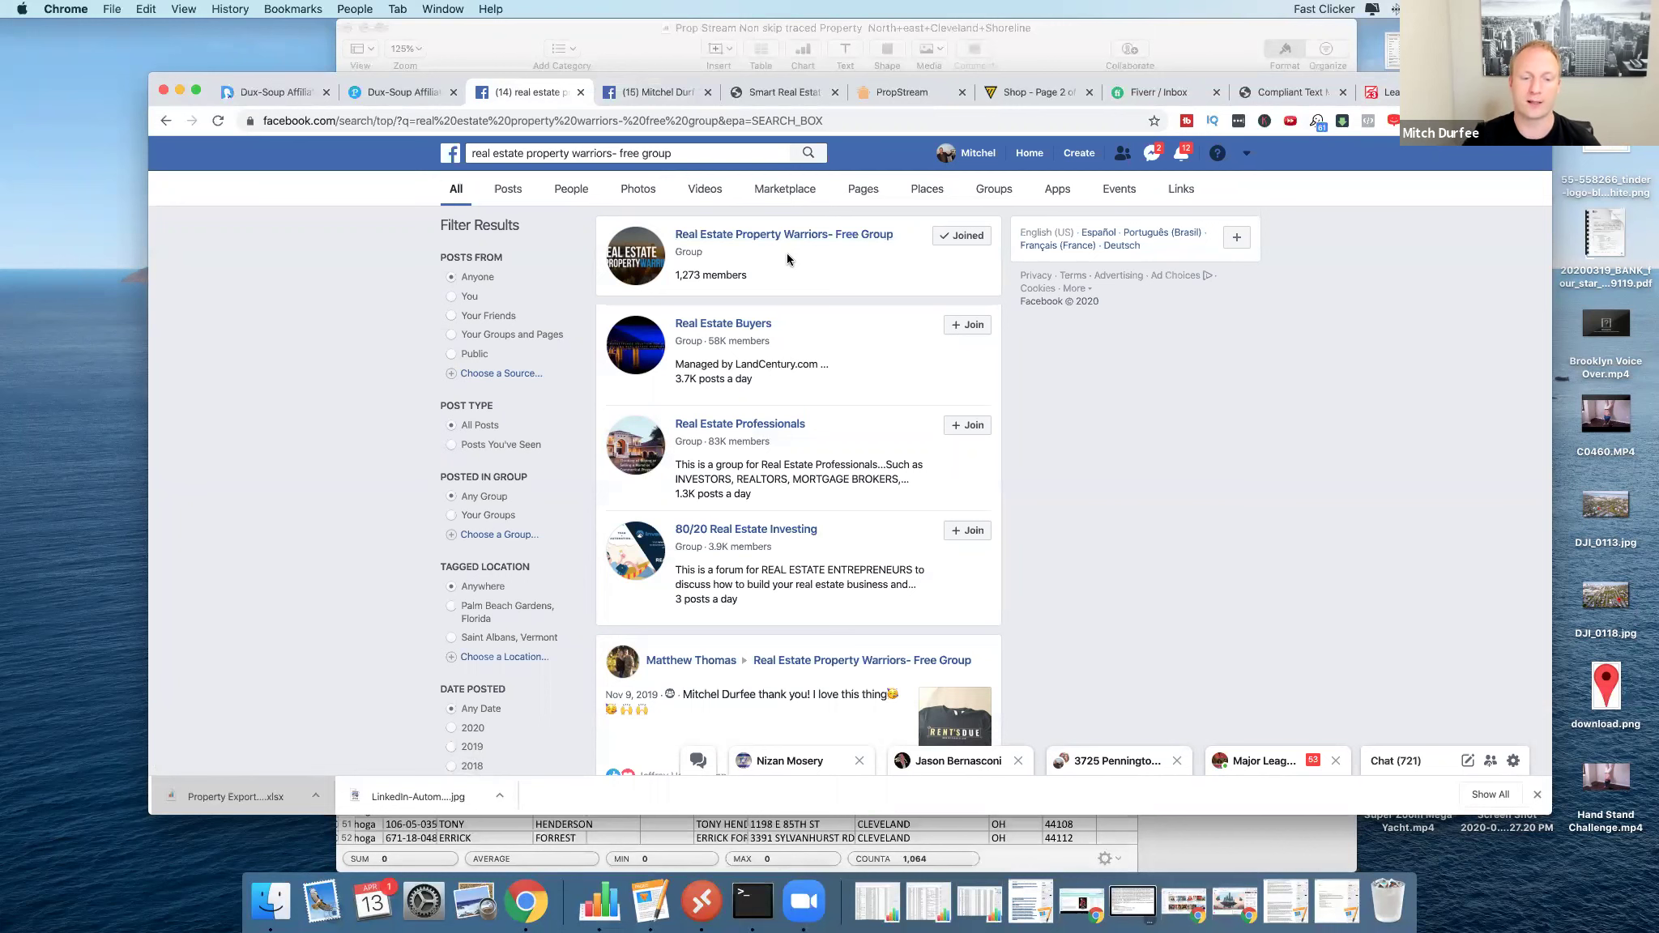
scroll(792, 252, "down", 1)
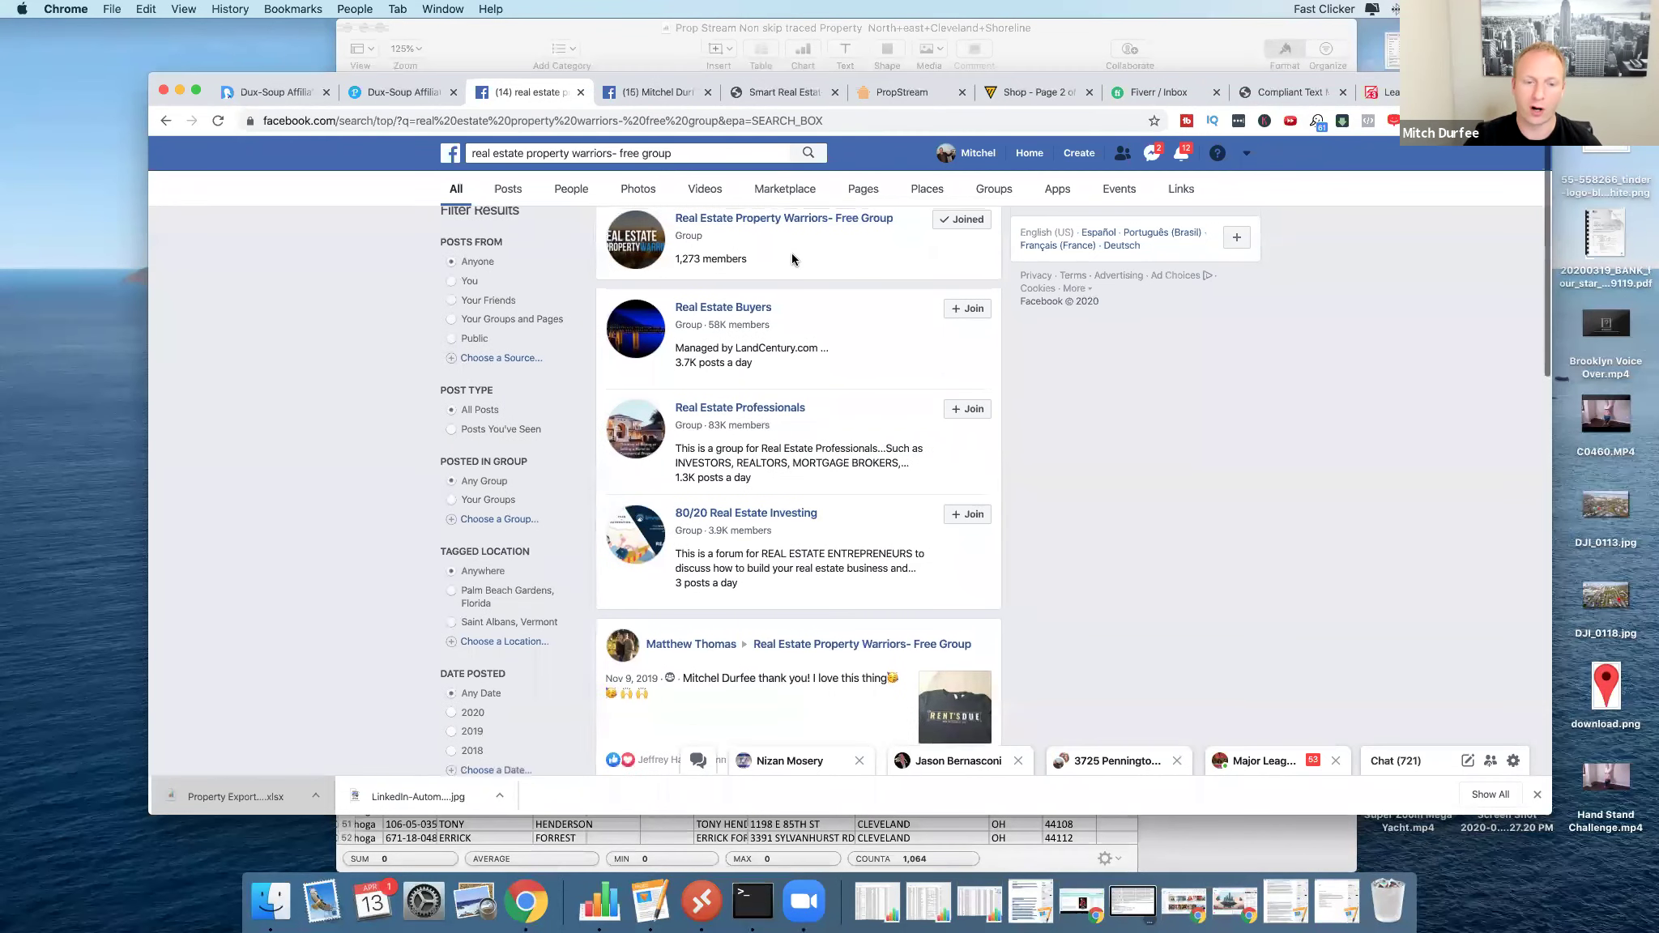
scroll(794, 254, "down", 5)
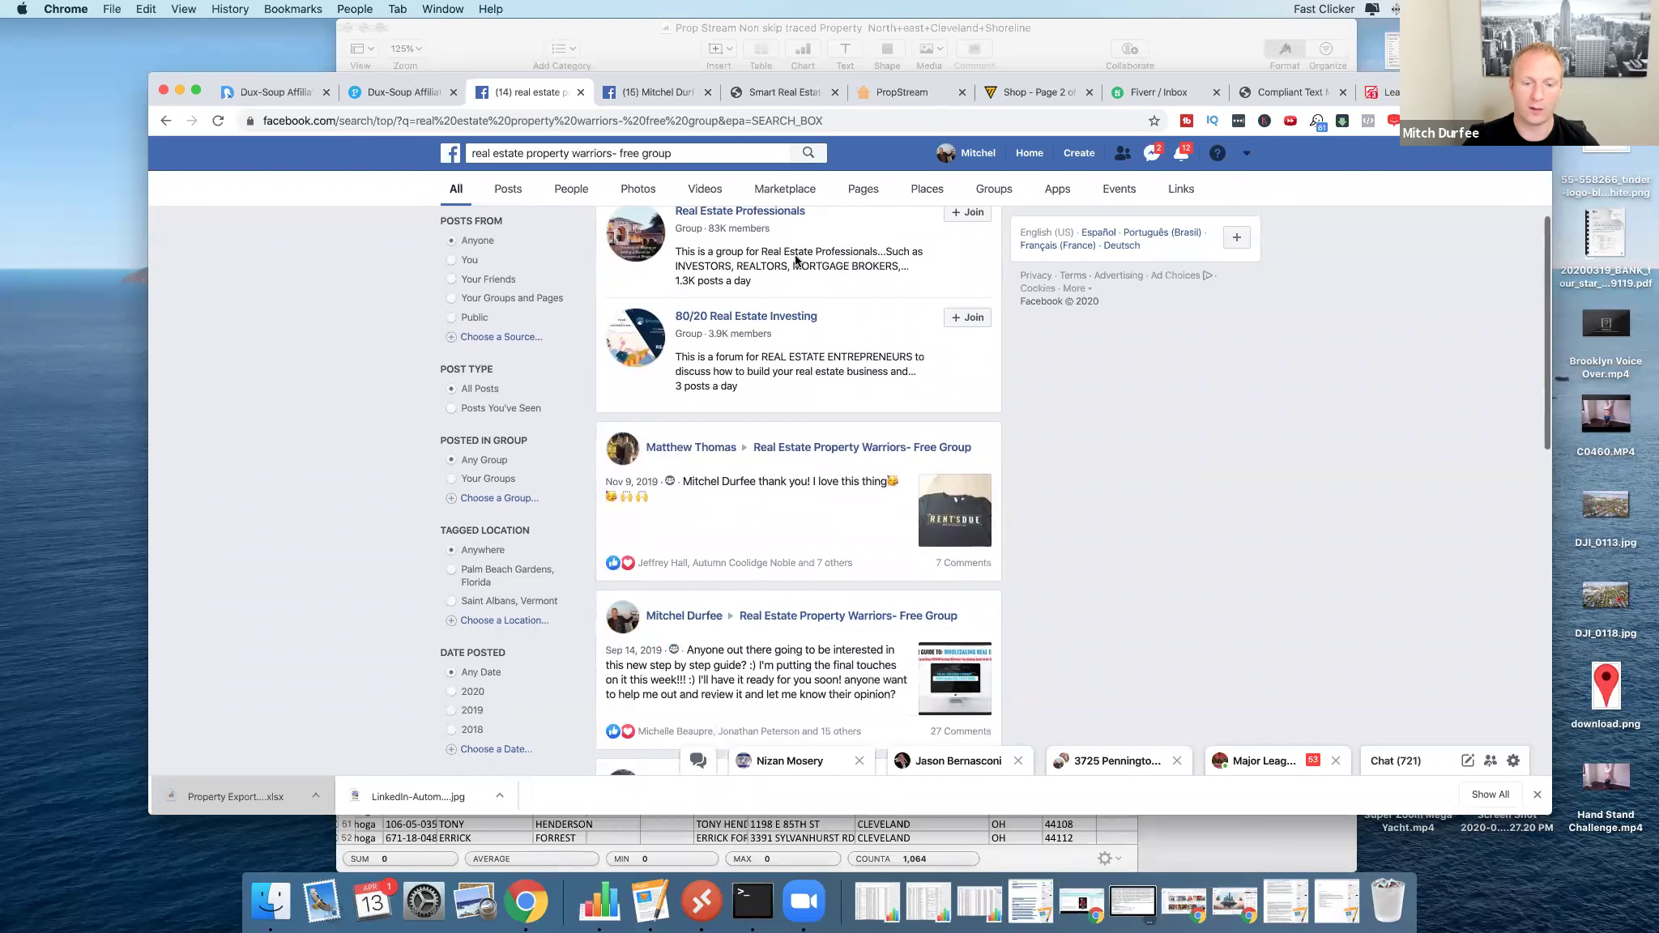
scroll(796, 278, "up", 4)
scroll(795, 278, "up", 1)
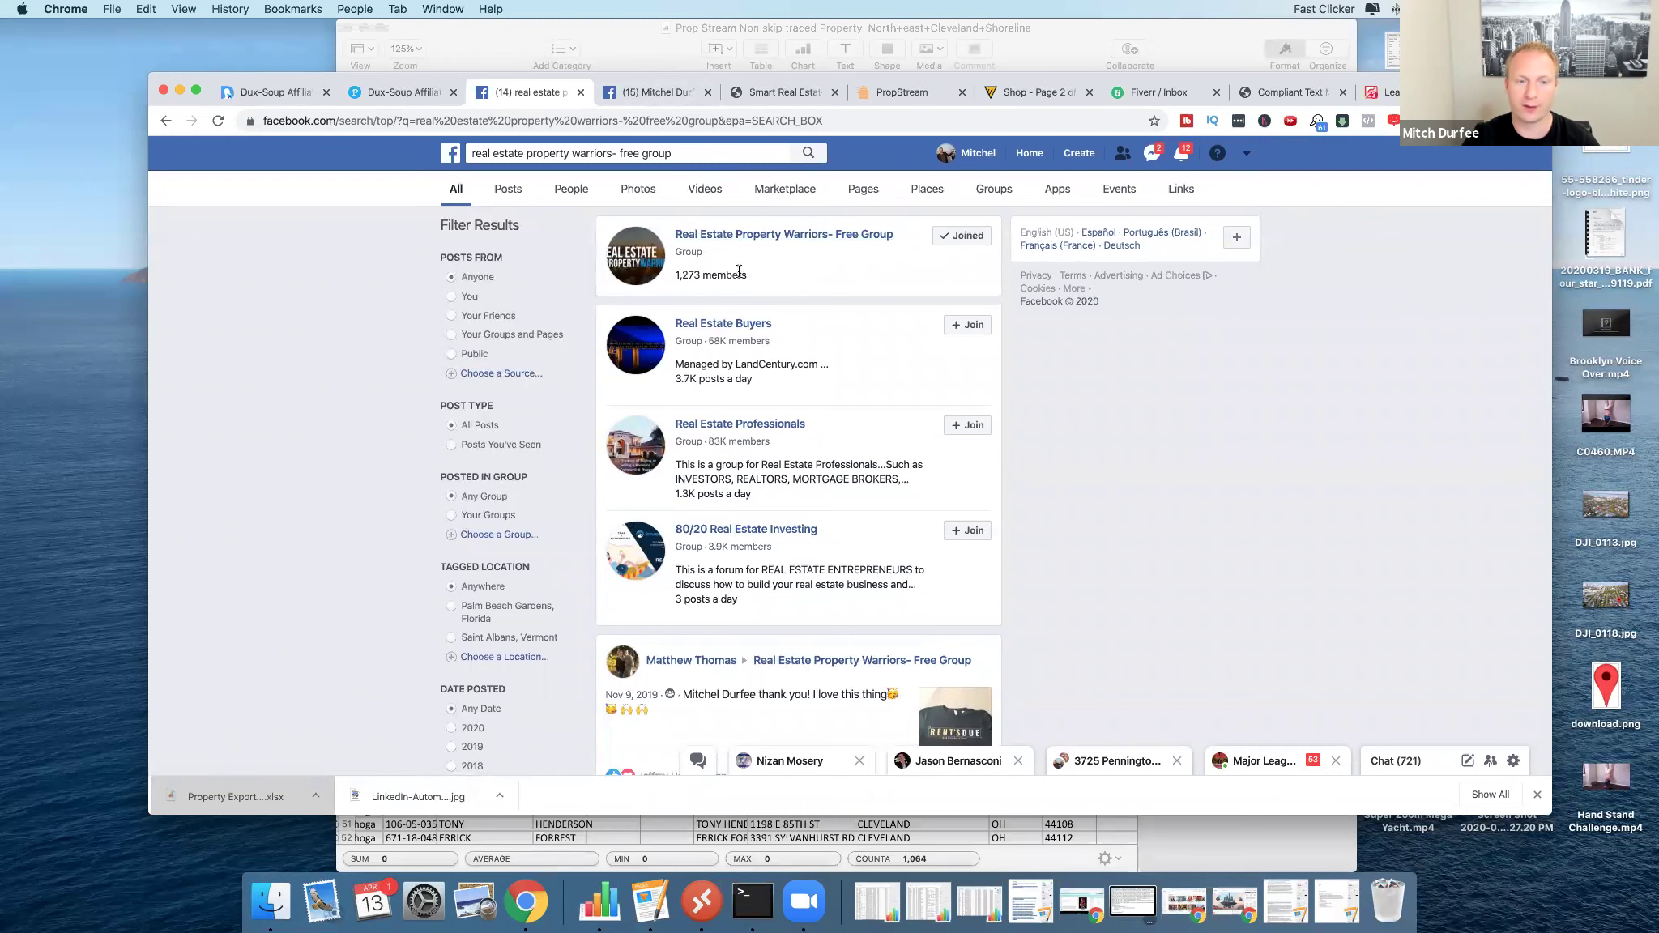
Open the Facebook profile page and review the live video post about Prop Stream leads and its comments.
left_click(660, 97)
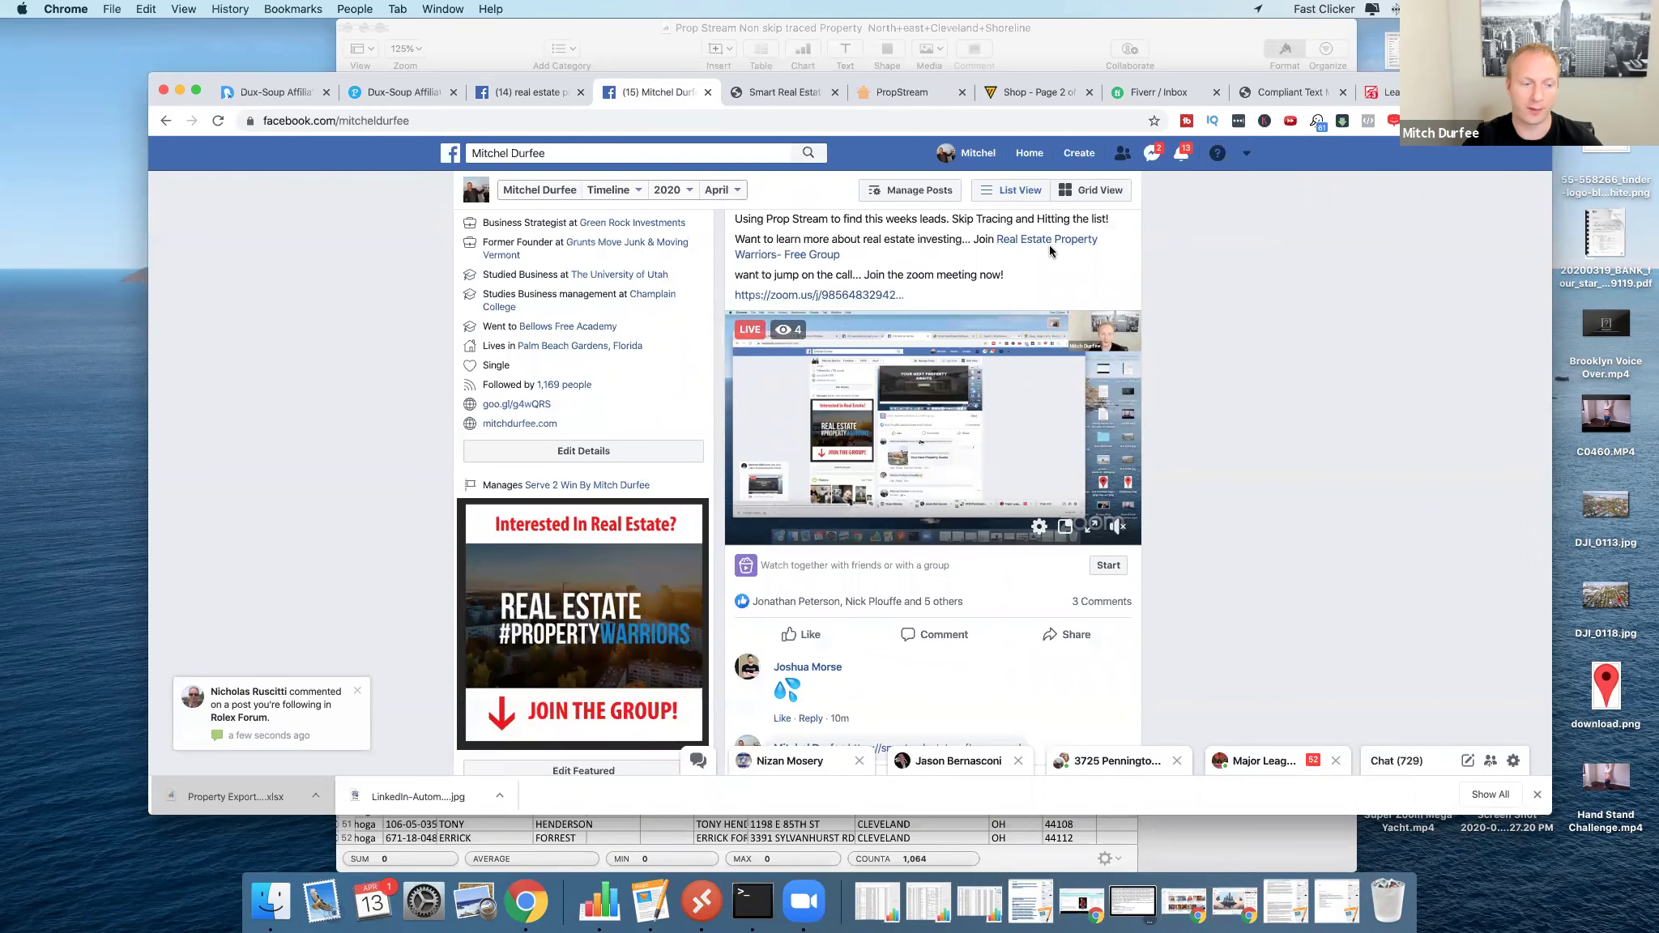
scroll(963, 408, "down", 5)
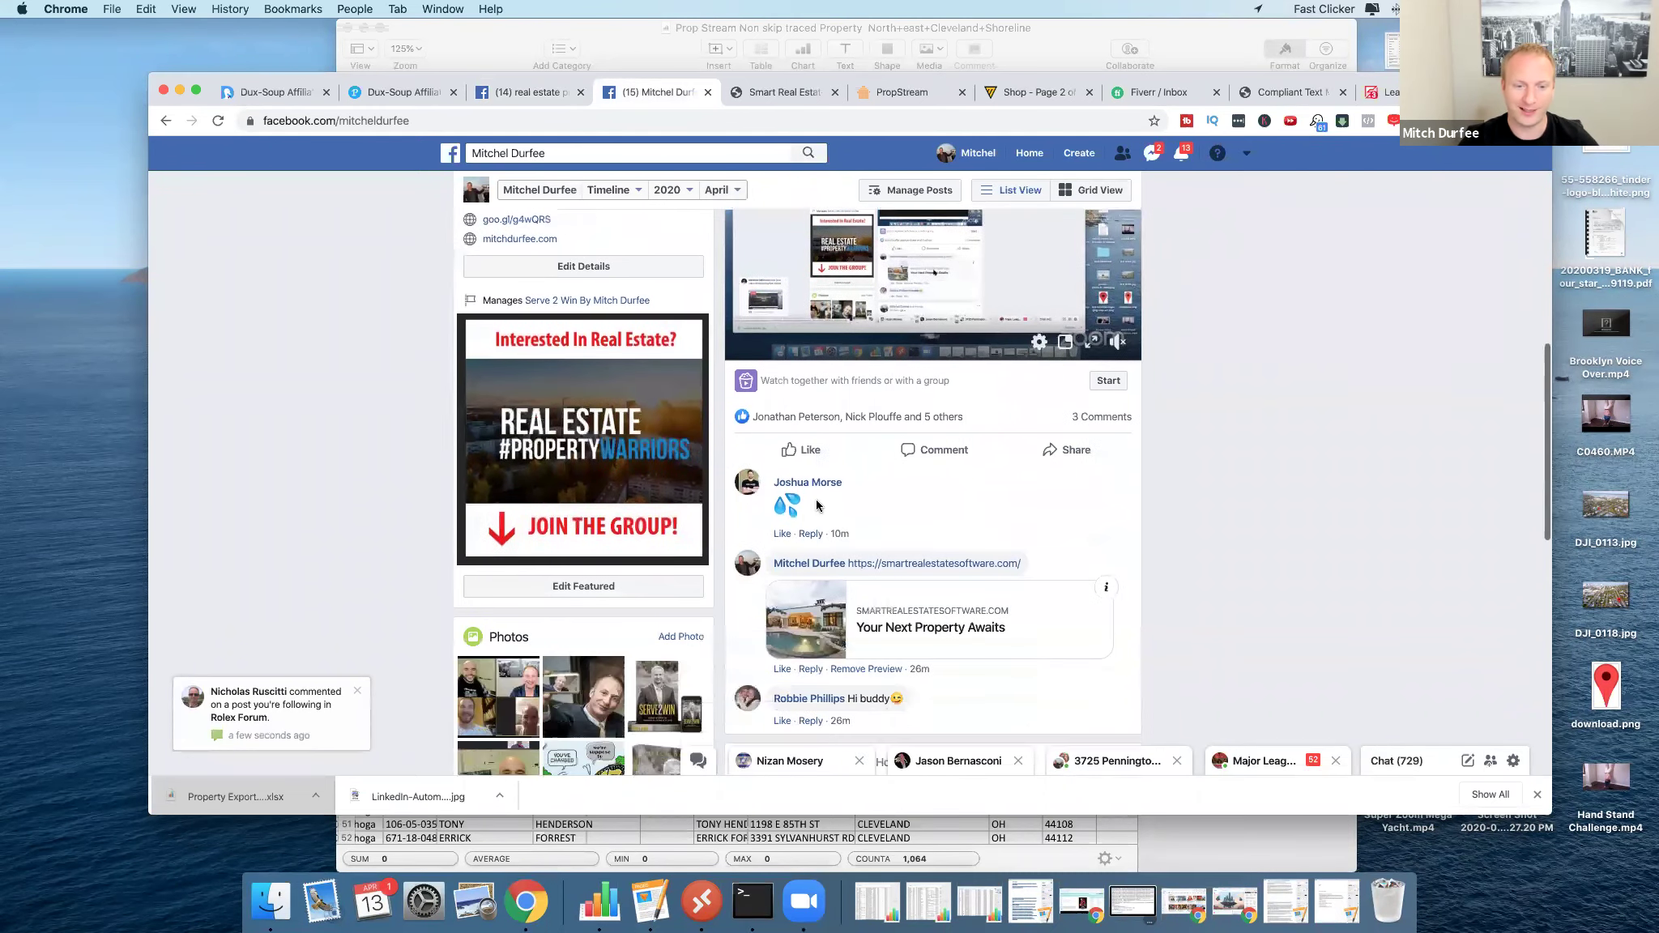
scroll(835, 425, "down", 1)
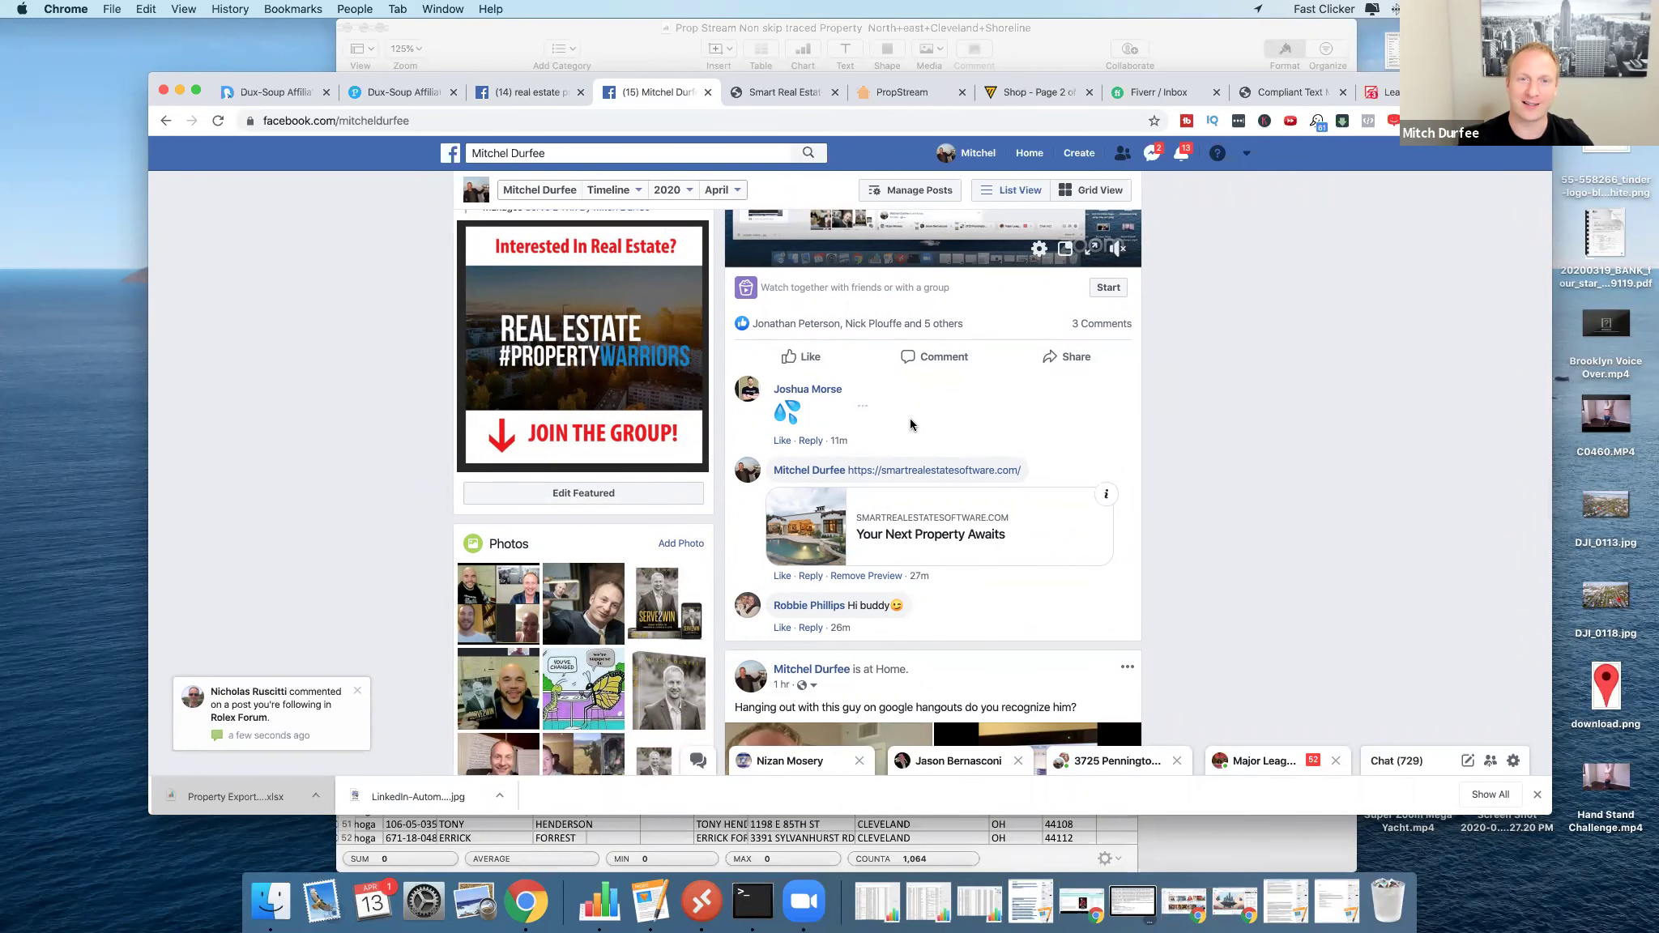
scroll(907, 408, "down", 3)
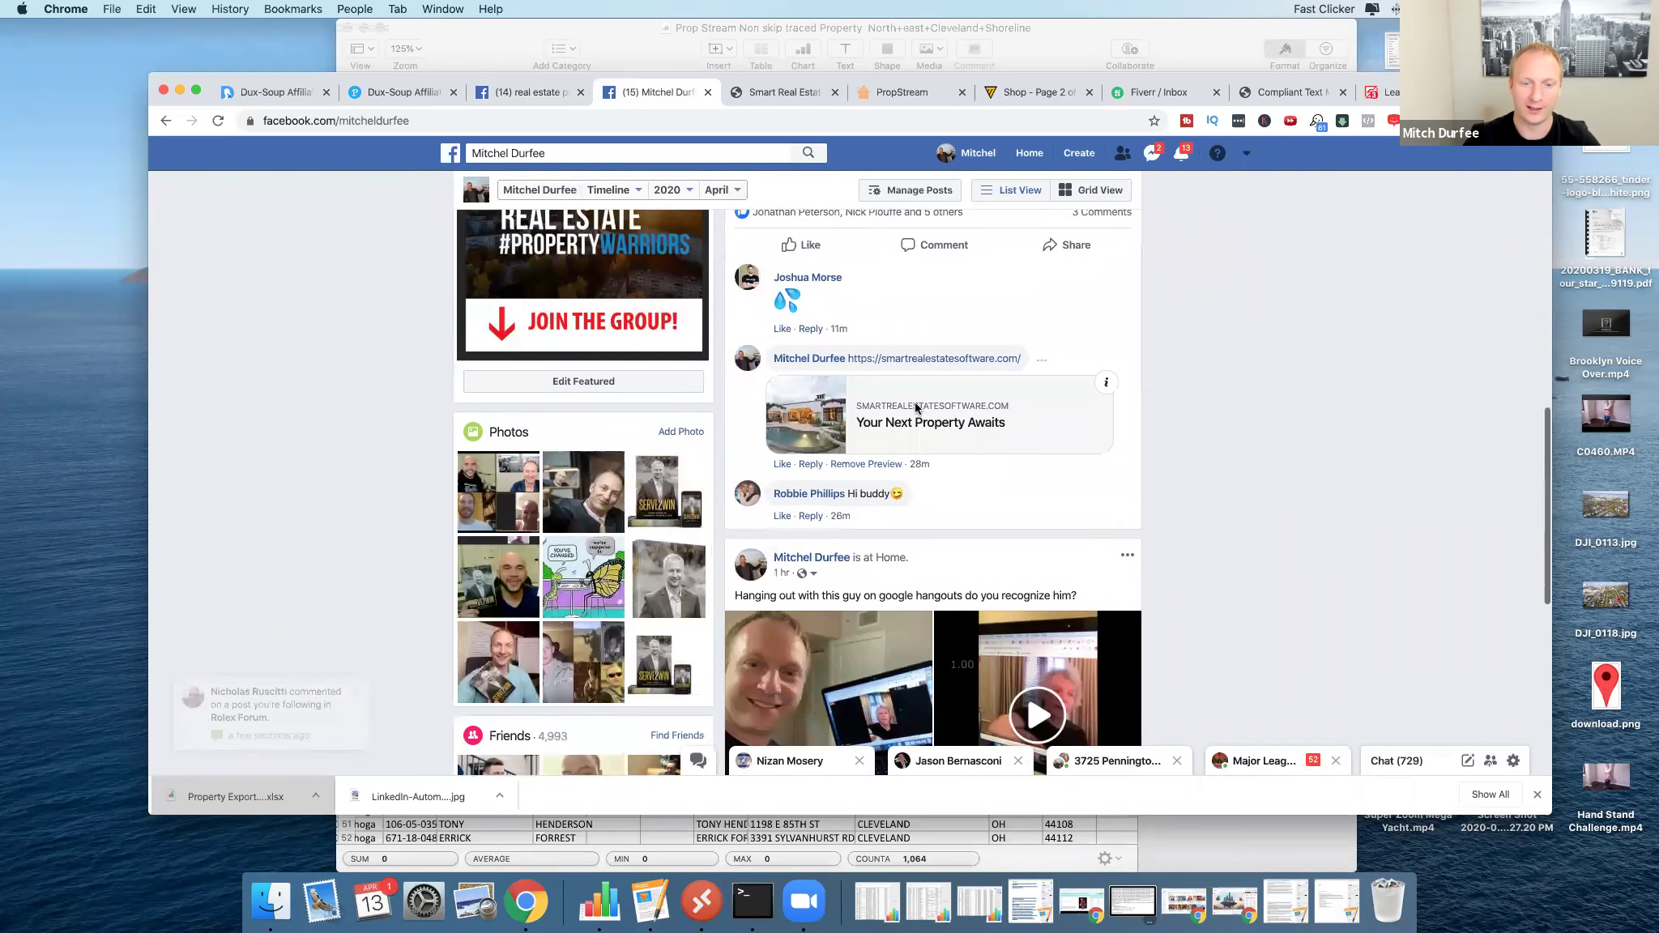
scroll(891, 453, "up", 5)
scroll(885, 491, "up", 7)
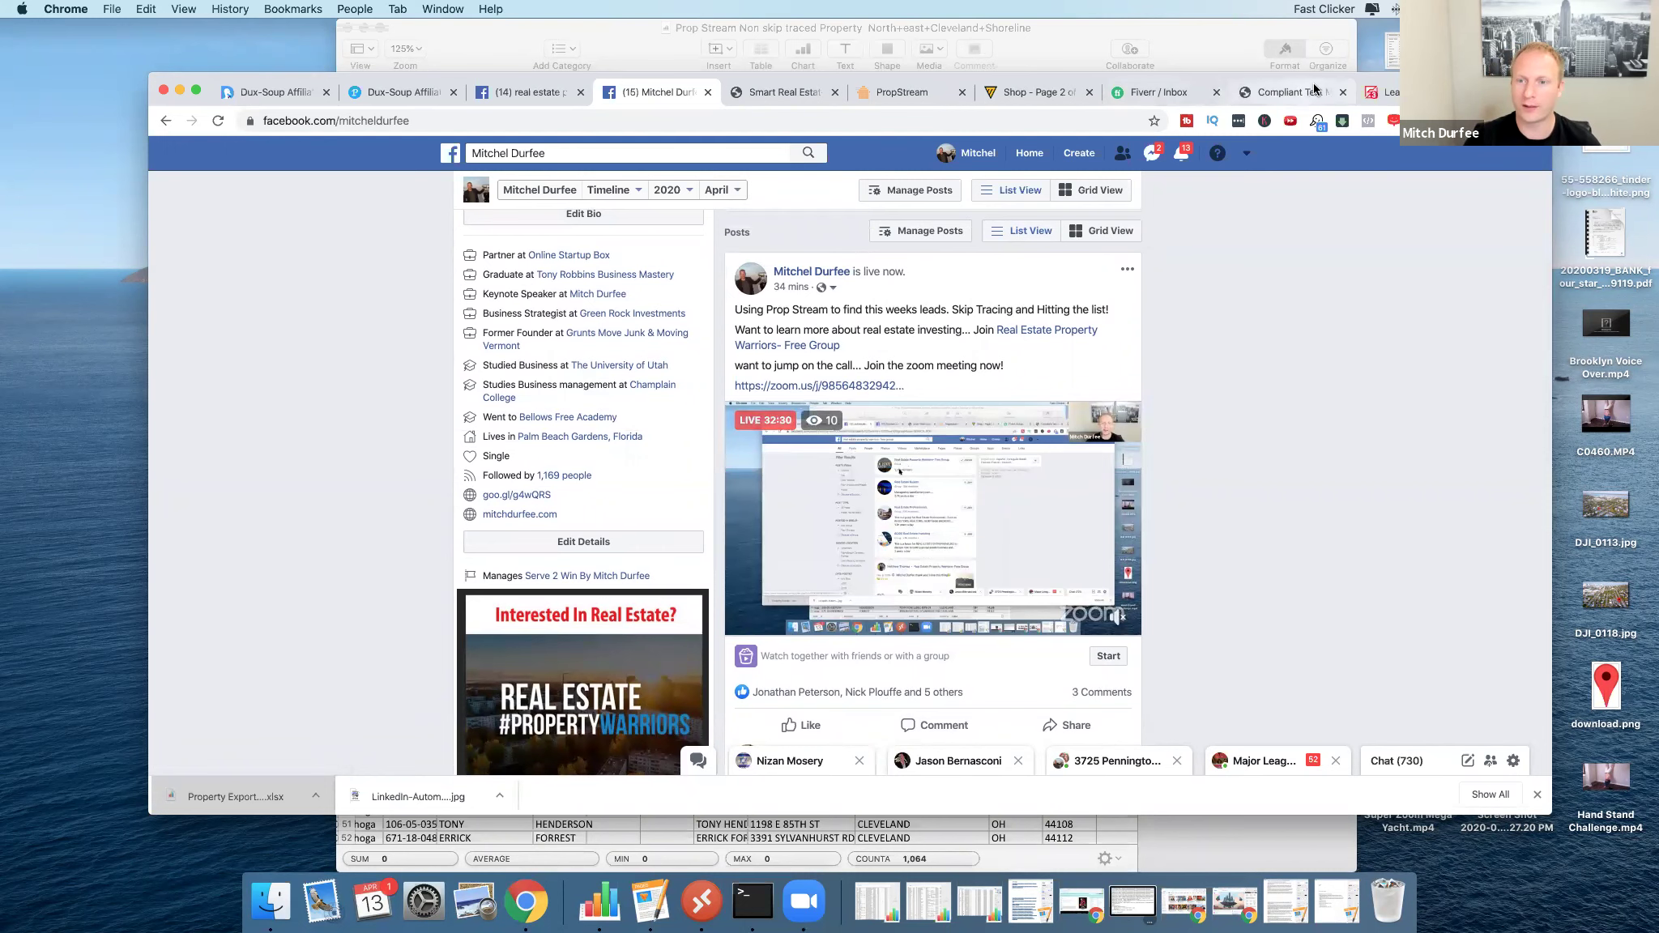
Send the Fiverr skip-tracing seller the message "24 hours works... send me a custom offer and lets get started!".
left_click(1151, 95)
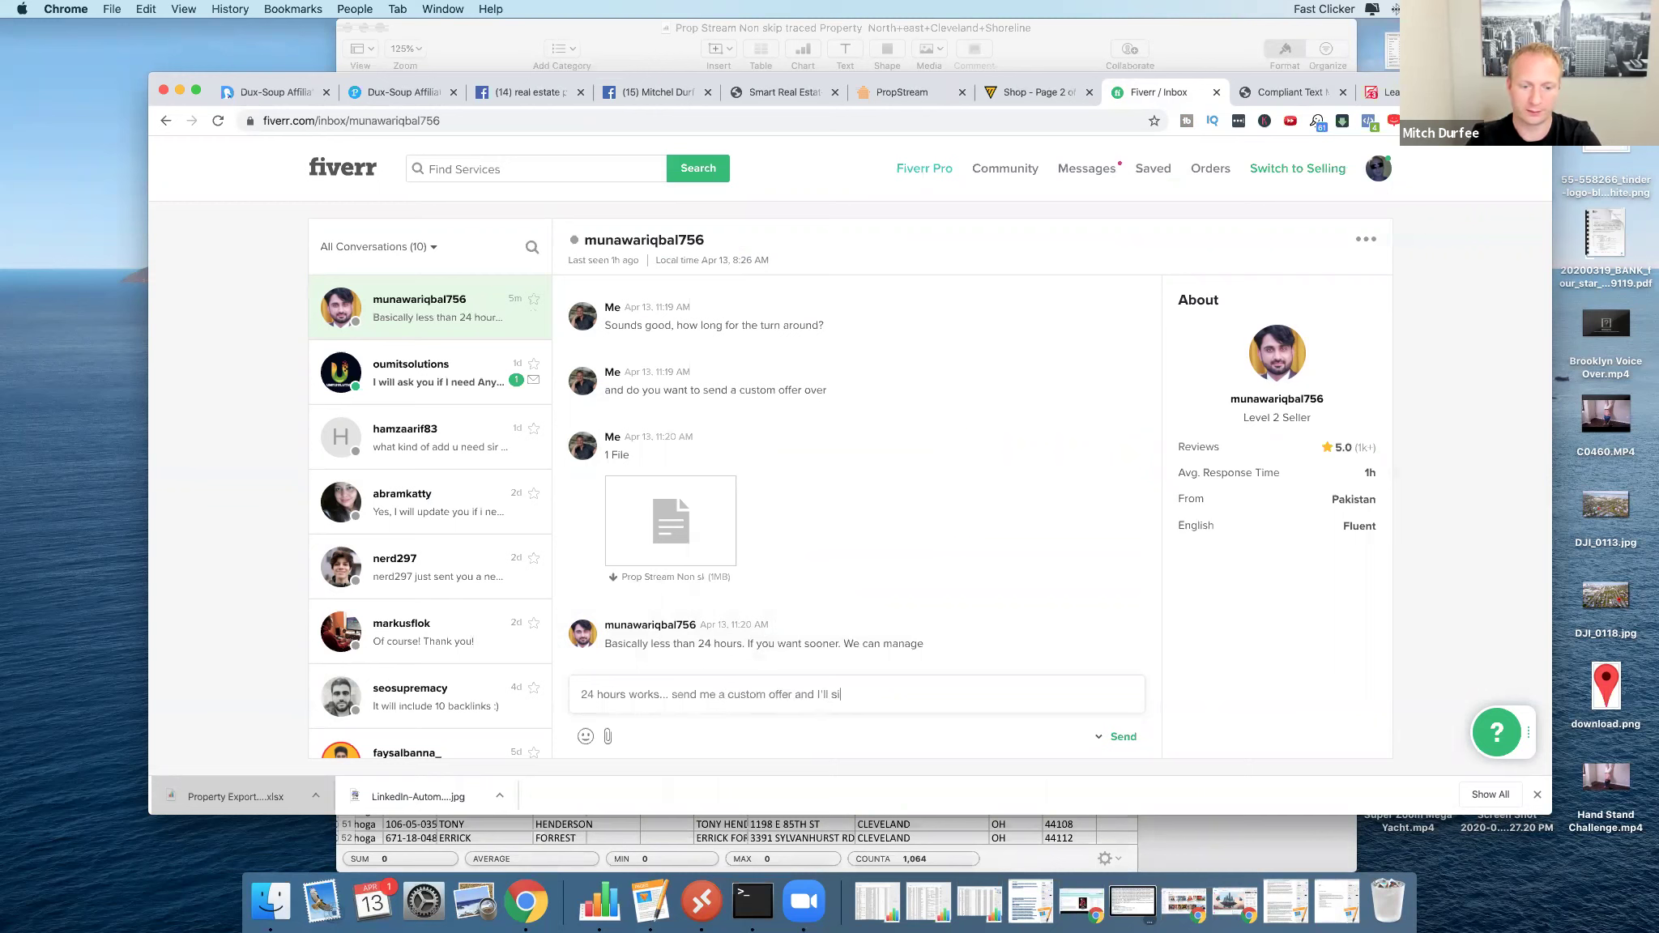
key("BackSpace")
key("BackSpace")
key("BackSpace")
type("le")
left_click(1117, 737)
Return to Lead Sherpa, open the "Cleveland Duplexes List 1 List Source Follow-Up" campaign and review its prospects and message-sending section.
left_click(1293, 84)
left_click_drag(1294, 79, 1249, 79)
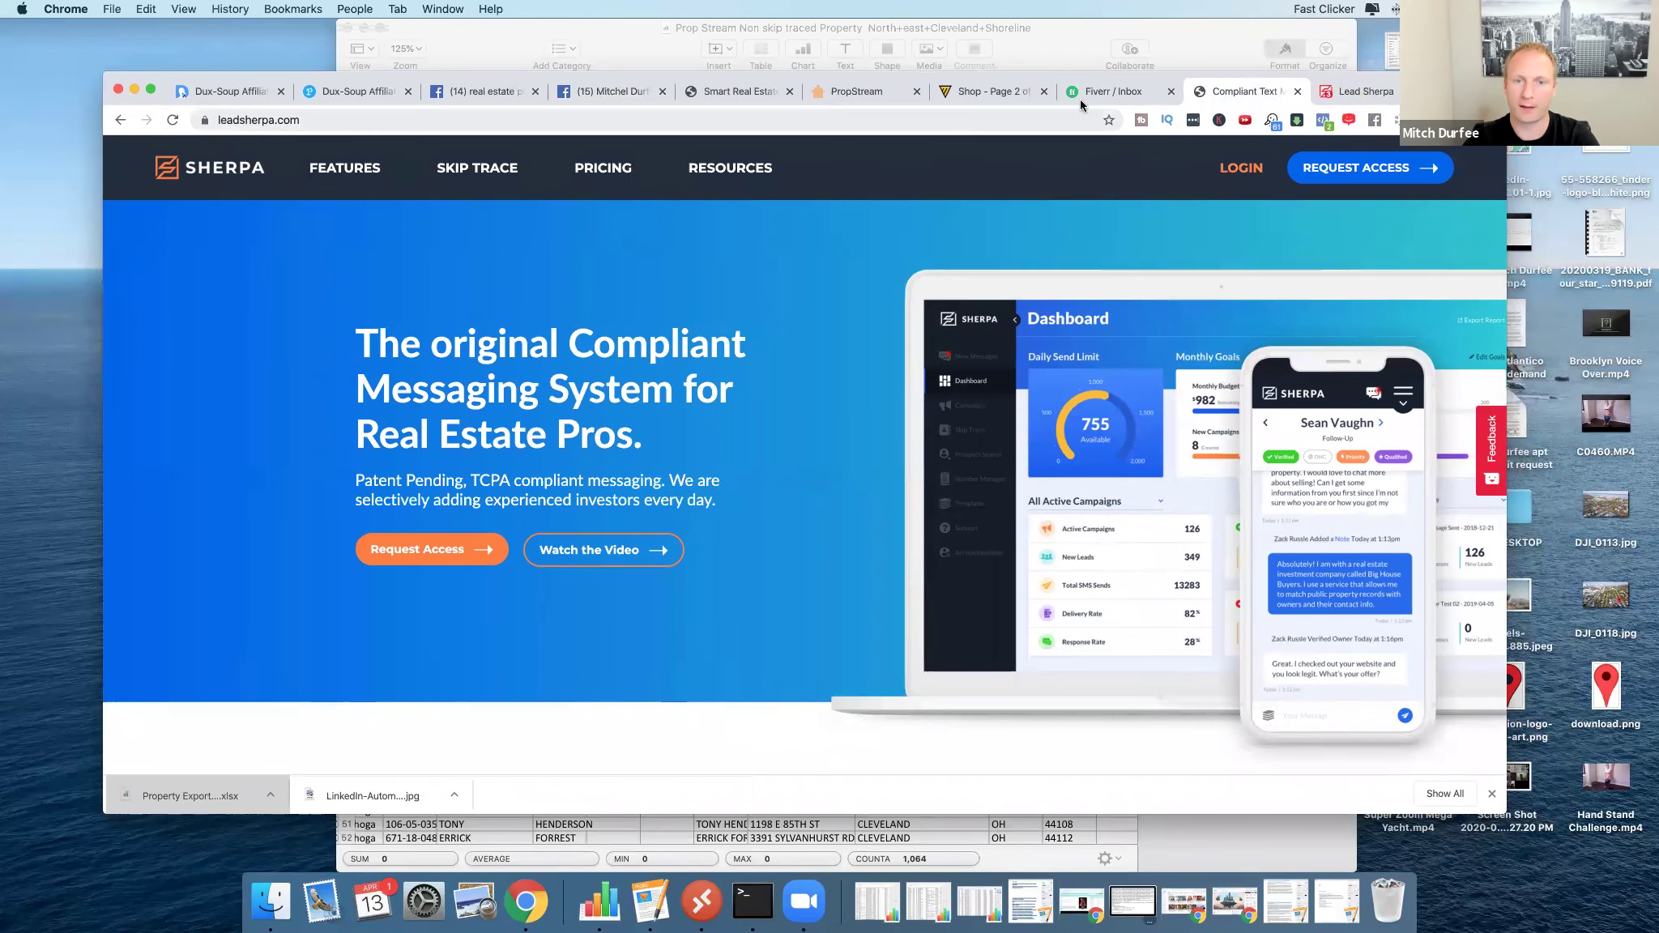
left_click(1361, 91)
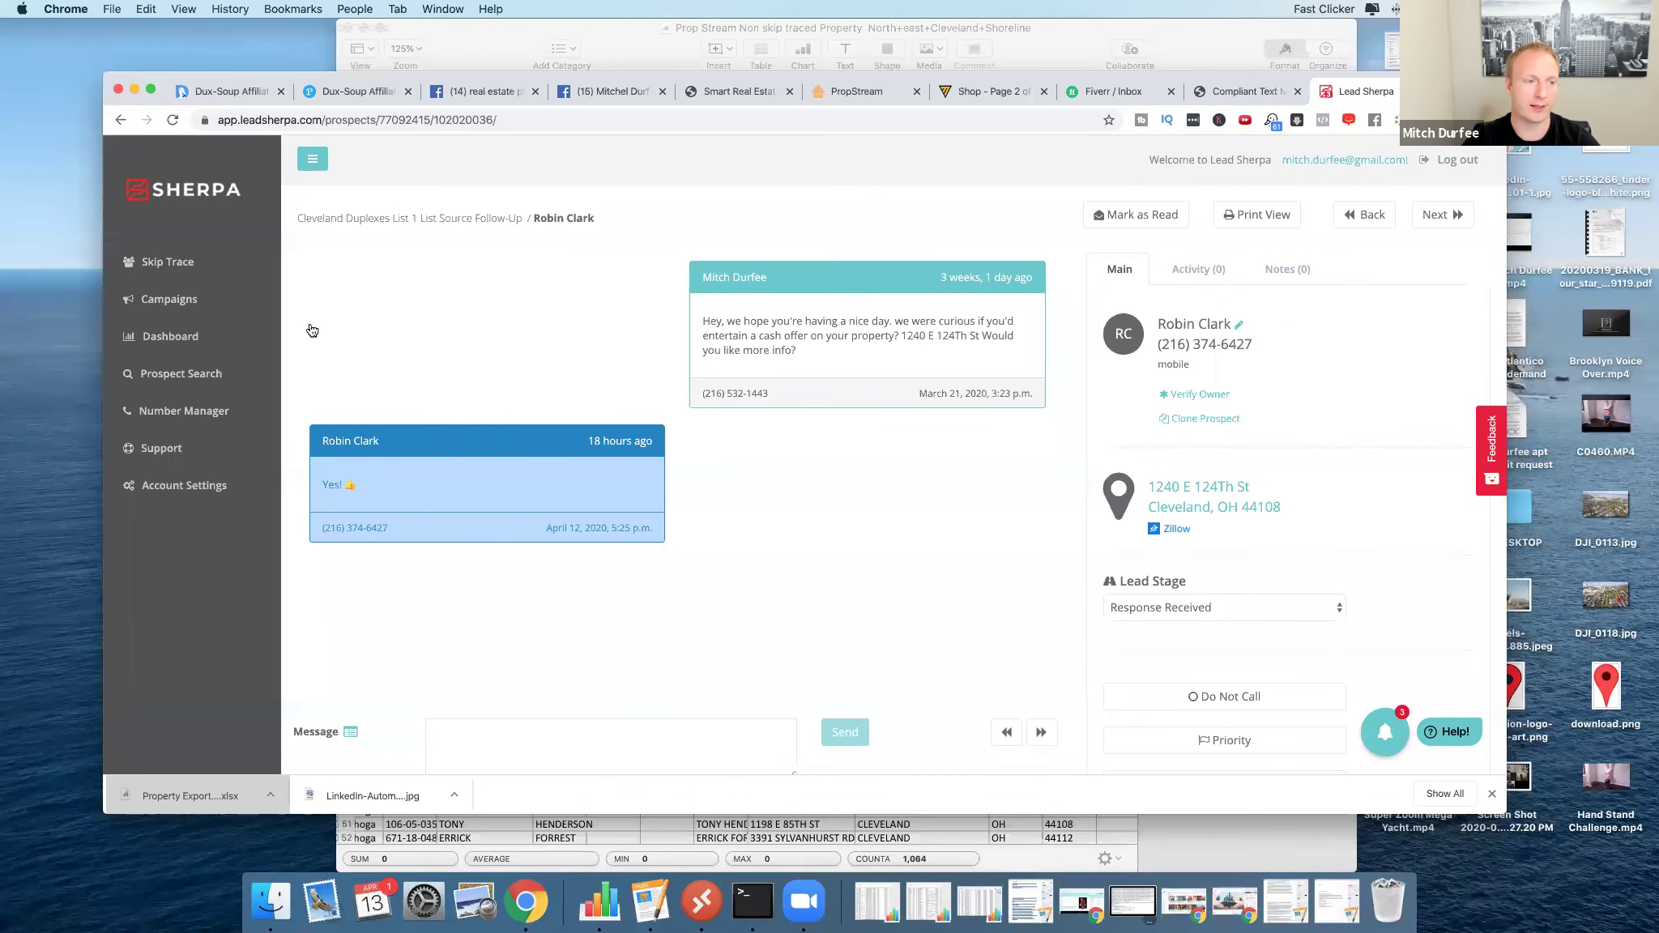
left_click(478, 218)
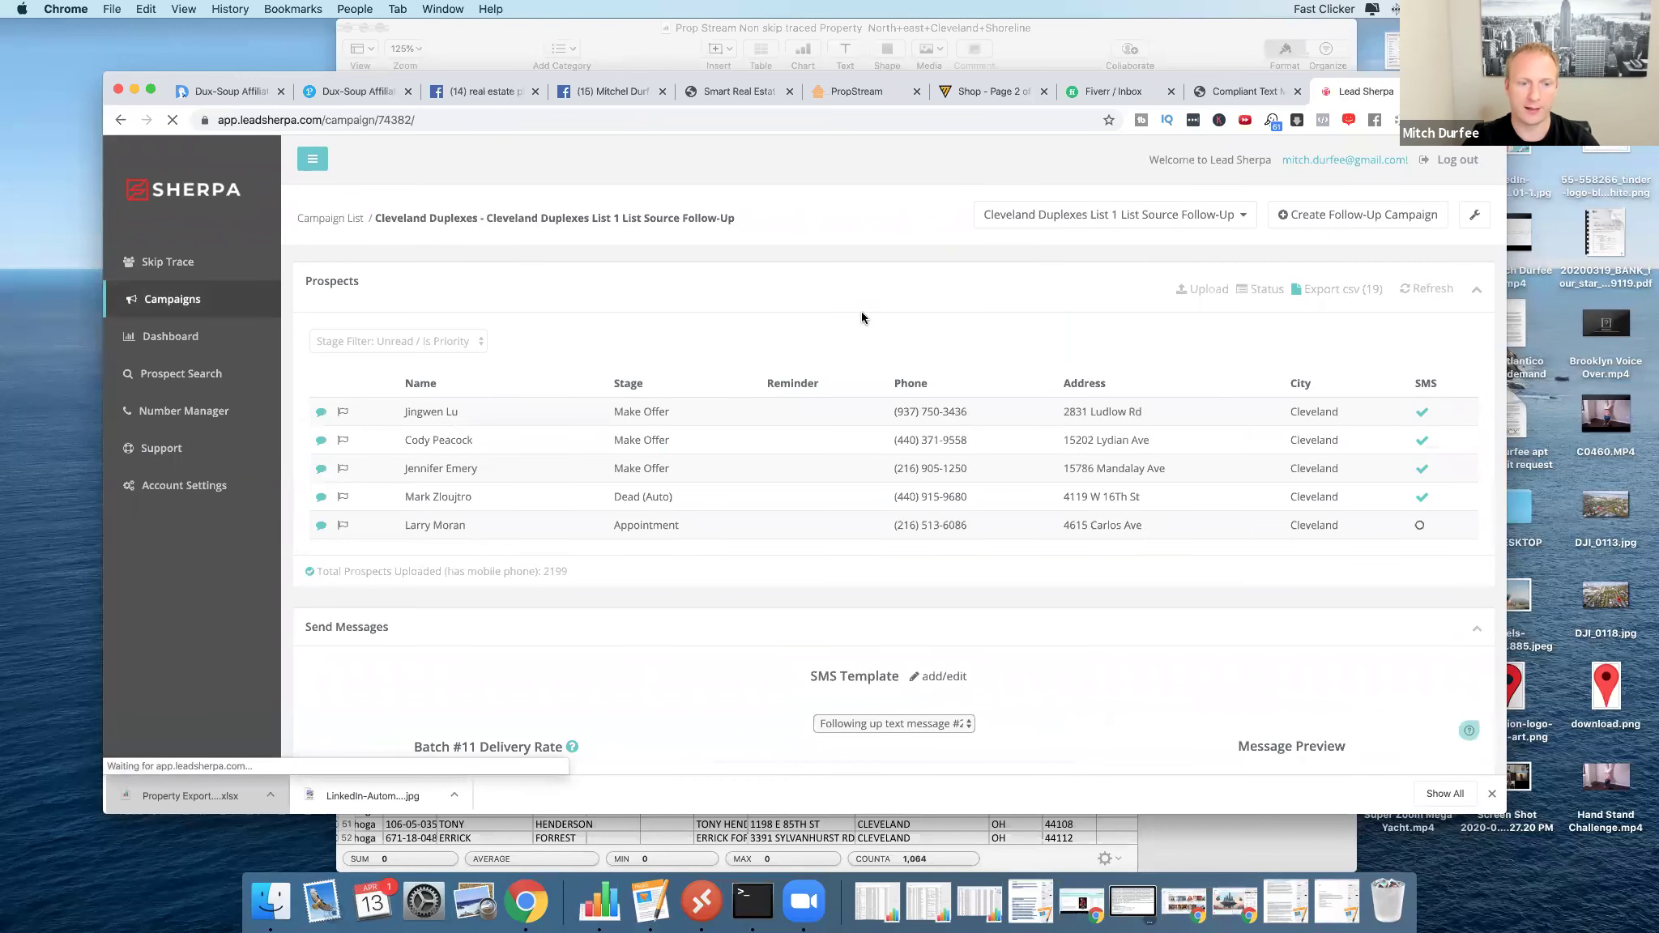
scroll(774, 547, "down", 5)
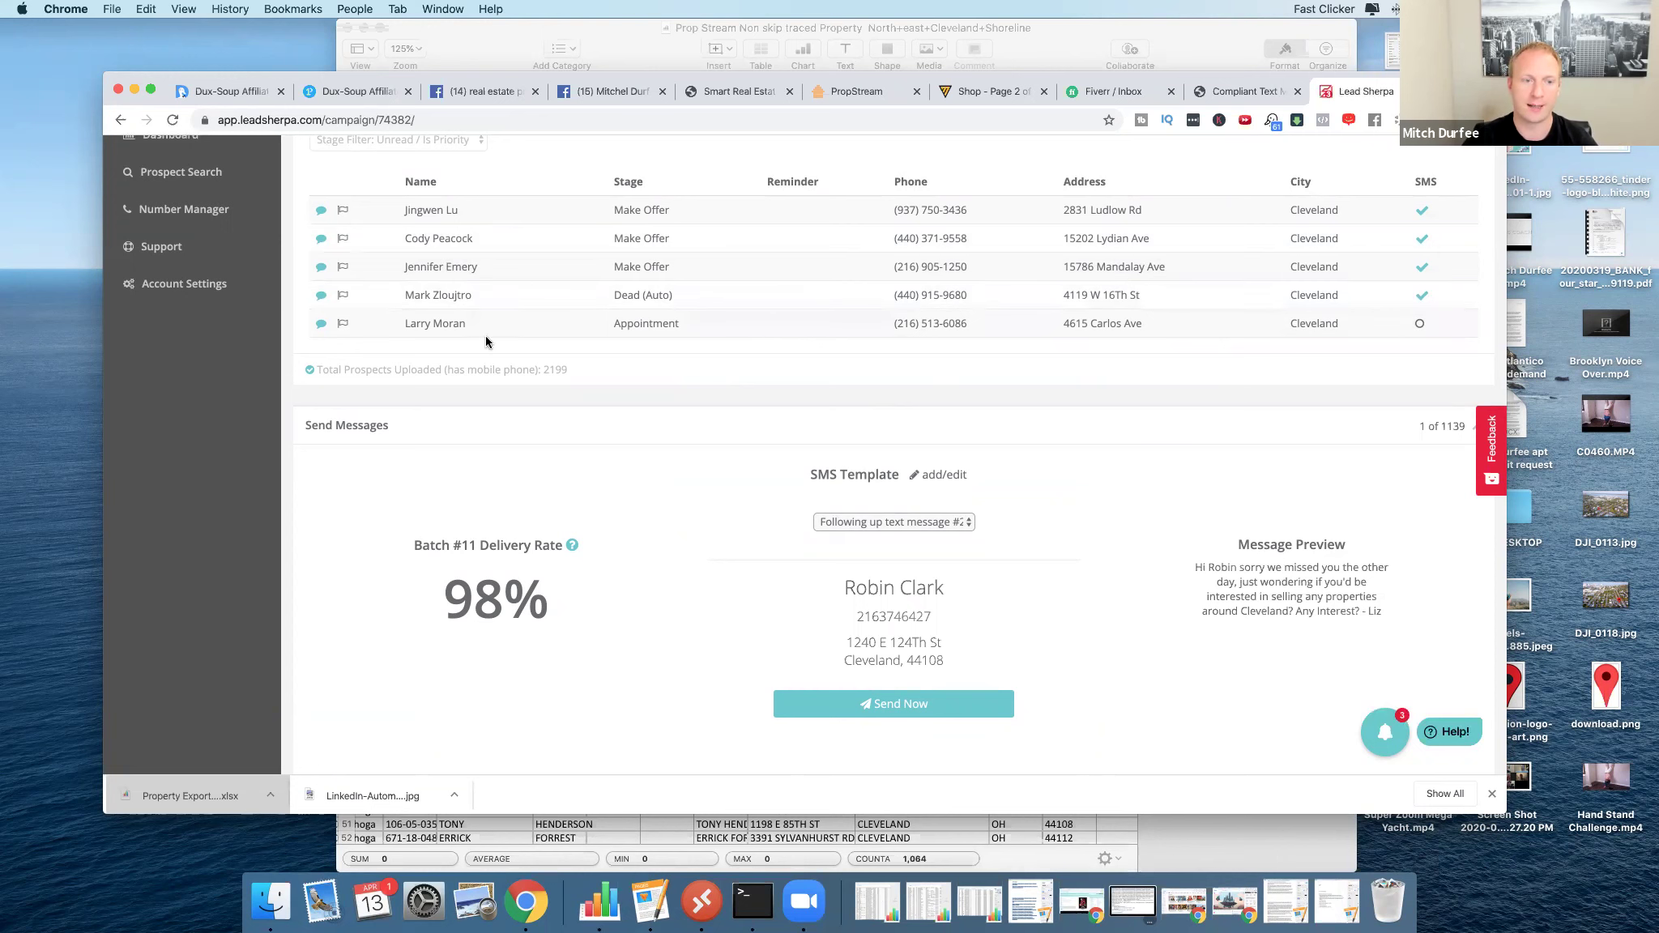
scroll(789, 301, "up", 3)
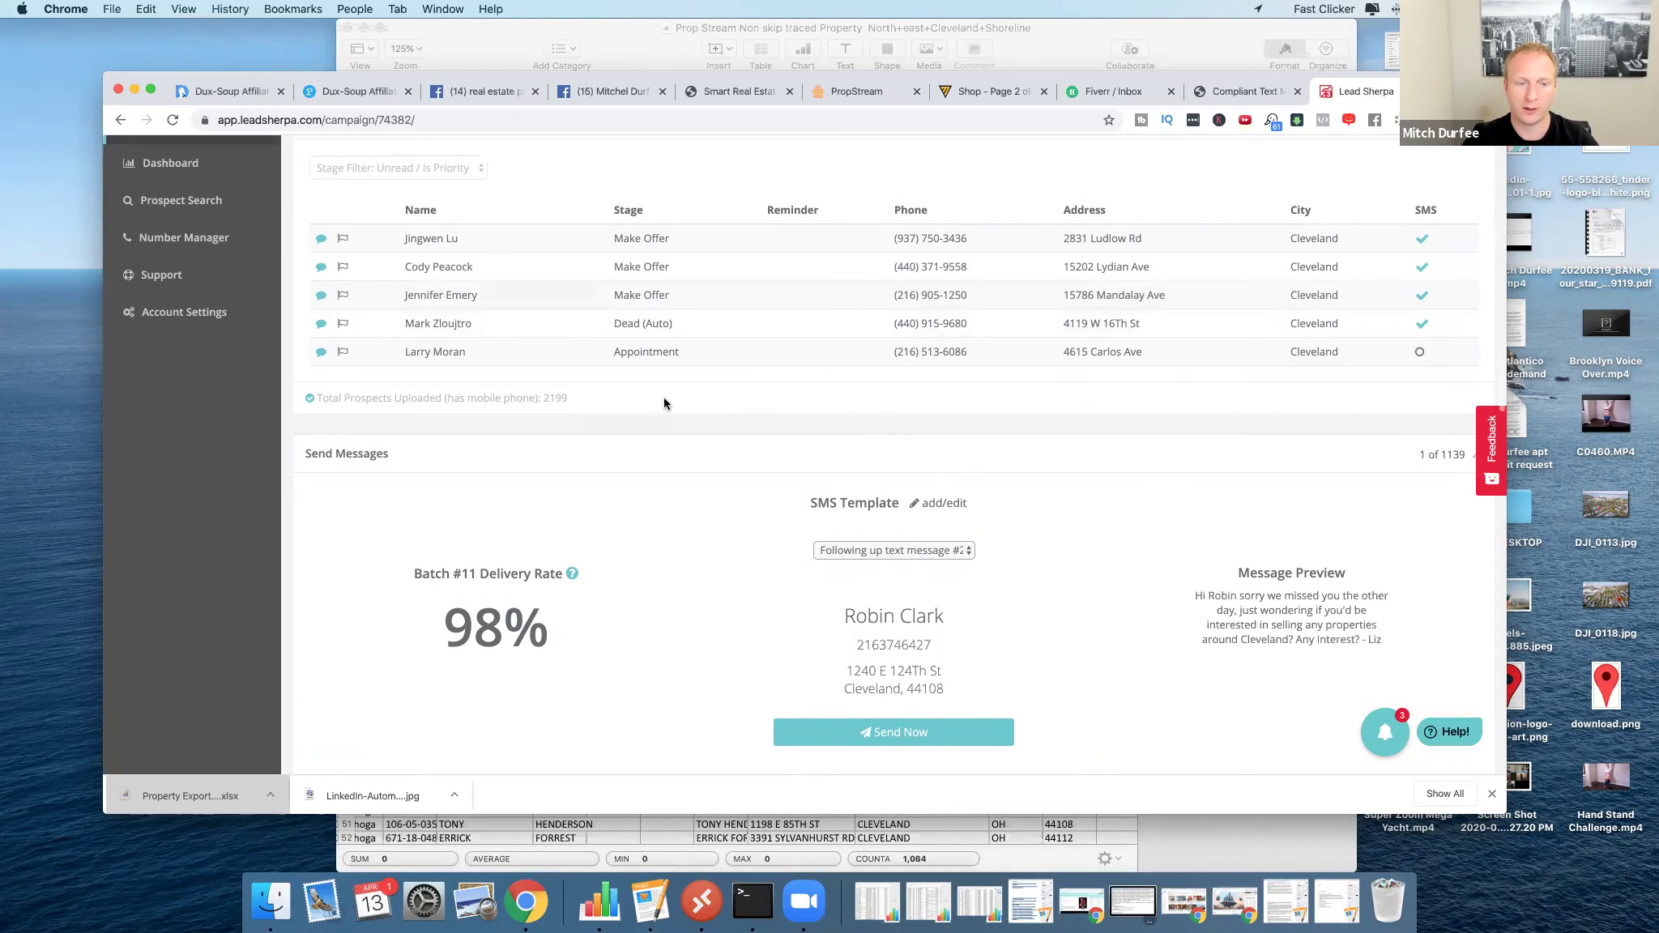
scroll(799, 459, "down", 1)
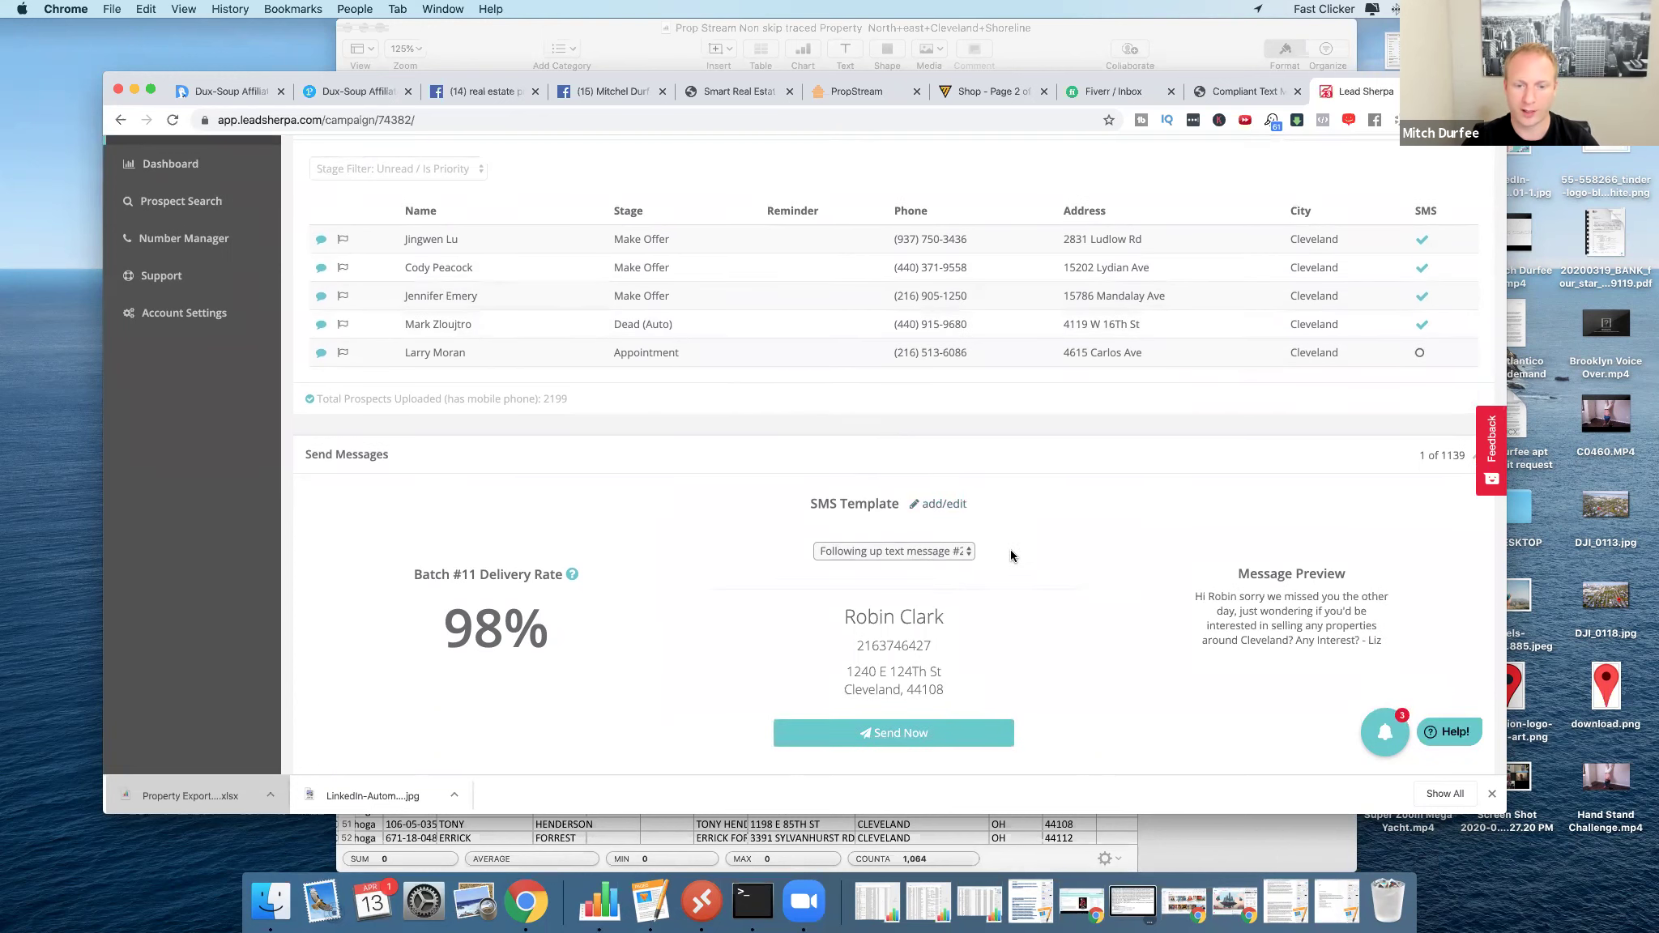
scroll(1199, 462, "down", 1)
Open Fast Clicker and run it with a click count of 200 on Send Now to text the campaign's prospects.
left_click(1318, 11)
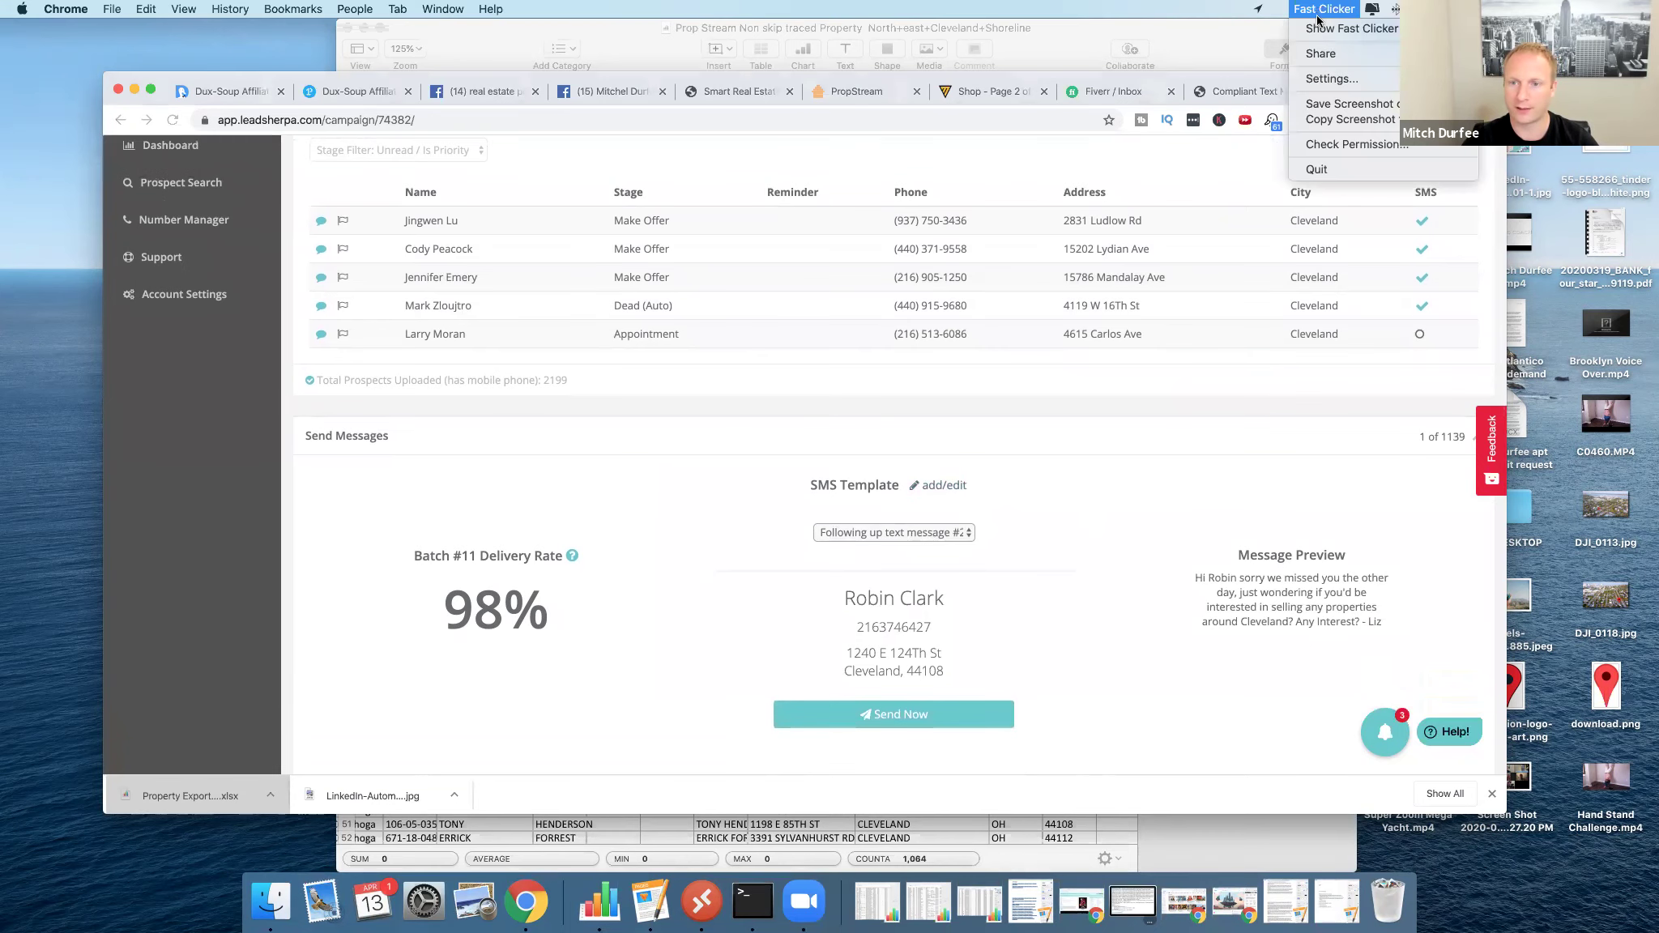
left_click(1351, 28)
scroll(1090, 456, "up", 3)
scroll(1081, 486, "down", 10)
left_click(1219, 341)
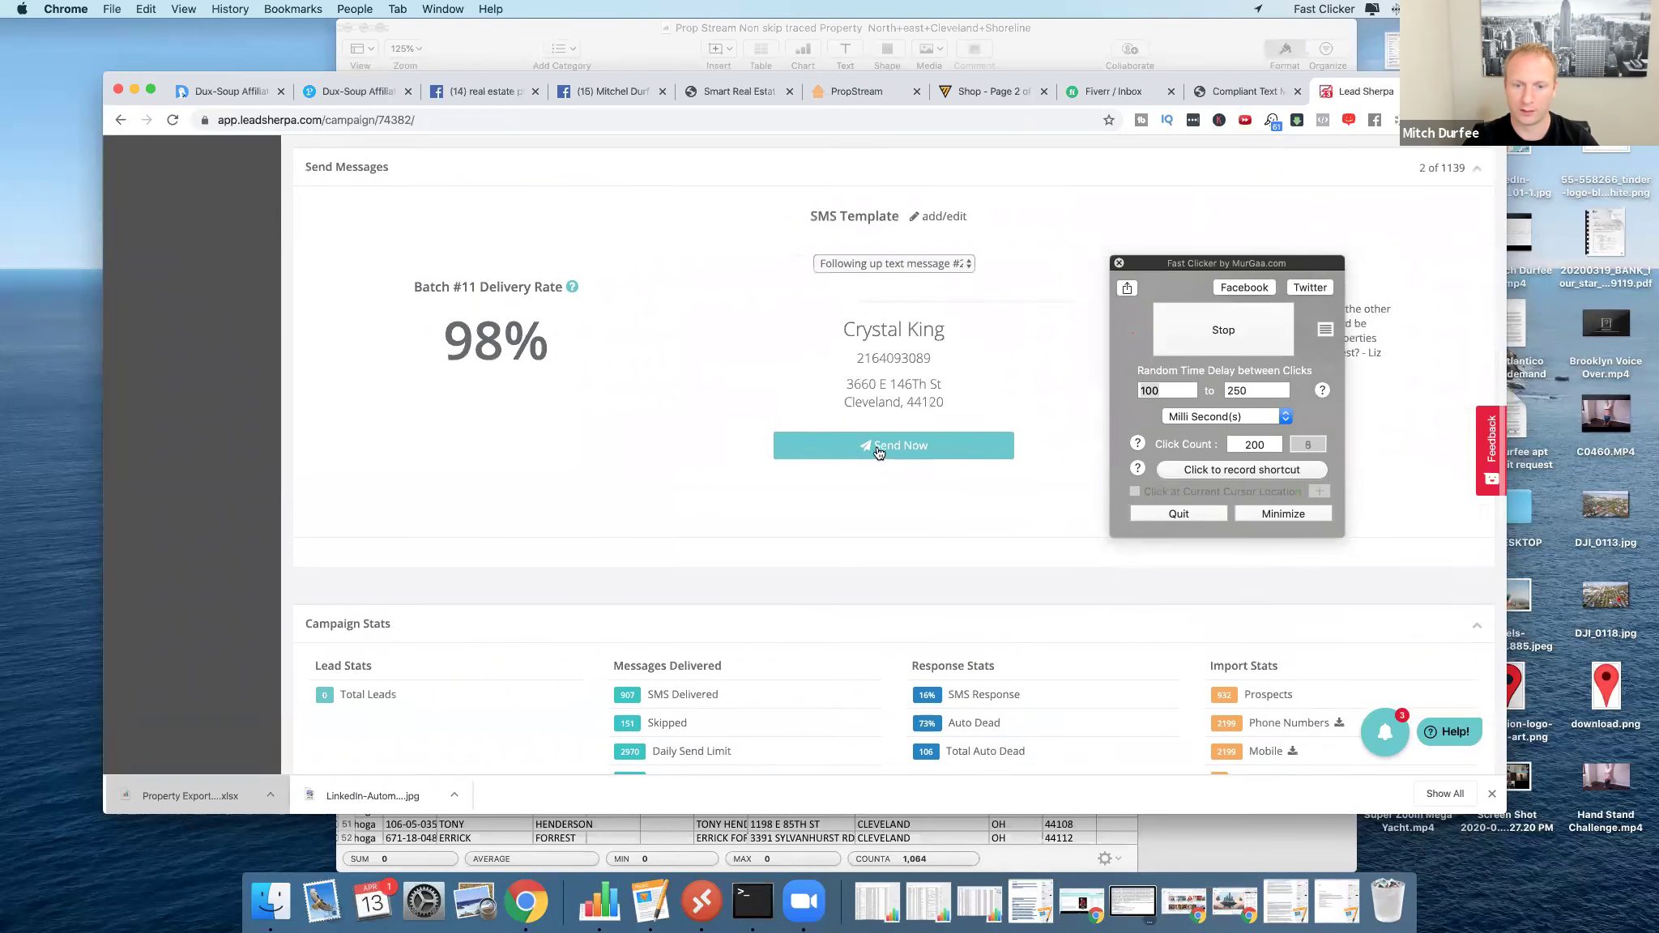
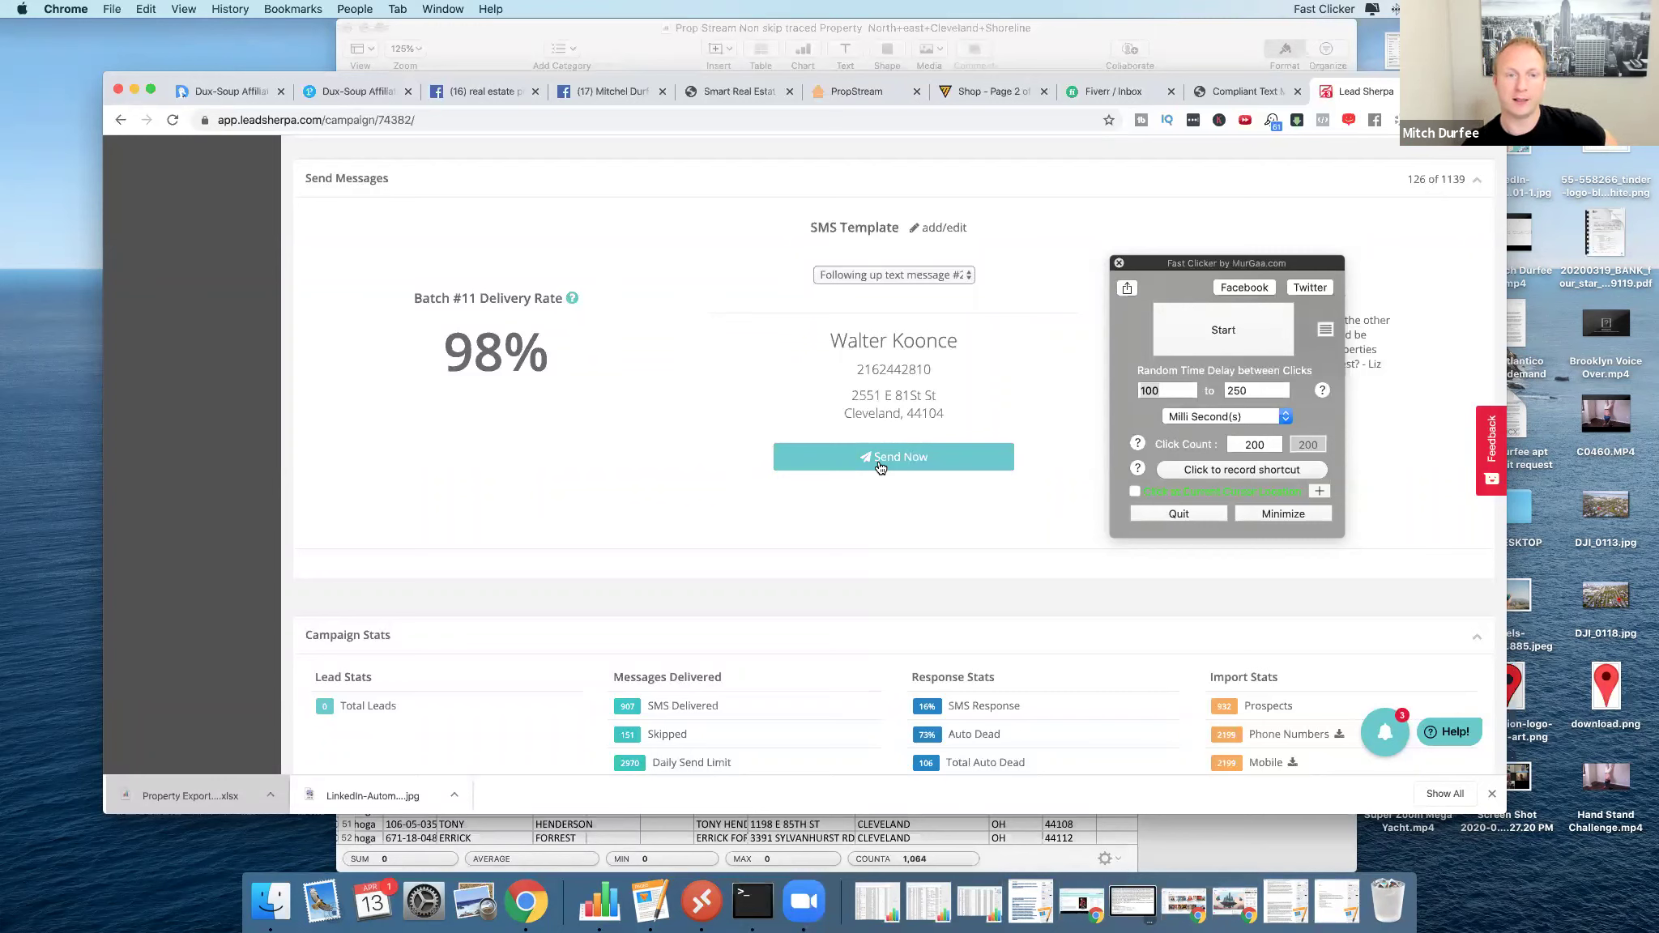
Close Fast Clicker and check the Smart Real Estate Software page, the North east Cleveland Shoreline list and the Fiverr seller's latest message.
left_click(731, 93)
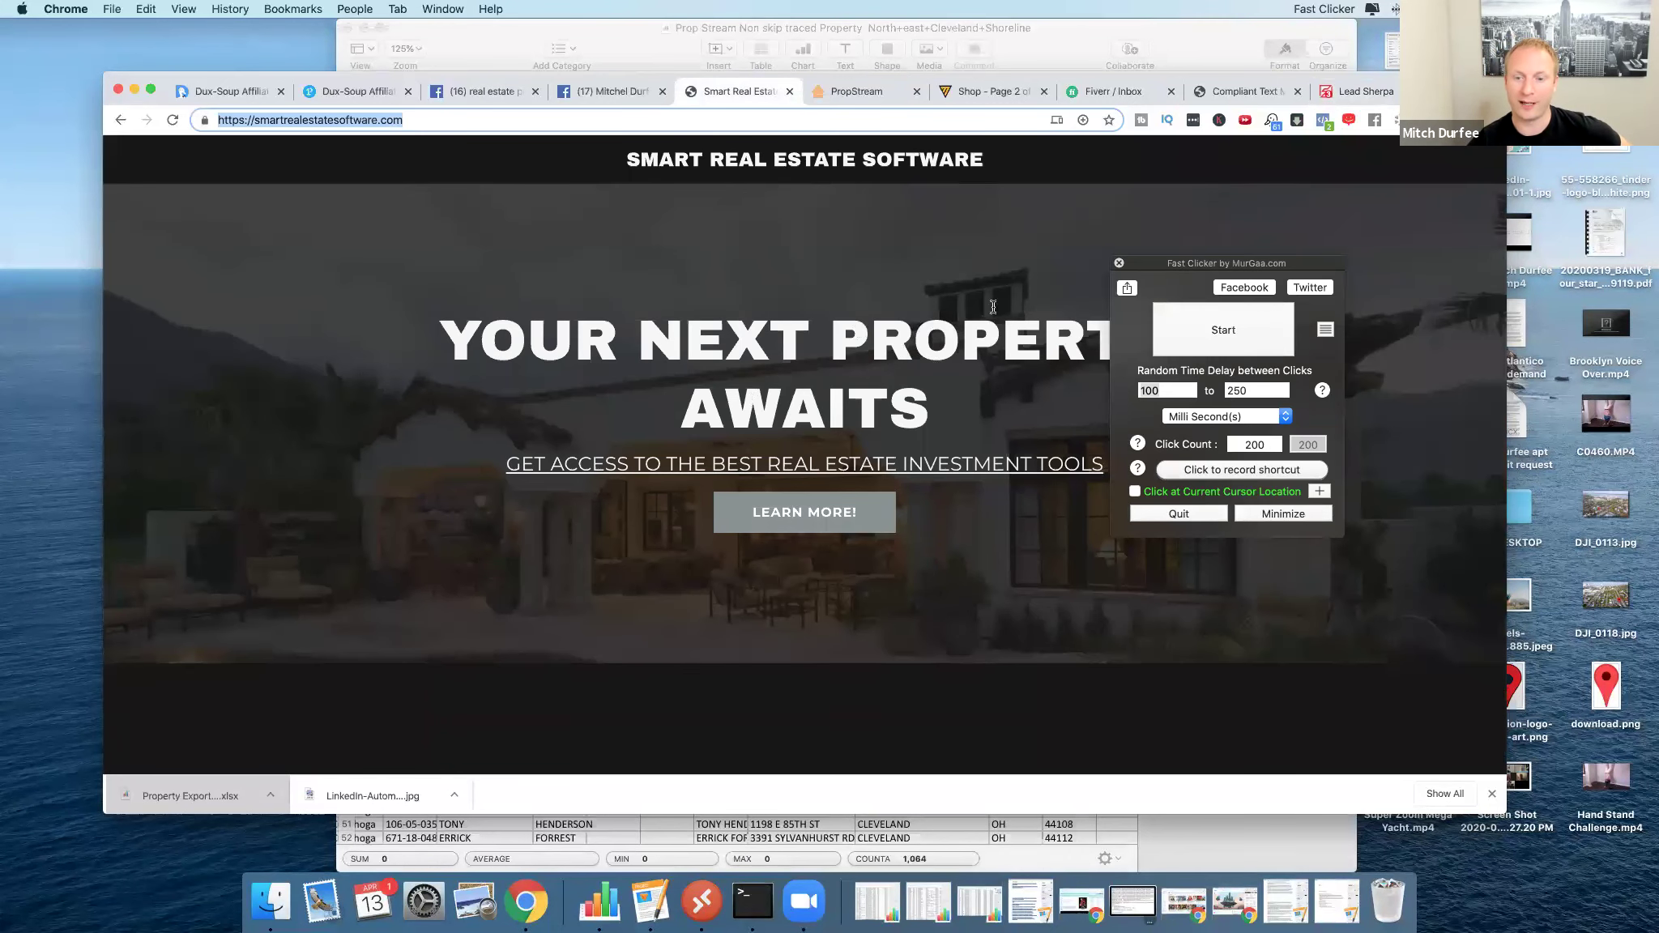
left_click(1119, 263)
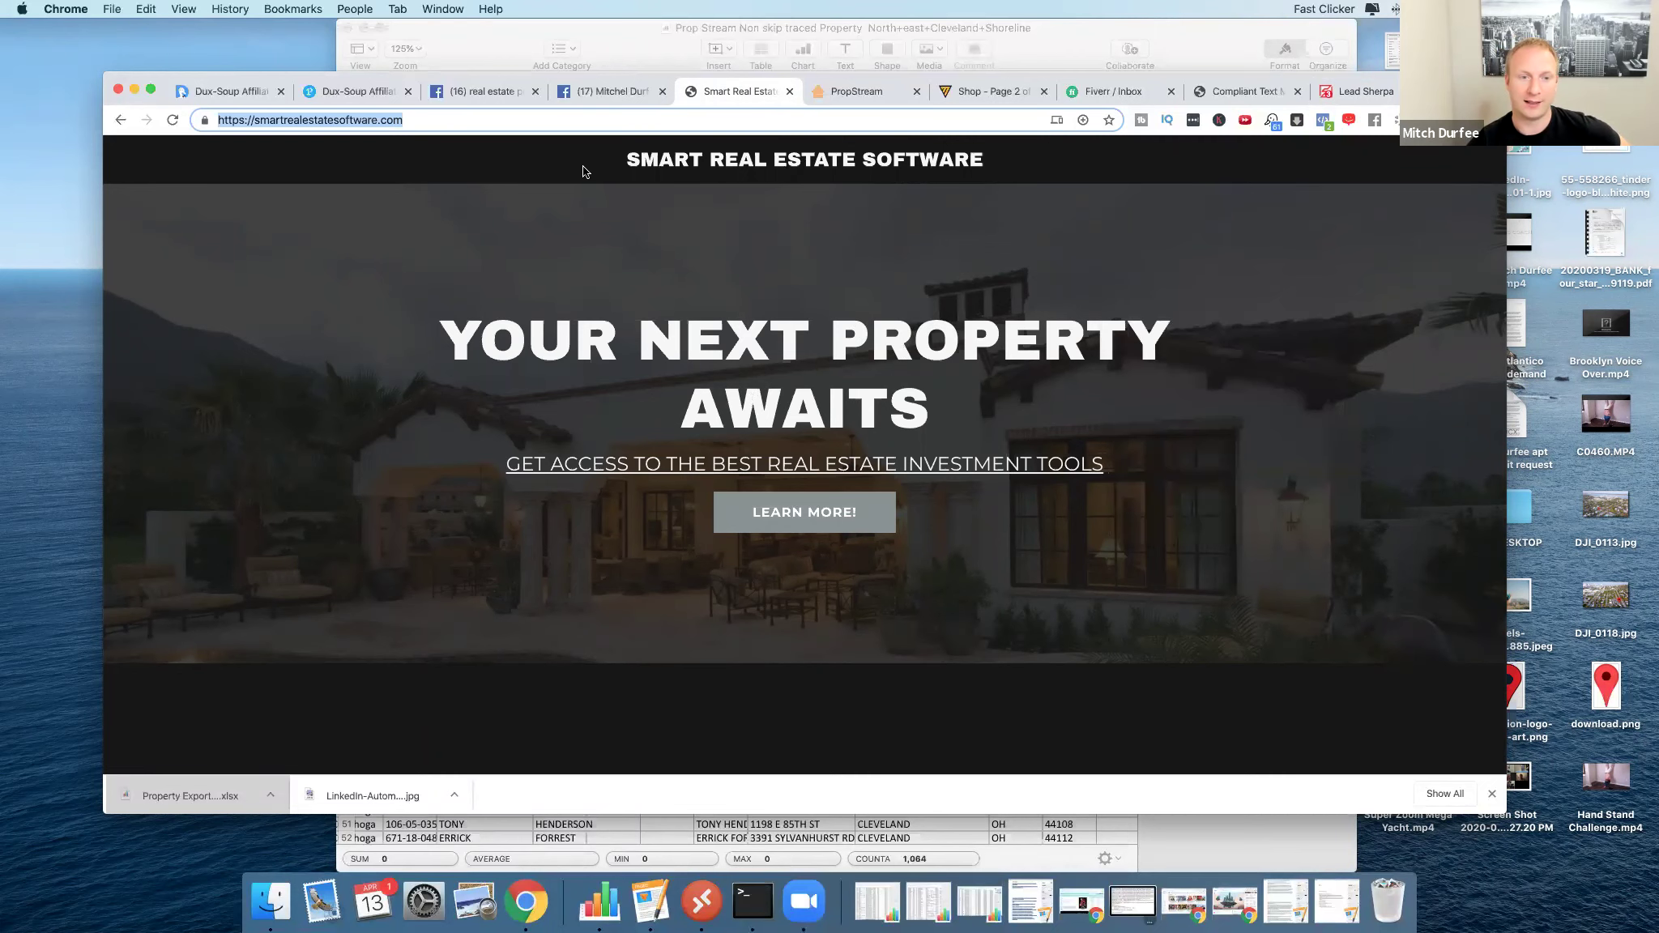
left_click(890, 92)
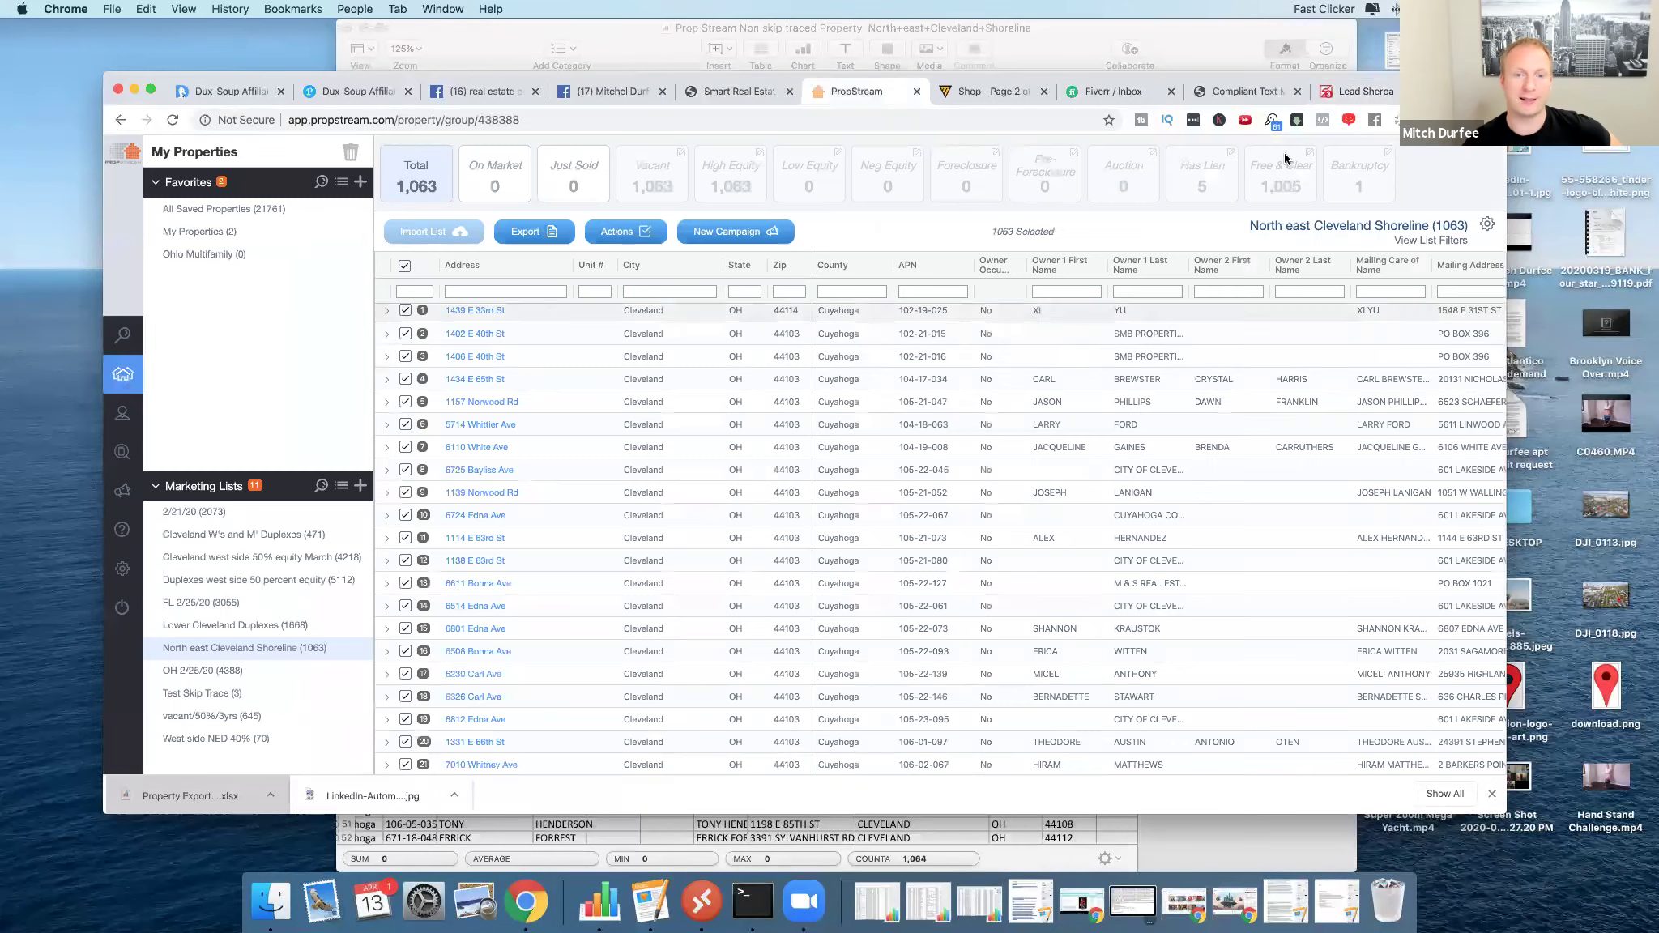
left_click(1107, 92)
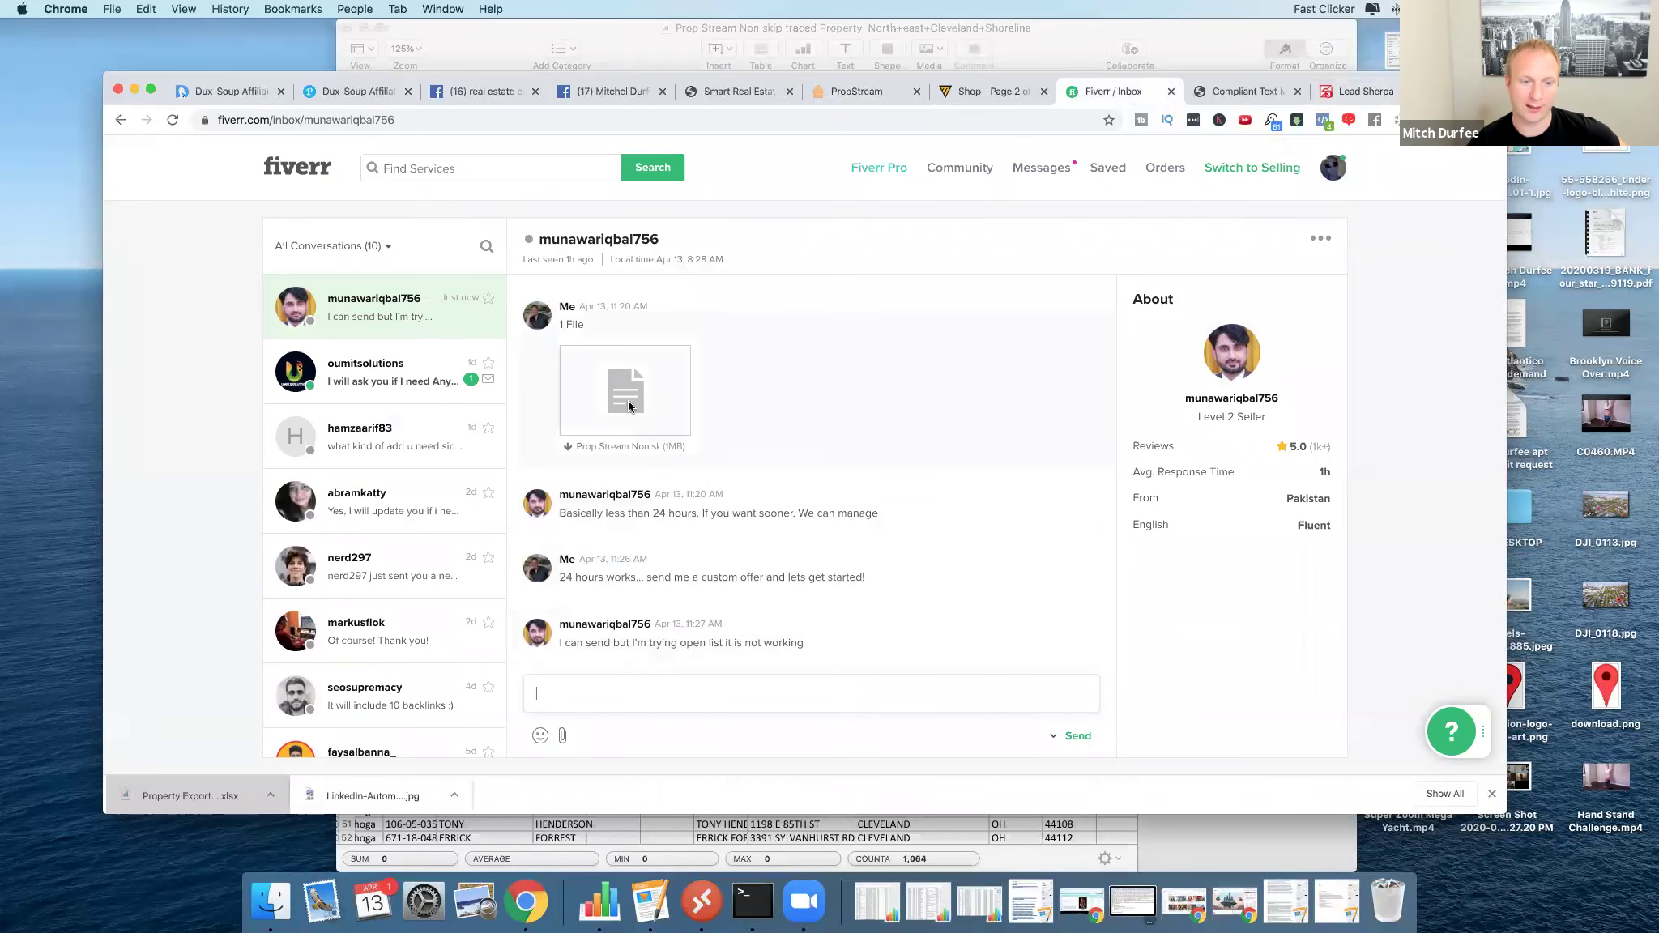
left_click(658, 694)
Switch to Numbers and export the non-skip-traced property spreadsheet as CSV to Downloads, adding a "1" before the file name.
left_click(599, 901)
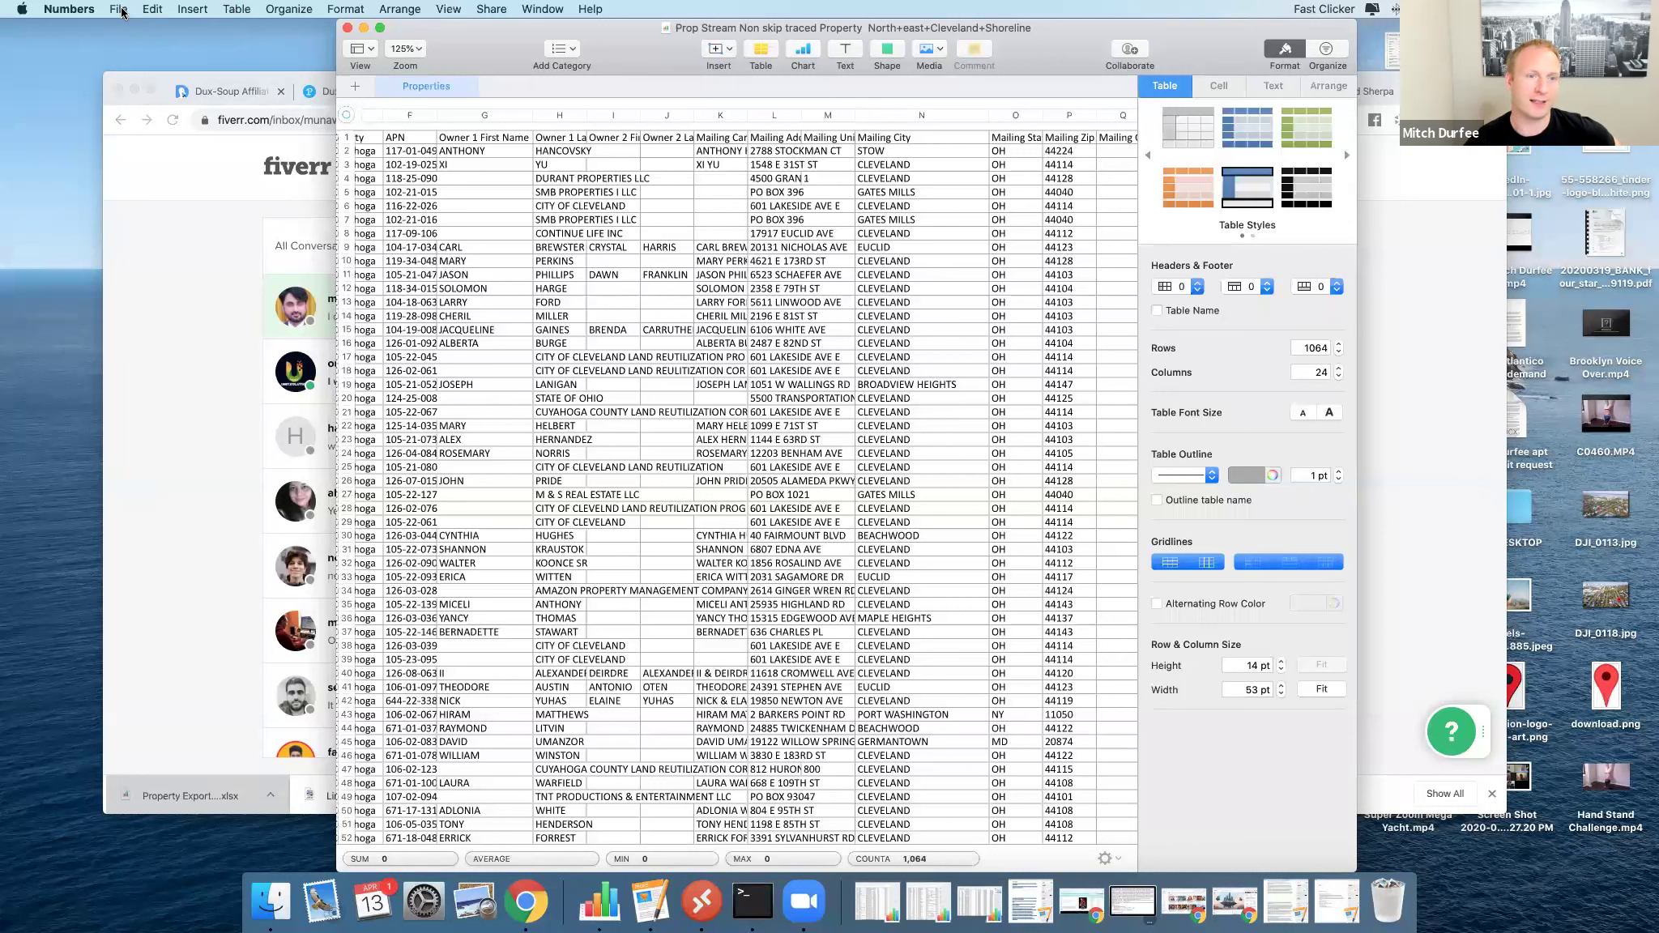
left_click(119, 10)
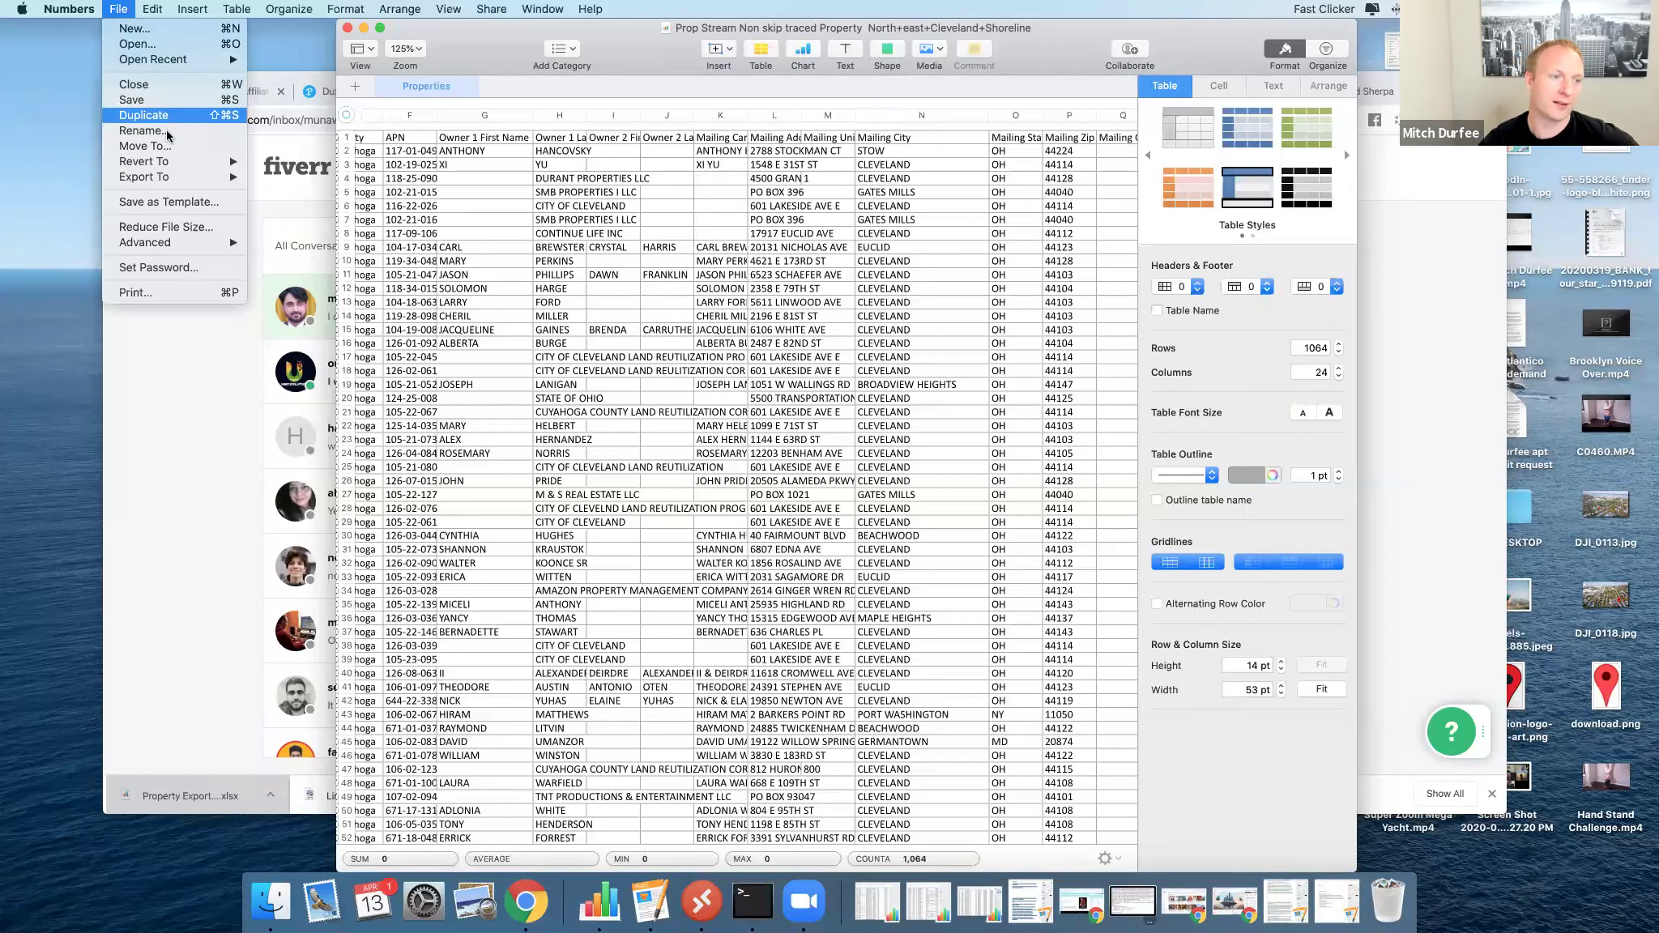
mouse_move(169, 177)
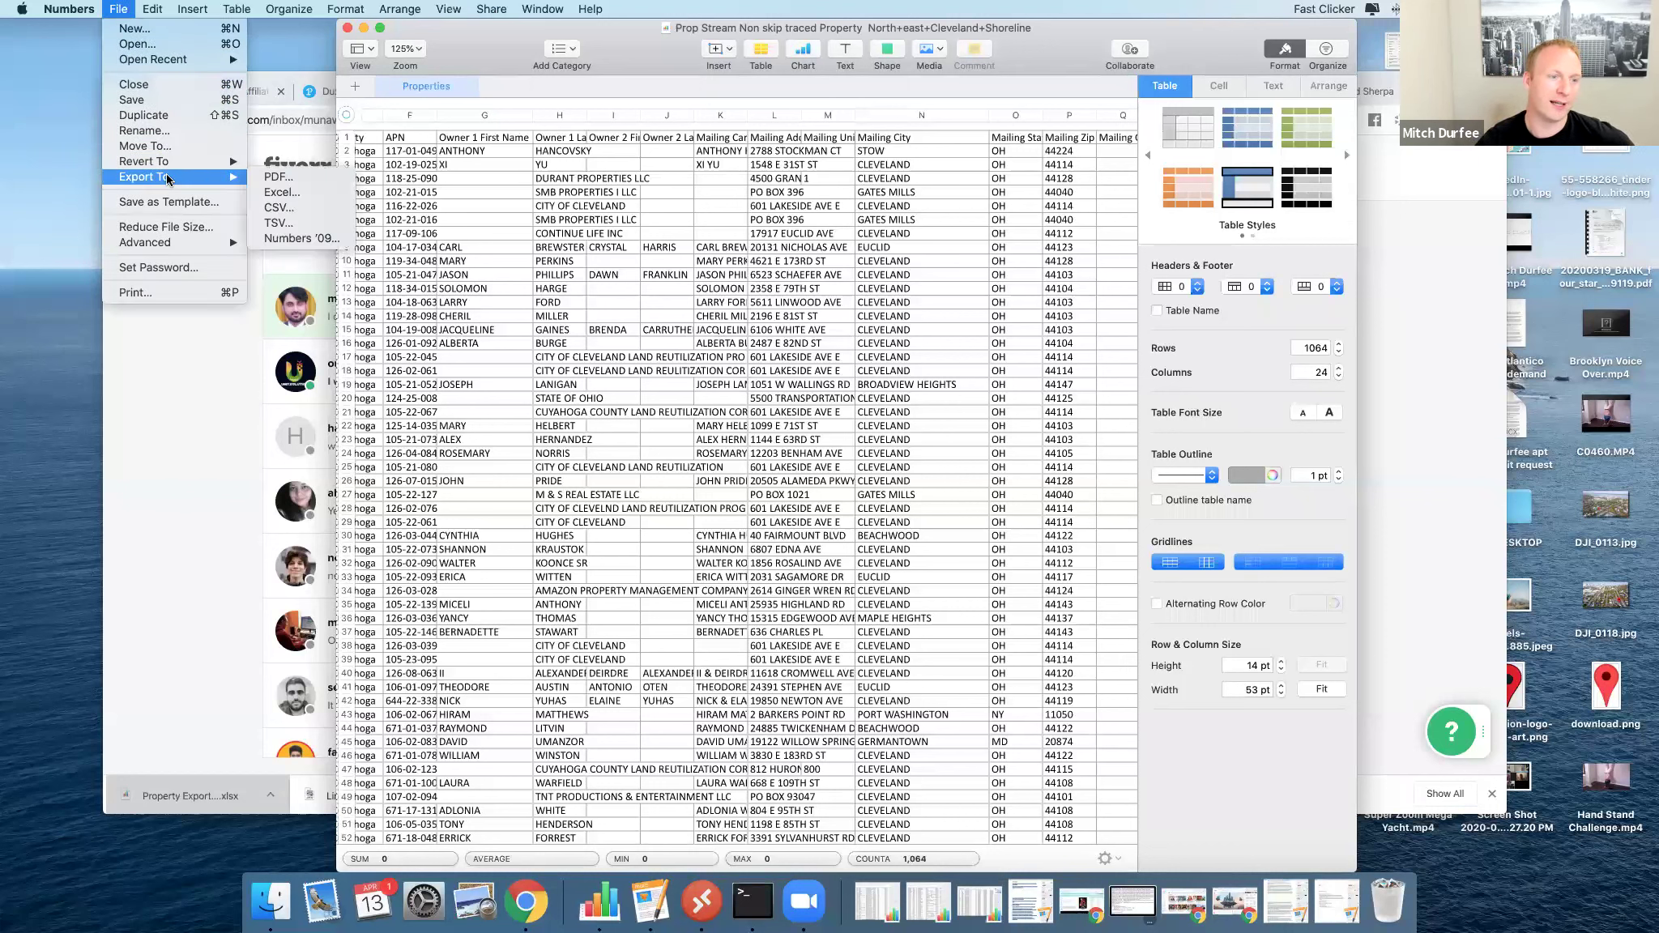
left_click(282, 207)
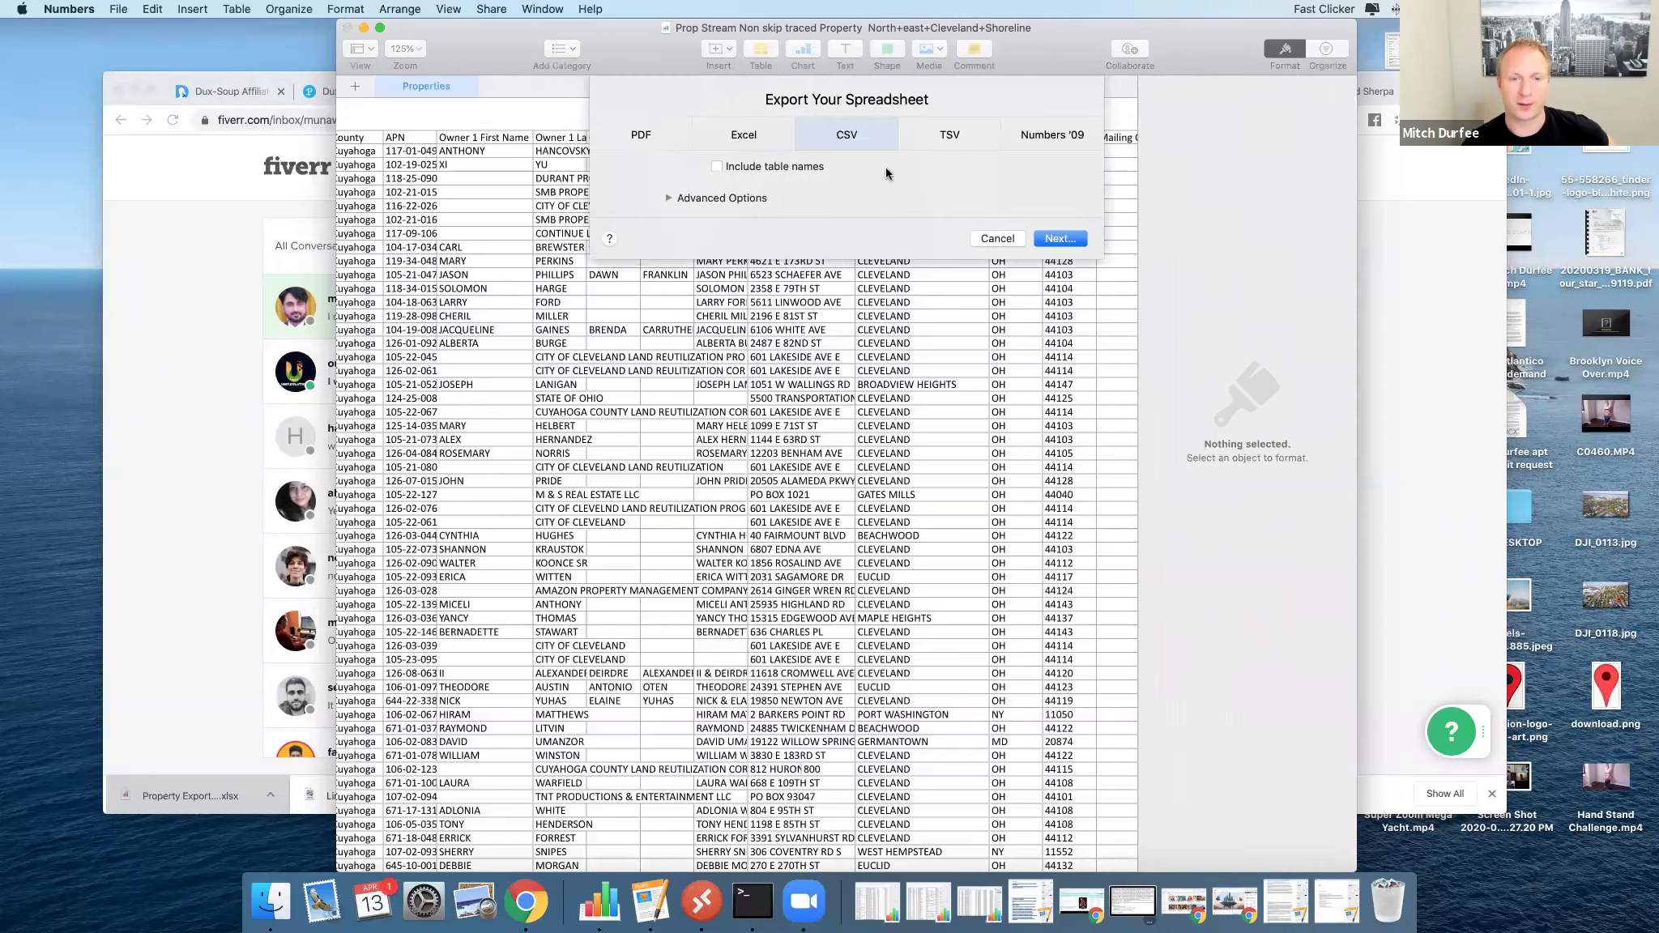
left_click(1058, 238)
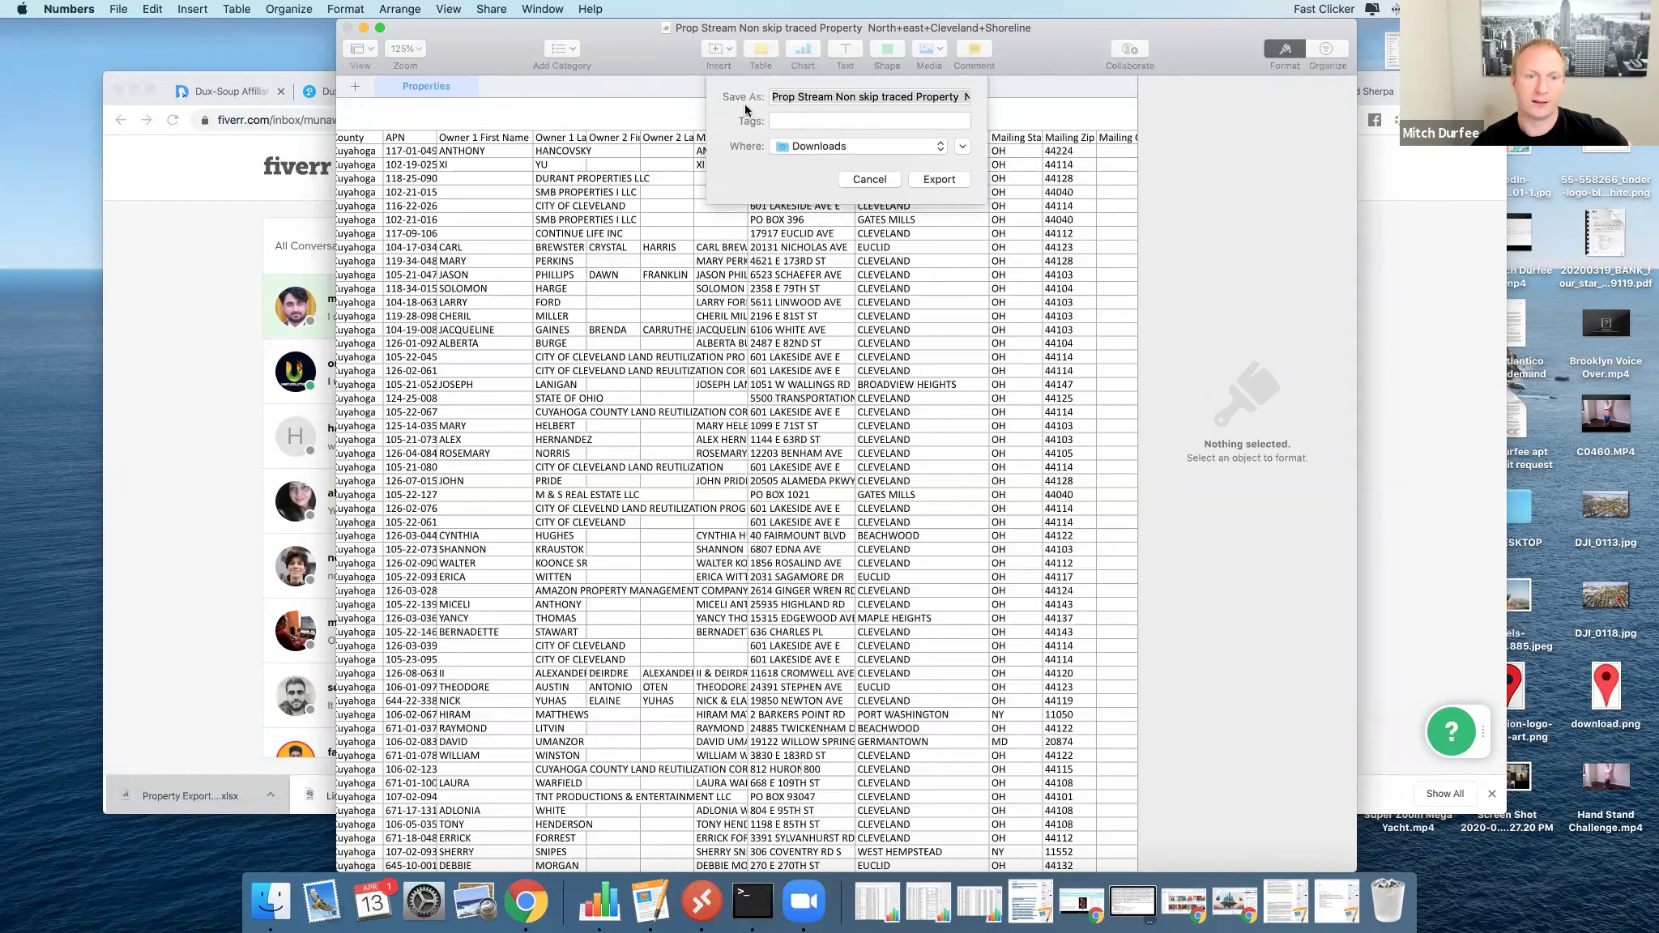
left_click(776, 97)
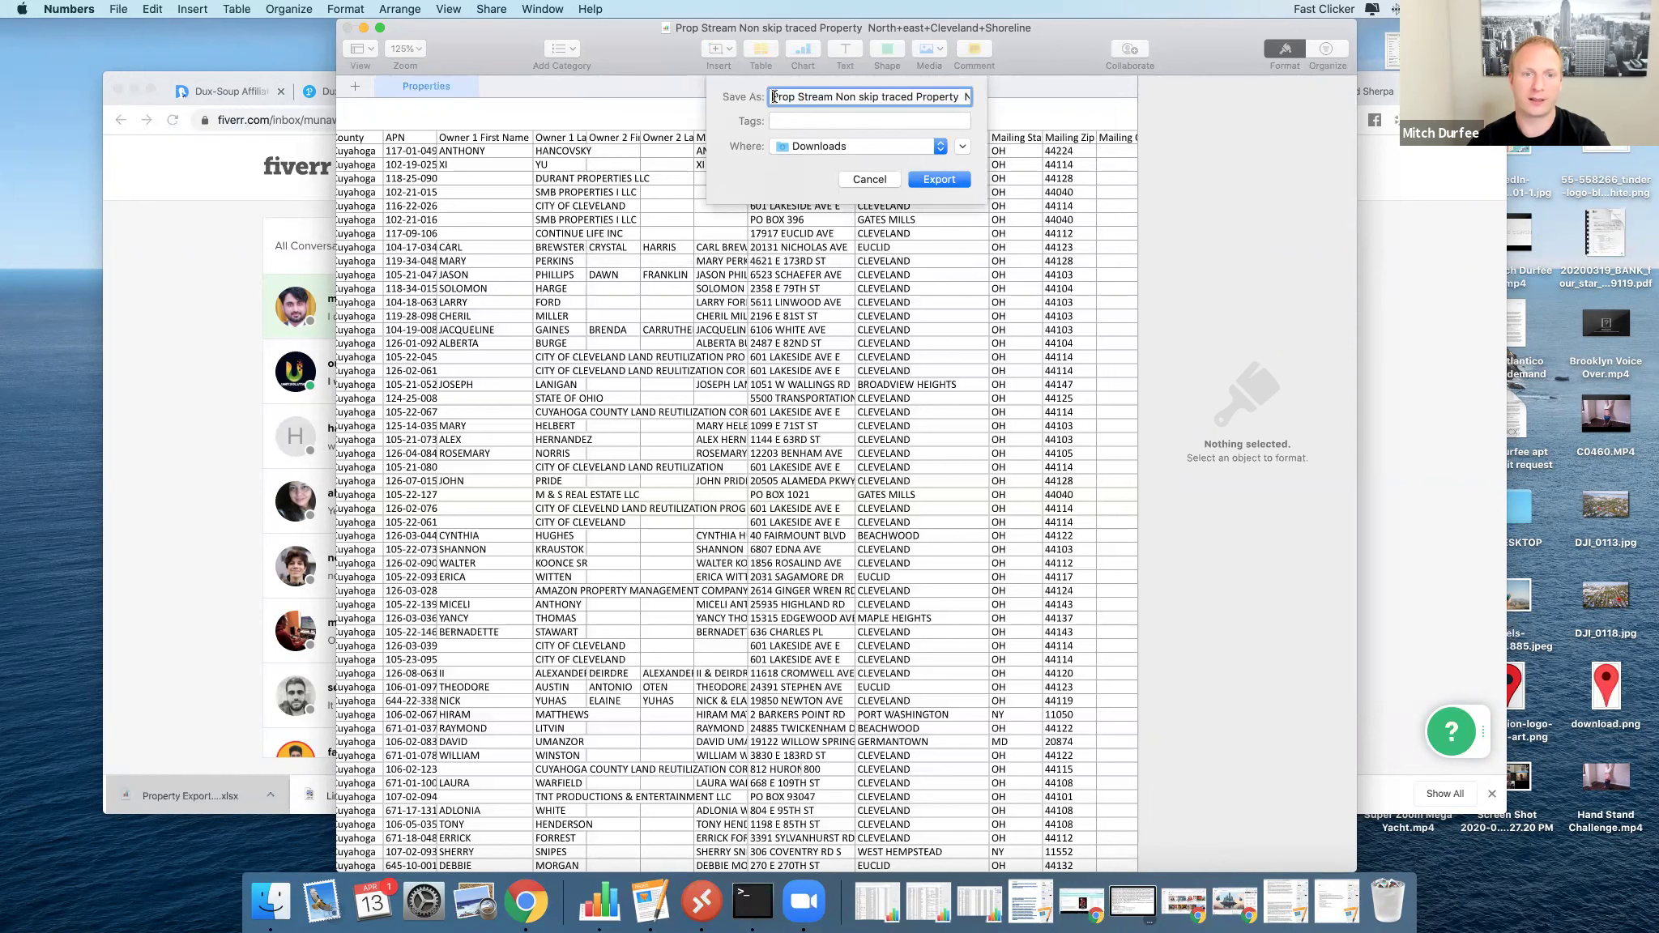
left_click(941, 182)
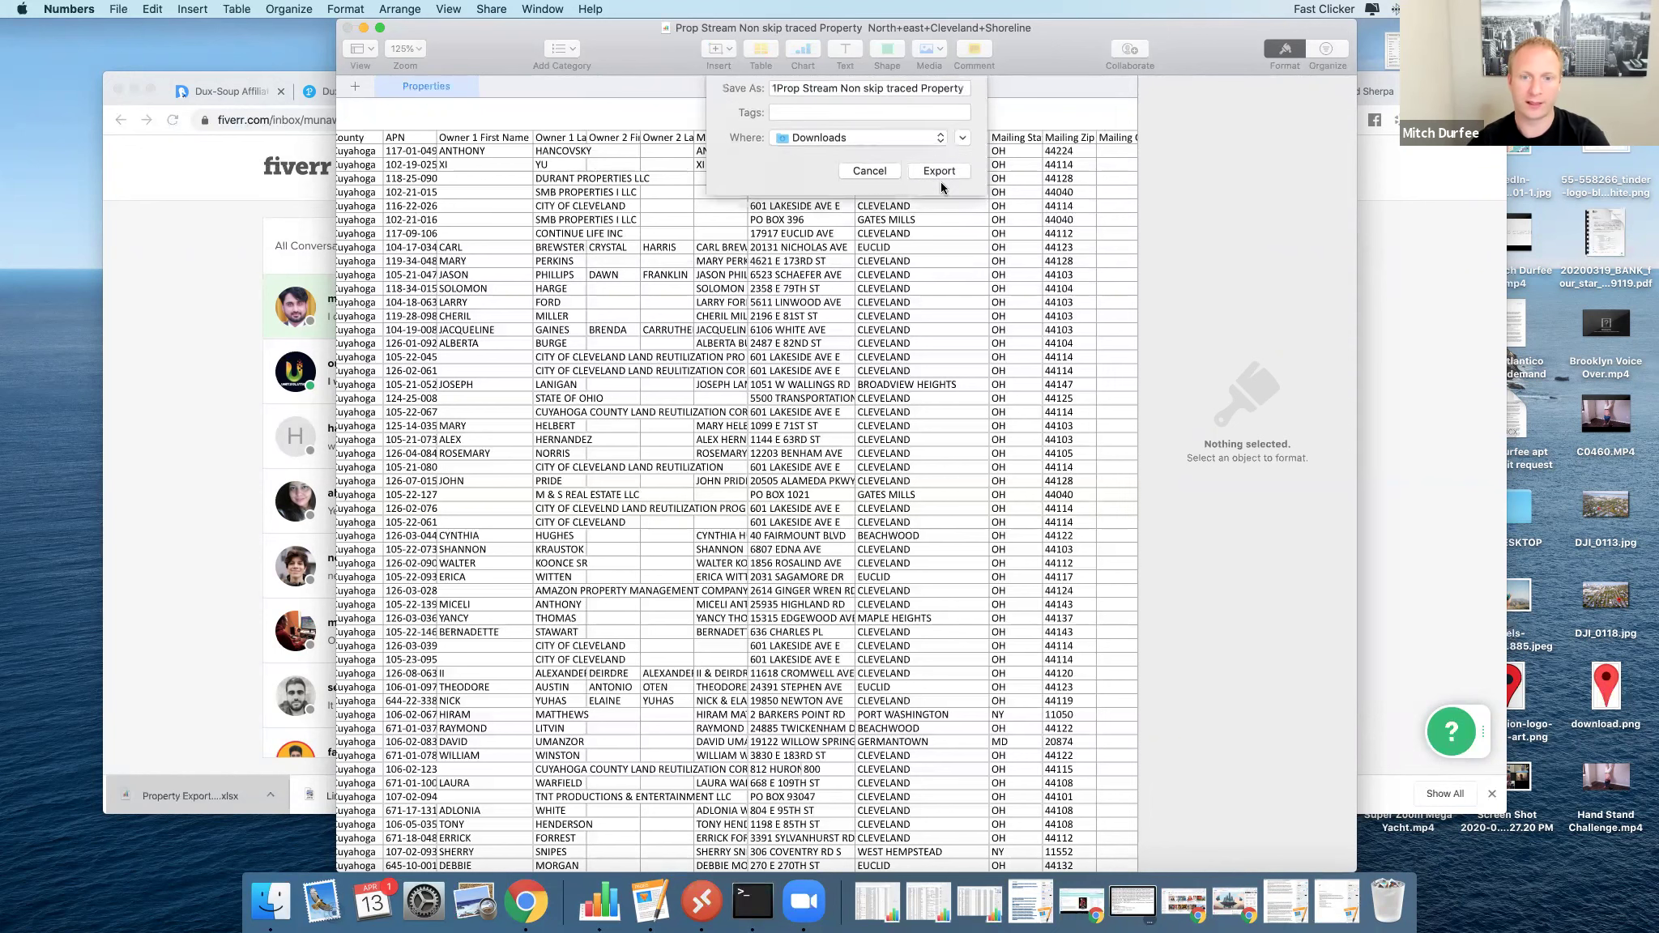
Return to the Fiverr conversation and send the seller the exported "1Prop Stream Non skip traced" CSV file as an attachment.
left_click(201, 451)
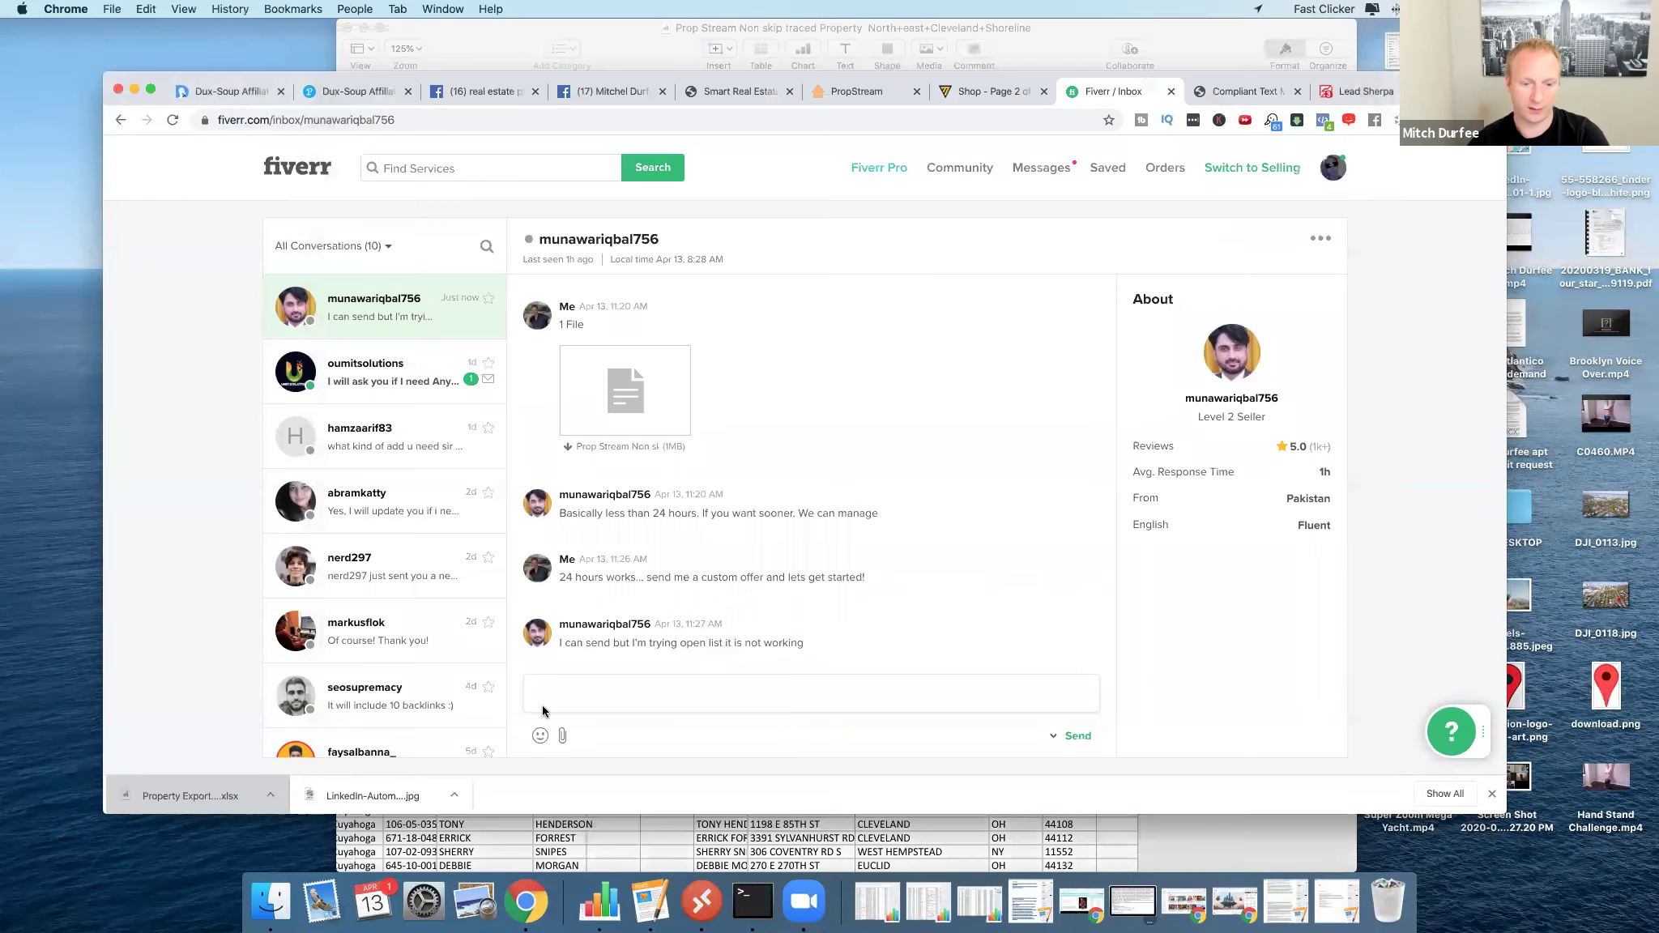
left_click(561, 735)
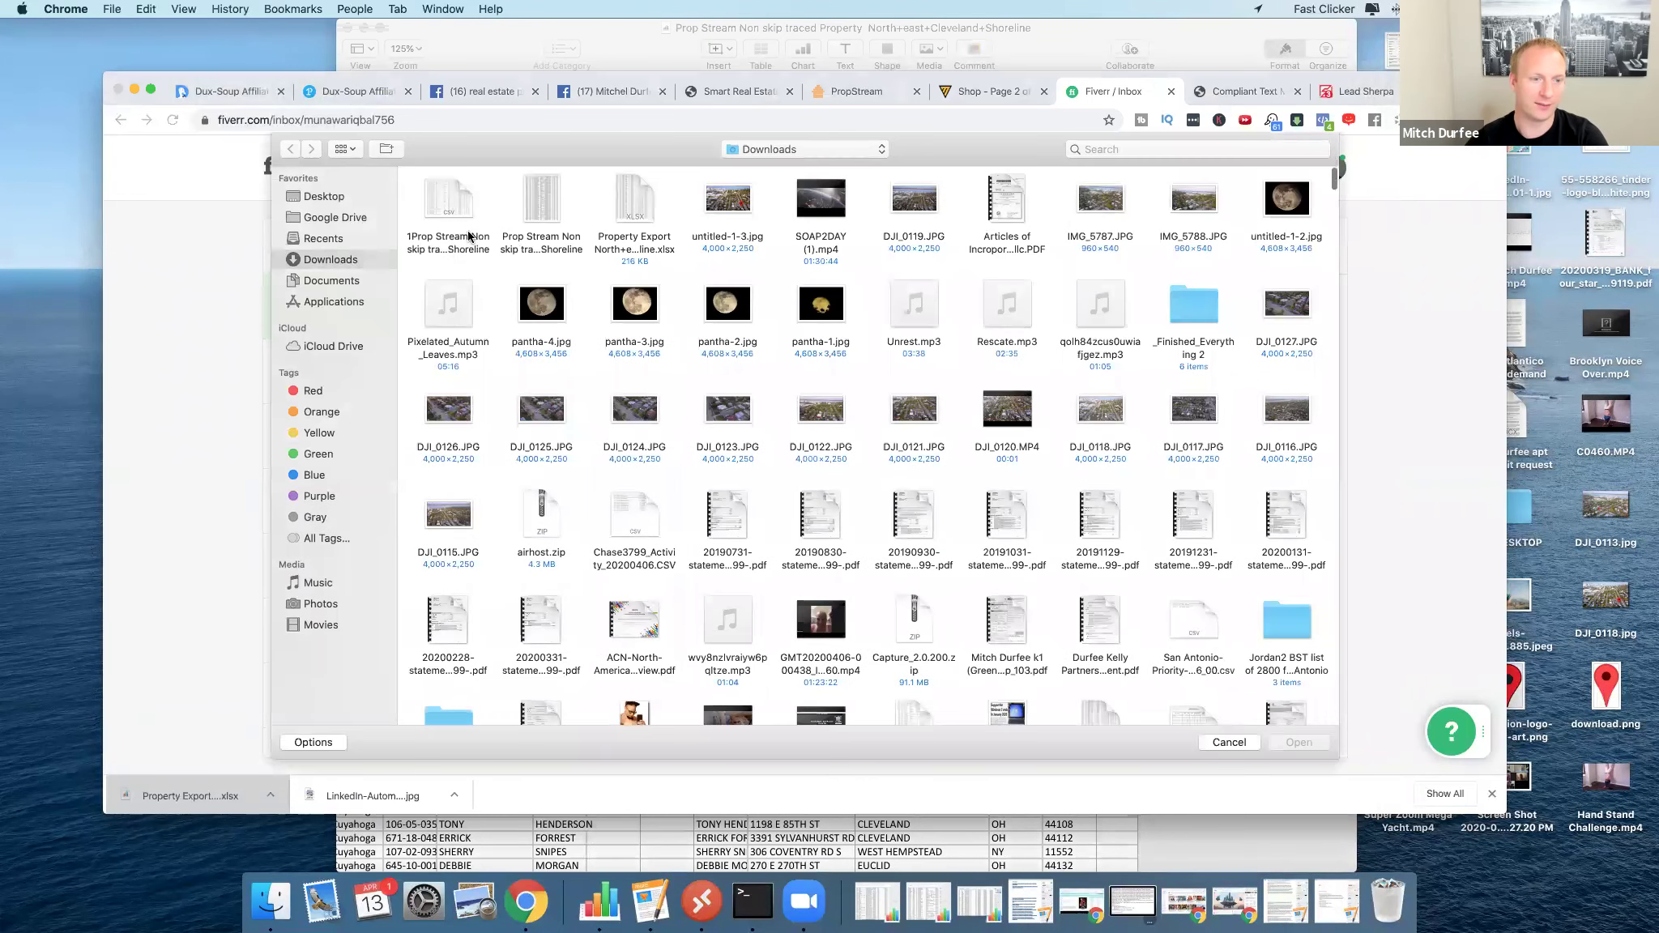
left_click(466, 205)
left_click(1298, 742)
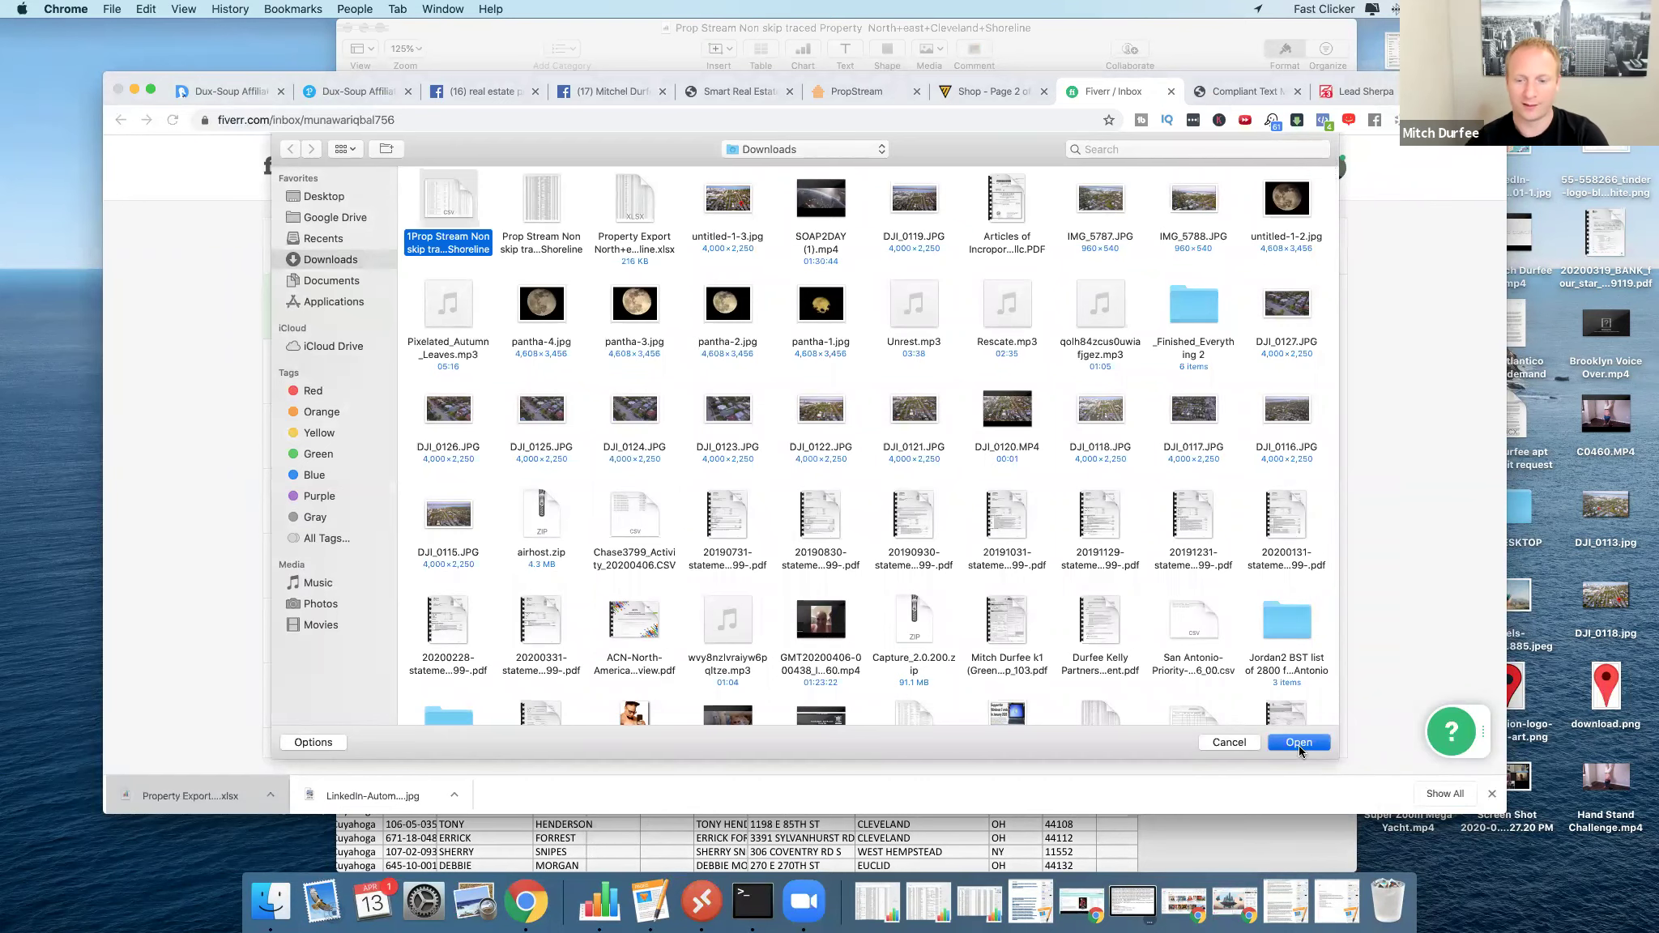
left_click(1077, 735)
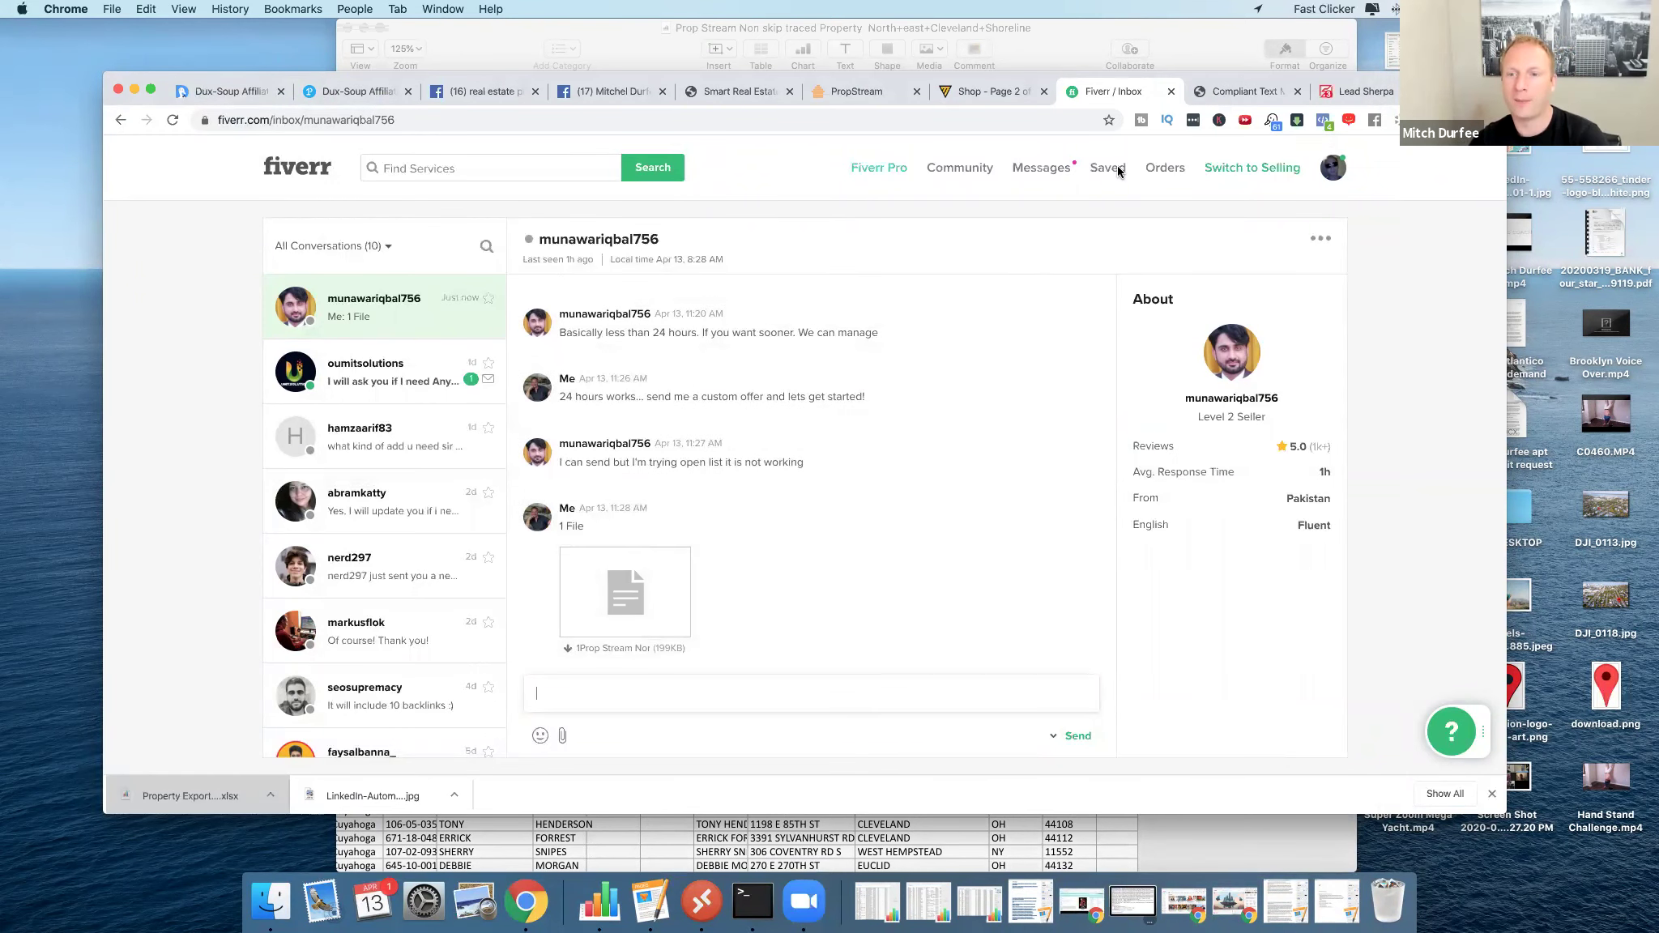
Show the Smart Real Estate Software page and review the Cleveland Duplexes follow-up campaign's prospects and sending section in Lead Sherpa.
left_click(737, 90)
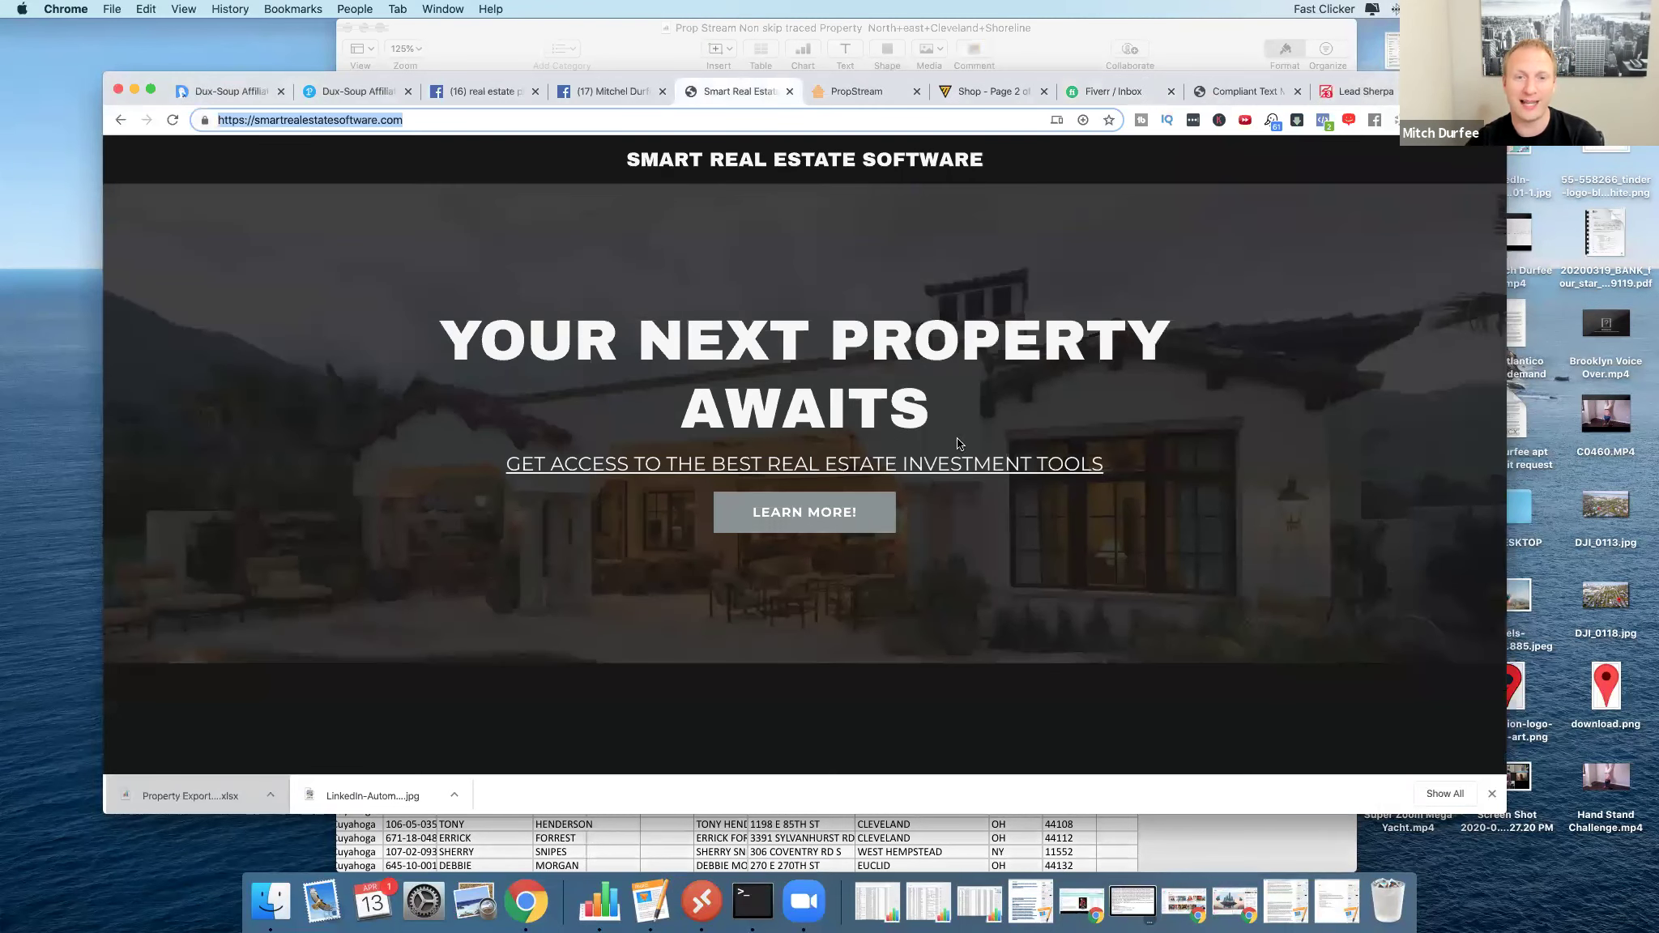
left_click(1352, 91)
scroll(761, 405, "up", 5)
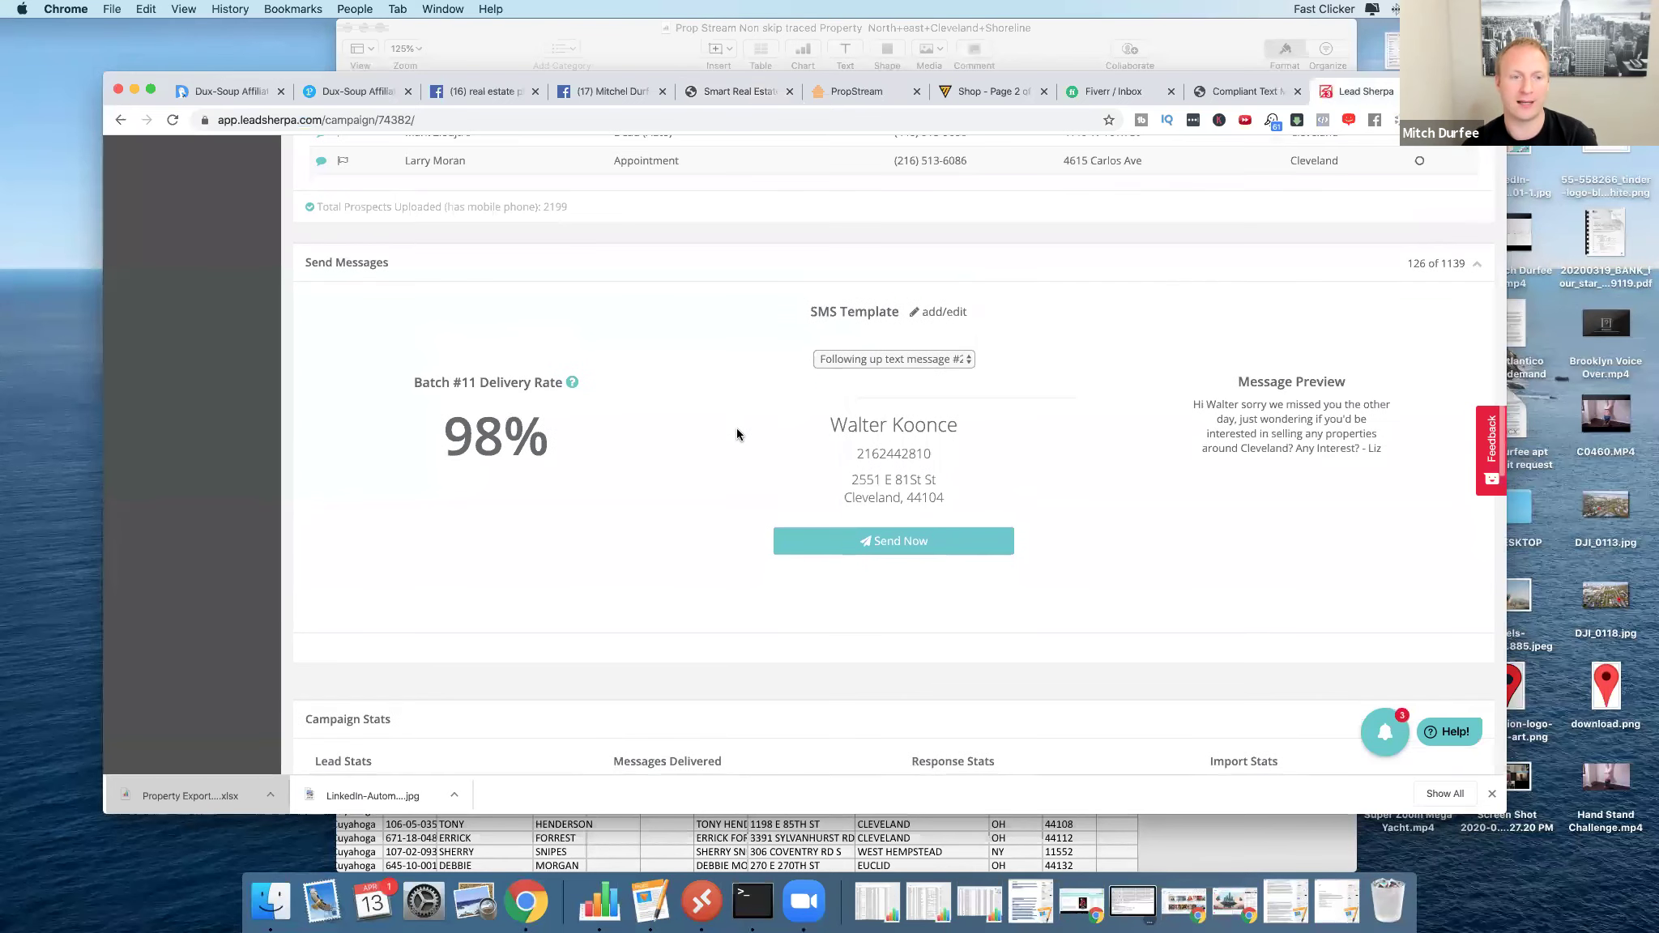
scroll(708, 515, "down", 2)
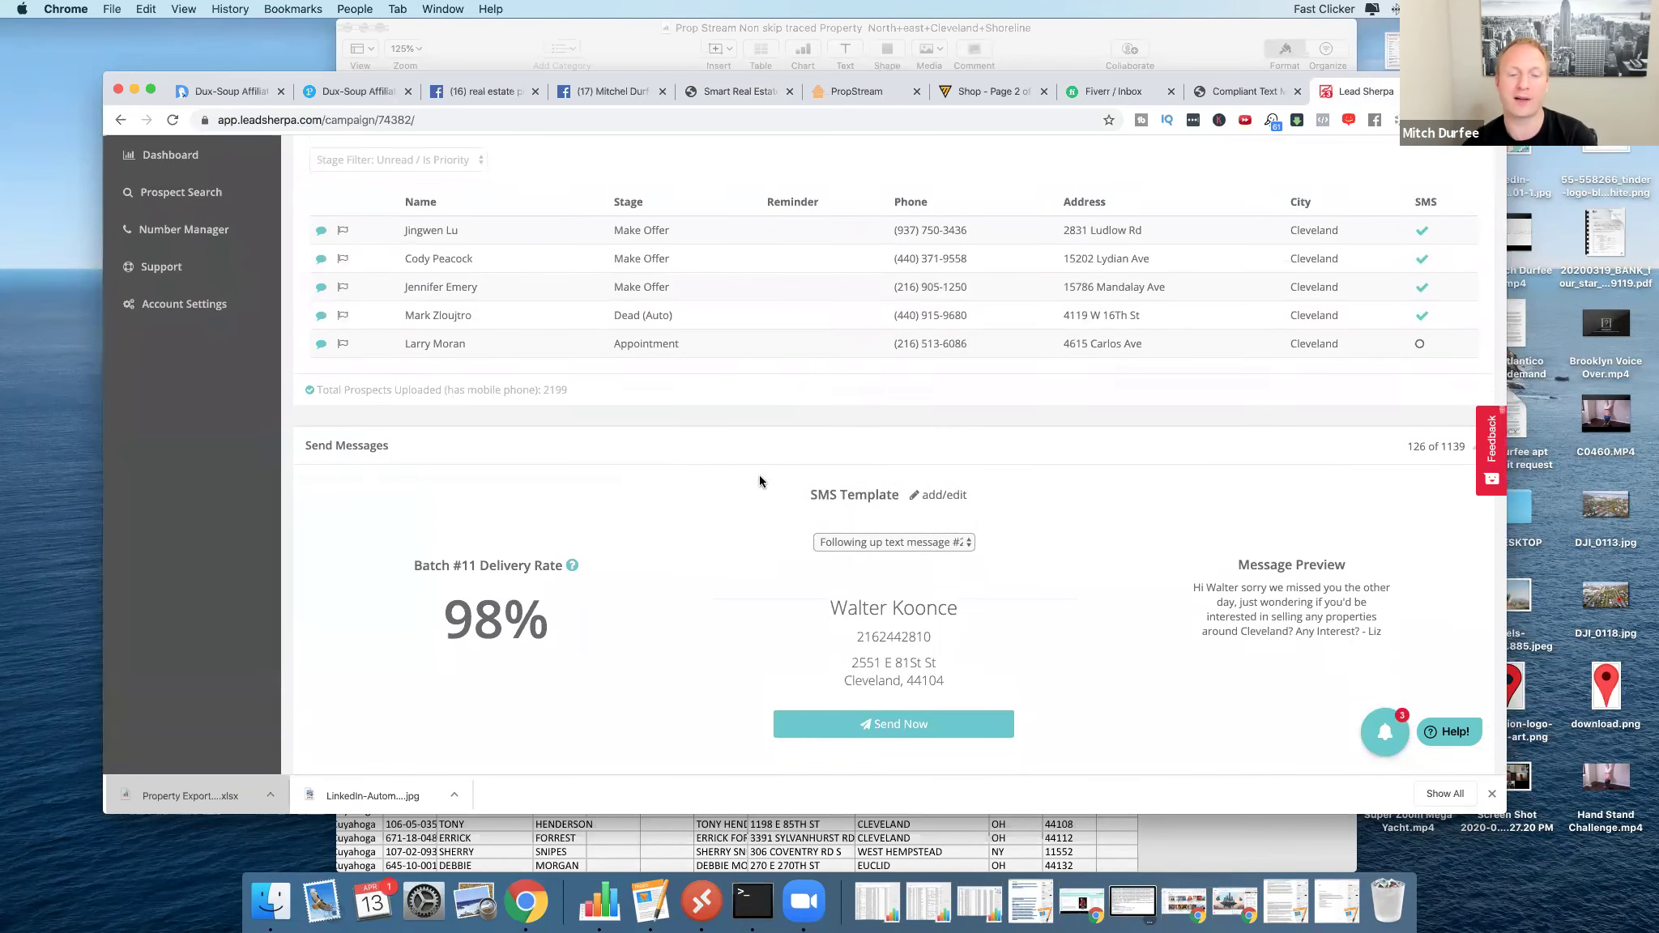
scroll(729, 515, "up", 3)
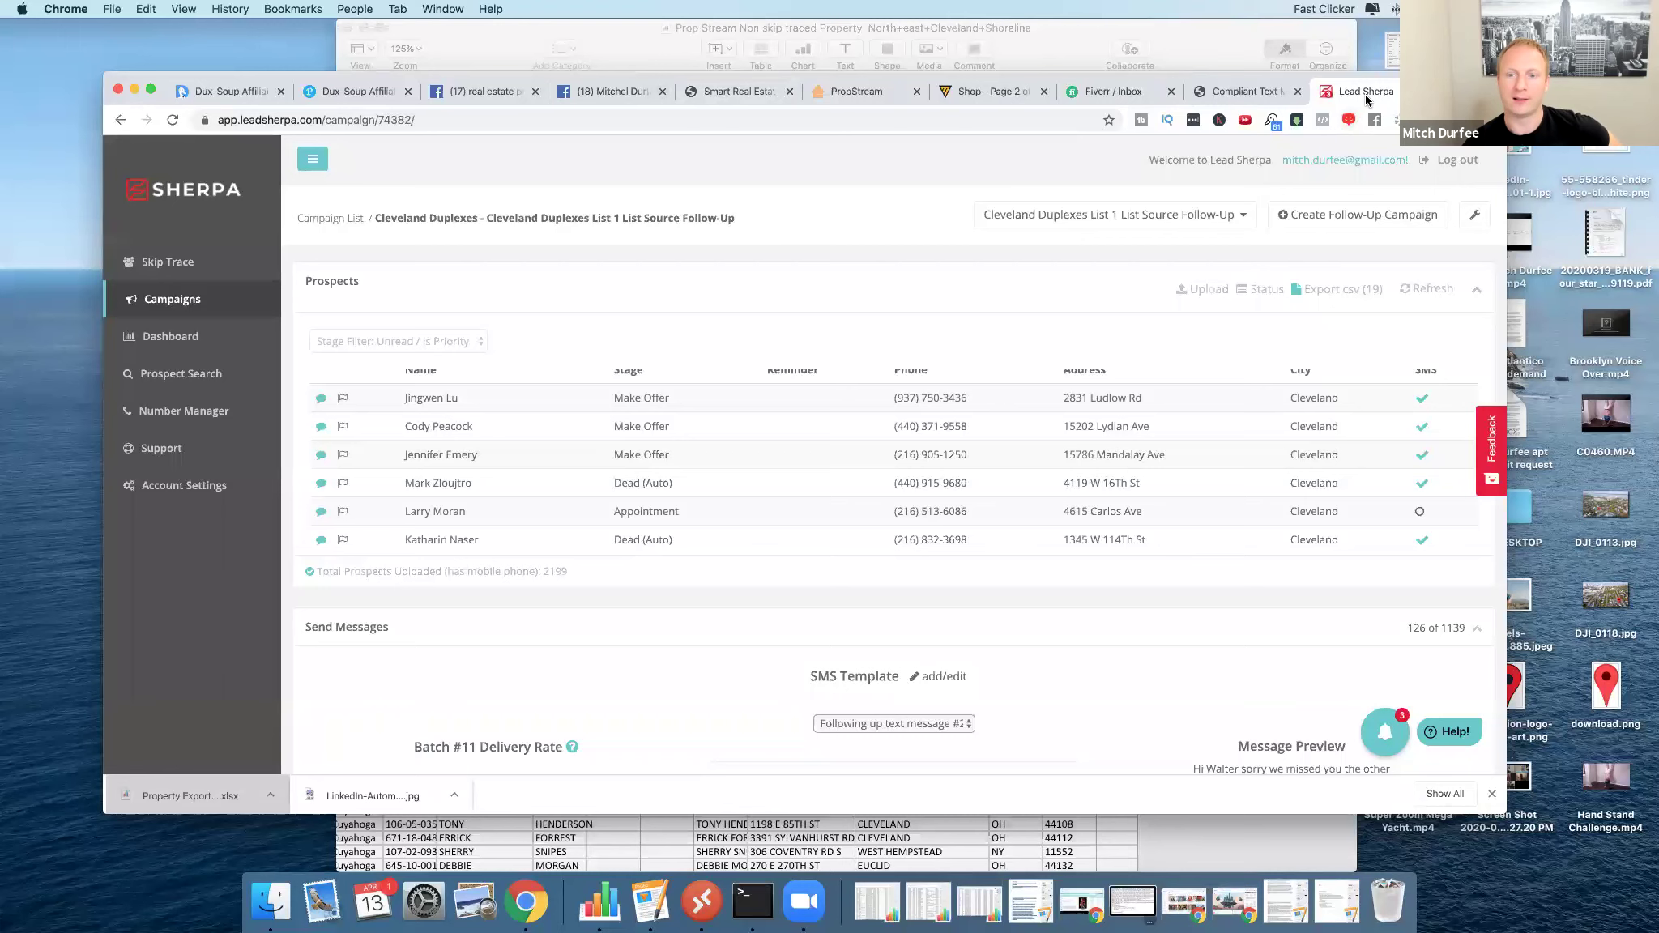
scroll(894, 476, "down", 8)
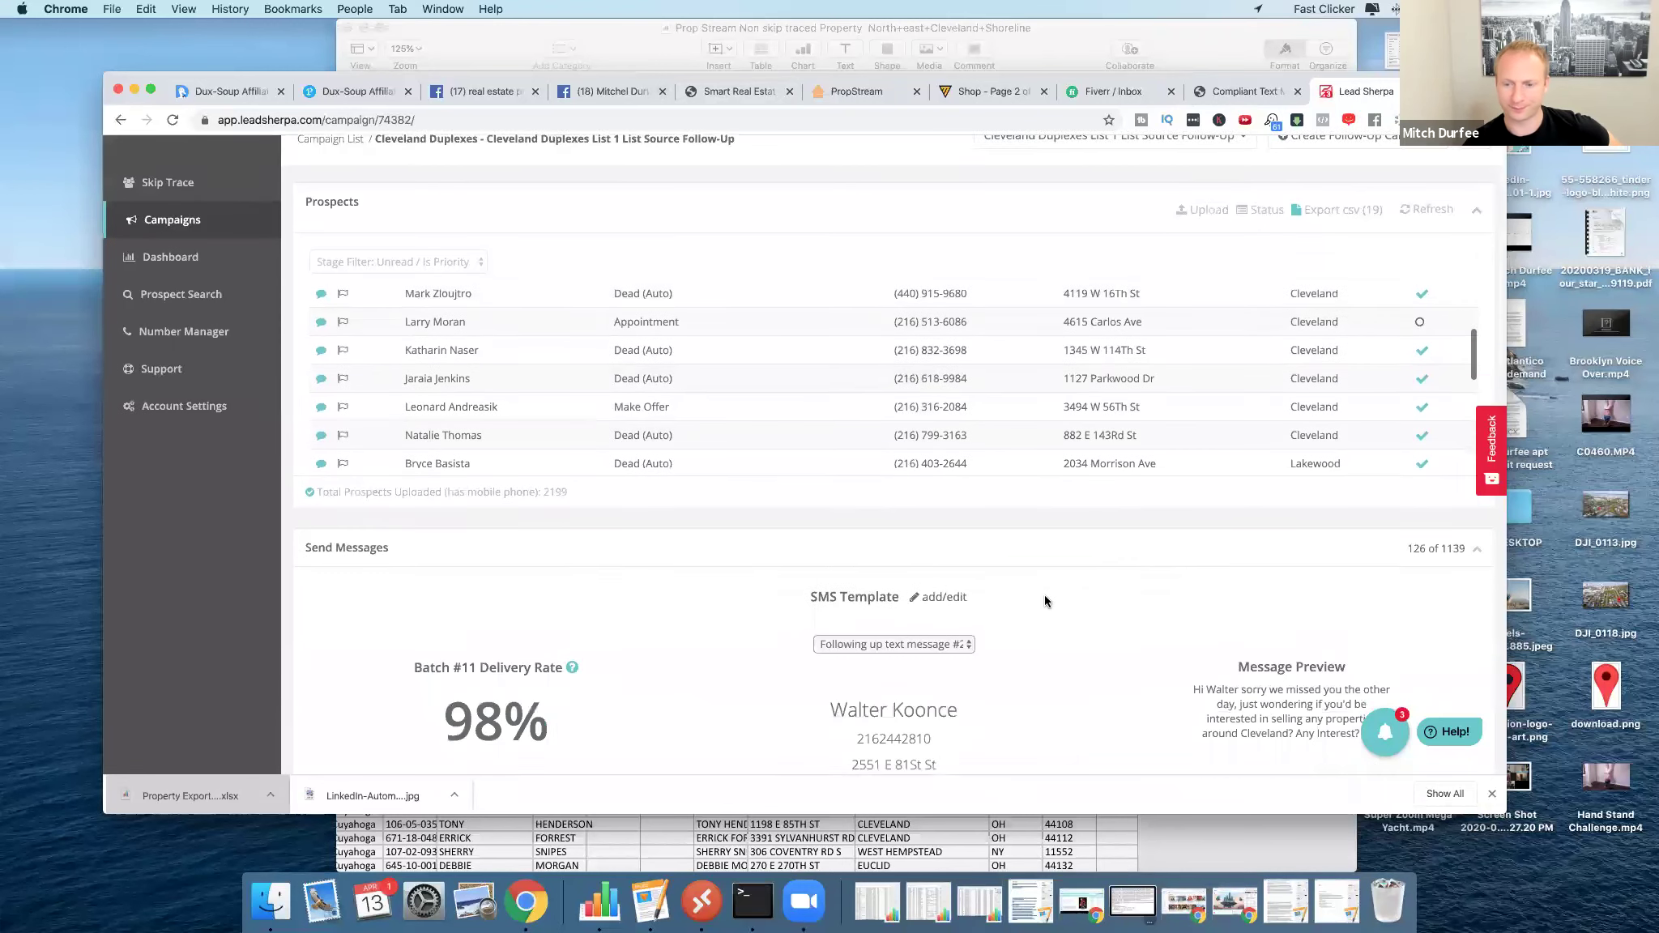
Reopen Fast Clicker and start another run of 200 clicks on Send Now for the campaign's remaining prospects.
left_click(1310, 16)
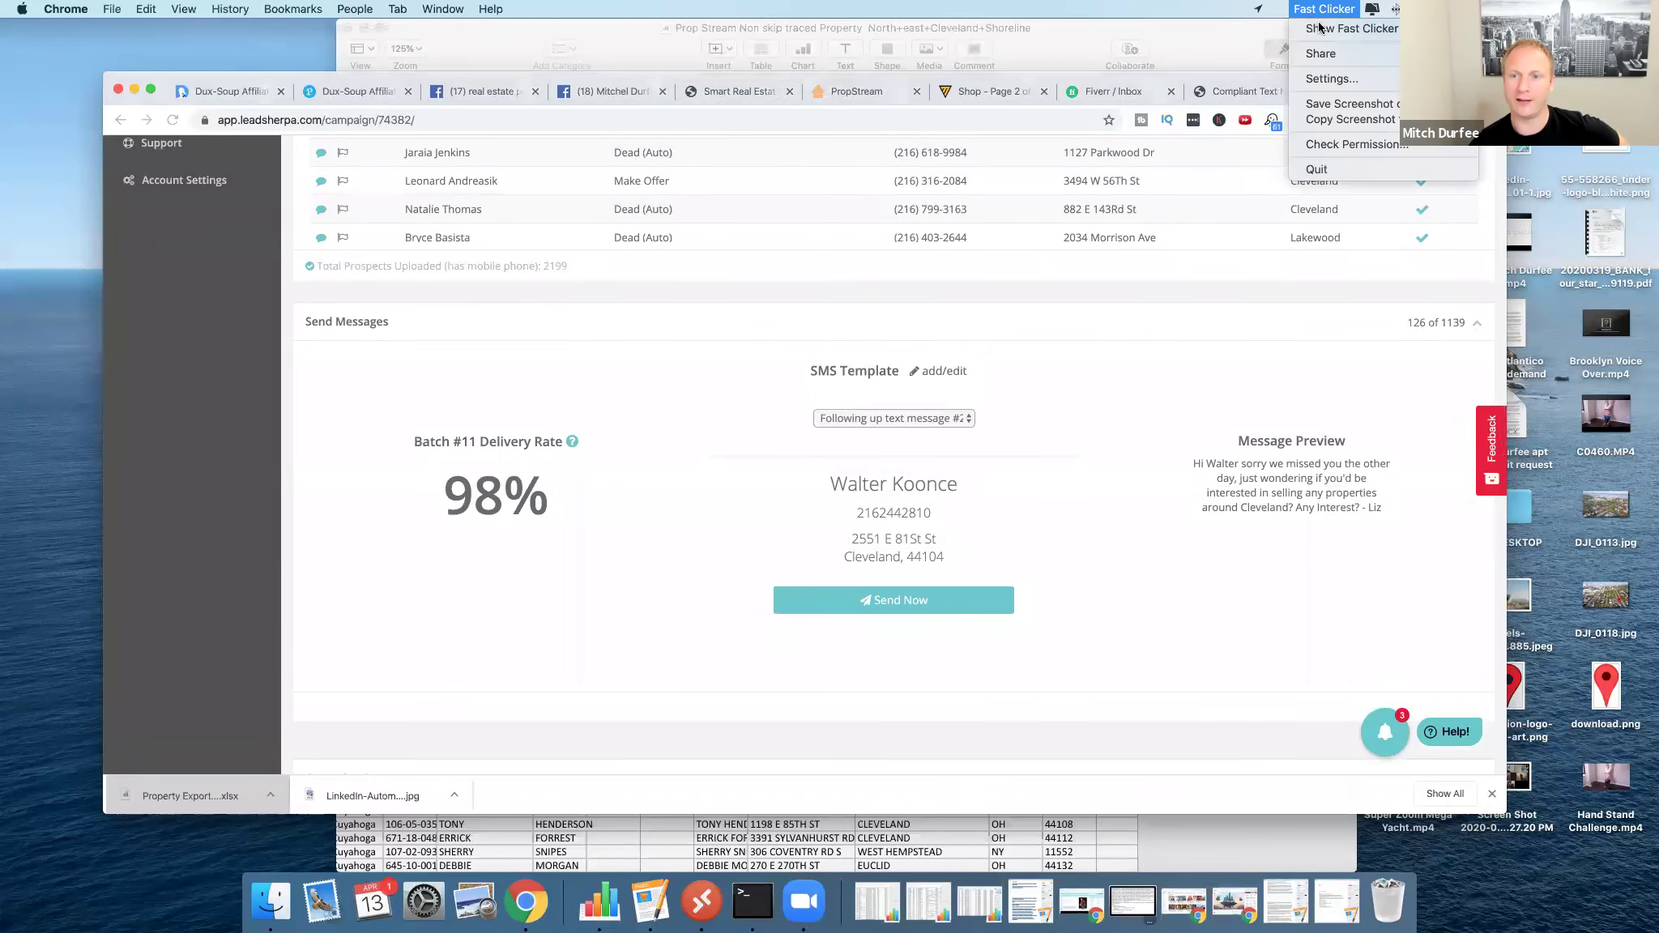
left_click(1320, 31)
scroll(1077, 411, "down", 3)
left_click(1223, 330)
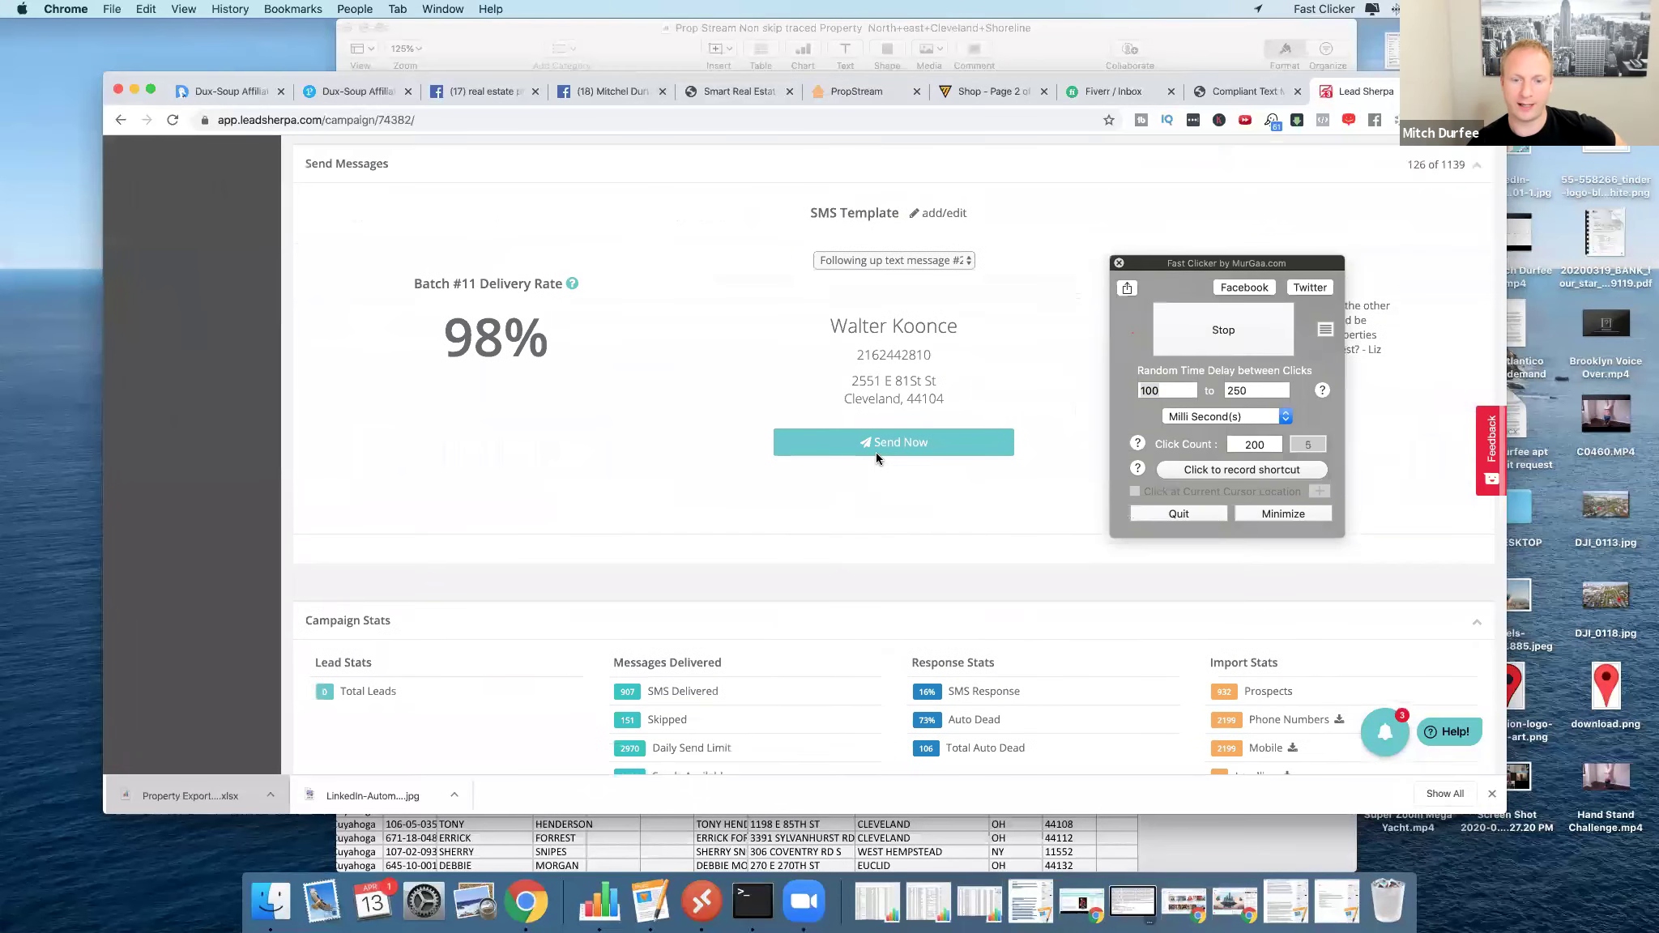